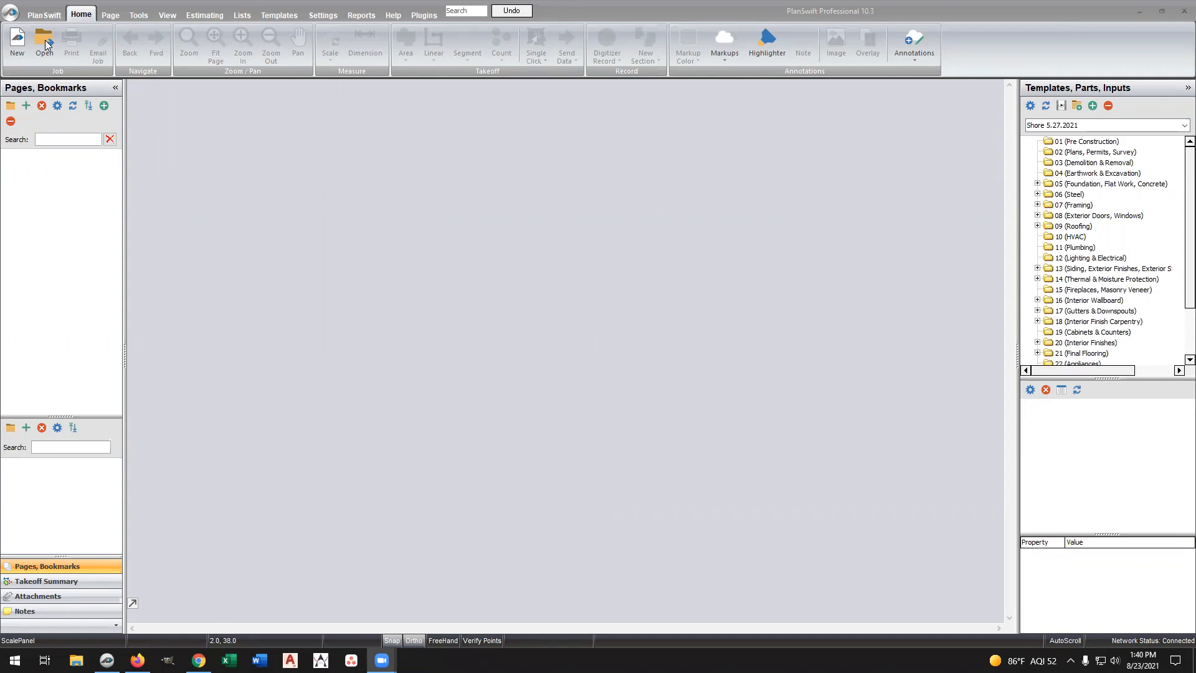
pyautogui.click(45, 43)
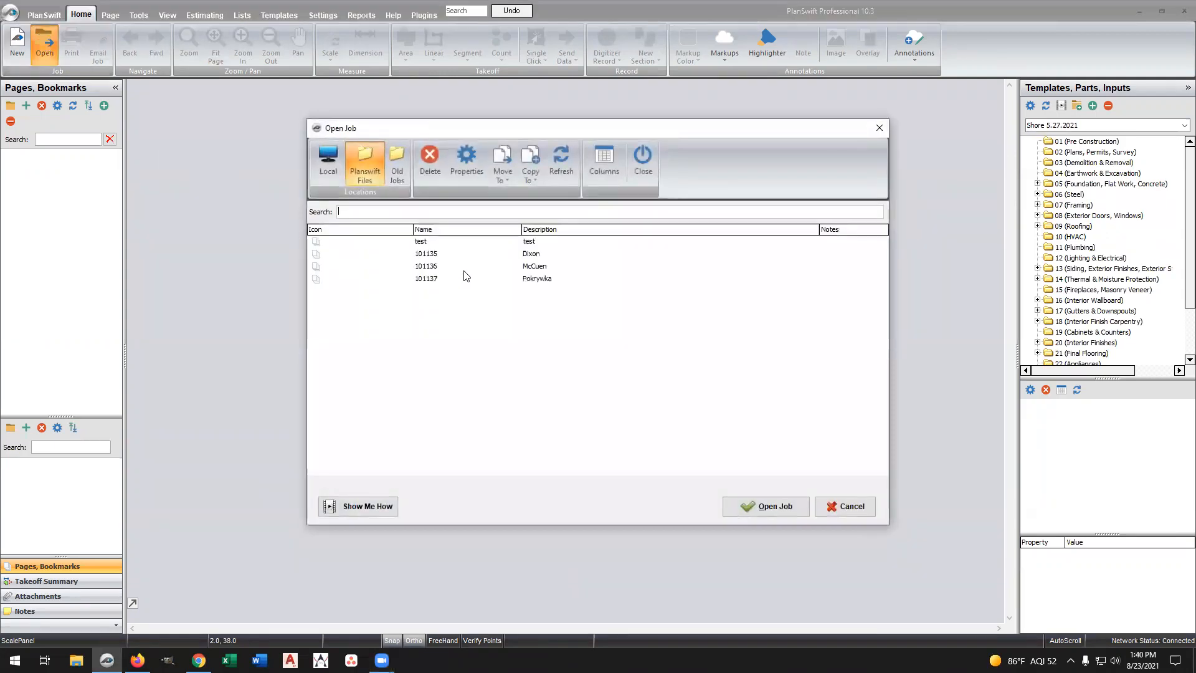
pyautogui.click(422, 245)
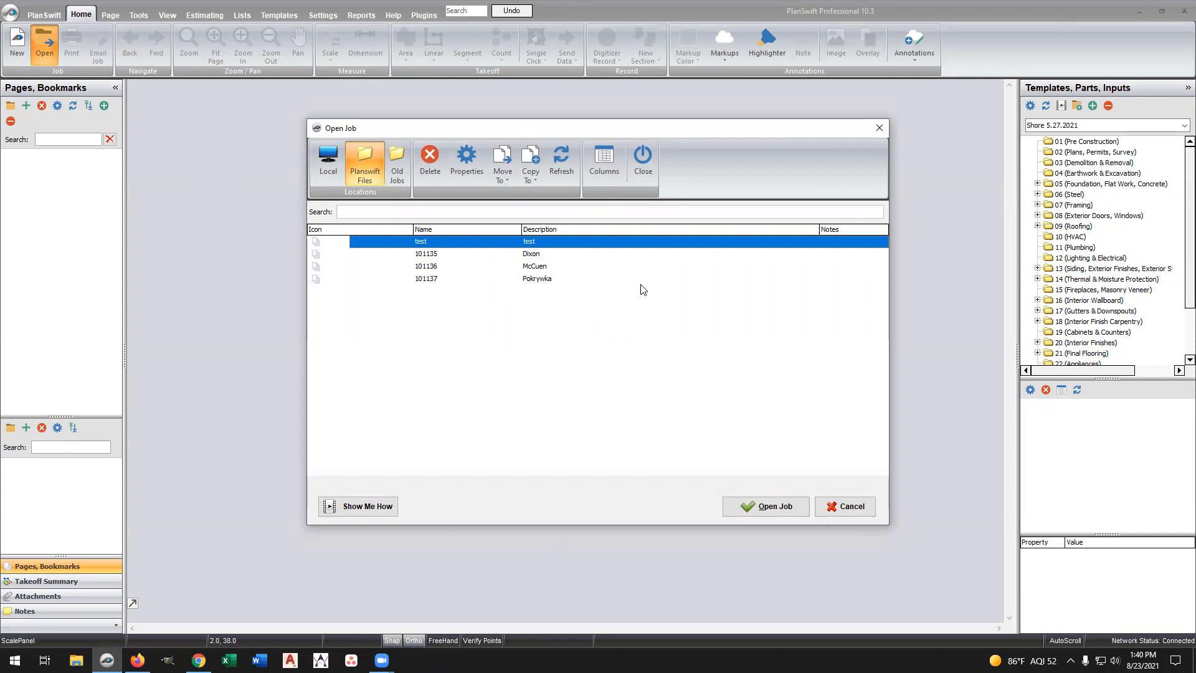
pyautogui.click(848, 505)
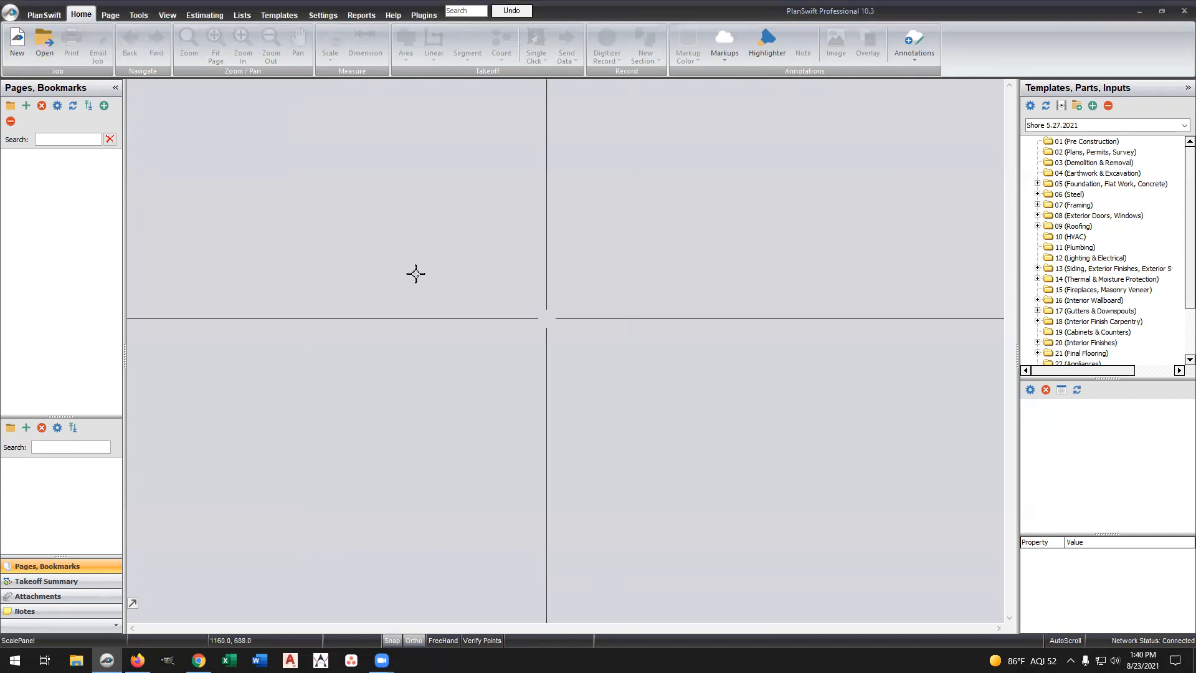
# Open the job named test from the Planswift Files storage location
pyautogui.click(45, 44)
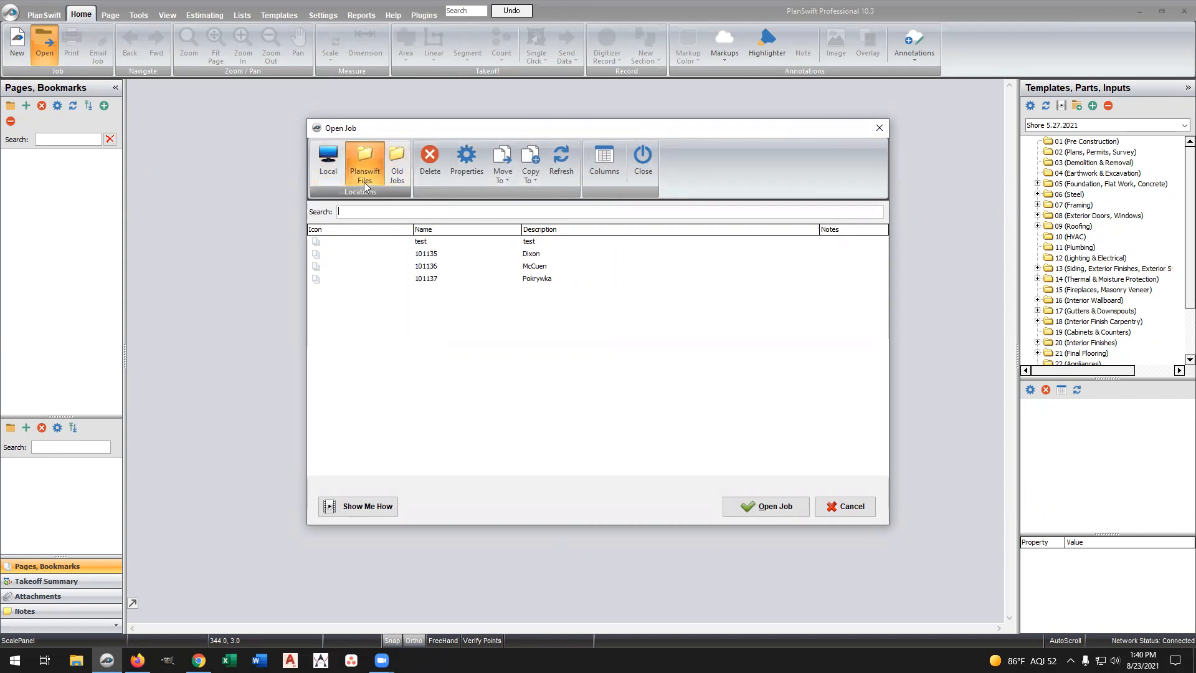
pyautogui.click(422, 243)
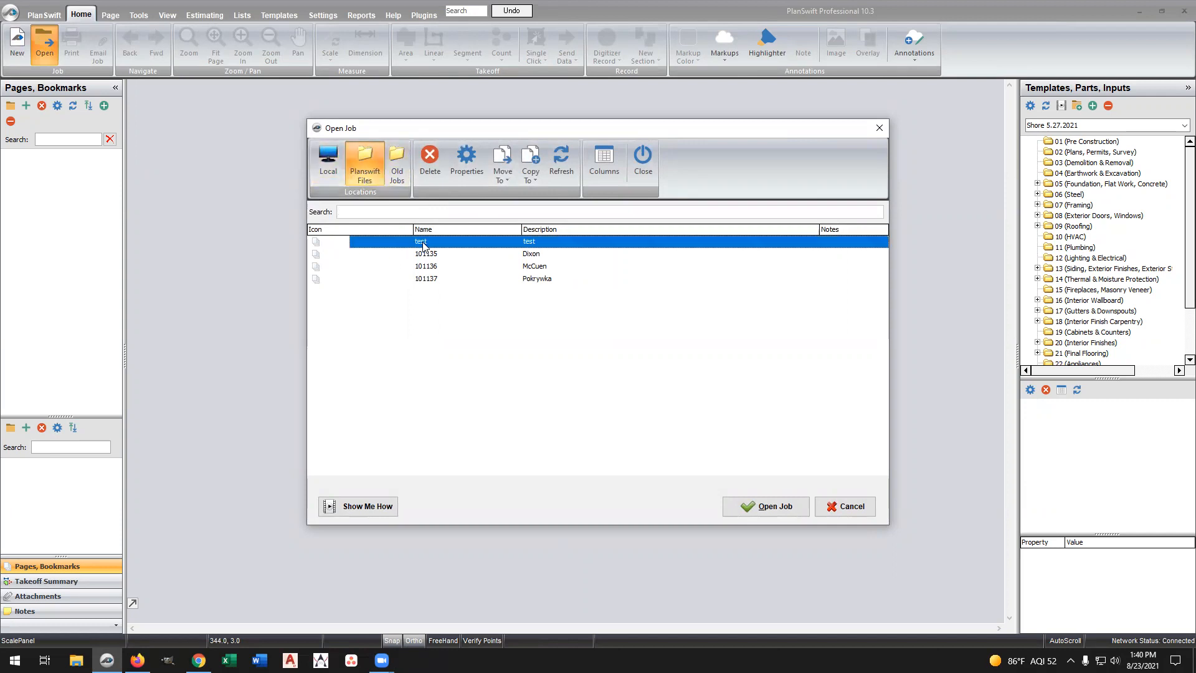
pyautogui.click(770, 506)
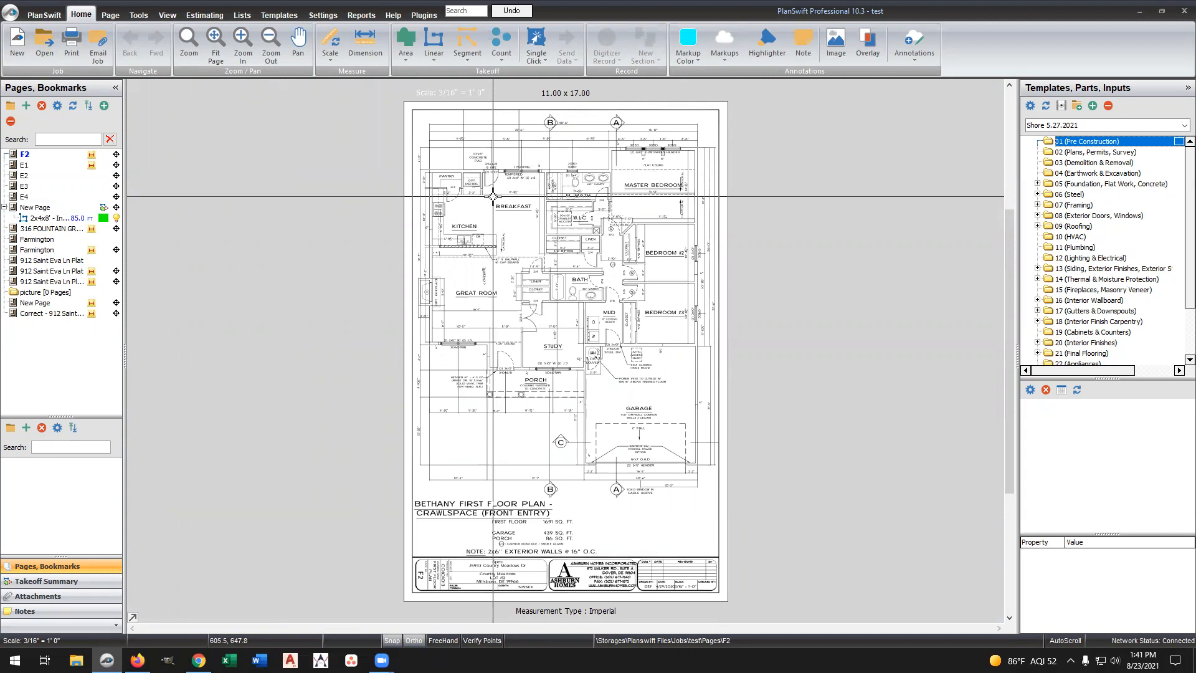
# Start a new list using the type Lists from MS Access File Tables
pyautogui.click(244, 15)
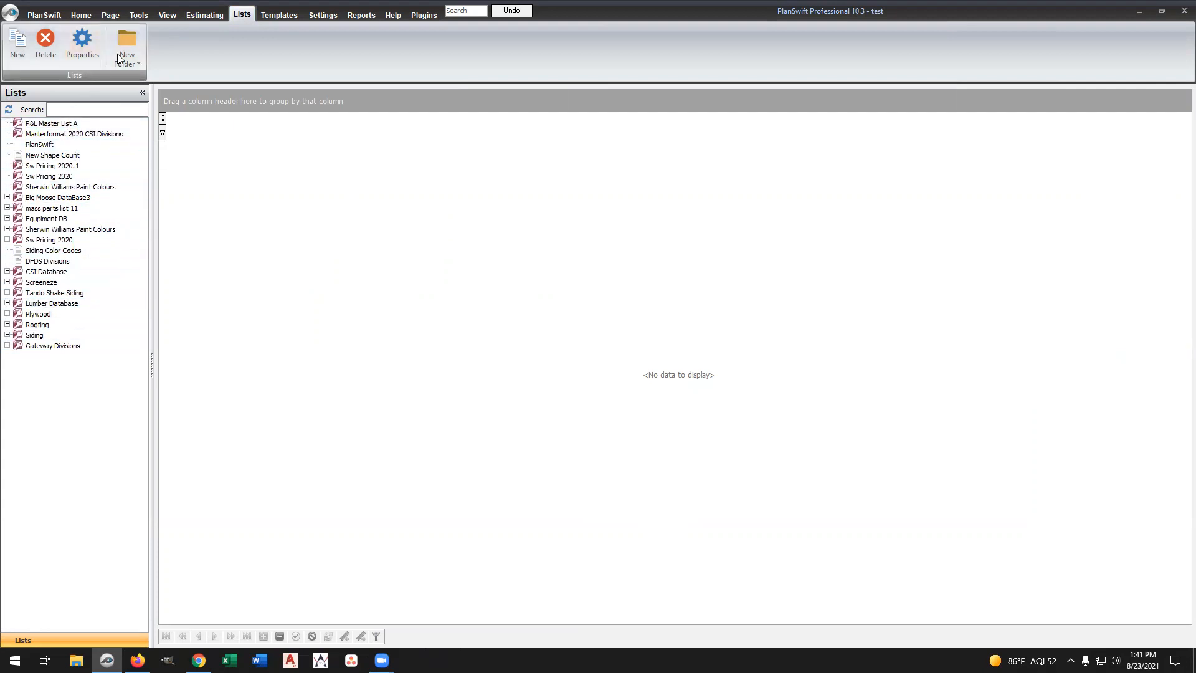
pyautogui.click(19, 42)
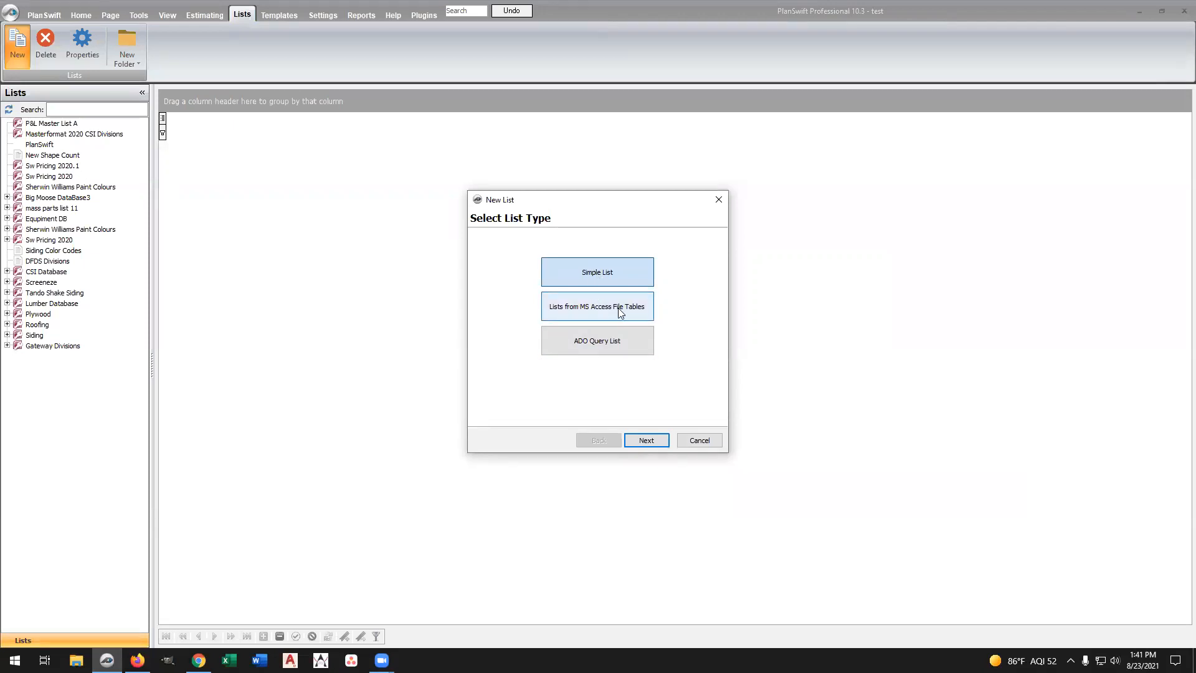
pyautogui.click(604, 309)
pyautogui.click(659, 439)
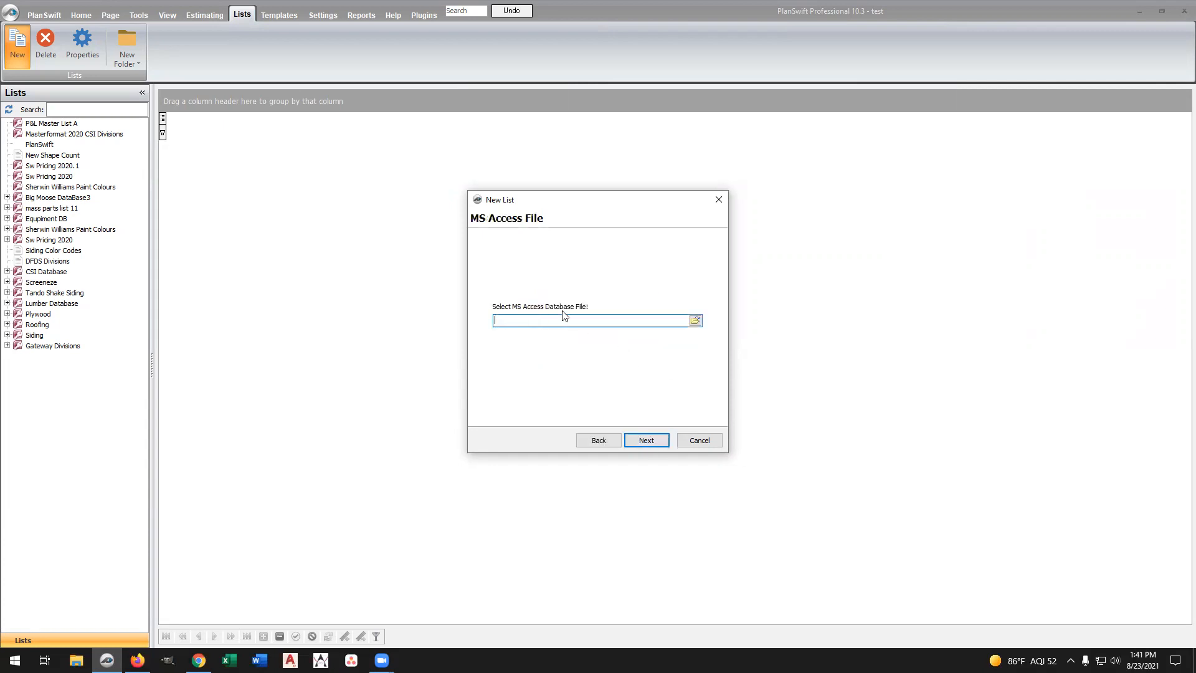
# Import Tando Shake Siding.mdb from PSdata's done correctly folder on the G: drive, then refresh the lists and expand the new entry
pyautogui.click(695, 320)
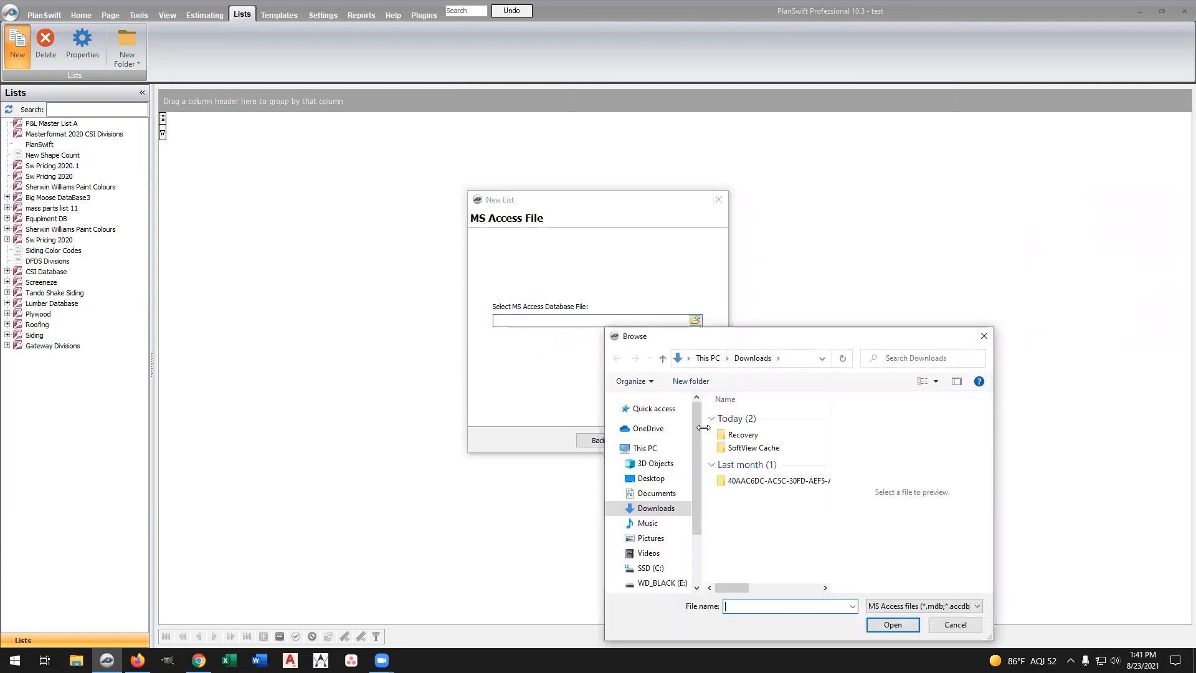
pyautogui.moveTo(694, 441); pyautogui.dragTo(694, 506)
pyautogui.click(660, 533)
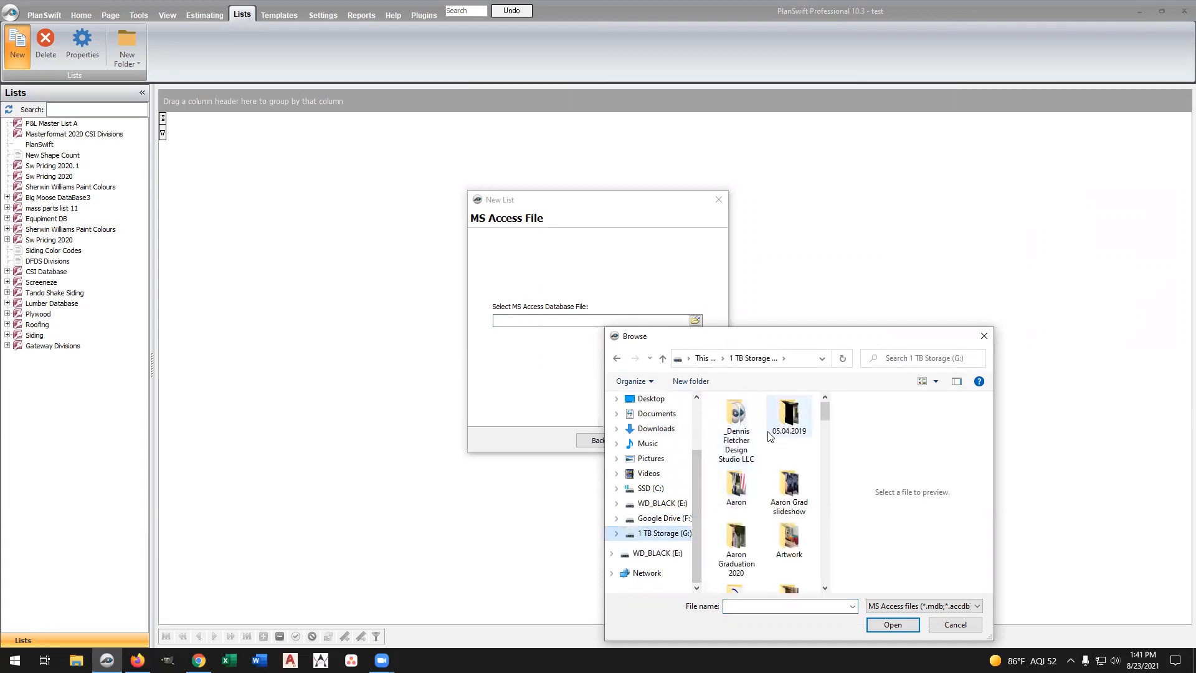
pyautogui.doubleClick(737, 431)
pyautogui.doubleClick(739, 423)
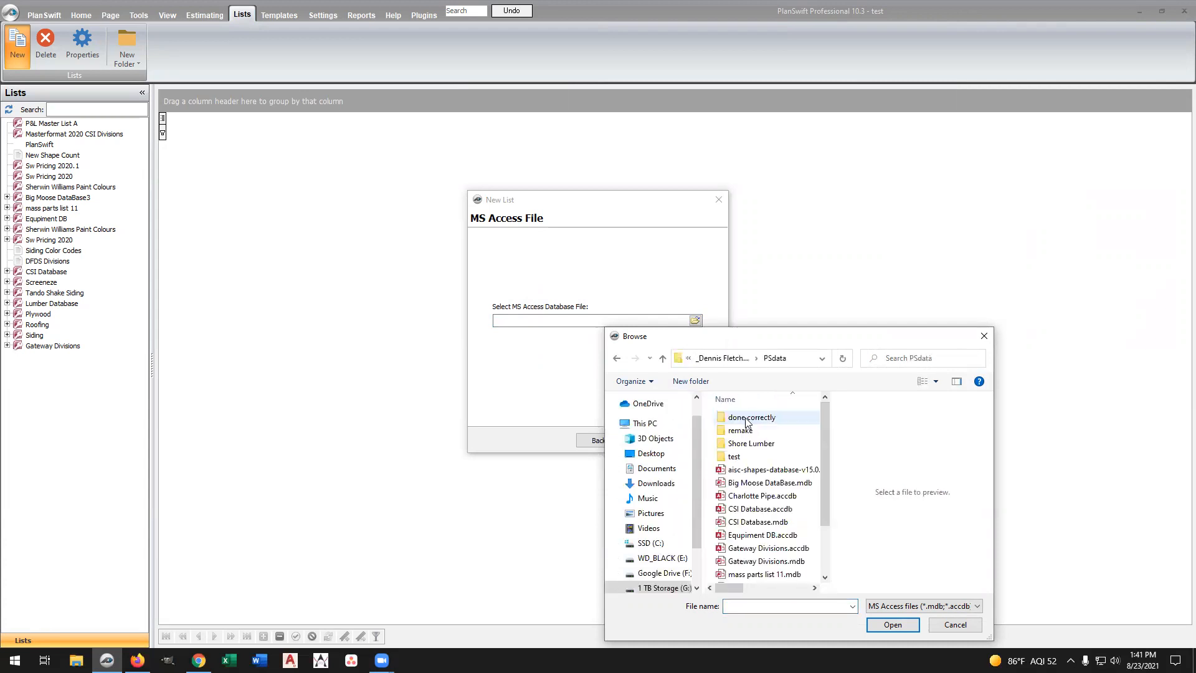
pyautogui.doubleClick(771, 419)
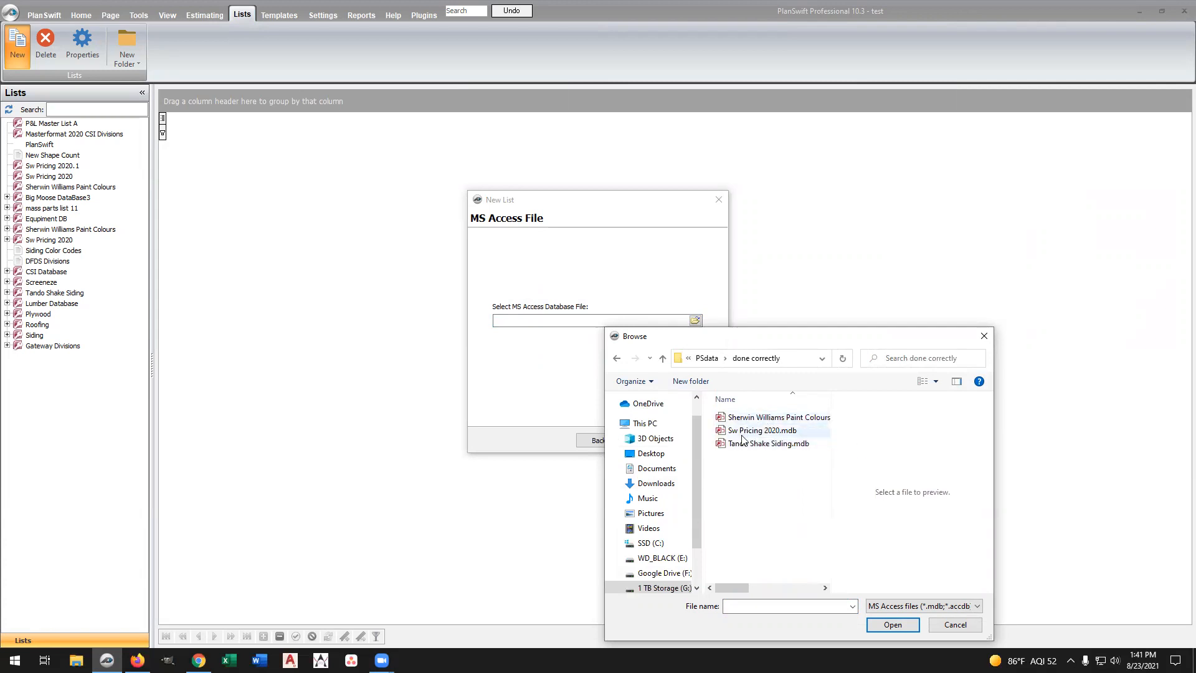
pyautogui.click(762, 444)
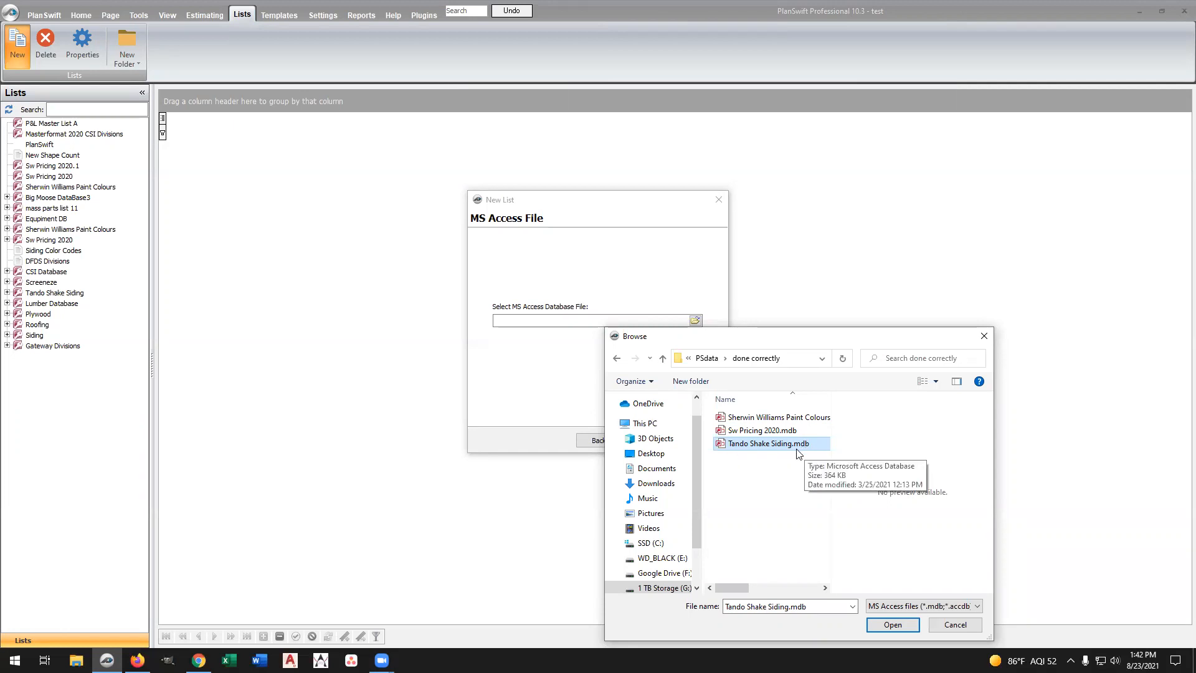
pyautogui.click(893, 625)
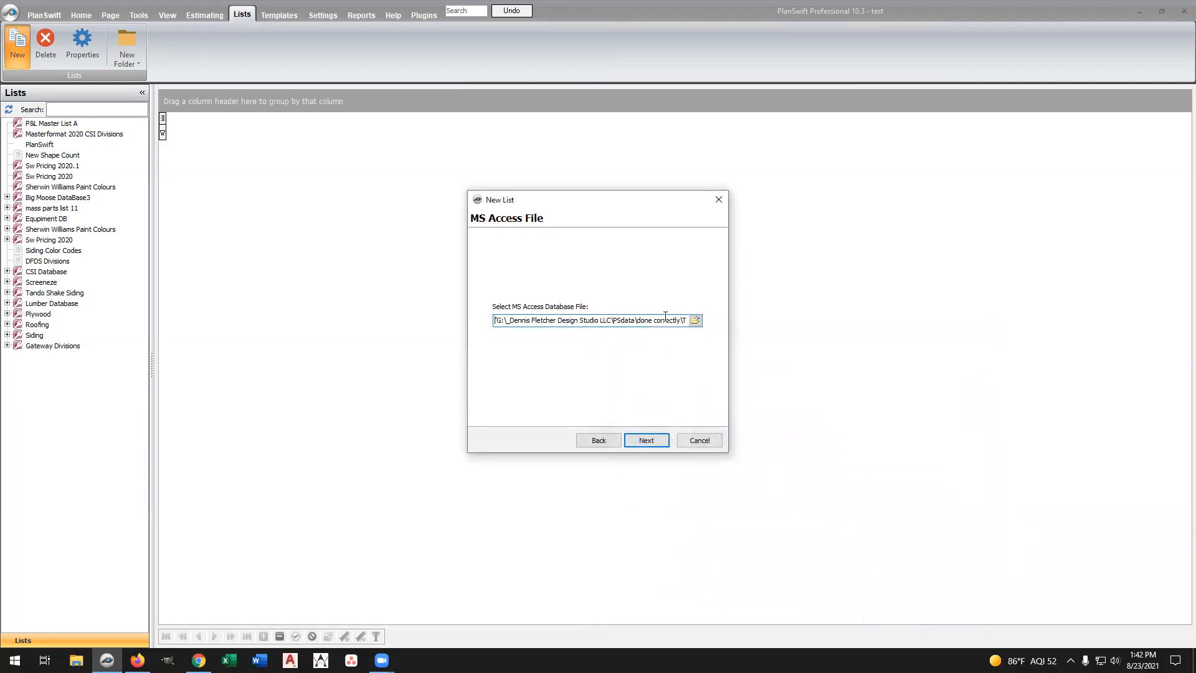
pyautogui.click(646, 440)
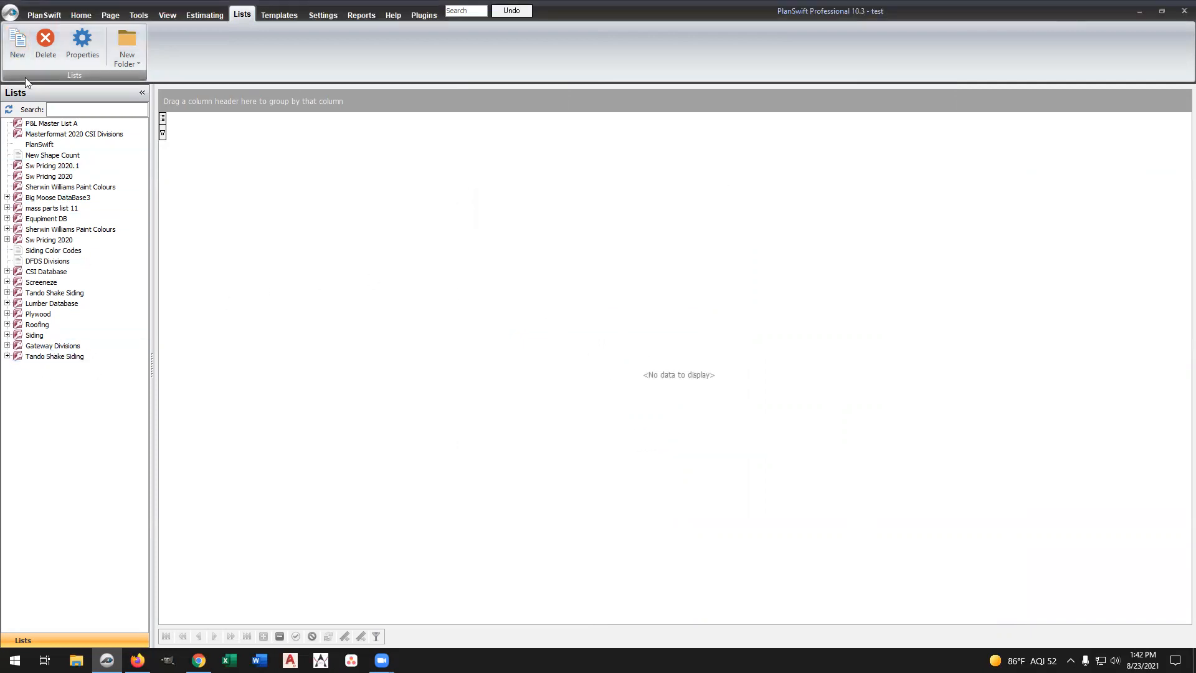
pyautogui.click(7, 110)
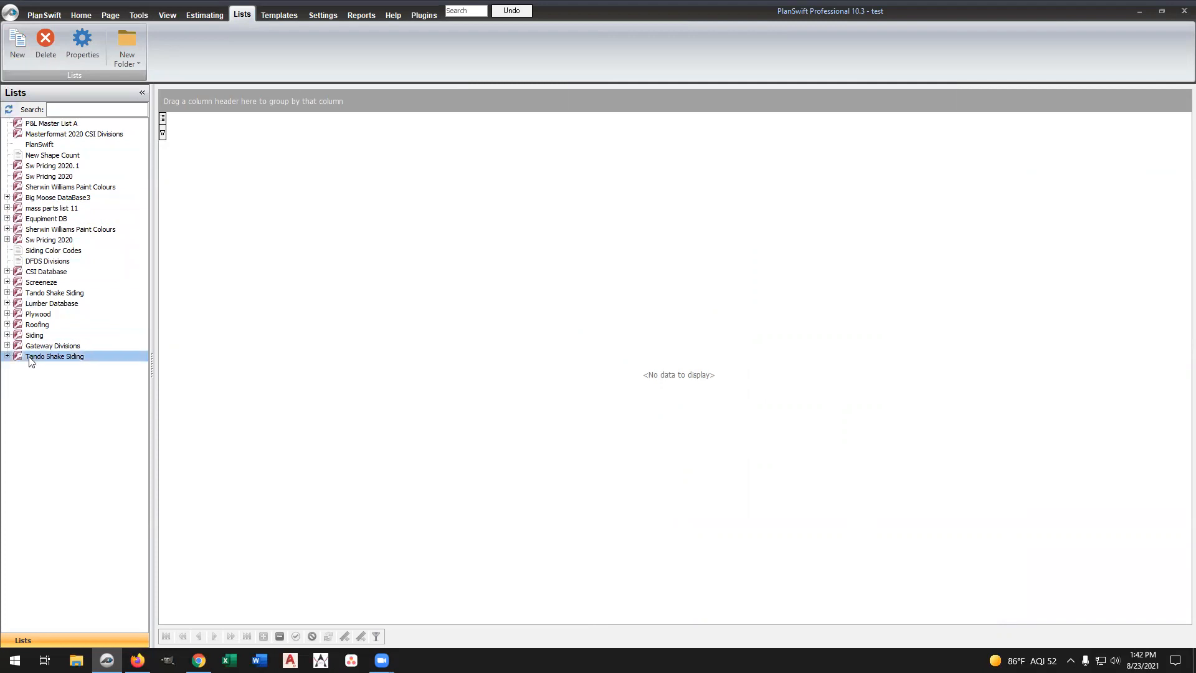
pyautogui.click(7, 356)
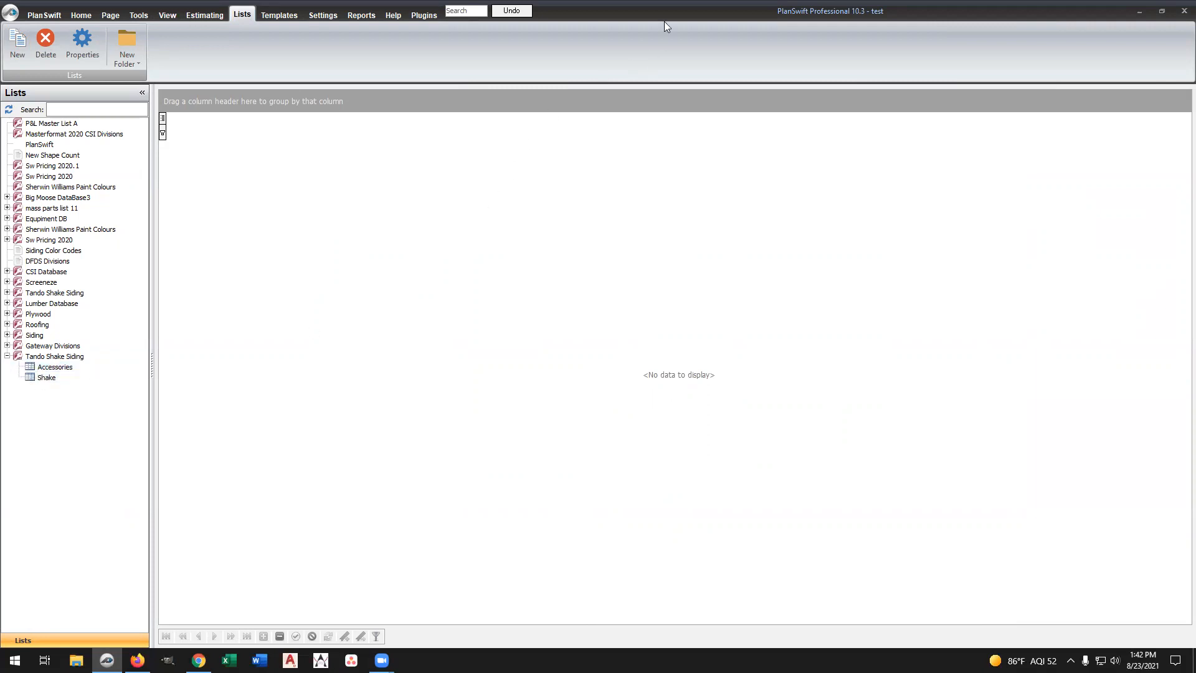
# Create a second MS Access list from the same Tando Shake Siding.mdb file and refresh the lists
pyautogui.click(19, 45)
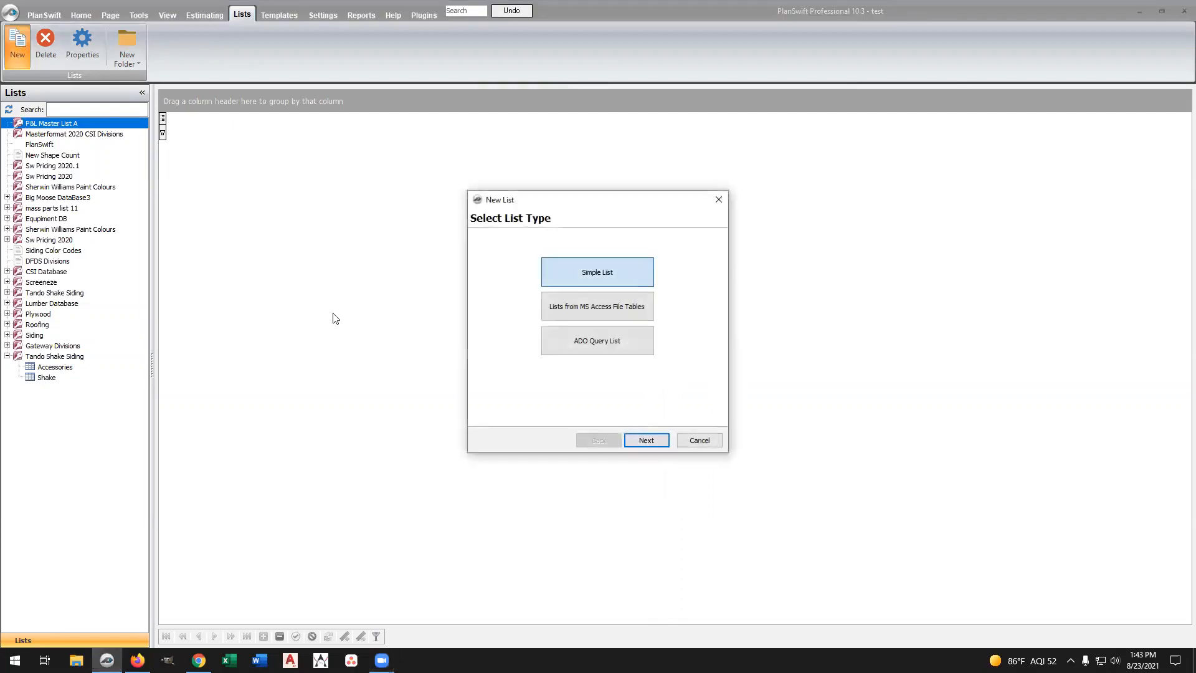
pyautogui.click(602, 307)
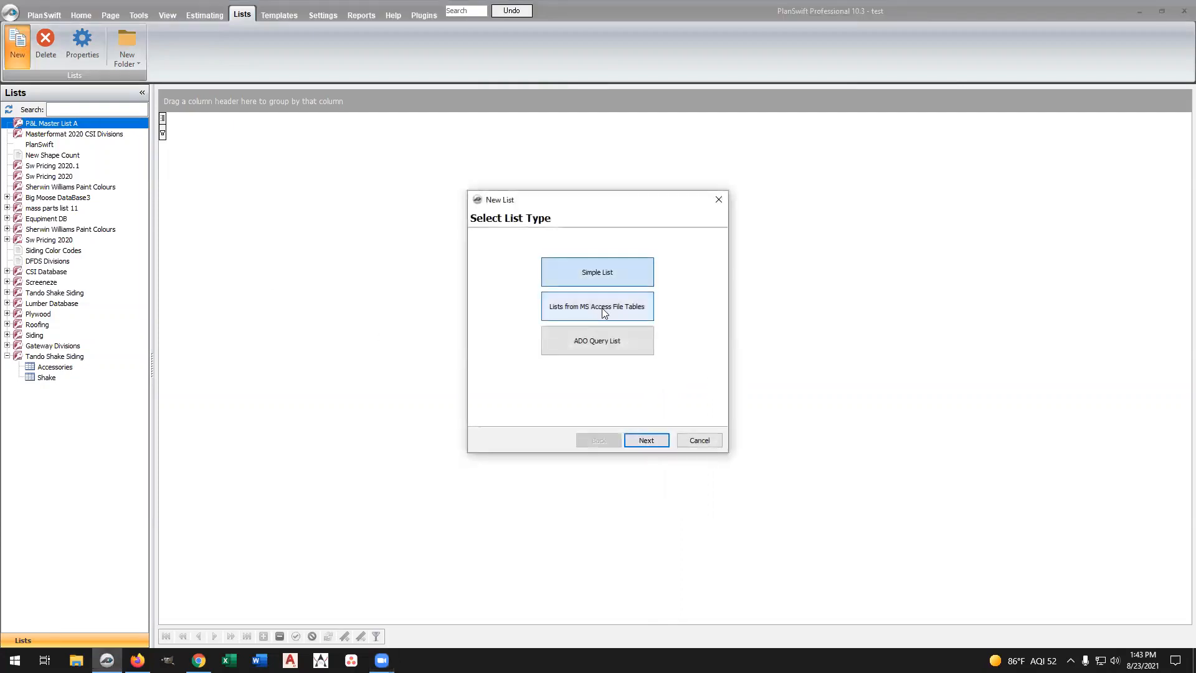
pyautogui.click(646, 441)
pyautogui.click(695, 320)
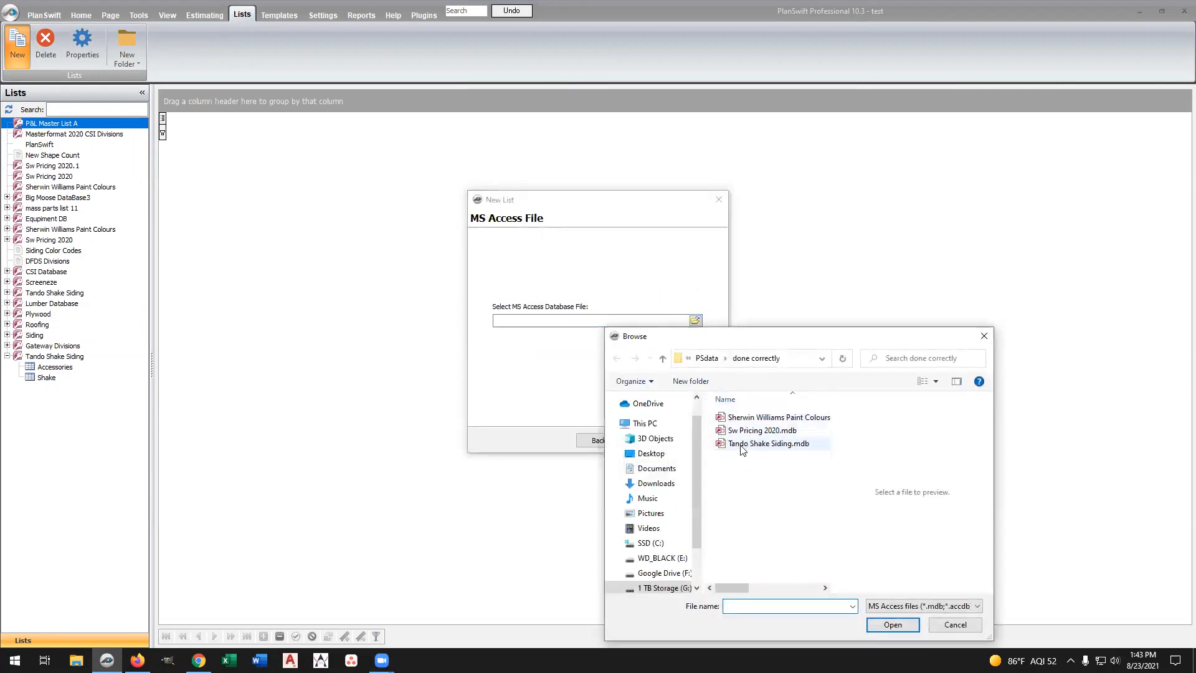
pyautogui.click(744, 443)
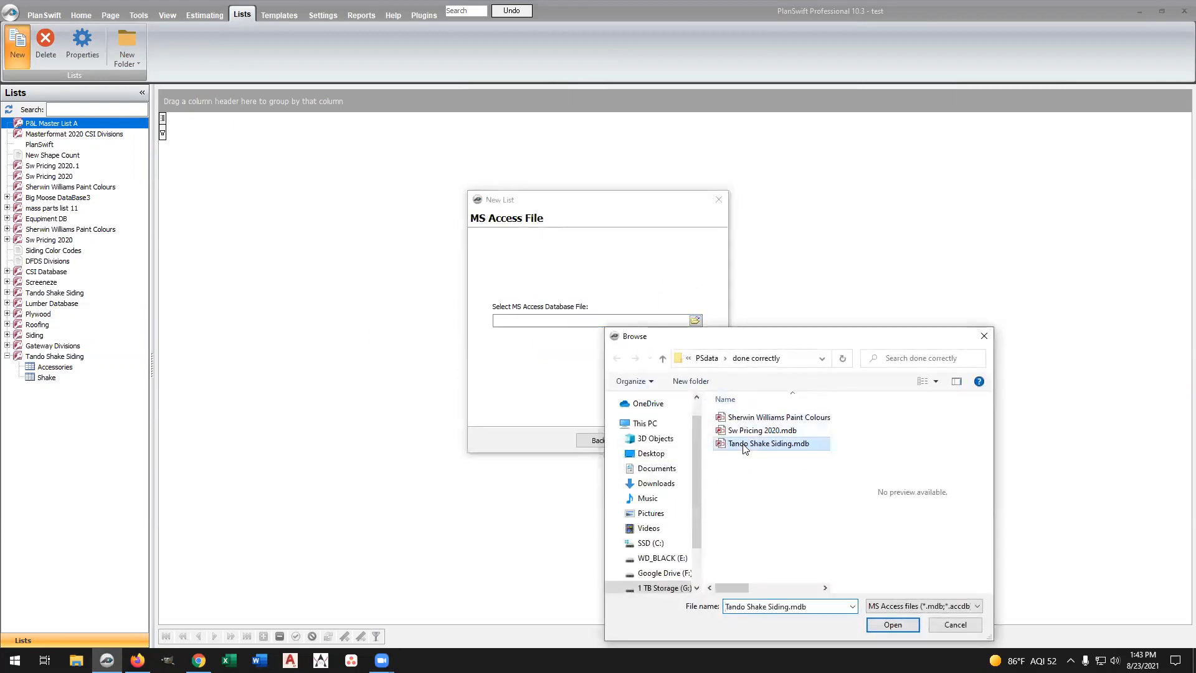
pyautogui.click(901, 623)
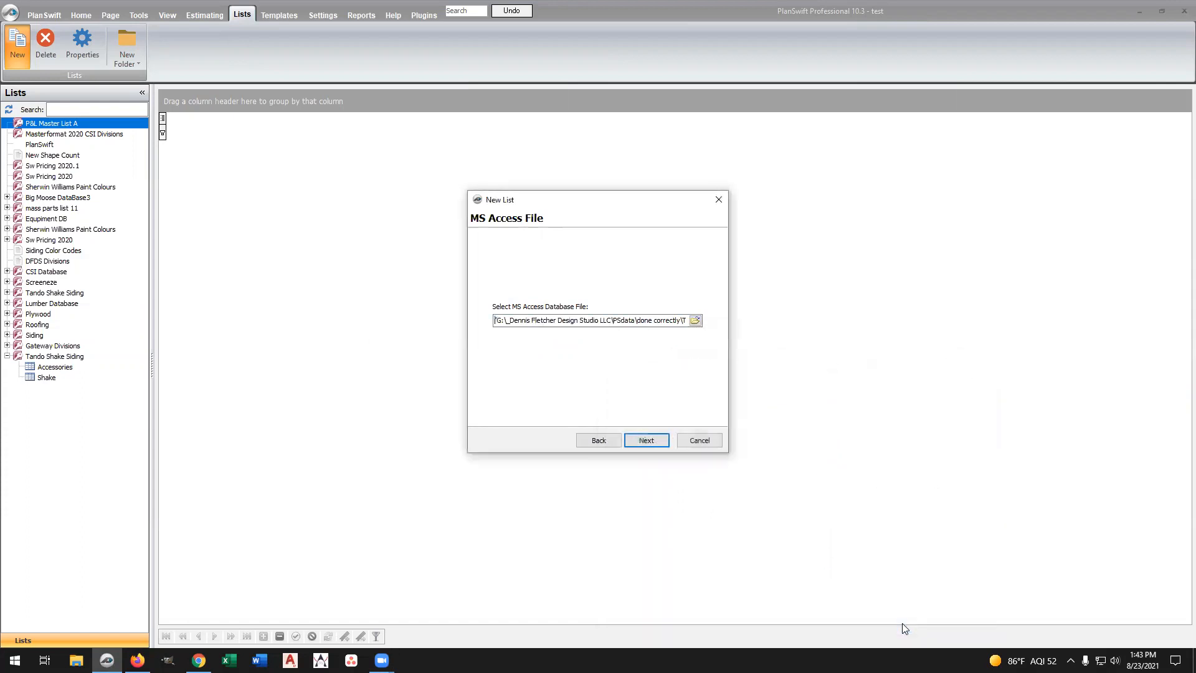
pyautogui.click(646, 440)
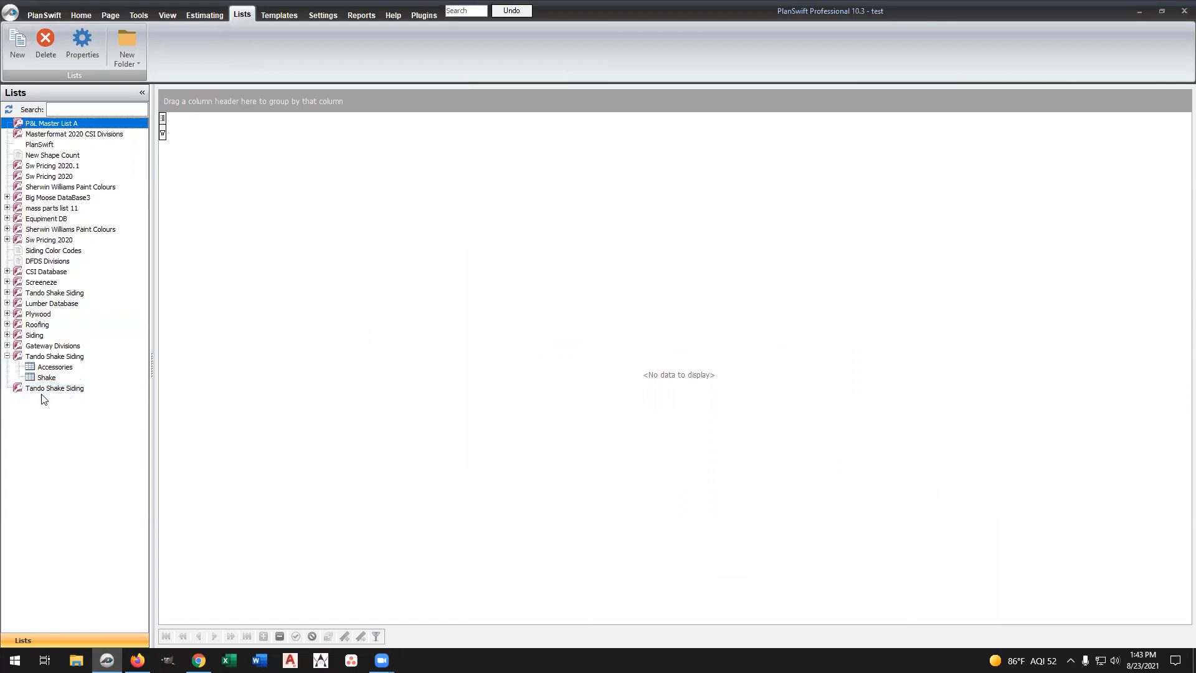
pyautogui.click(8, 110)
# Delete the duplicate Tando Shake Siding list at the end of the tree
pyautogui.rightClick(41, 389)
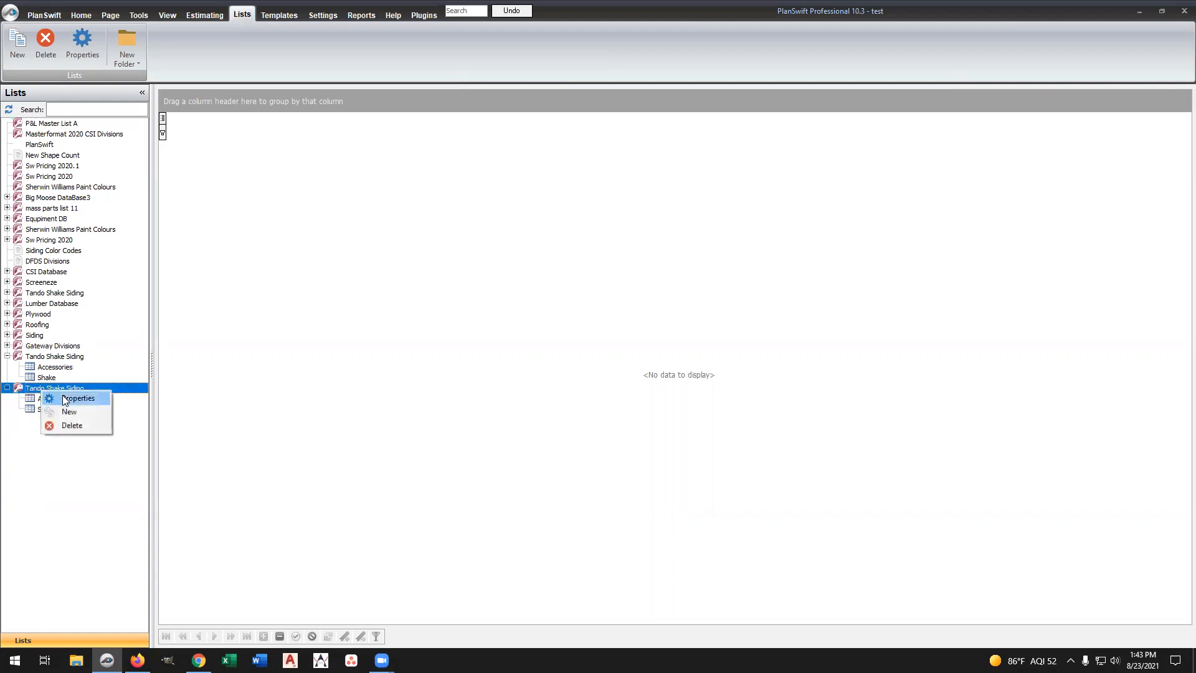
pyautogui.click(66, 427)
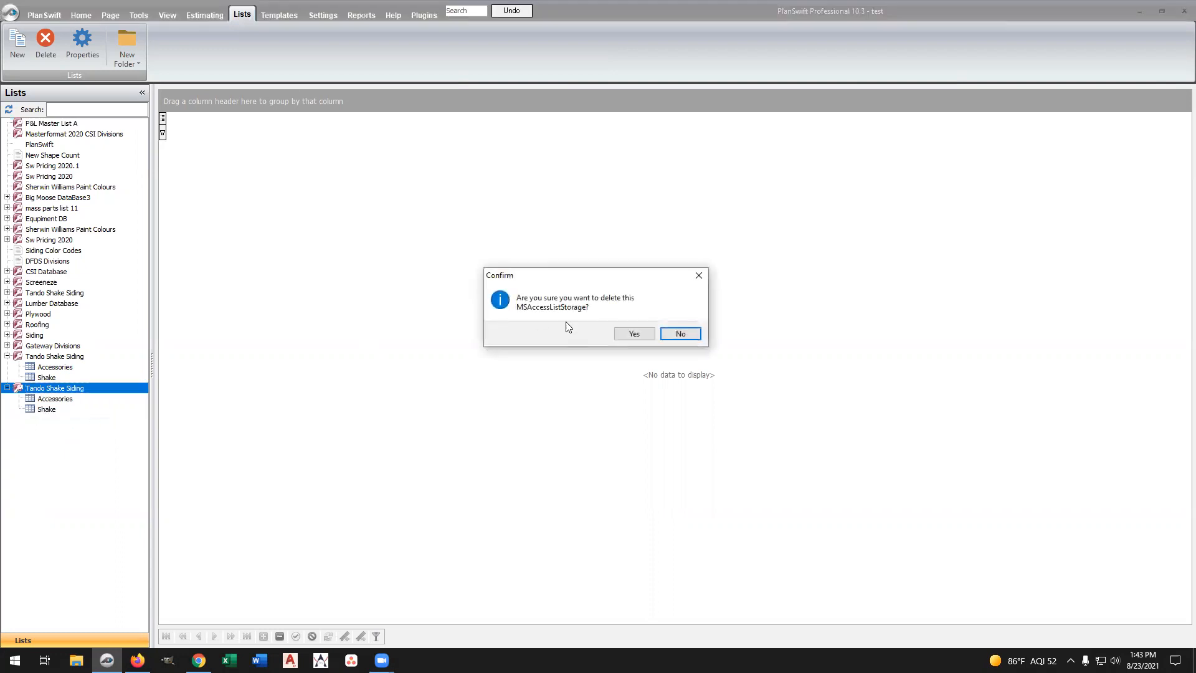
pyautogui.click(634, 333)
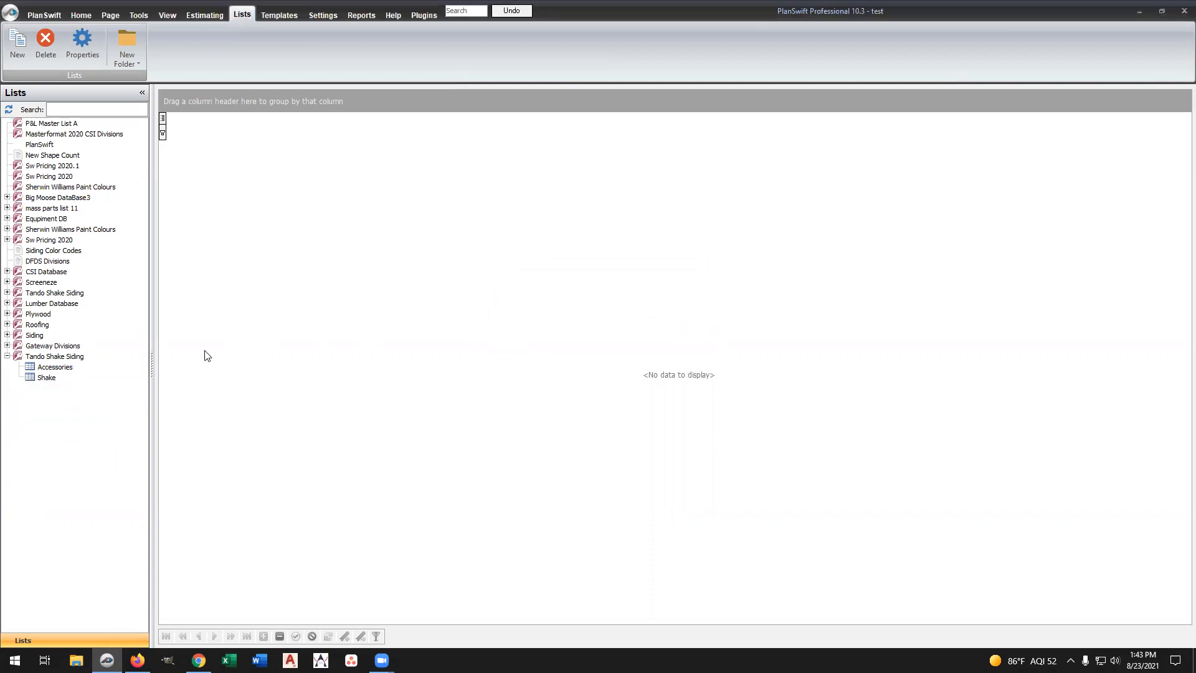
# Examine the Accessories and Shake tables of the imported Tando Shake Siding list
pyautogui.click(116, 347)
pyautogui.click(62, 356)
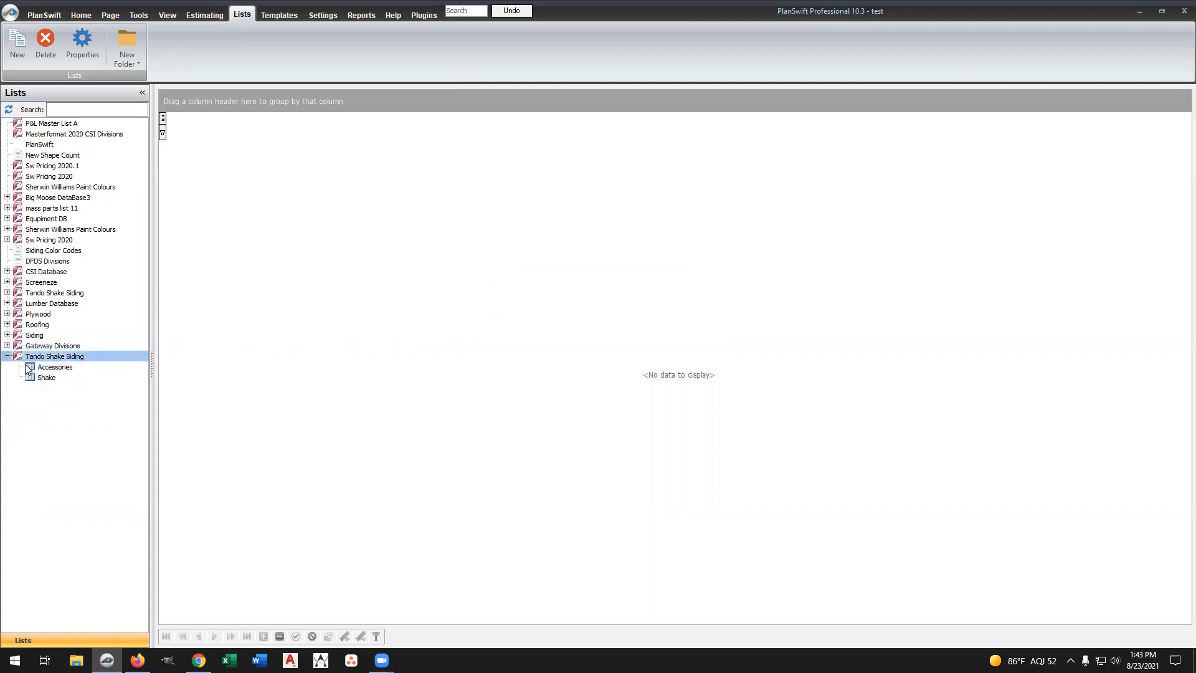
pyautogui.click(55, 378)
pyautogui.click(62, 367)
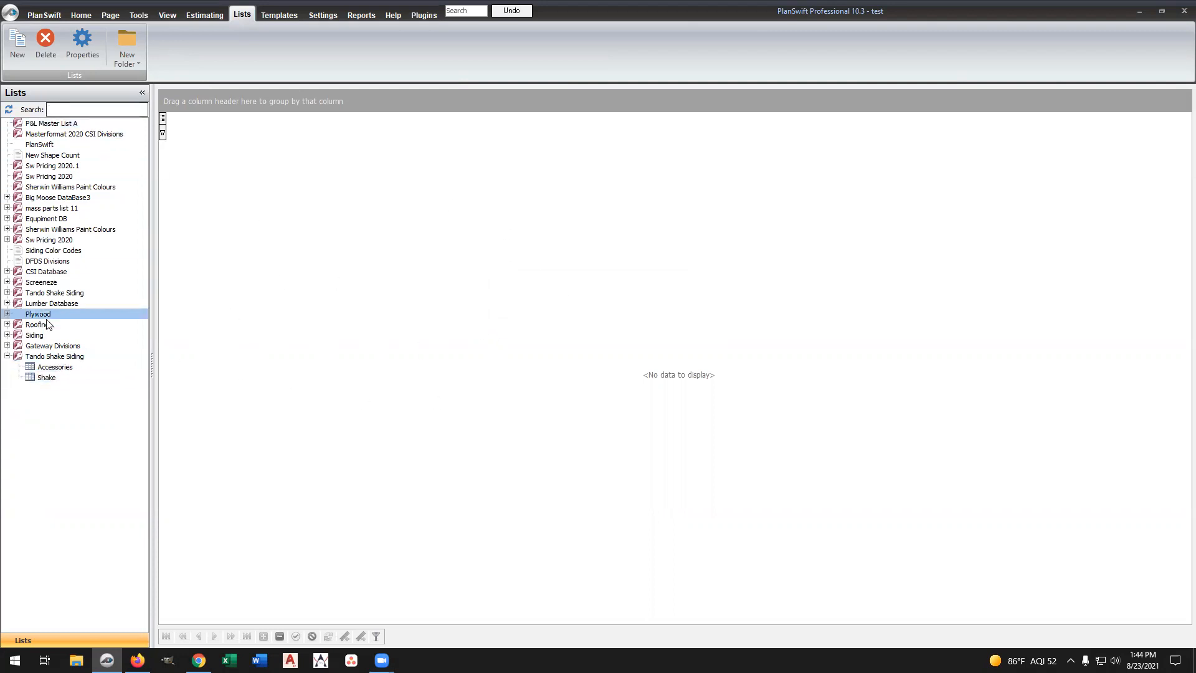
pyautogui.click(47, 368)
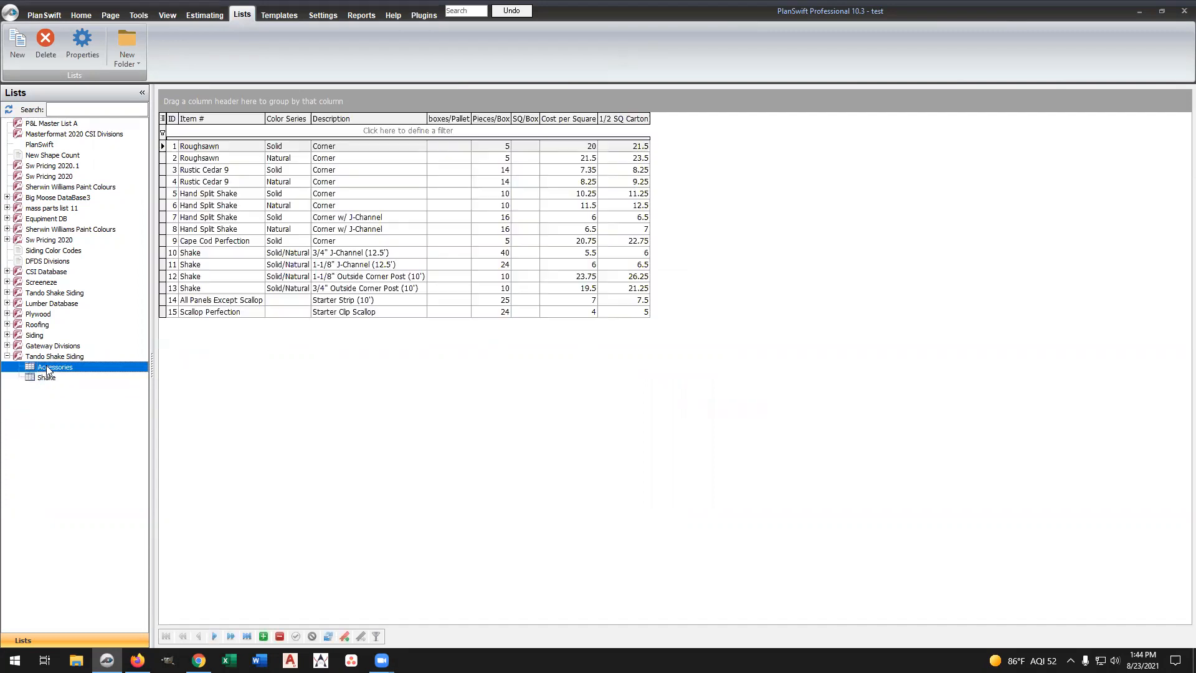
pyautogui.click(48, 378)
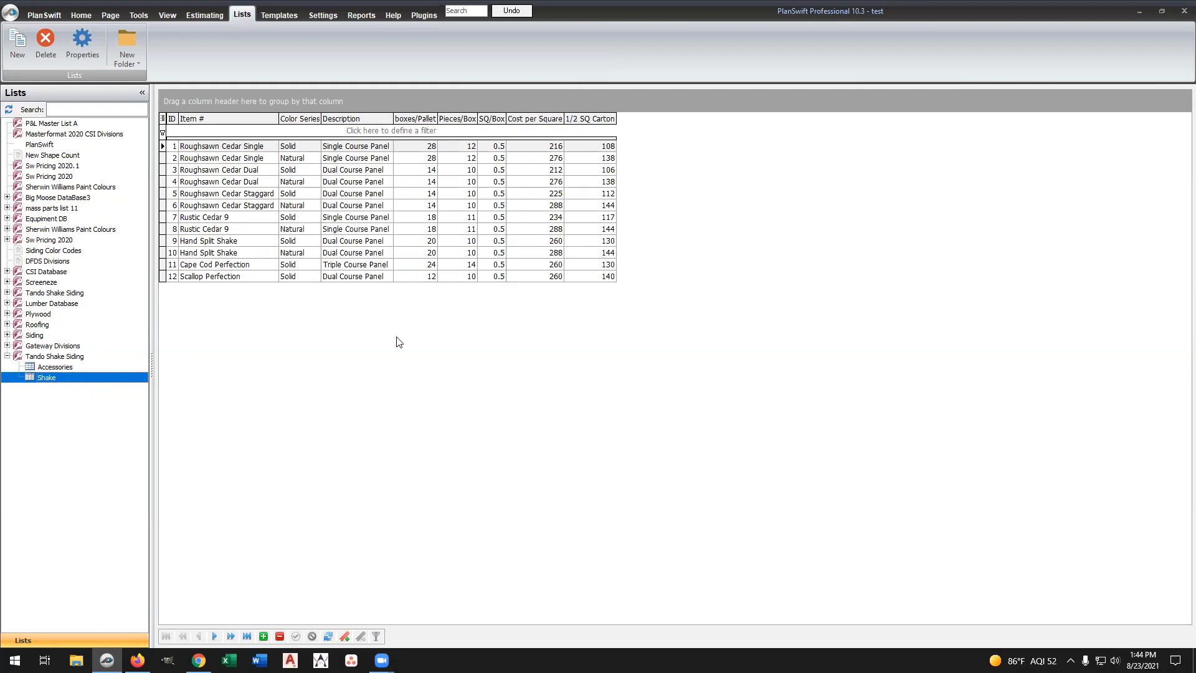
pyautogui.click(55, 356)
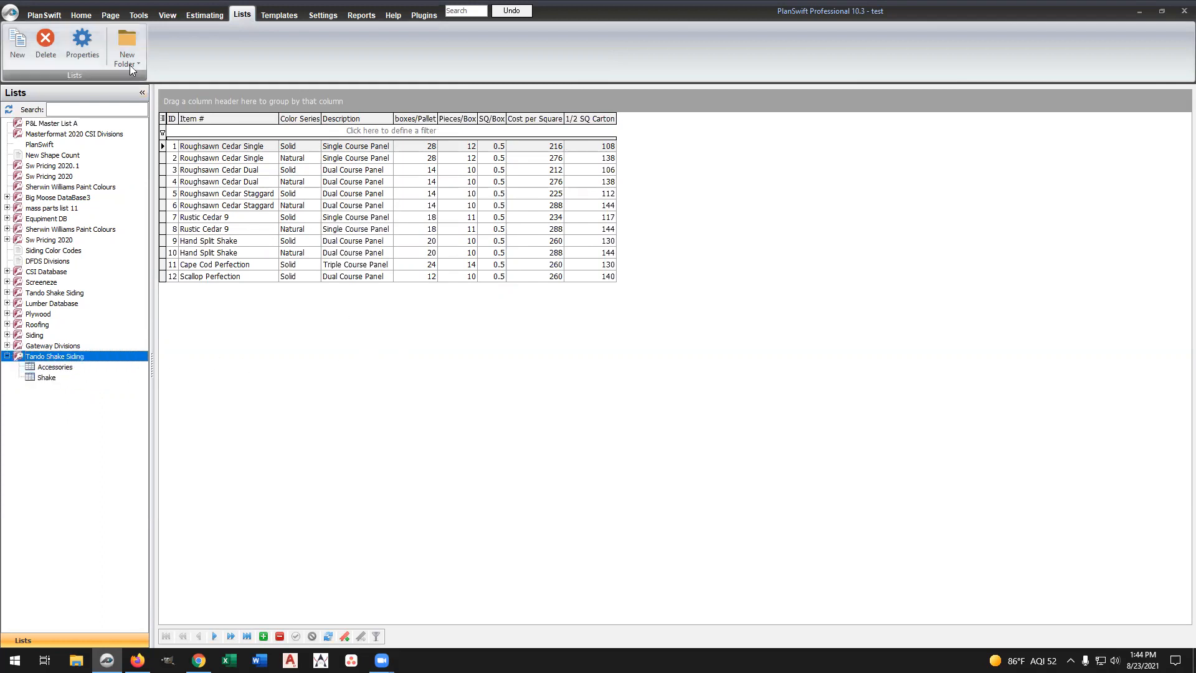
# Create a linear takeoff named 2x6x8' exterior wall with a solid blue fill on page F2
pyautogui.click(81, 15)
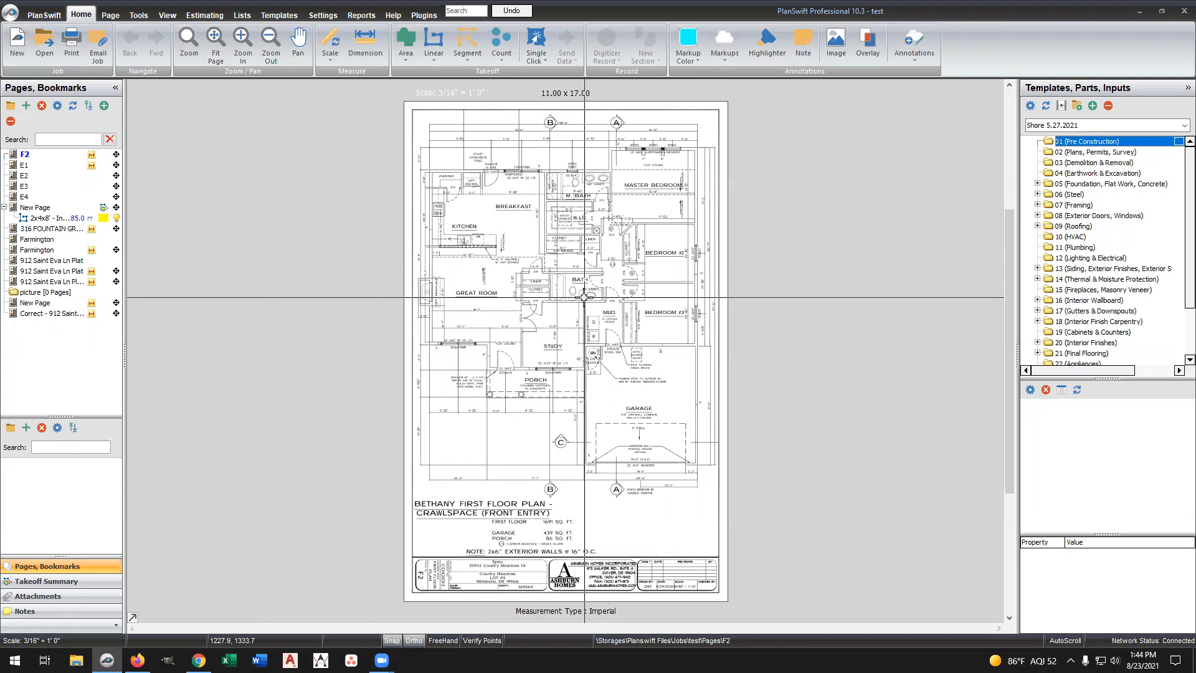
pyautogui.click(439, 41)
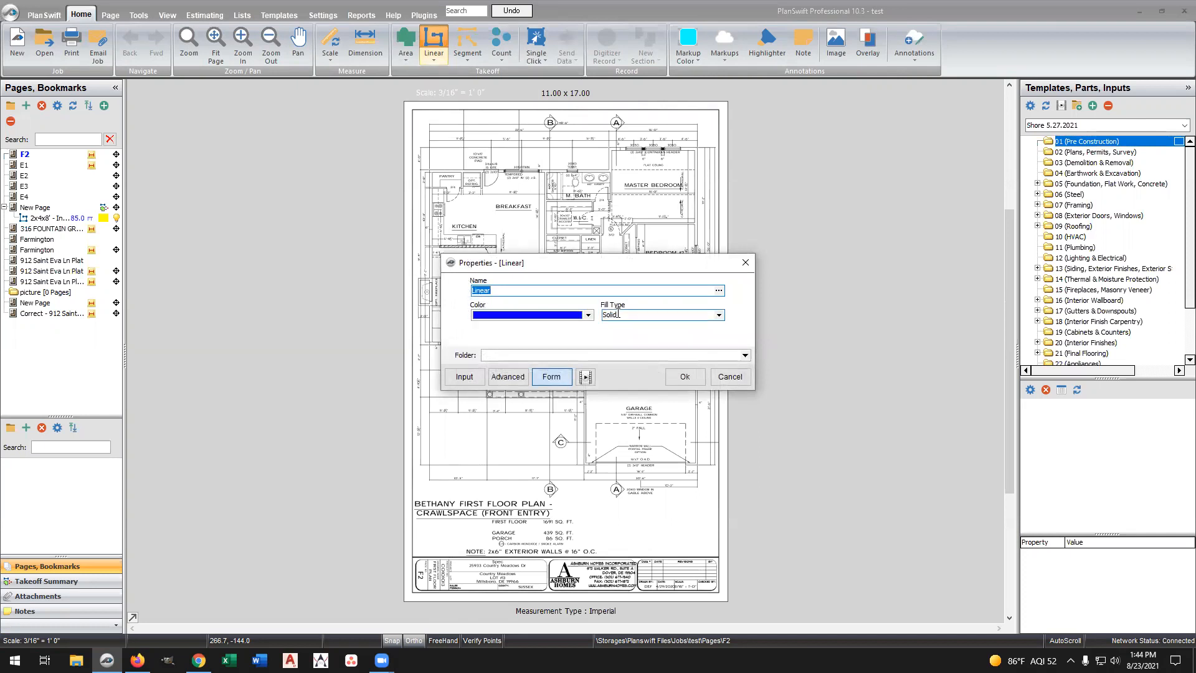
pyautogui.write("2x6x8' exterior wall")
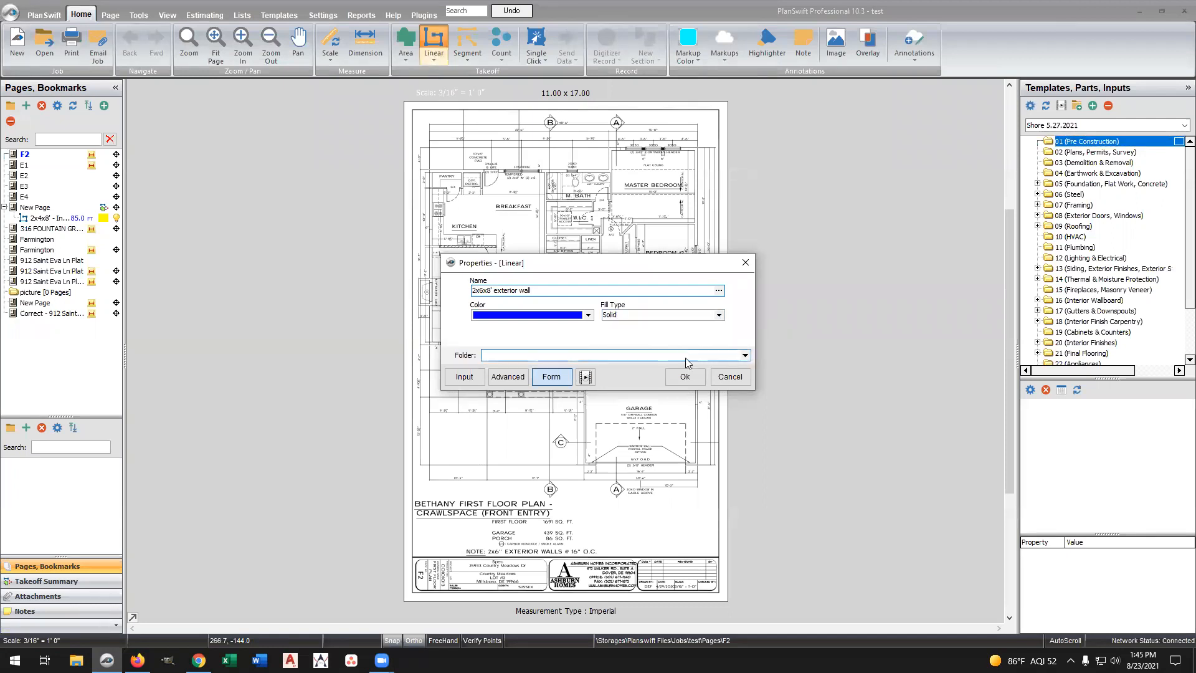
pyautogui.click(685, 377)
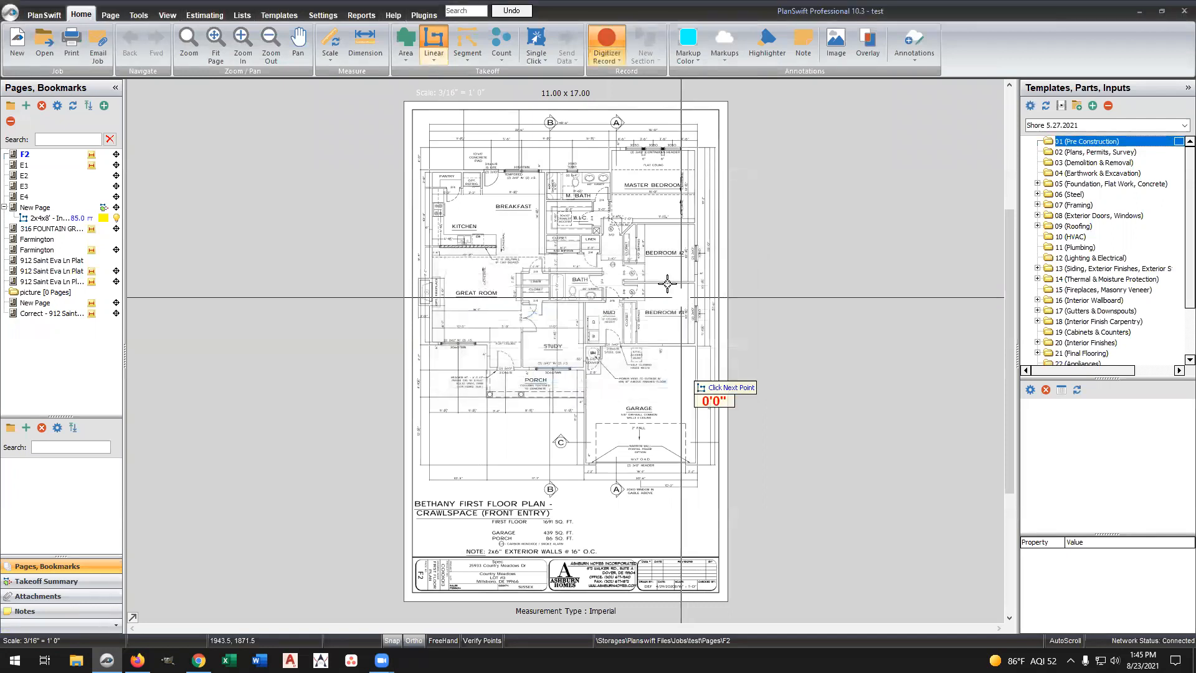
# Draw one horizontal wall run about 32.4 ft long from below the kitchen to Bedroom 2 and stop recording
pyautogui.click(480, 254)
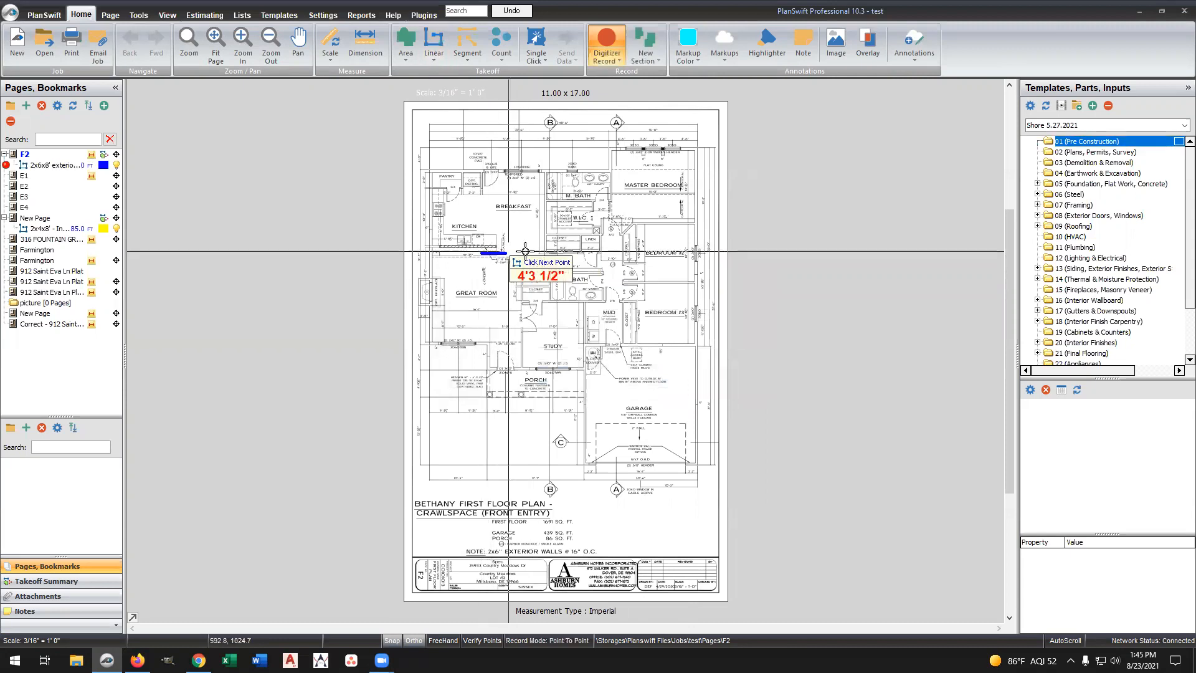
pyautogui.rightClick(660, 254)
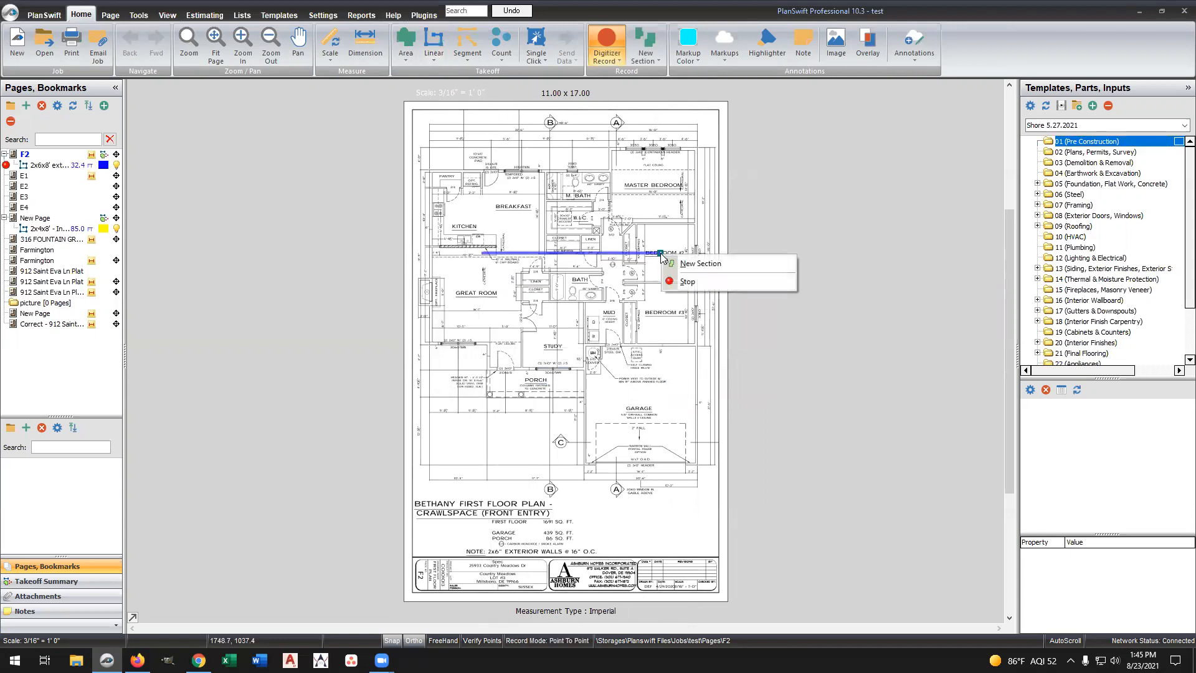
pyautogui.click(686, 281)
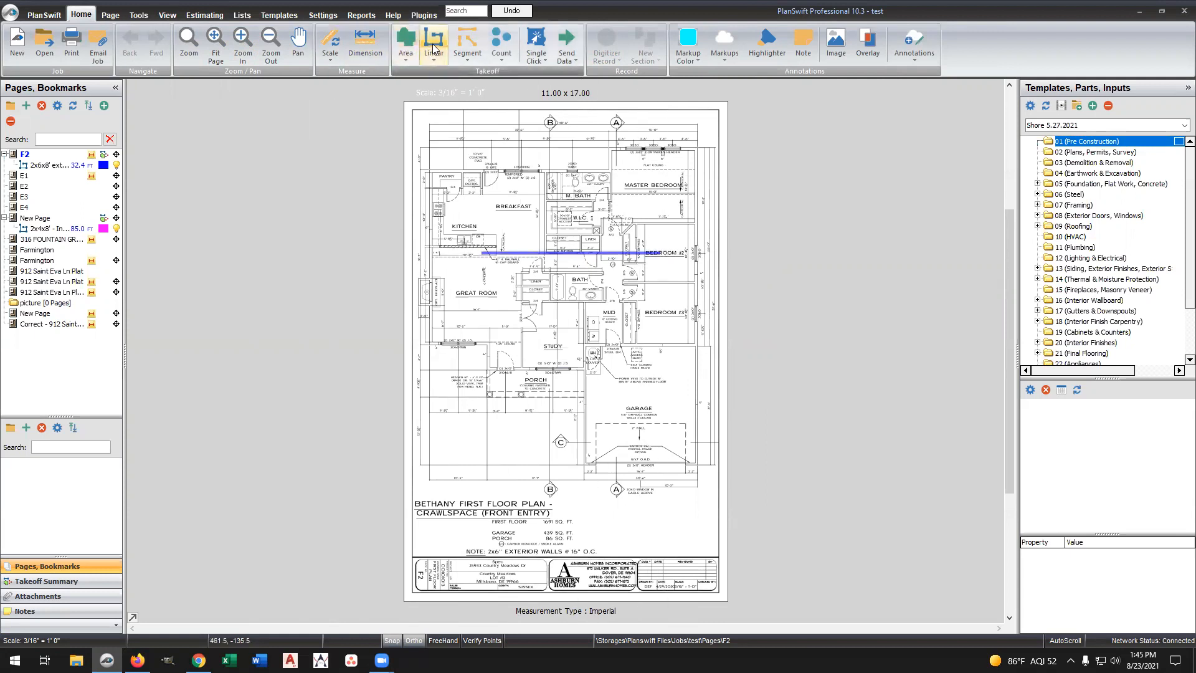
# Open the advanced properties of the 2x6x8' exterior wall item in the T&G - Builders estimate
pyautogui.click(207, 15)
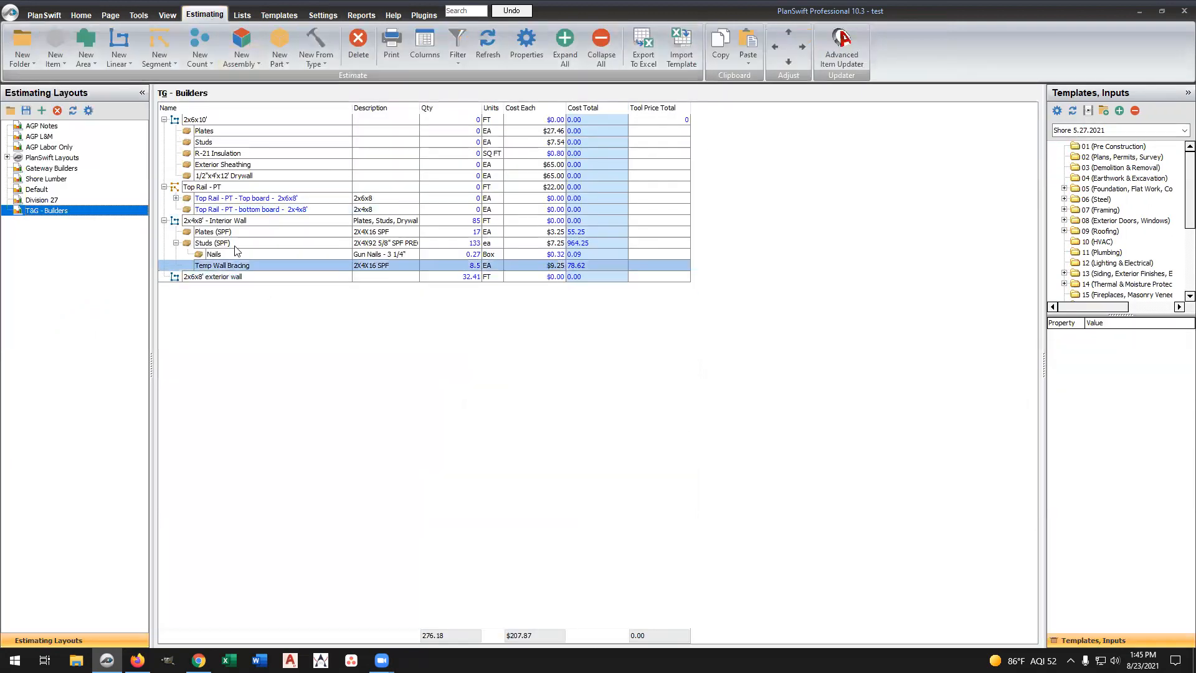
pyautogui.click(214, 119)
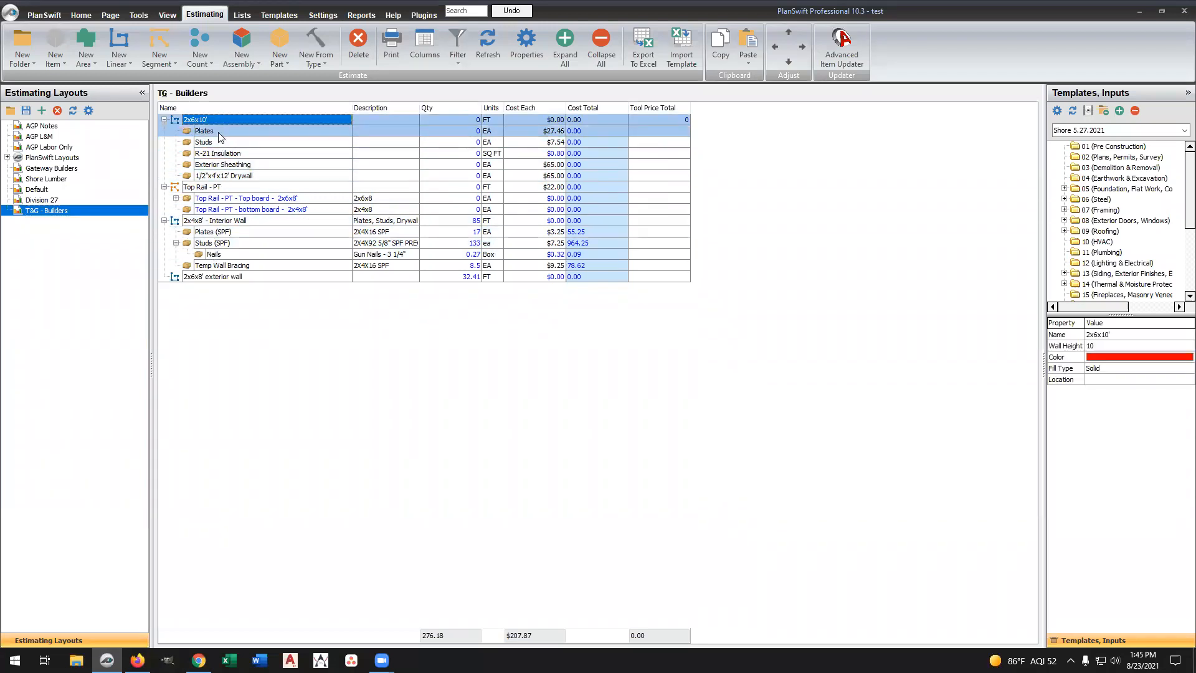
pyautogui.click(213, 277)
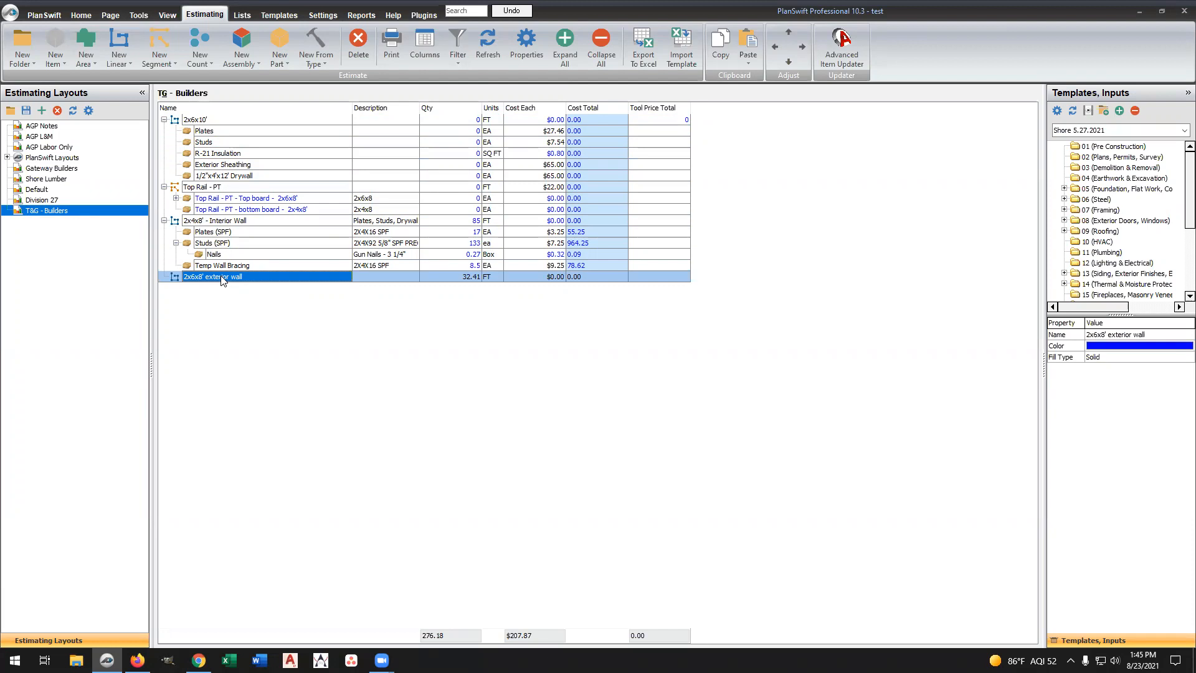
pyautogui.doubleClick(221, 280)
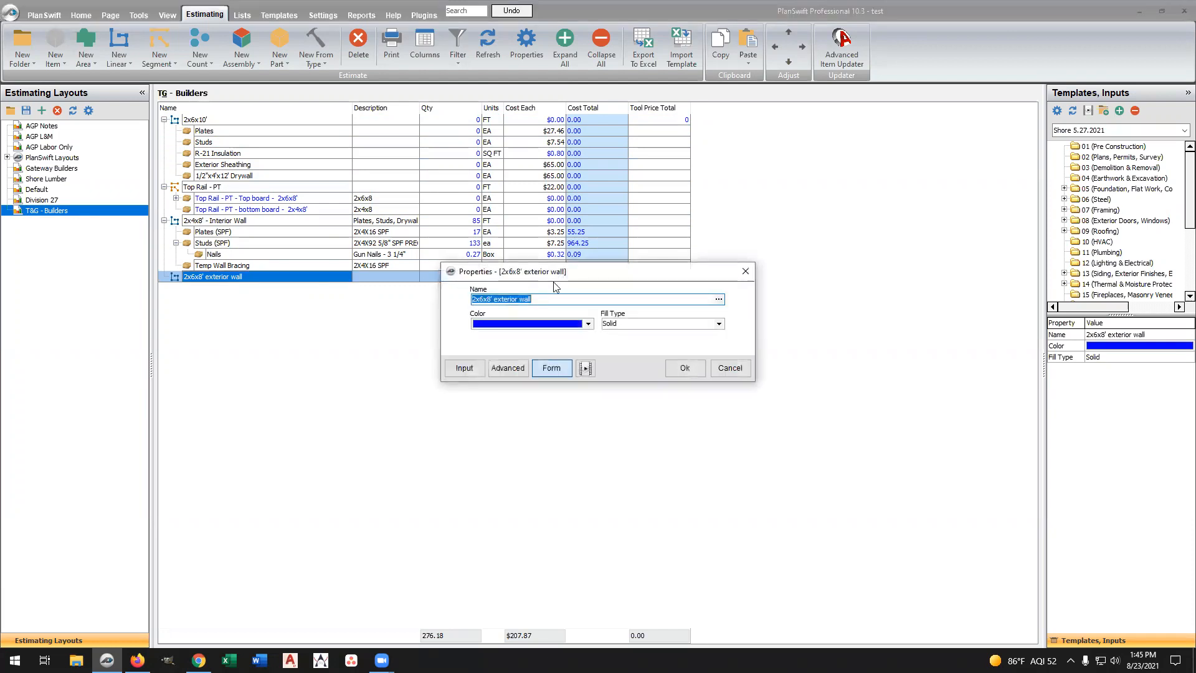
pyautogui.click(505, 368)
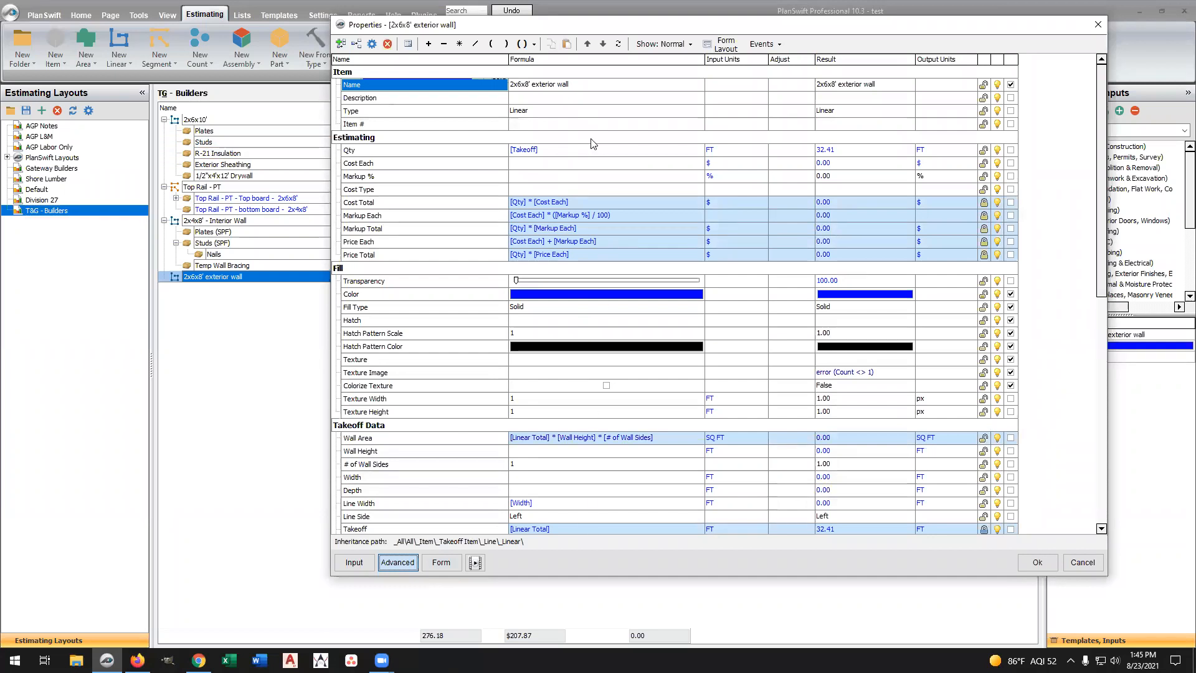
# Make Wall Height an input on the exterior wall's properties form and set it to 9 ft
pyautogui.click(532, 98)
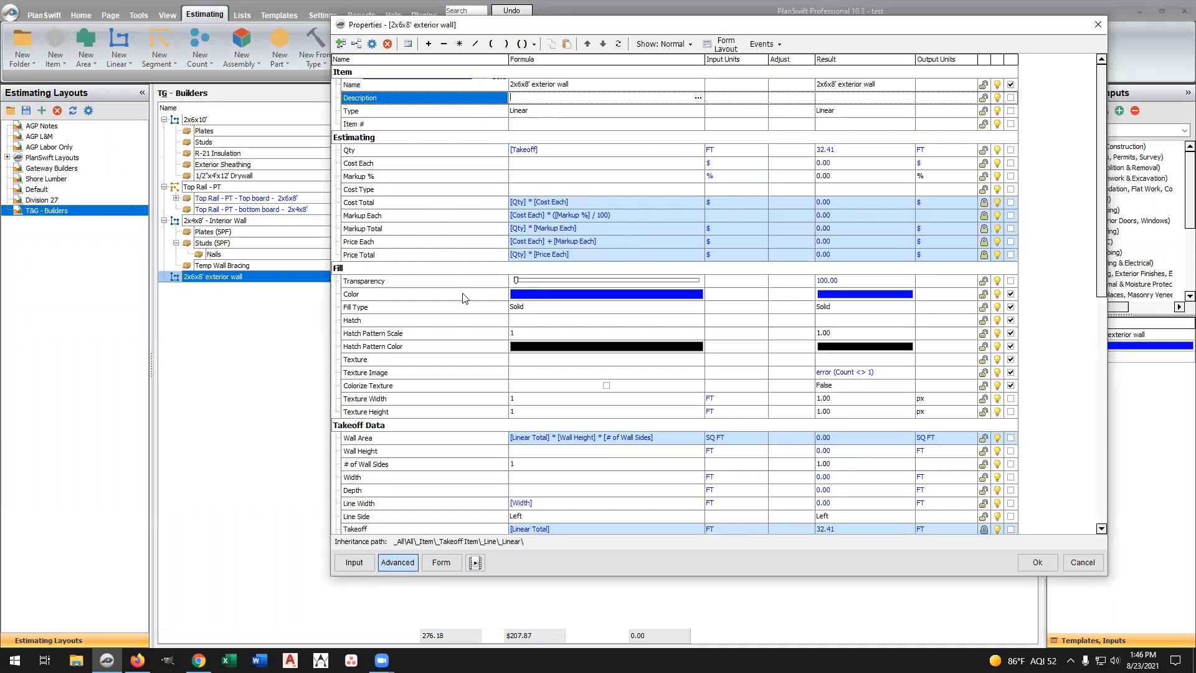
pyautogui.scroll(-2, 463, 301)
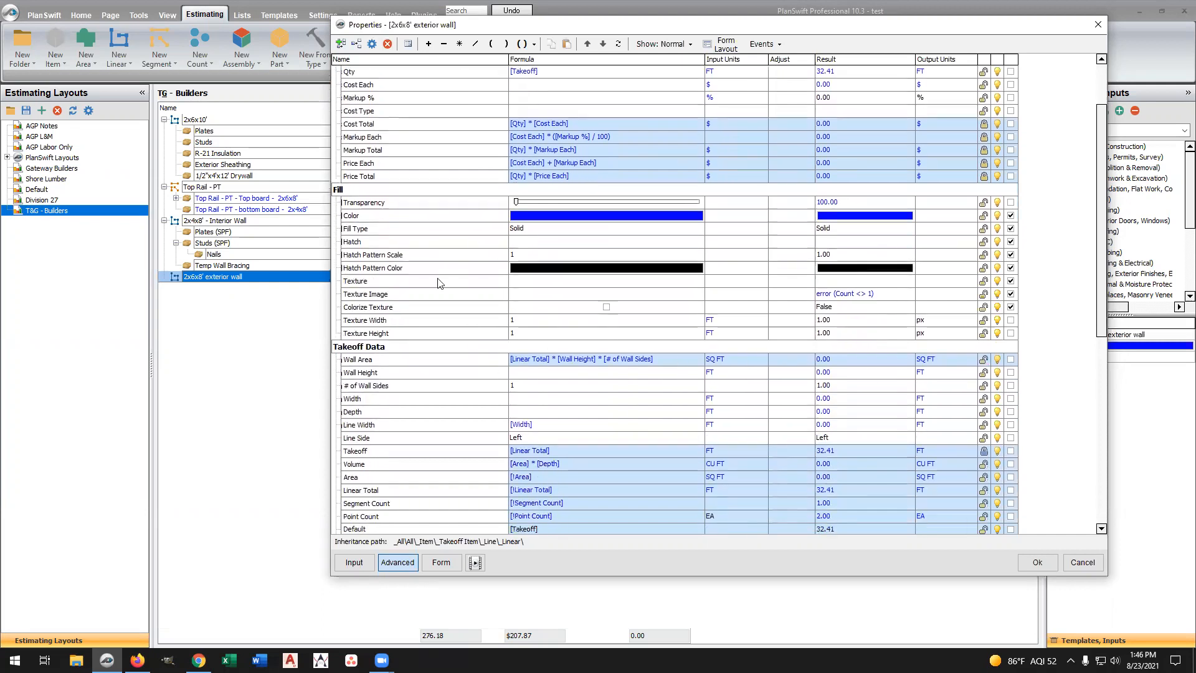
pyautogui.click(441, 562)
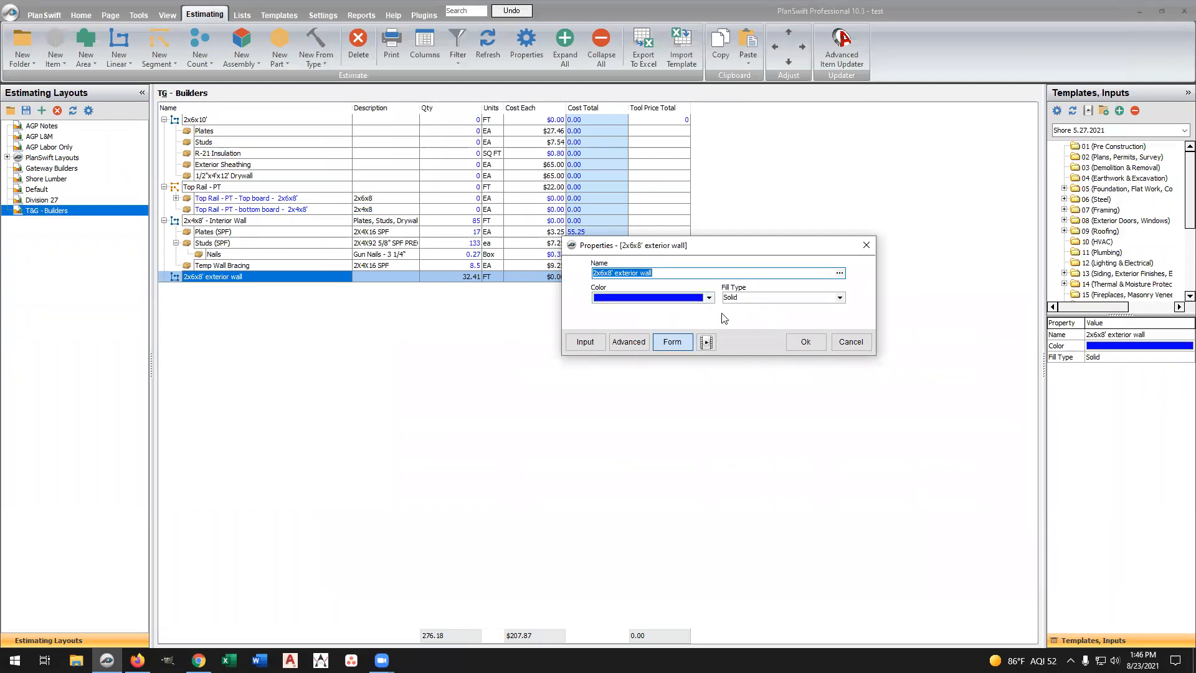
pyautogui.click(629, 342)
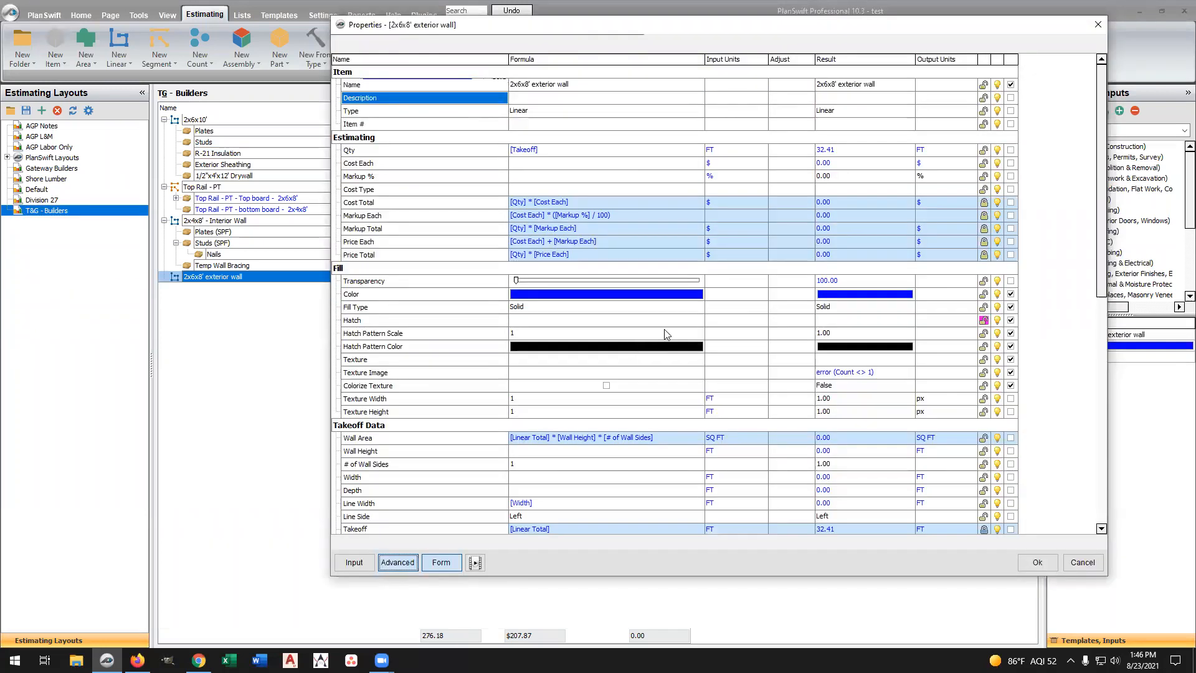
pyautogui.scroll(-2, 467, 406)
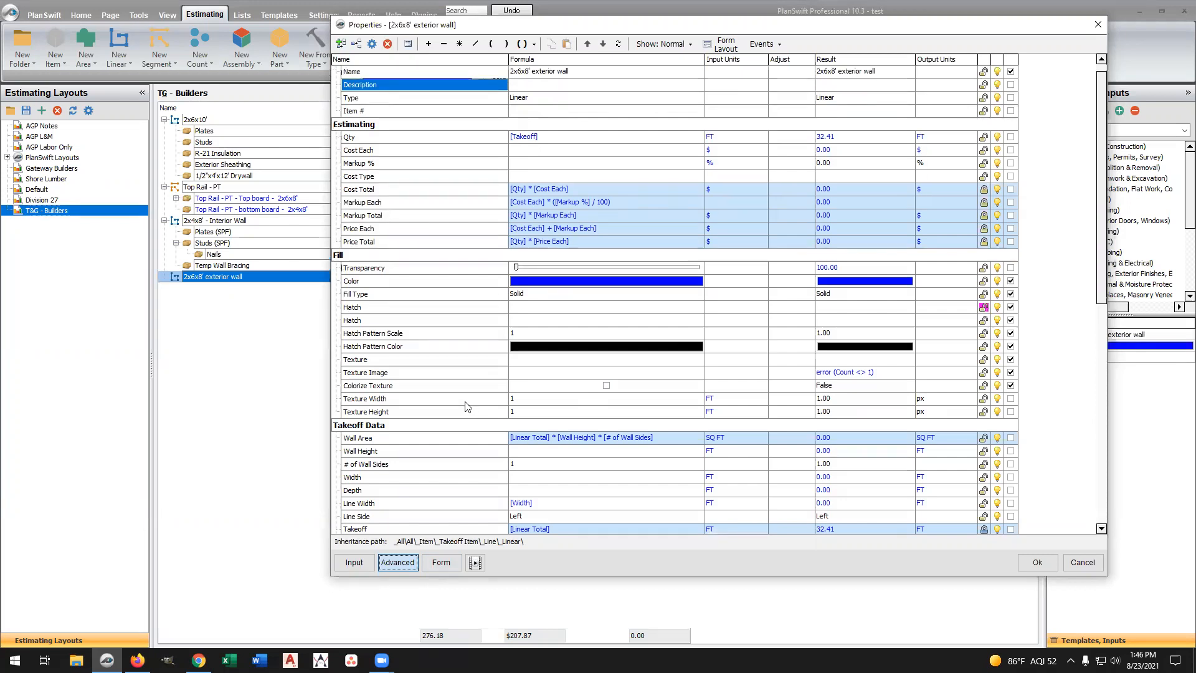
pyautogui.scroll(-1, 467, 406)
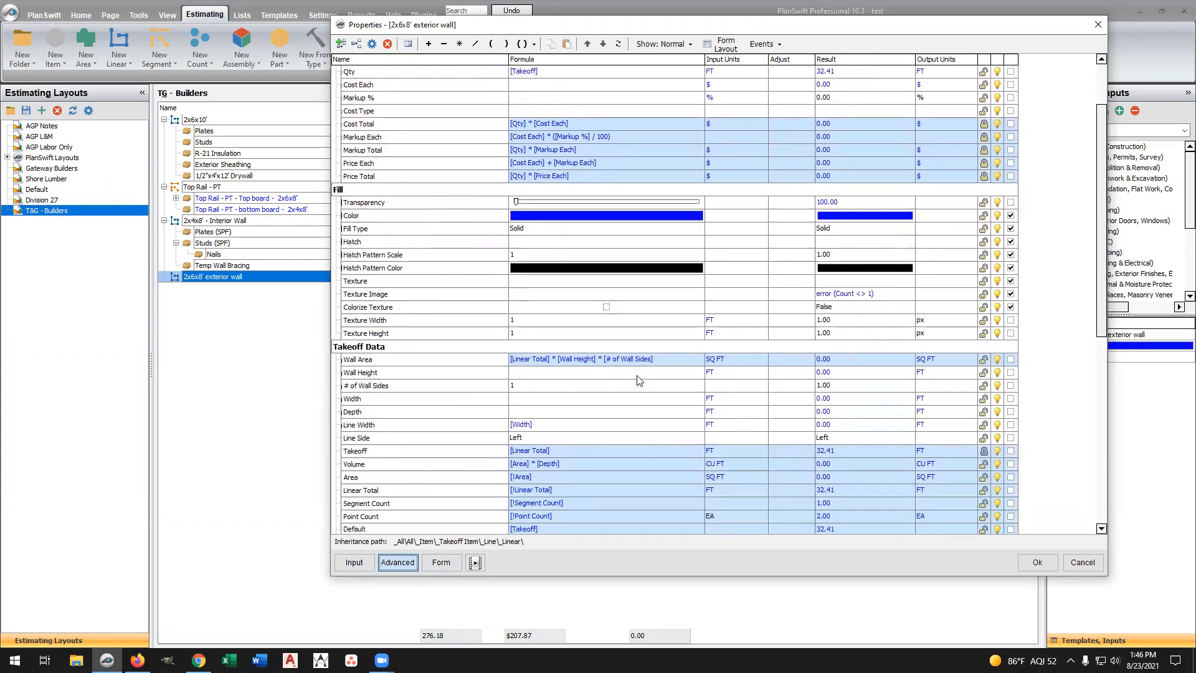
pyautogui.click(1010, 372)
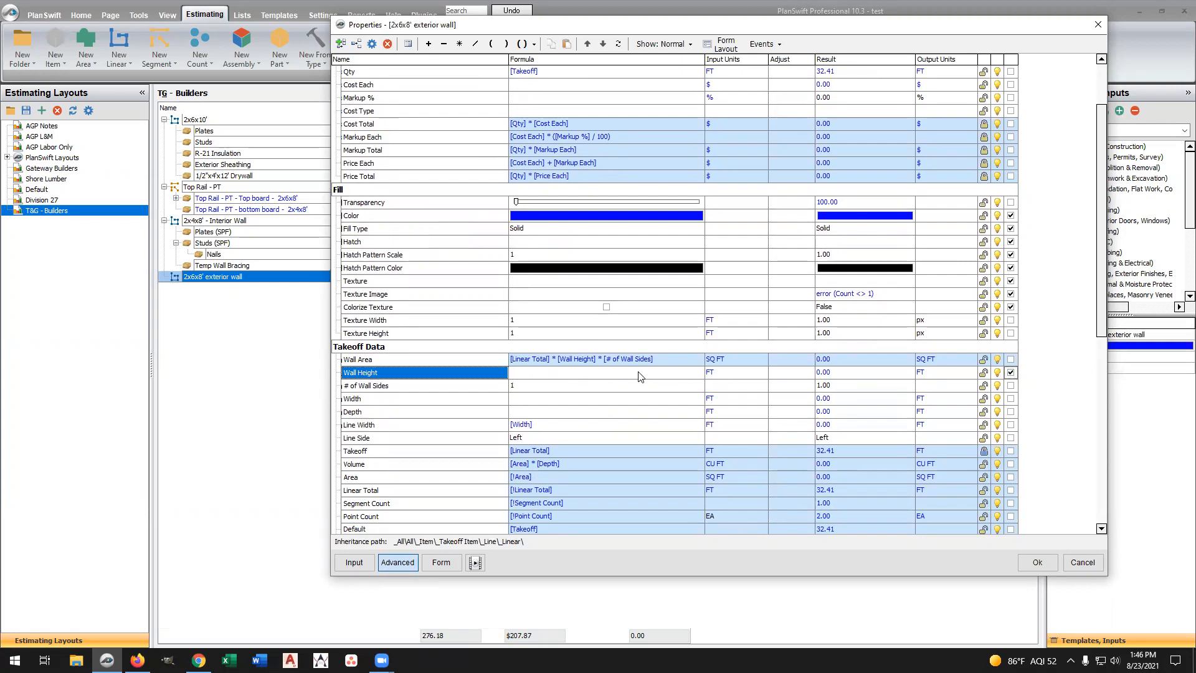
pyautogui.click(523, 373)
pyautogui.click(526, 399)
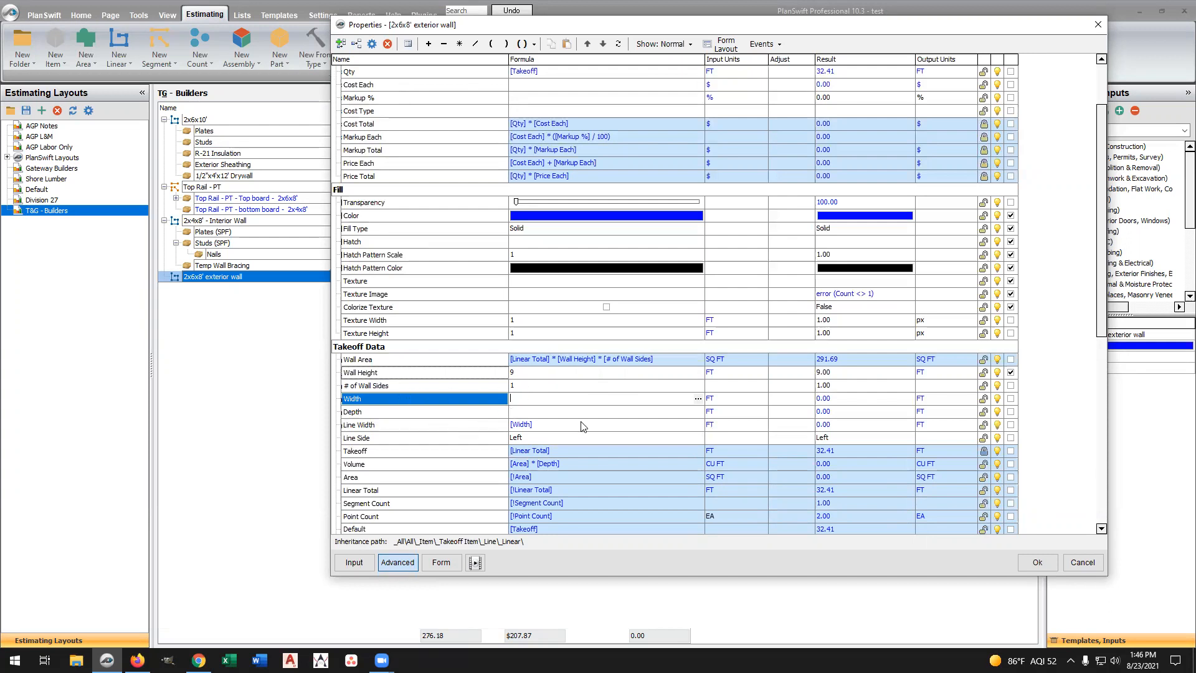
# Make the Location property of the work breakdown structure an input and show it on the exterior wall's form
pyautogui.scroll(-4, 556, 414)
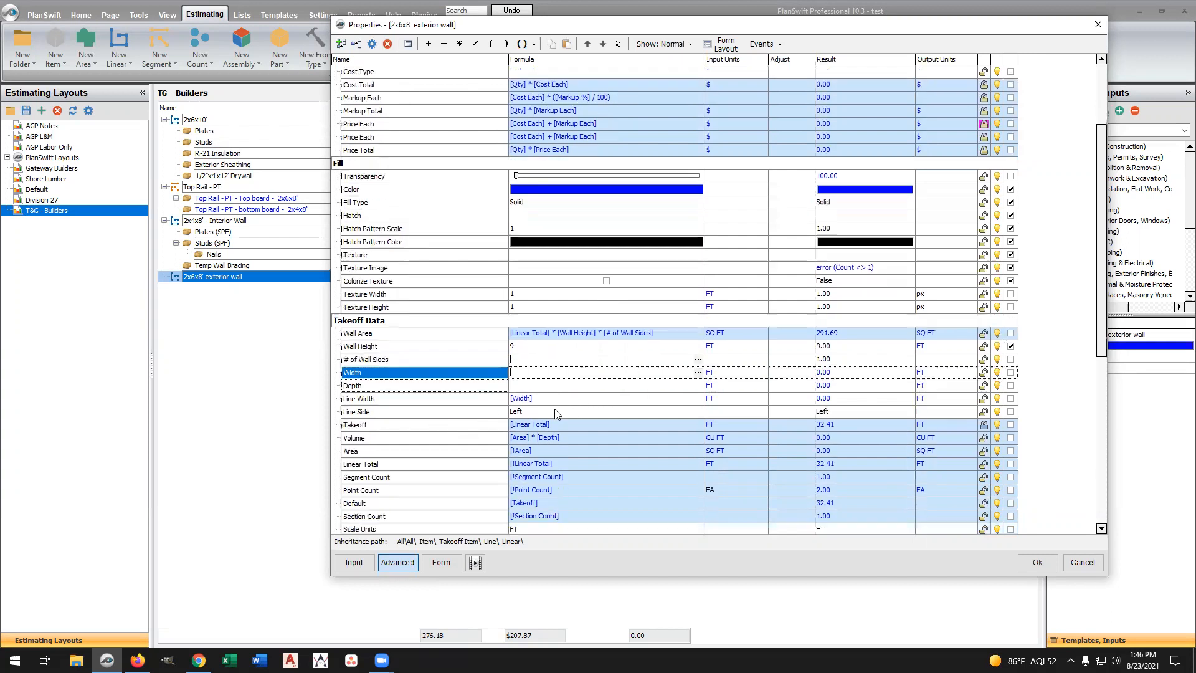
pyautogui.scroll(-4, 556, 414)
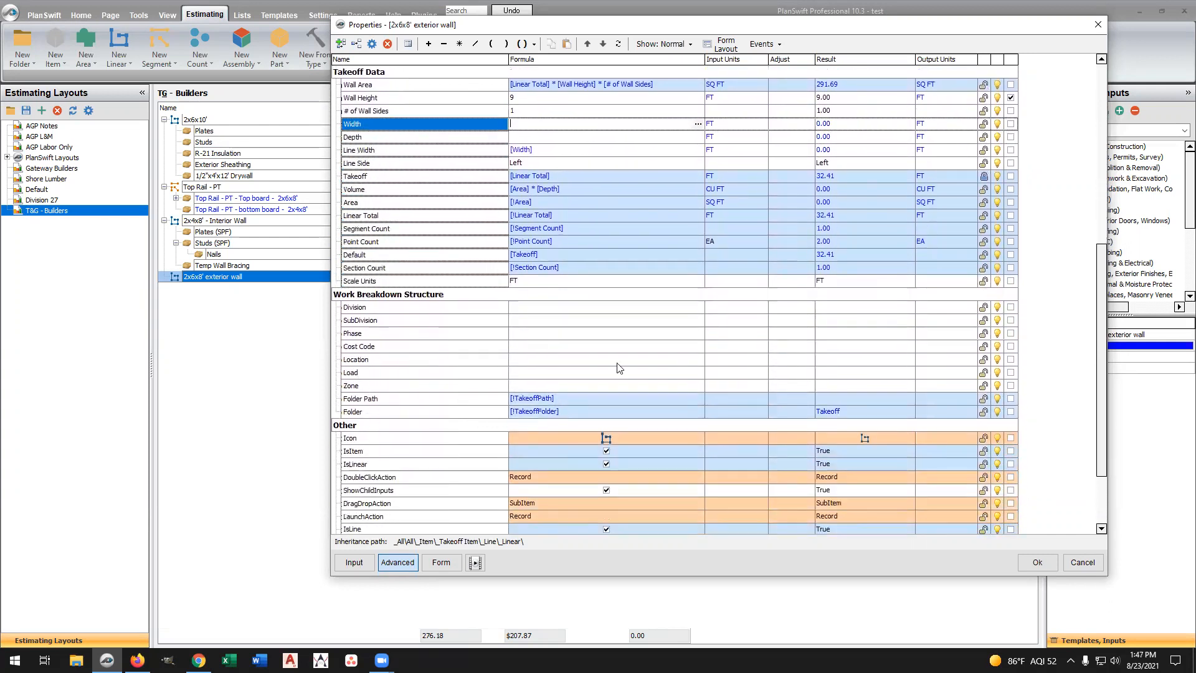
pyautogui.click(1010, 360)
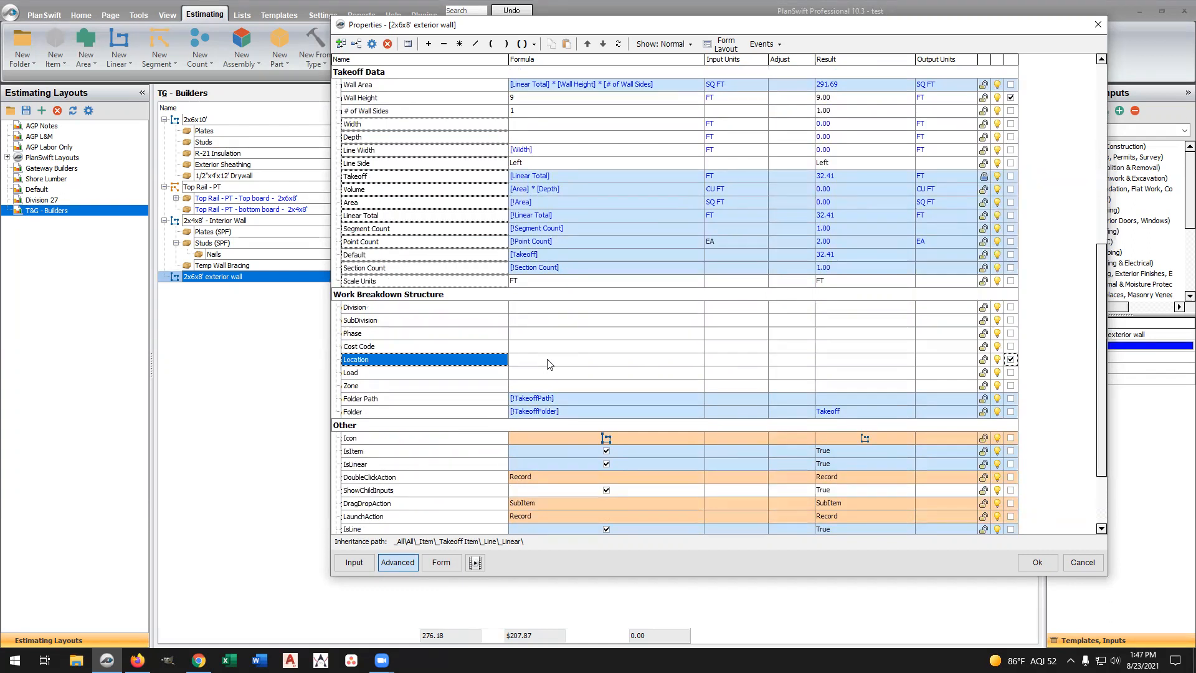
pyautogui.click(455, 559)
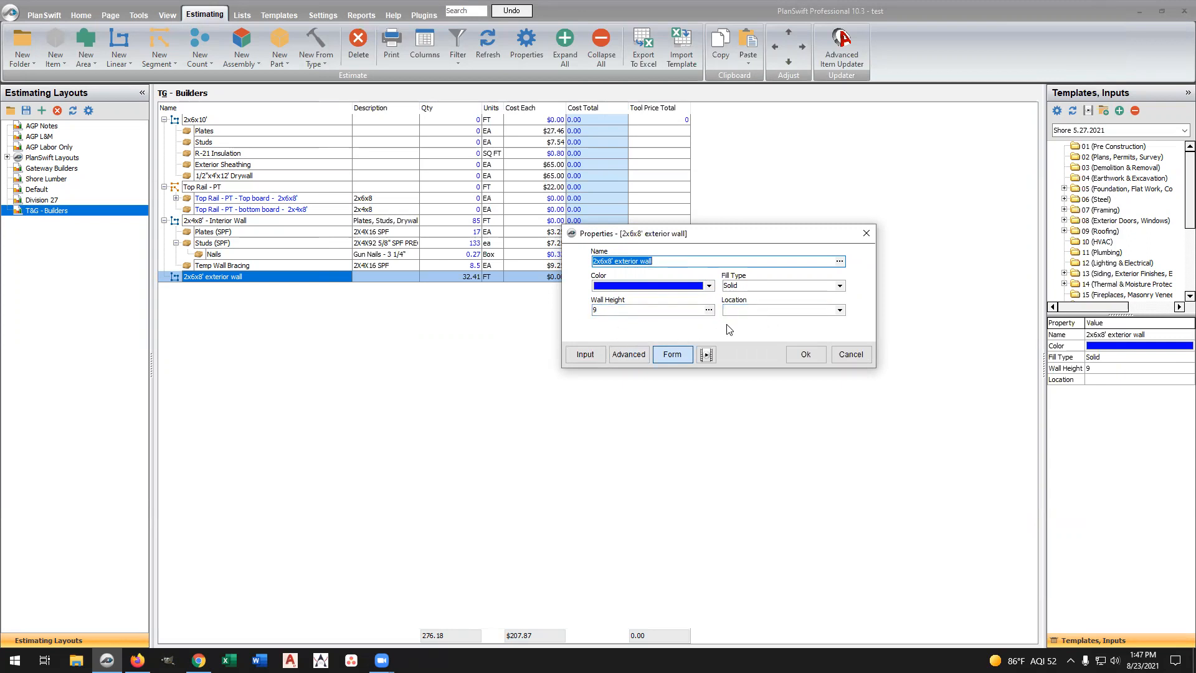
# Review the Location property and its available choices, leave it blank, and accept the exterior wall's properties
pyautogui.click(631, 354)
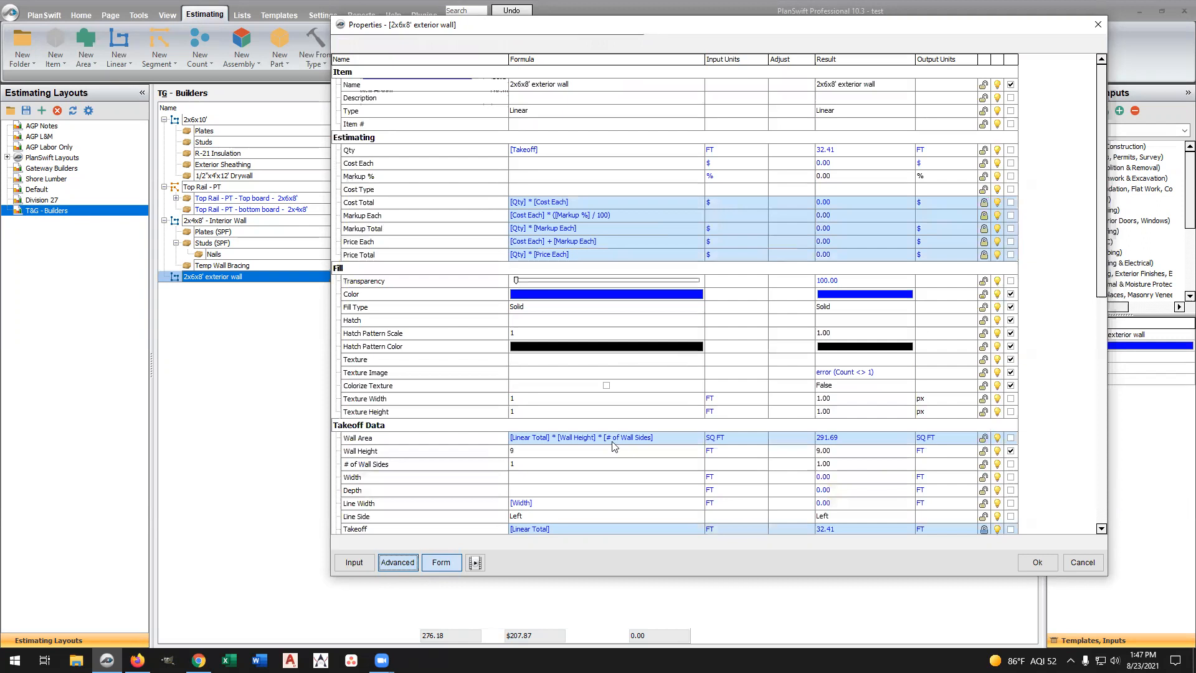
pyautogui.scroll(-2, 909, 338)
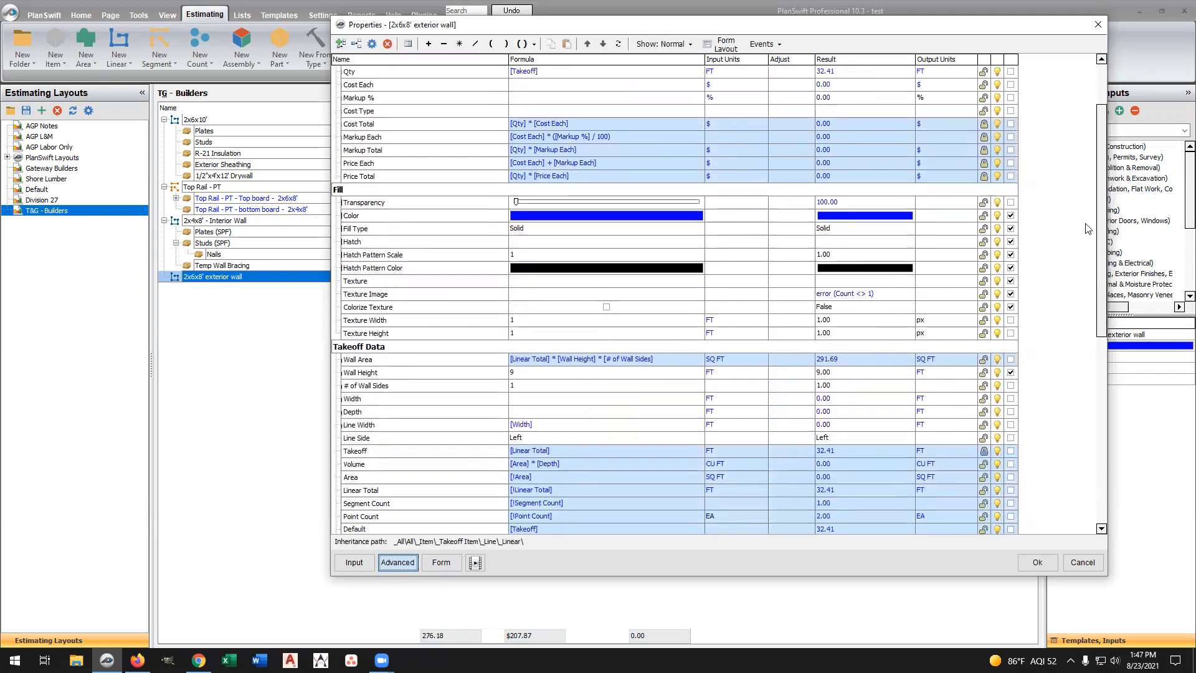
pyautogui.moveTo(1102, 219); pyautogui.dragTo(1107, 381)
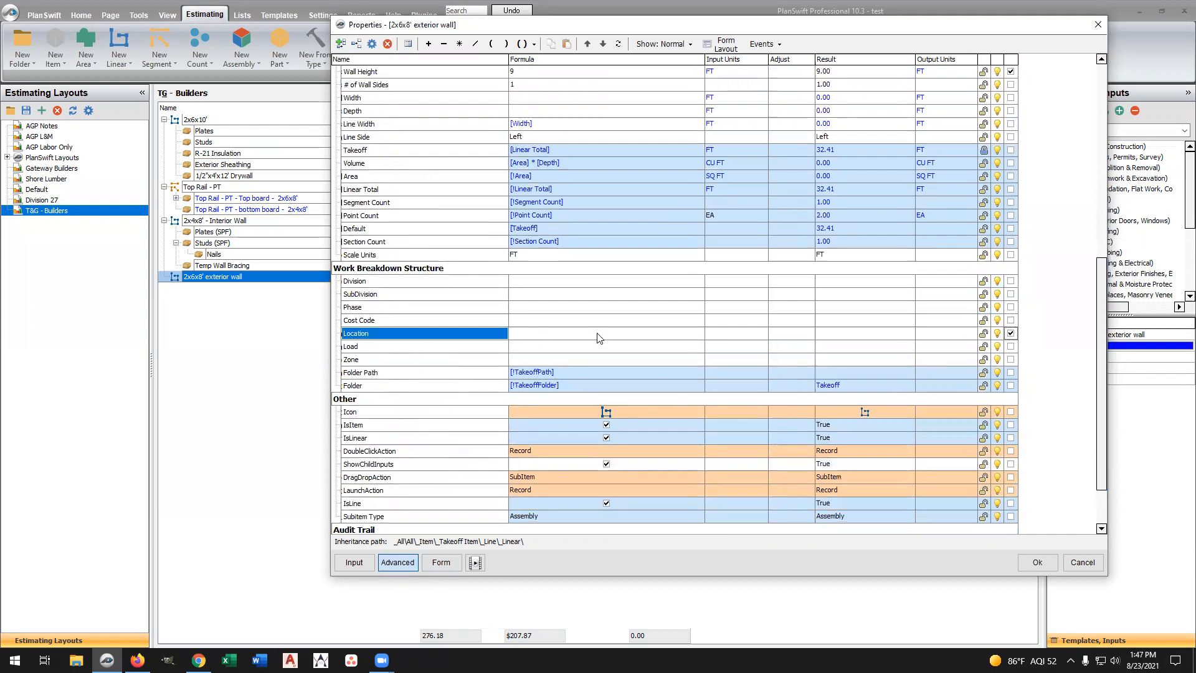
pyautogui.click(437, 564)
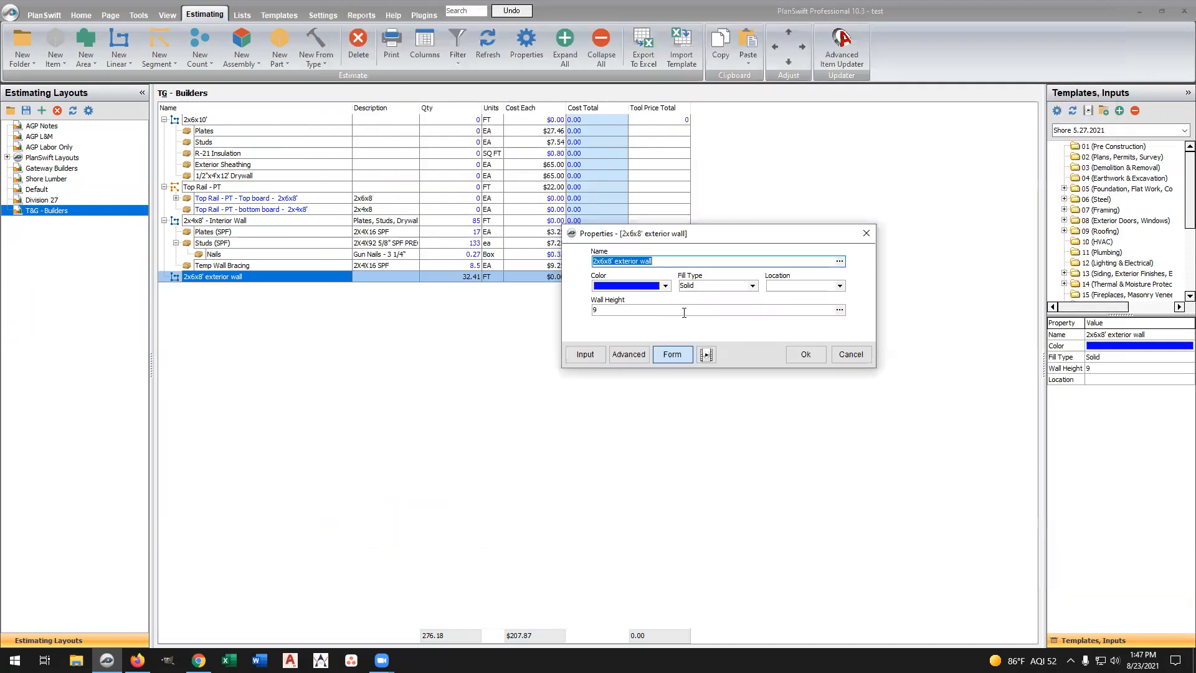
pyautogui.click(839, 285)
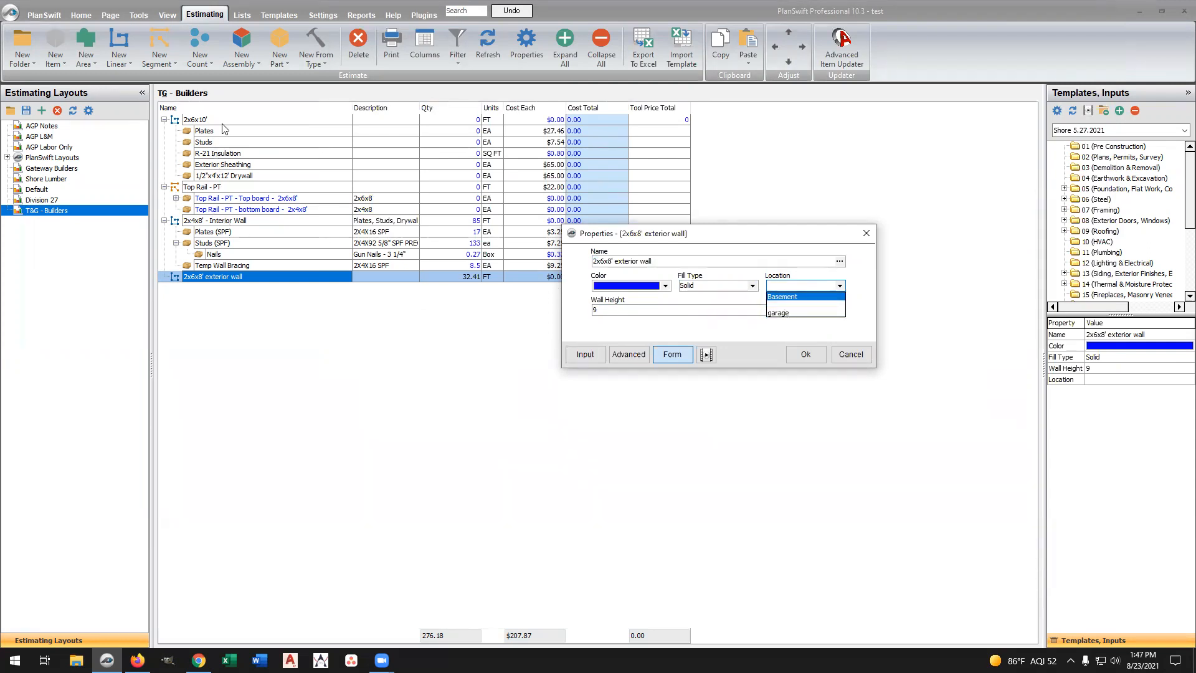
pyautogui.click(685, 335)
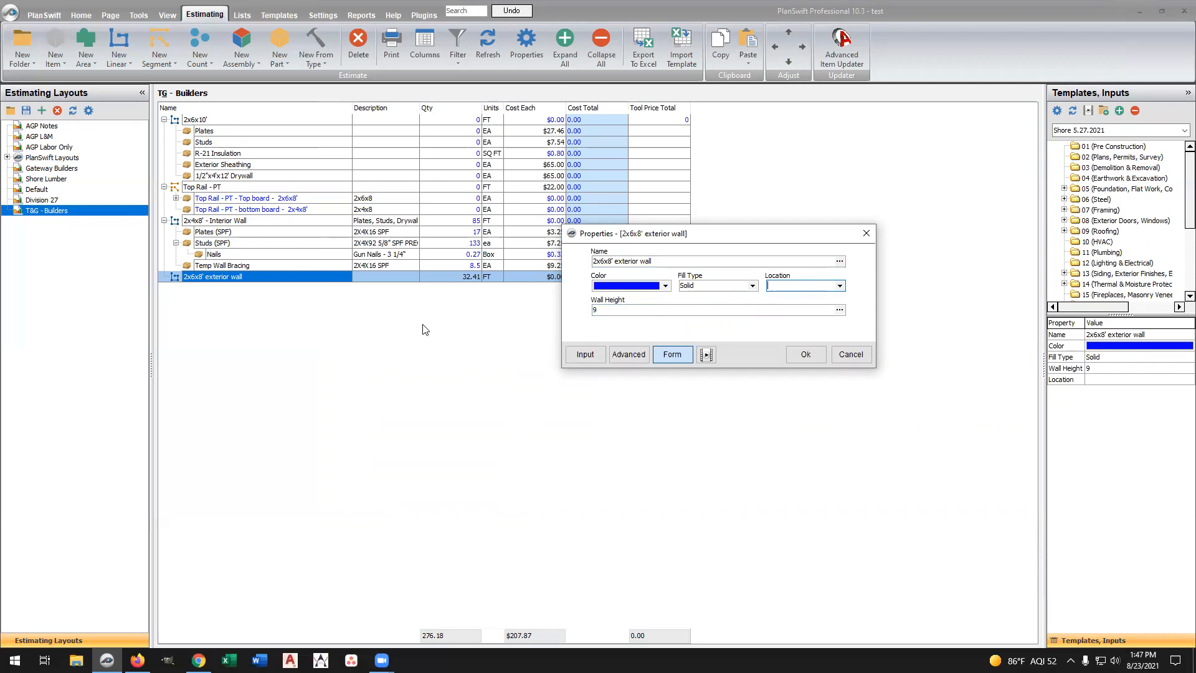
pyautogui.click(638, 308)
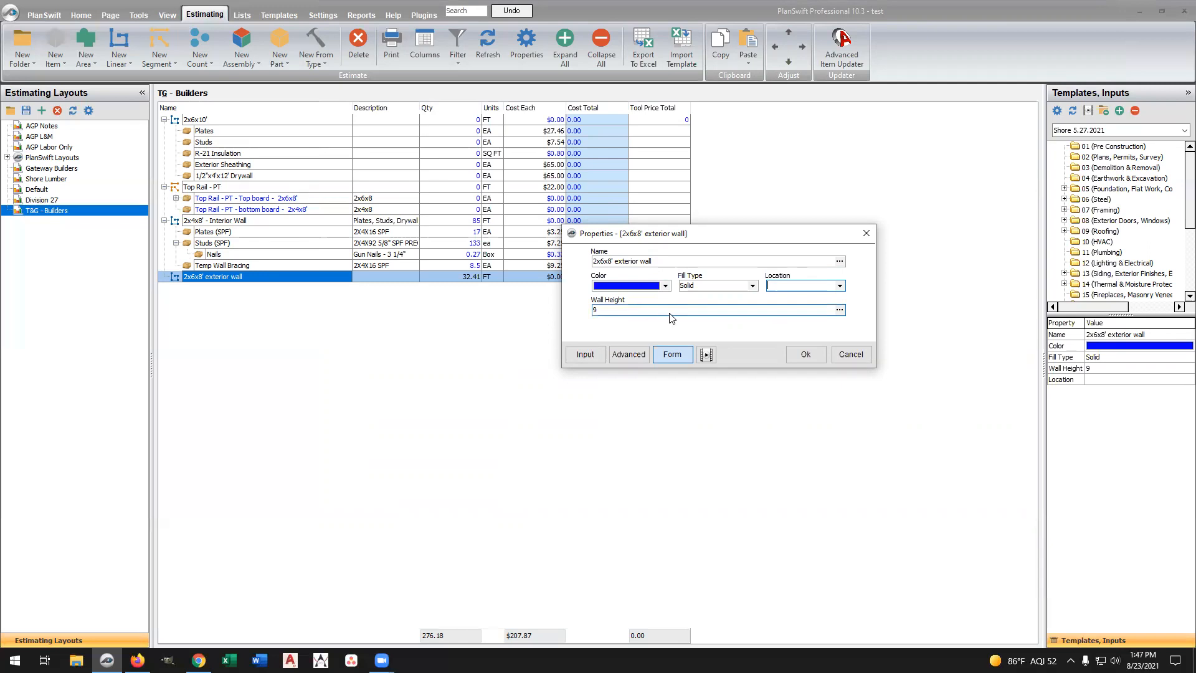
pyautogui.click(818, 355)
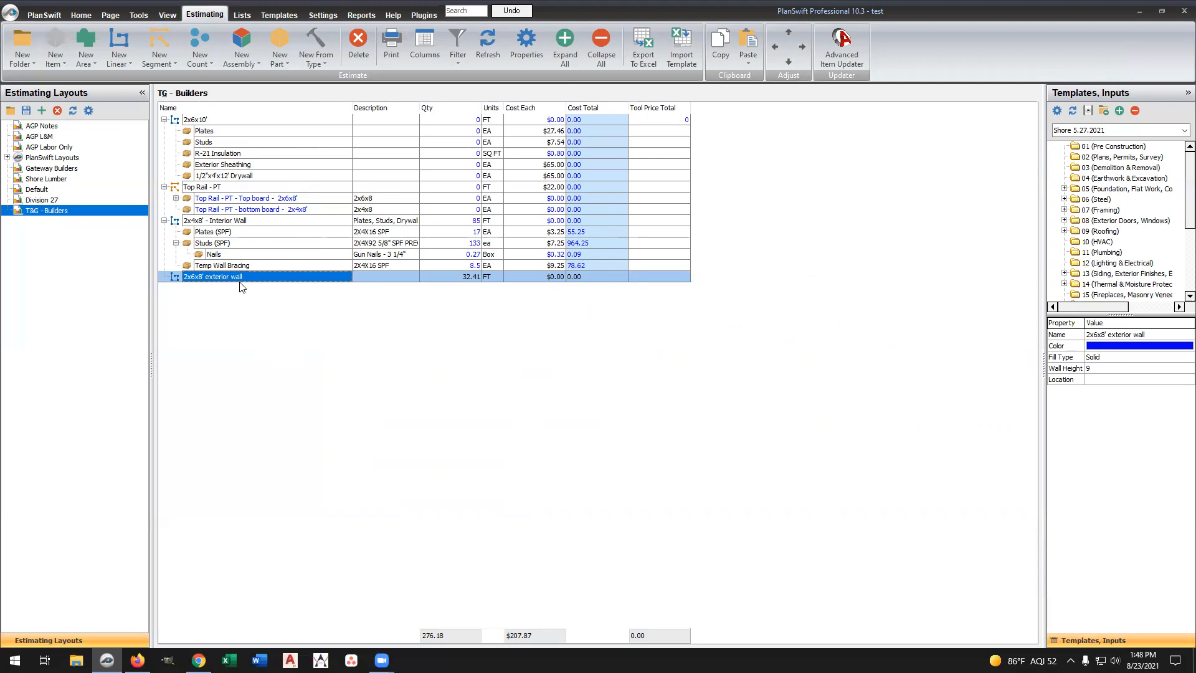
# Add a material part for the 2x6x8' exterior wall and name it Plates in its advanced properties
pyautogui.click(289, 65)
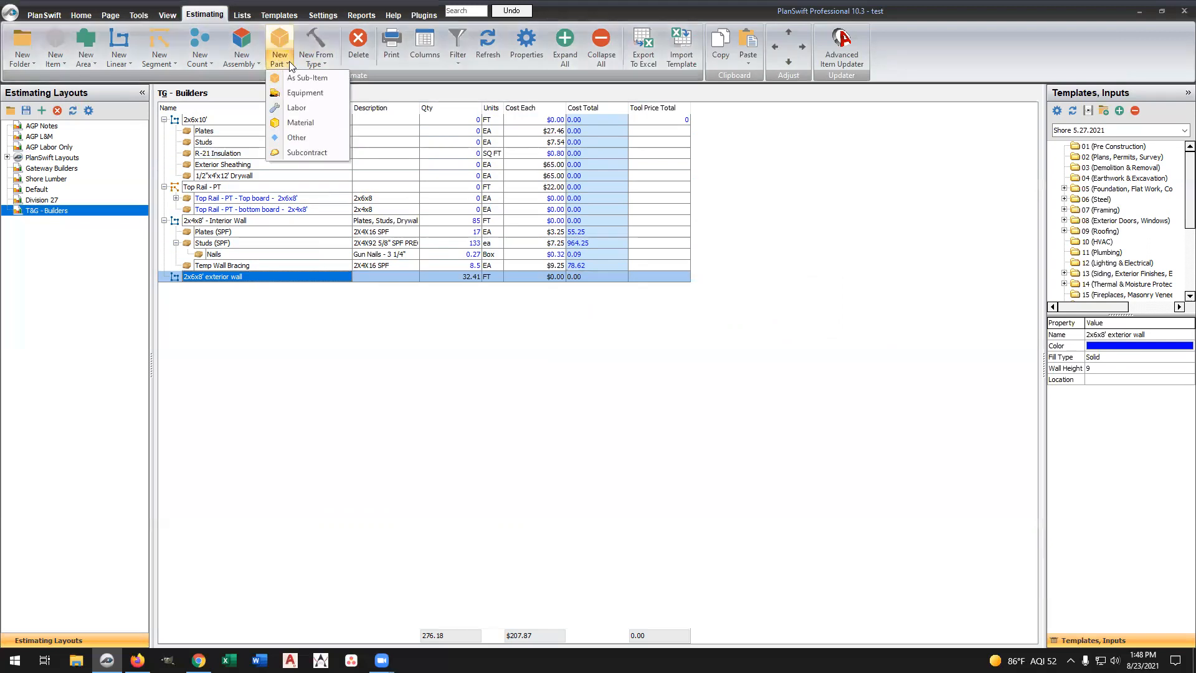
pyautogui.click(301, 123)
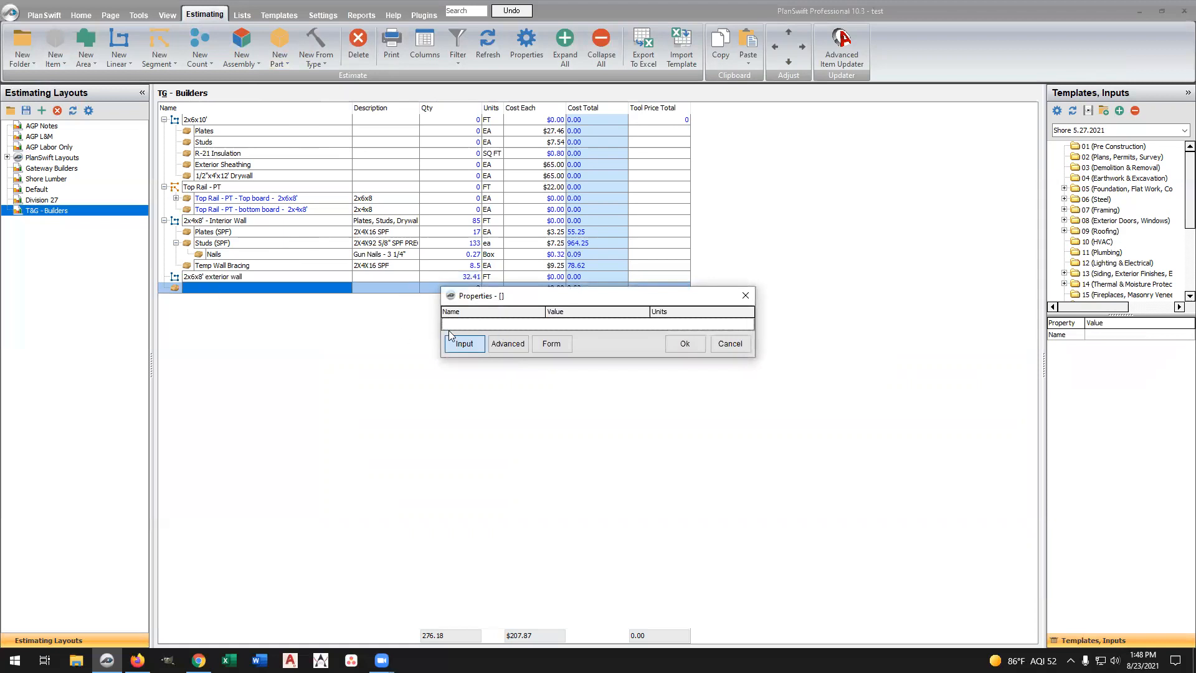
pyautogui.click(553, 347)
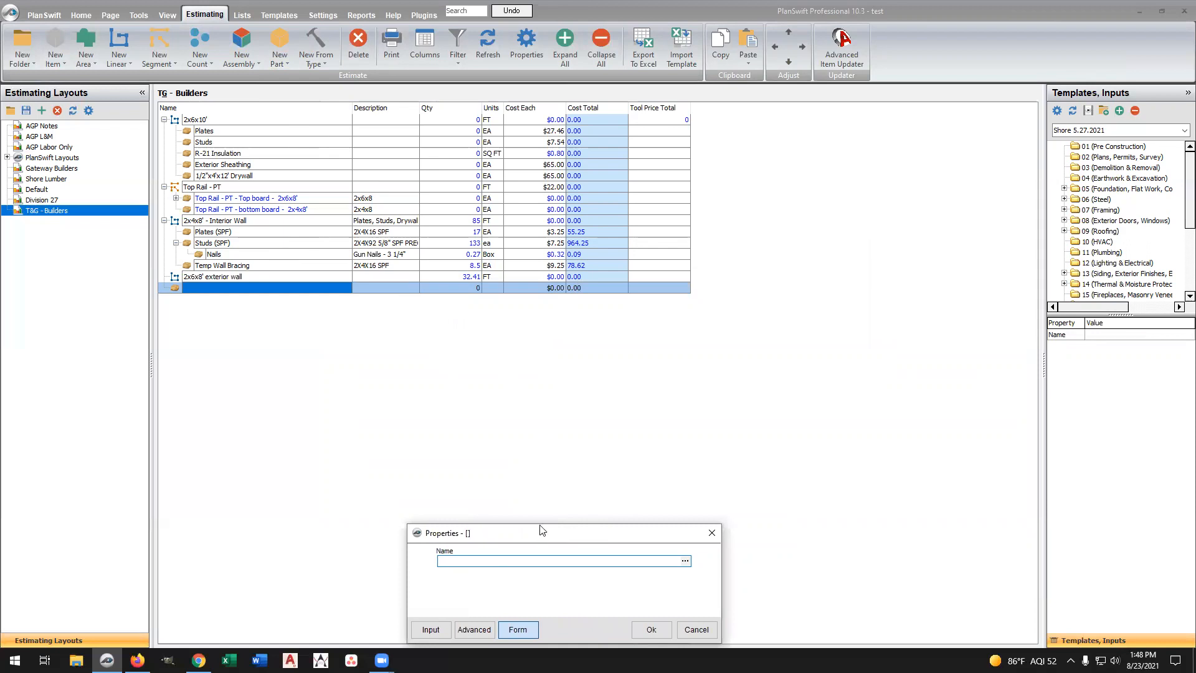
pyautogui.click(398, 630)
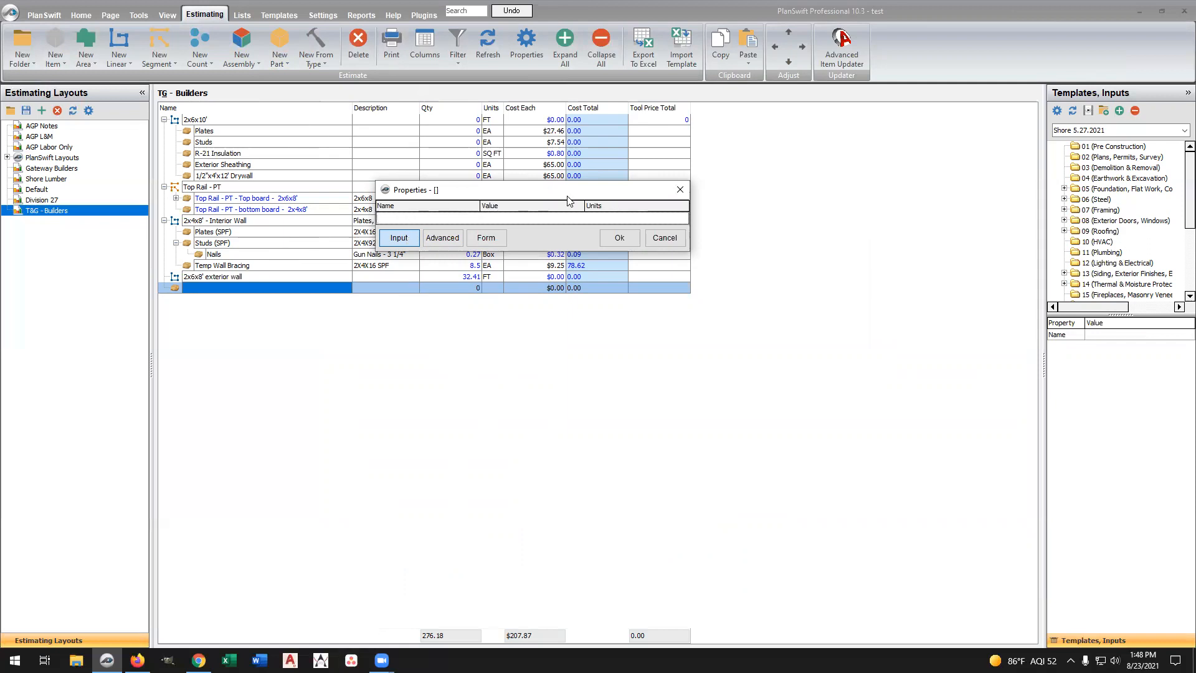
pyautogui.click(442, 241)
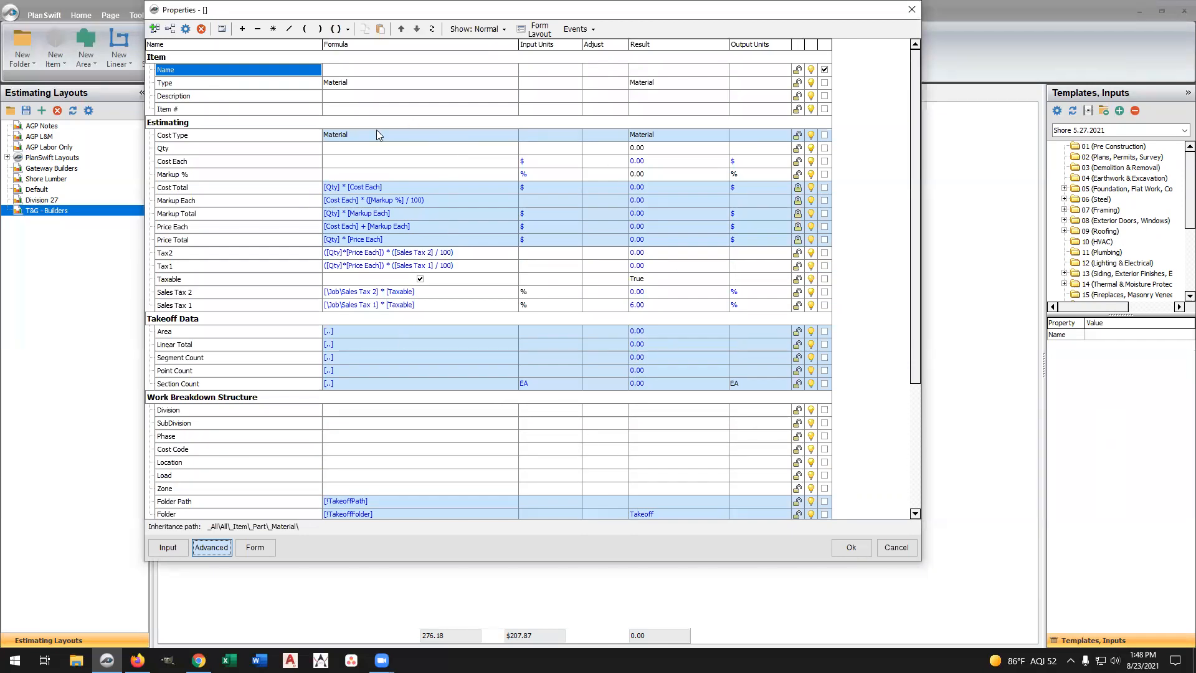
pyautogui.click(340, 70)
pyautogui.click(314, 100)
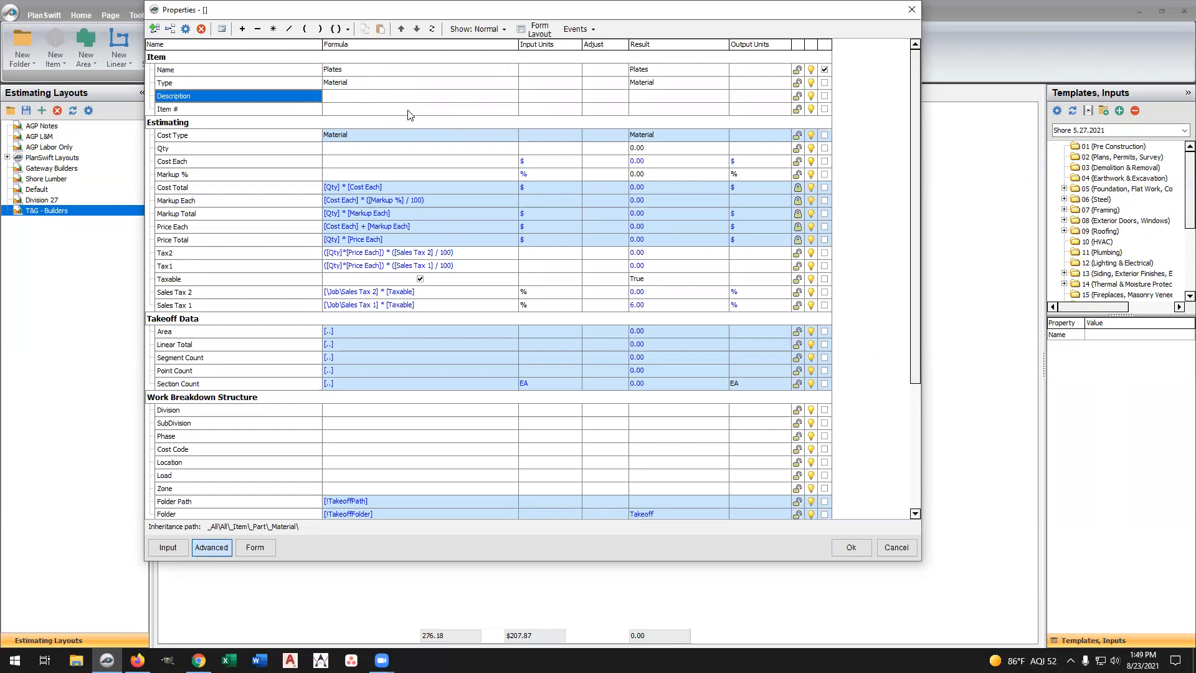
# Set the list type of the part's Description property to List and link it to the SPF Lumber table in Lumber Database
pyautogui.doubleClick(311, 96)
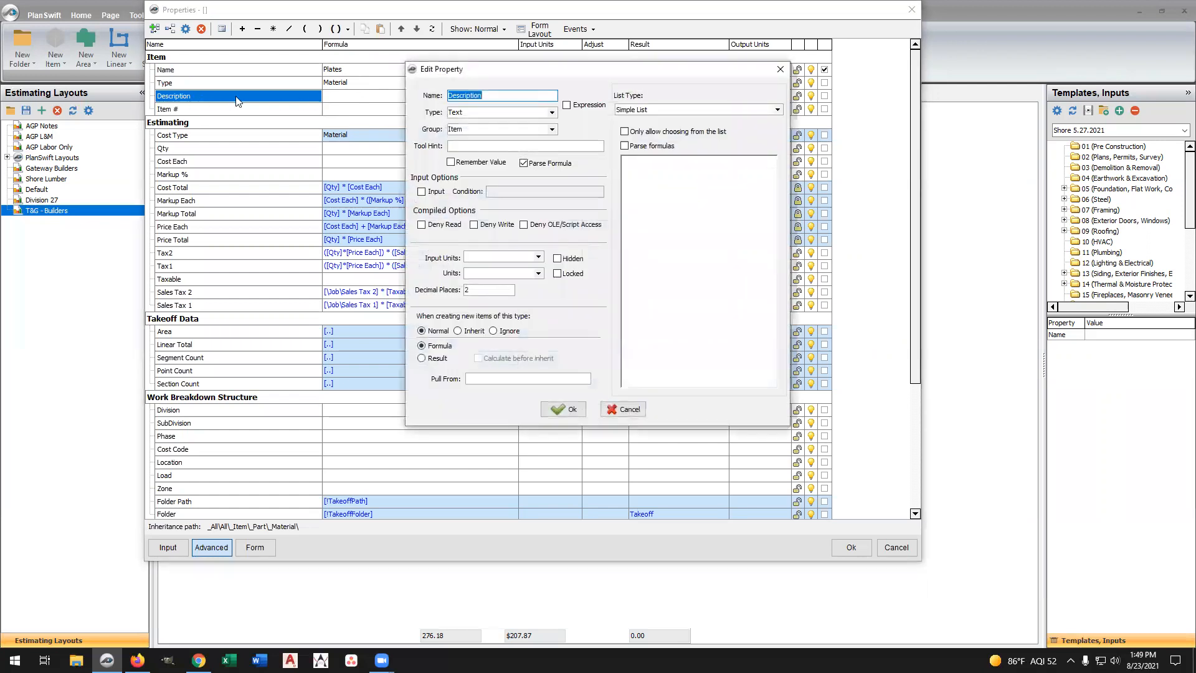
pyautogui.click(623, 414)
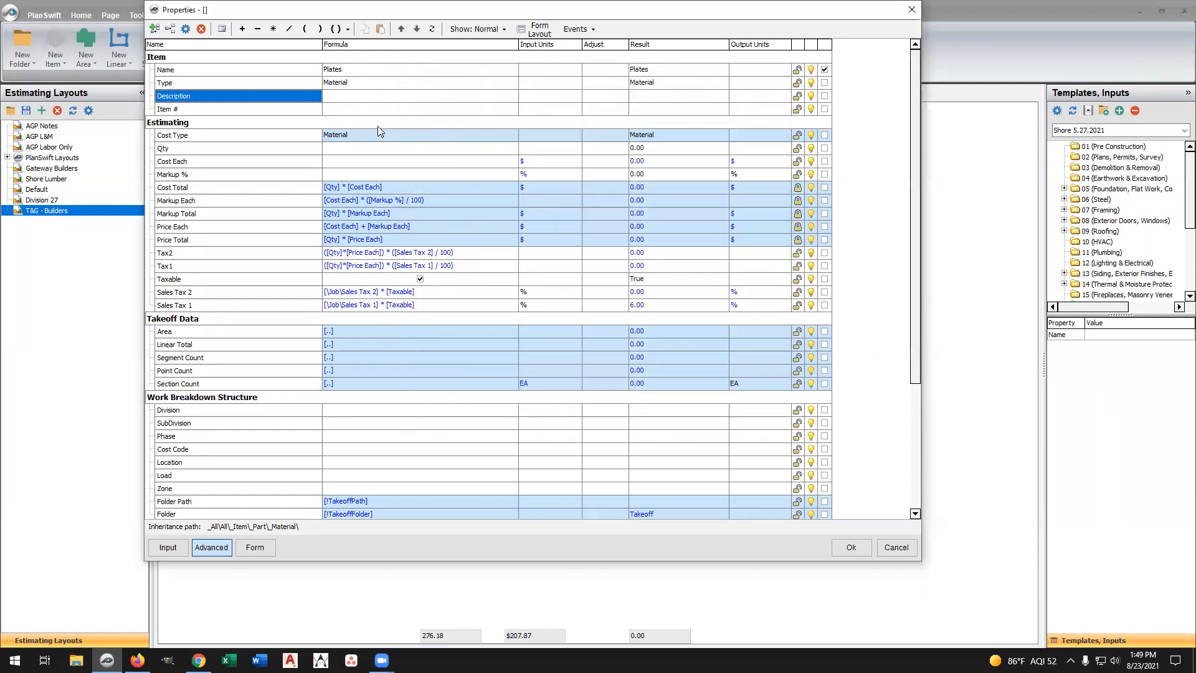
pyautogui.doubleClick(305, 97)
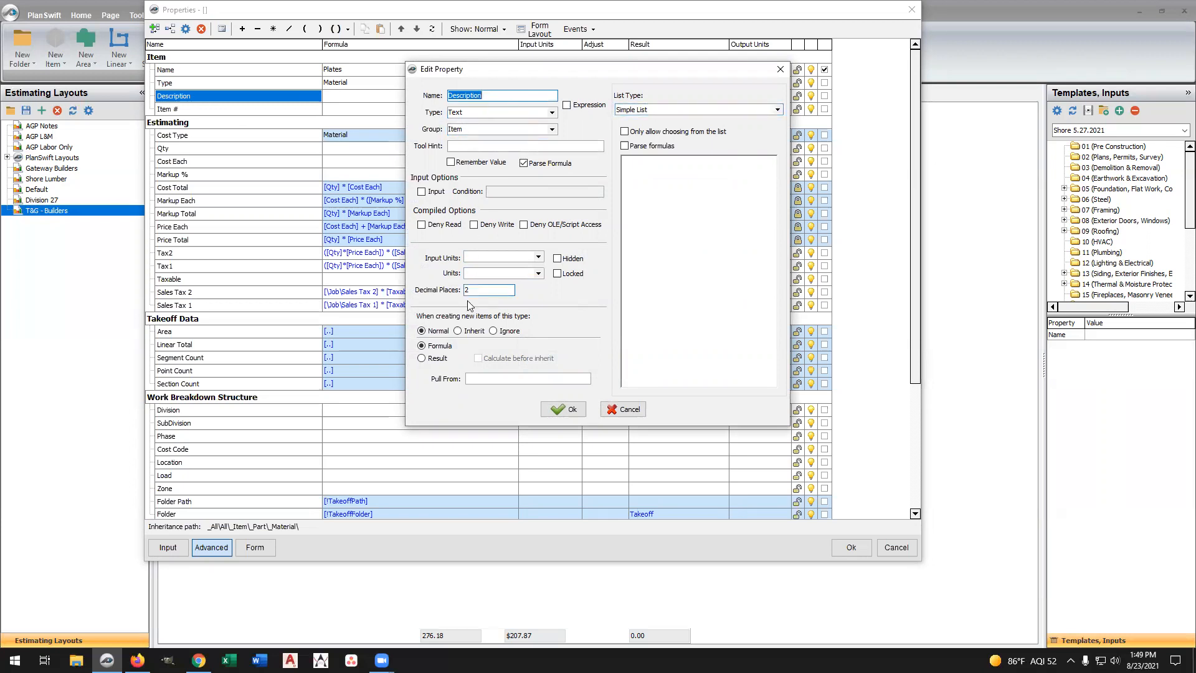
pyautogui.click(778, 109)
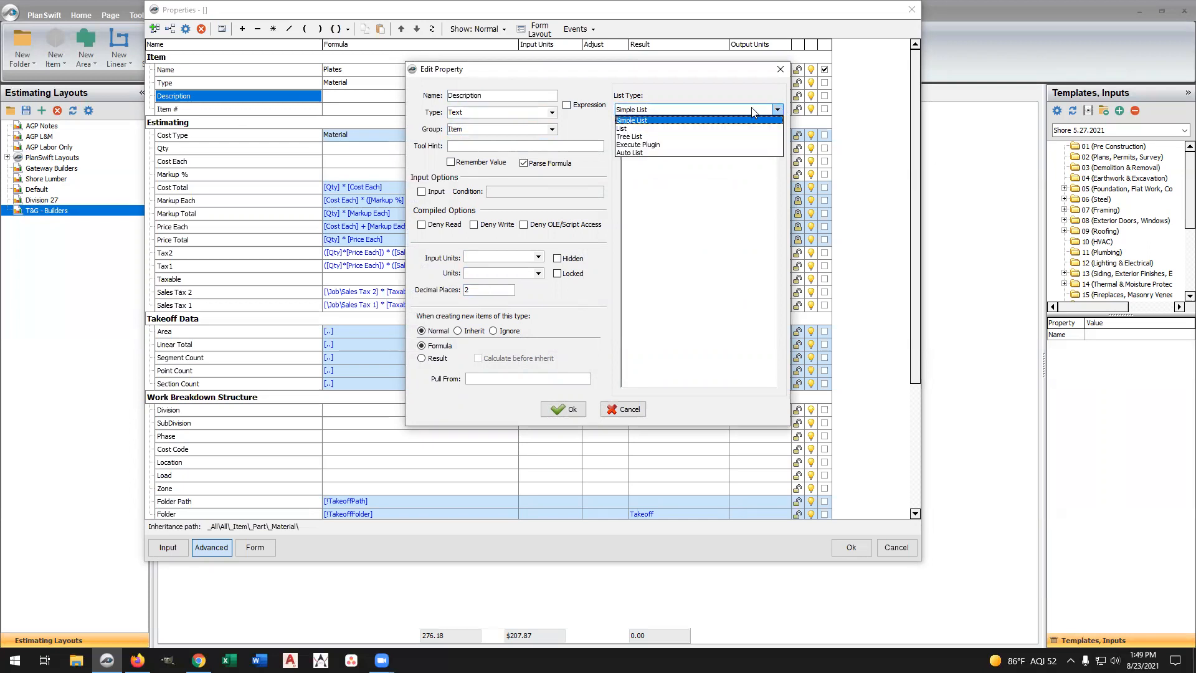
pyautogui.click(632, 129)
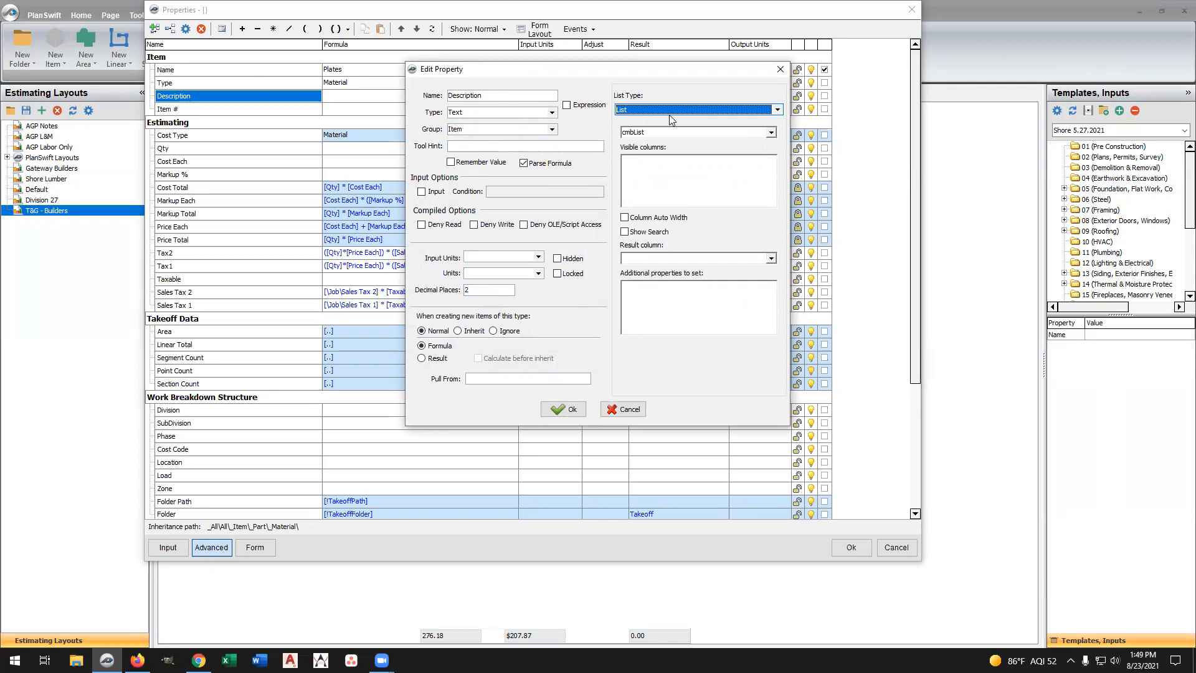
pyautogui.click(772, 134)
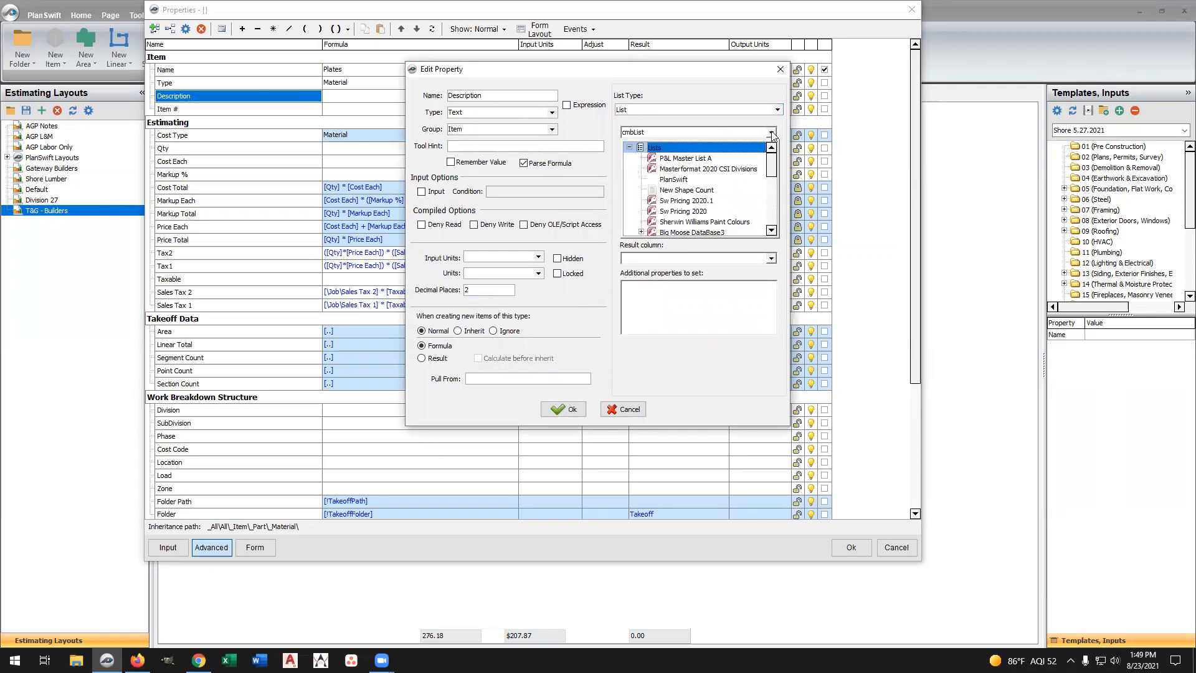
pyautogui.scroll(-1, 705, 204)
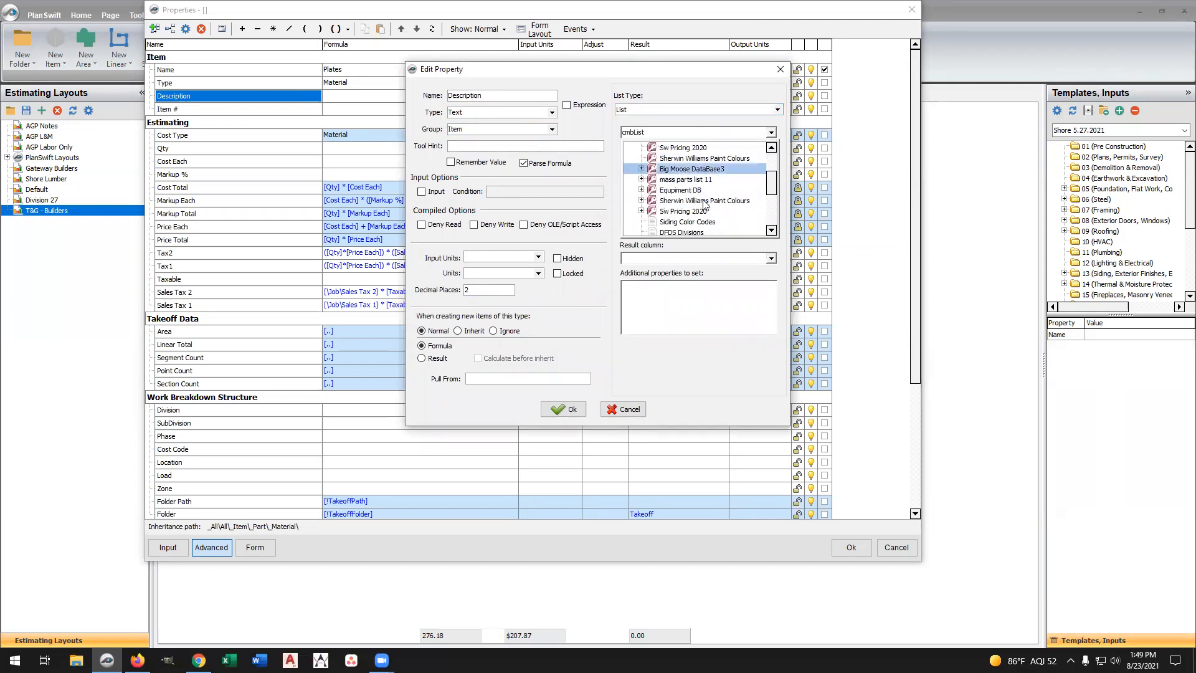
pyautogui.scroll(-2, 704, 204)
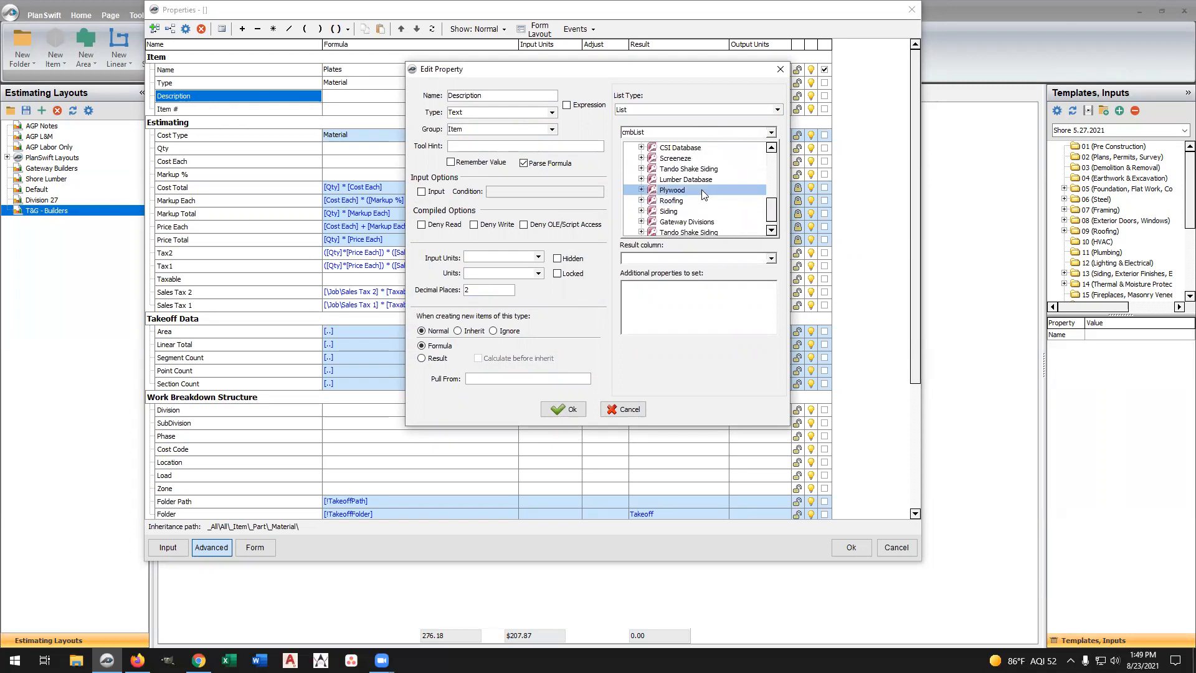
pyautogui.click(641, 180)
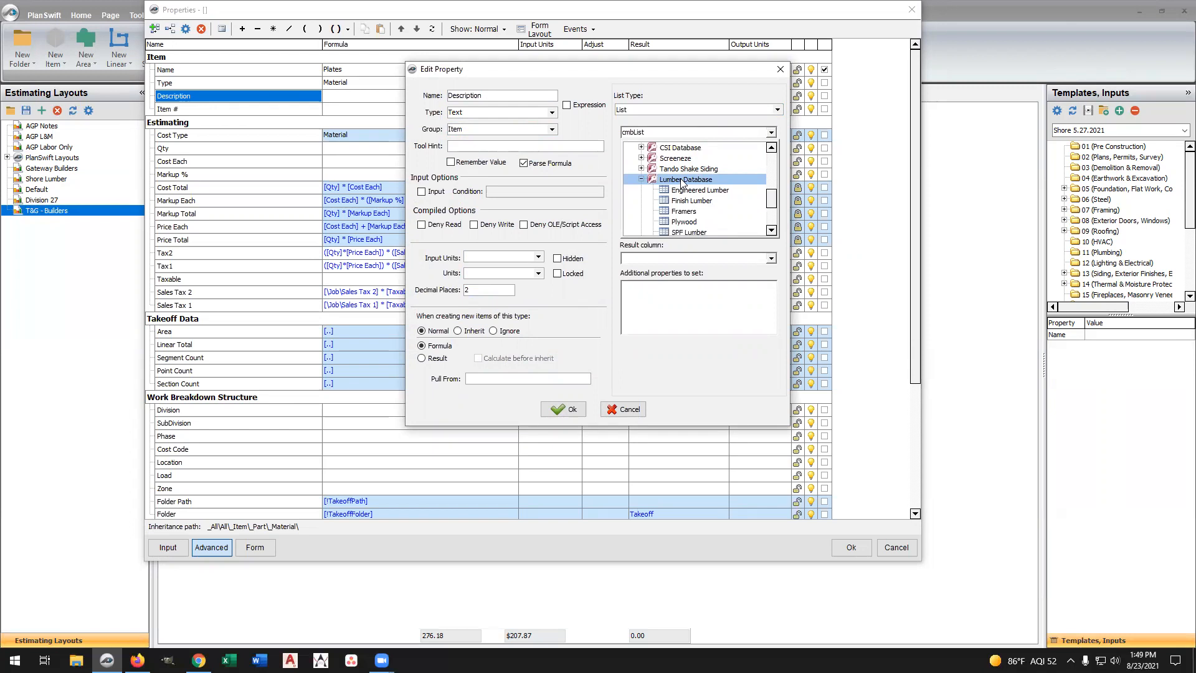
pyautogui.click(685, 222)
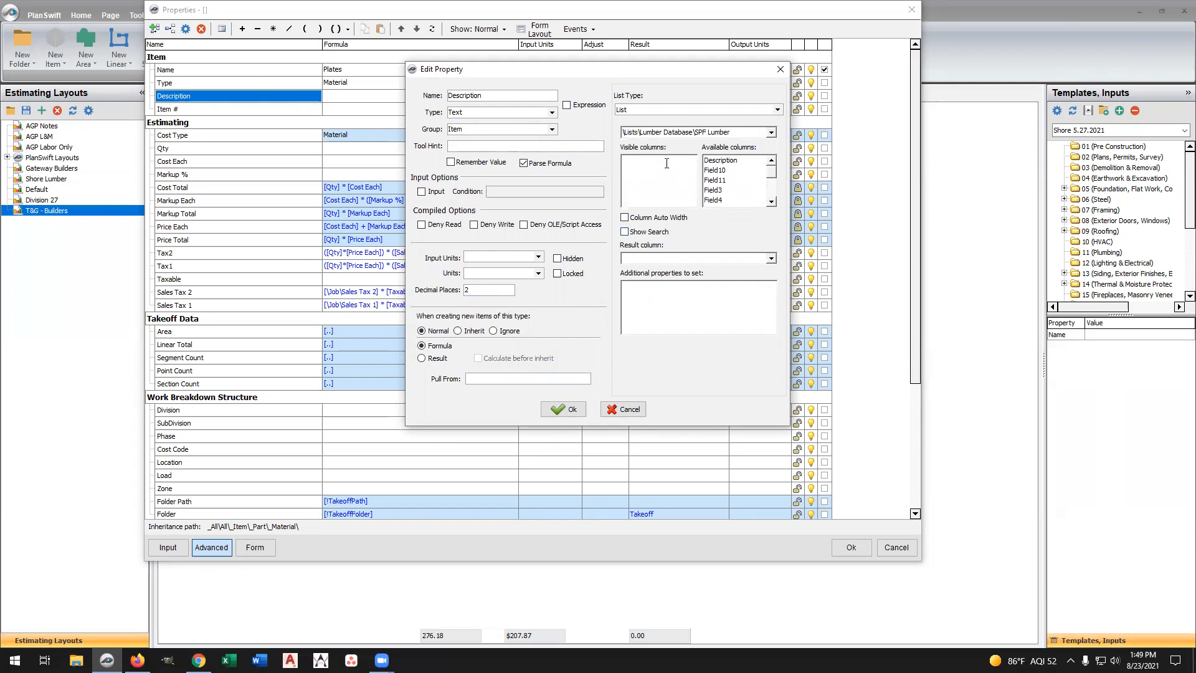
# Review the tables in Lumber Database and reselect SPF Lumber as the source for the Description list
pyautogui.click(771, 132)
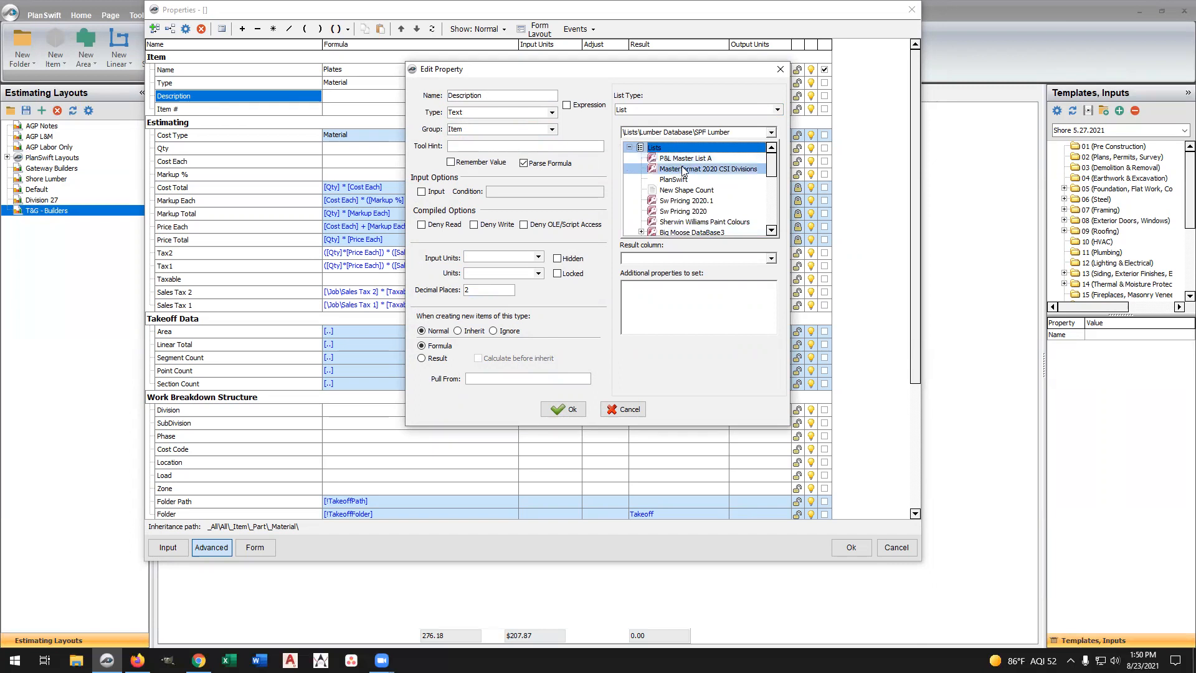
pyautogui.scroll(-1, 685, 181)
pyautogui.scroll(-5, 685, 185)
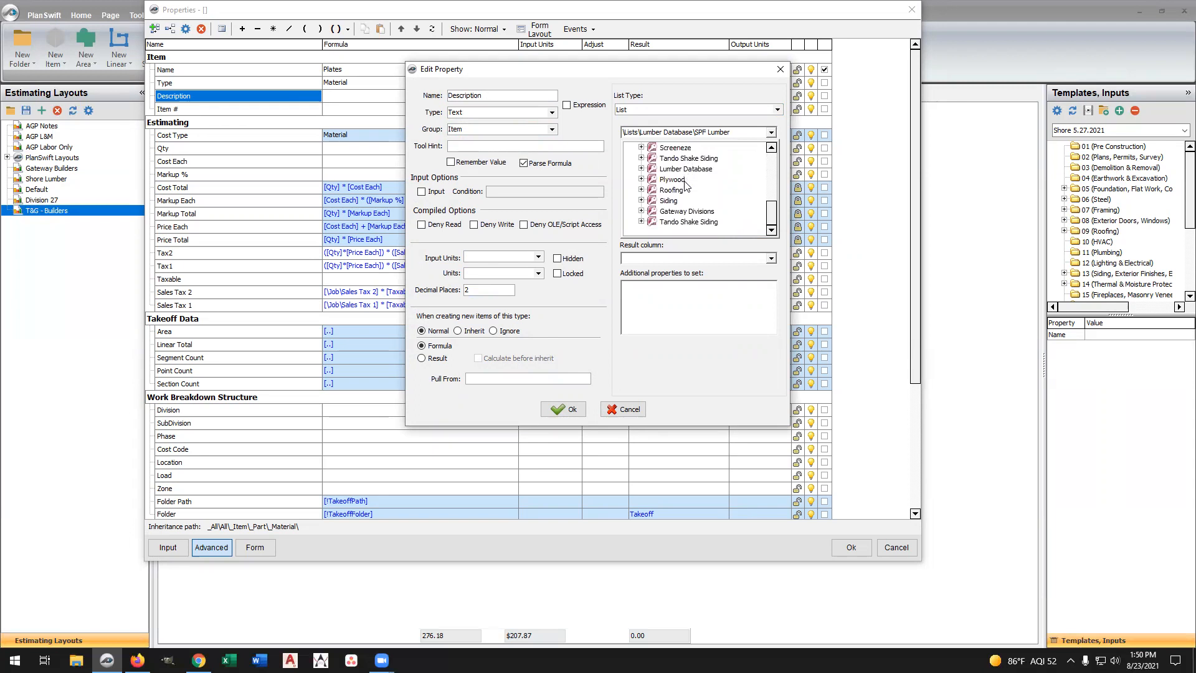
pyautogui.scroll(2, 685, 185)
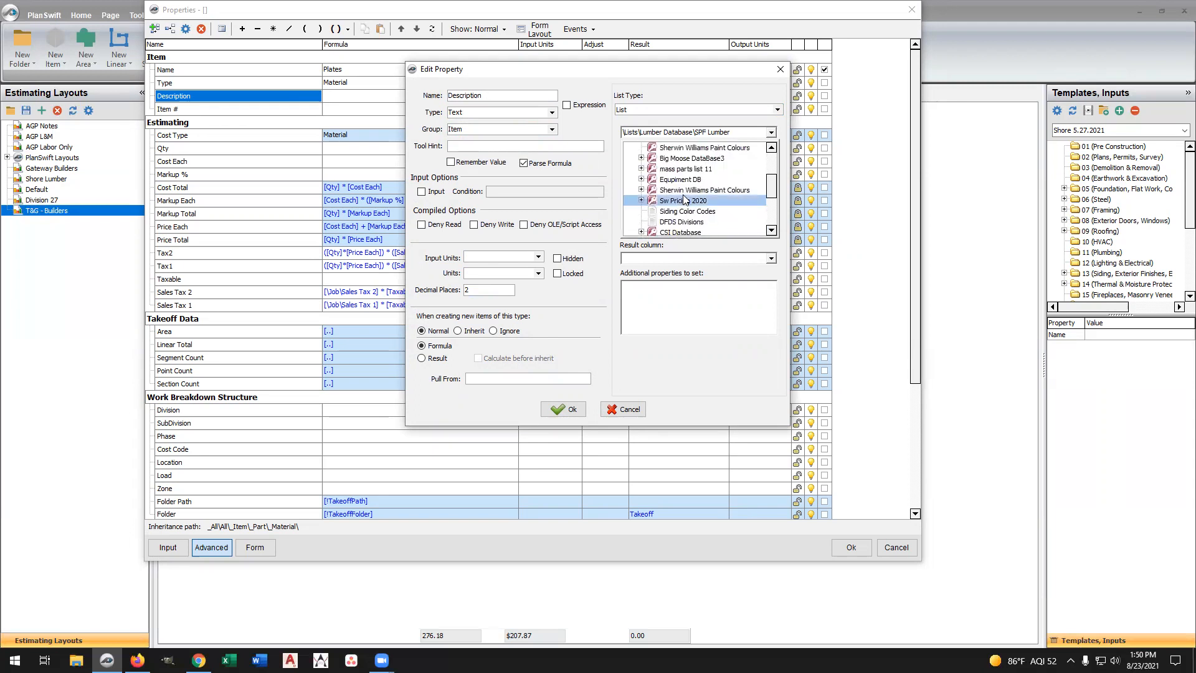
pyautogui.scroll(-2, 673, 200)
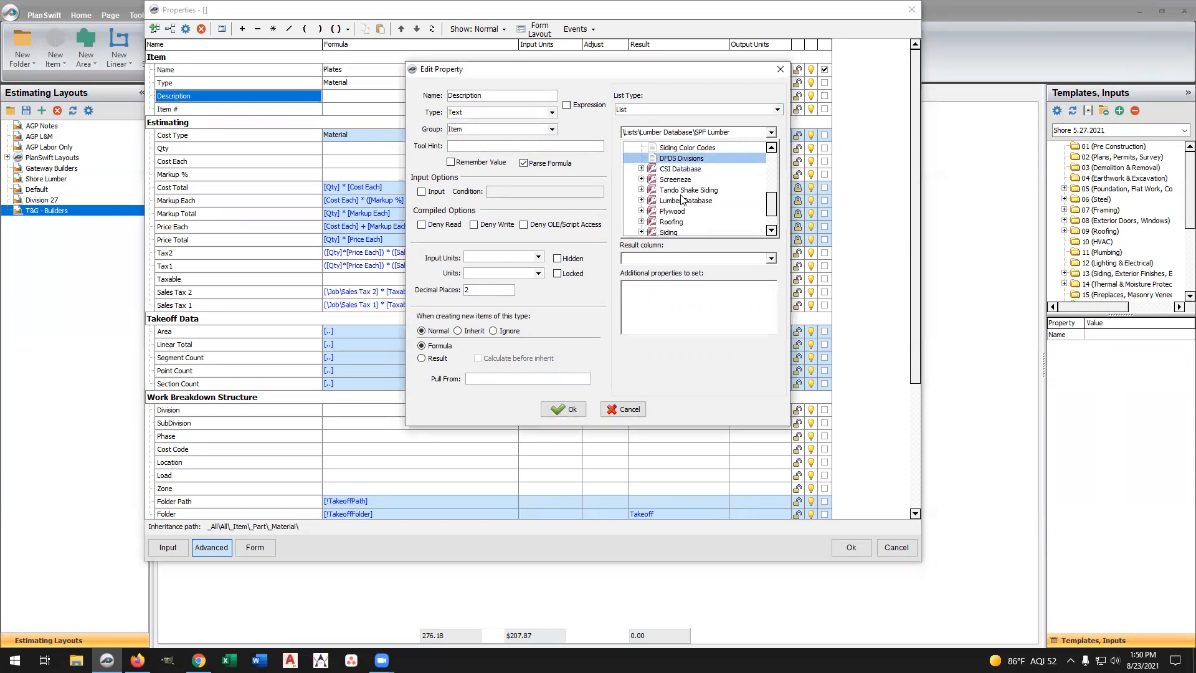
pyautogui.click(642, 200)
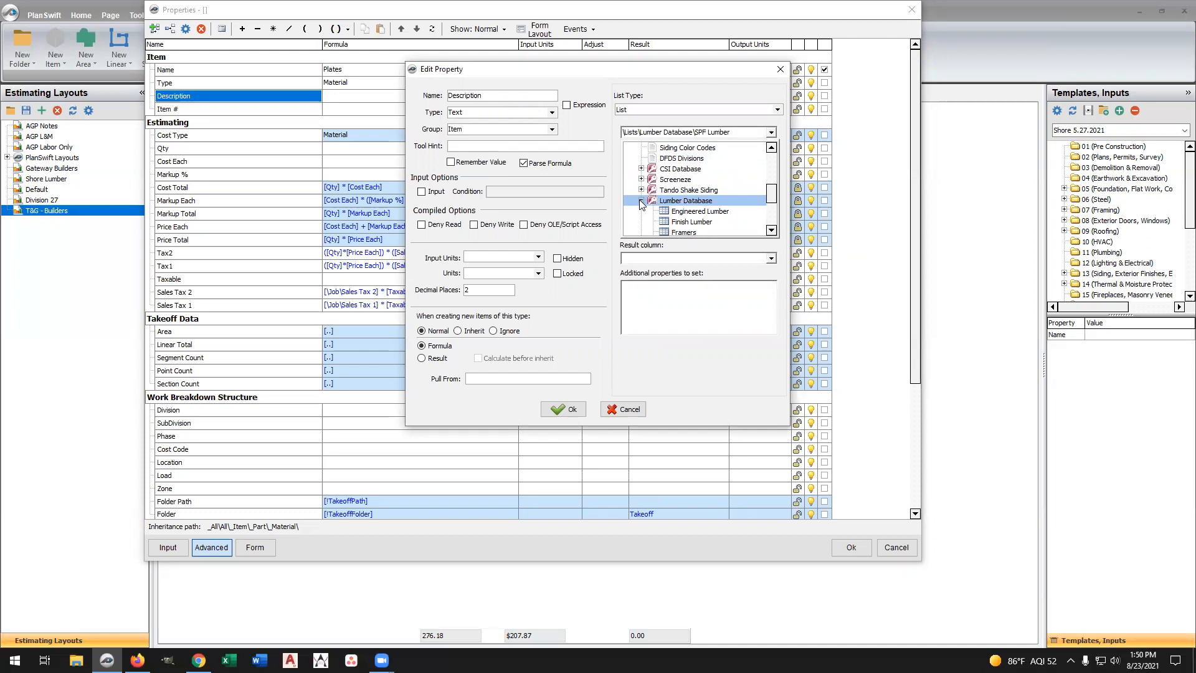
pyautogui.click(688, 211)
pyautogui.click(682, 222)
pyautogui.scroll(-1, 683, 223)
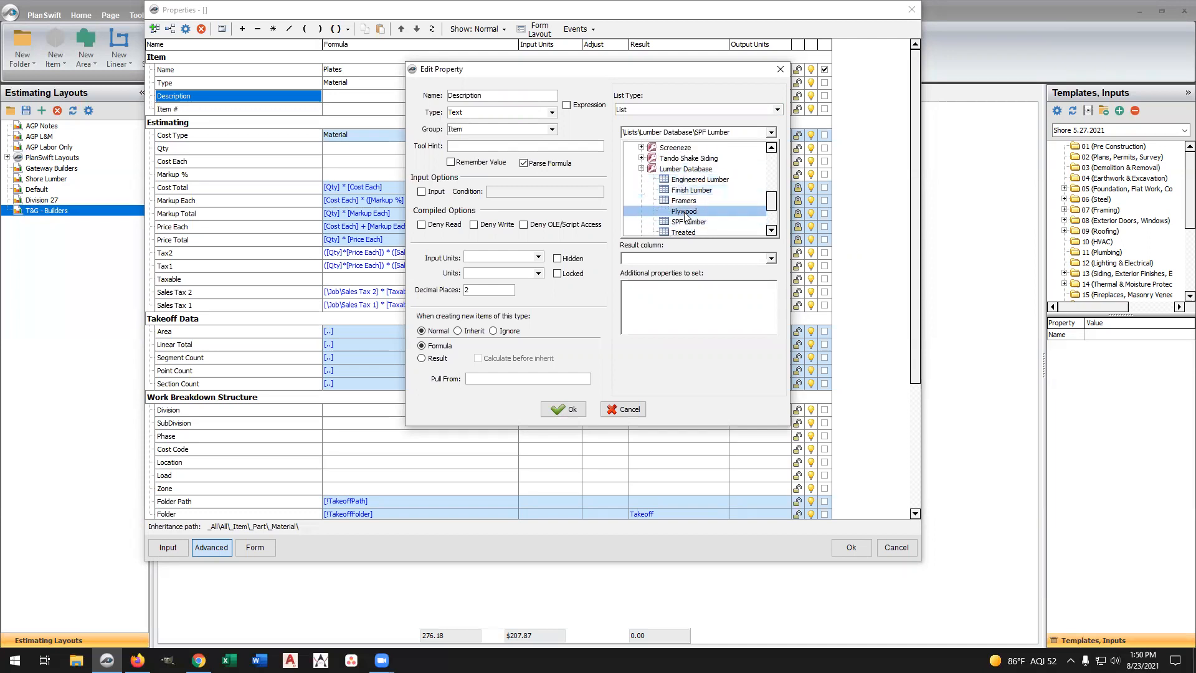
pyautogui.click(685, 200)
pyautogui.click(683, 183)
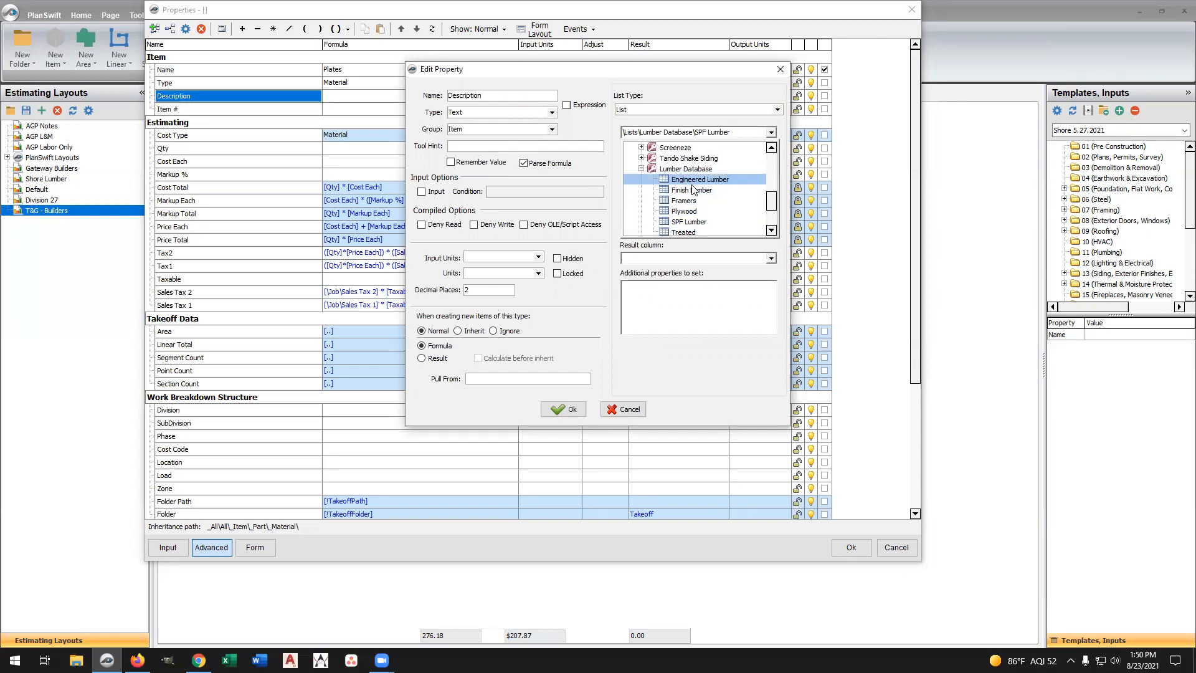
pyautogui.click(691, 190)
pyautogui.click(691, 202)
pyautogui.click(690, 213)
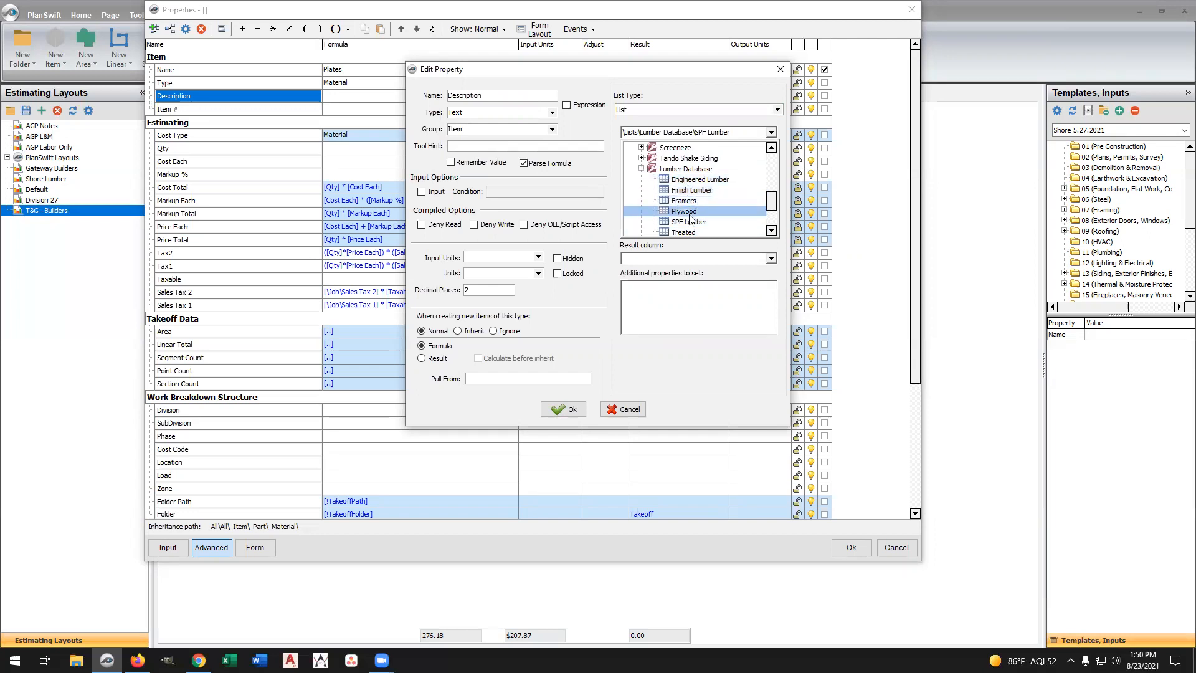
pyautogui.click(690, 222)
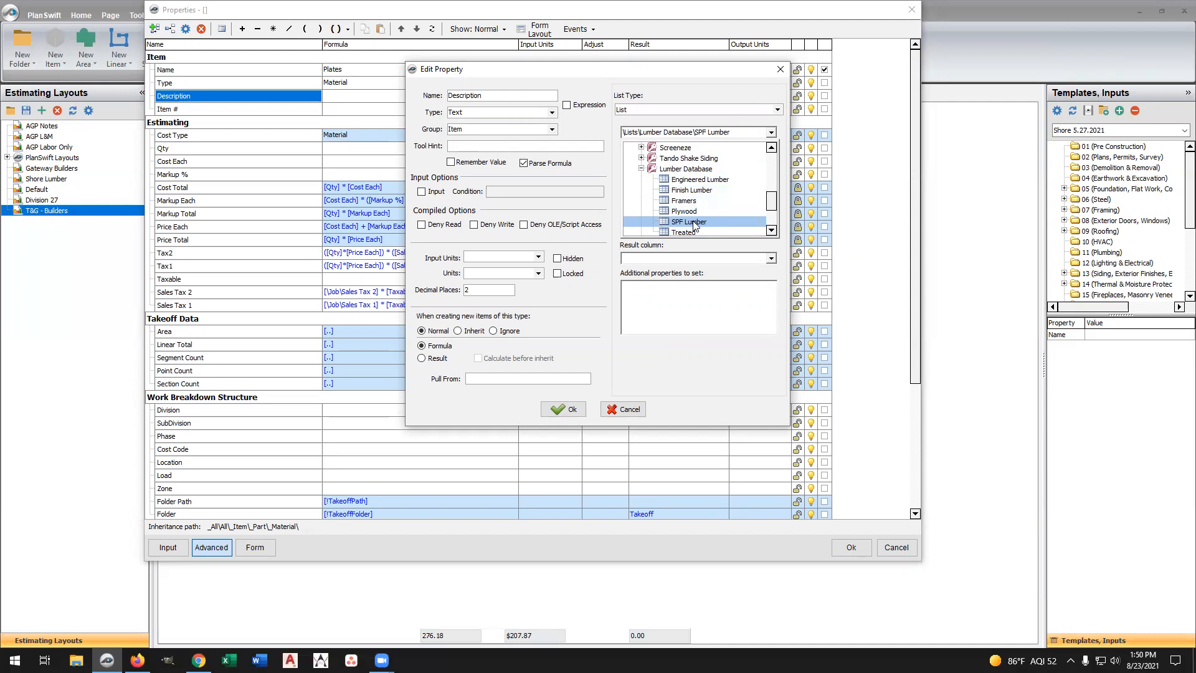
pyautogui.doubleClick(694, 223)
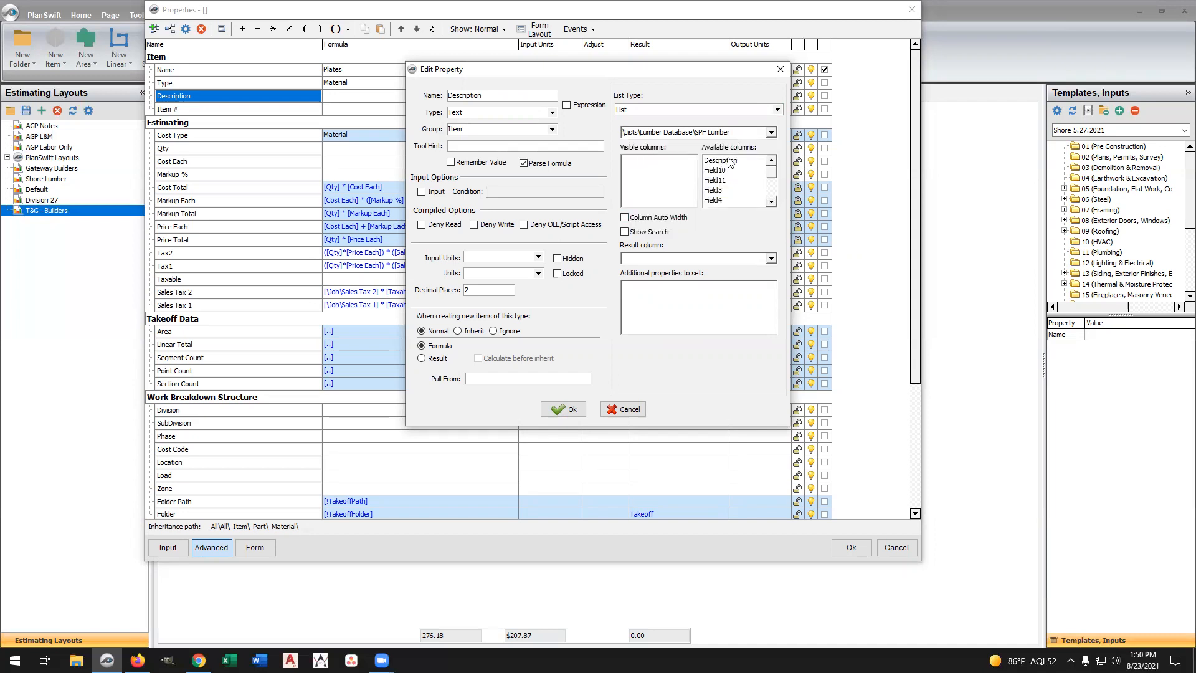
# Add Item # and Description as the visible columns of the Description property's list
pyautogui.moveTo(772, 180)
pyautogui.mouseDown()
pyautogui.moveTo(774, 196)
pyautogui.moveTo(773, 174)
pyautogui.mouseUp()
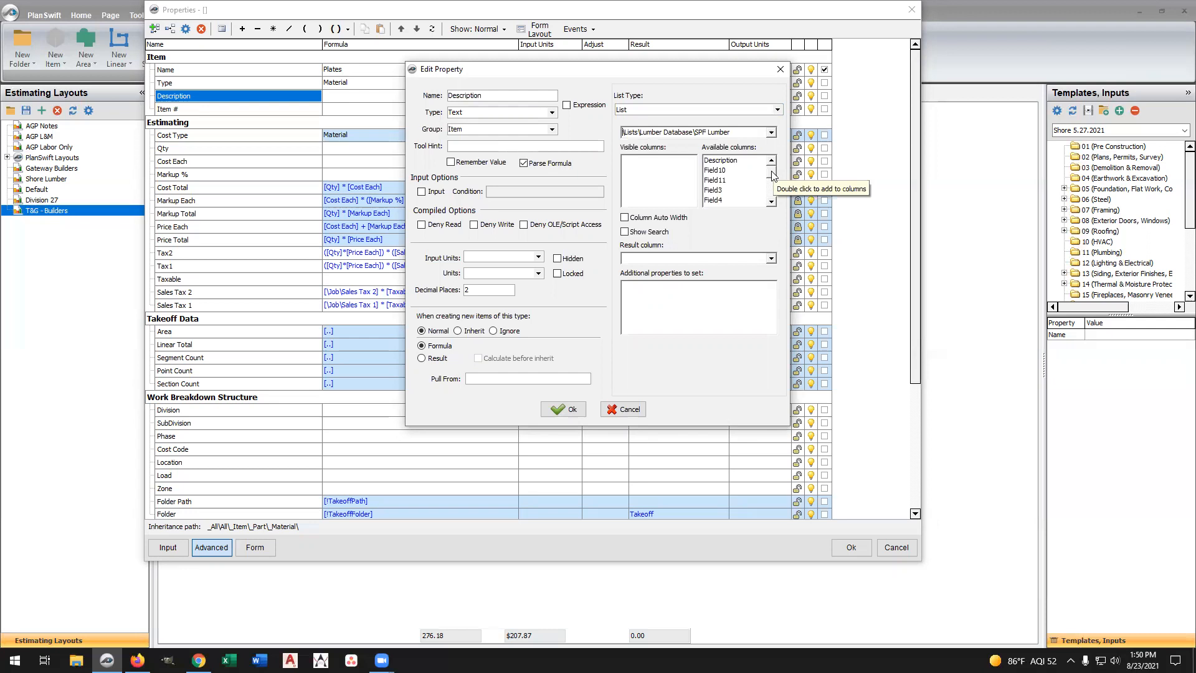
pyautogui.moveTo(773, 175); pyautogui.dragTo(774, 196)
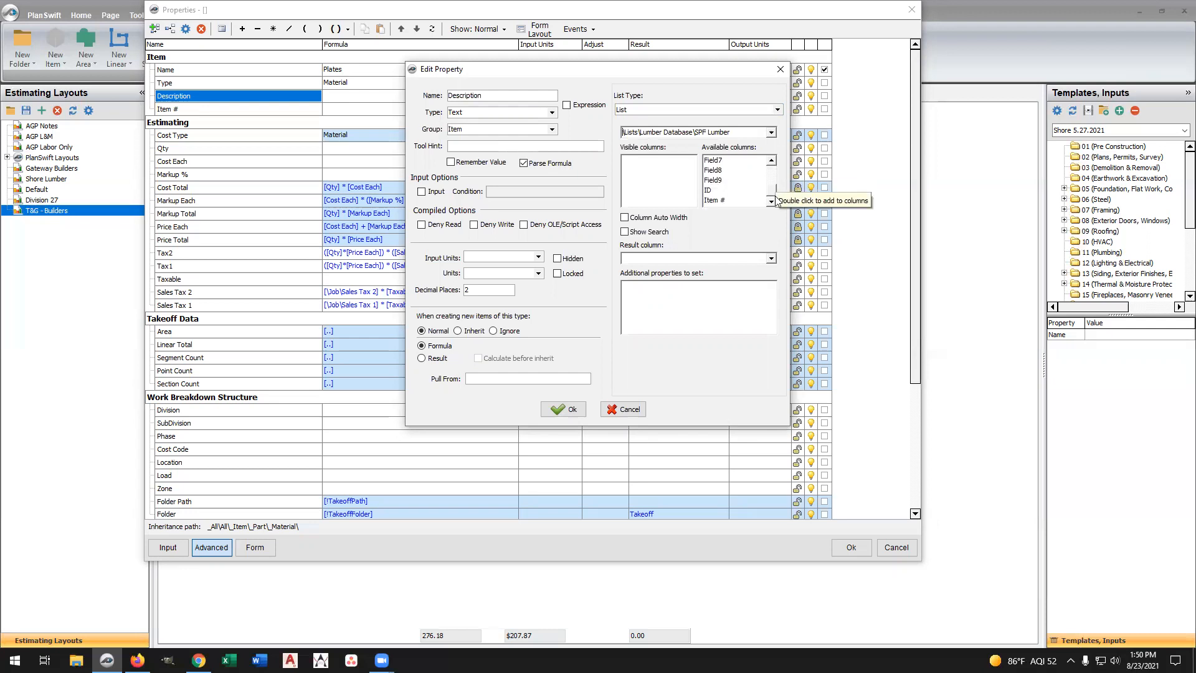
pyautogui.doubleClick(716, 201)
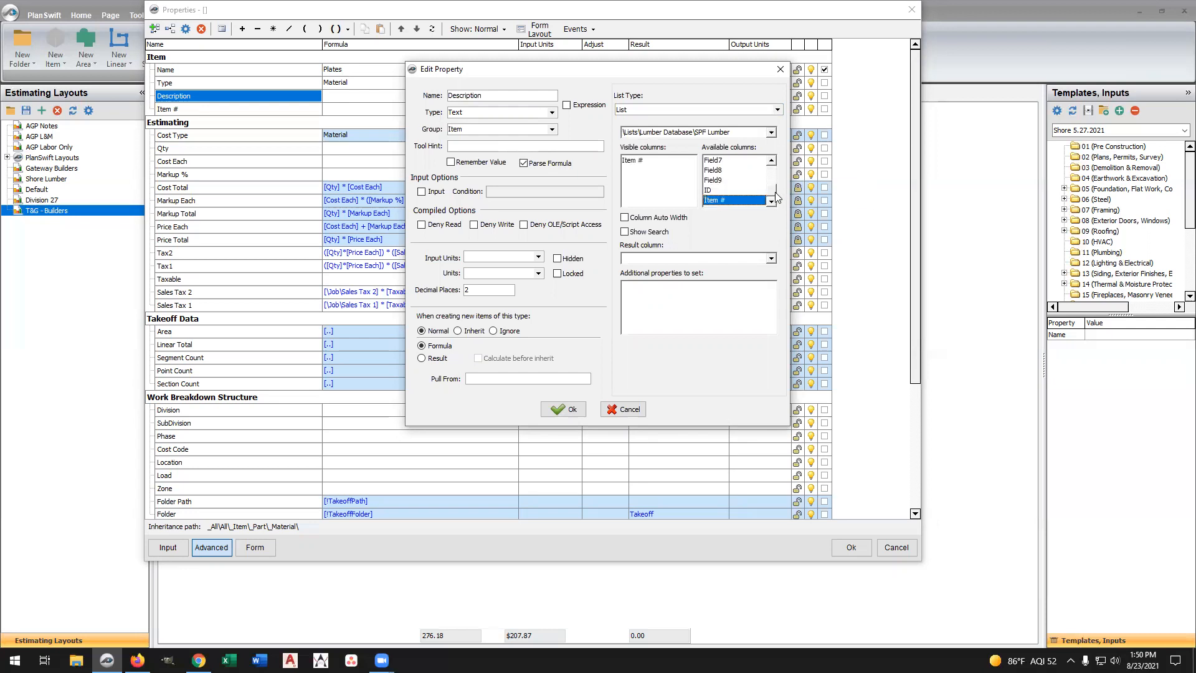
pyautogui.moveTo(772, 195); pyautogui.dragTo(773, 173)
pyautogui.doubleClick(734, 160)
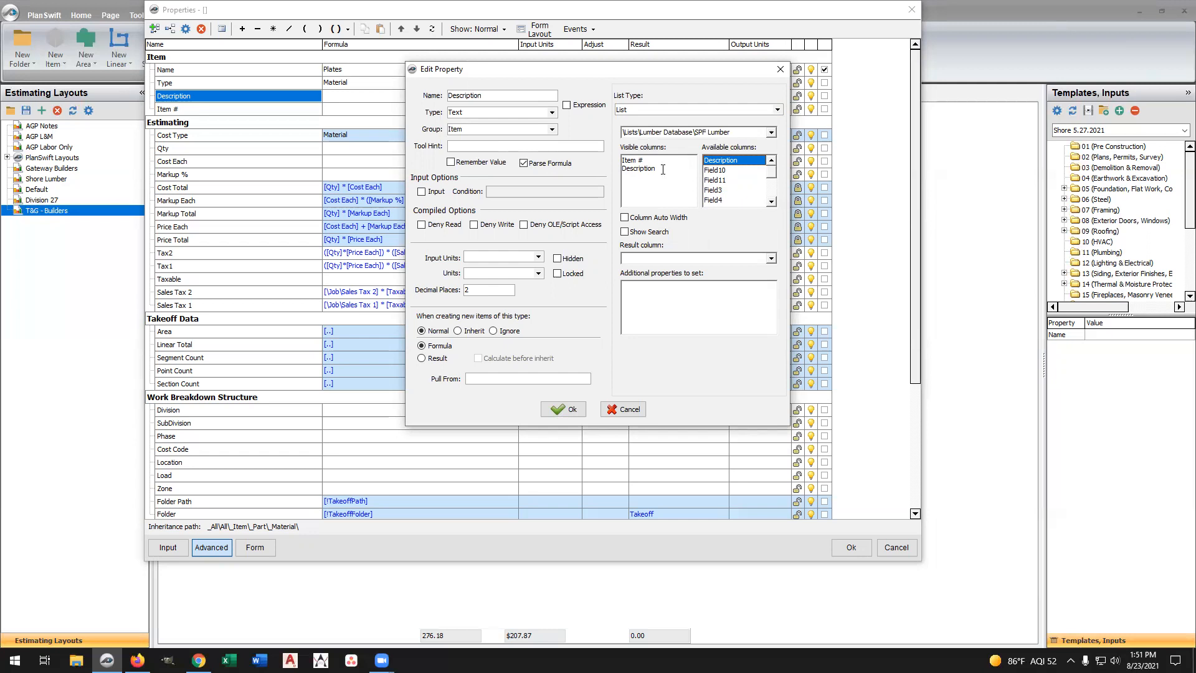
# Enable Column Auto Width and Show Search for the list, and set the result column to Description
pyautogui.moveTo(771, 175)
pyautogui.mouseDown()
pyautogui.moveTo(770, 195)
pyautogui.moveTo(770, 168)
pyautogui.mouseUp()
pyautogui.click(625, 219)
pyautogui.click(625, 231)
pyautogui.click(771, 258)
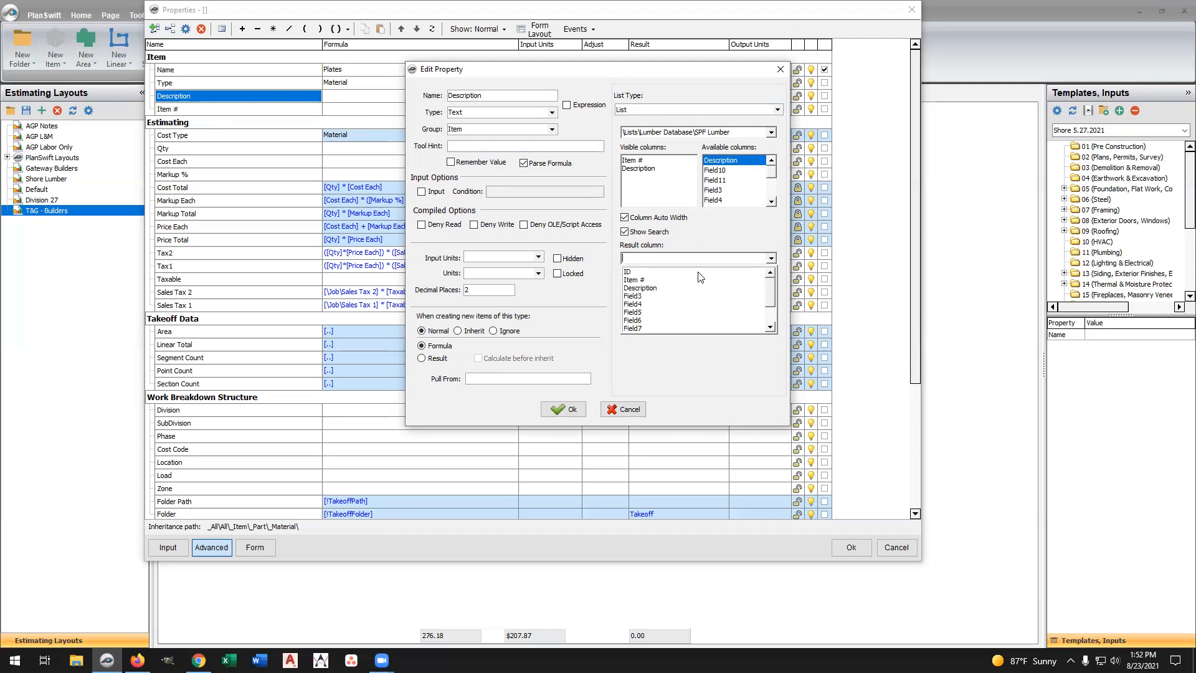
pyautogui.click(654, 296)
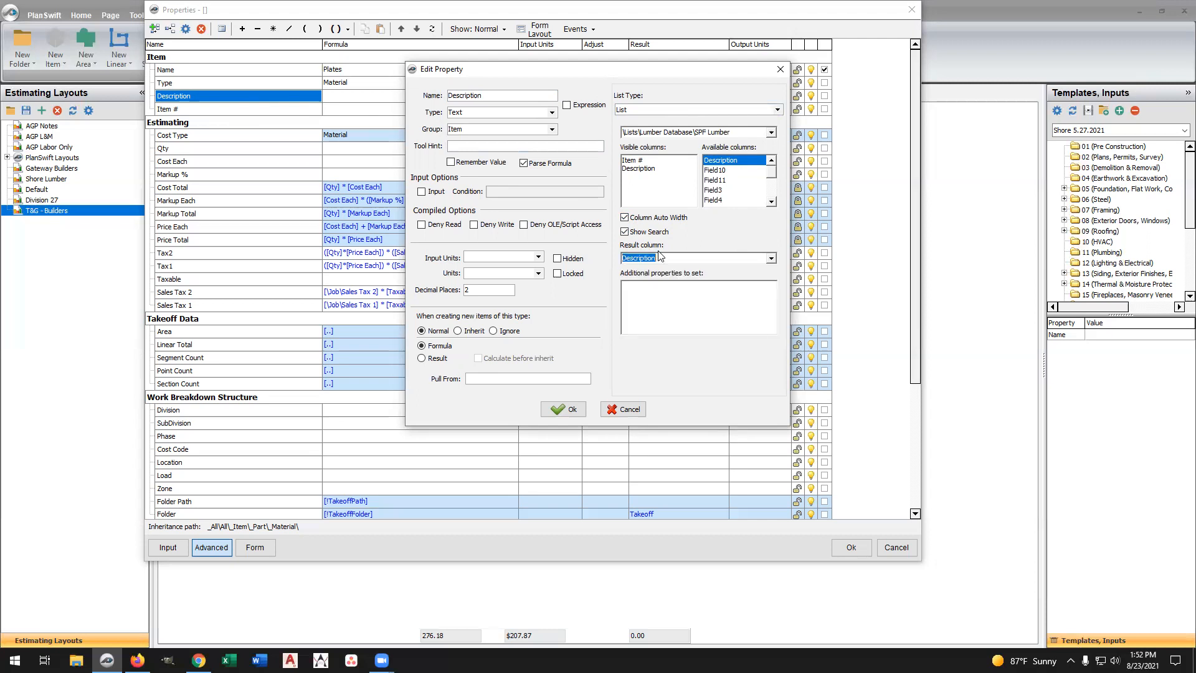
# Copy Item # from the visible columns into the additional properties to set, and accept the Description property's settings
pyautogui.click(632, 160)
pyautogui.rightClick(632, 160)
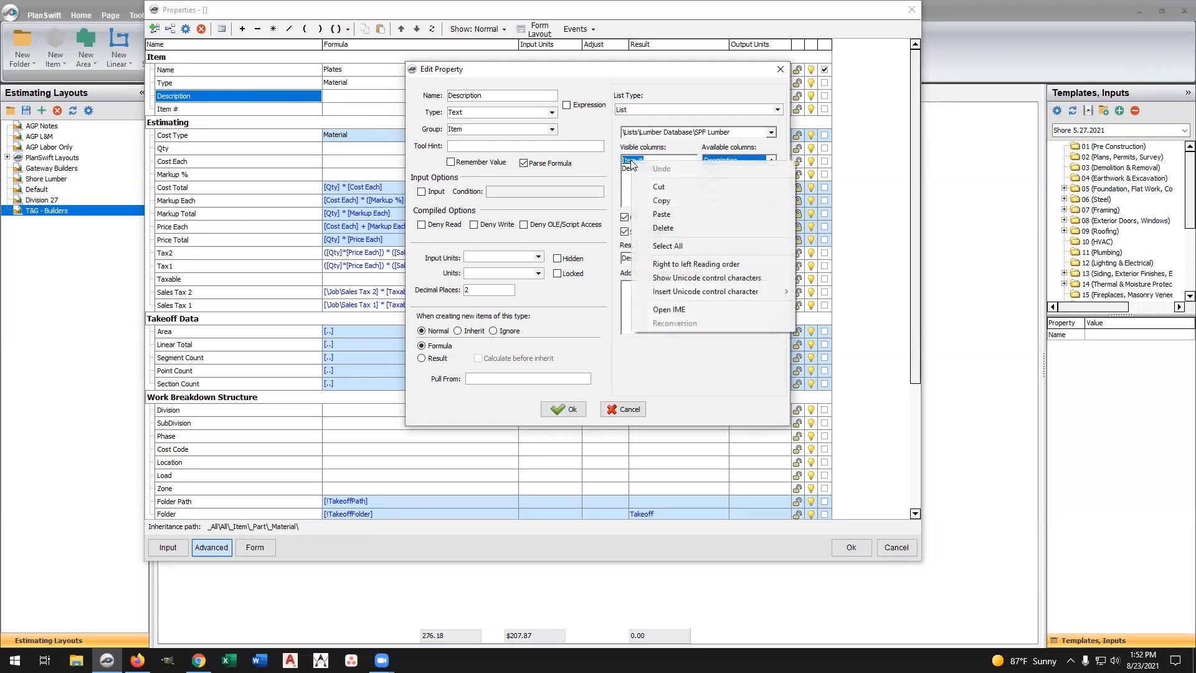
pyautogui.click(653, 193)
pyautogui.click(632, 292)
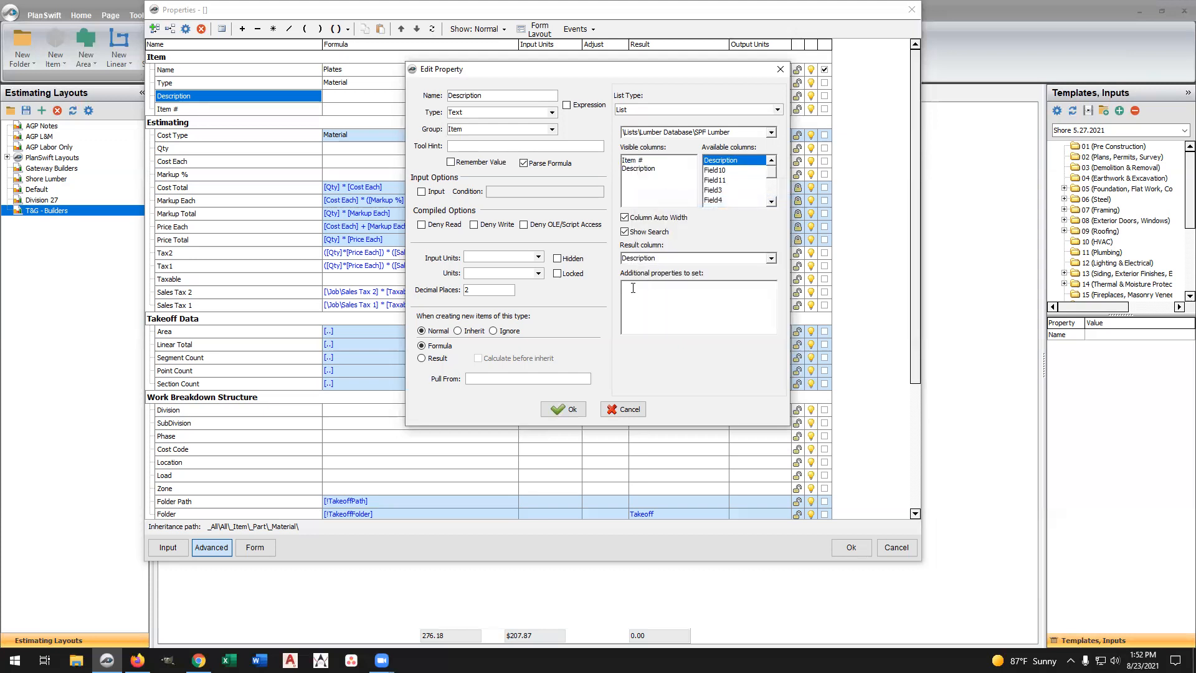
pyautogui.rightClick(632, 288)
pyautogui.click(679, 340)
pyautogui.click(567, 411)
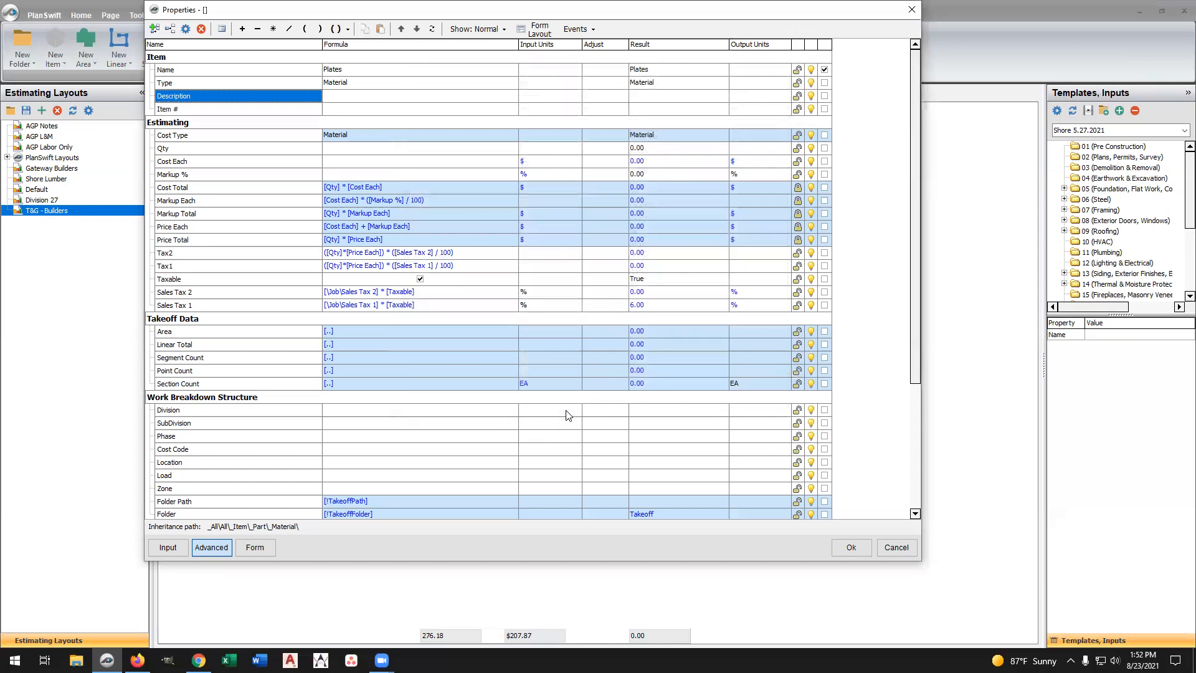
# Search the Description property's list for 2x6 and pick 2X6-16' SPF (item 2616SPF) for the Plates part
pyautogui.click(348, 94)
pyautogui.click(353, 94)
pyautogui.click(512, 95)
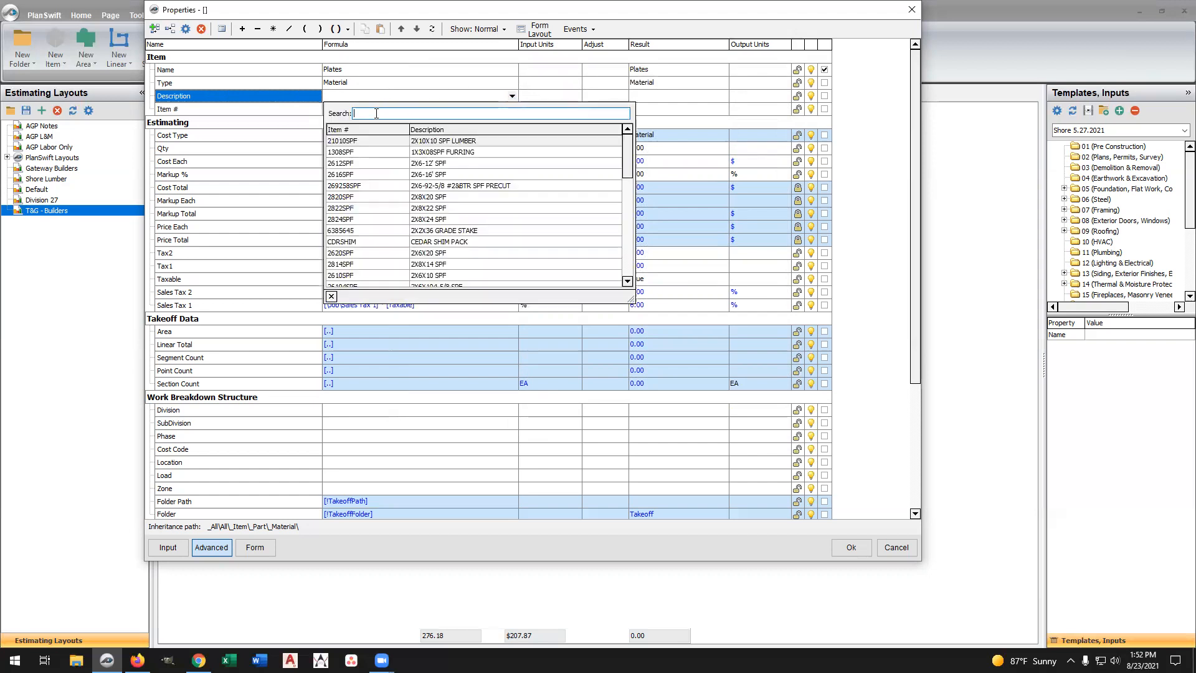
pyautogui.write('2x')
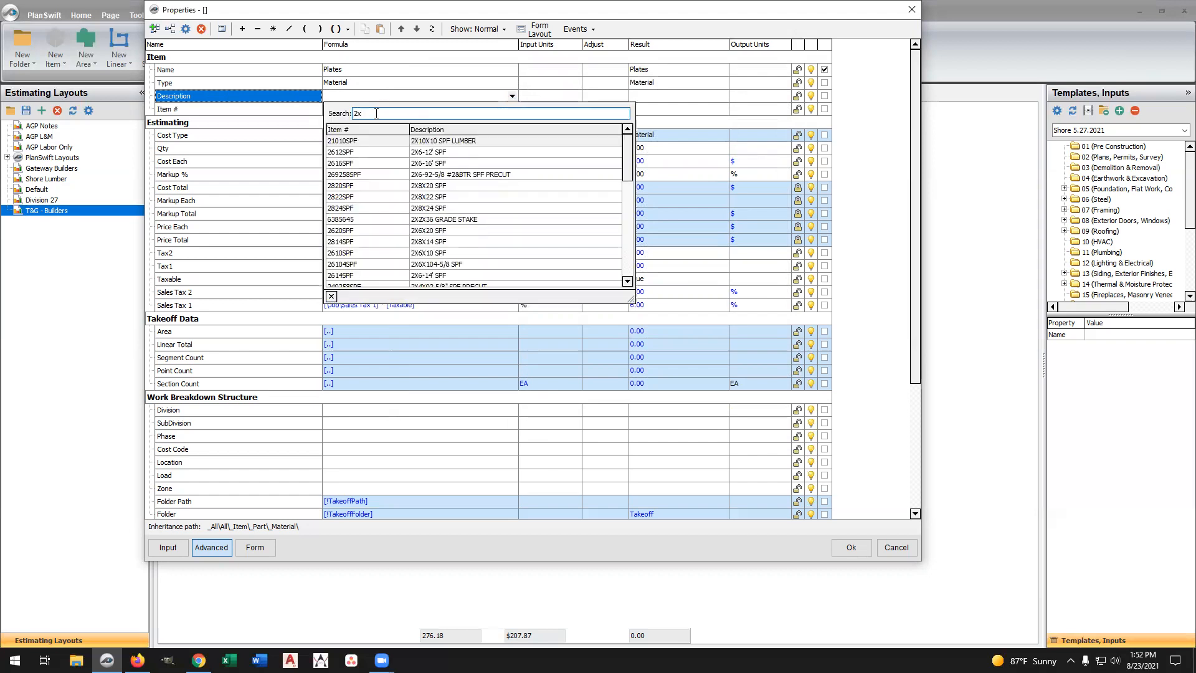
pyautogui.write('6')
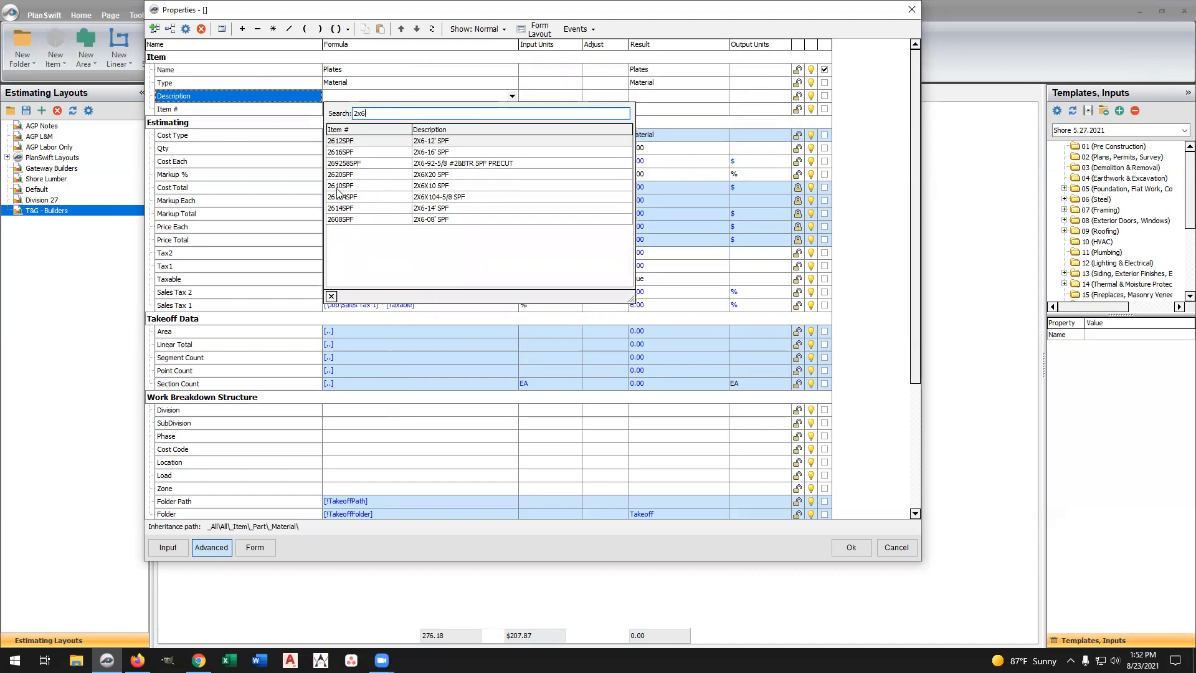
pyautogui.doubleClick(348, 153)
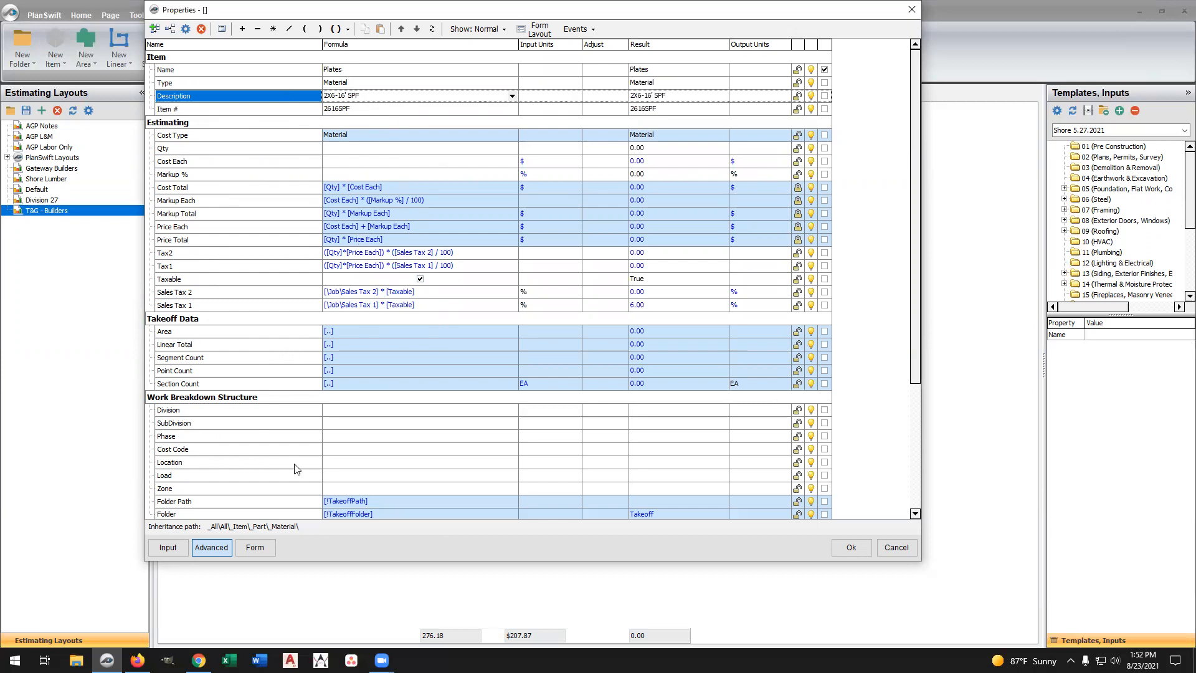
# Set the Location formula to [..] so it inherits from the parent, and flag Description as an input property
pyautogui.click(334, 462)
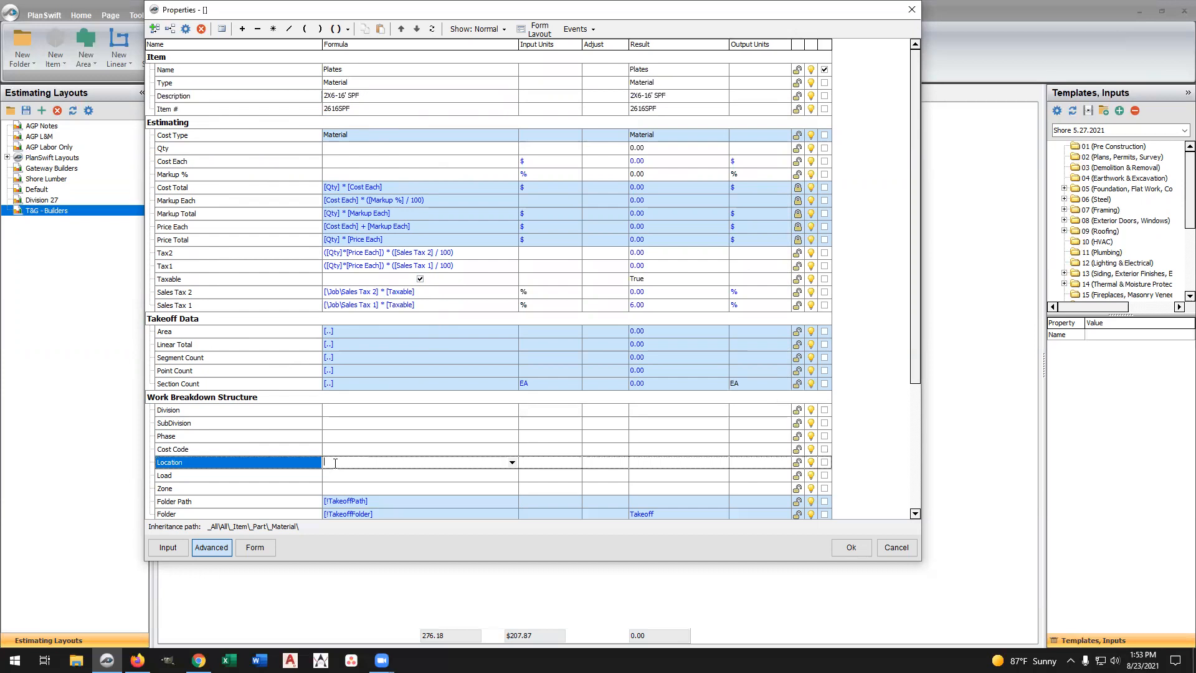
pyautogui.click(334, 463)
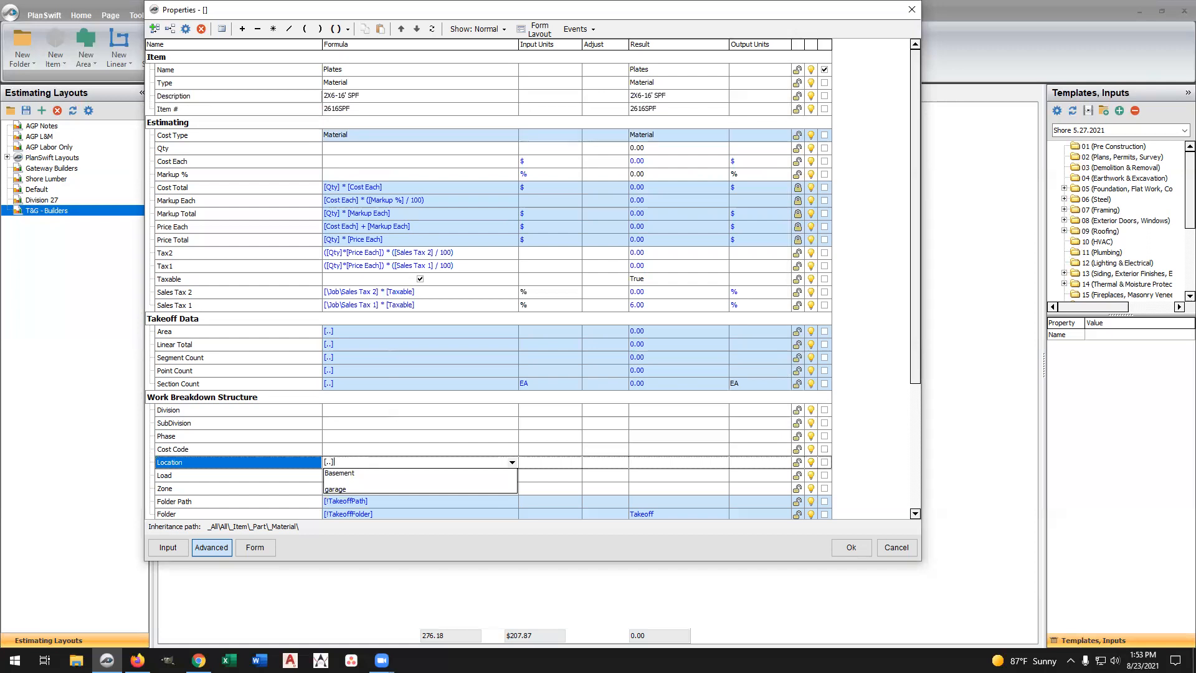
pyautogui.click(290, 440)
pyautogui.click(289, 439)
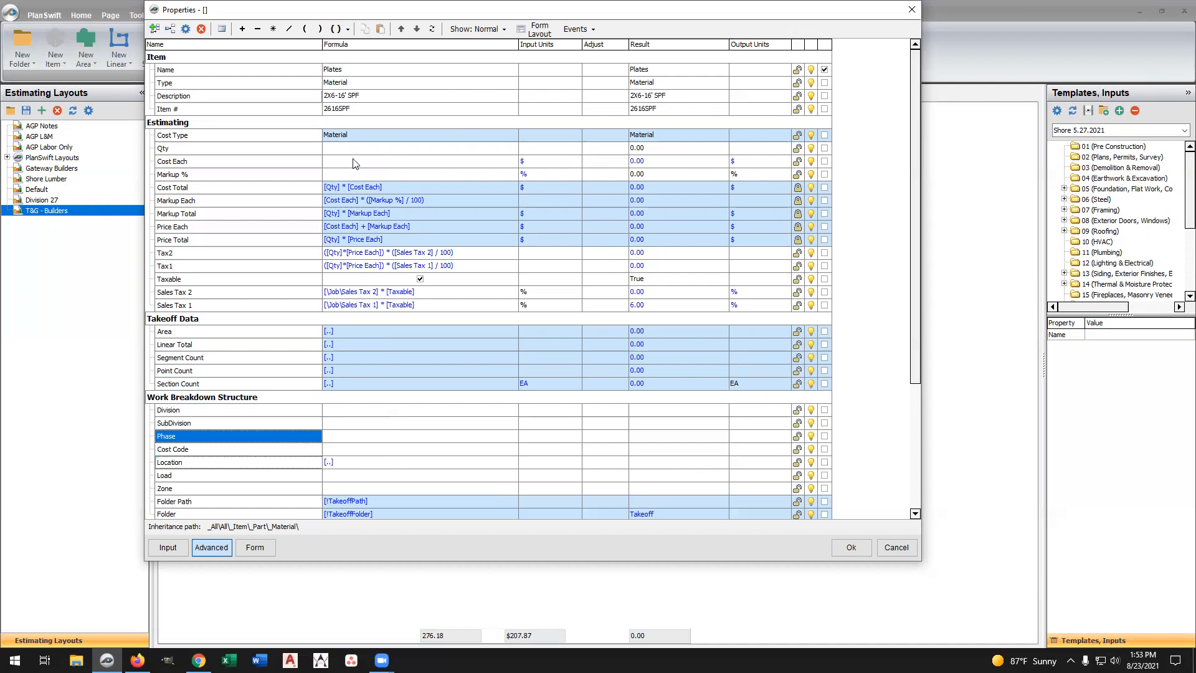
pyautogui.click(825, 96)
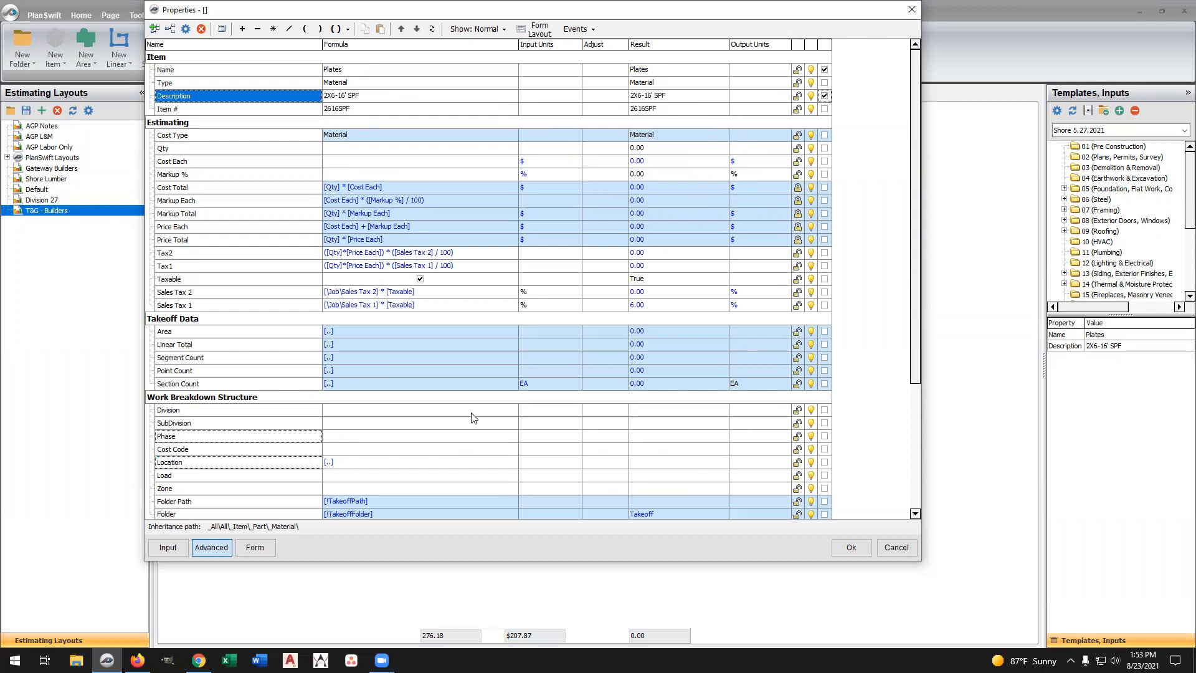
# Check the Plates part's form view, accept the part, and nest it under the 2x6x8' exterior wall
pyautogui.click(341, 148)
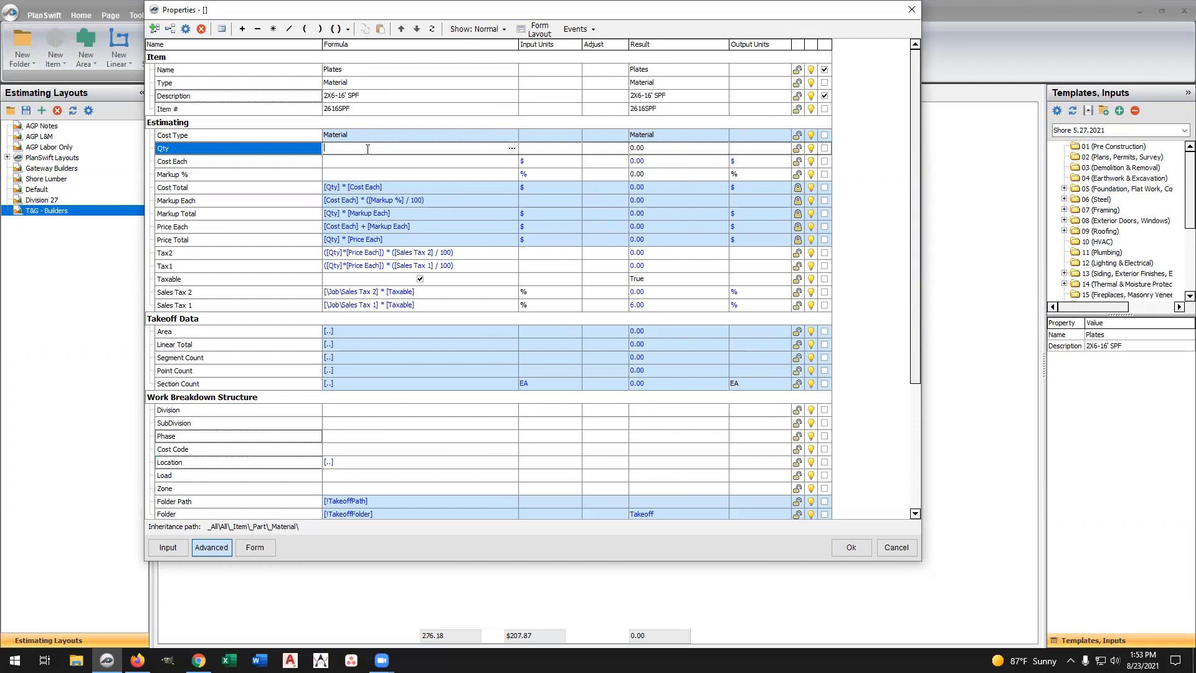
pyautogui.click(252, 546)
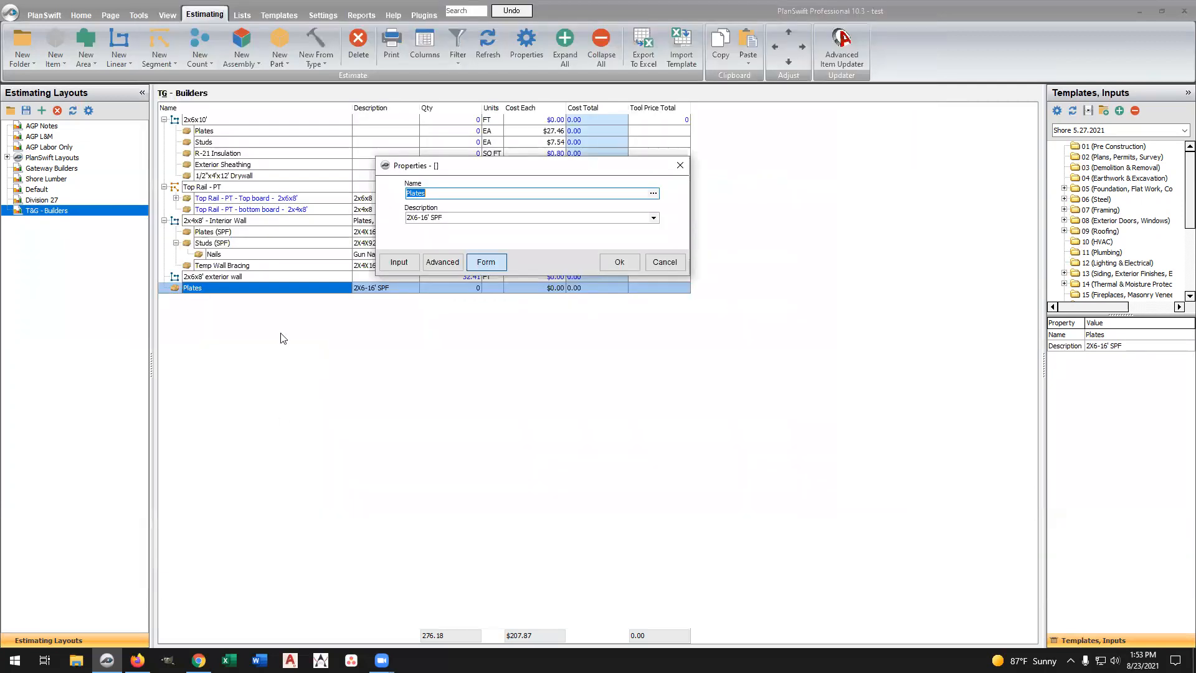
pyautogui.click(623, 261)
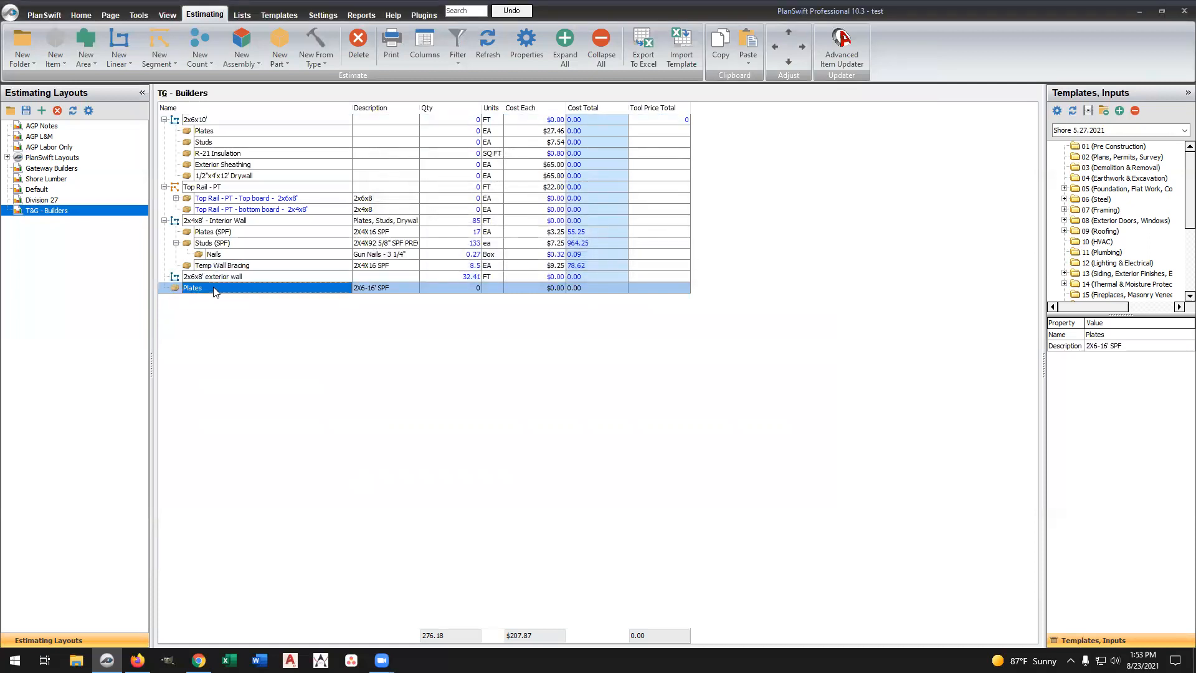
pyautogui.click(801, 48)
# Open the advanced properties of the nested Plates part and set its Qty formula to [..]*3
pyautogui.doubleClick(219, 289)
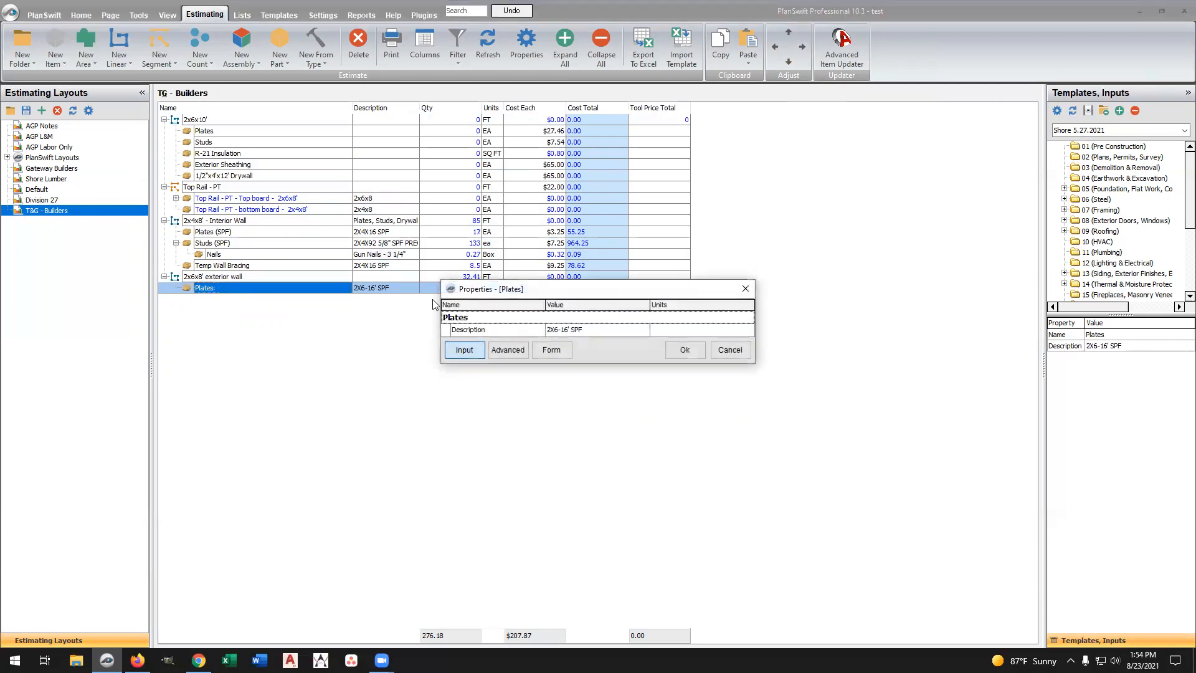
pyautogui.click(508, 349)
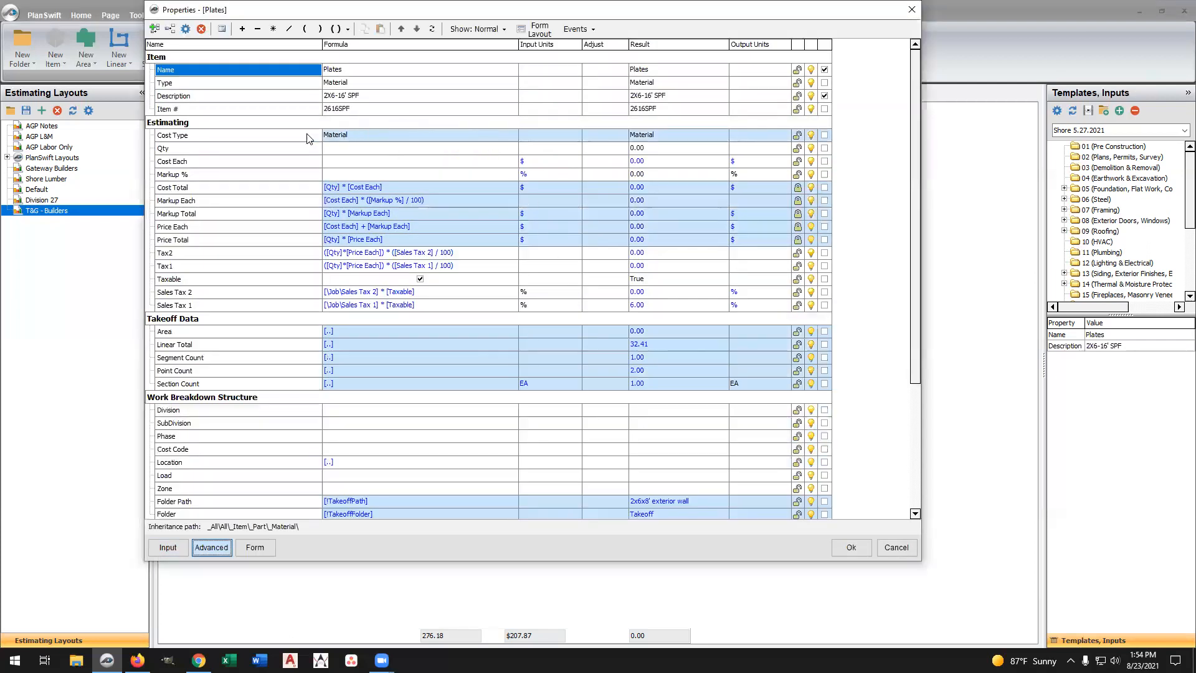
pyautogui.click(345, 149)
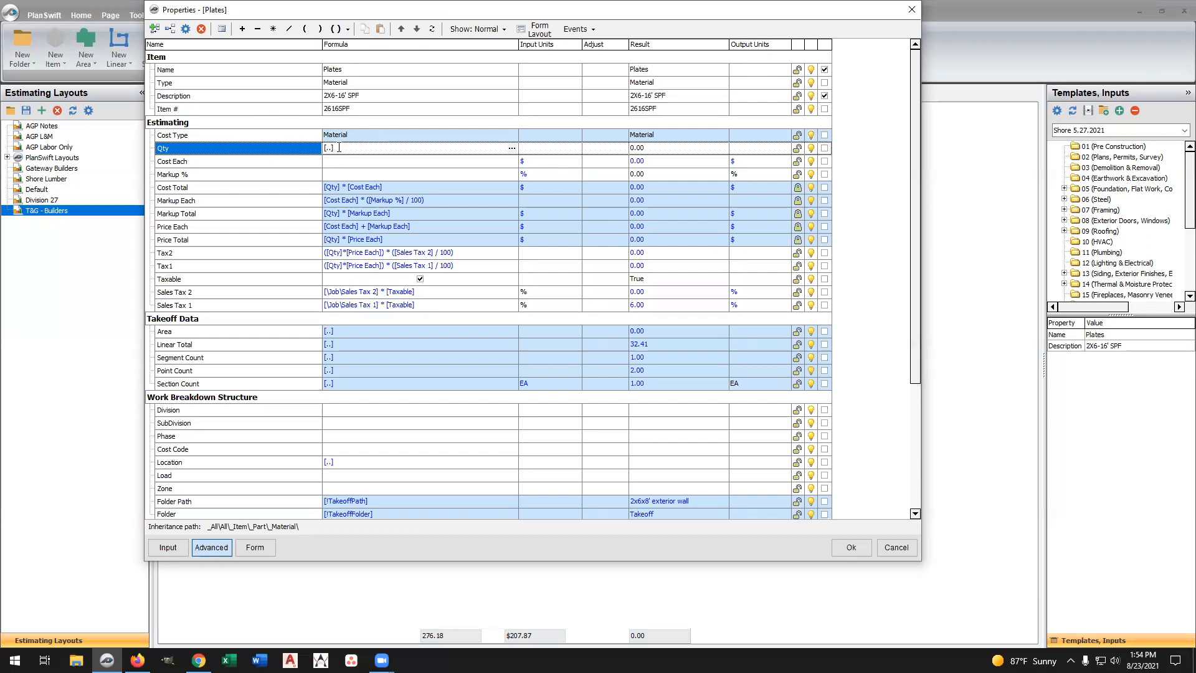
pyautogui.click(353, 160)
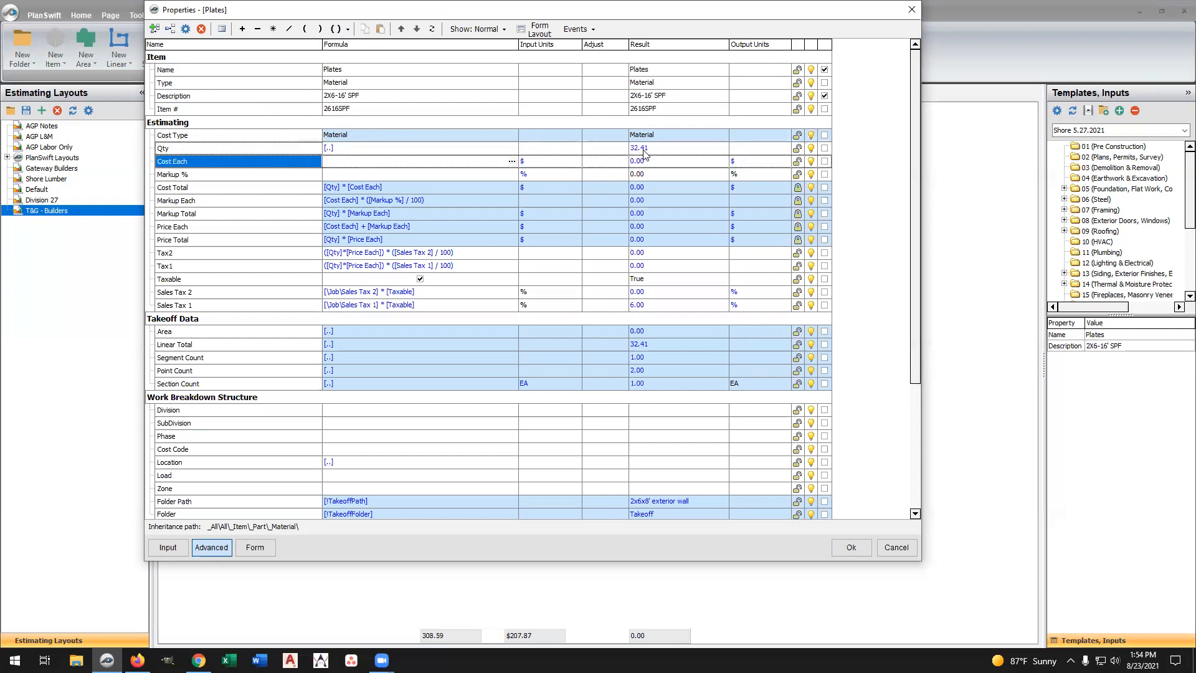
pyautogui.click(352, 150)
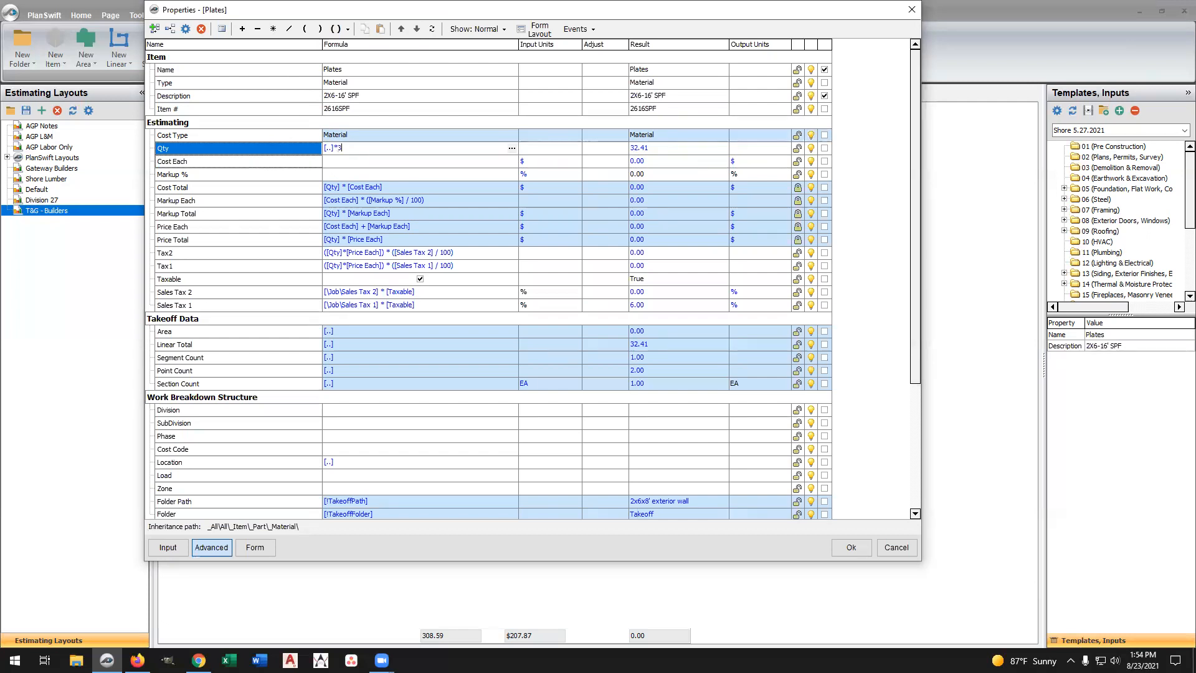
pyautogui.click(399, 162)
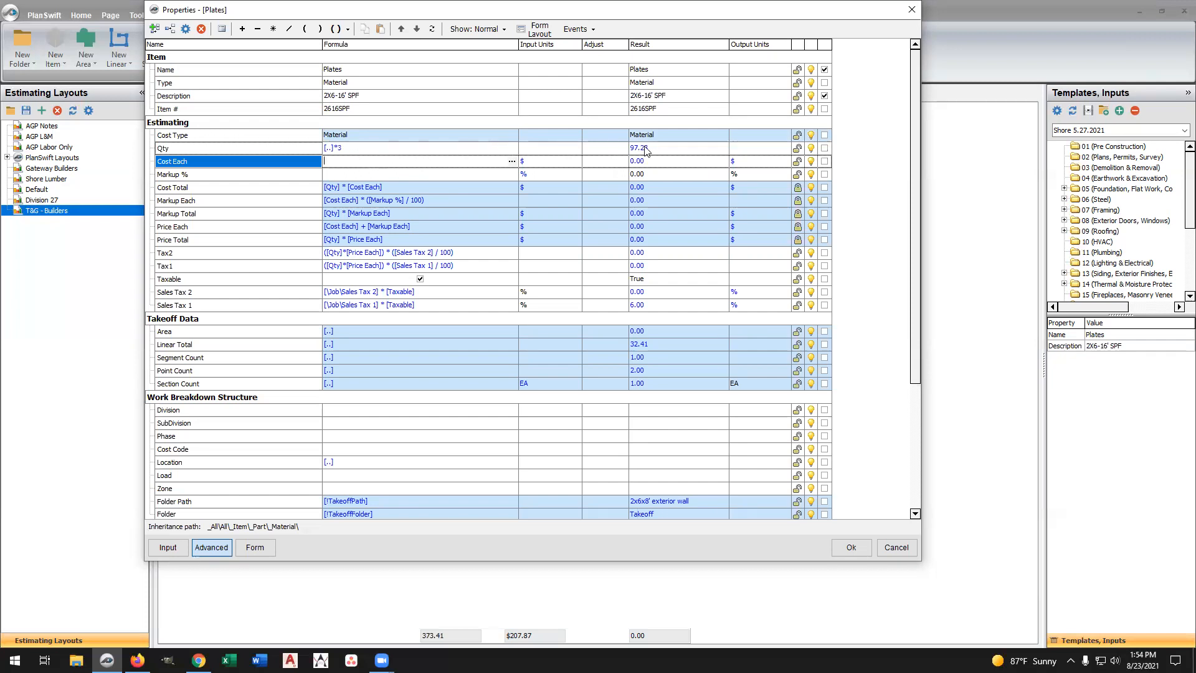
# Enclose the Plates Qty formula in parentheses and multiply it by 1.1, giving ([..]*3)*1.1
pyautogui.click(352, 148)
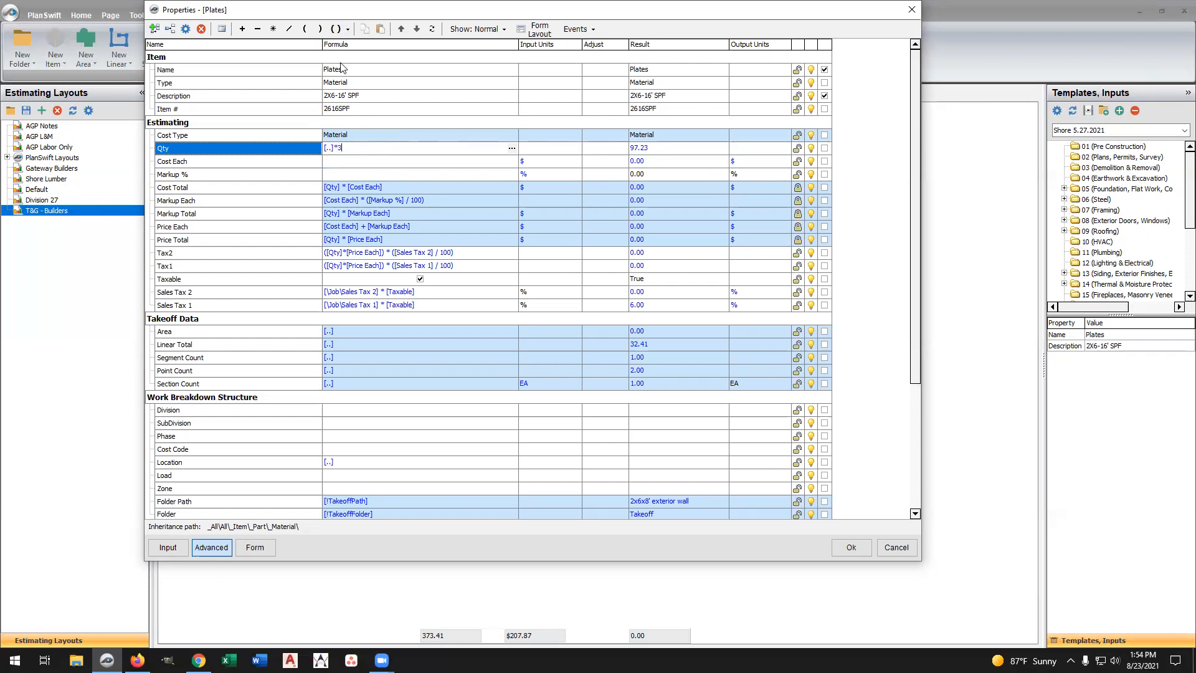
pyautogui.click(348, 29)
pyautogui.click(355, 47)
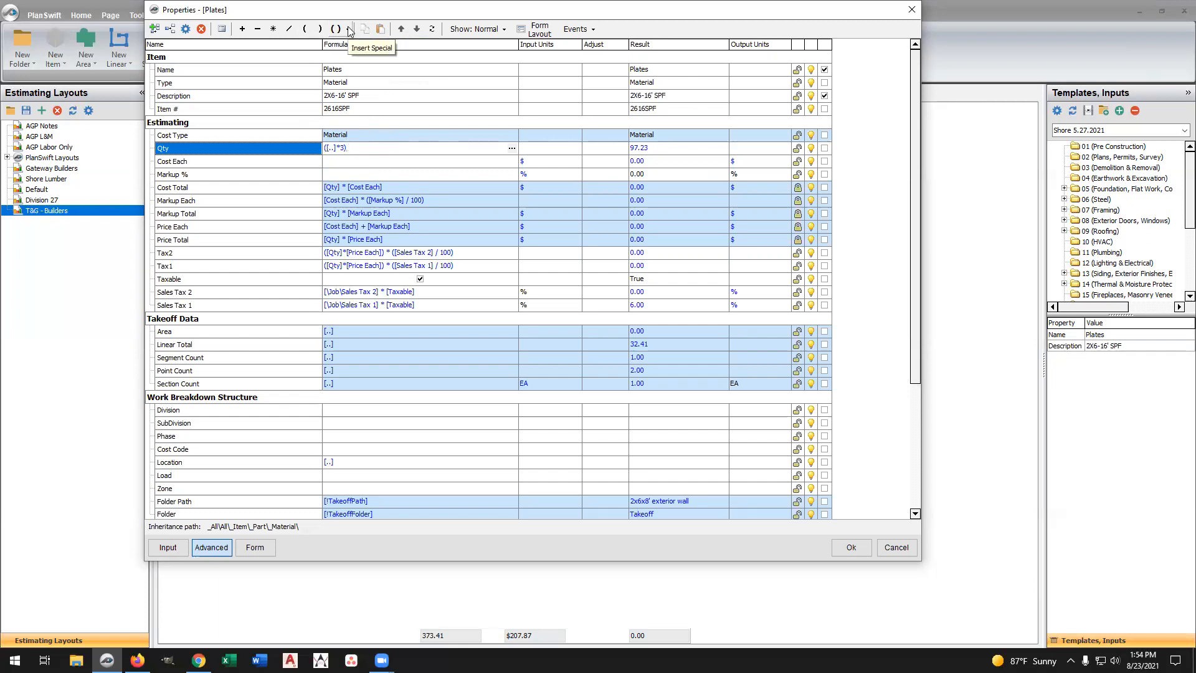
pyautogui.click(349, 29)
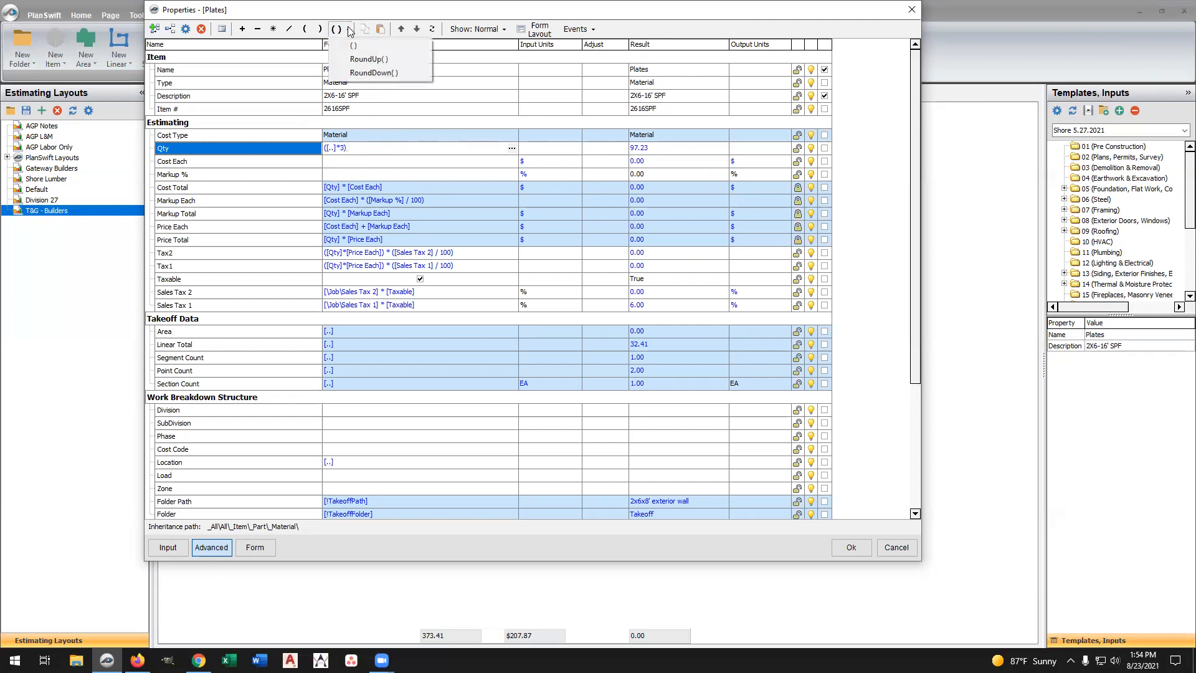
pyautogui.click(325, 148)
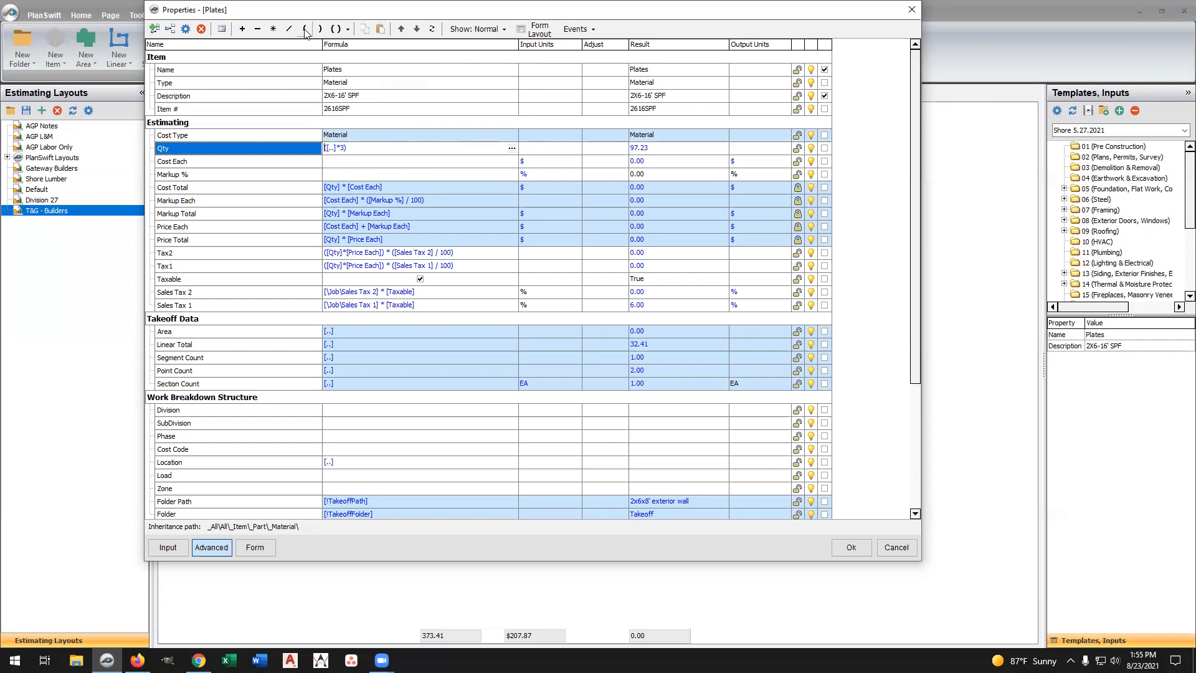
pyautogui.click(374, 150)
pyautogui.write('*1.1')
pyautogui.press('Return')
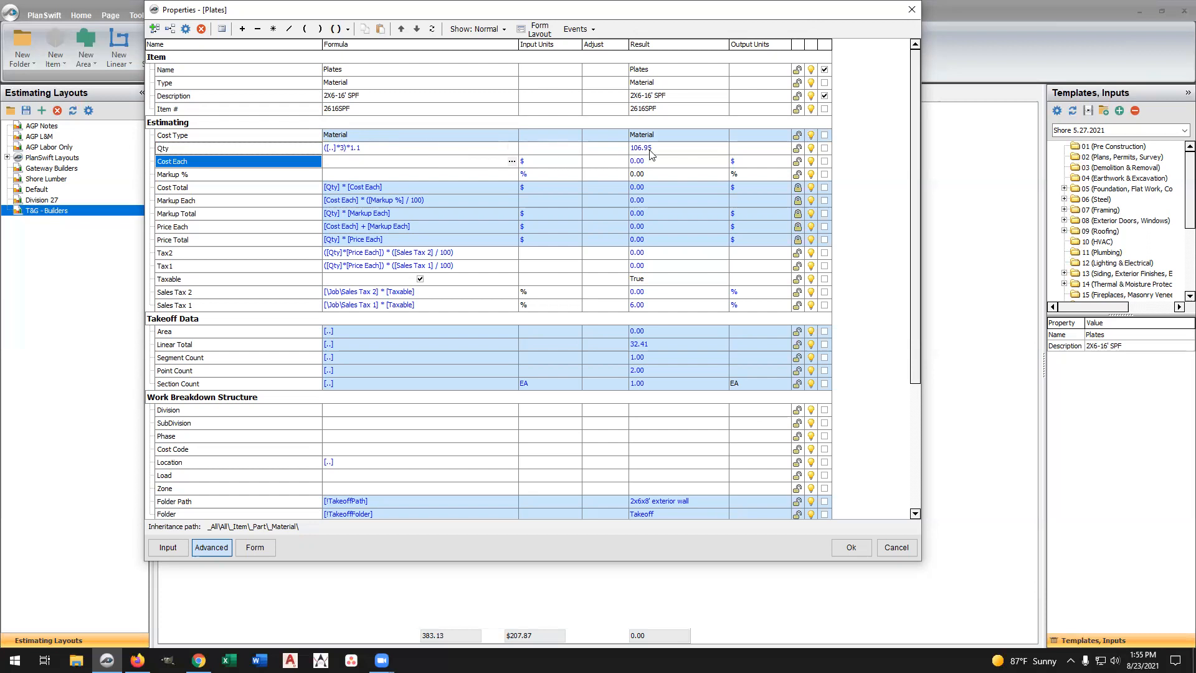
# Enclose the extended Qty formula in another pair of parentheses and divide it by 16
pyautogui.click(368, 147)
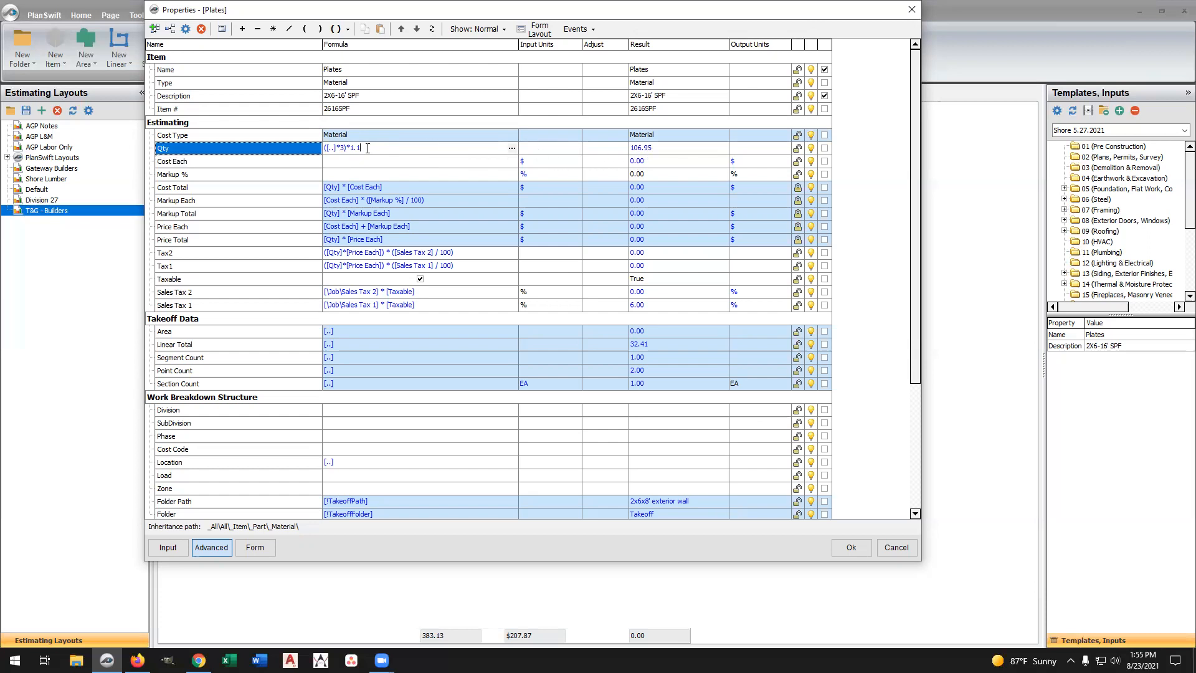
pyautogui.click(349, 29)
pyautogui.click(349, 43)
pyautogui.click(289, 28)
pyautogui.write('1')
pyautogui.press('Return')
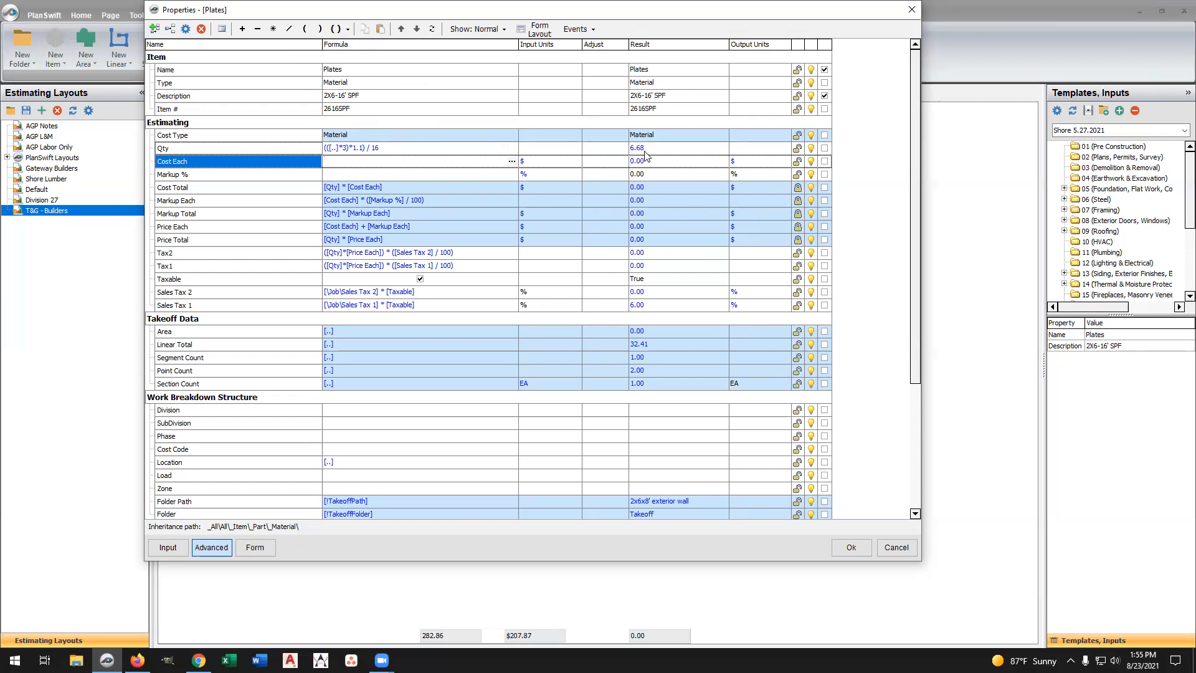
# Wrap the whole Qty formula in RoundUp, giving RoundUp((([..]*3)*1.1) / 16)
pyautogui.click(390, 148)
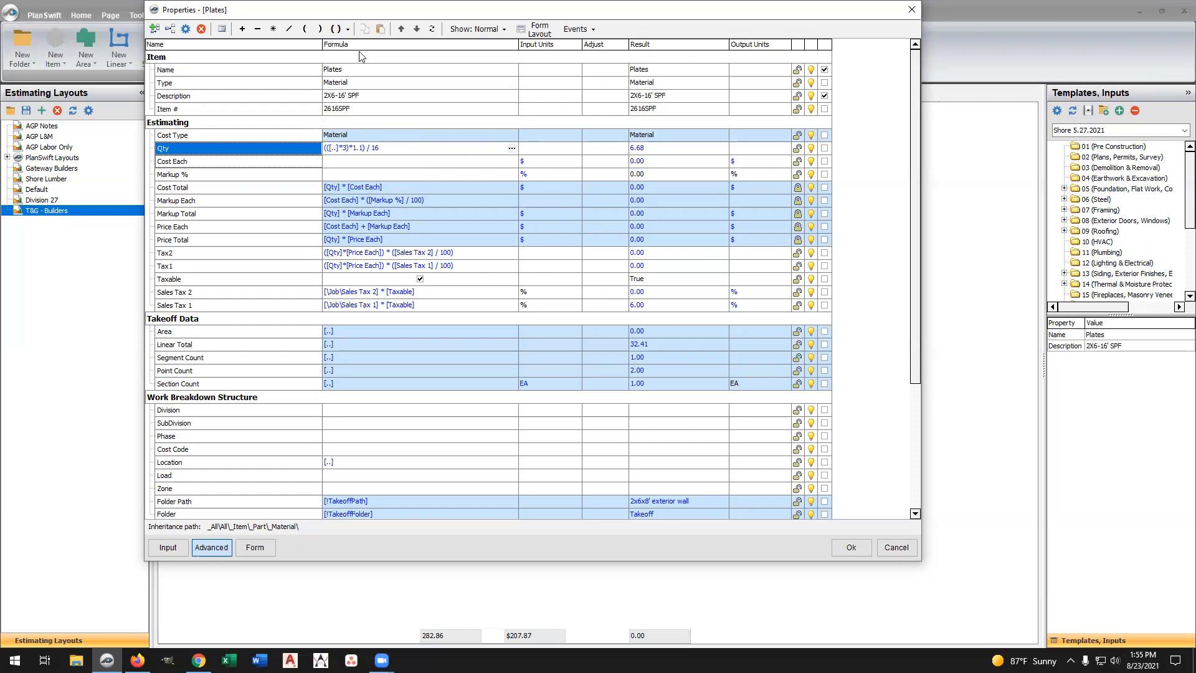
pyautogui.click(350, 30)
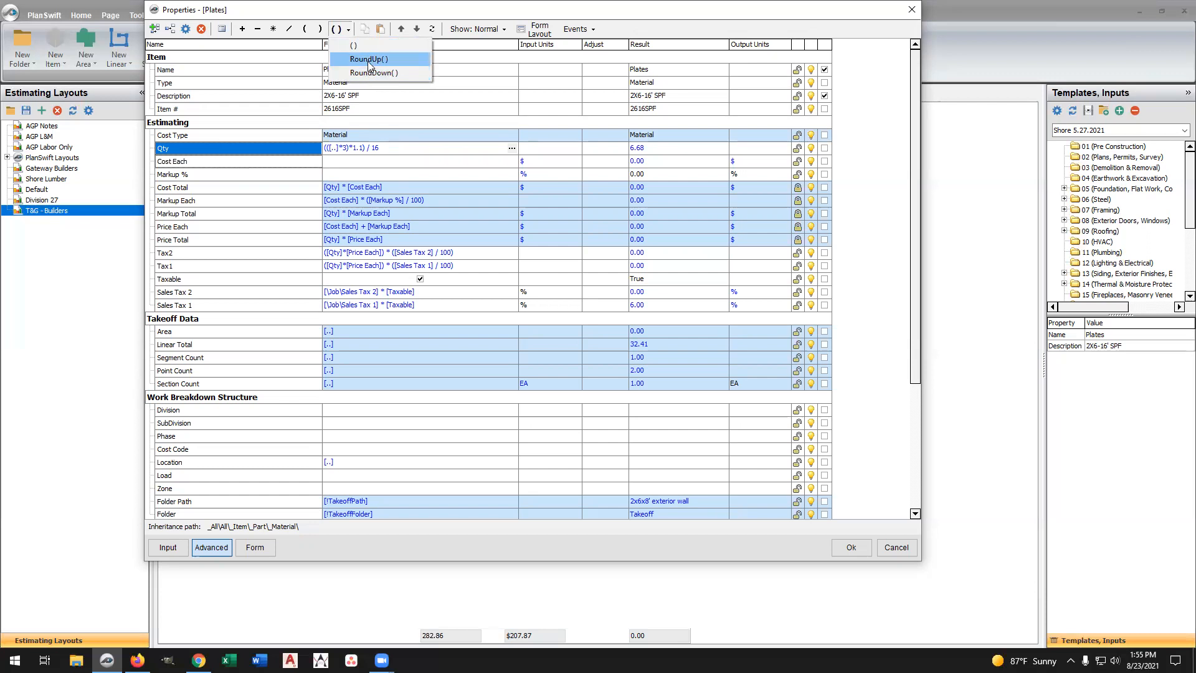
pyautogui.click(369, 60)
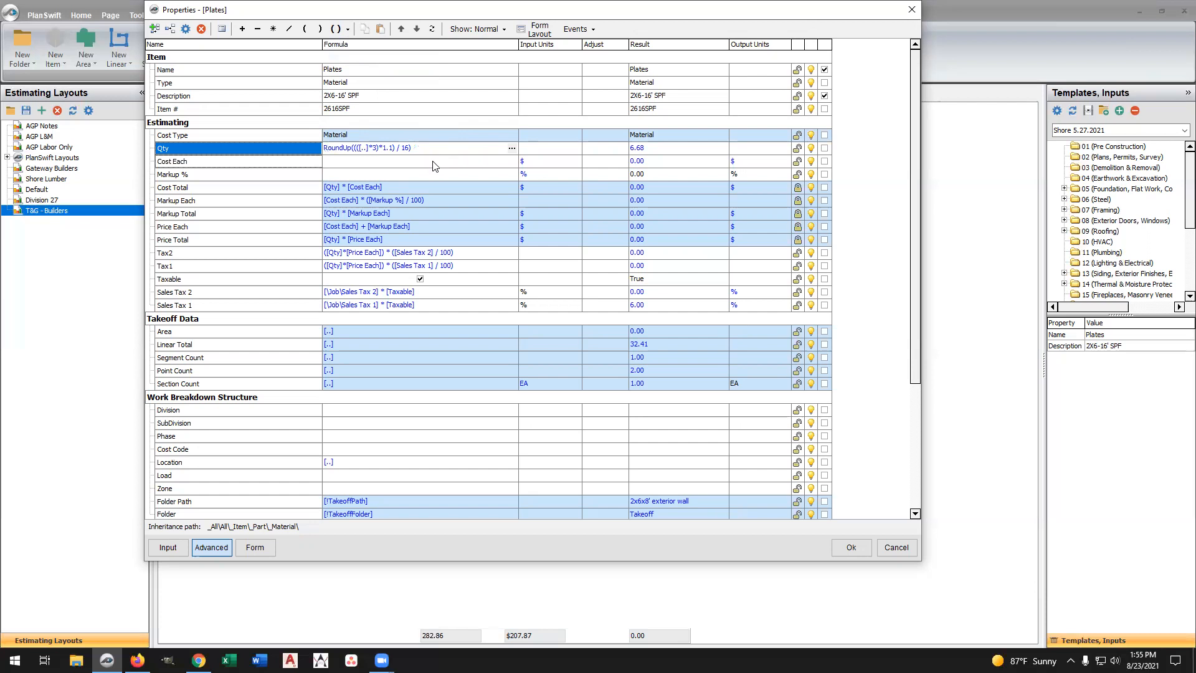
pyautogui.press('Return')
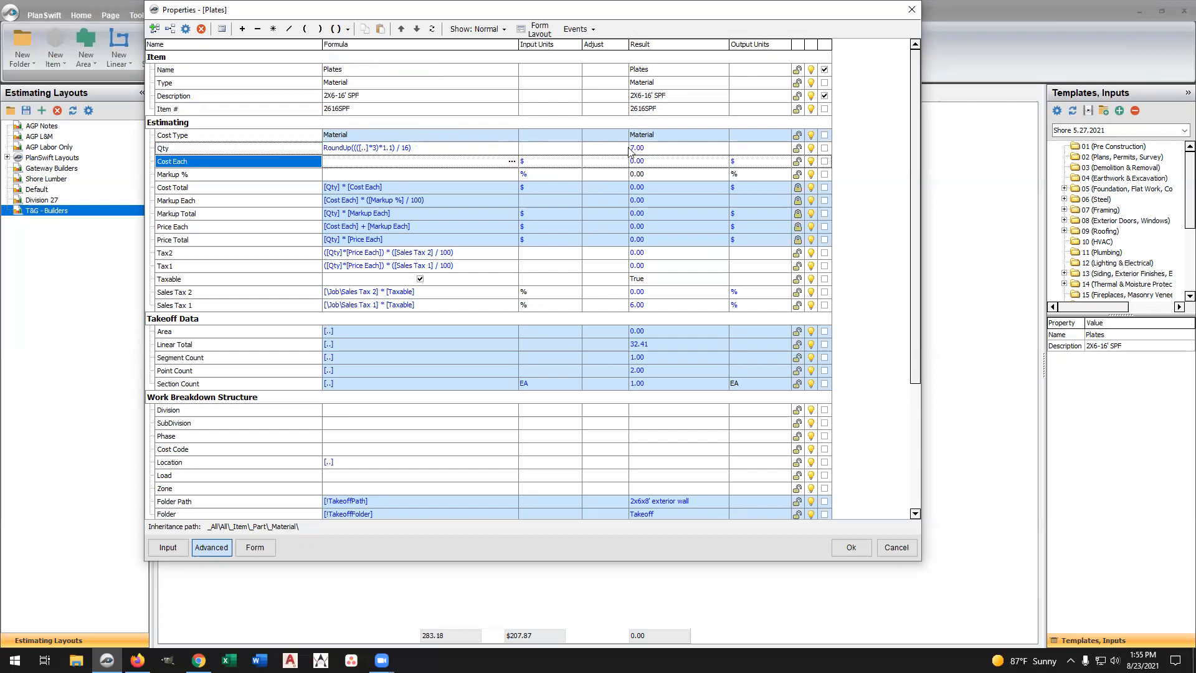
# Set the input units of the Plates Qty to EA and accept the part's properties
pyautogui.click(545, 148)
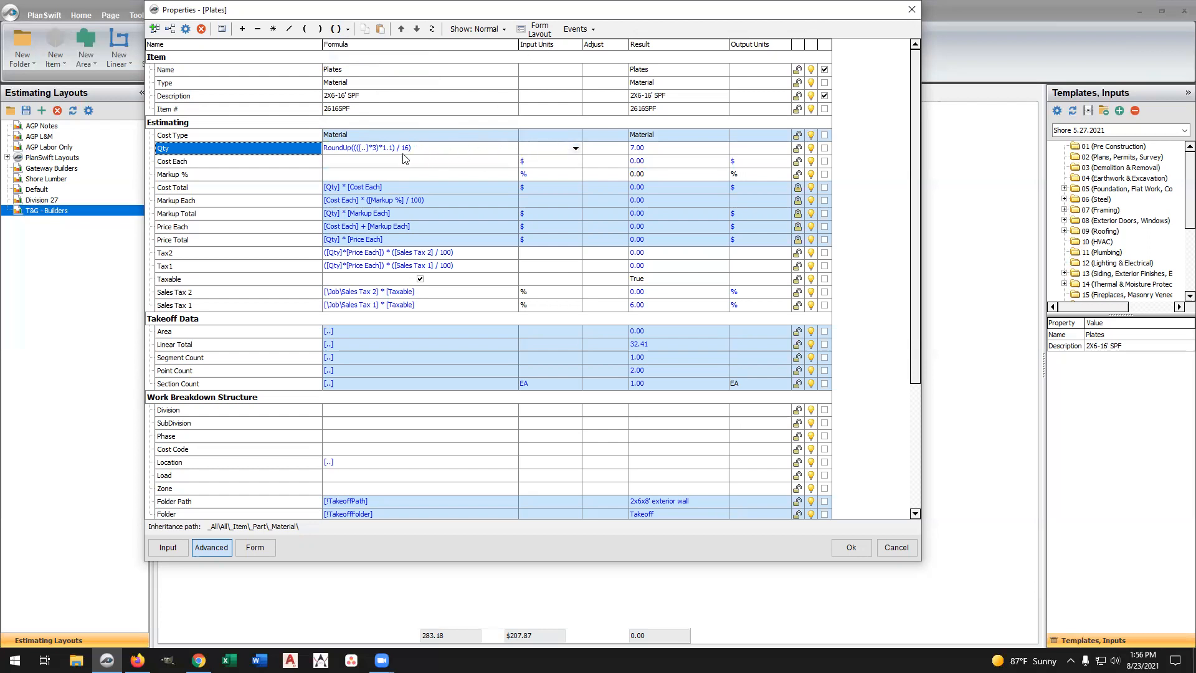
pyautogui.click(575, 148)
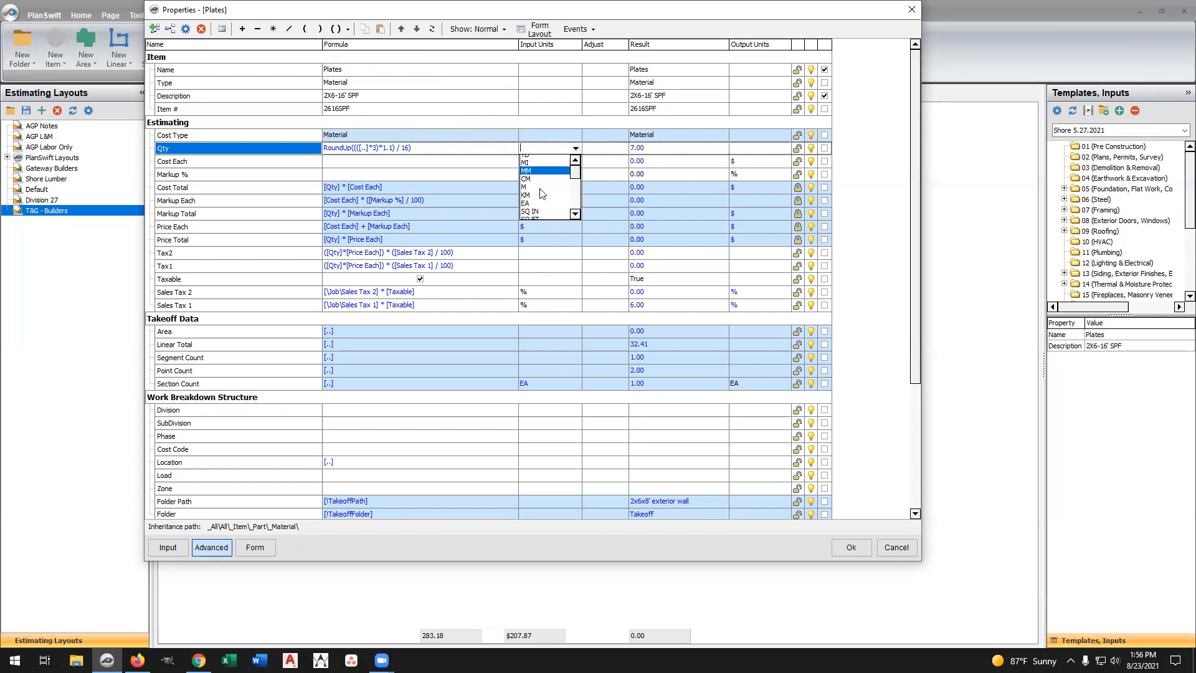
pyautogui.click(539, 203)
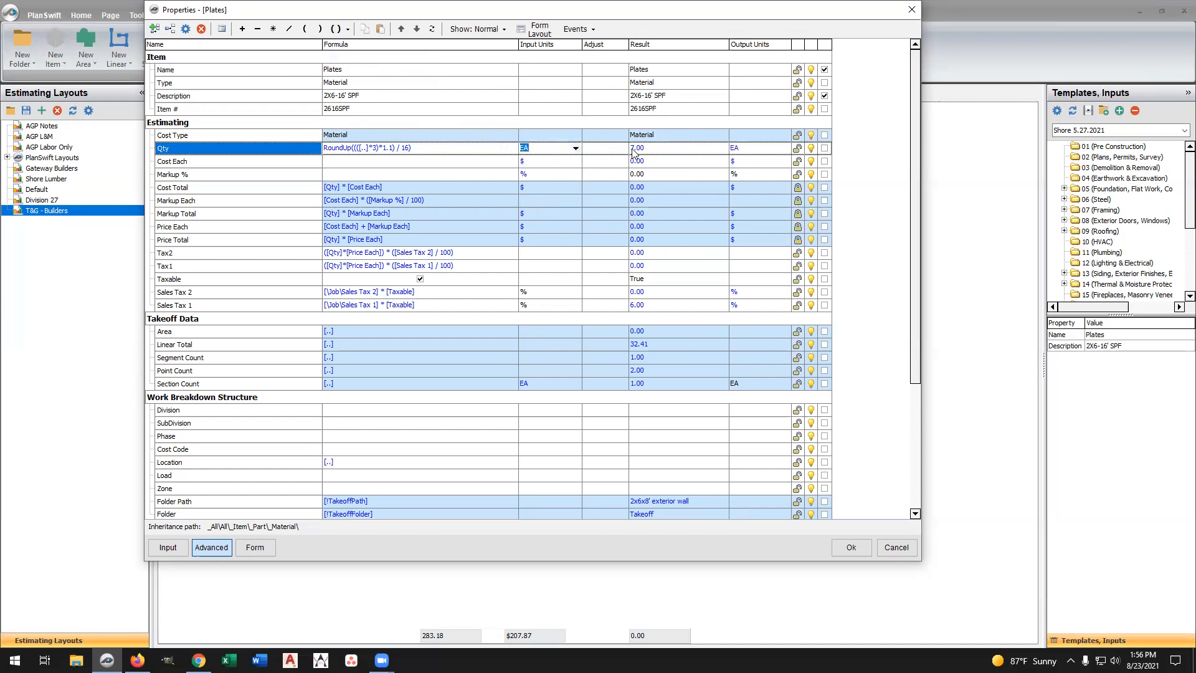
pyautogui.click(548, 148)
pyautogui.click(851, 546)
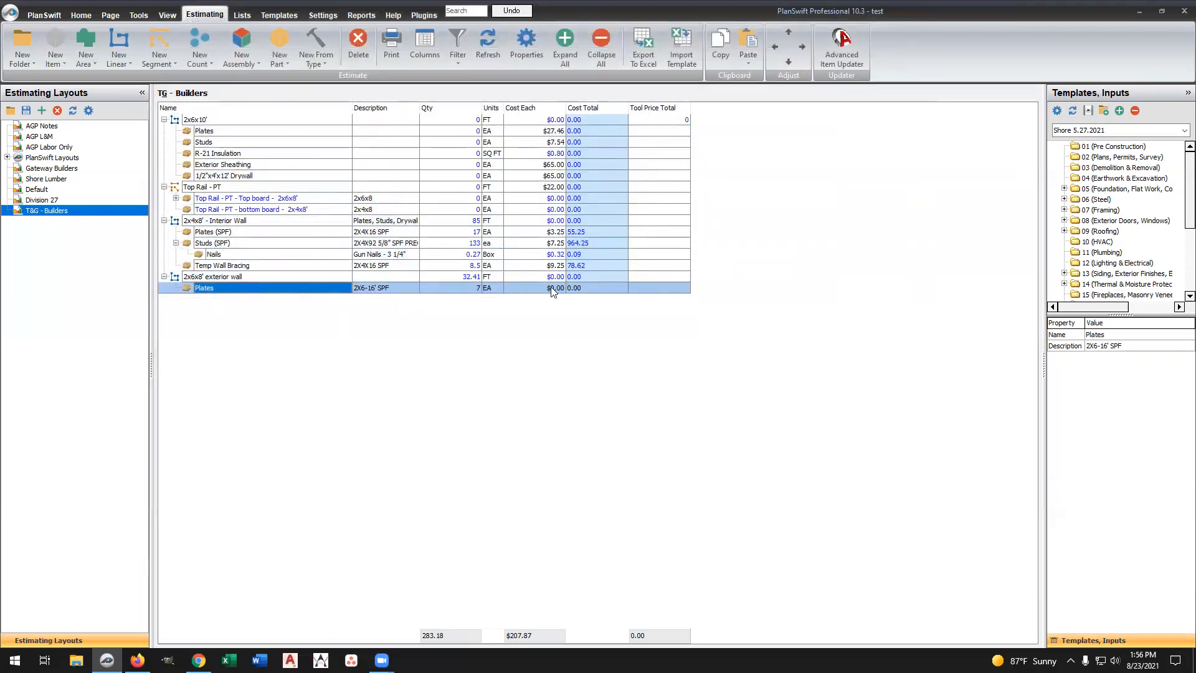
# Copy the Plates part of the 2x6x8' exterior wall and paste it as another sub-item of that wall
pyautogui.rightClick(223, 290)
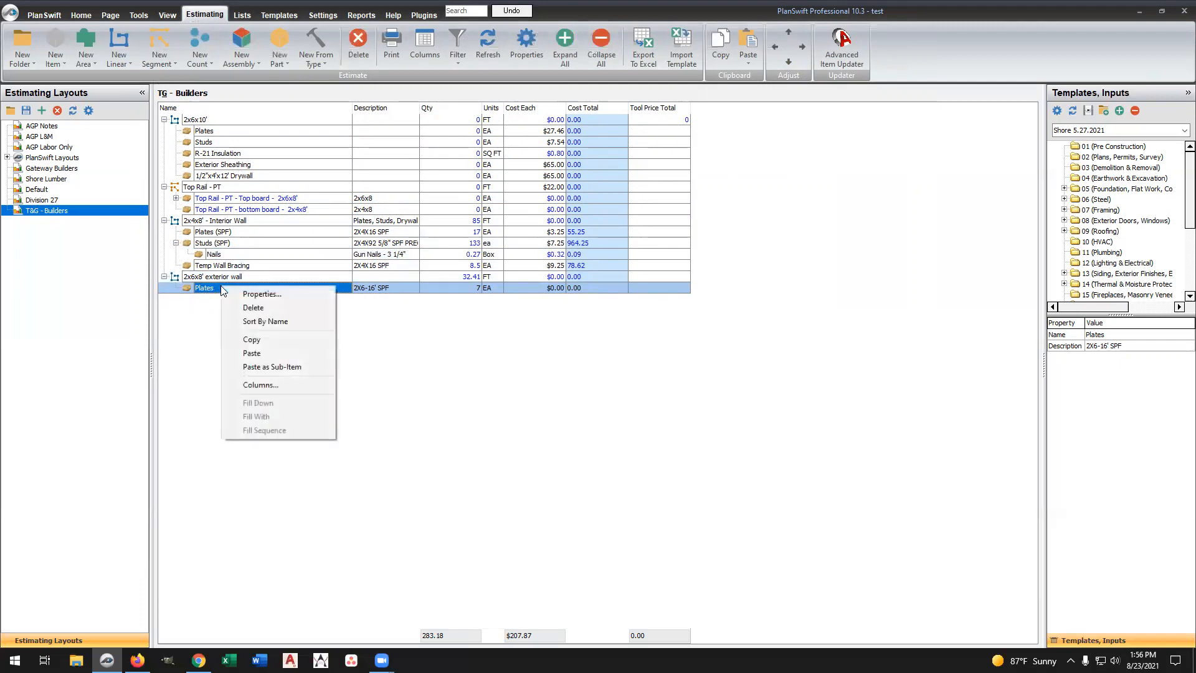
pyautogui.click(252, 340)
pyautogui.click(224, 276)
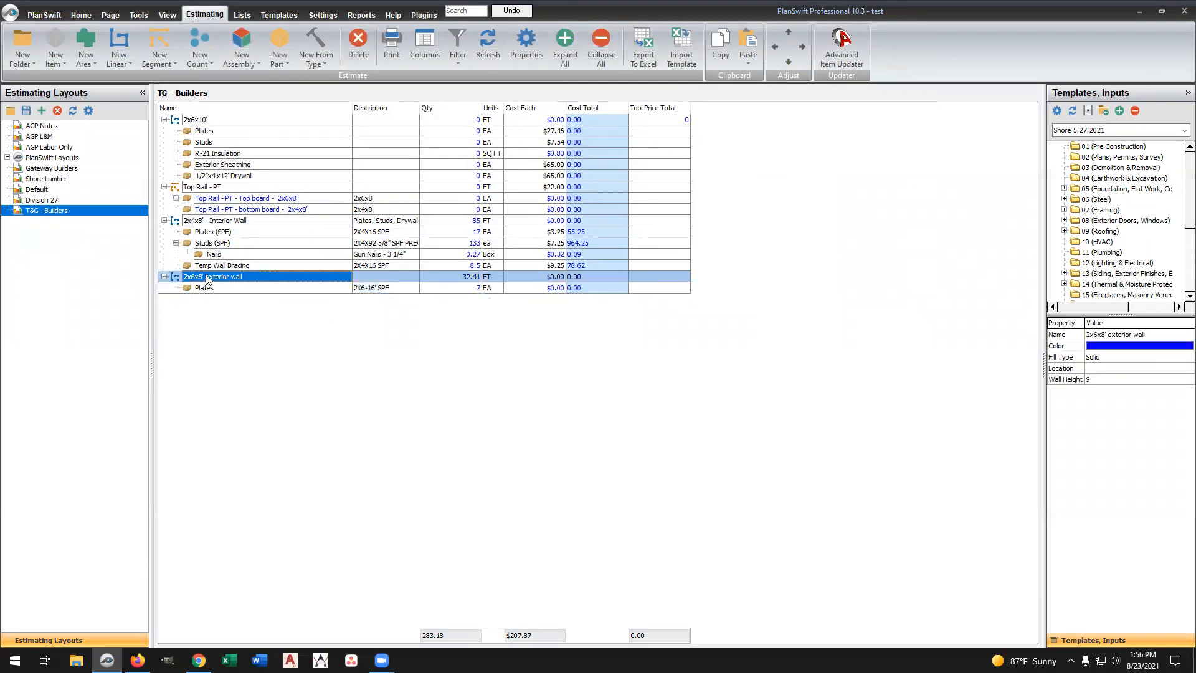
pyautogui.rightClick(243, 276)
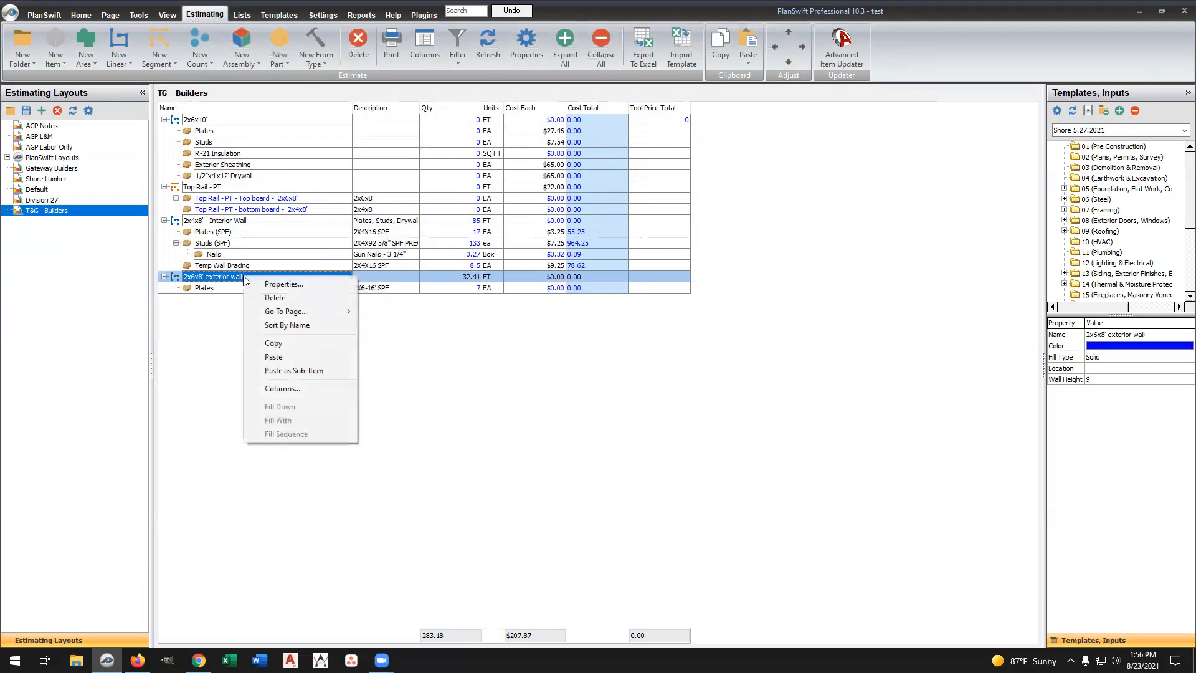
pyautogui.click(280, 371)
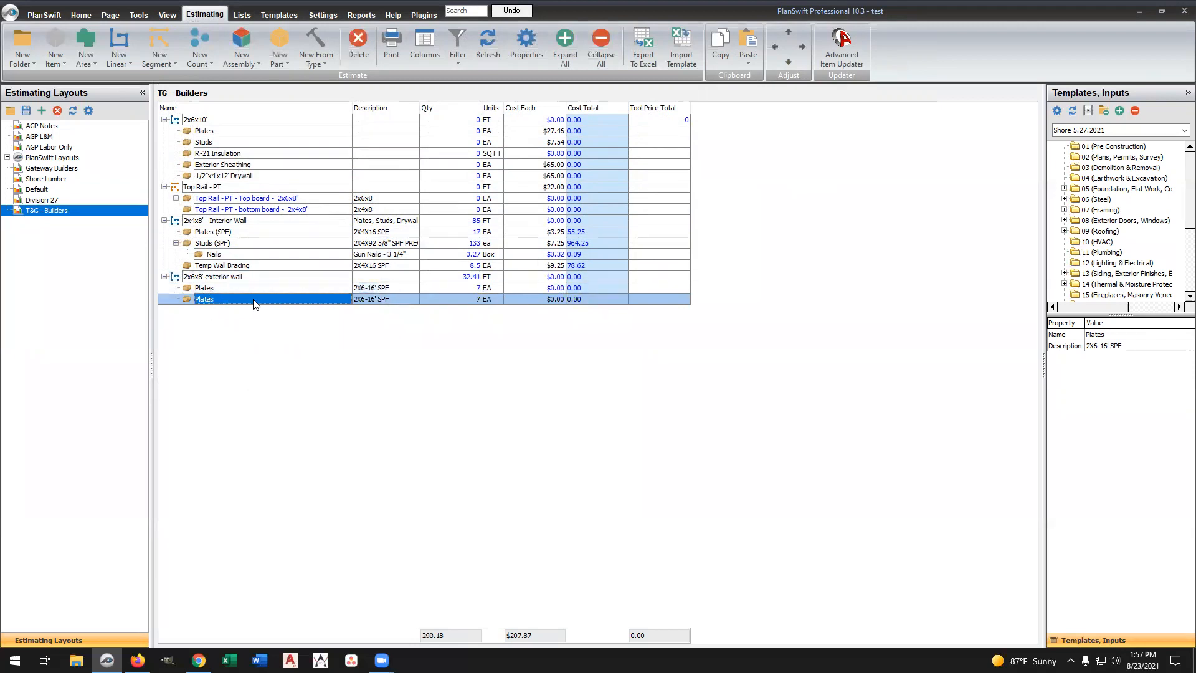
# Open the advanced properties of the pasted Plates copy and rename the part Studs
pyautogui.doubleClick(226, 298)
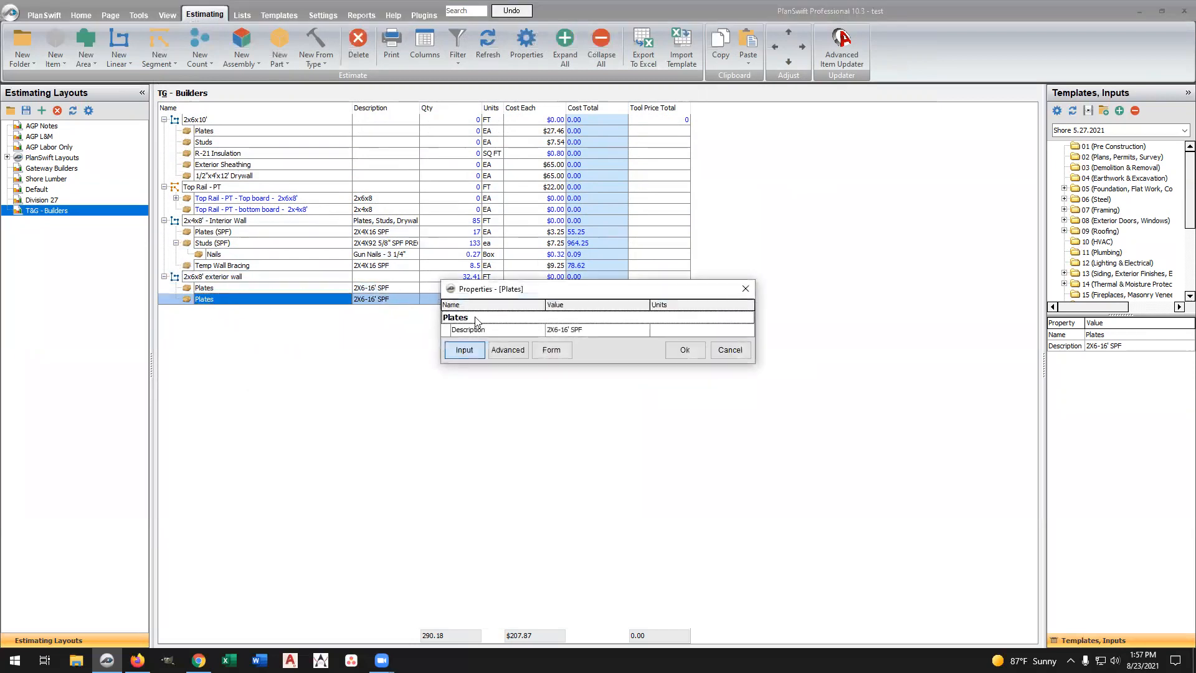
pyautogui.click(504, 354)
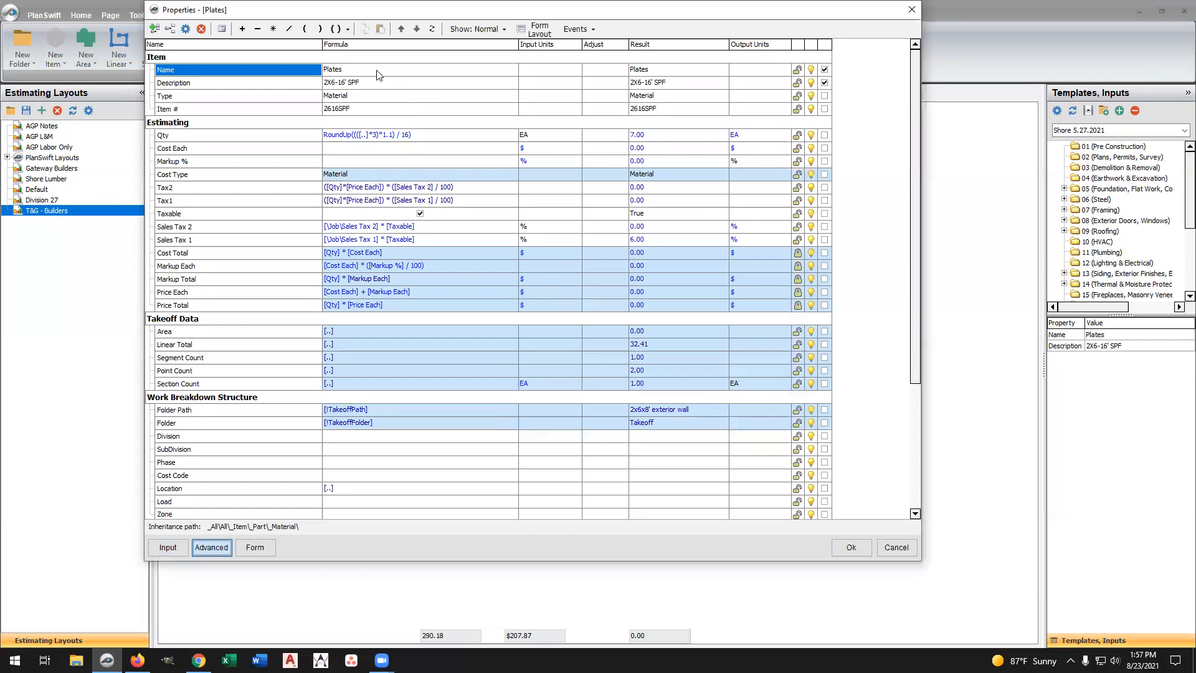
pyautogui.moveTo(366, 68); pyautogui.dragTo(310, 67)
pyautogui.write('Studs')
# Search the Description list for 2x6 and choose 2X6-92-5/8 #2&BTR SPF PRECUT for the Studs
pyautogui.click(365, 83)
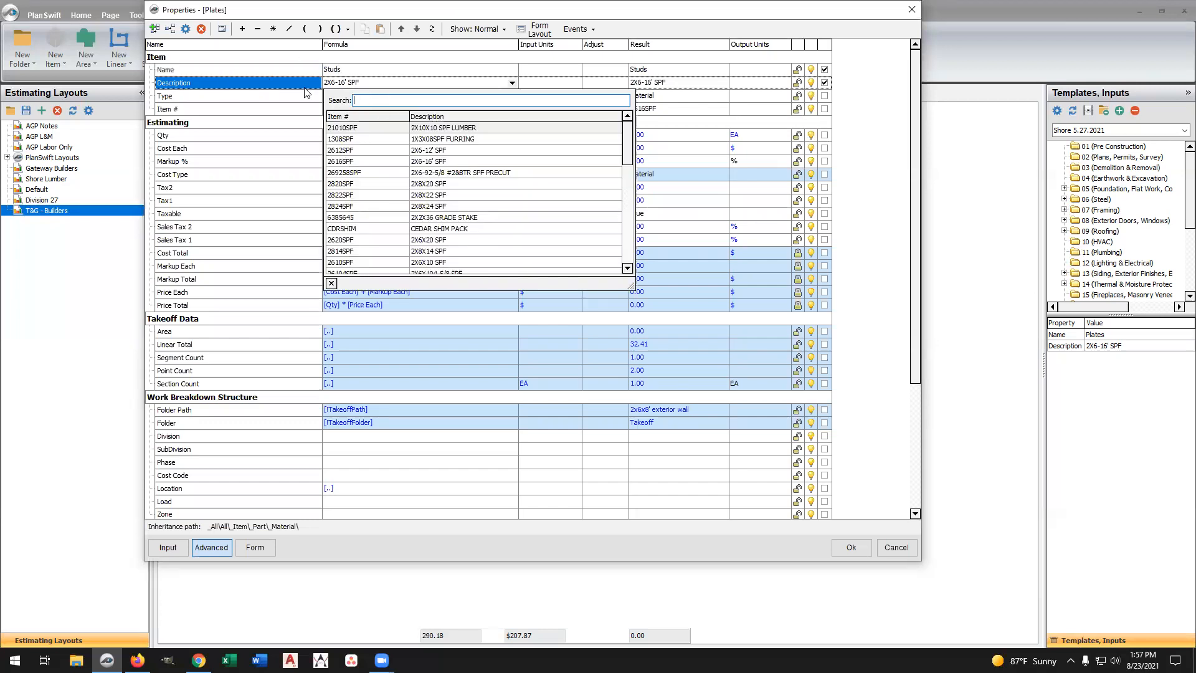
pyautogui.click(365, 82)
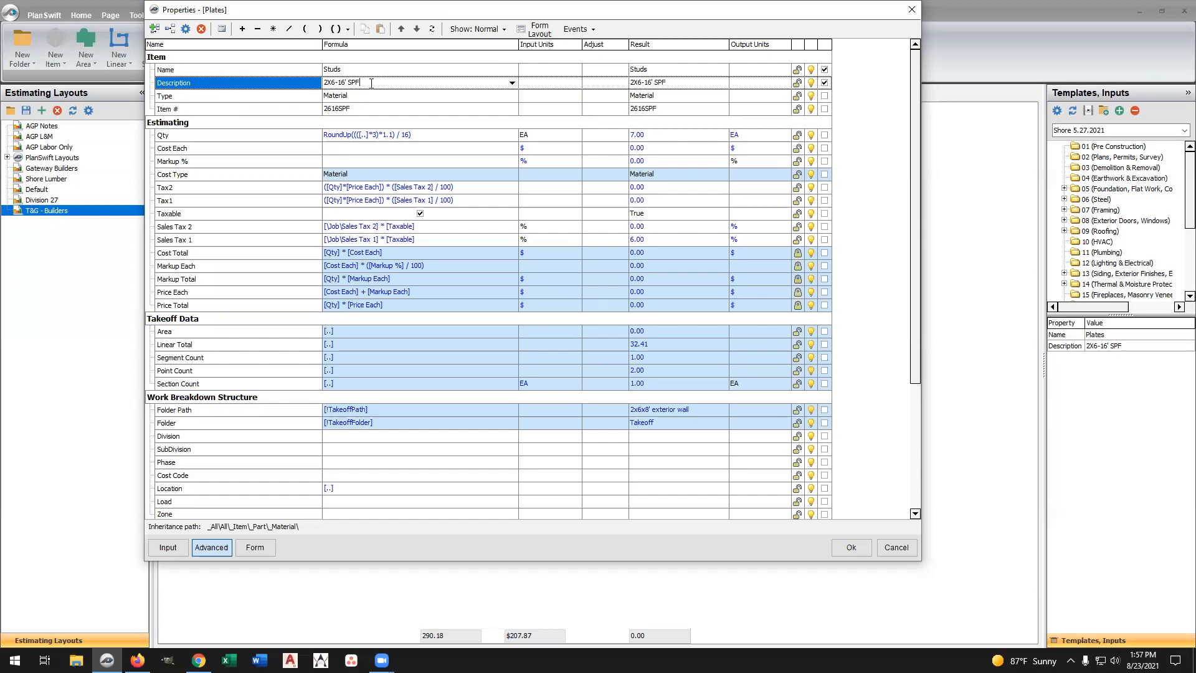
pyautogui.write('2x')
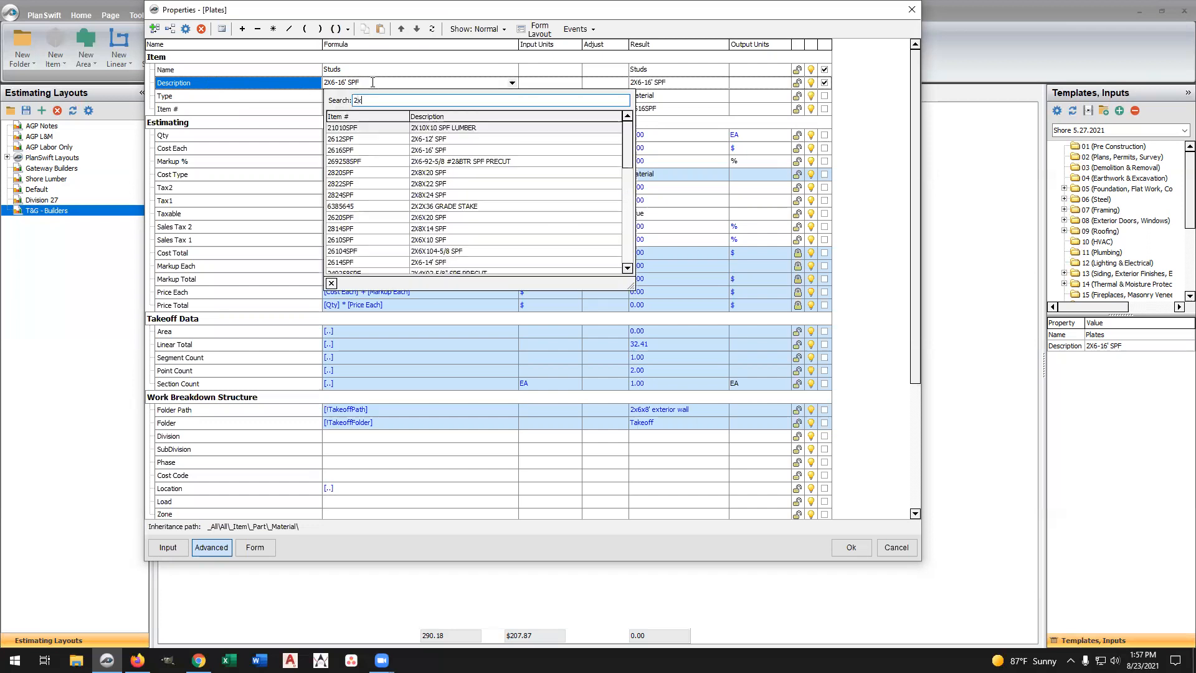
pyautogui.write('6')
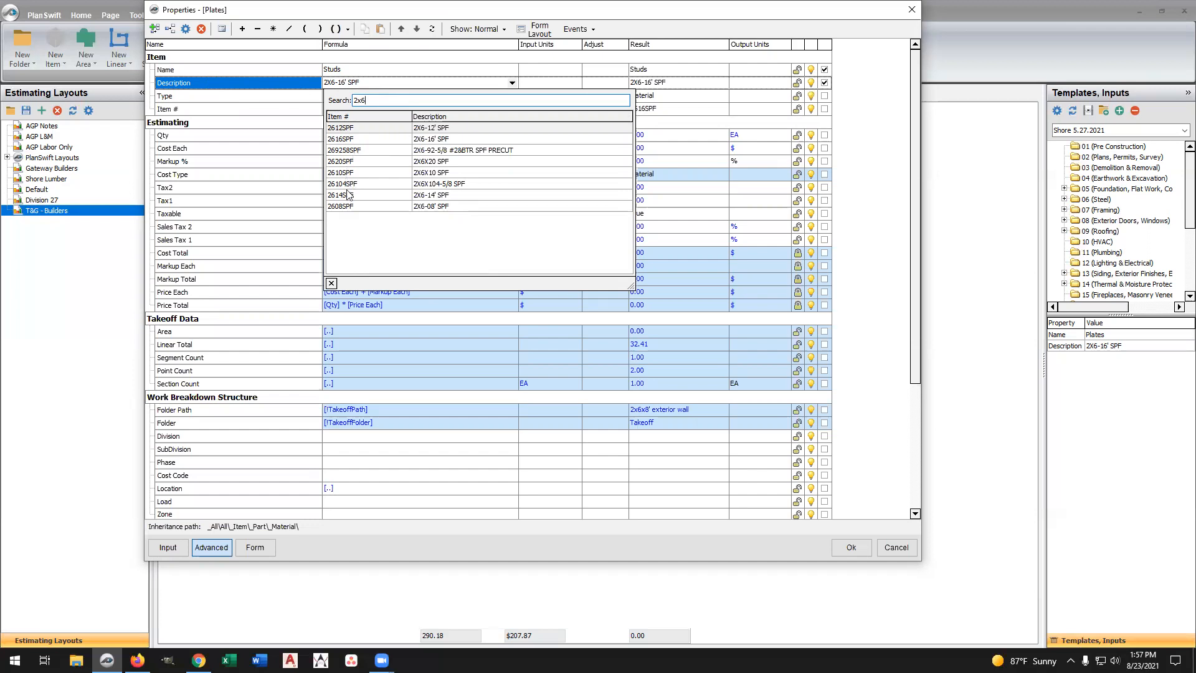
pyautogui.click(439, 150)
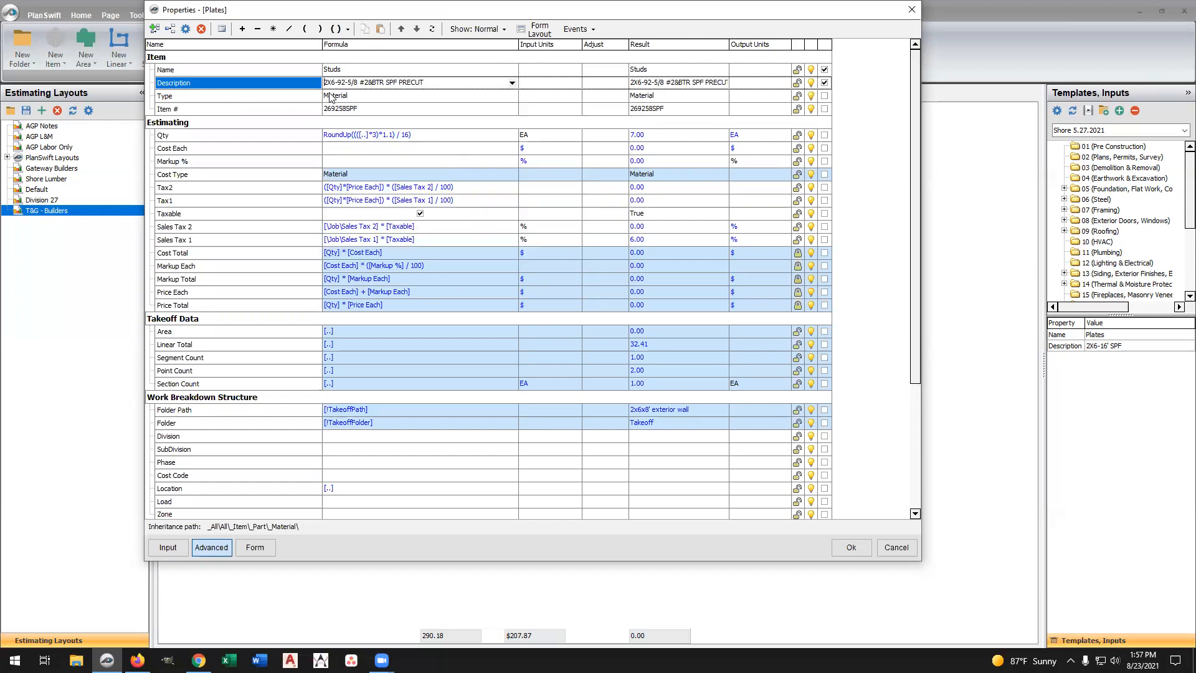
# Replace the Studs Qty formula with ([..]*1)*1.1
pyautogui.click(428, 138)
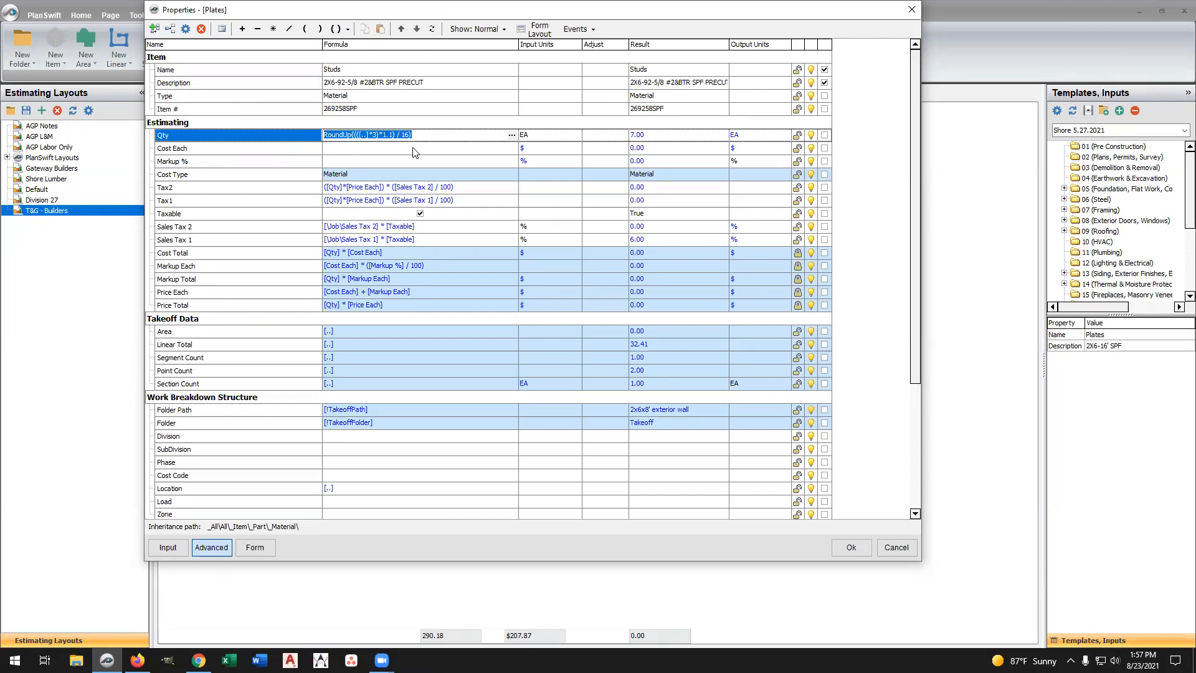
pyautogui.write('[')
pyautogui.write('*')
pyautogui.click(347, 29)
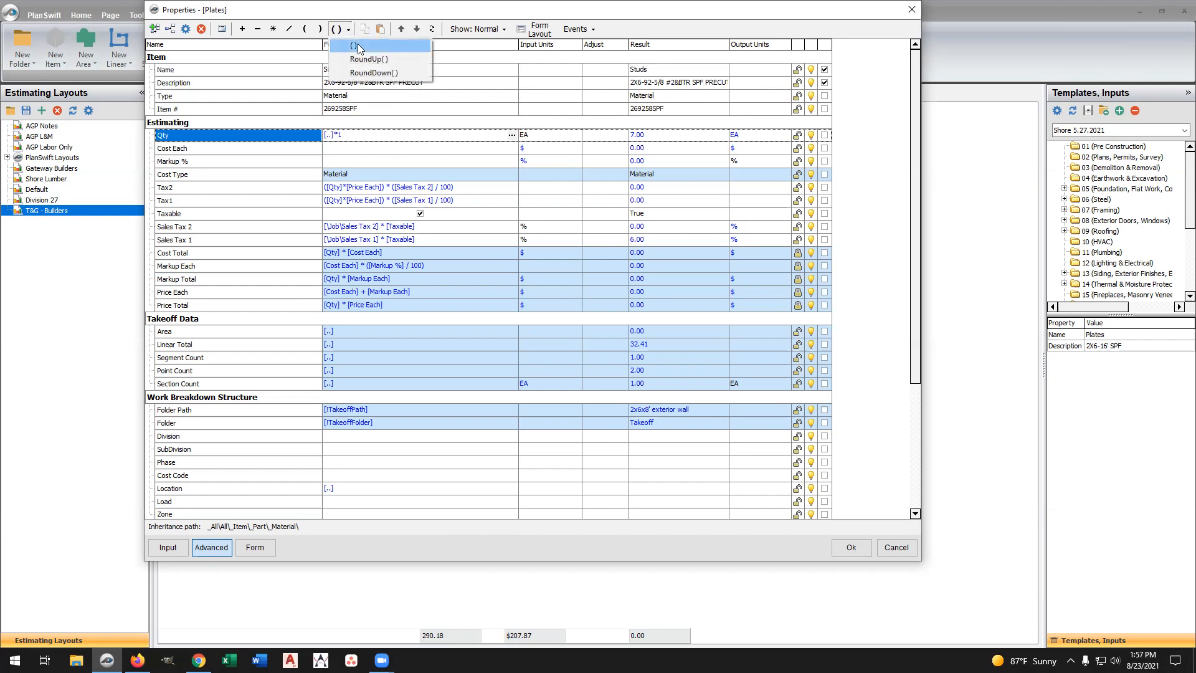
pyautogui.click(357, 45)
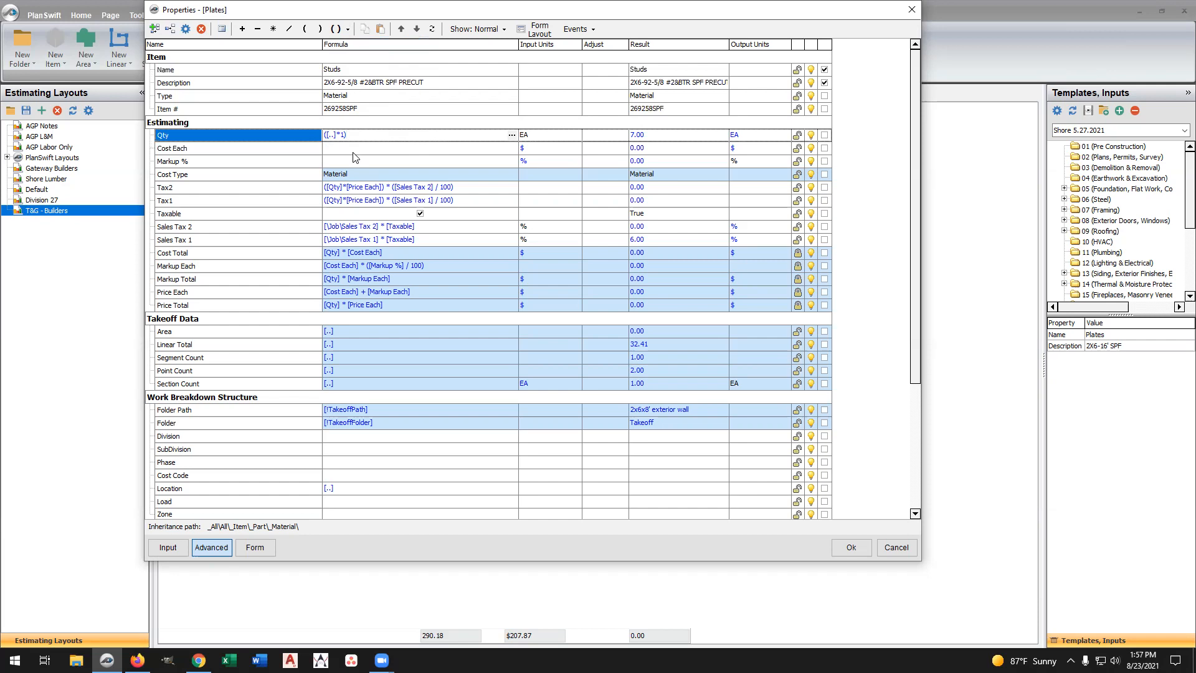
pyautogui.write('*')
pyautogui.click(371, 149)
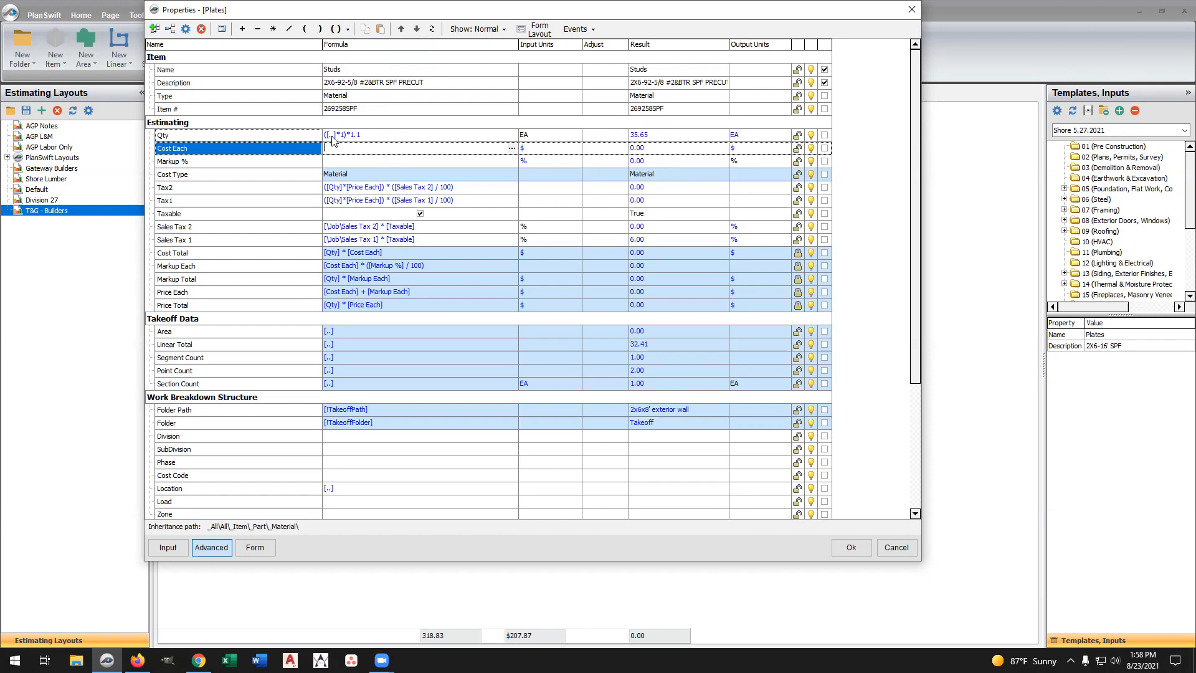
# Wrap the Studs Qty formula in RoundUp, giving RoundUp(([..]*1)*1.1), and accept the part's properties
pyautogui.click(371, 135)
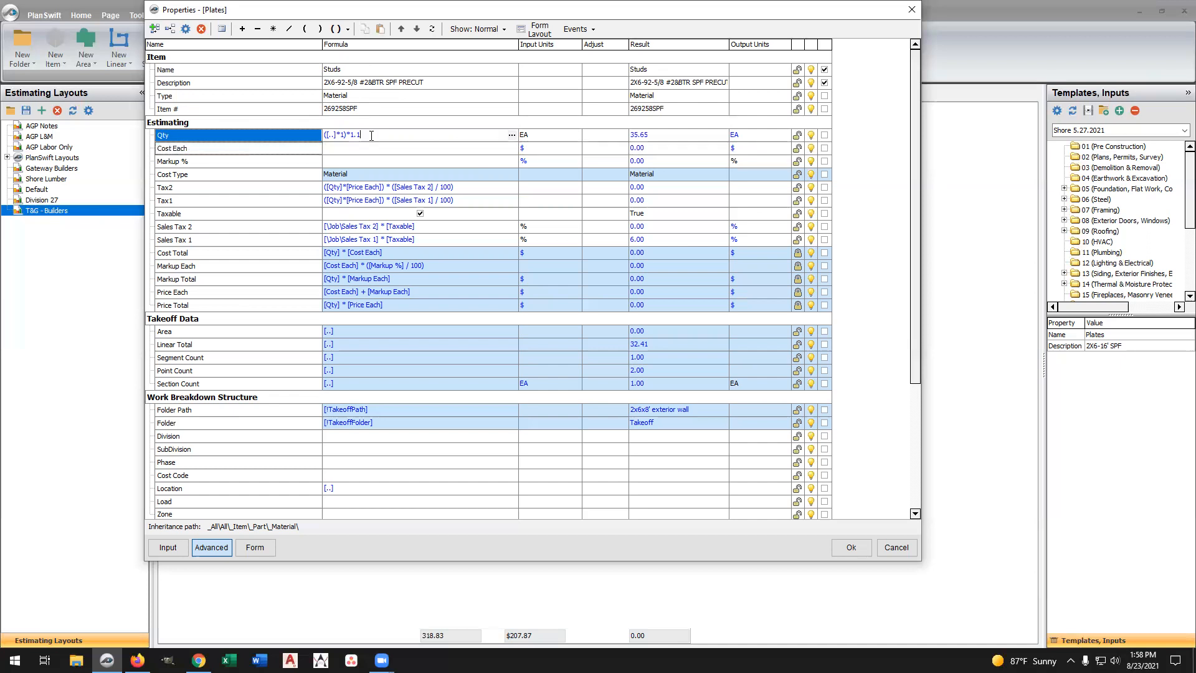
pyautogui.click(340, 28)
pyautogui.click(367, 59)
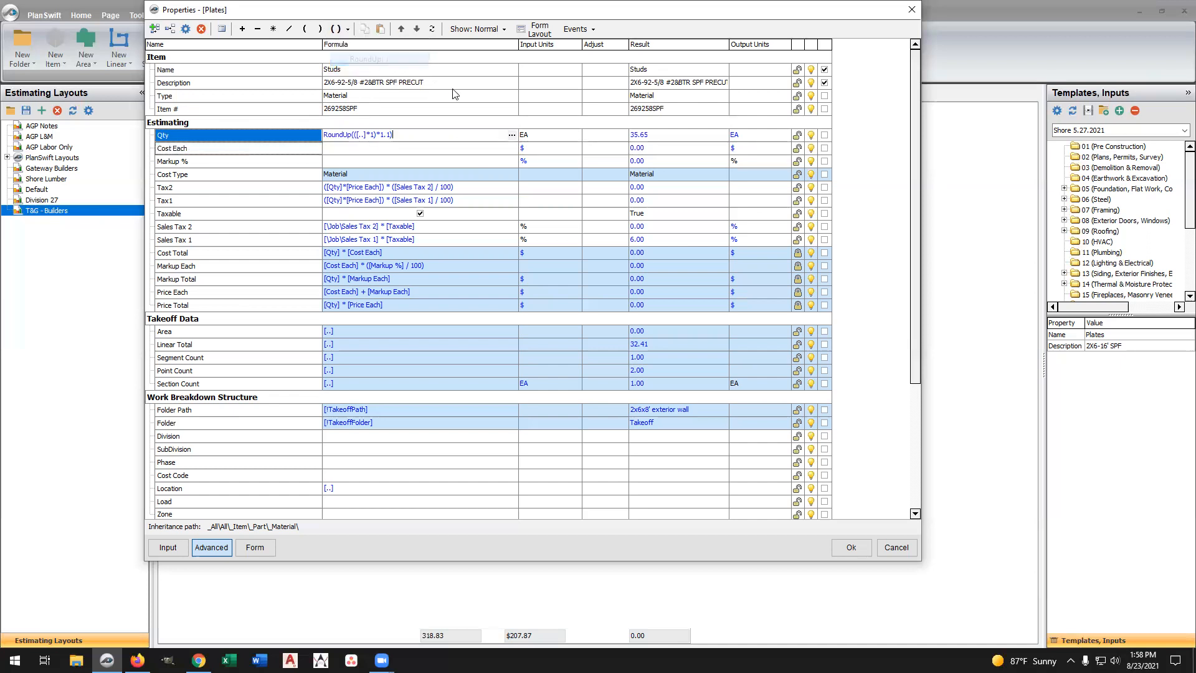
pyautogui.click(475, 147)
pyautogui.click(476, 147)
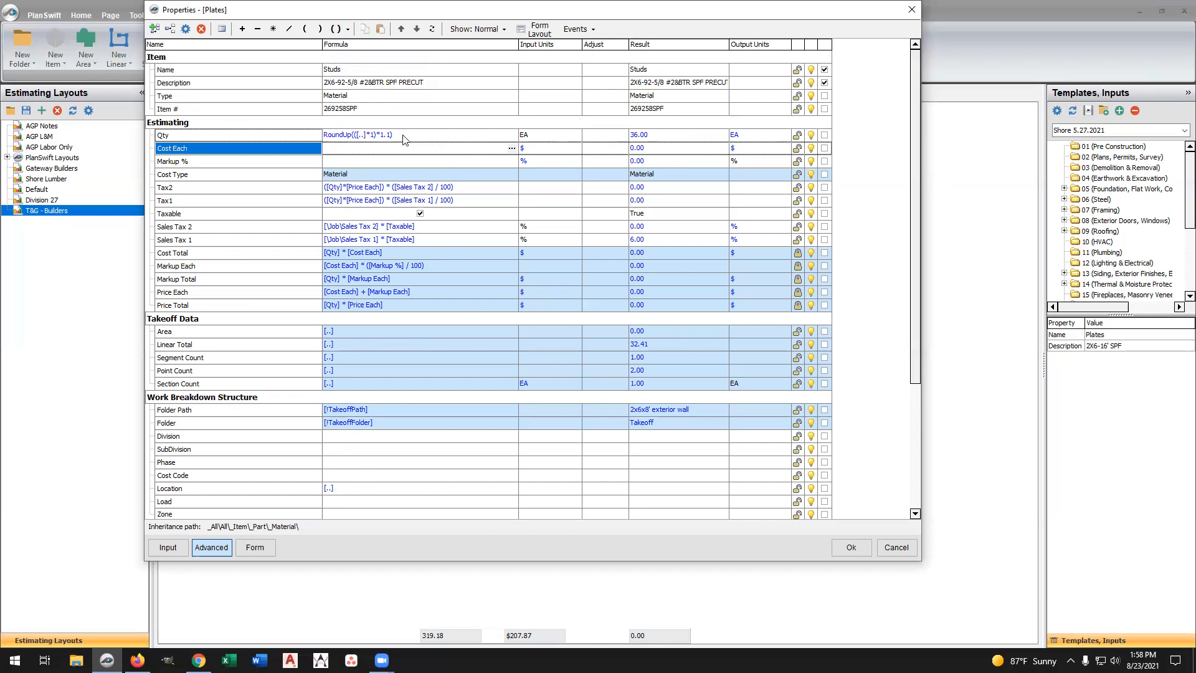
pyautogui.click(863, 551)
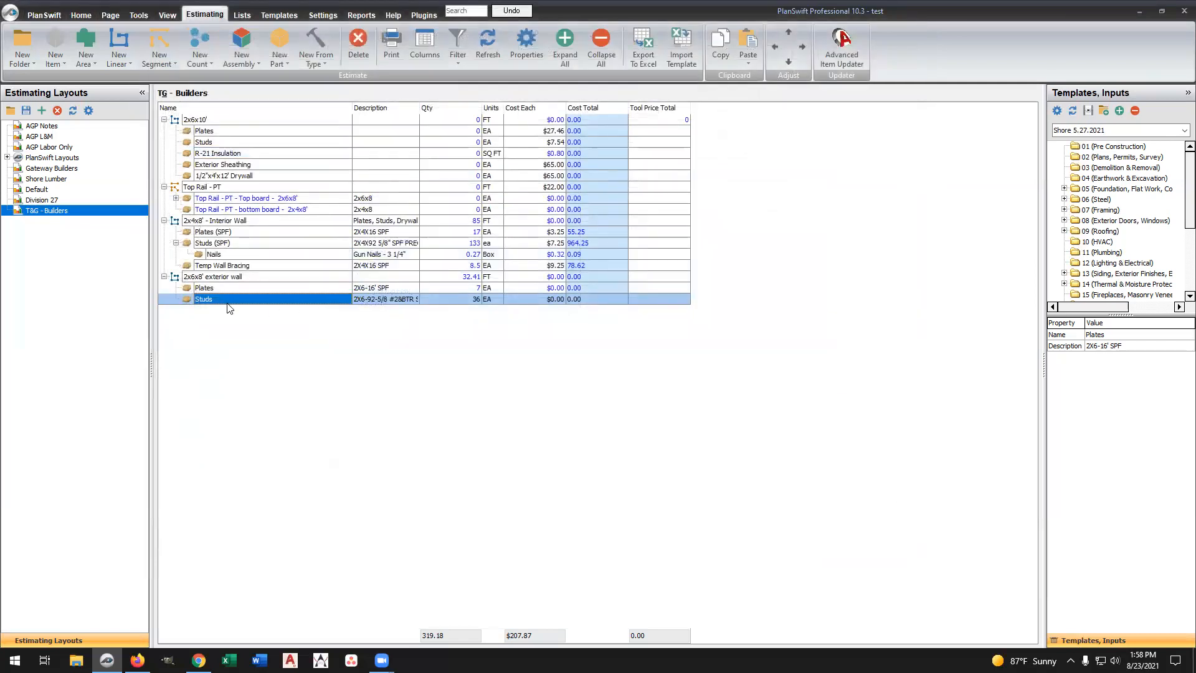
# Add a new material part named Wall Sheathing and indent it as a sub-item of the 2x6x8' exterior wall
pyautogui.keyDown('shift'); pyautogui.click(240, 290); pyautogui.keyUp('shift')
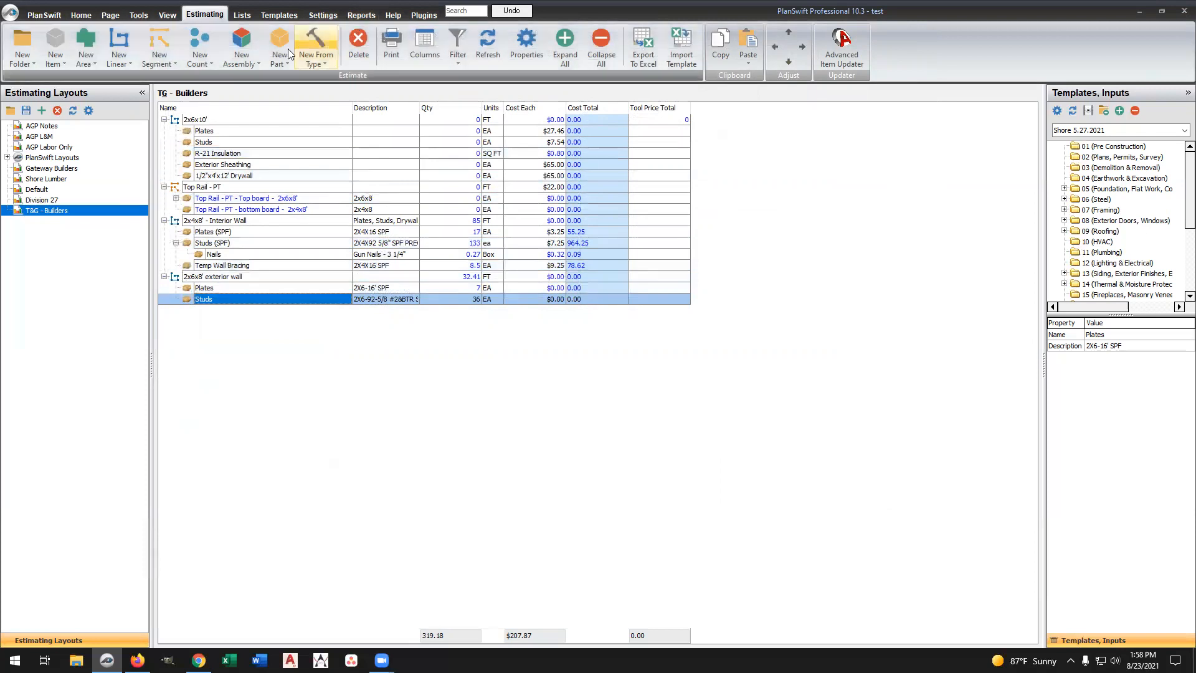
pyautogui.click(226, 278)
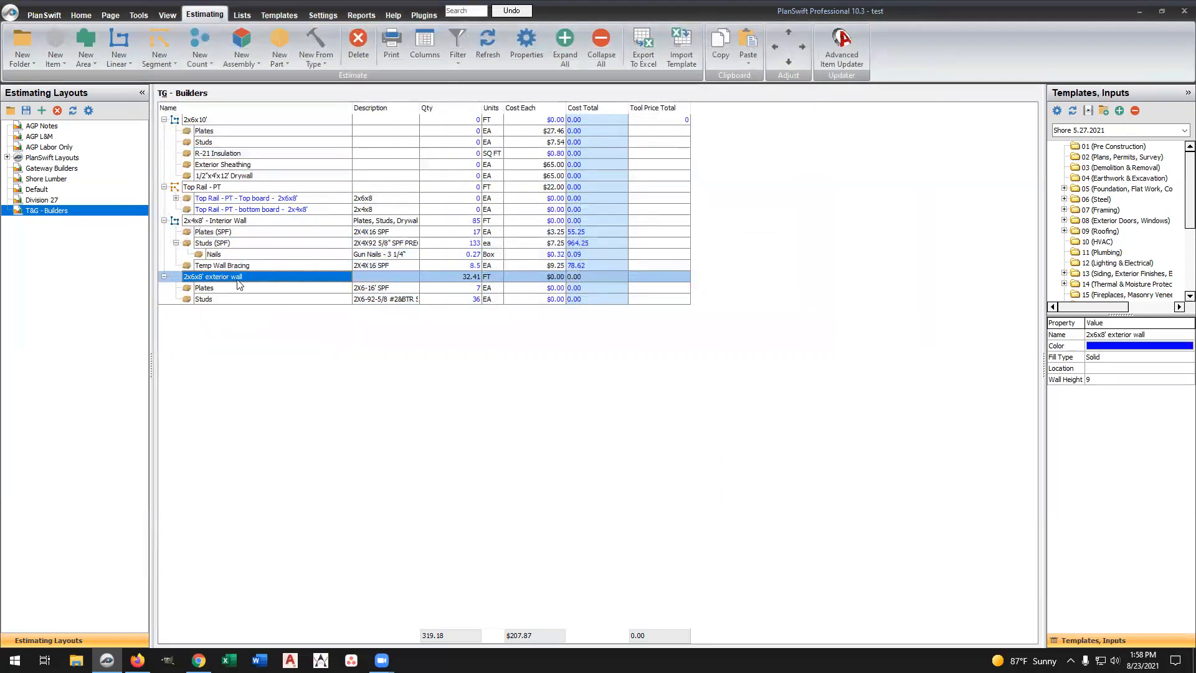
pyautogui.click(285, 61)
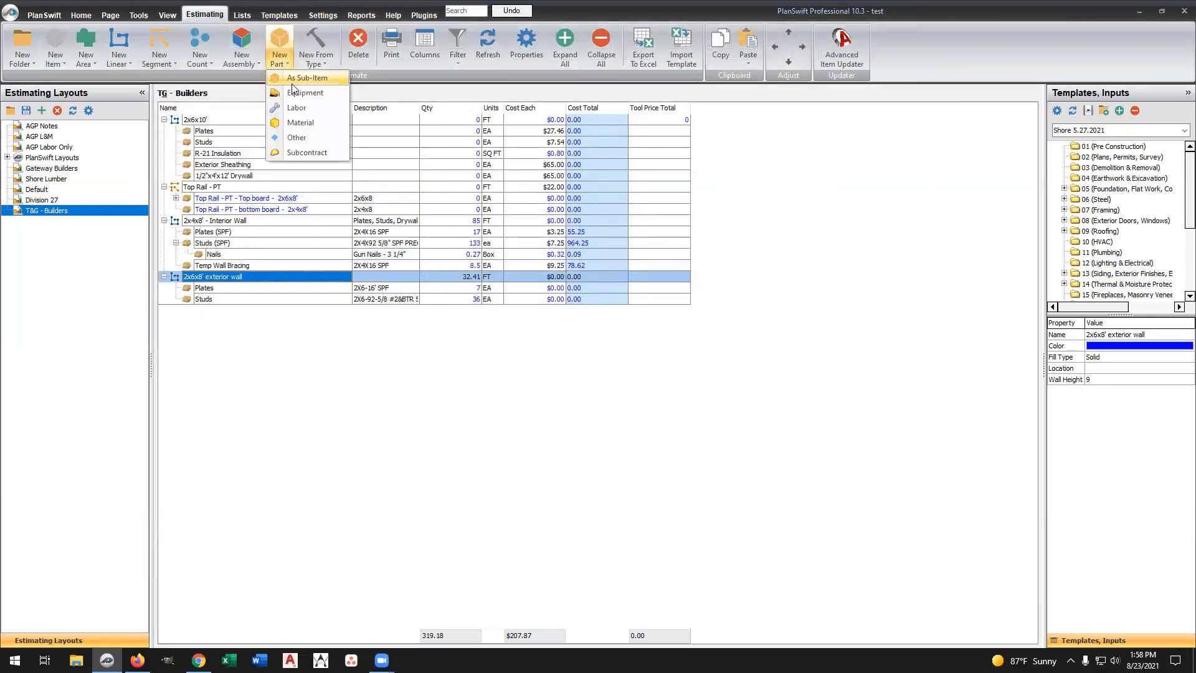
pyautogui.click(299, 123)
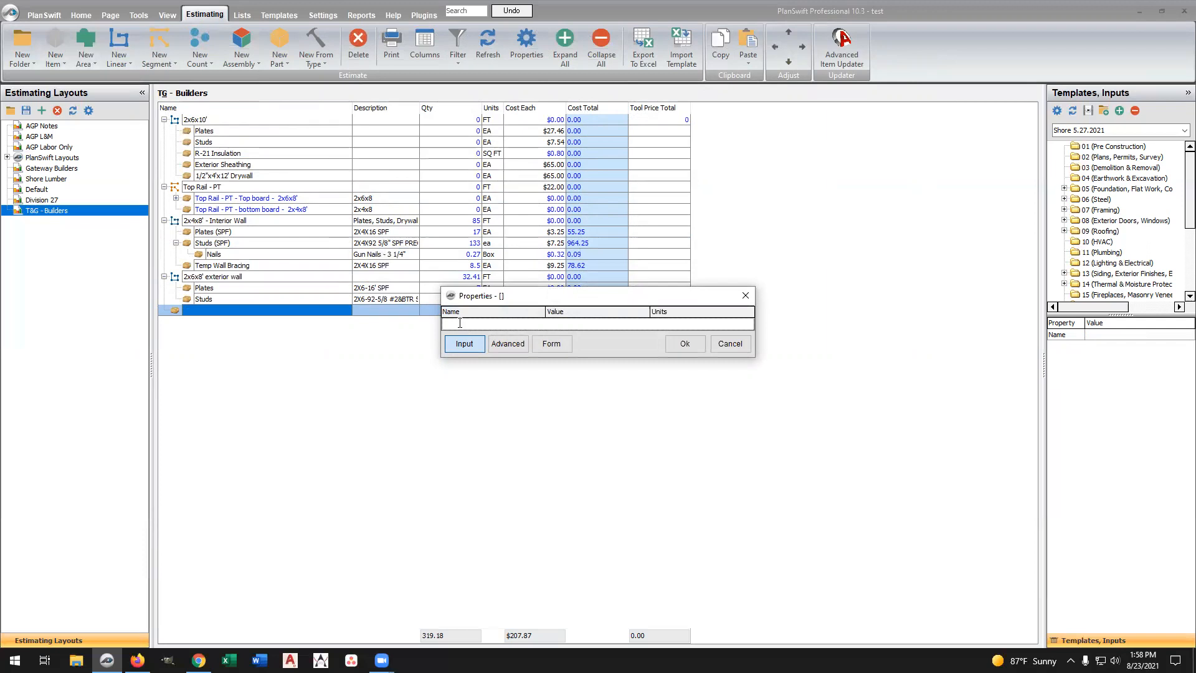
pyautogui.write('Wall Sheathing')
pyautogui.click(685, 343)
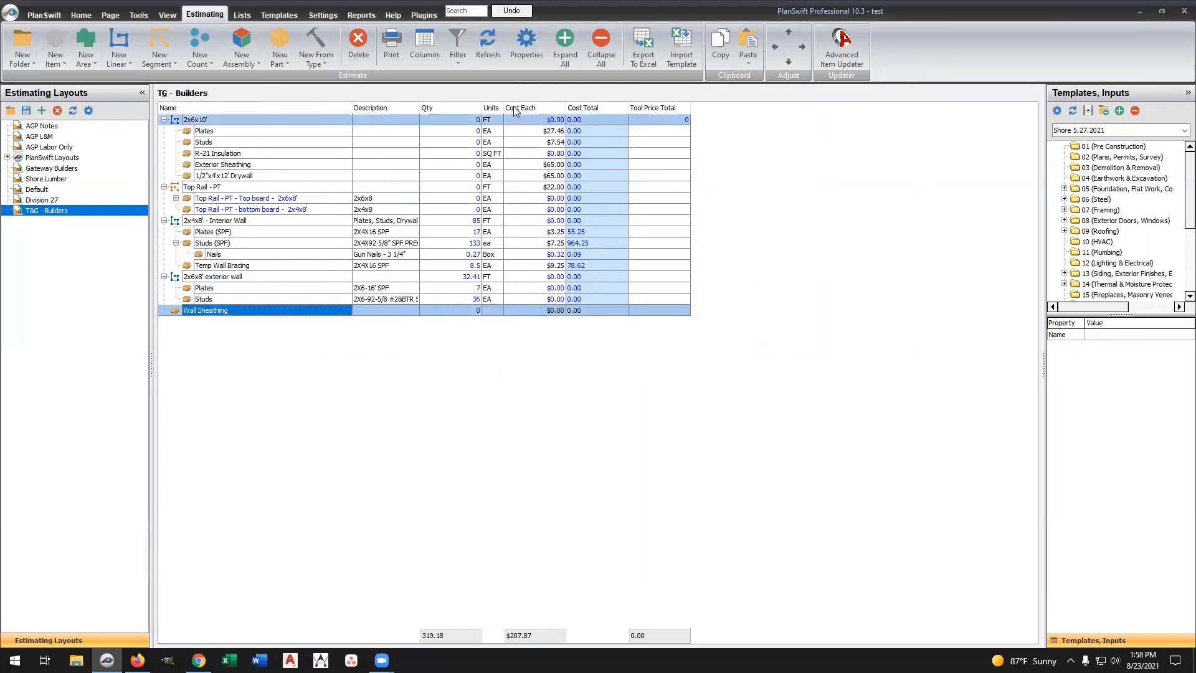
pyautogui.click(802, 50)
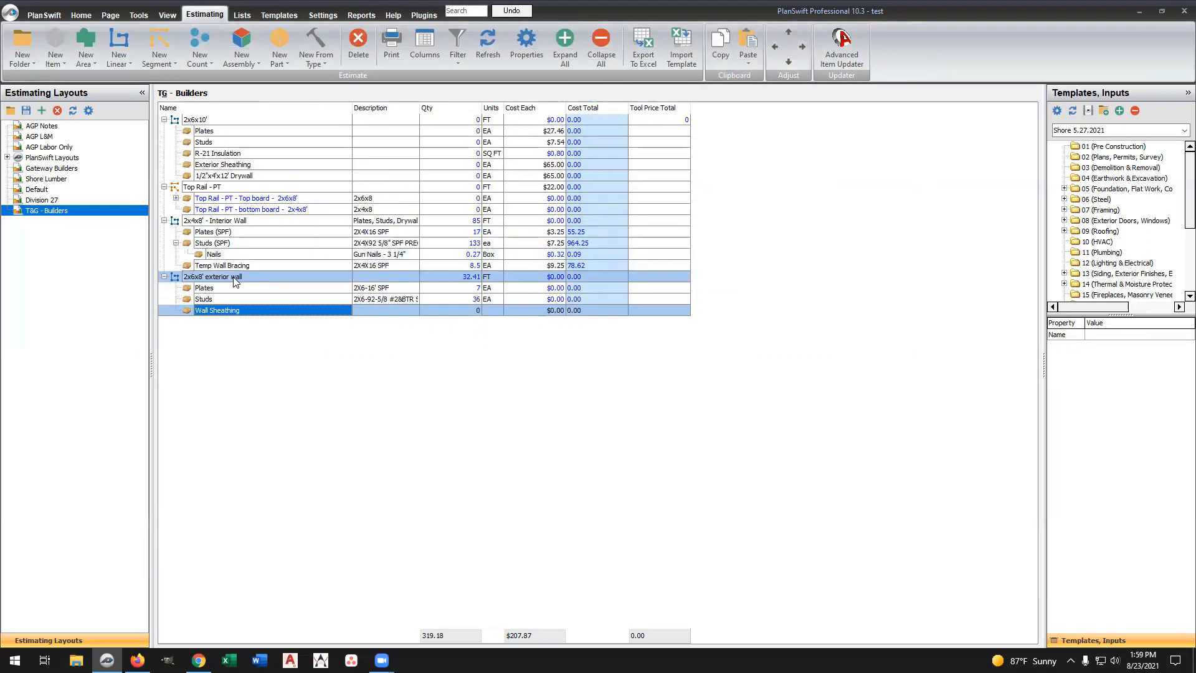
# Edit the Description property in Wall Sheathing's advanced properties and set its list type to List
pyautogui.doubleClick(219, 312)
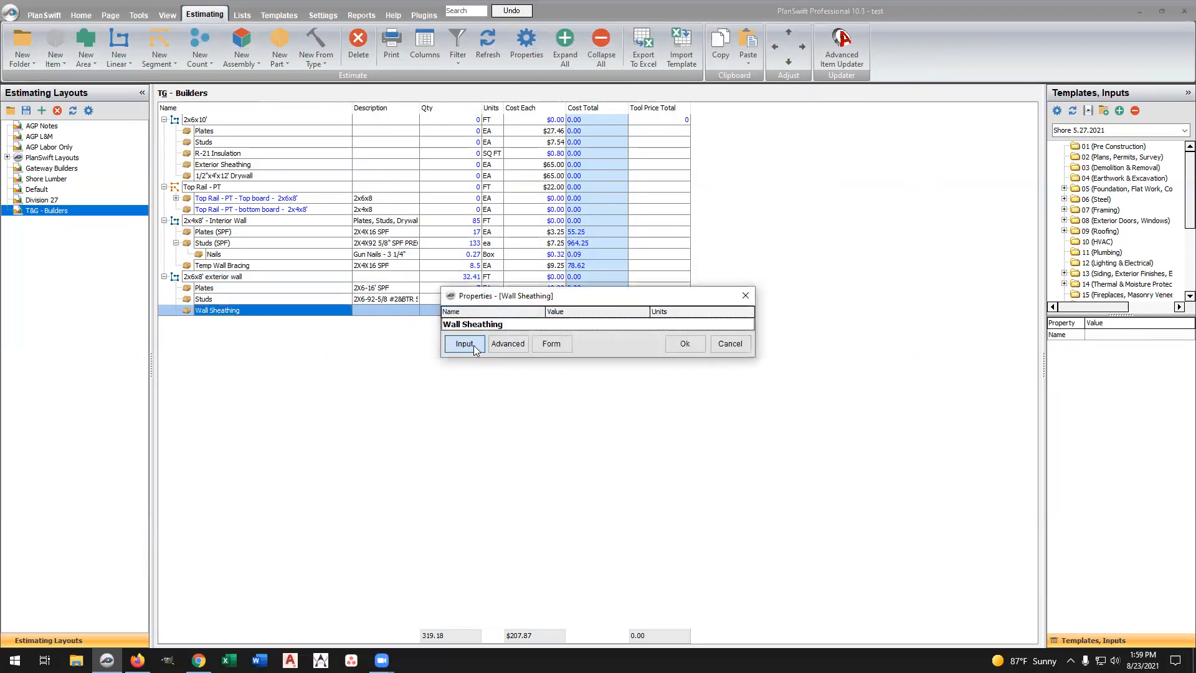
pyautogui.click(503, 344)
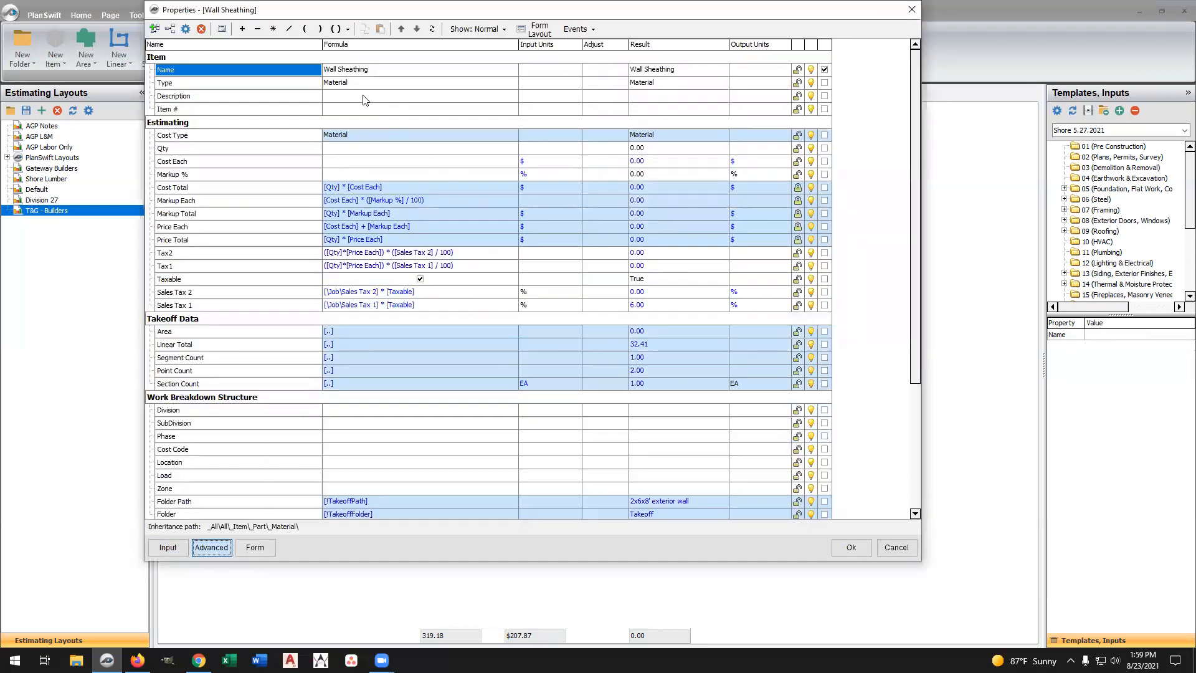
pyautogui.click(313, 100)
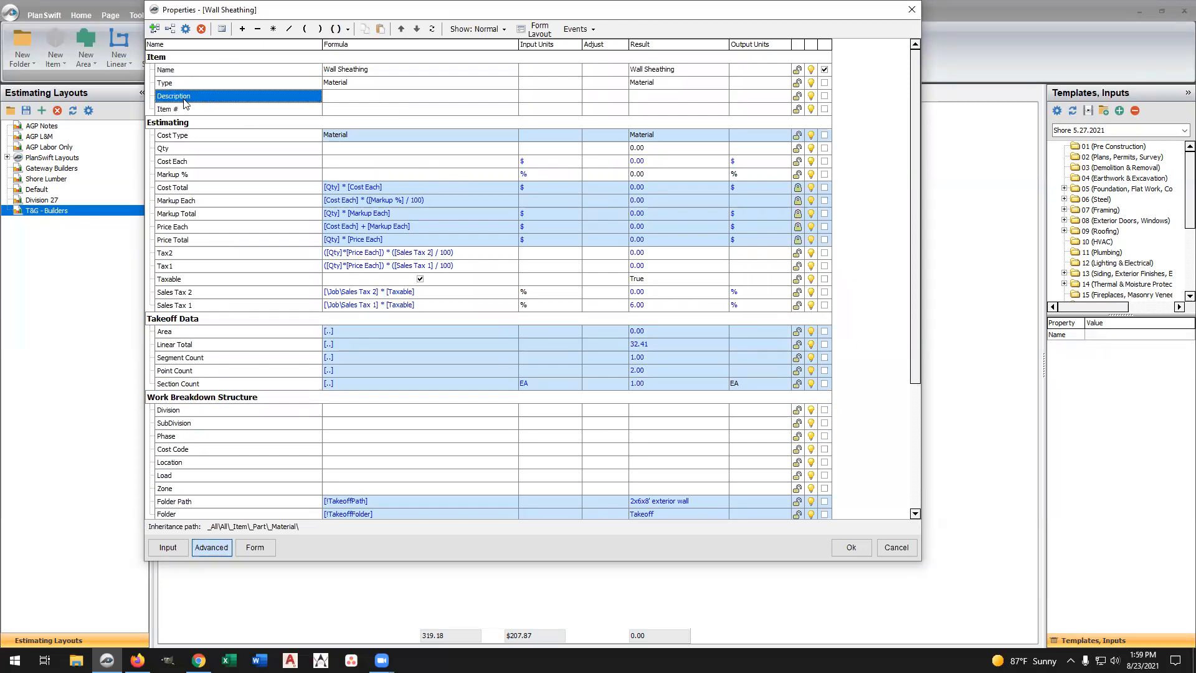
pyautogui.doubleClick(305, 101)
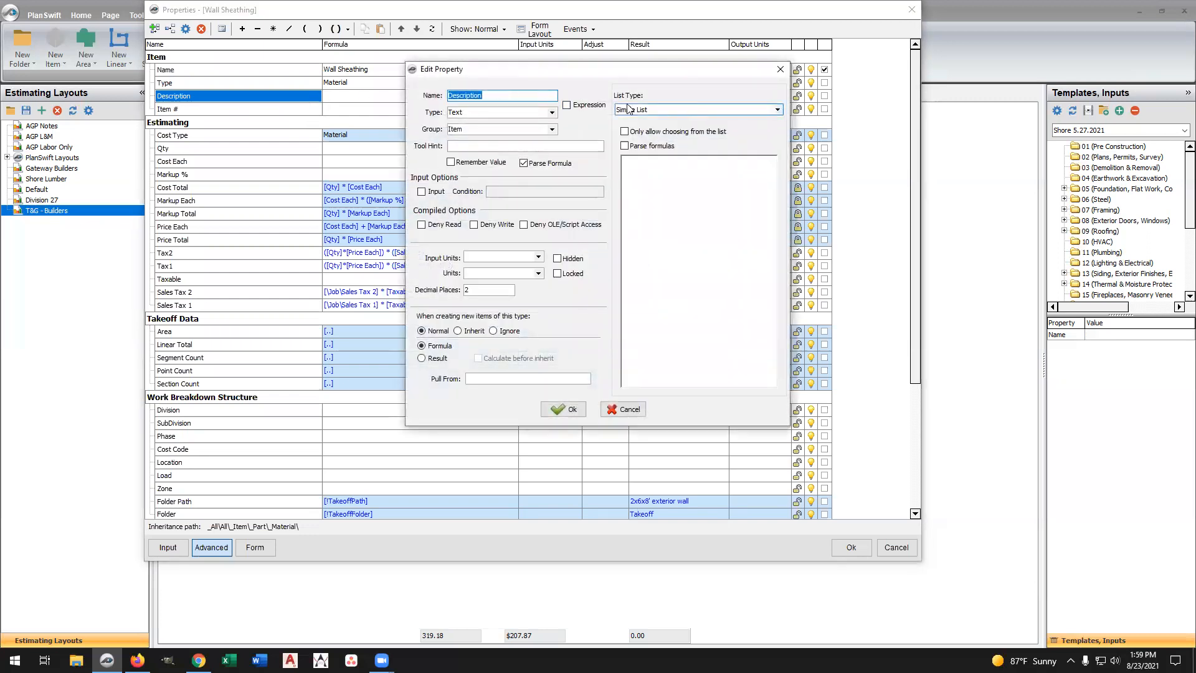
pyautogui.click(776, 110)
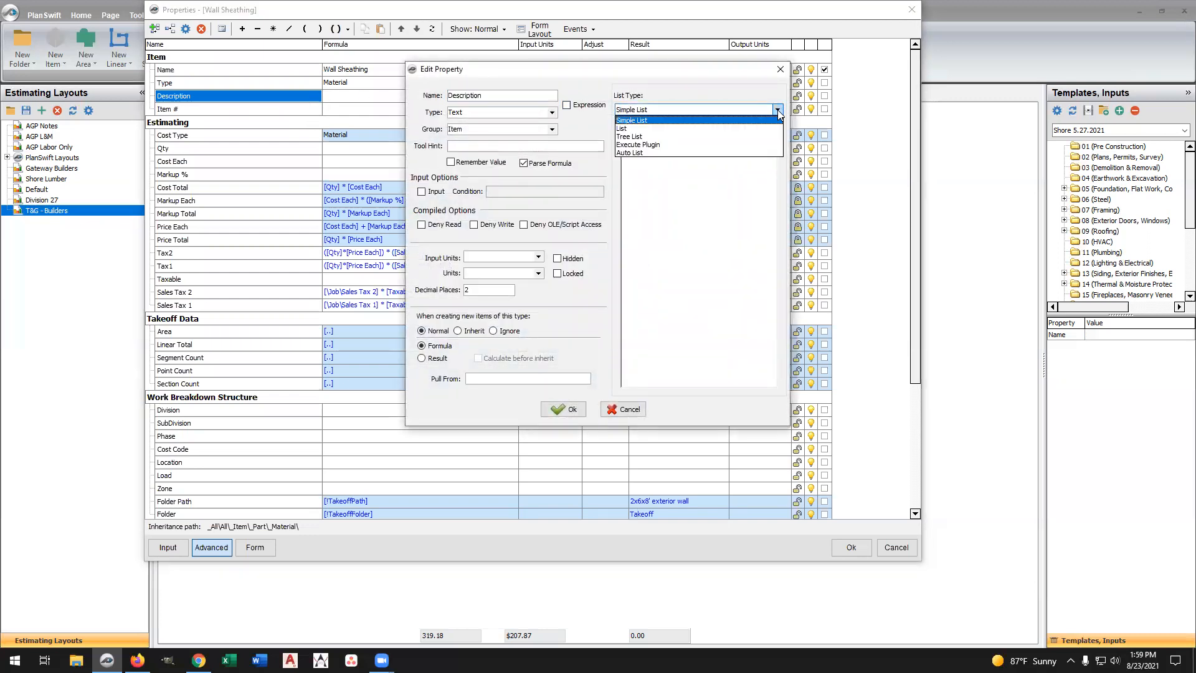
pyautogui.click(651, 129)
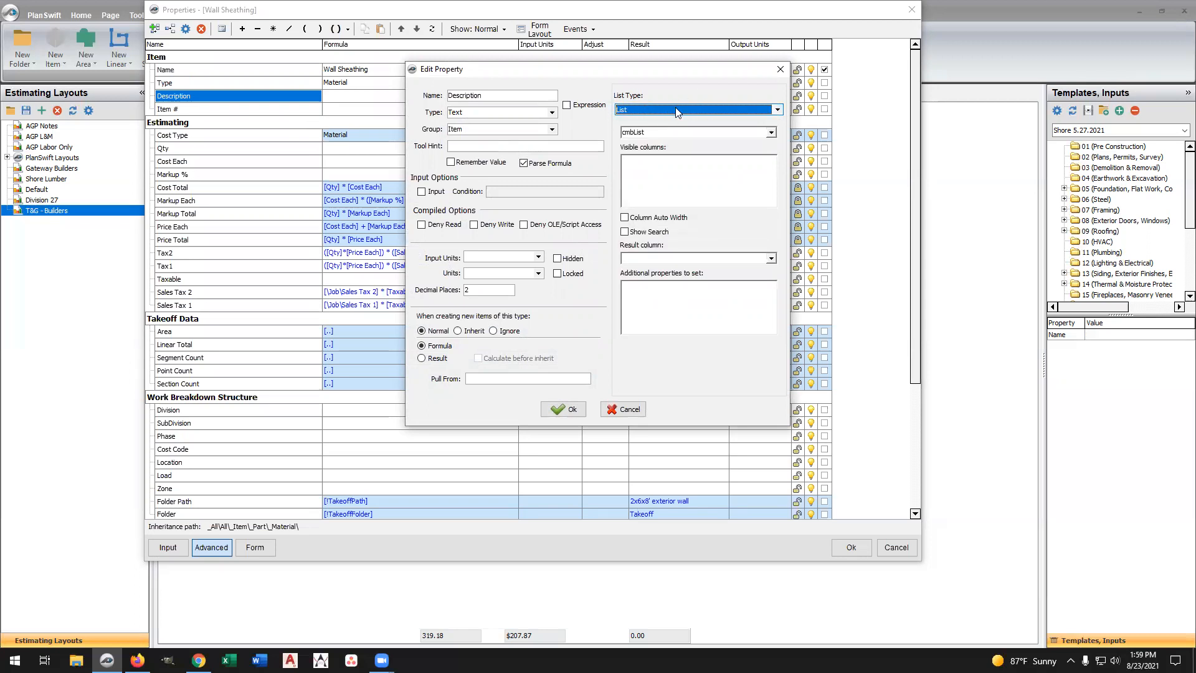
# Choose the Plywood table in the Plywood database as the list source for the Description property
pyautogui.click(772, 133)
pyautogui.scroll(-3, 722, 194)
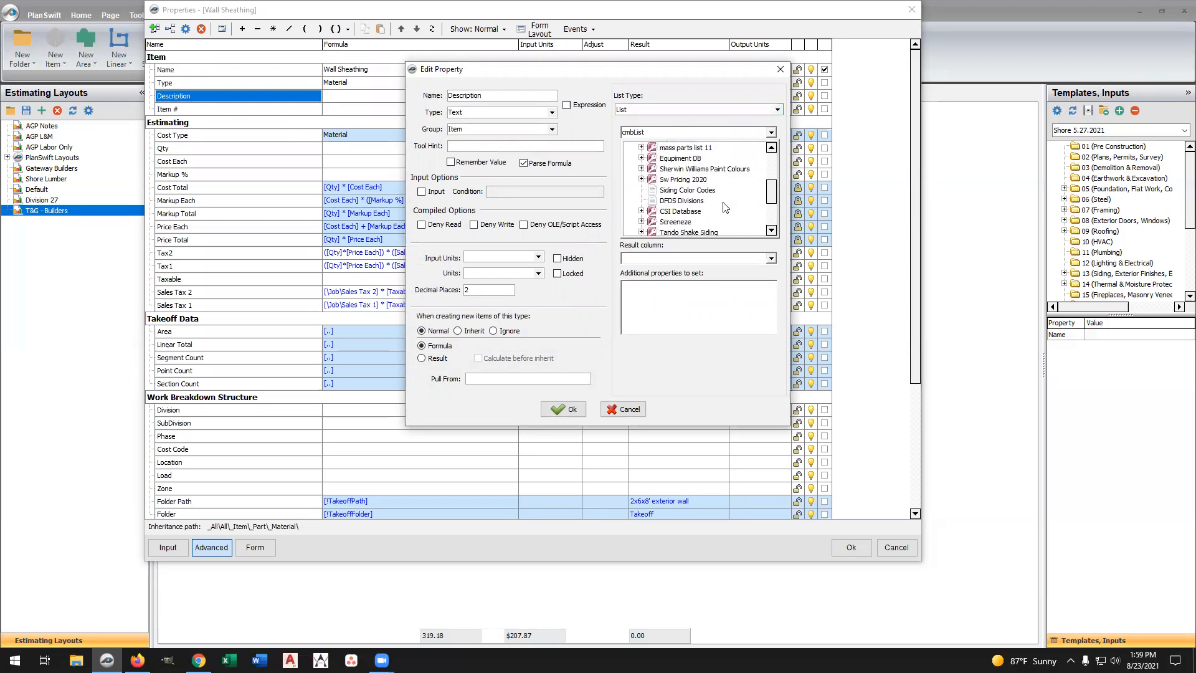
pyautogui.scroll(-3, 724, 207)
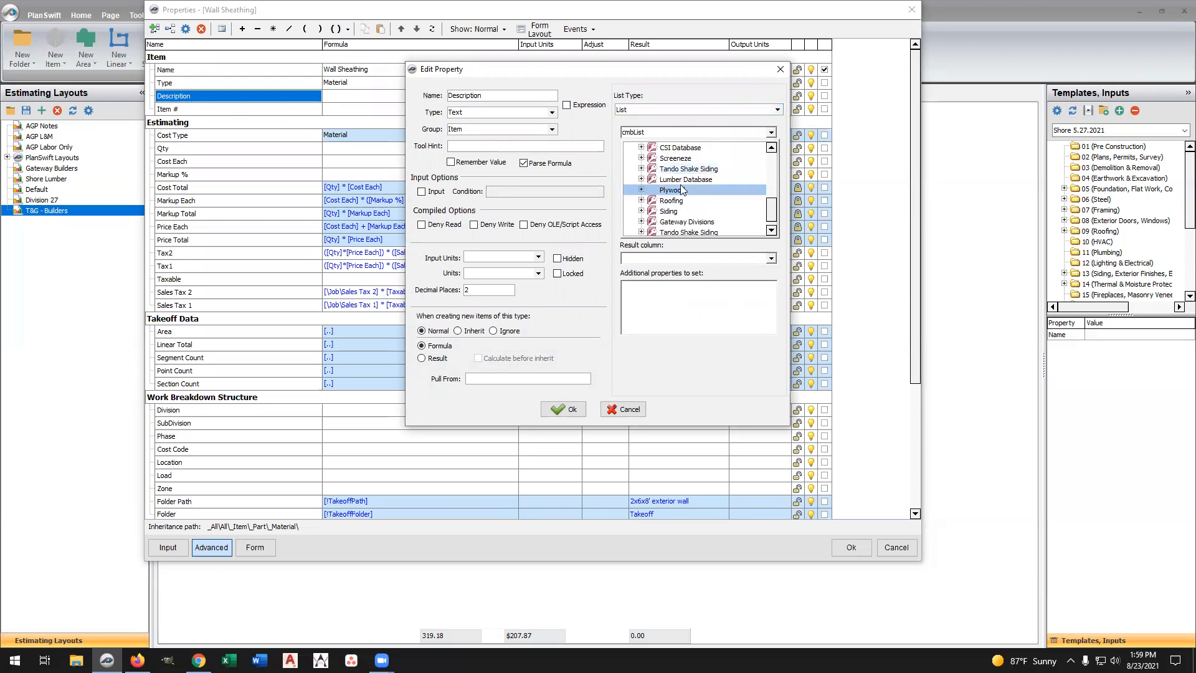
pyautogui.click(642, 180)
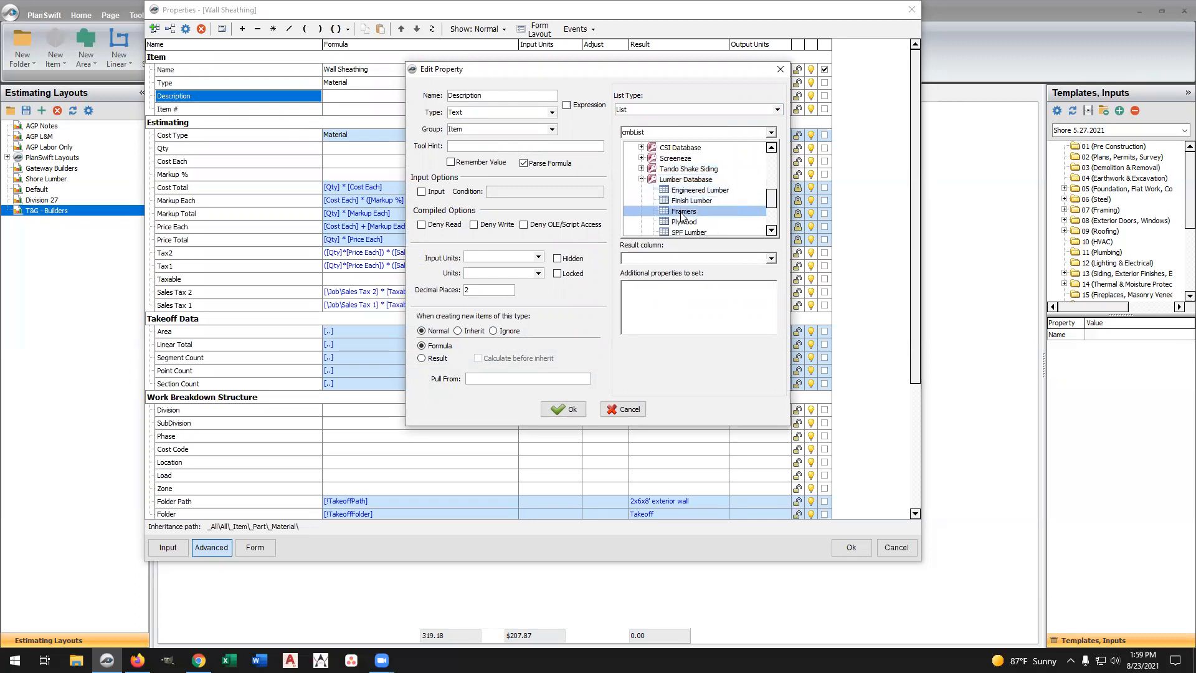
pyautogui.click(641, 179)
pyautogui.click(641, 190)
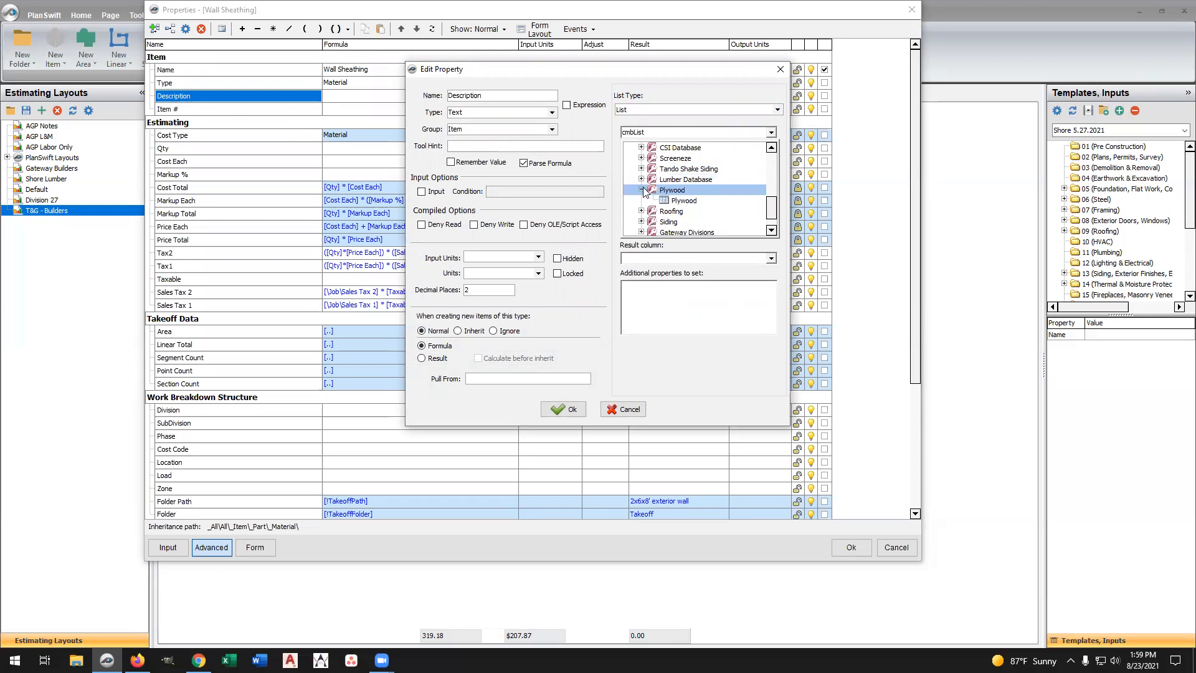
pyautogui.click(679, 201)
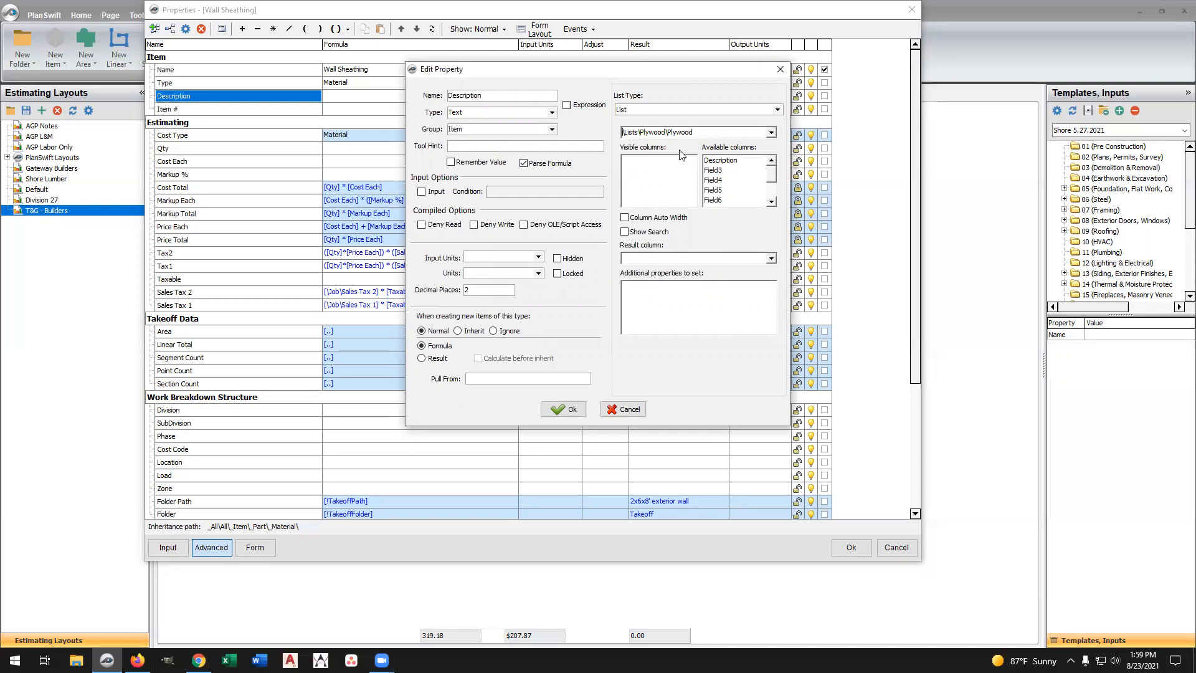
# Add Item # and Description as the list's visible columns
pyautogui.moveTo(770, 177); pyautogui.dragTo(771, 192)
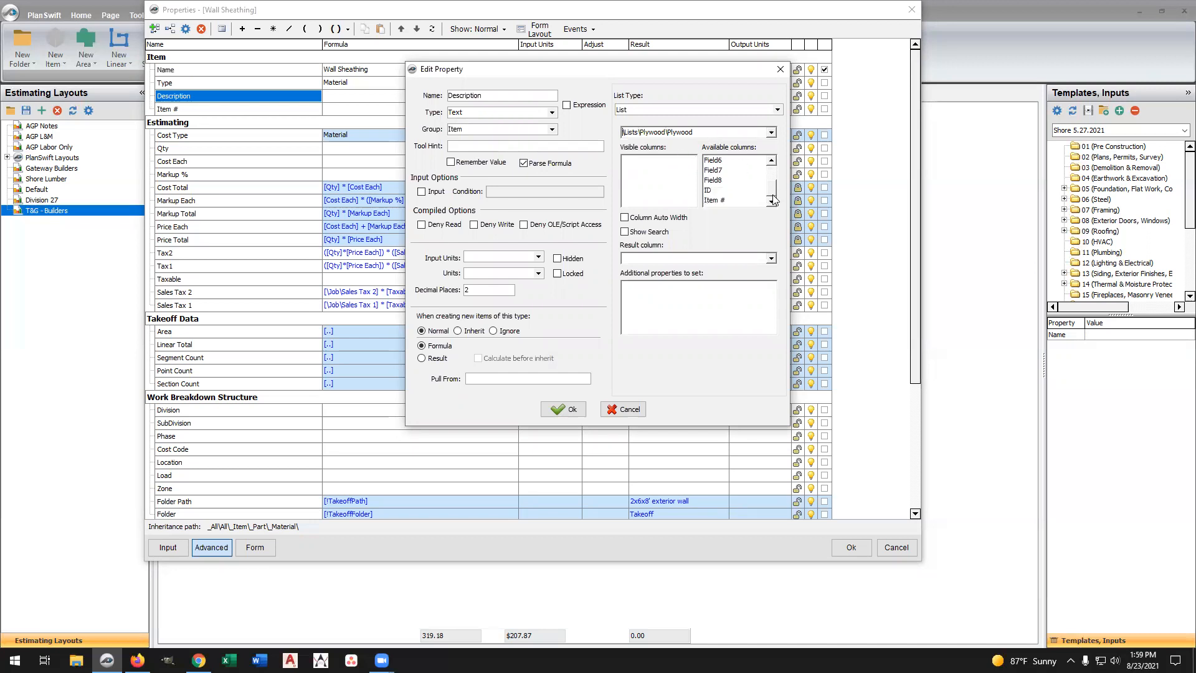
pyautogui.doubleClick(718, 201)
pyautogui.scroll(3, 727, 182)
pyautogui.doubleClick(719, 160)
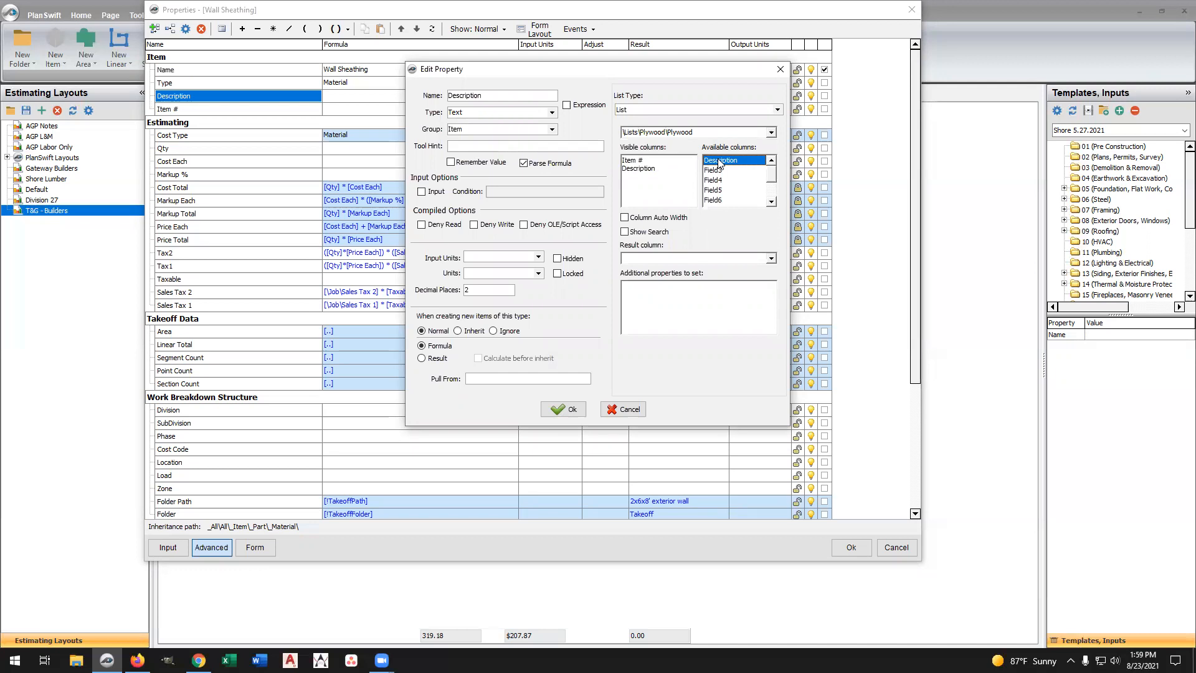
# Enable Column Auto Width and Show Search, and set the result column to Description
pyautogui.click(625, 218)
pyautogui.click(624, 232)
pyautogui.click(771, 259)
pyautogui.click(642, 287)
# Copy the Item # column name into the additional properties to set and accept the property changes
pyautogui.moveTo(647, 161); pyautogui.dragTo(620, 161)
pyautogui.rightClick(628, 161)
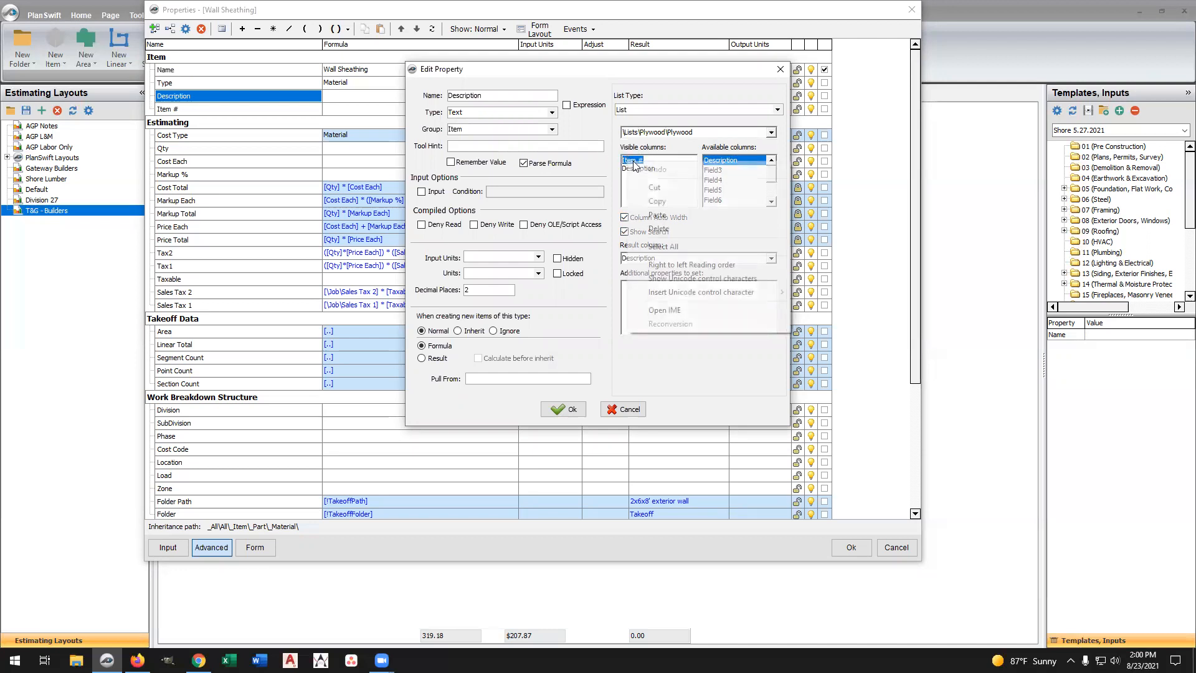
pyautogui.click(655, 201)
pyautogui.click(631, 291)
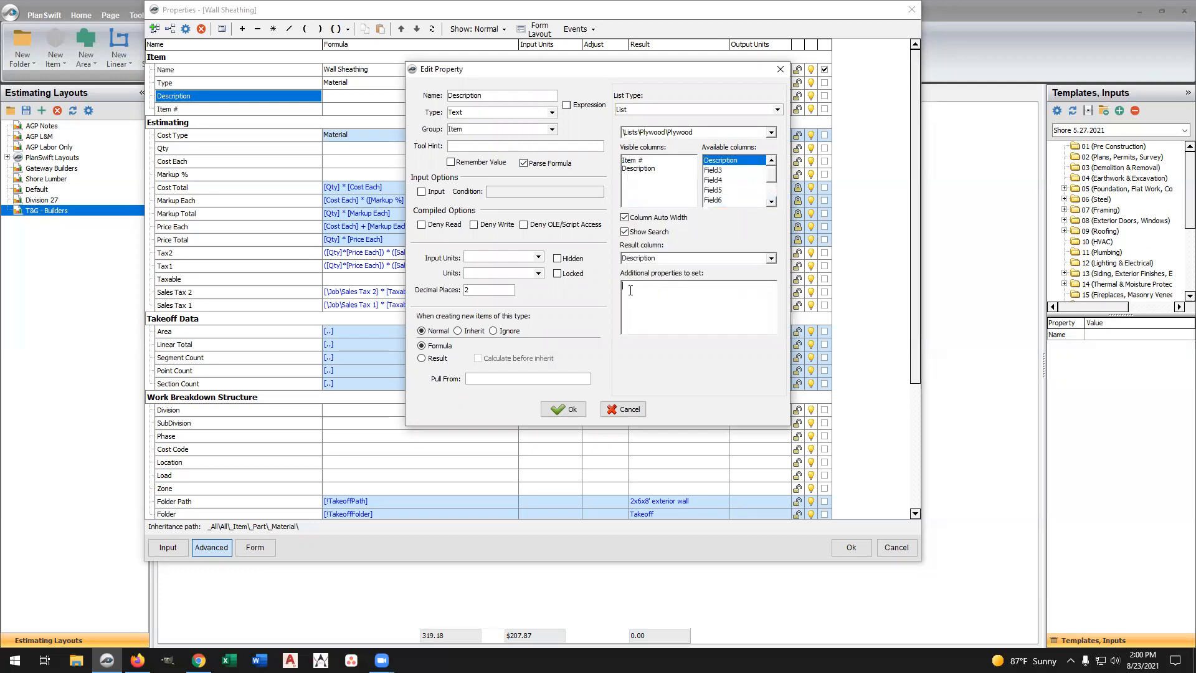
pyautogui.rightClick(630, 289)
pyautogui.click(666, 342)
pyautogui.click(567, 410)
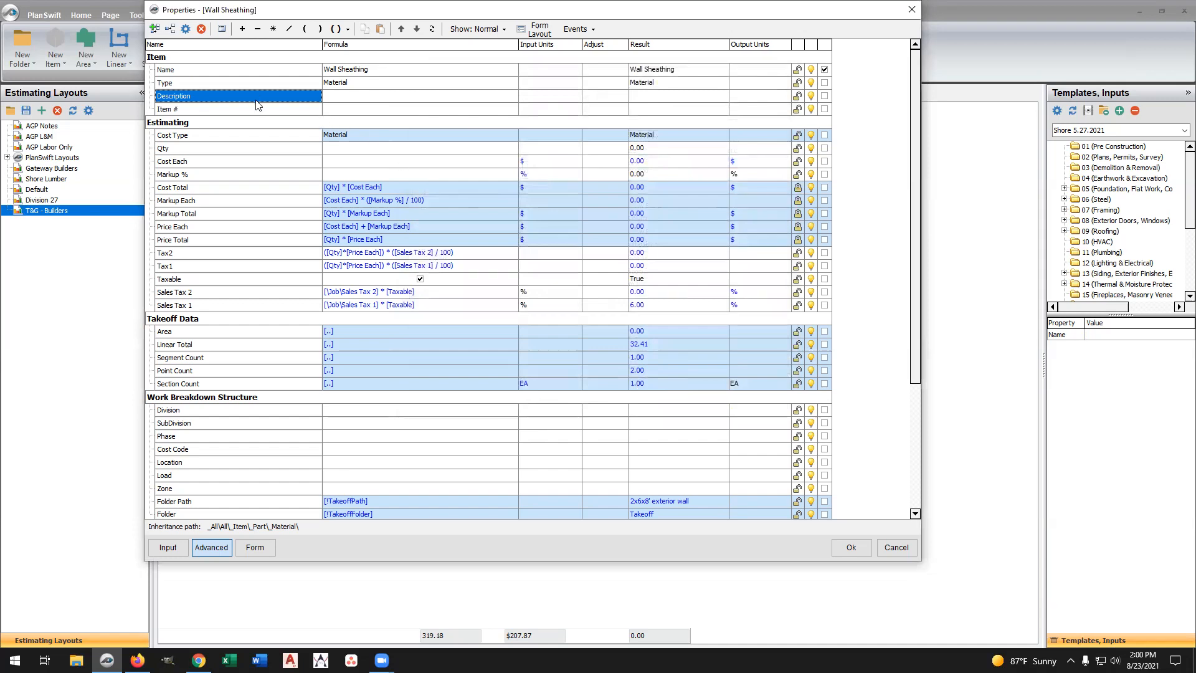
# Search the Wall Sheathing Description list for osb and choose 7/16 OSB PLYWOOD
pyautogui.click(346, 96)
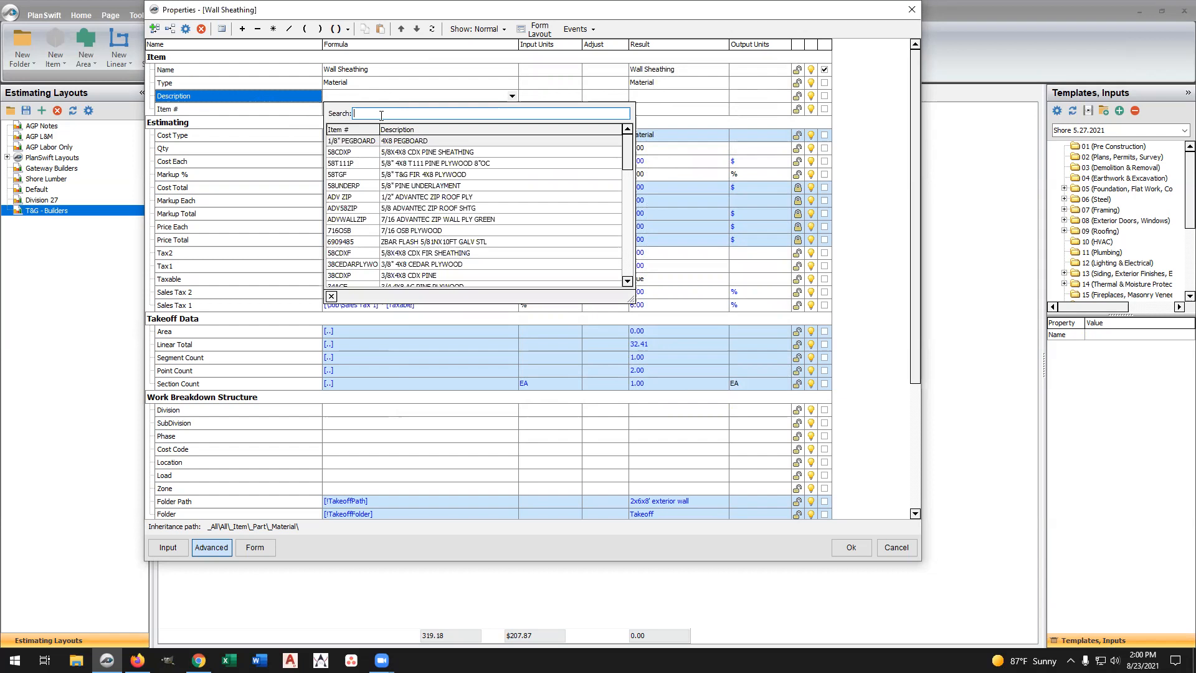
pyautogui.write('osb')
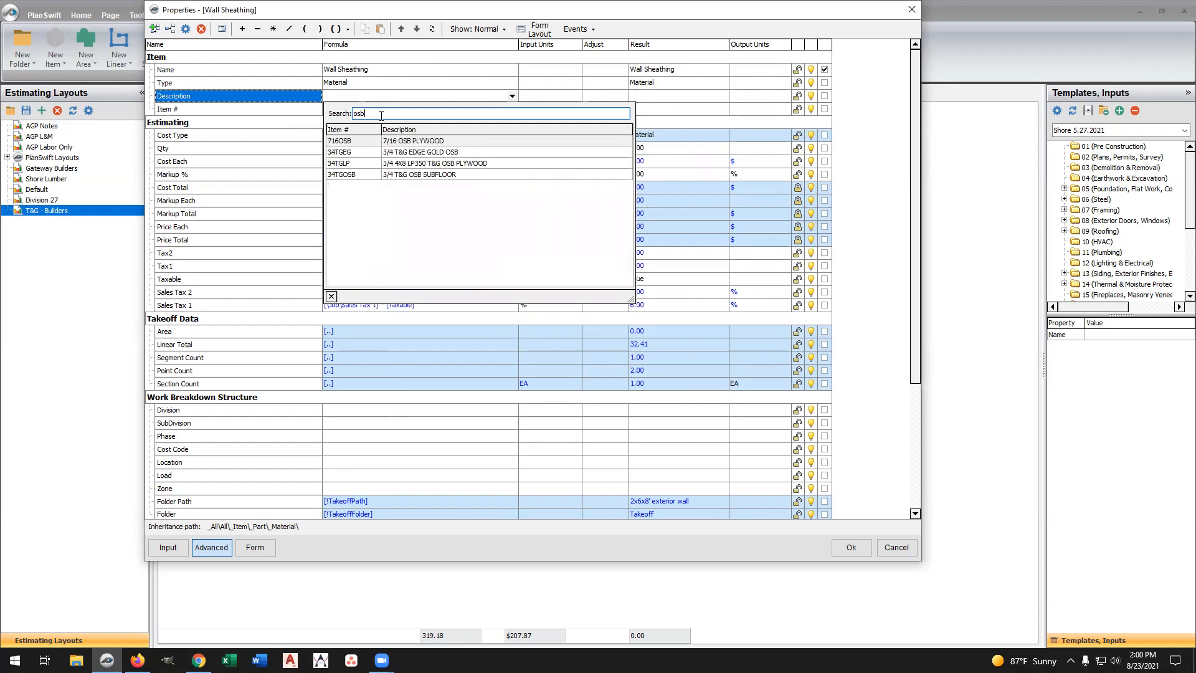
pyautogui.click(414, 142)
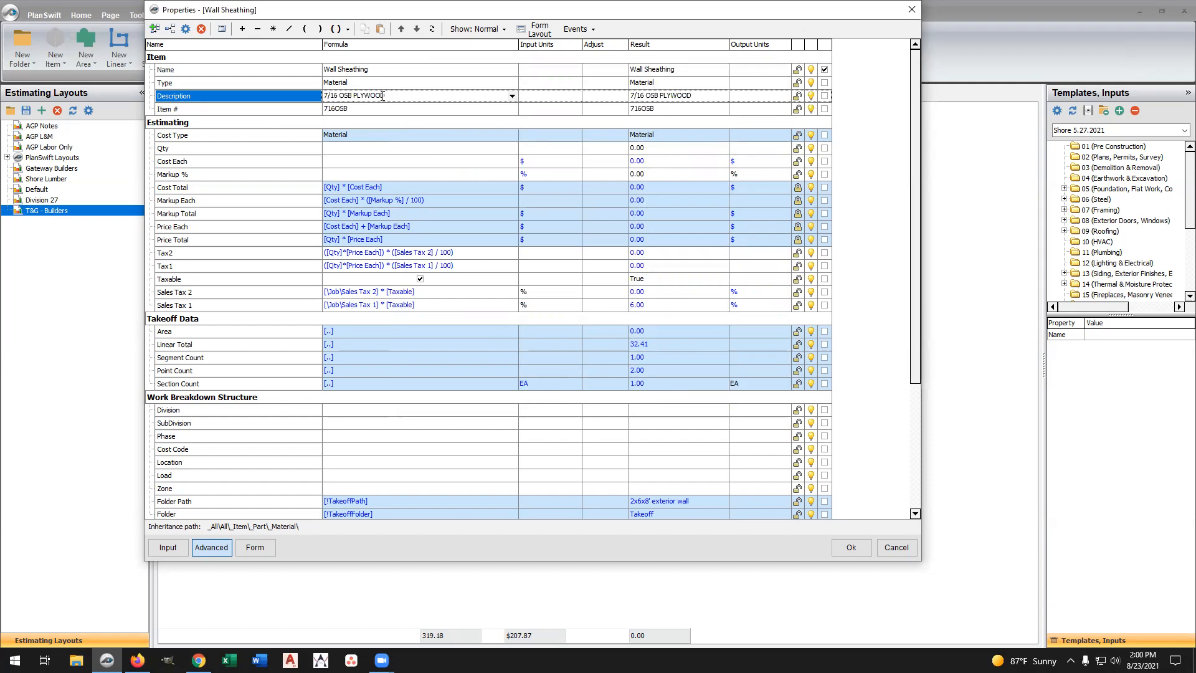
pyautogui.click(335, 150)
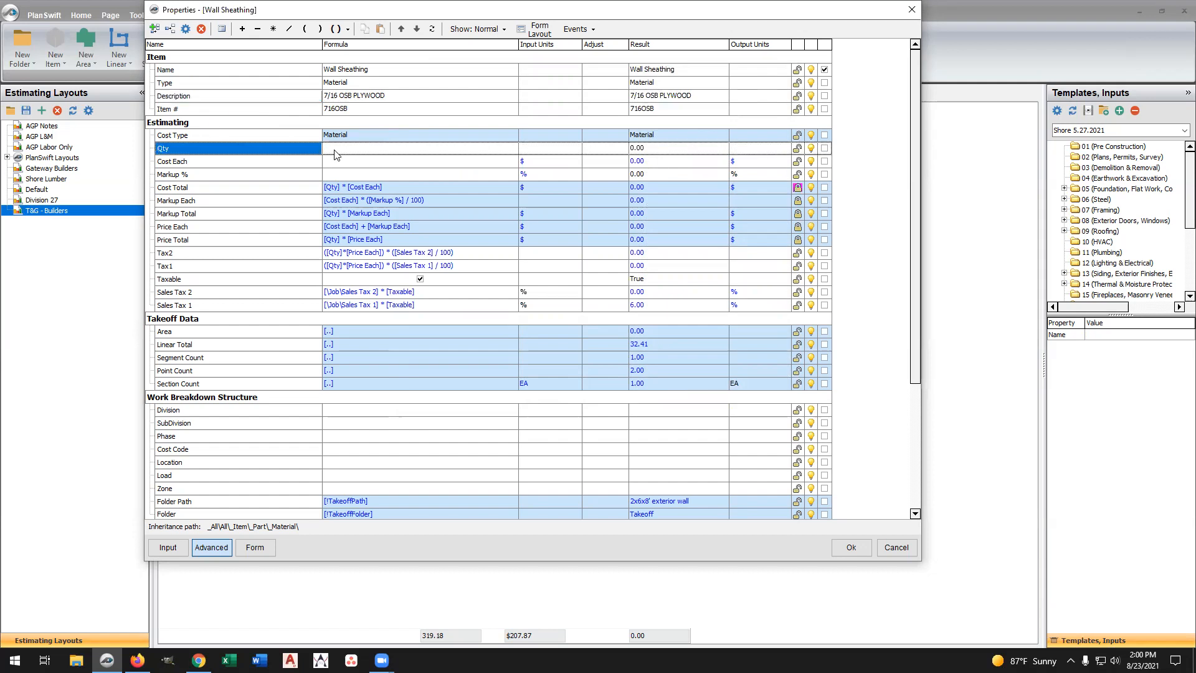
pyautogui.click(308, 151)
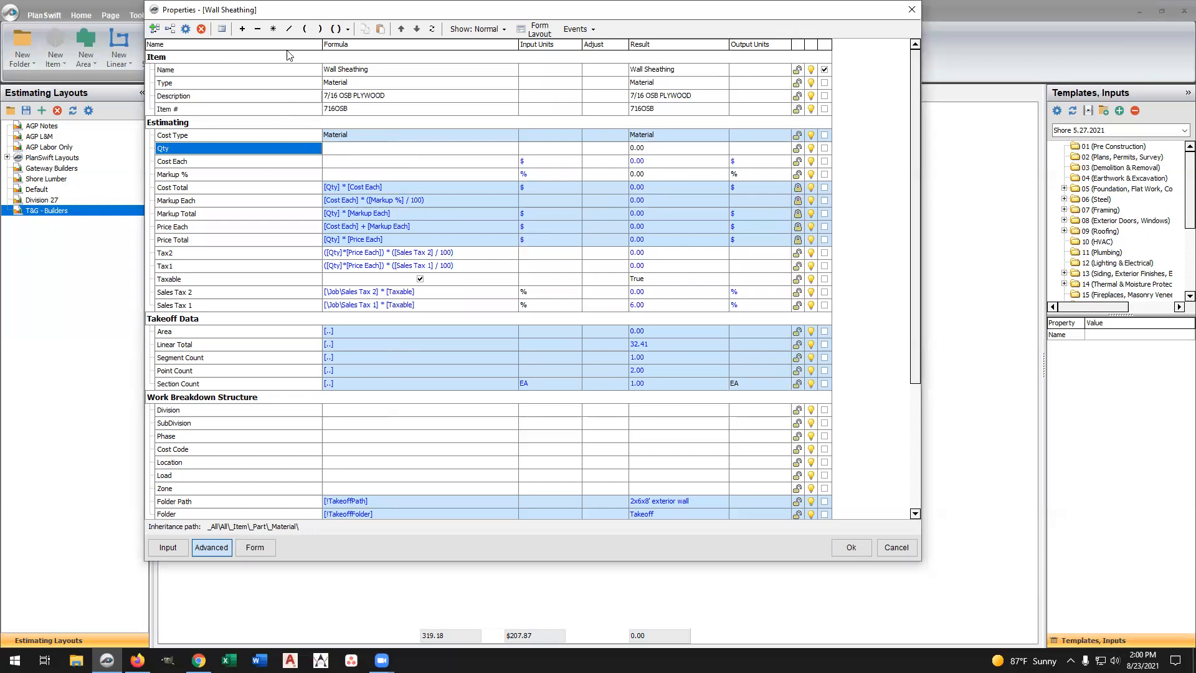
pyautogui.click(222, 29)
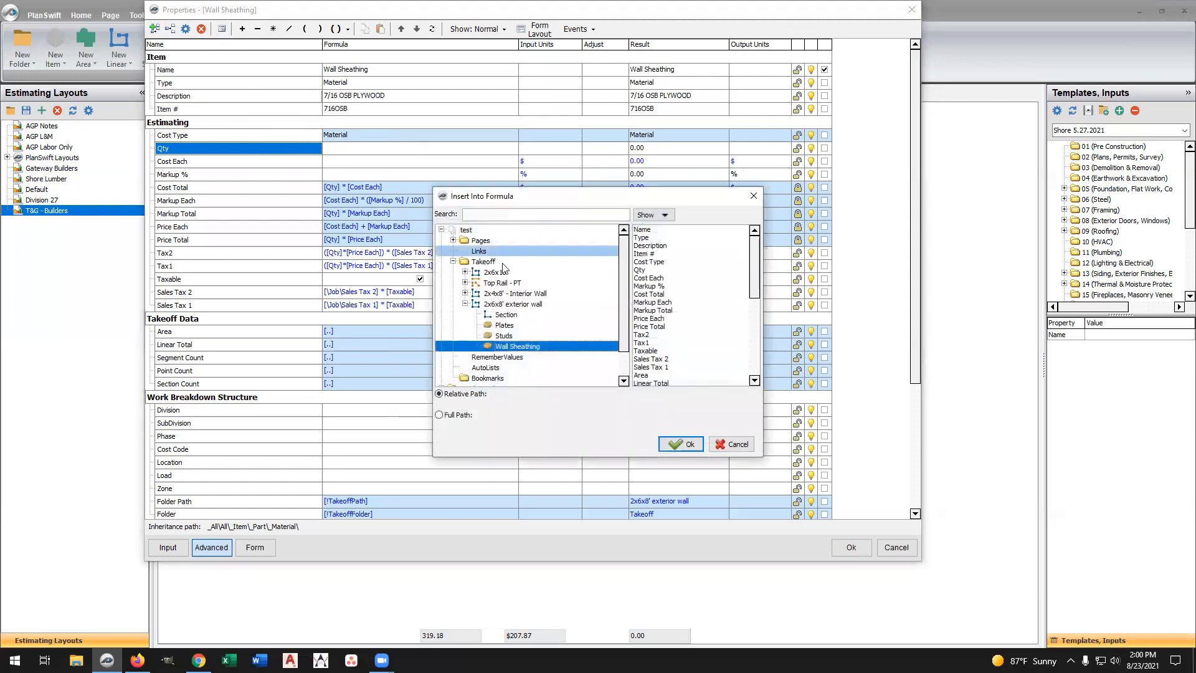
pyautogui.click(731, 444)
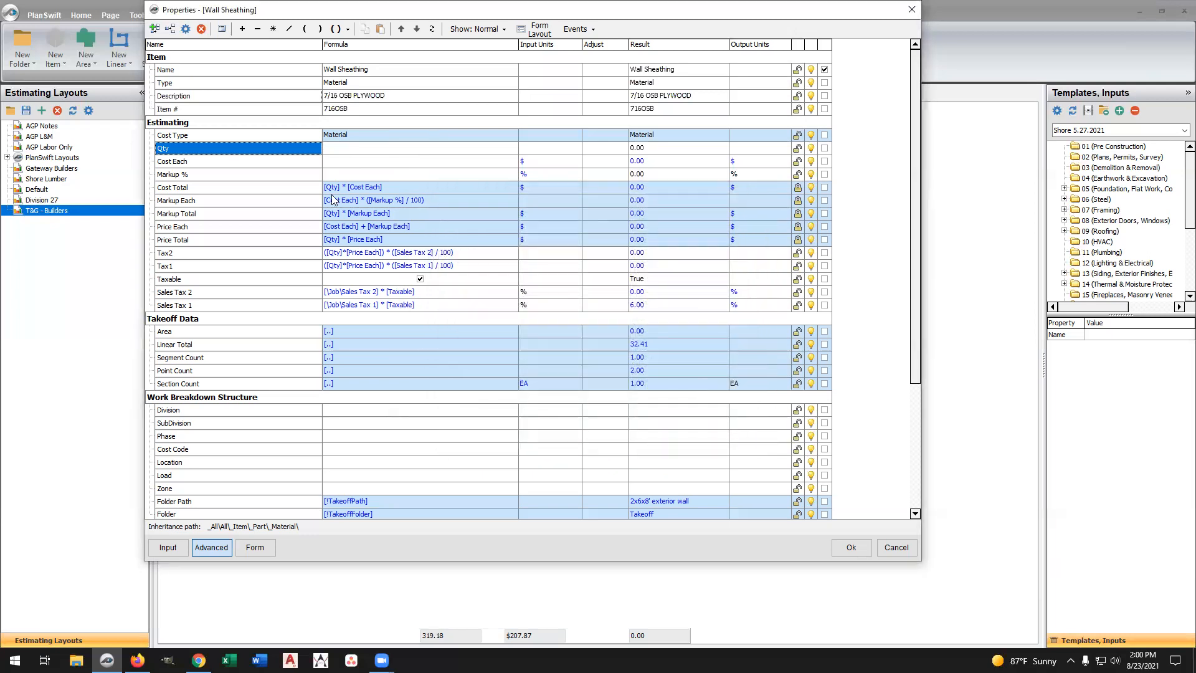
# Insert the Wall Area property of the 2x6x8' exterior wall into the Wall Sheathing Qty formula as a relative path
pyautogui.click(345, 148)
pyautogui.click(222, 30)
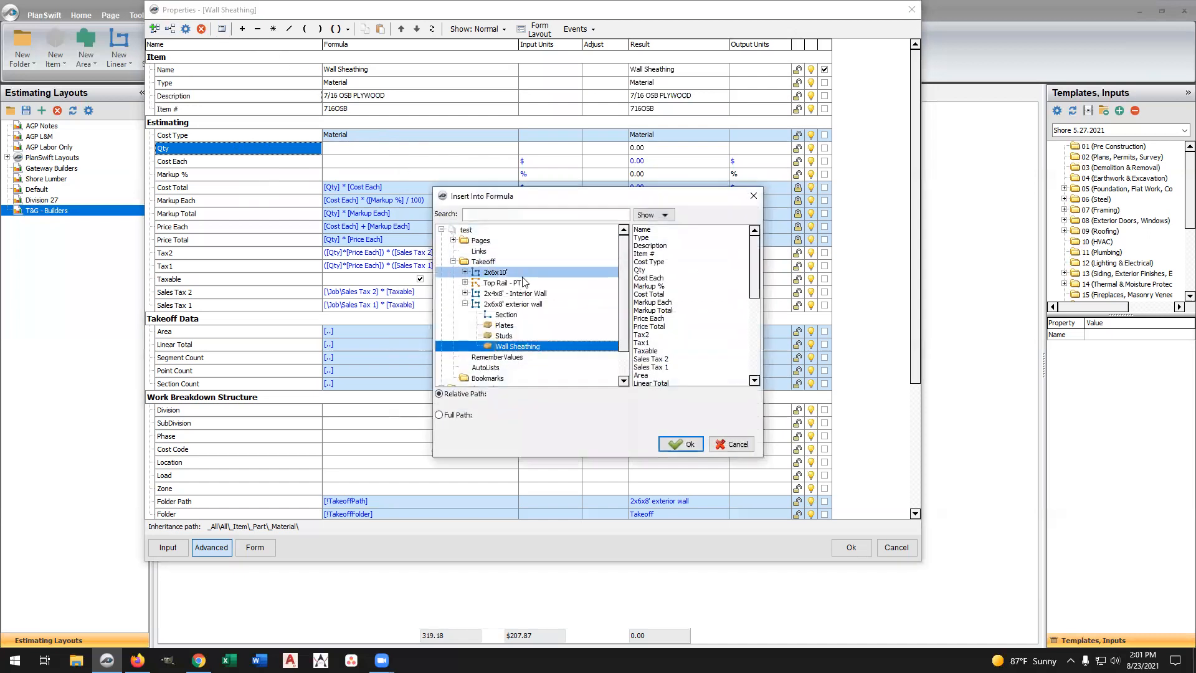
pyautogui.click(498, 305)
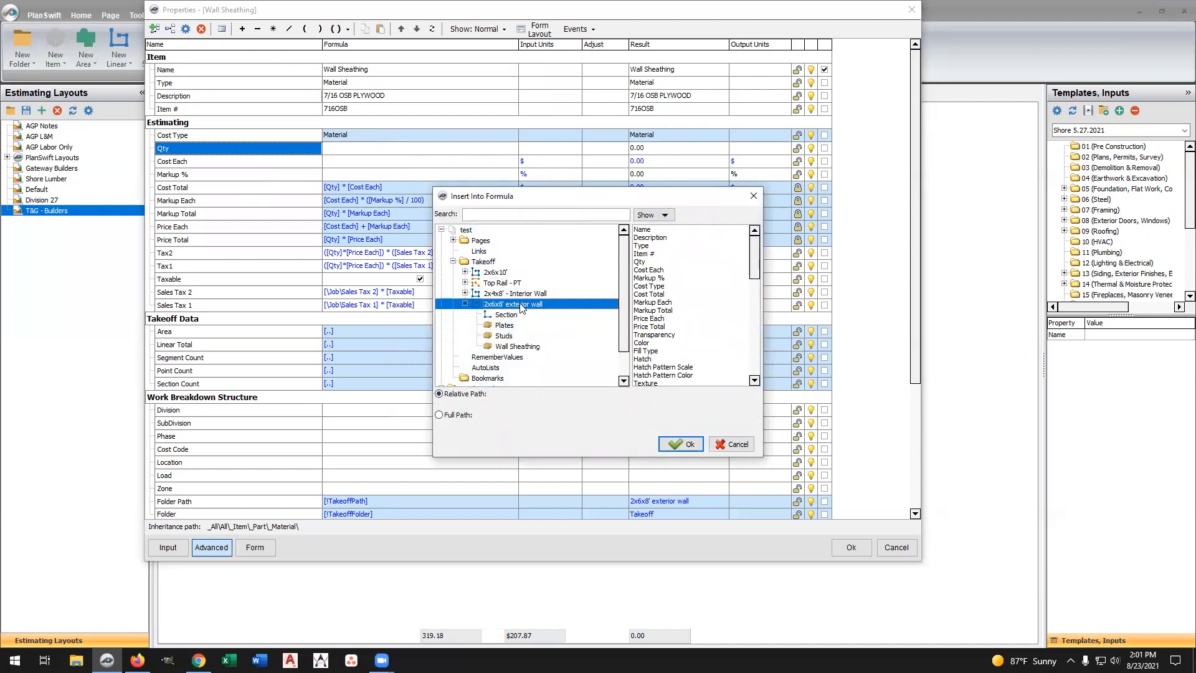
pyautogui.scroll(-3, 669, 310)
pyautogui.scroll(-2, 670, 310)
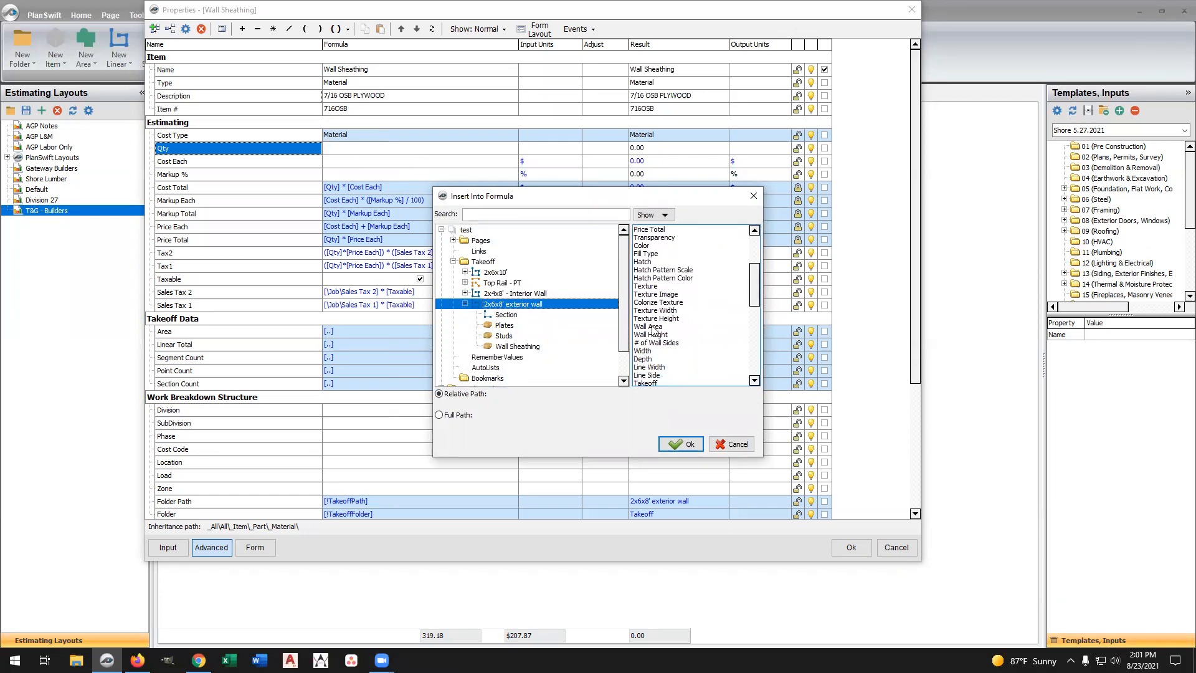
pyautogui.click(649, 326)
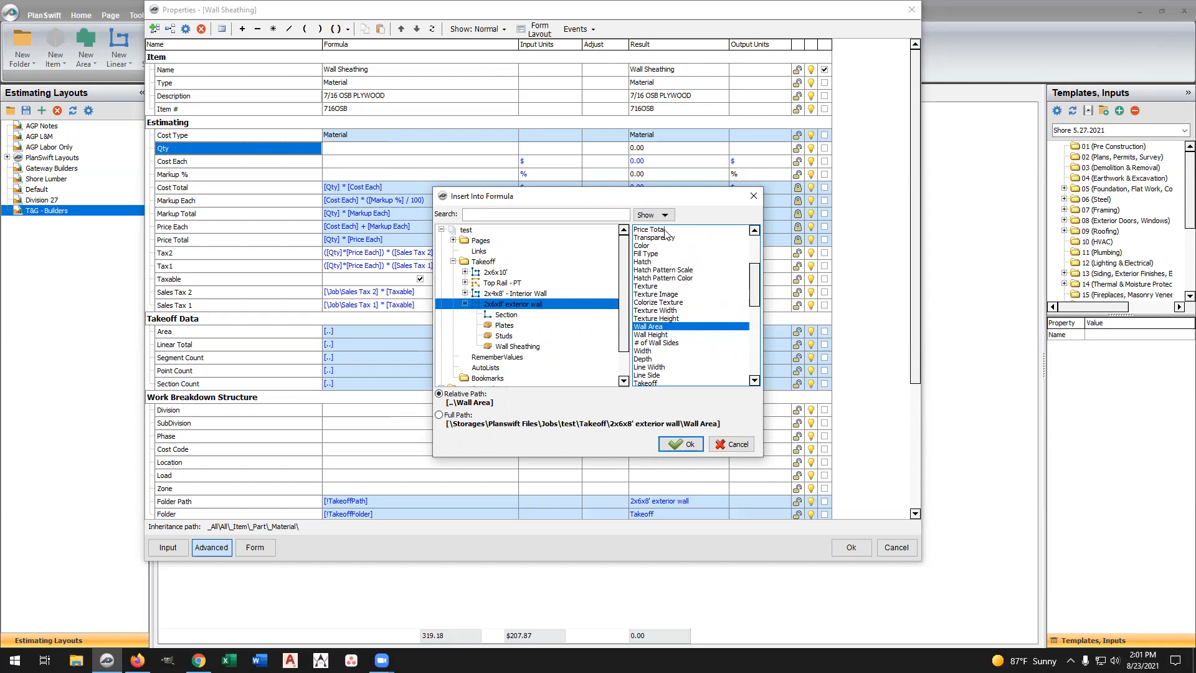
pyautogui.click(649, 336)
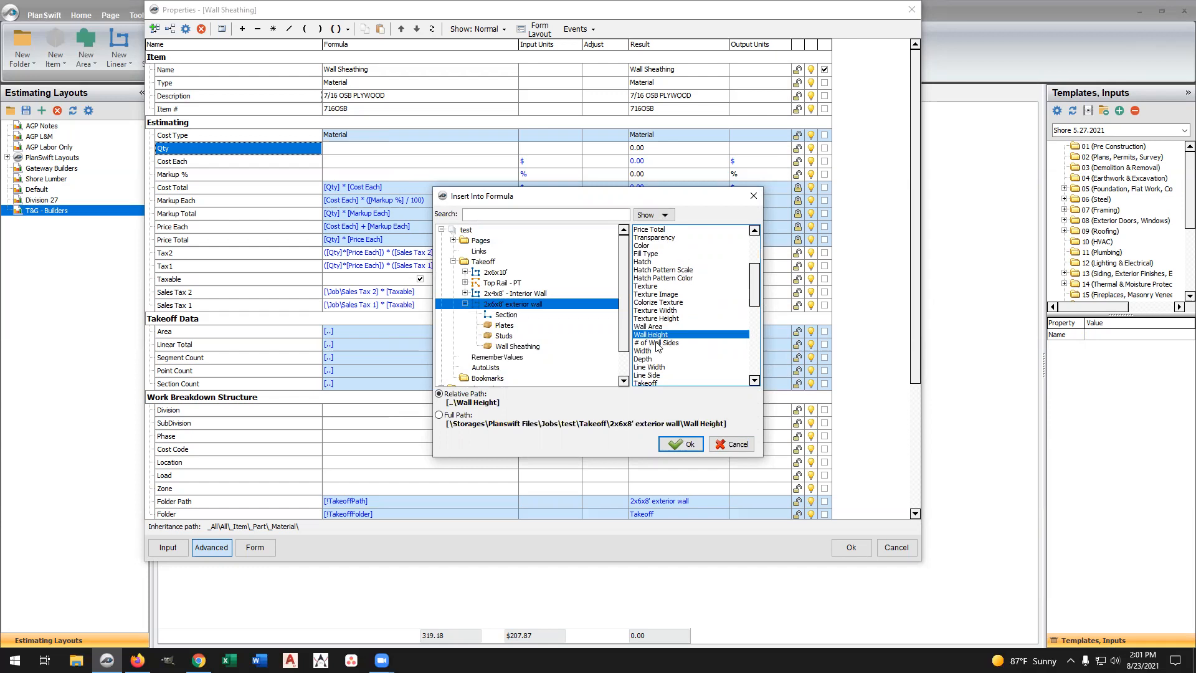
pyautogui.click(656, 344)
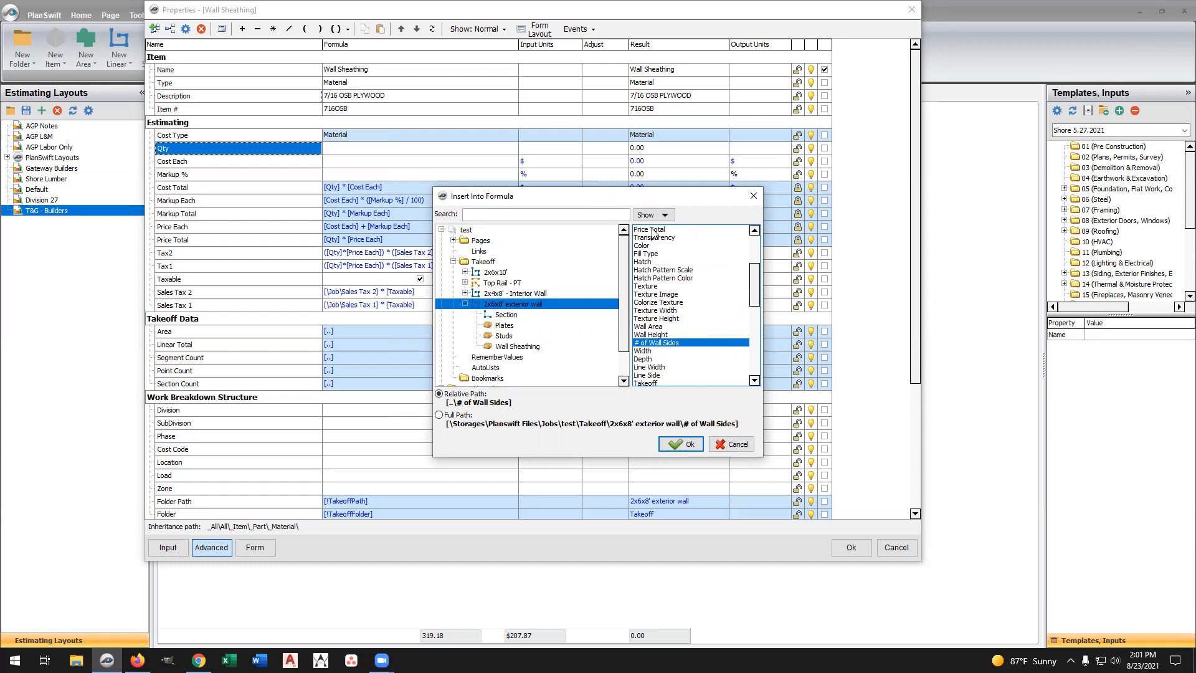
pyautogui.click(647, 327)
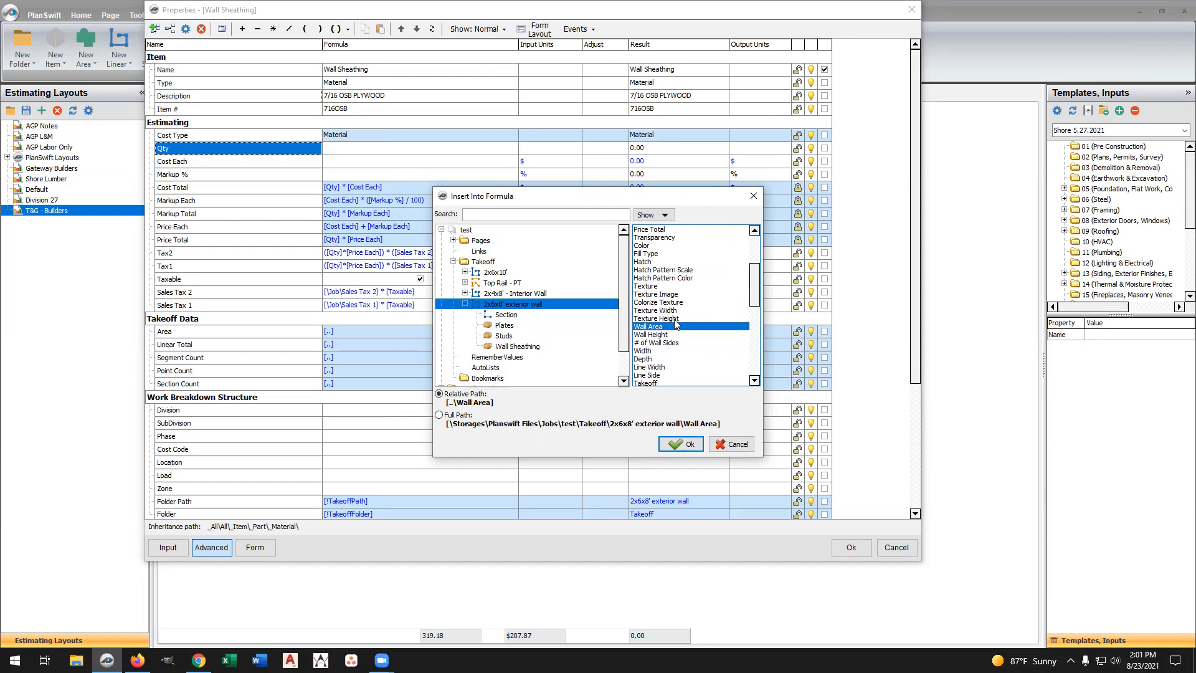
pyautogui.click(682, 444)
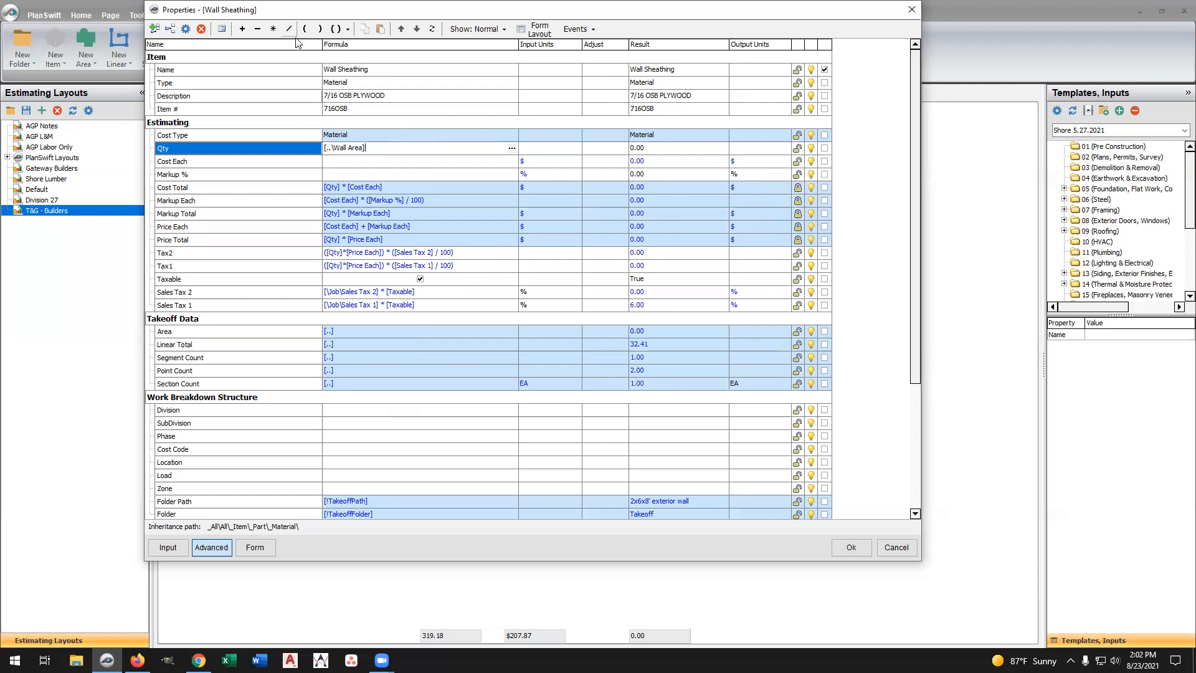
# Divide the wall area in the Qty formula by 32 and wrap it in RoundUp, giving RoundUp([..\Wall Area] / 32)
pyautogui.write('/ 32')
pyautogui.press('Return')
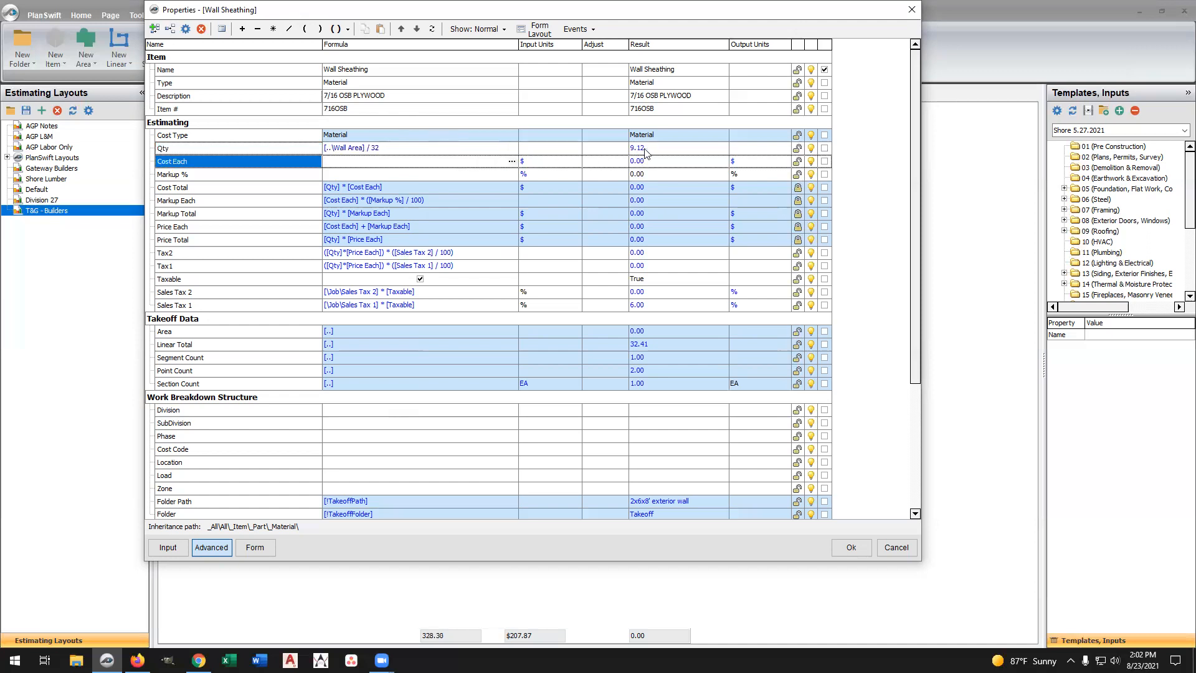
pyautogui.click(433, 151)
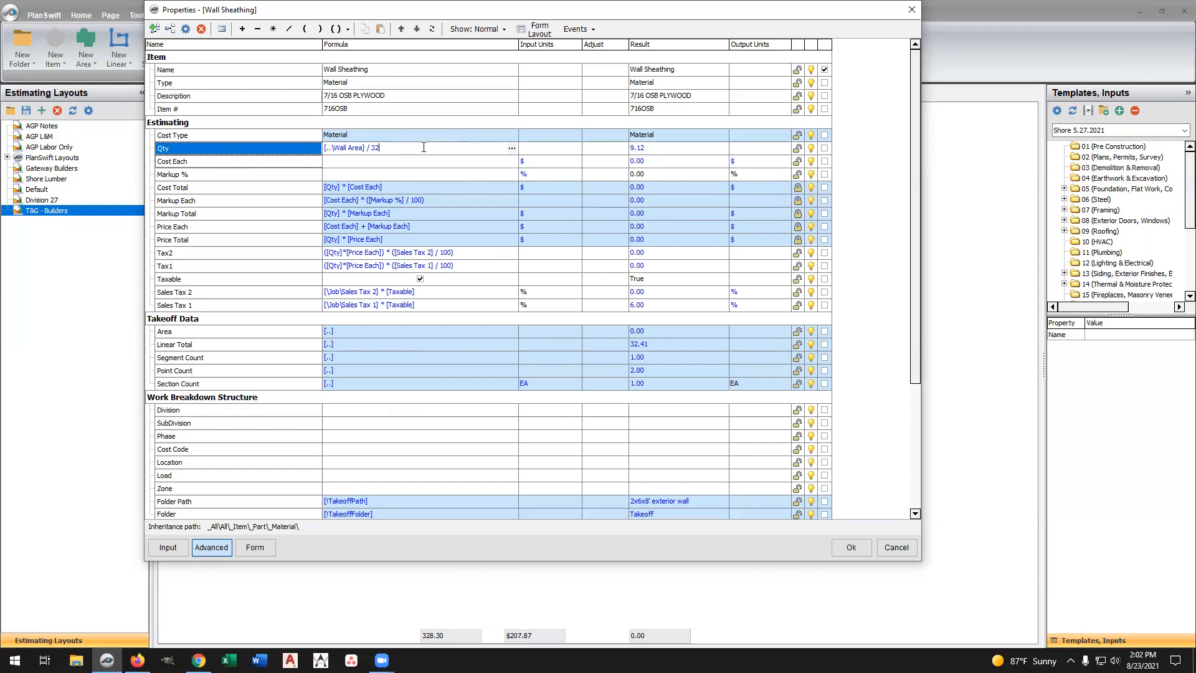
pyautogui.click(348, 30)
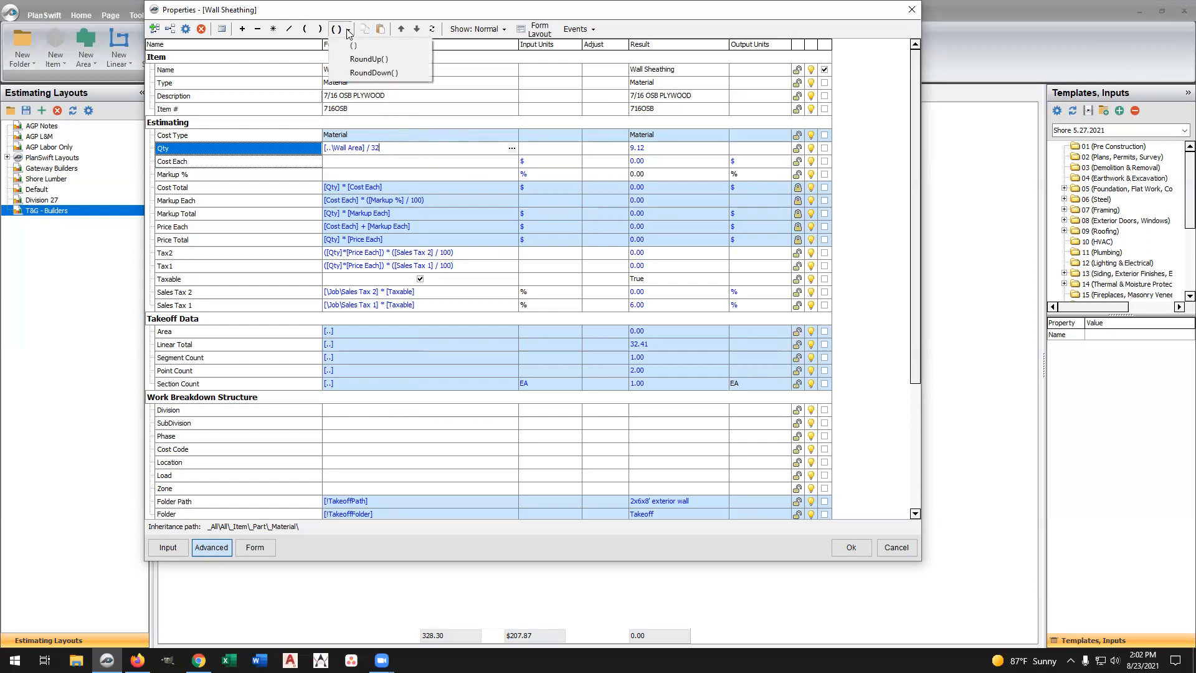
pyautogui.click(369, 59)
# Set the input units of the Wall Sheathing Qty to EA
pyautogui.click(533, 151)
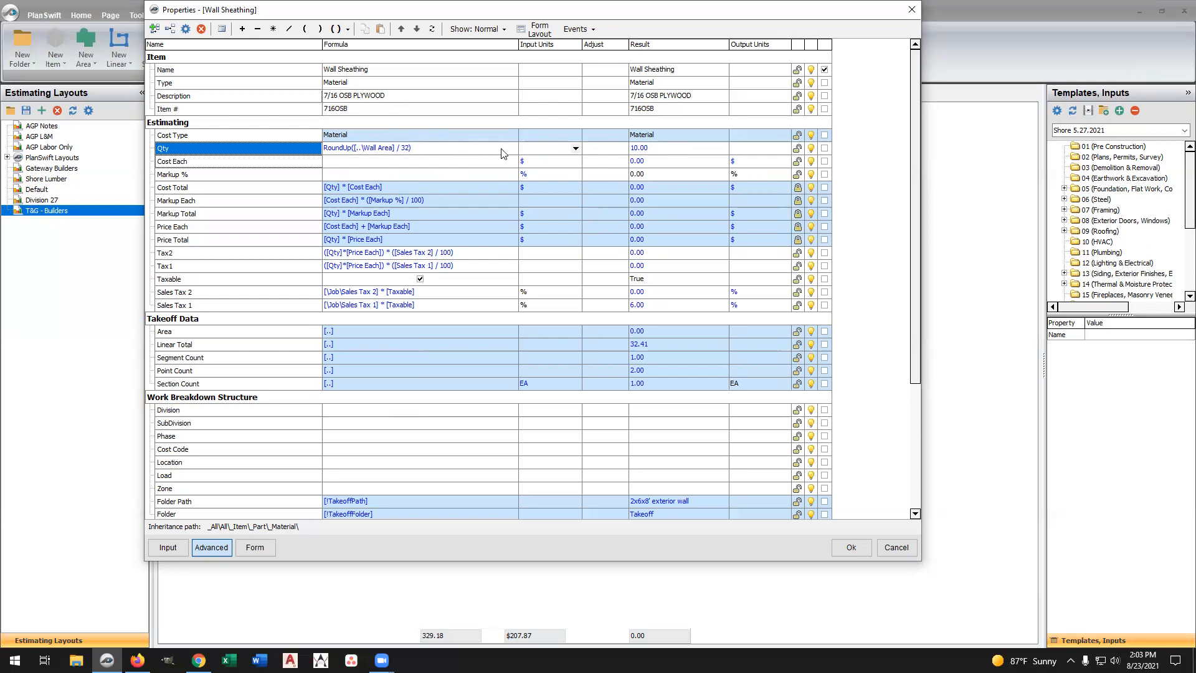
pyautogui.click(575, 148)
pyautogui.scroll(-5, 542, 191)
pyautogui.click(533, 174)
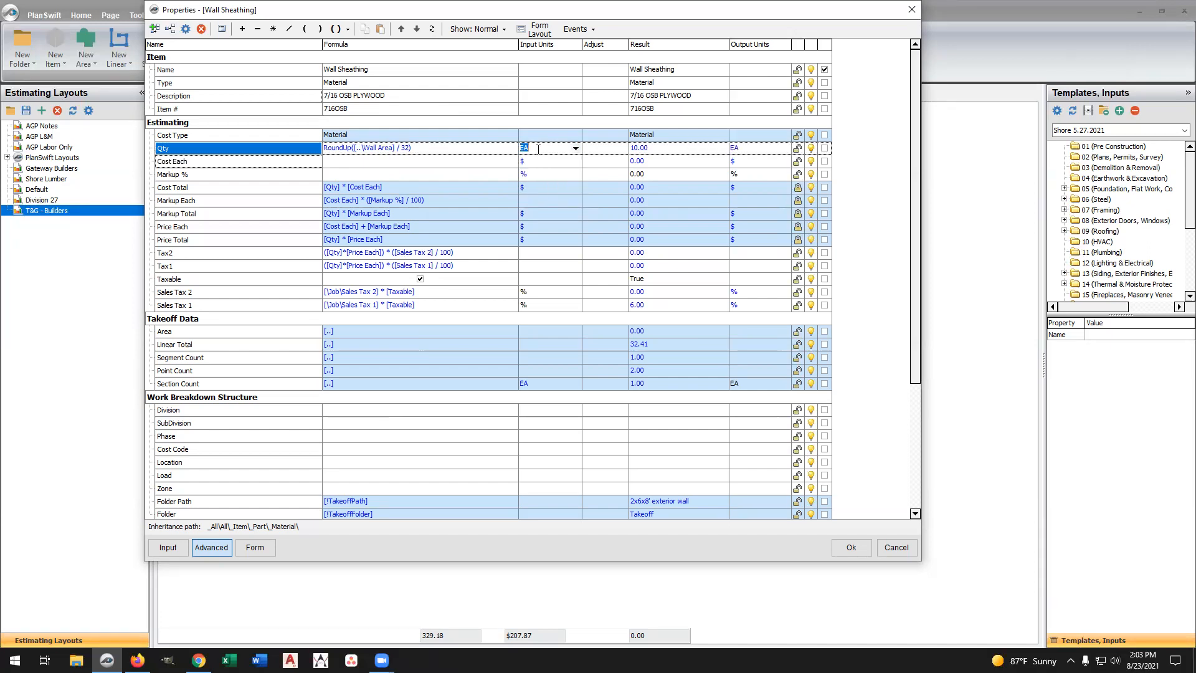
pyautogui.click(495, 153)
pyautogui.click(495, 152)
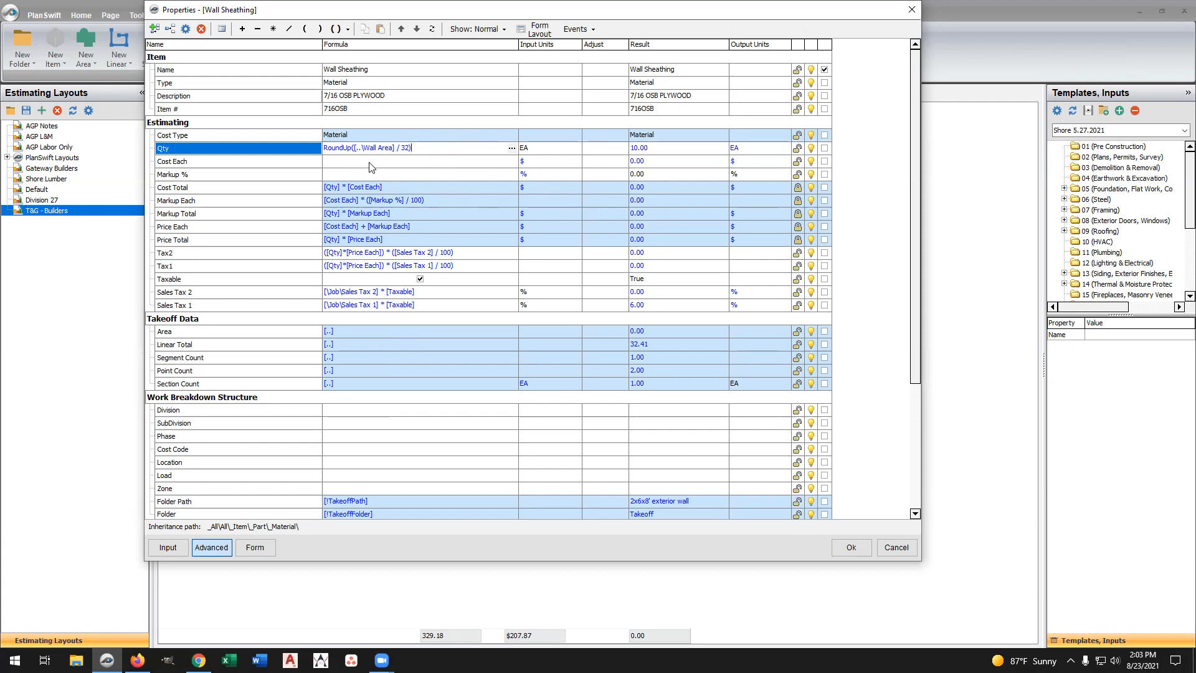
# Set the Wall Sheathing Location formula to [..] so it inherits from the parent wall
pyautogui.scroll(-3, 477, 164)
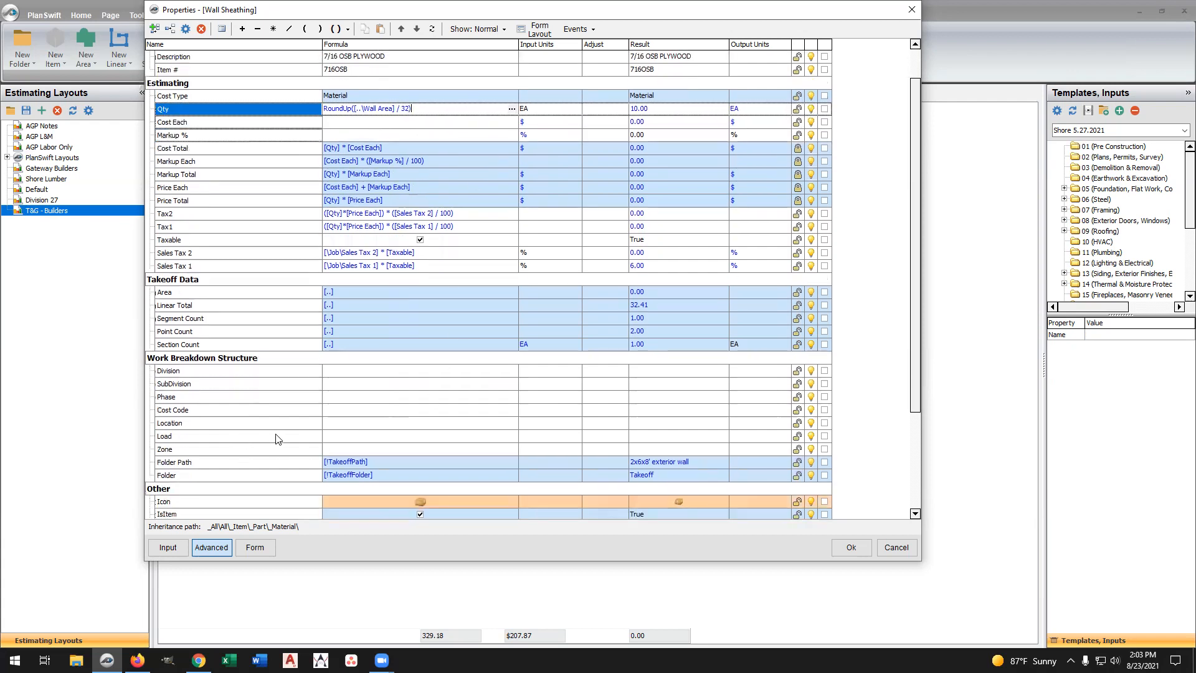
pyautogui.click(330, 423)
pyautogui.click(330, 424)
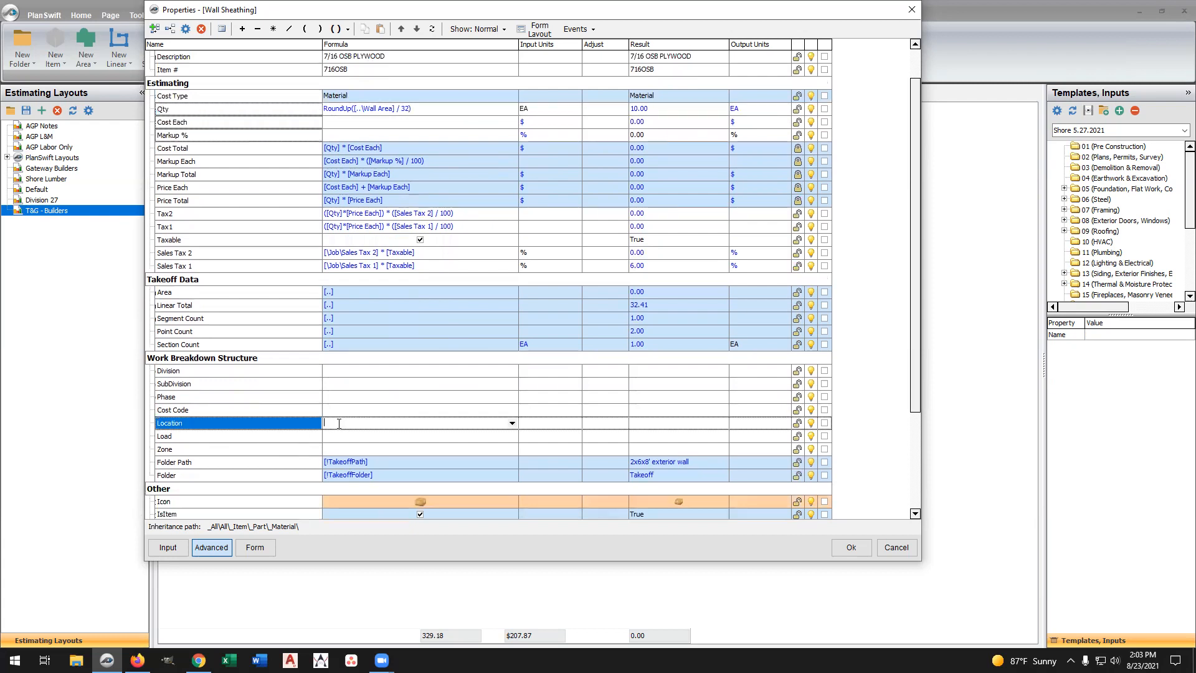
pyautogui.click(340, 424)
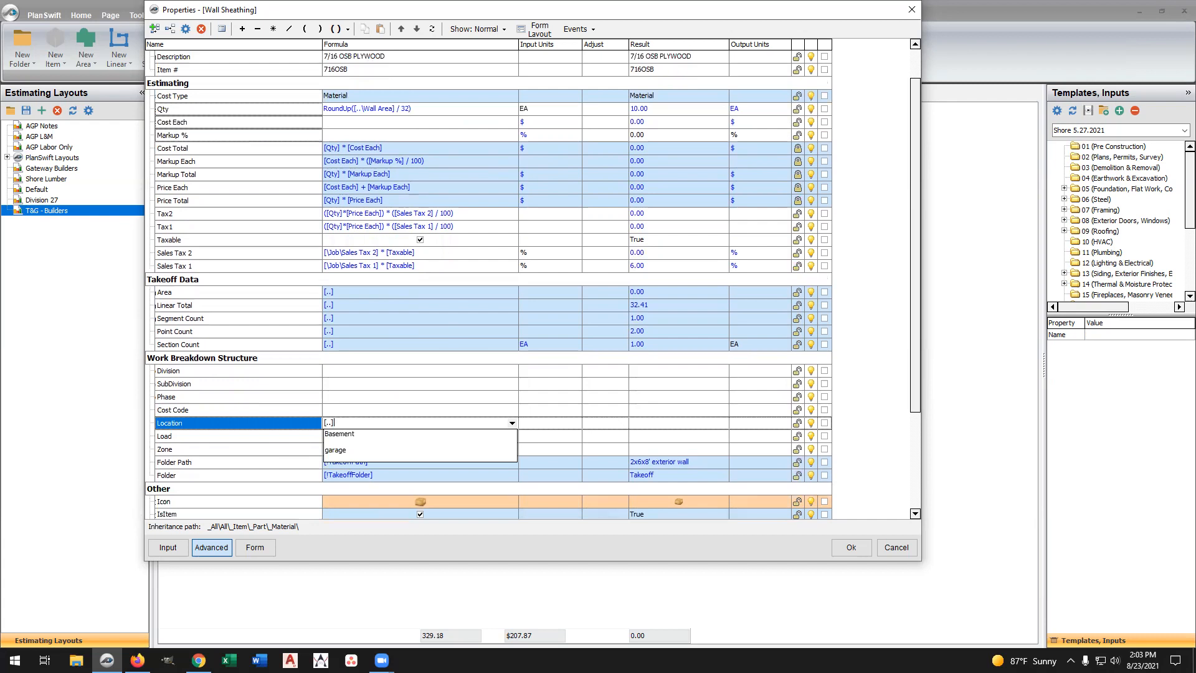
pyautogui.click(357, 411)
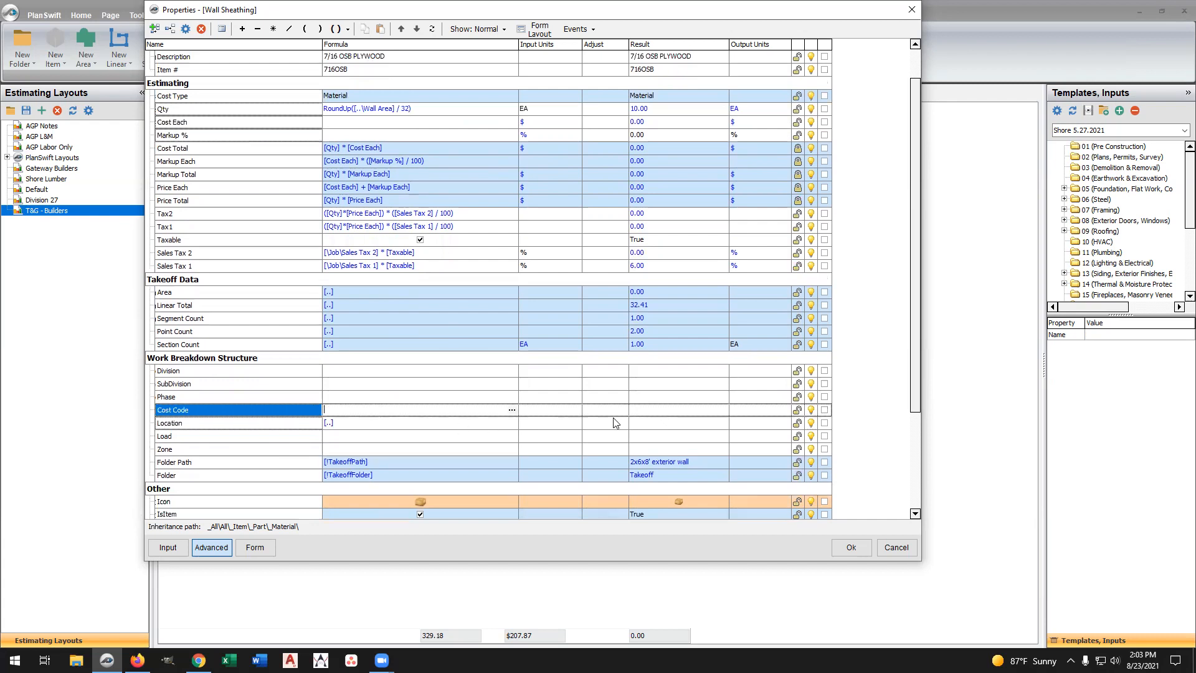
# Make the Description of Wall Sheathing an input property and save the item's properties
pyautogui.click(392, 423)
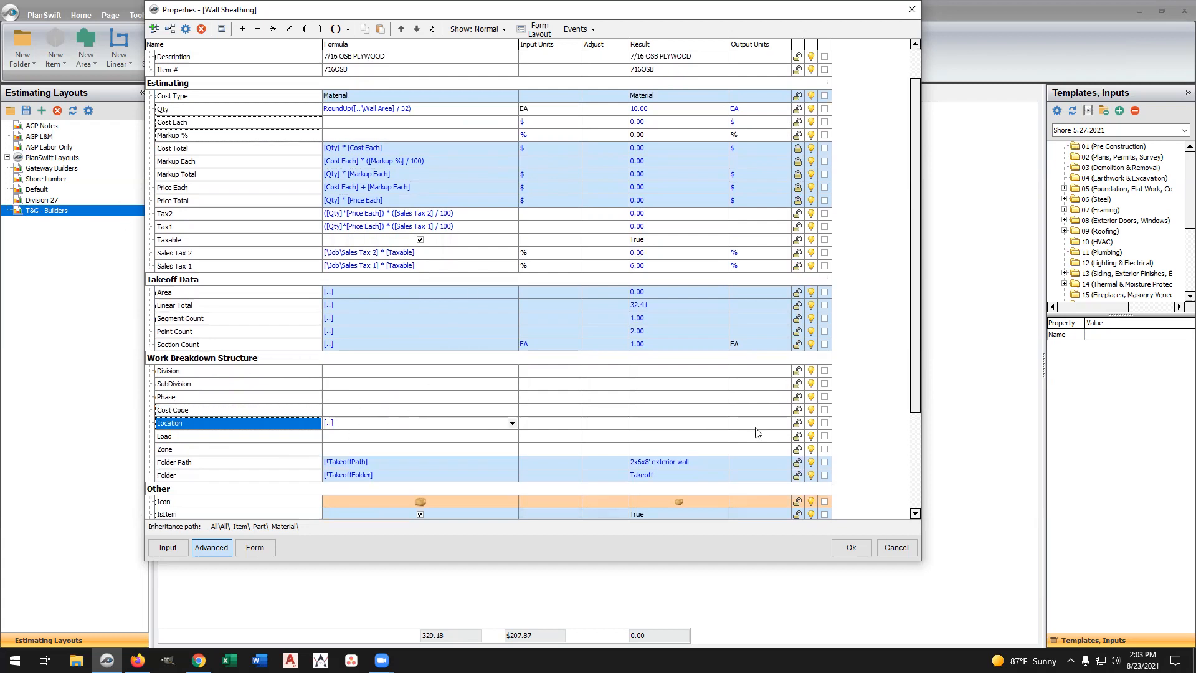
pyautogui.scroll(1, 412, 198)
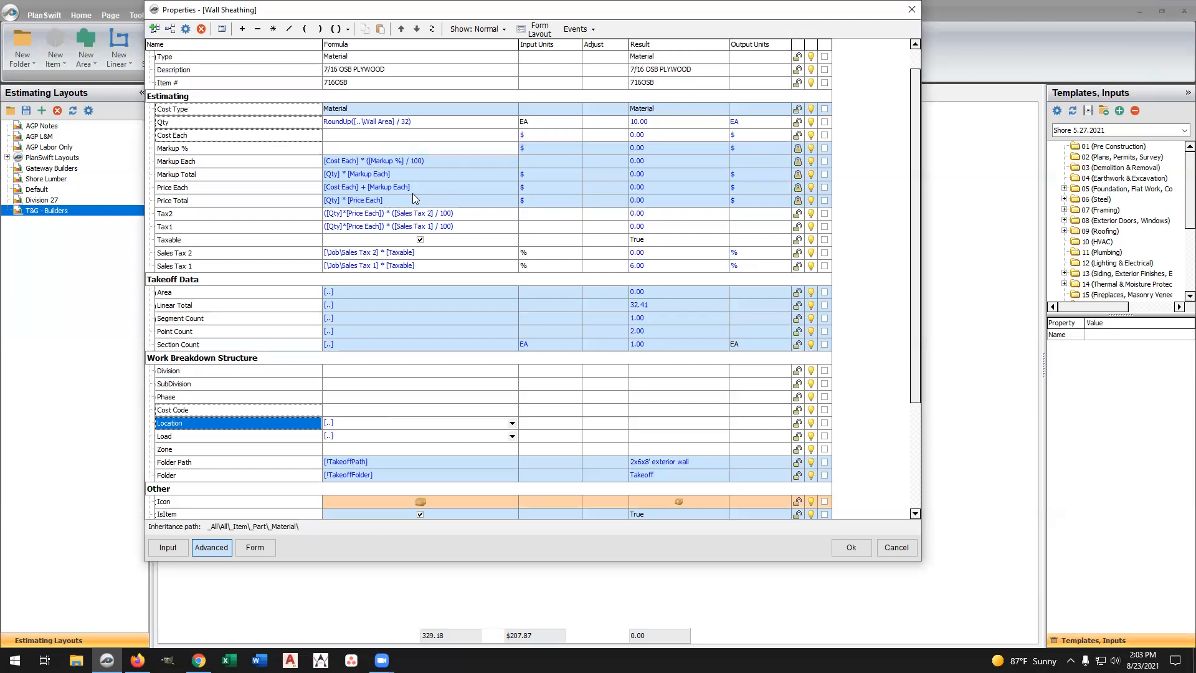
pyautogui.scroll(2, 412, 198)
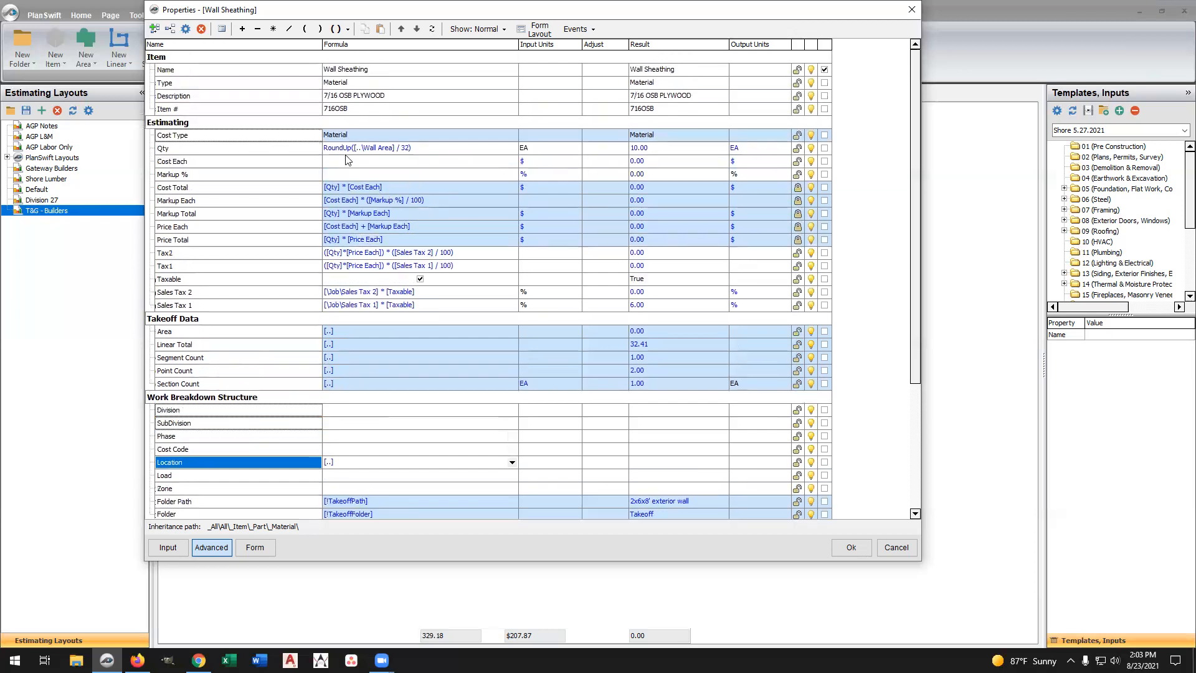
pyautogui.click(823, 95)
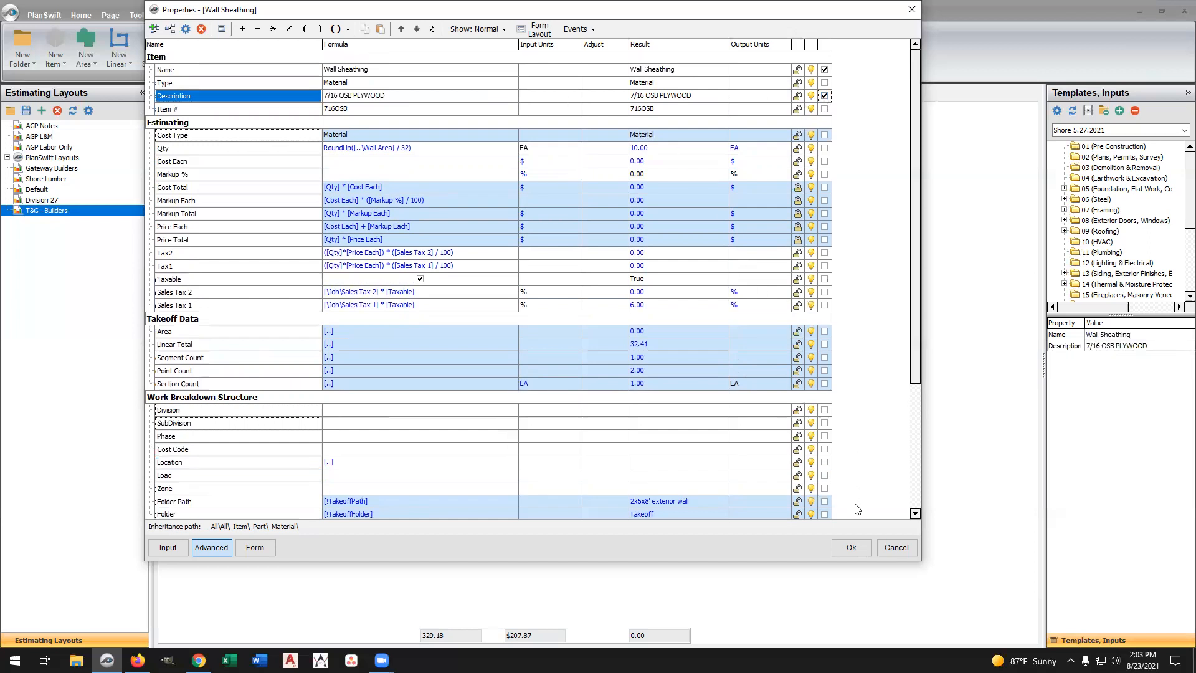
pyautogui.click(853, 547)
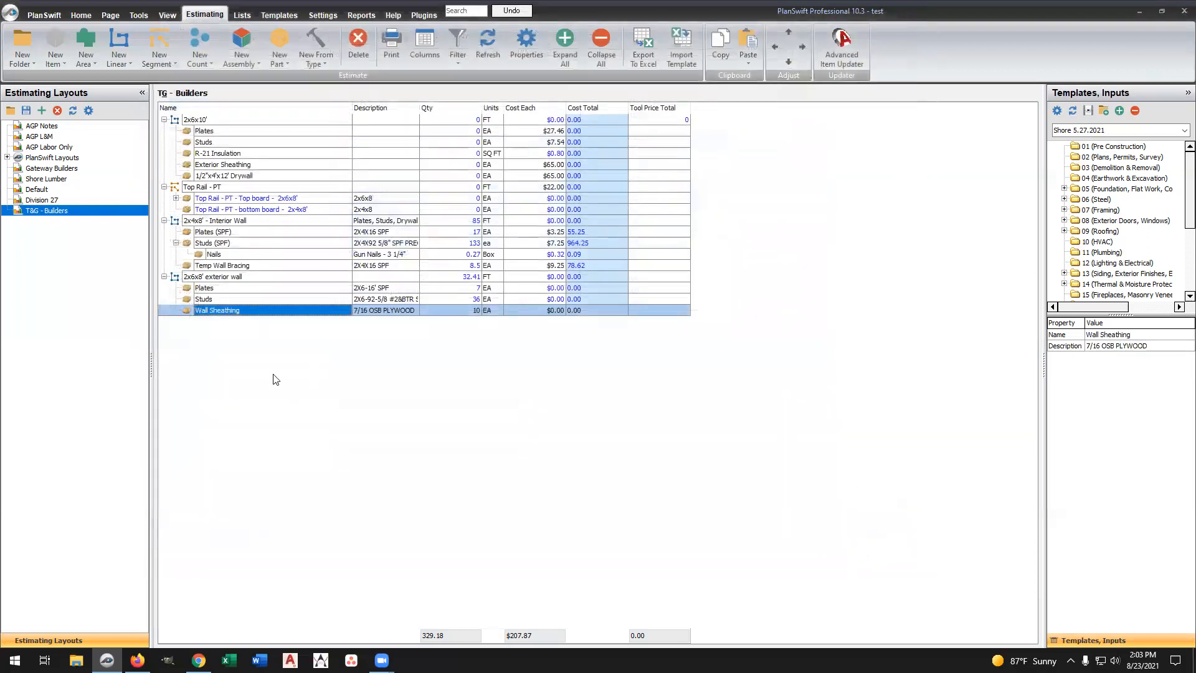
# Copy the Wall Sheathing part and paste it as a sub-item of the 2x6x8' exterior wall
pyautogui.keyDown('shift'); pyautogui.click(222, 288); pyautogui.keyUp('shift')
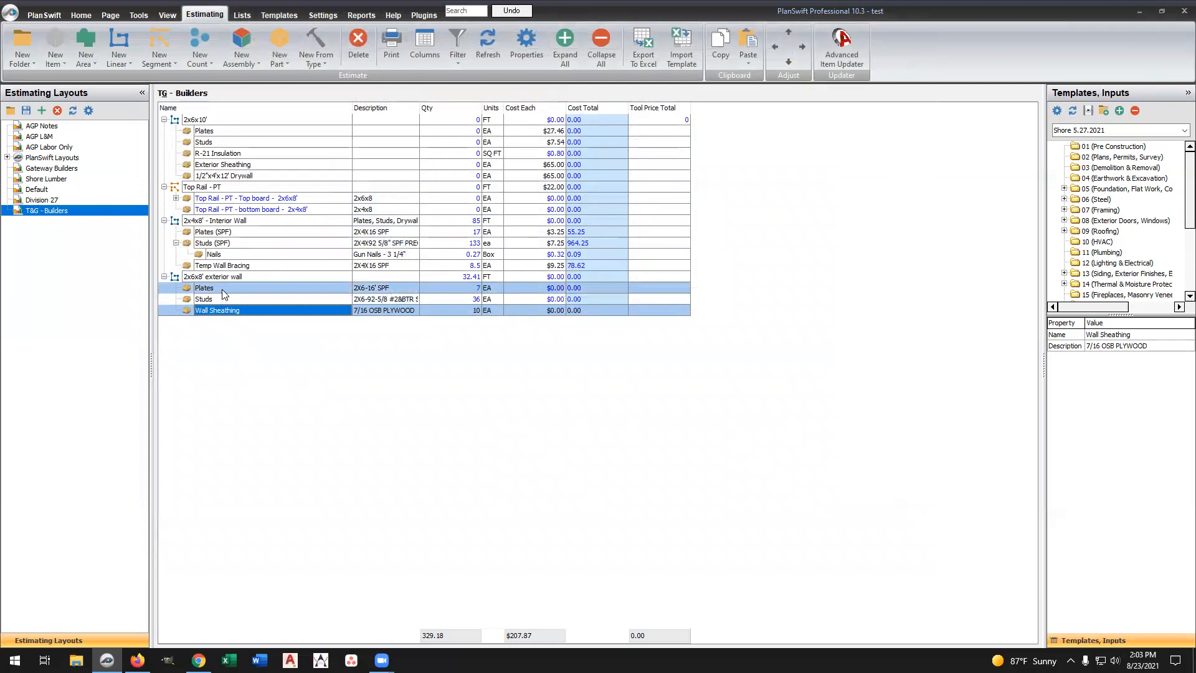
pyautogui.click(259, 313)
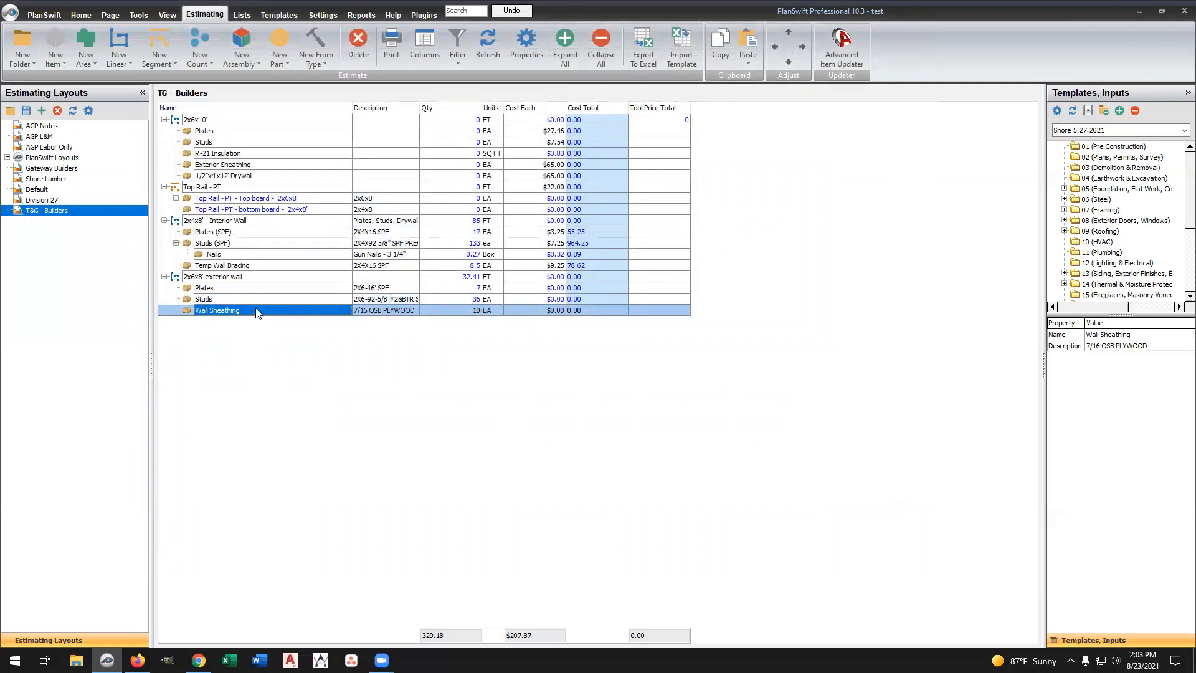
pyautogui.rightClick(257, 311)
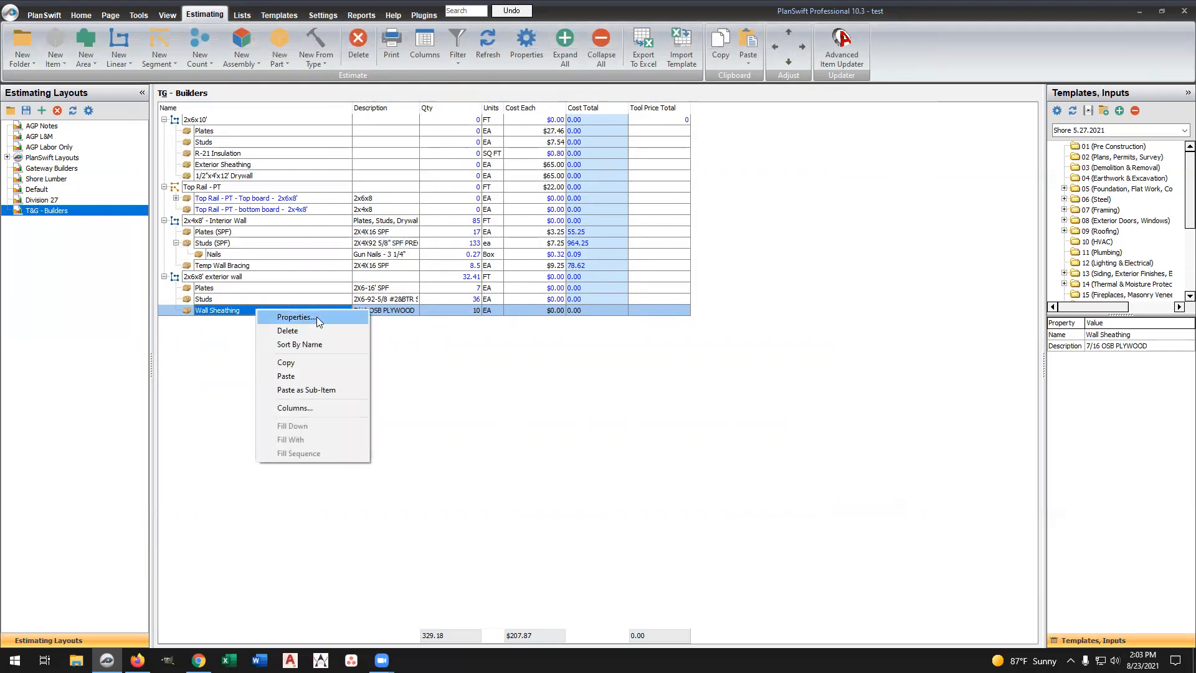
pyautogui.click(307, 364)
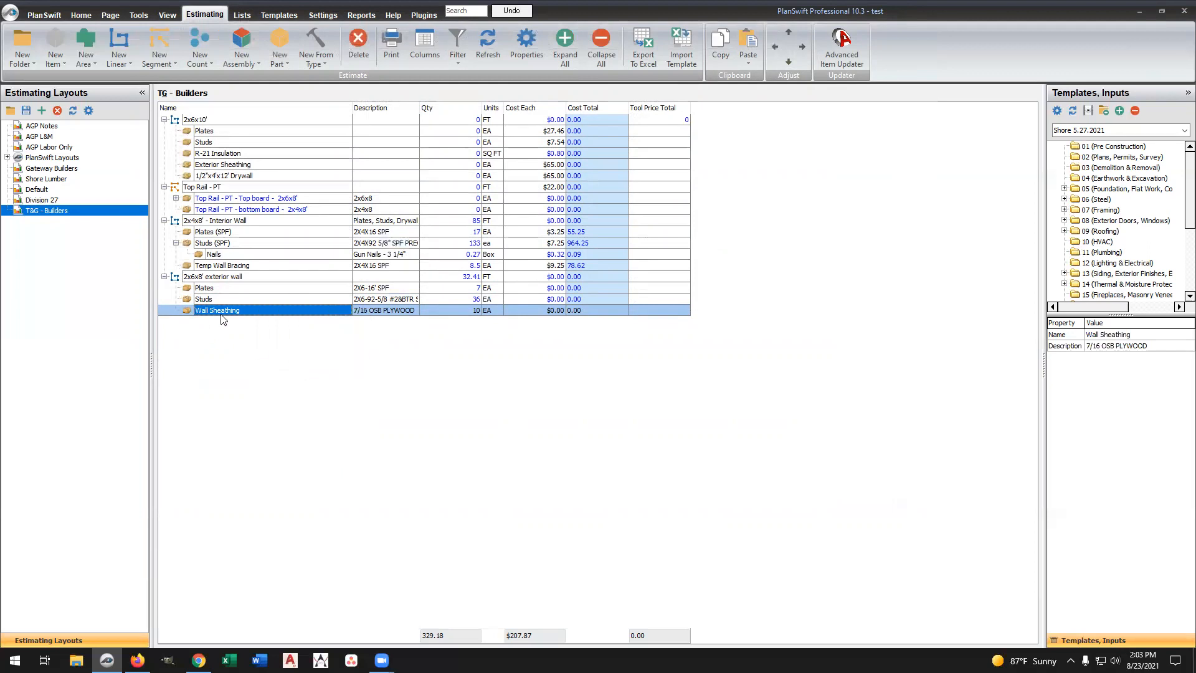
pyautogui.click(223, 279)
pyautogui.rightClick(223, 281)
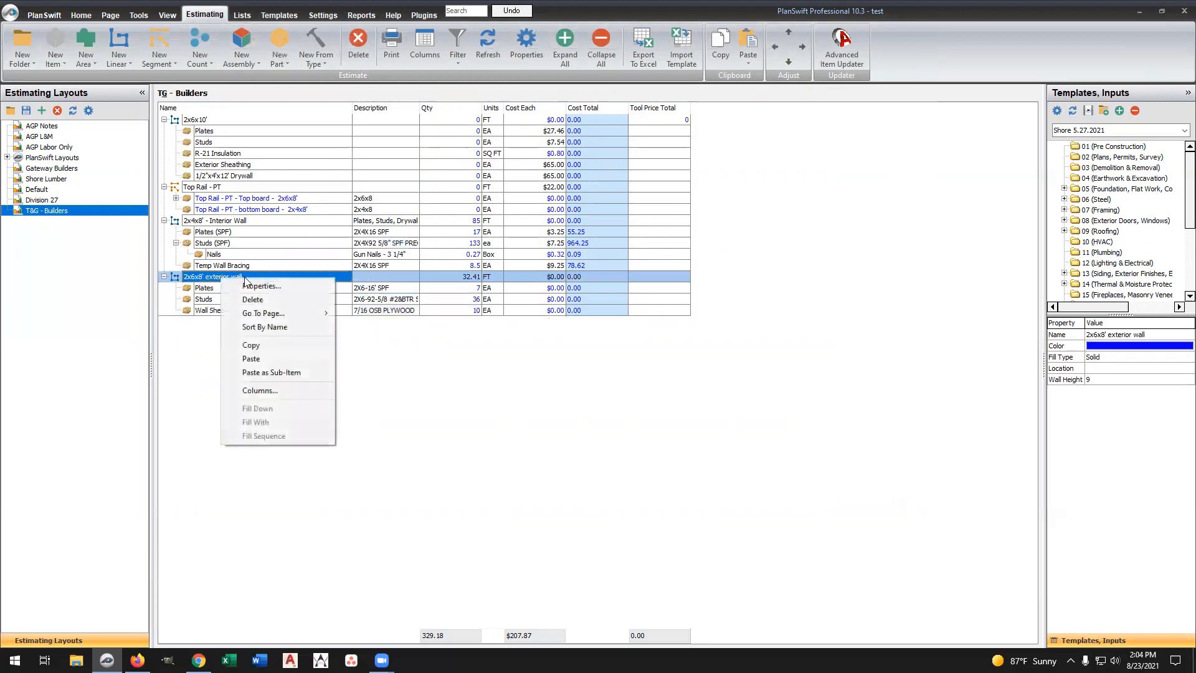
pyautogui.click(258, 372)
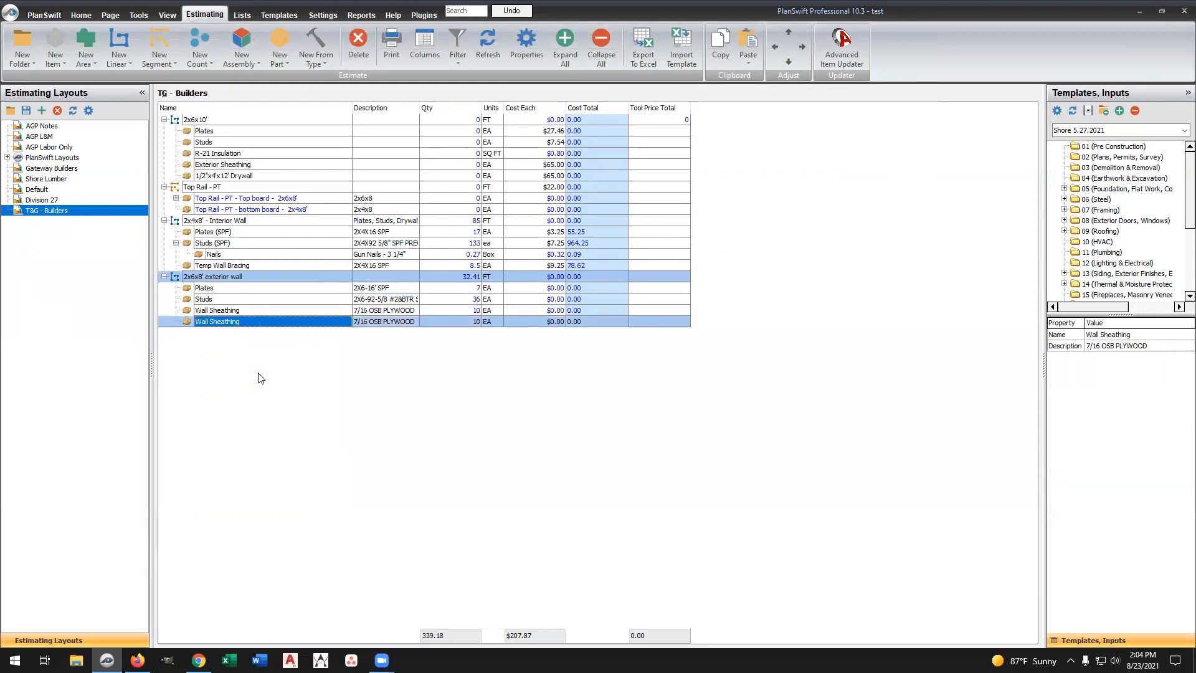
# Rename the copied Wall Sheathing part under the 2x6x8' exterior wall as Drywall
pyautogui.doubleClick(248, 321)
pyautogui.click(510, 352)
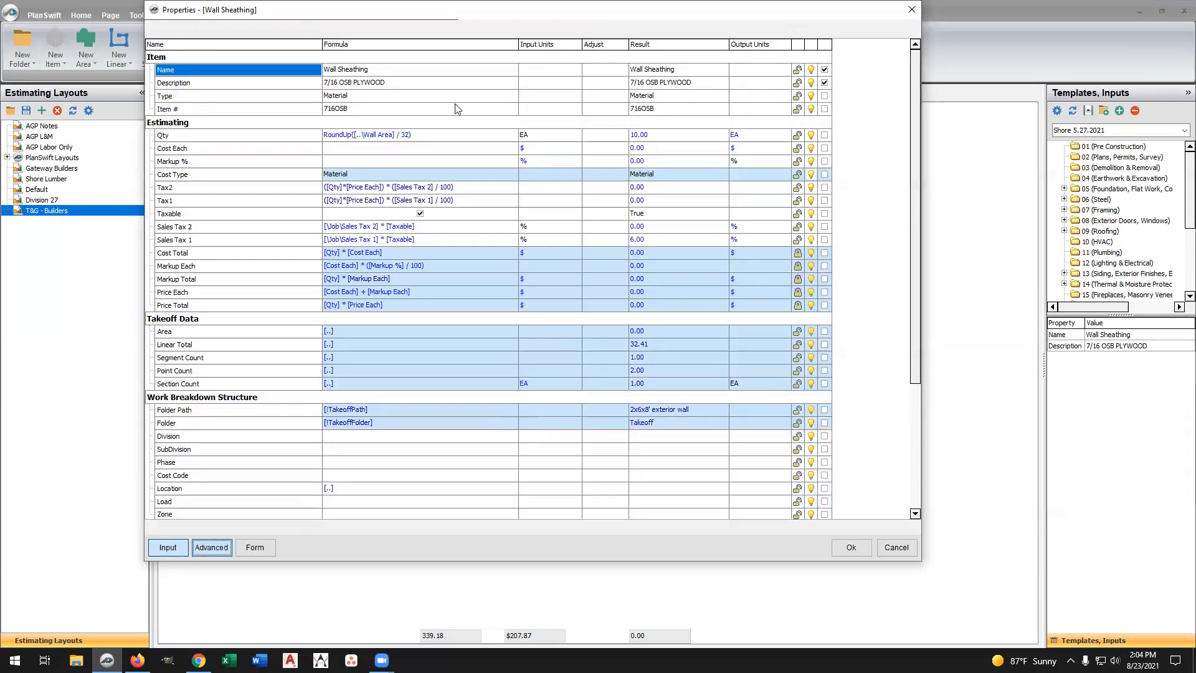
pyautogui.click(299, 64)
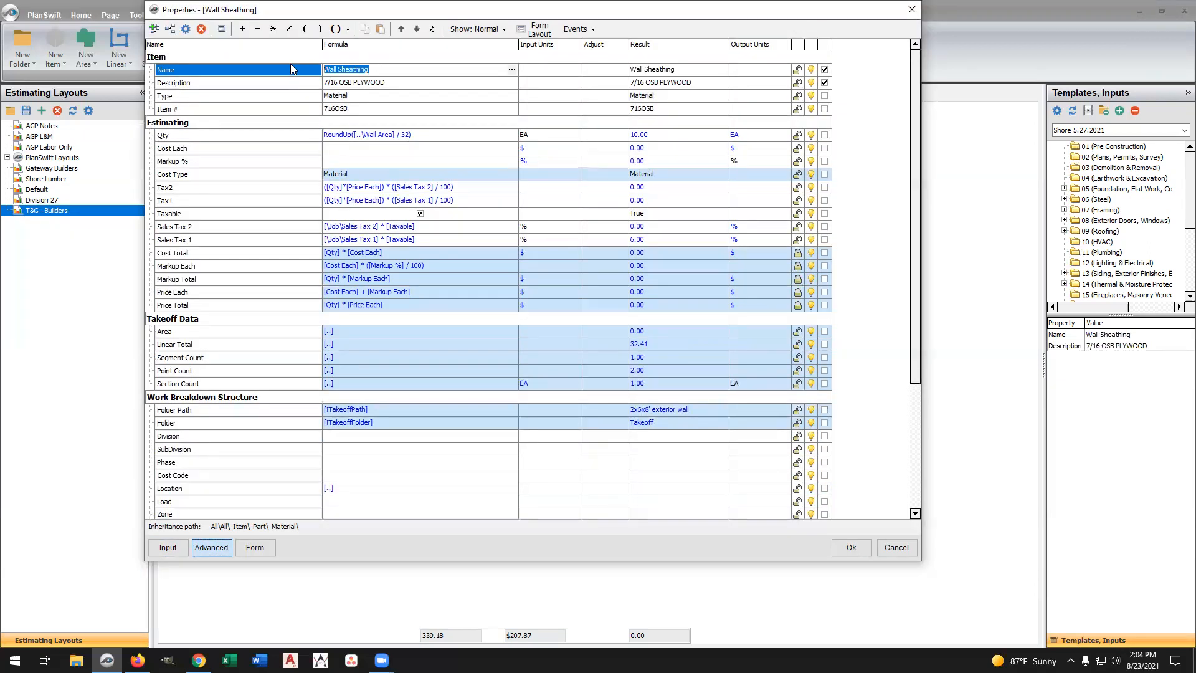
pyautogui.write('Dr')
# Change the source list of the Drywall Description property to mass parts list in mass parts list 11
pyautogui.click(299, 87)
pyautogui.doubleClick(307, 85)
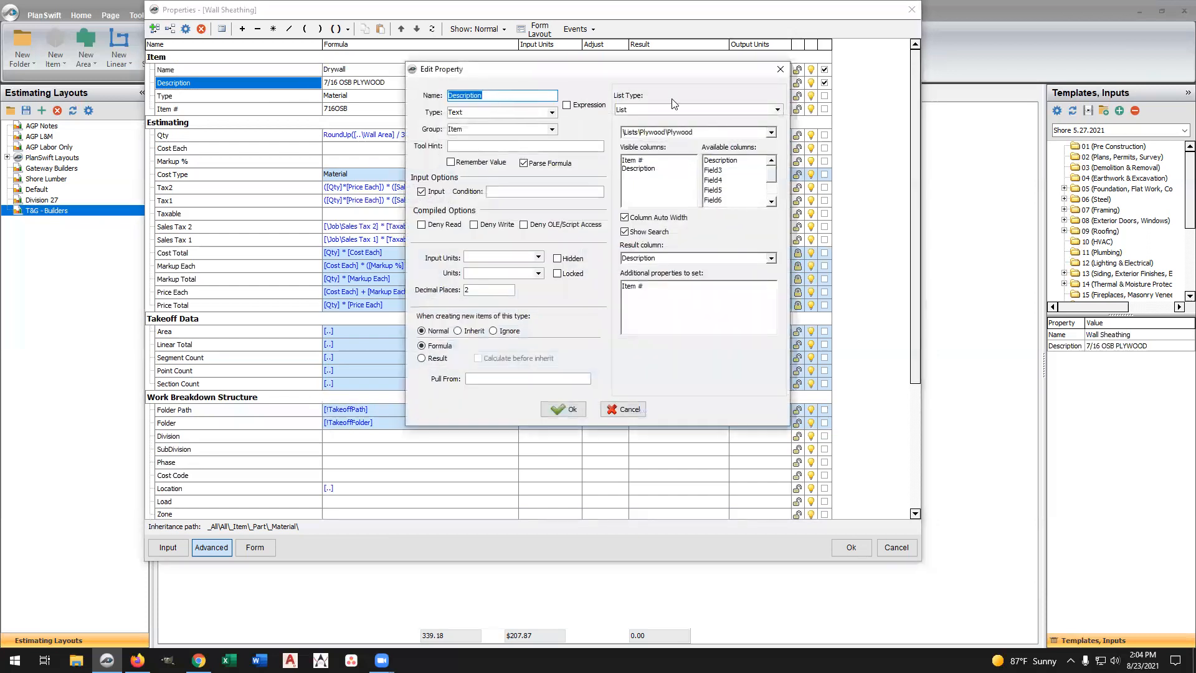
pyautogui.click(771, 133)
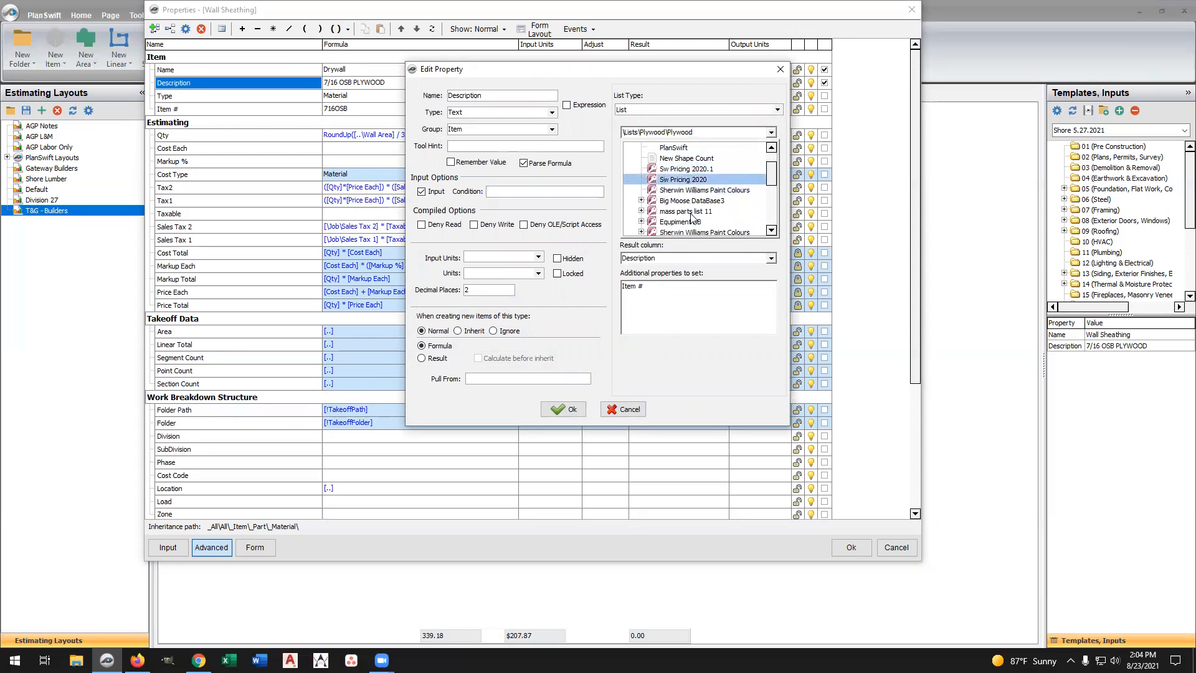
pyautogui.scroll(-5, 701, 212)
pyautogui.scroll(1, 715, 199)
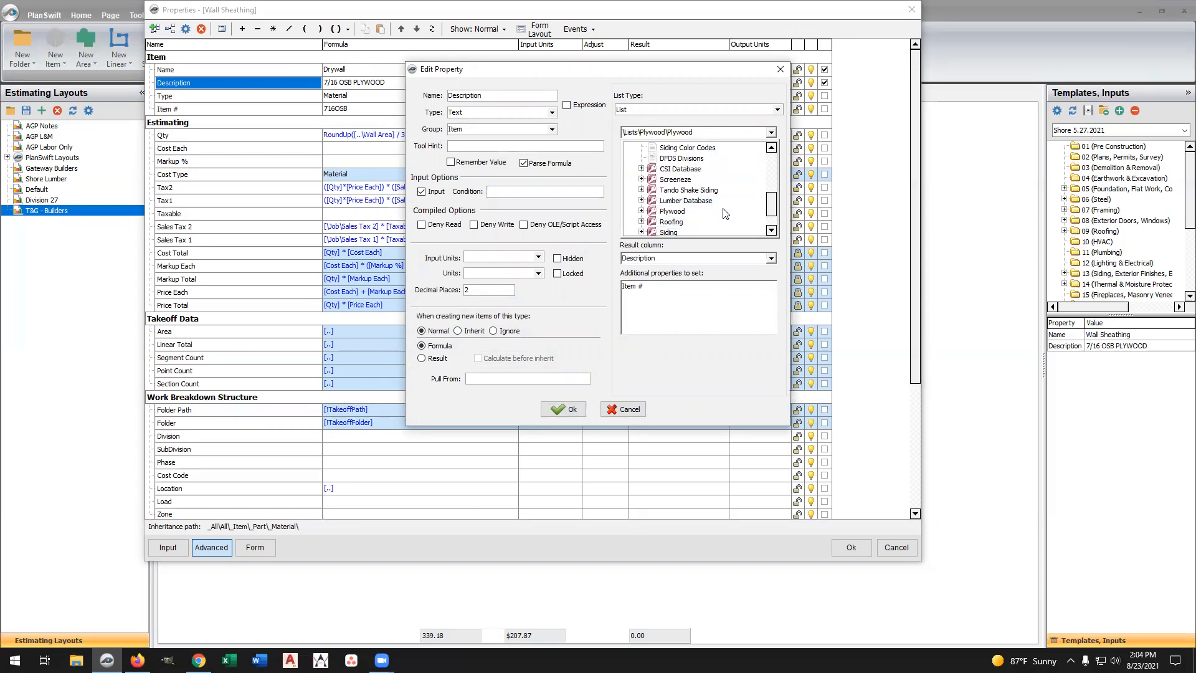
pyautogui.scroll(1, 698, 204)
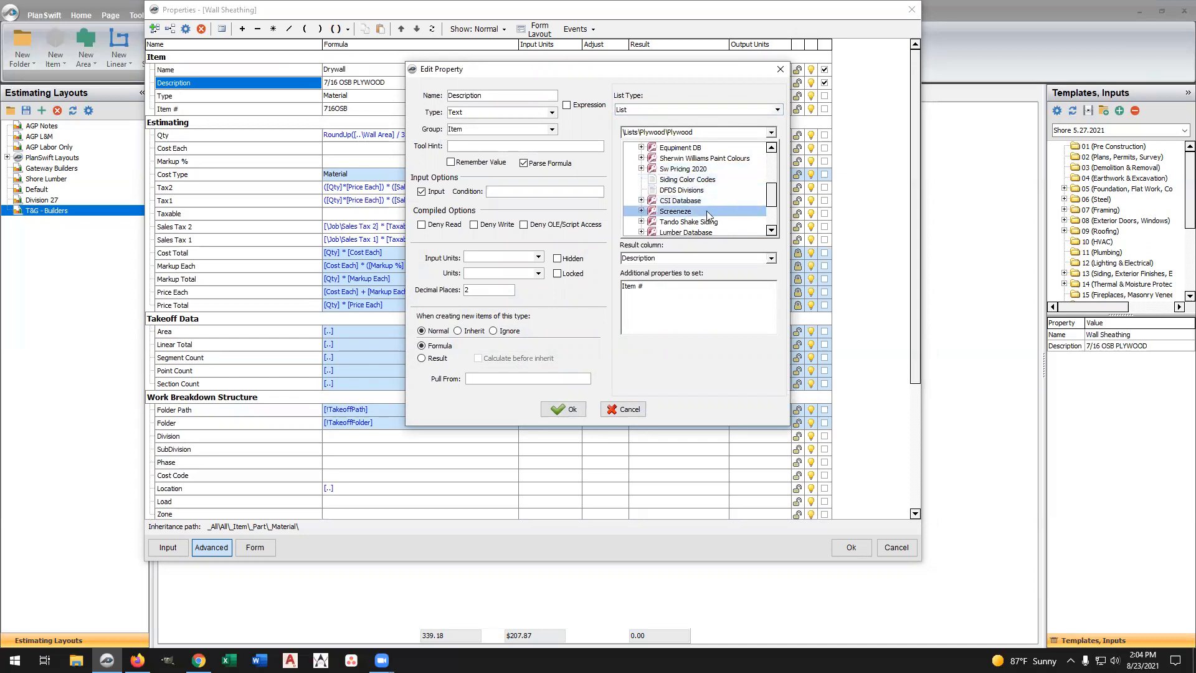
pyautogui.scroll(2, 694, 198)
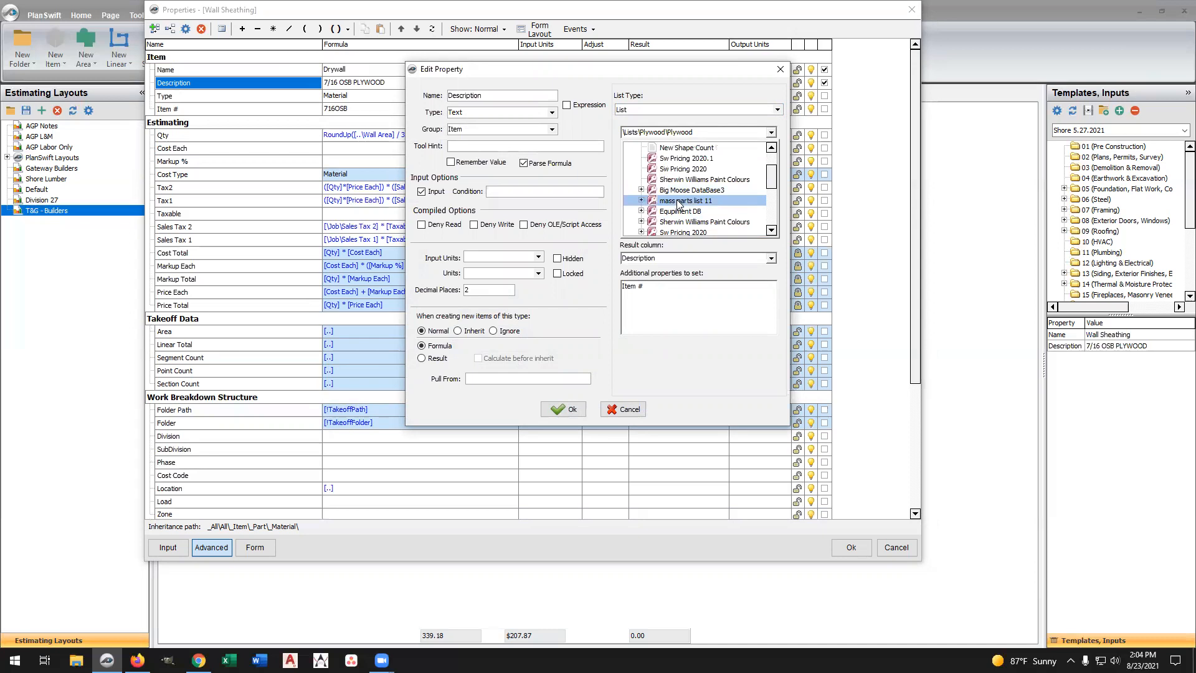
pyautogui.click(642, 200)
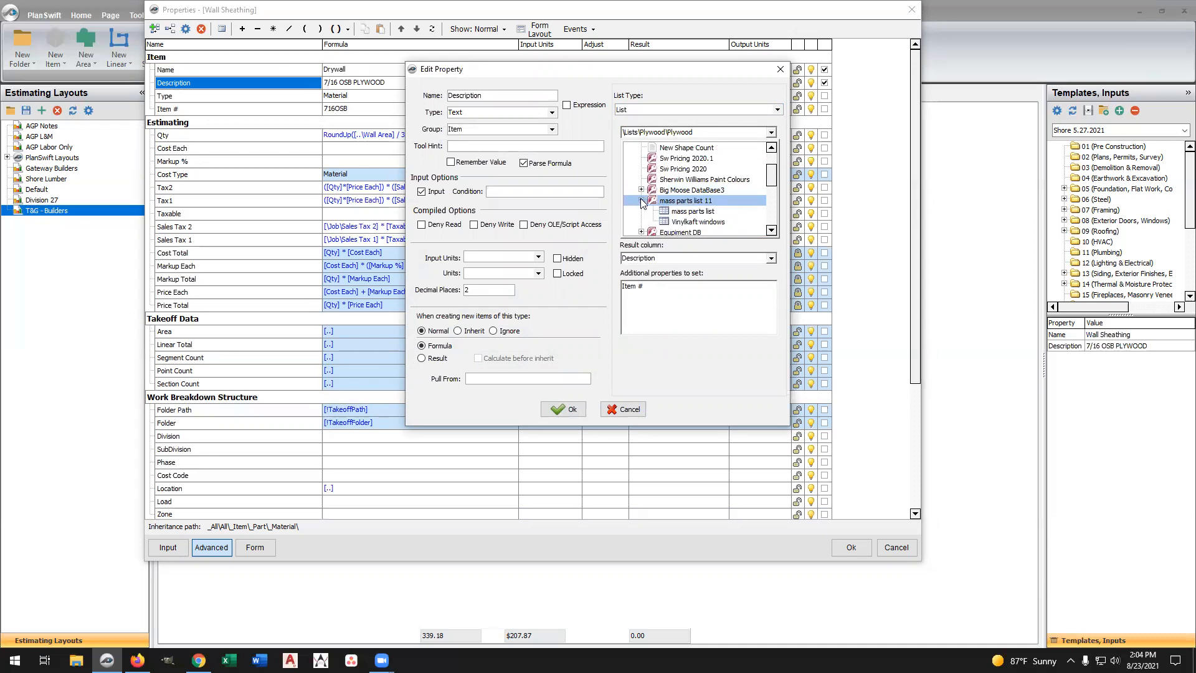
pyautogui.click(685, 211)
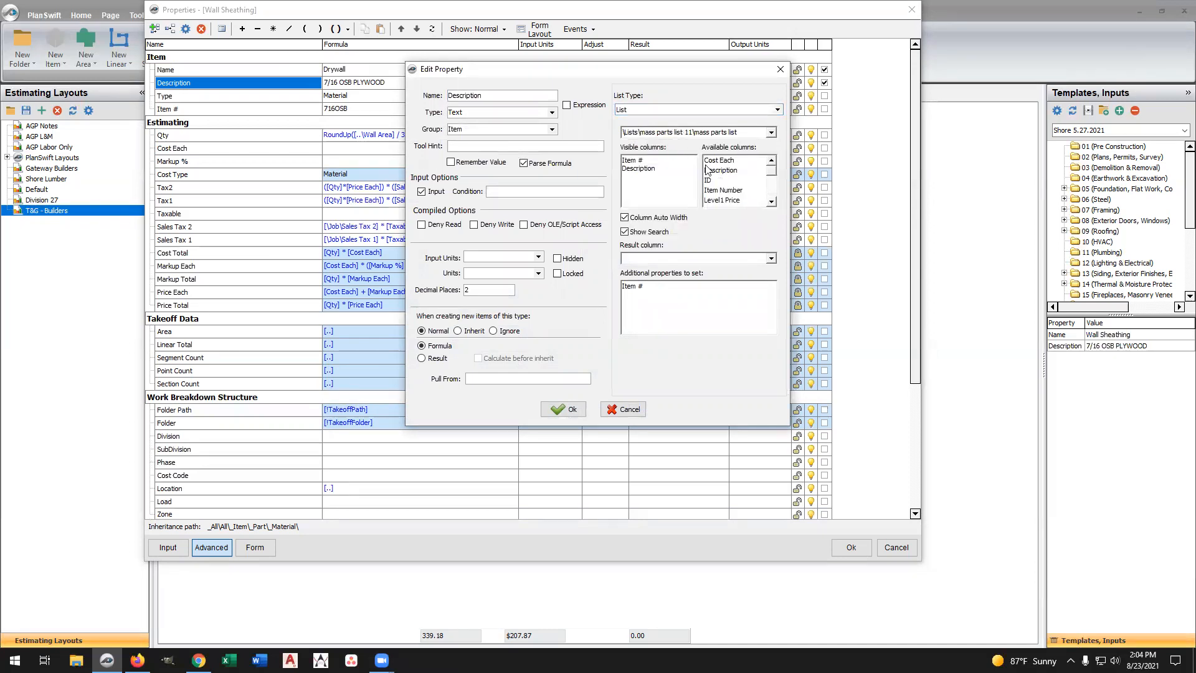
# Replace the list's visible columns with Item Number, Description, Cost Each and UOM, leaving no blank line above them
pyautogui.moveTo(665, 169); pyautogui.dragTo(723, 163)
pyautogui.doubleClick(715, 190)
pyautogui.click(720, 172)
pyautogui.doubleClick(720, 171)
pyautogui.doubleClick(719, 160)
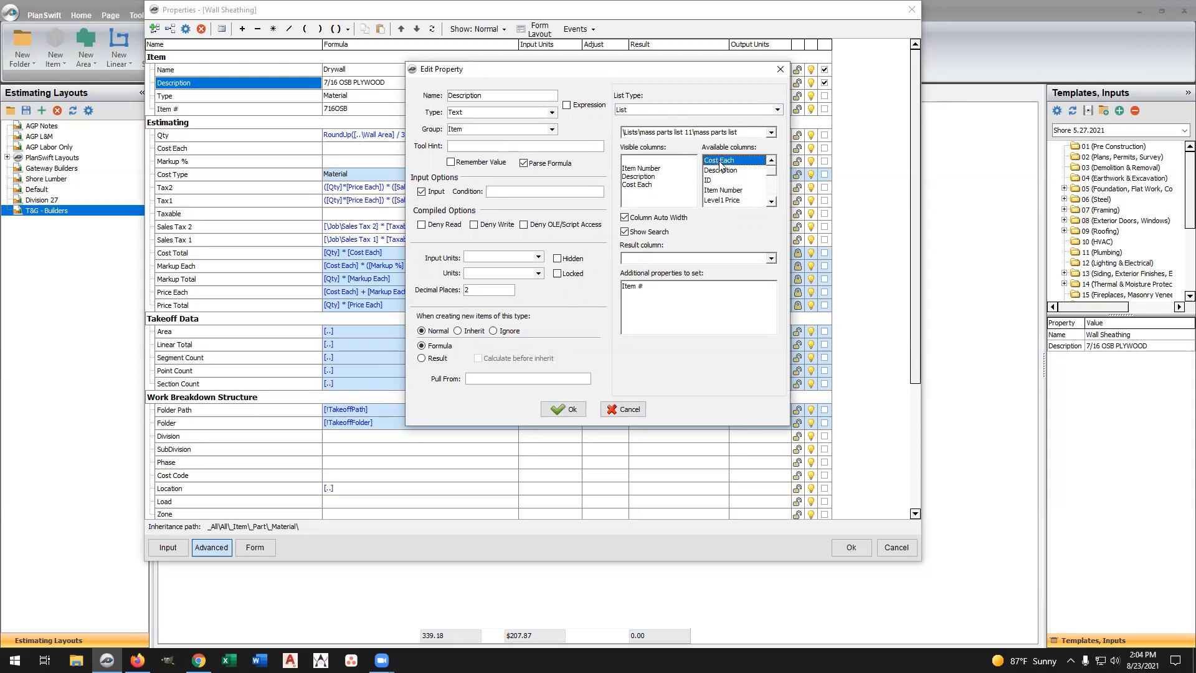
pyautogui.scroll(-1, 733, 184)
pyautogui.scroll(-5, 733, 183)
pyautogui.doubleClick(715, 190)
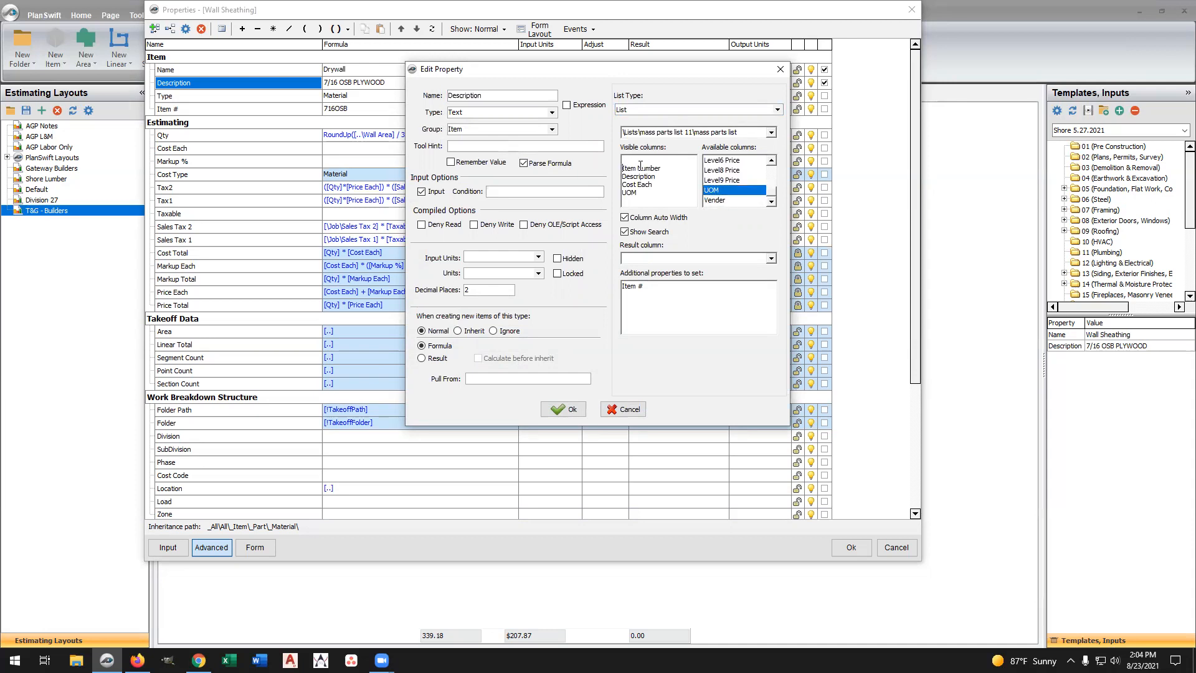
pyautogui.press('BackSpace')
# Set the list's result column to Description and its additional properties to Item Number, Cost Each and UOM, and accept the property changes
pyautogui.click(771, 258)
pyautogui.click(667, 276)
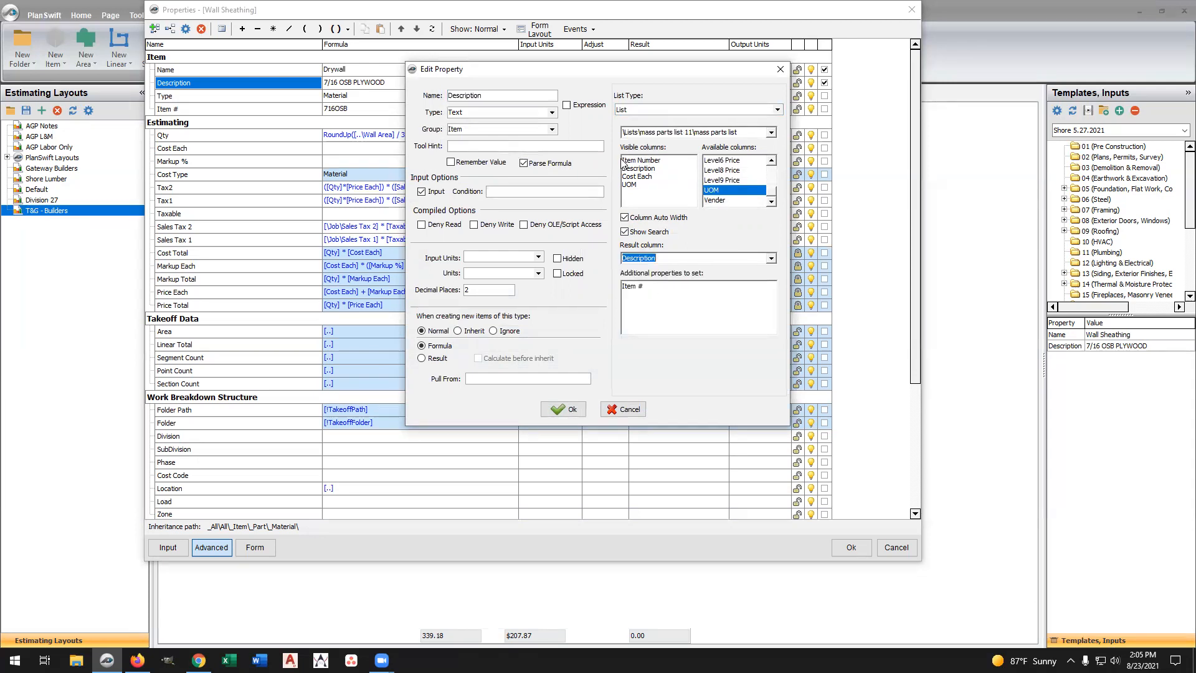
pyautogui.moveTo(638, 183); pyautogui.dragTo(614, 158)
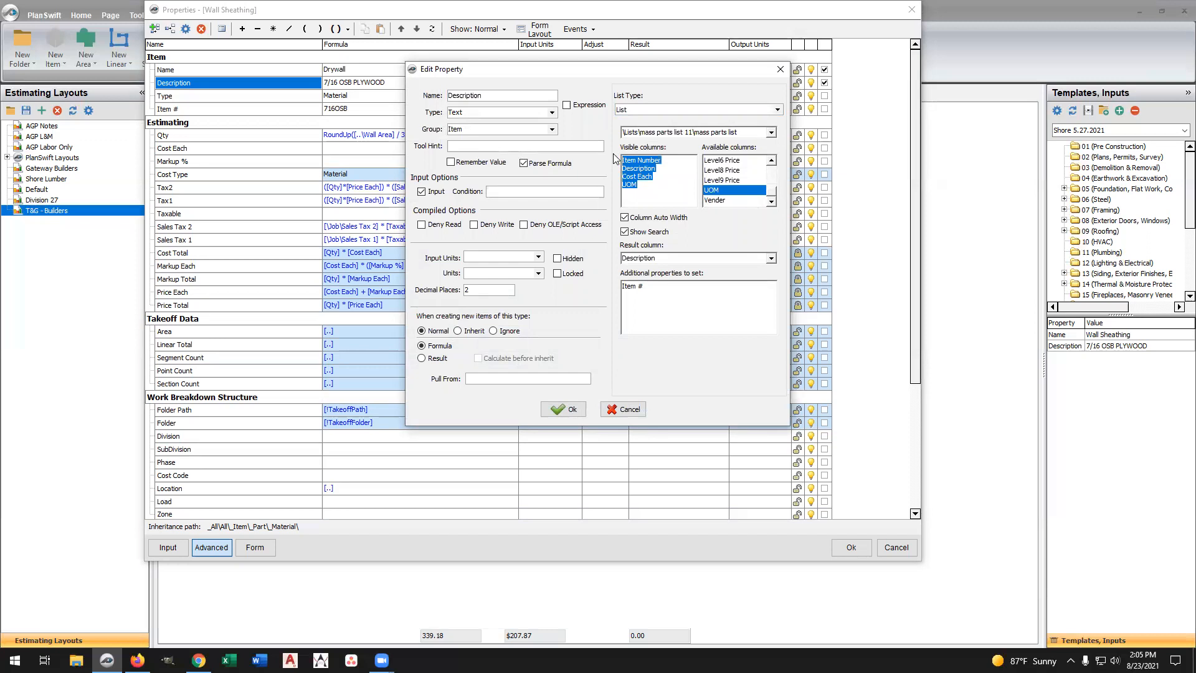
pyautogui.moveTo(645, 288); pyautogui.dragTo(621, 293)
pyautogui.hotkey('ctrl', 'v')
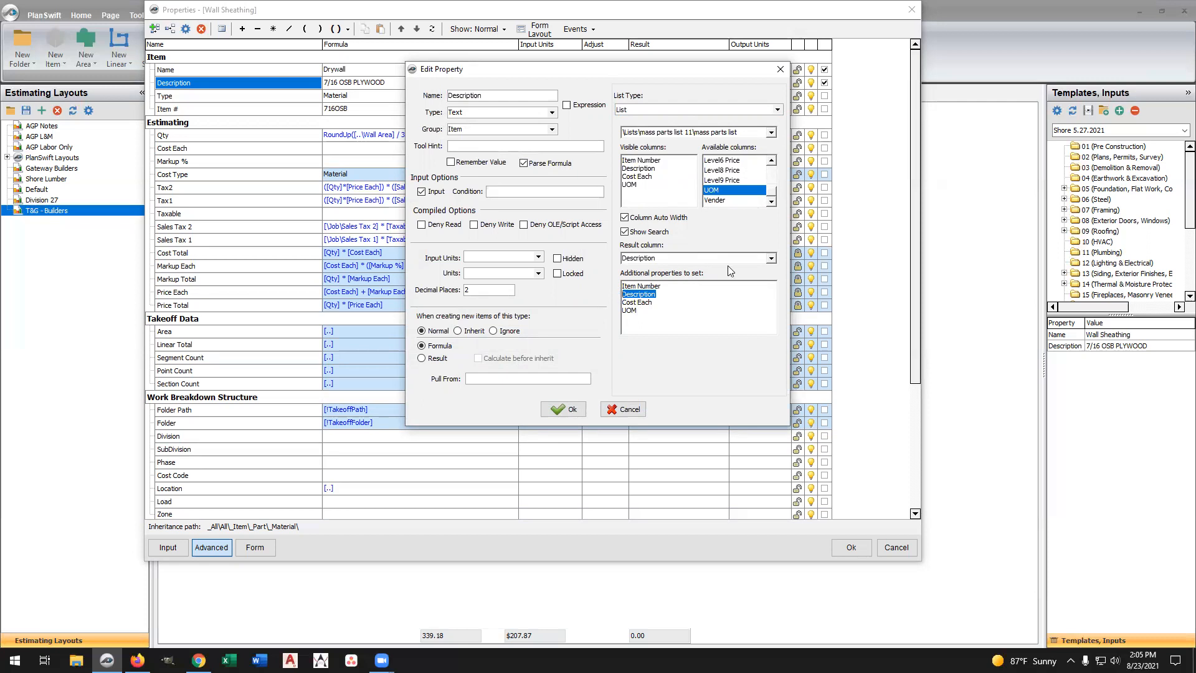
pyautogui.press('BackSpace')
pyautogui.press('BackSpace')
pyautogui.click(566, 409)
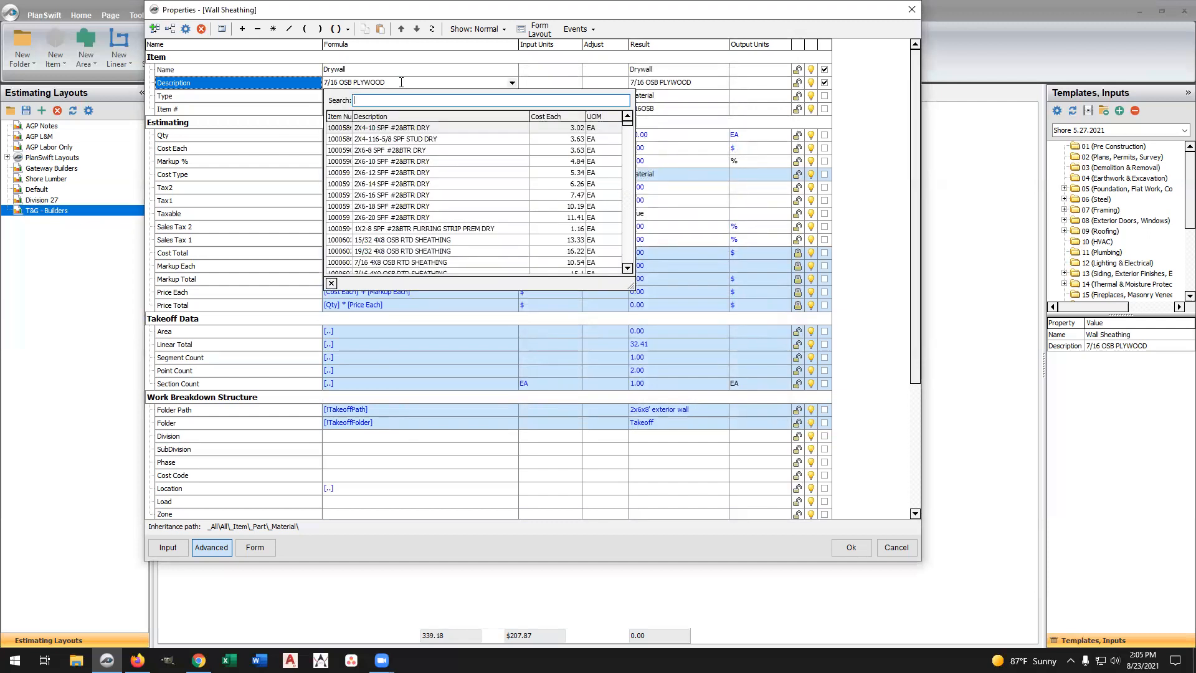
# Search the parts list for dry and for 1/2, and choose 1/2"X4'X8' REGULAR GYPSUM WALLBOARD as the Drywall description
pyautogui.write('ry')
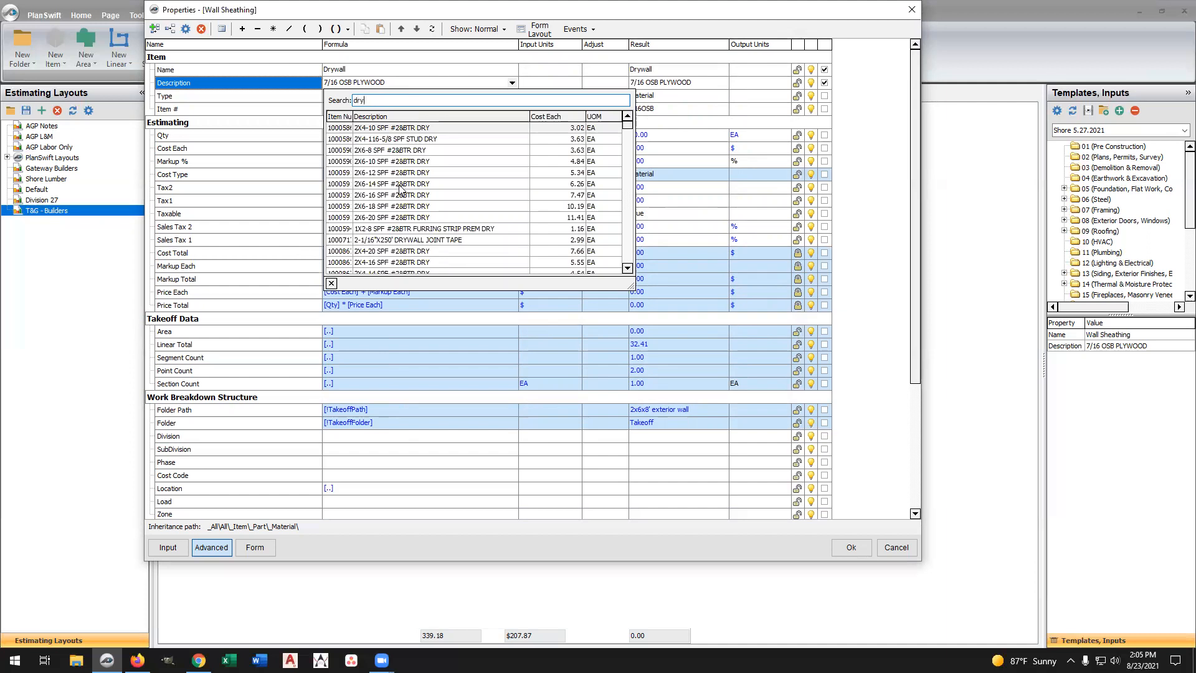
pyautogui.moveTo(368, 98); pyautogui.dragTo(344, 103)
pyautogui.write('1/21')
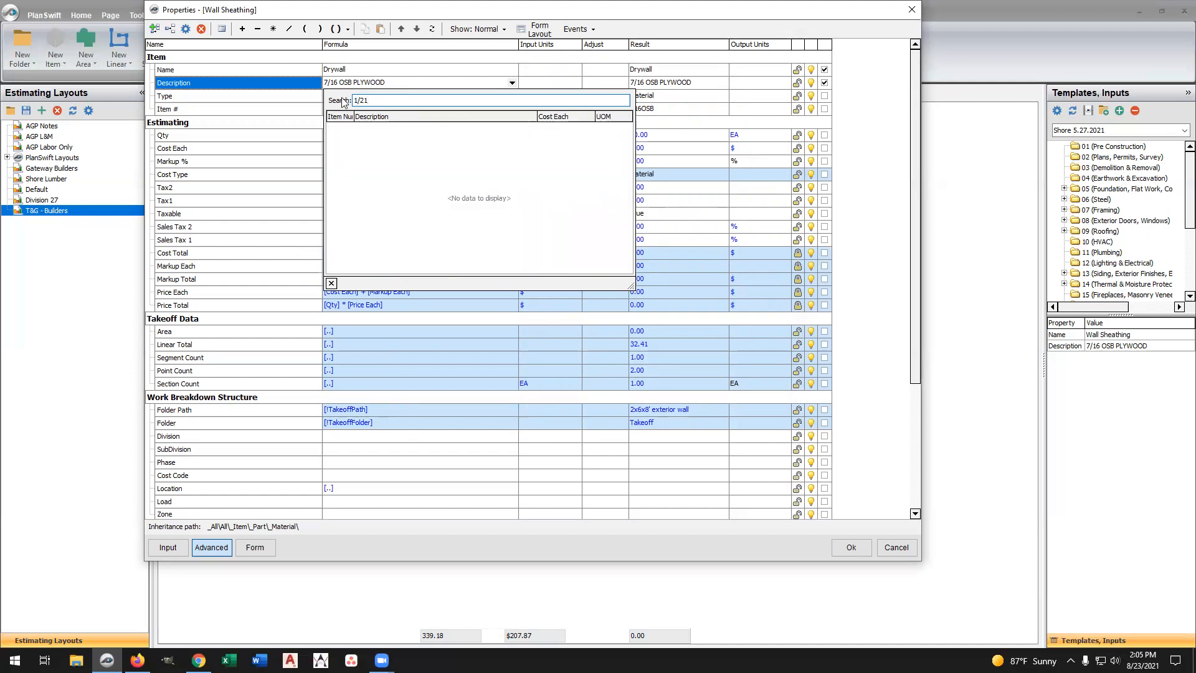
pyautogui.press('BackSpace')
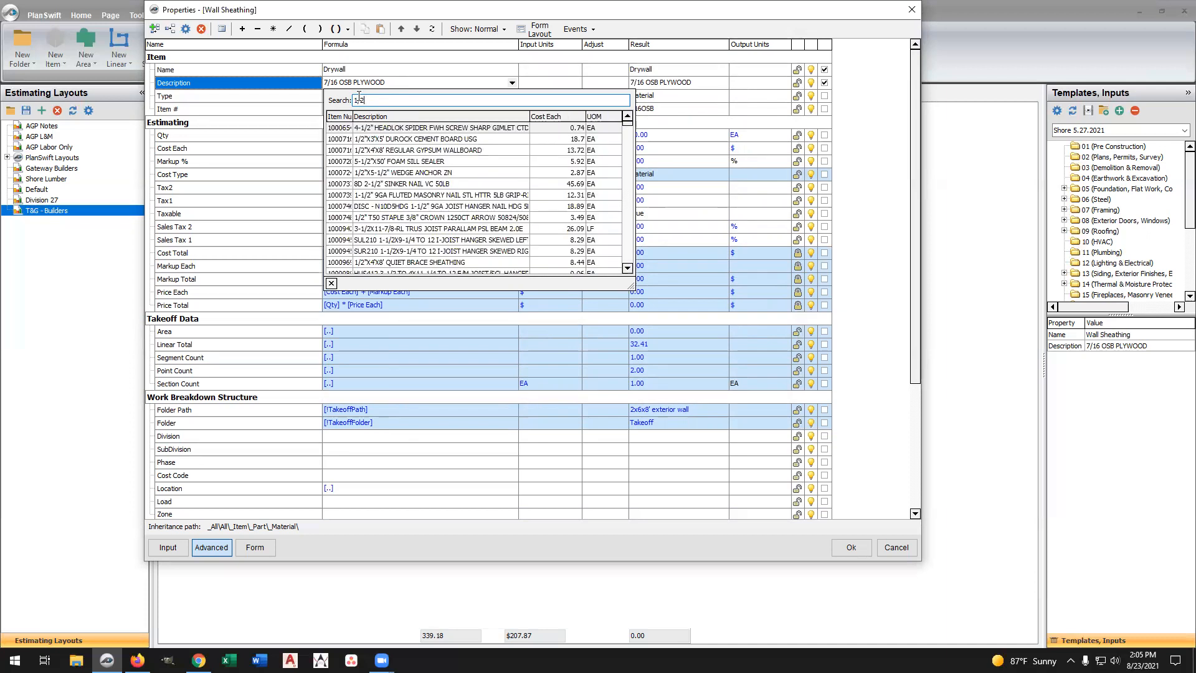
pyautogui.click(401, 151)
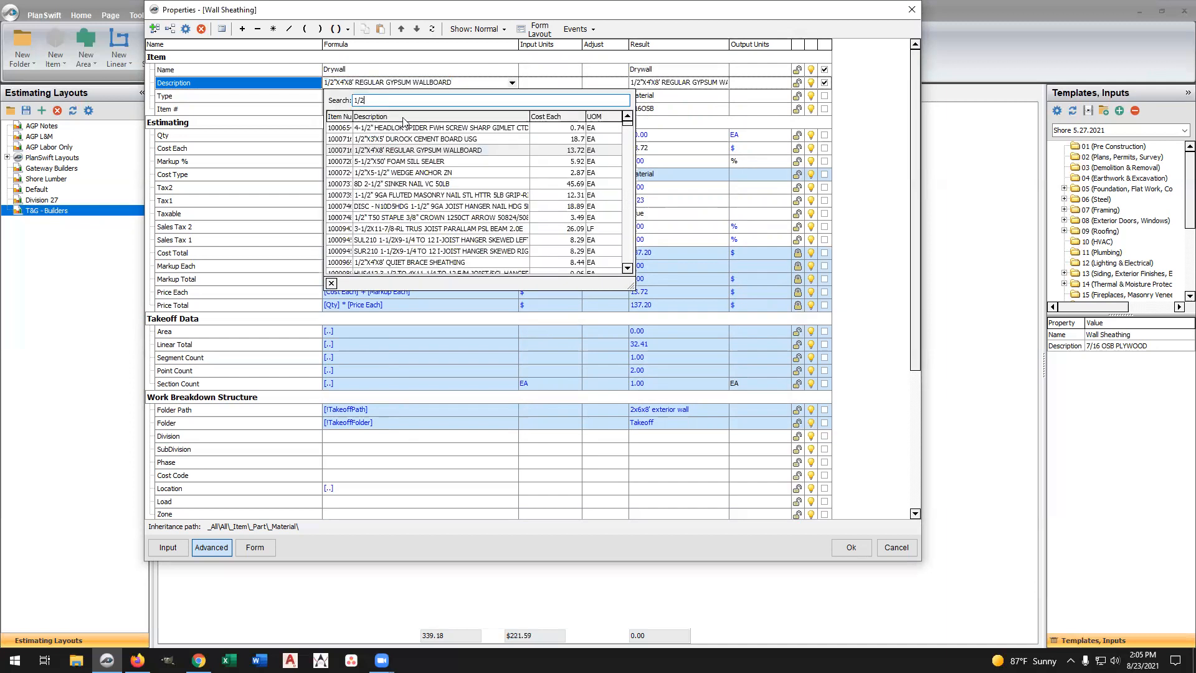
pyautogui.click(475, 70)
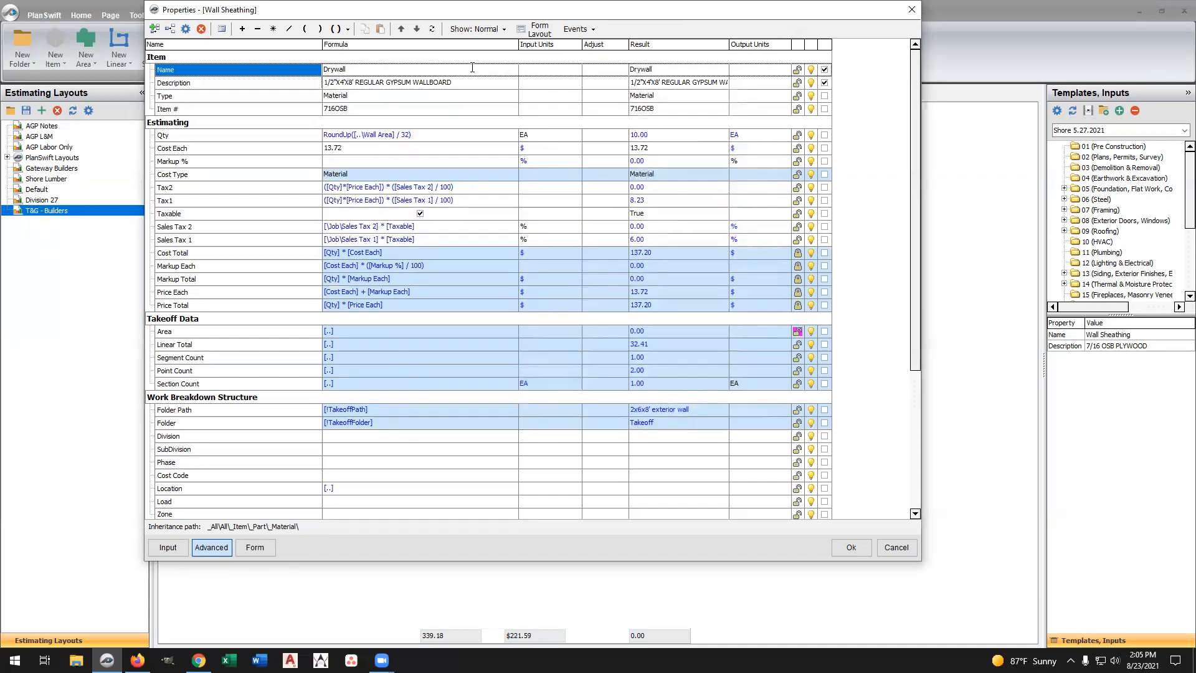
# Save the Drywall item's properties and dismiss the error dialog
pyautogui.click(359, 109)
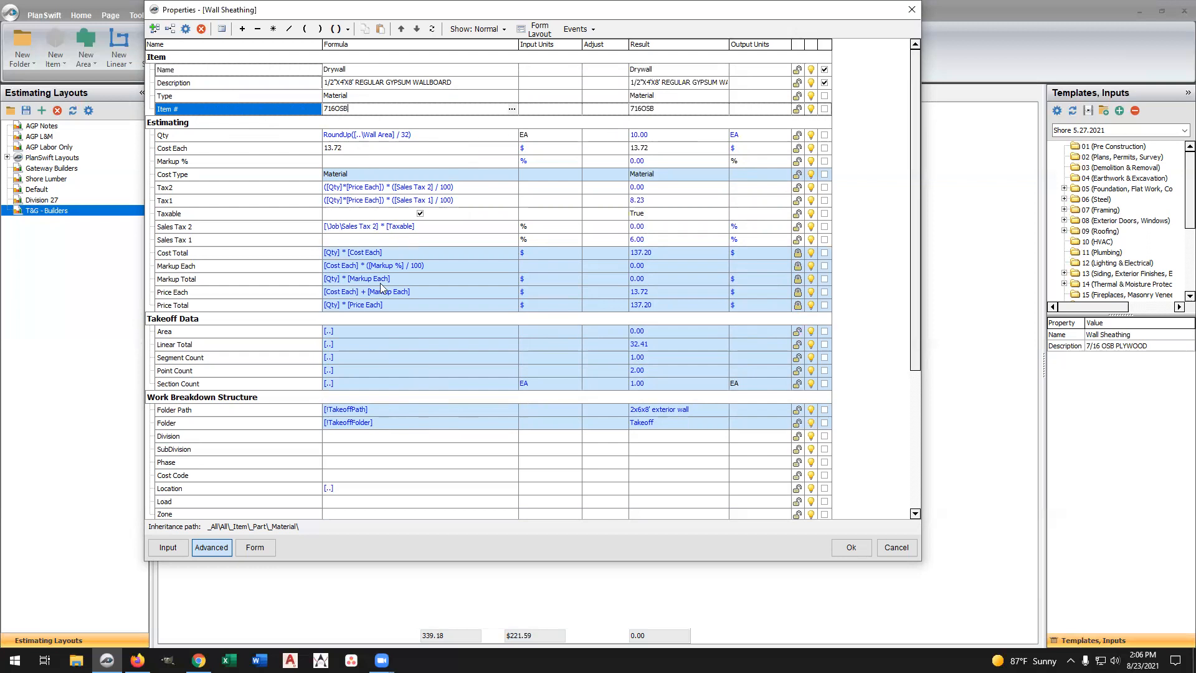
pyautogui.click(850, 547)
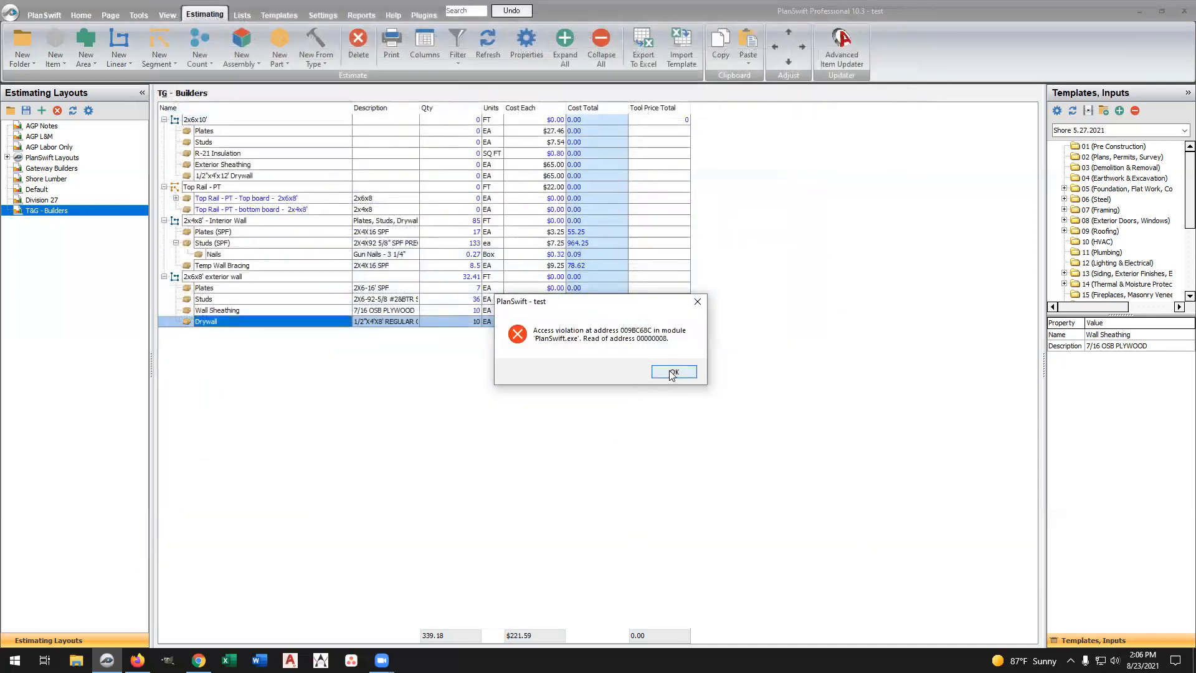
pyautogui.click(672, 372)
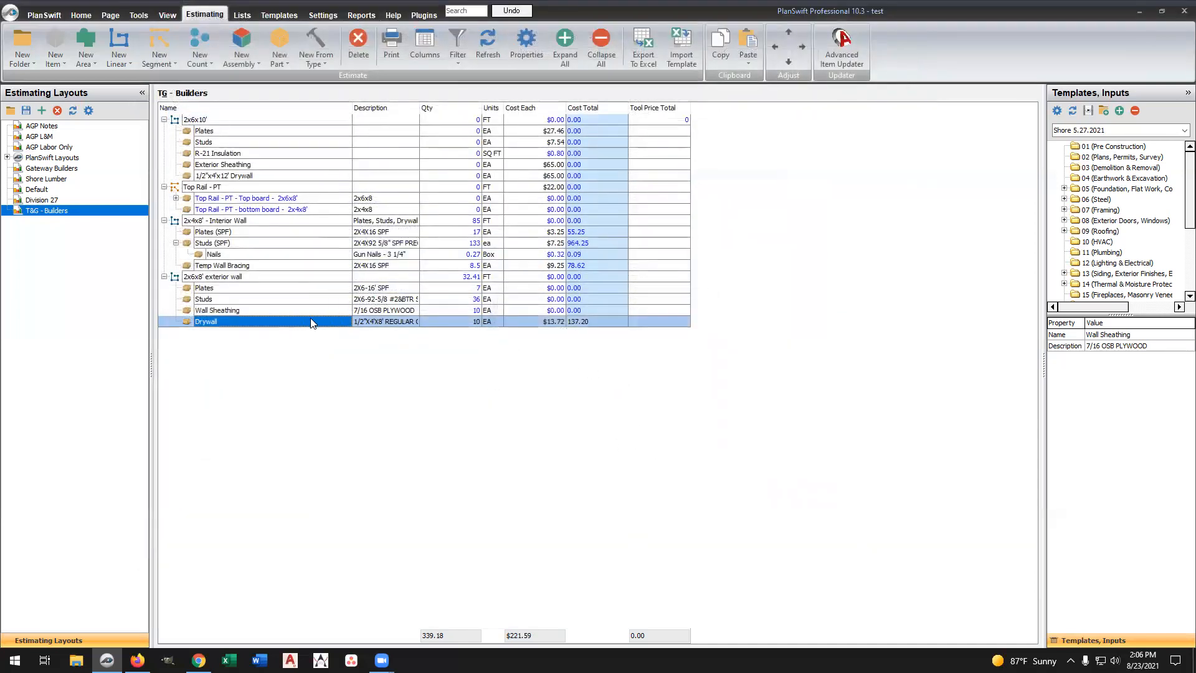
# Review the Drywall part's advanced properties, from its description and cost down to Item Number and UOM, and accept them
pyautogui.doubleClick(305, 321)
pyautogui.click(516, 352)
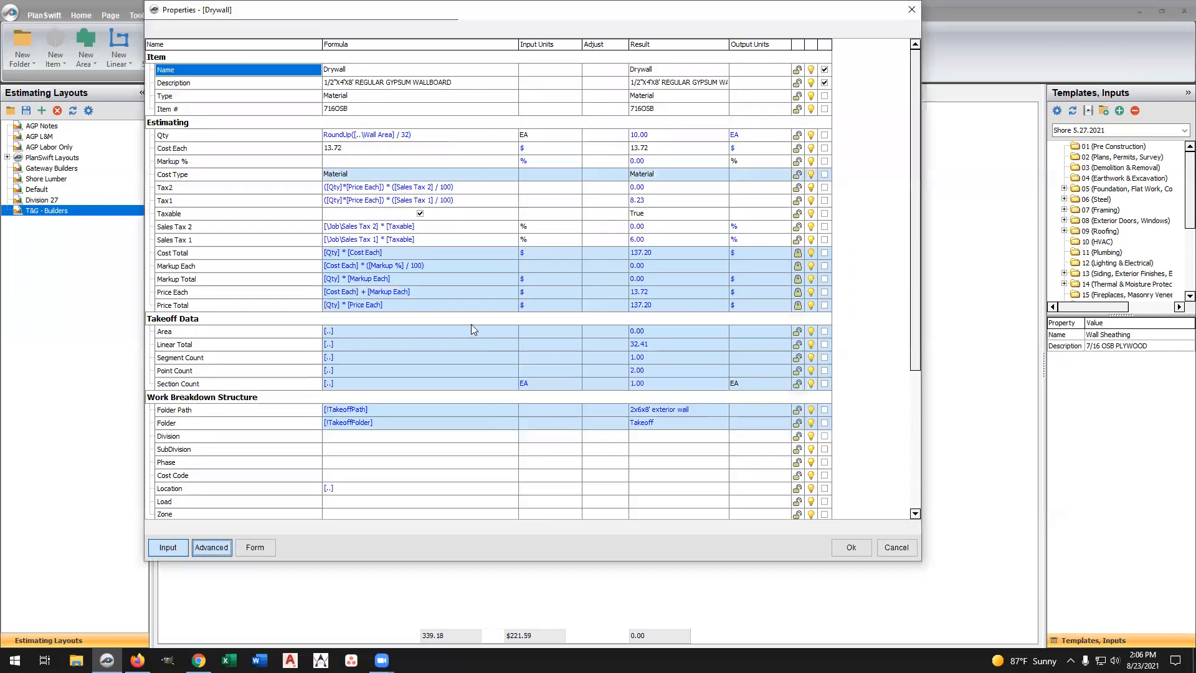
pyautogui.scroll(-4, 434, 237)
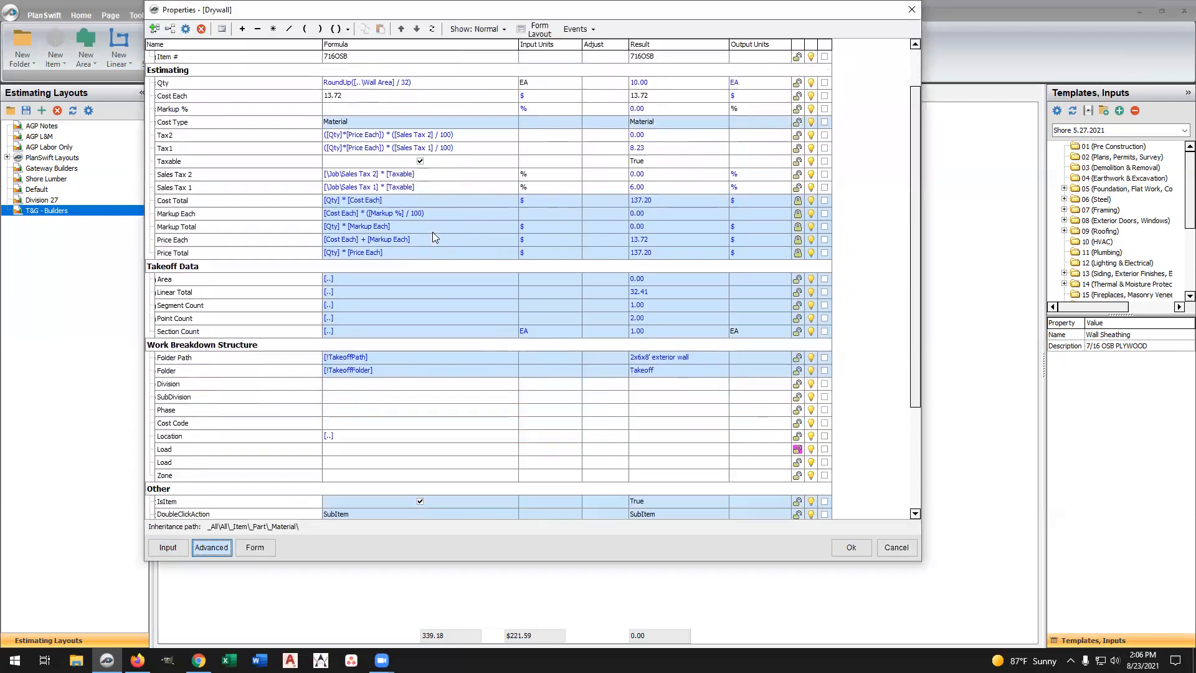
pyautogui.scroll(-2, 434, 237)
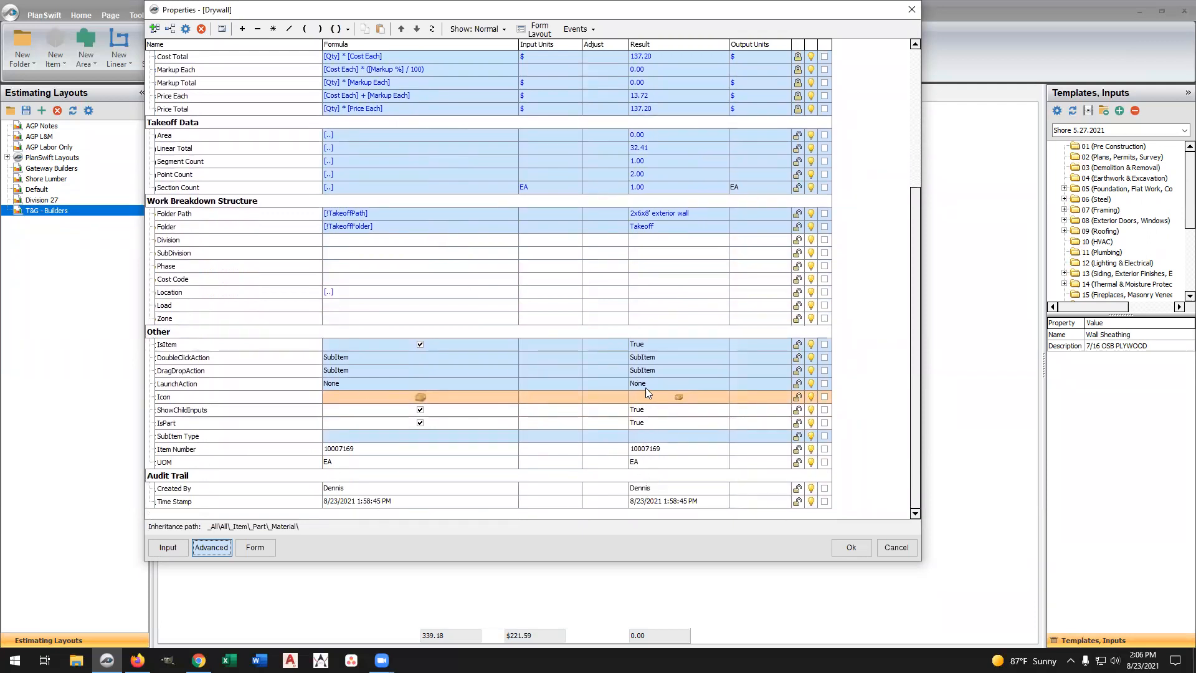
pyautogui.scroll(4, 649, 366)
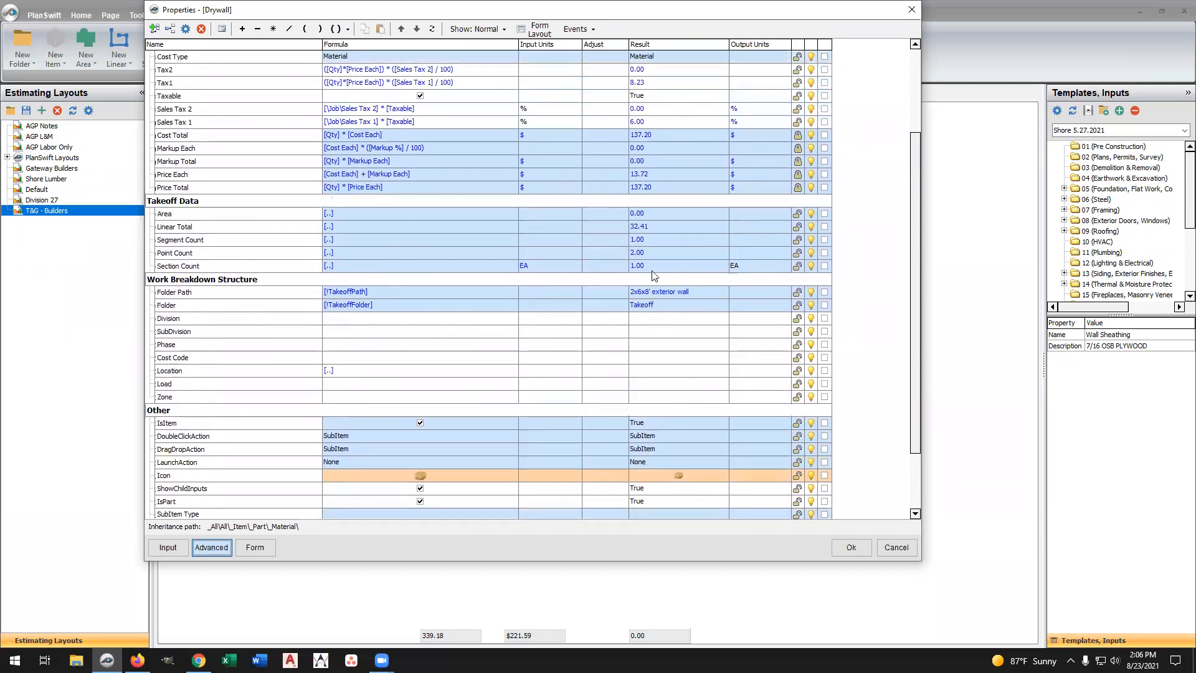
pyautogui.scroll(3, 653, 253)
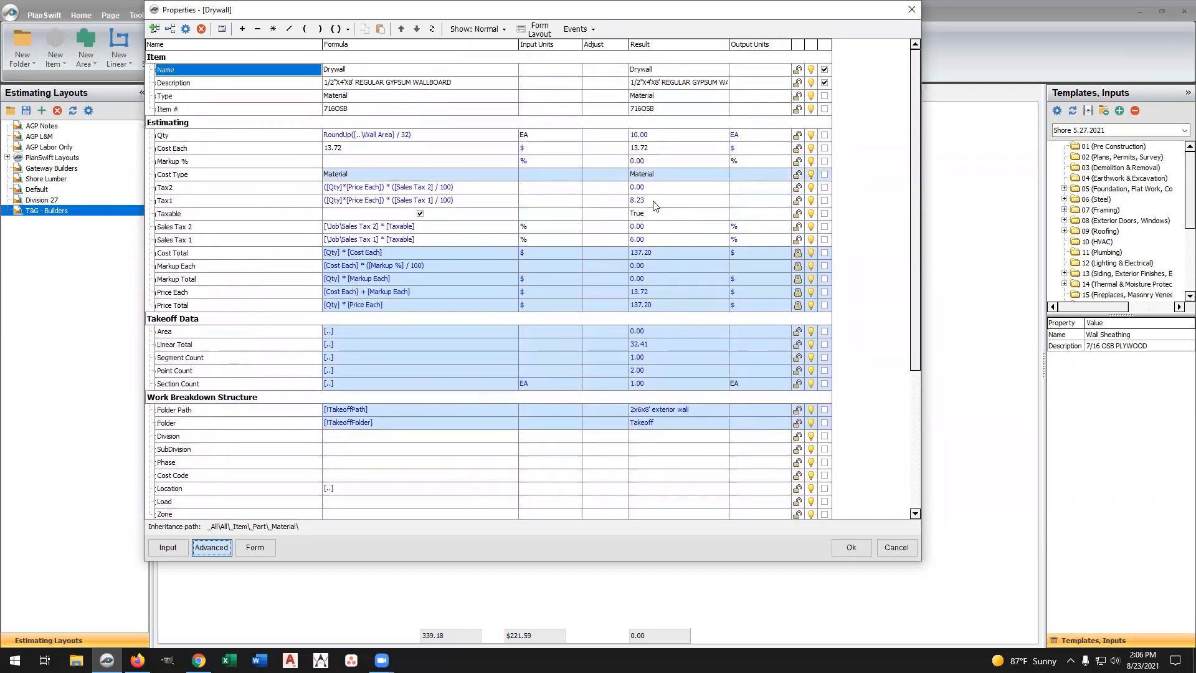
pyautogui.click(851, 547)
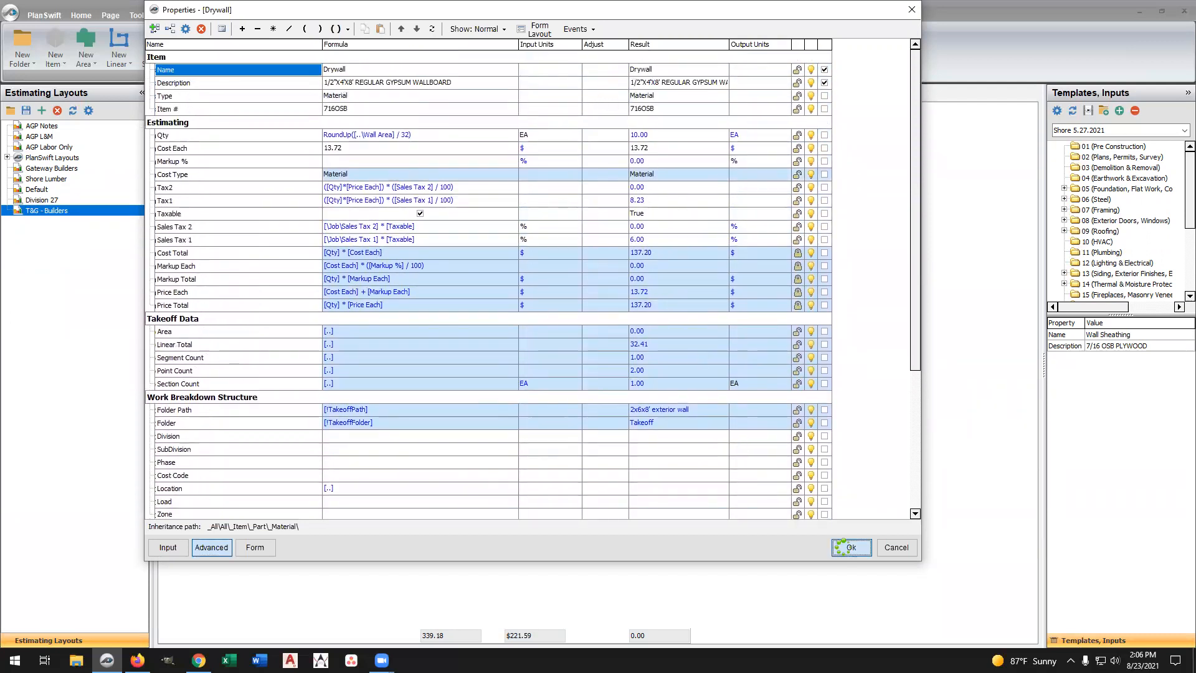
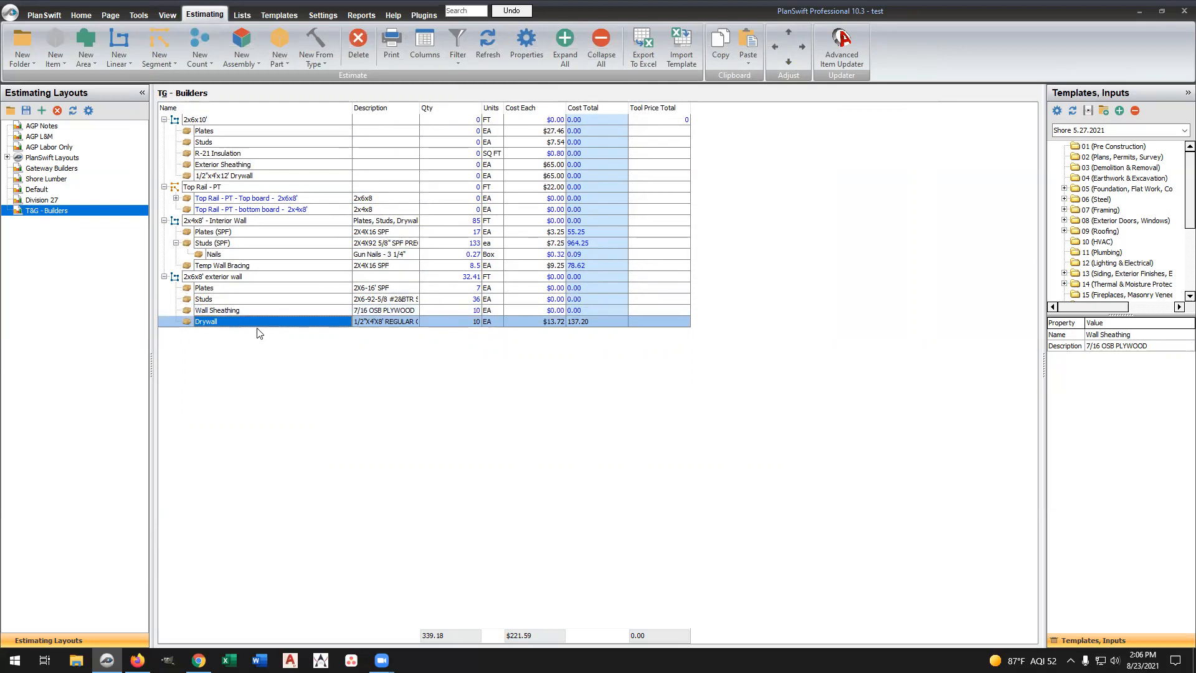
# Collapse the 2x6x8' exterior wall takeoff in the estimate and copy it with its parts
pyautogui.click(165, 276)
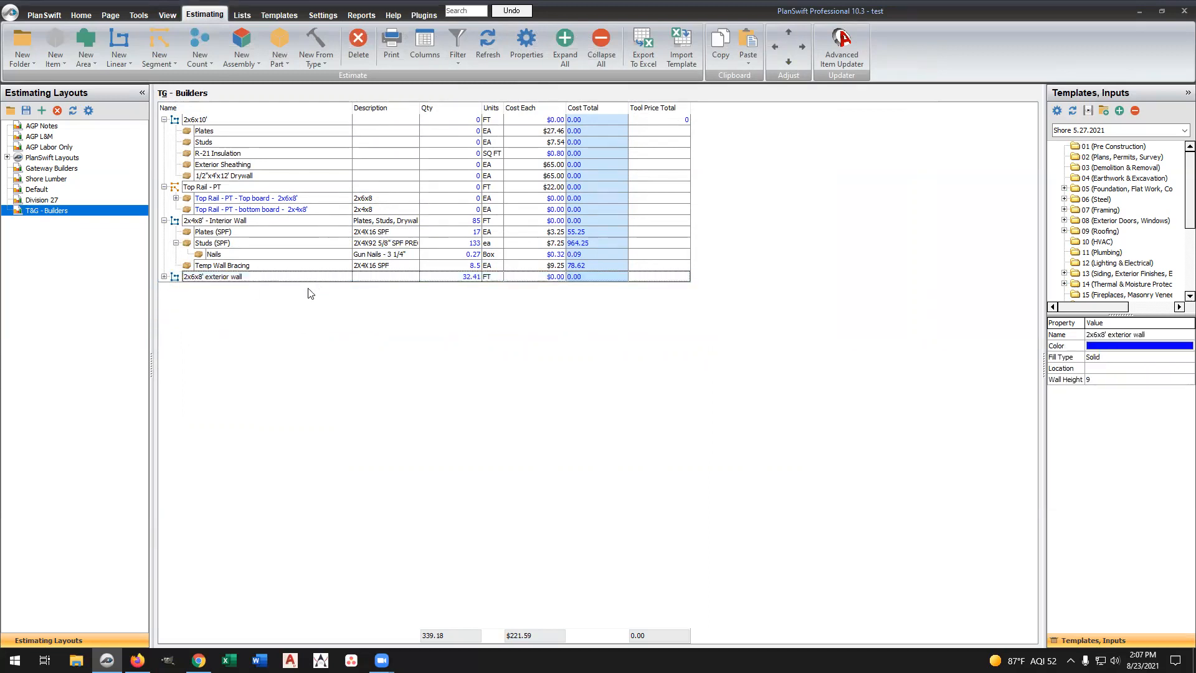
pyautogui.click(220, 276)
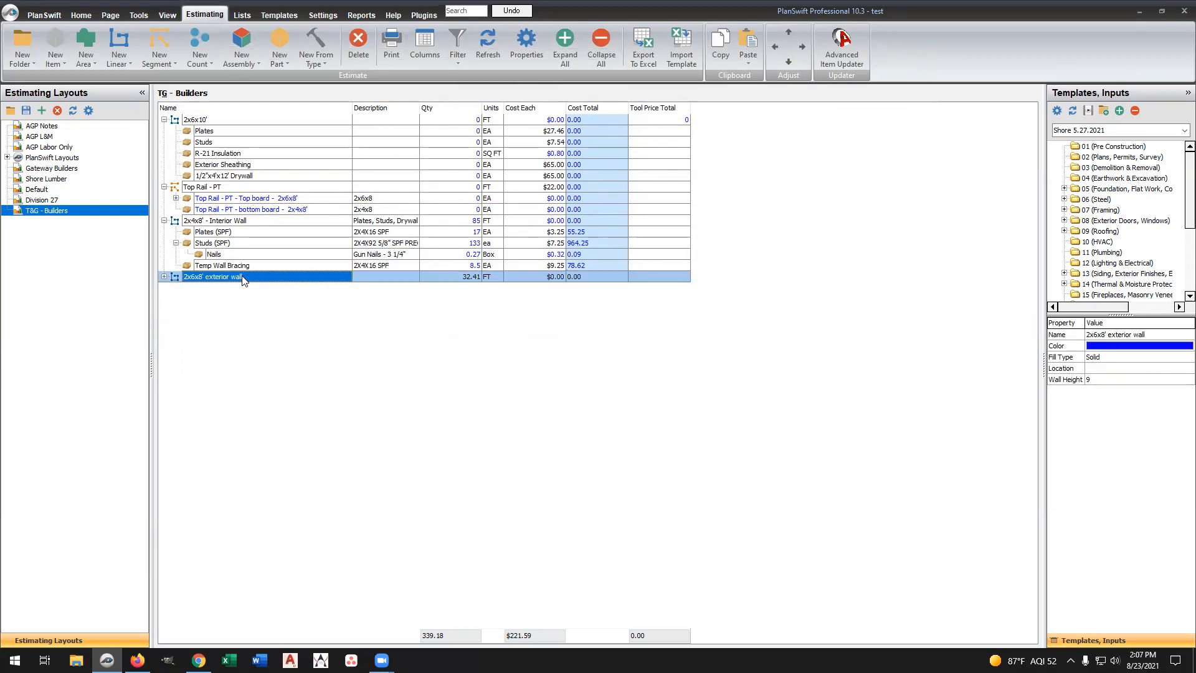
pyautogui.rightClick(241, 277)
pyautogui.click(274, 342)
# Create a template tab named T&G Builders Framing with its storage set to Planswift Files
pyautogui.click(274, 15)
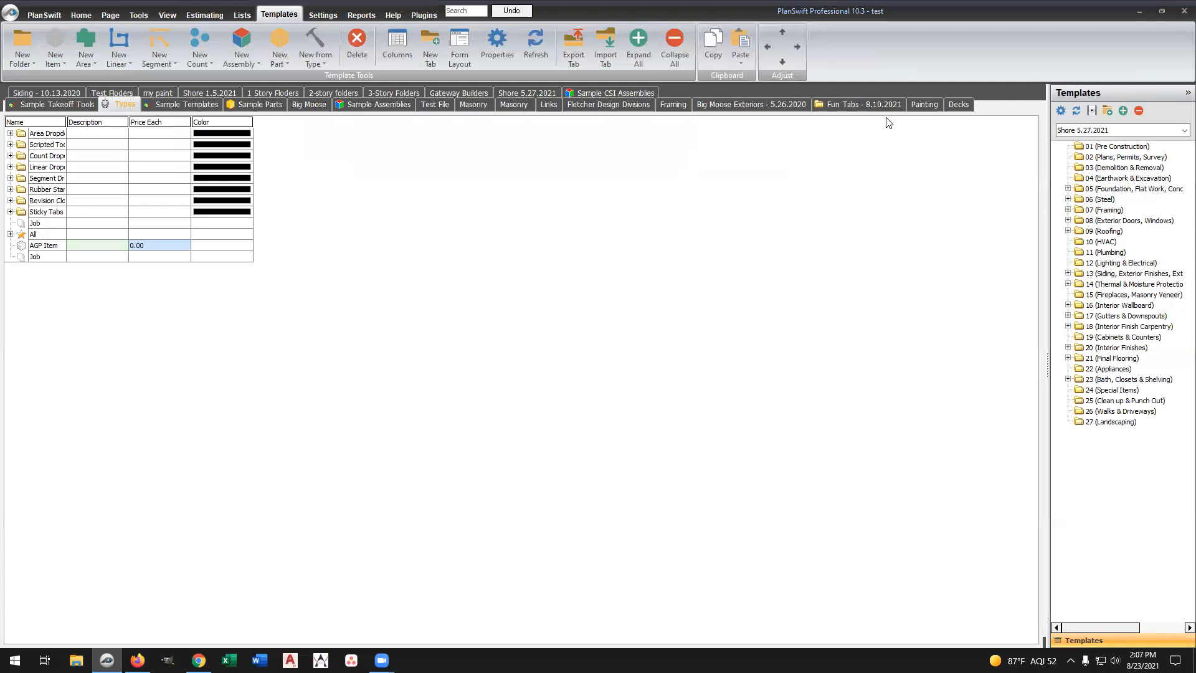
pyautogui.click(434, 44)
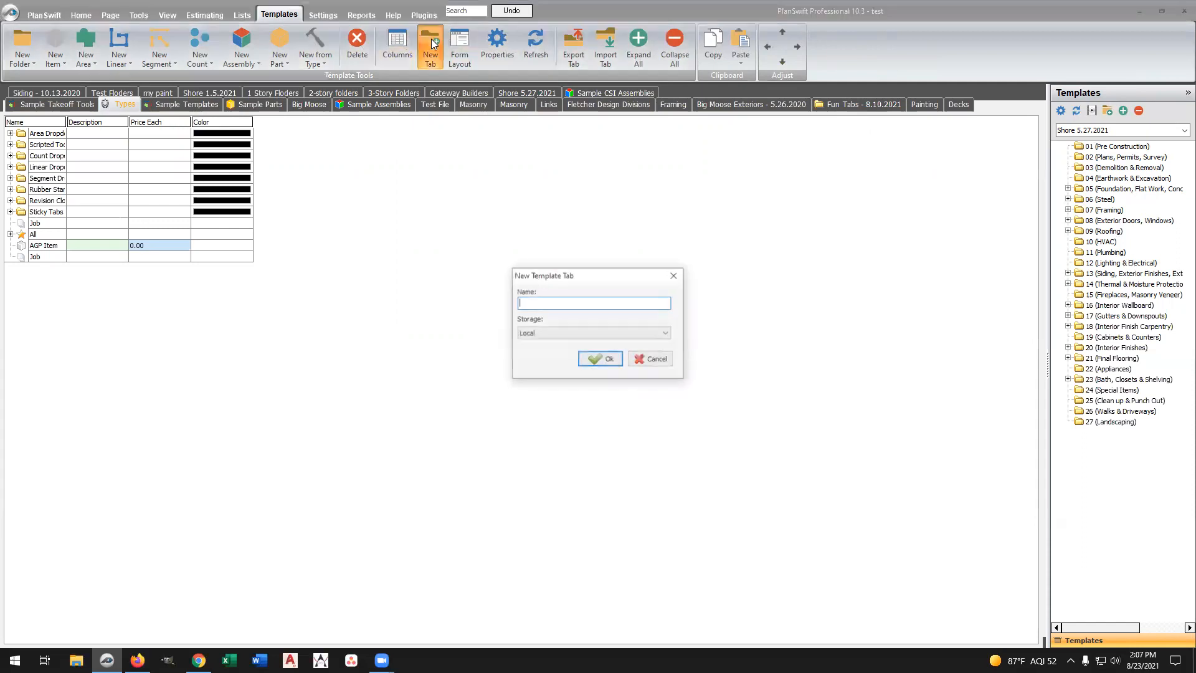
pyautogui.write('T&G Builders Framing')
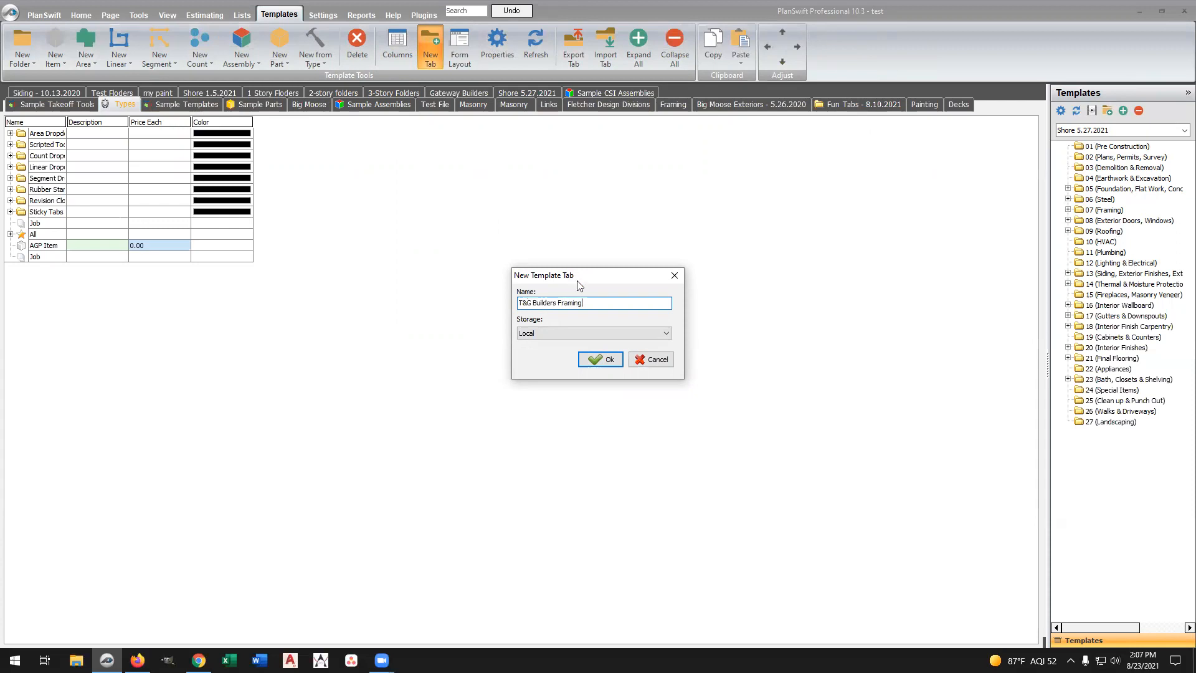
pyautogui.click(665, 333)
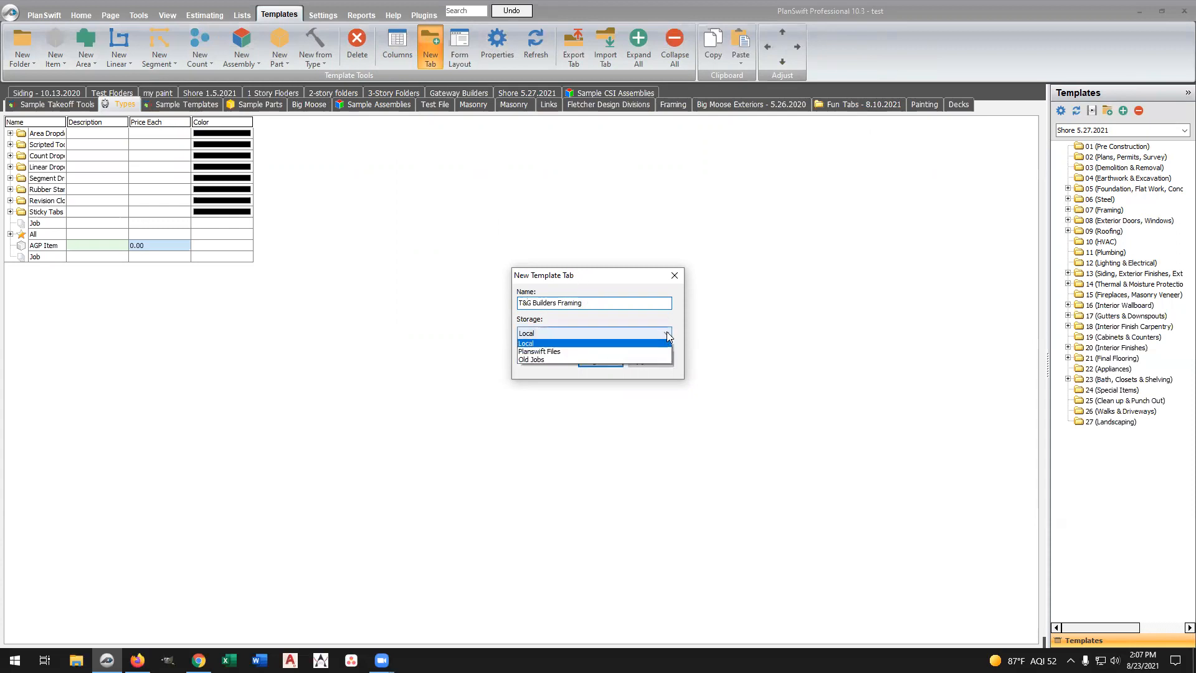
pyautogui.click(535, 354)
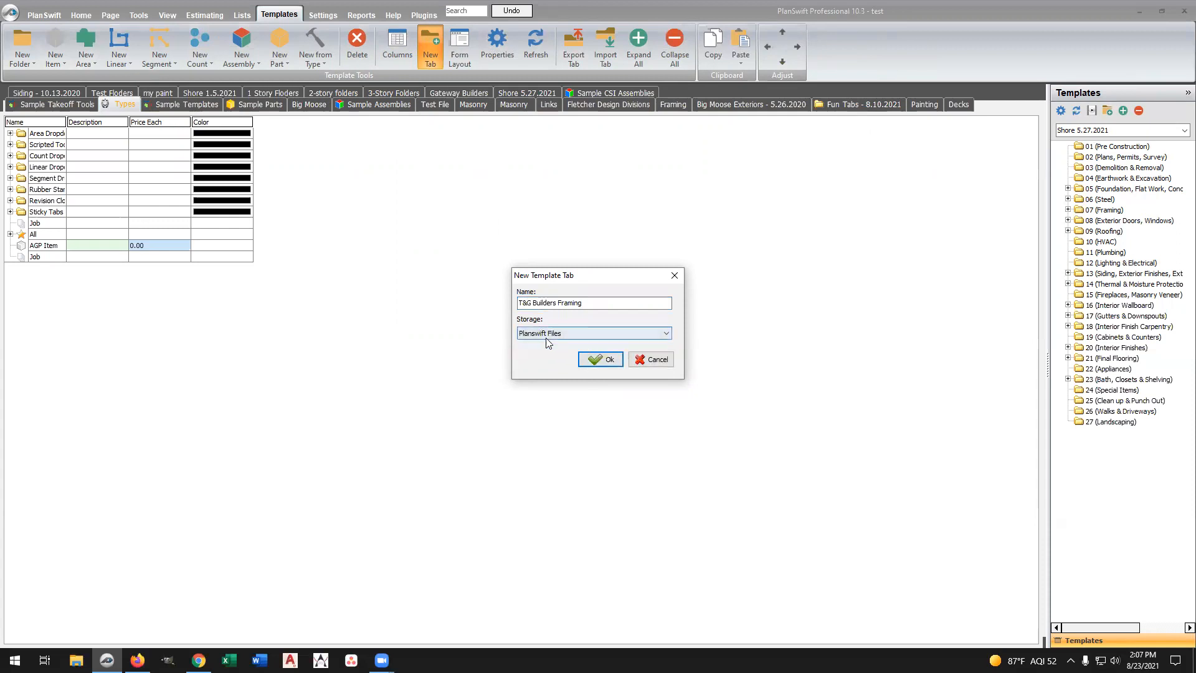
pyautogui.click(608, 360)
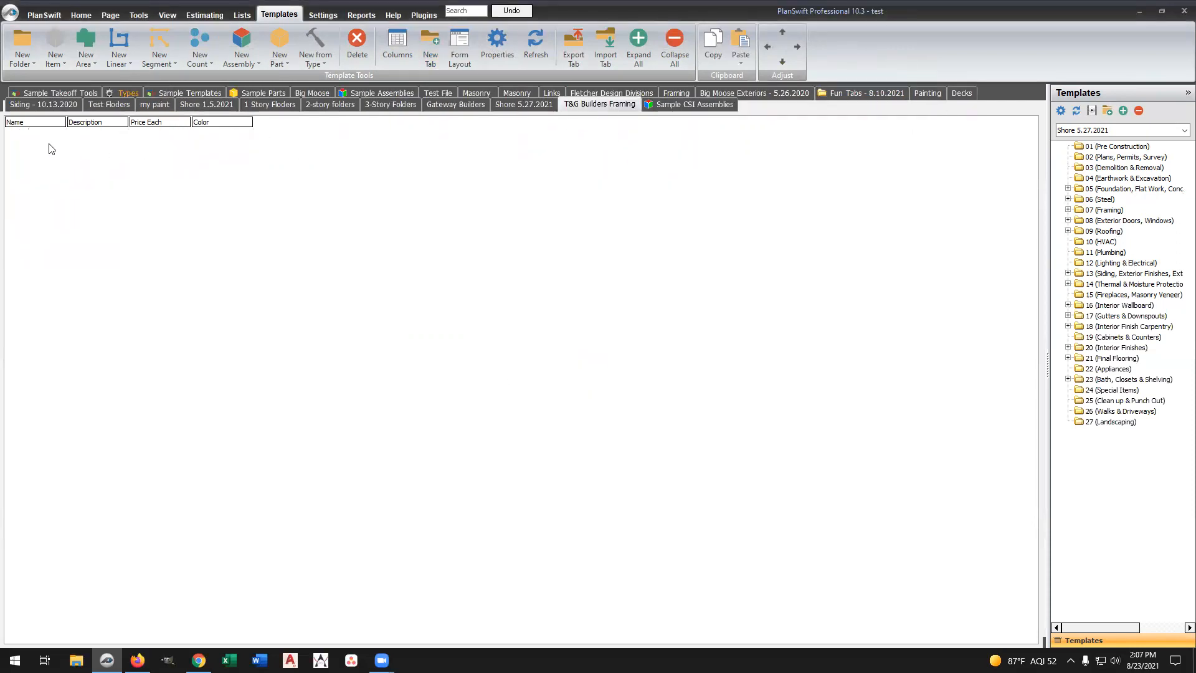
# Paste the copied exterior wall into the T&G Builders Framing tab and add a folder named Framing
pyautogui.rightClick(17, 137)
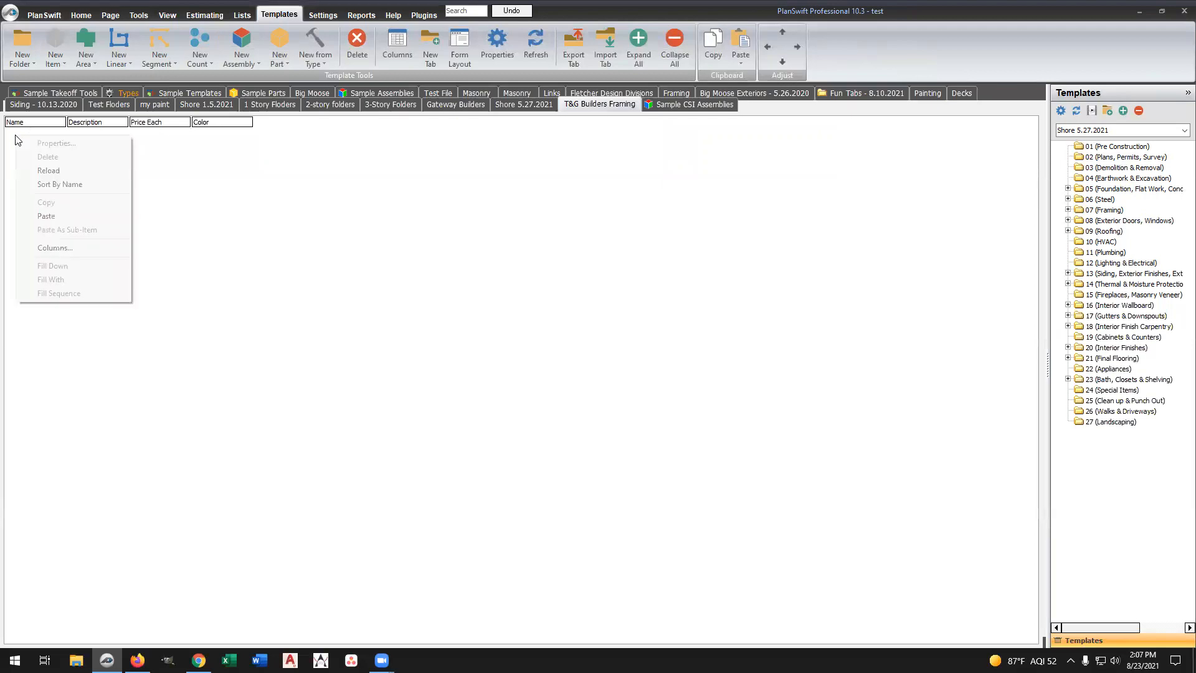
pyautogui.click(49, 215)
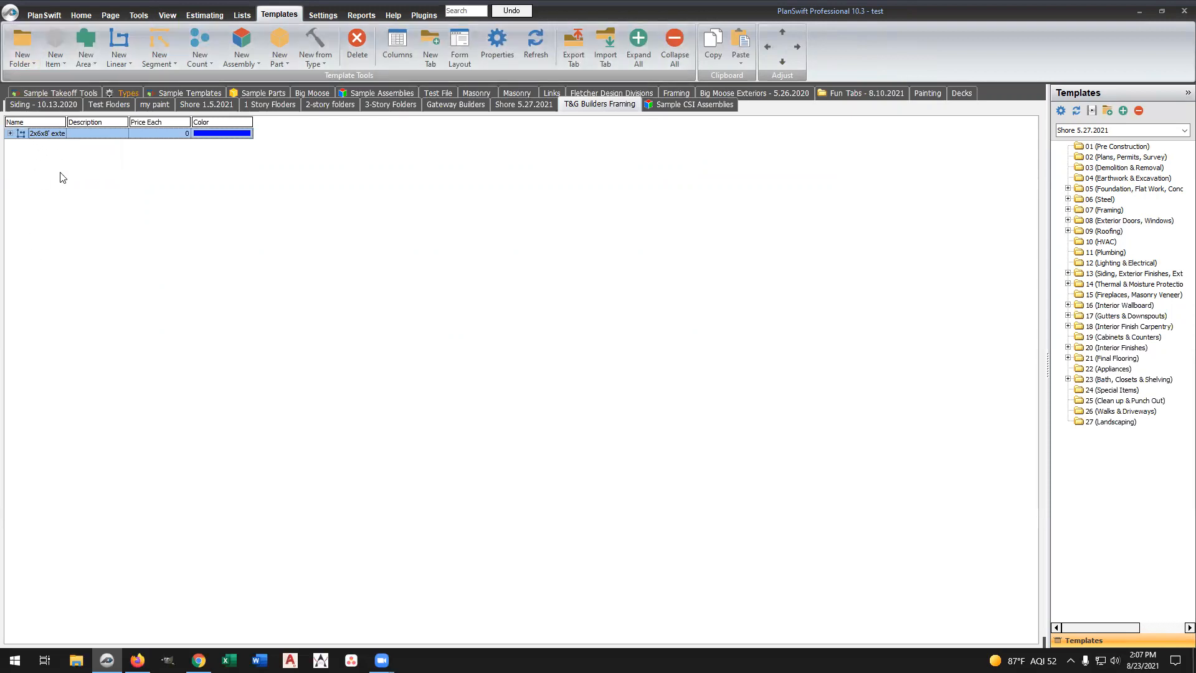
pyautogui.click(26, 42)
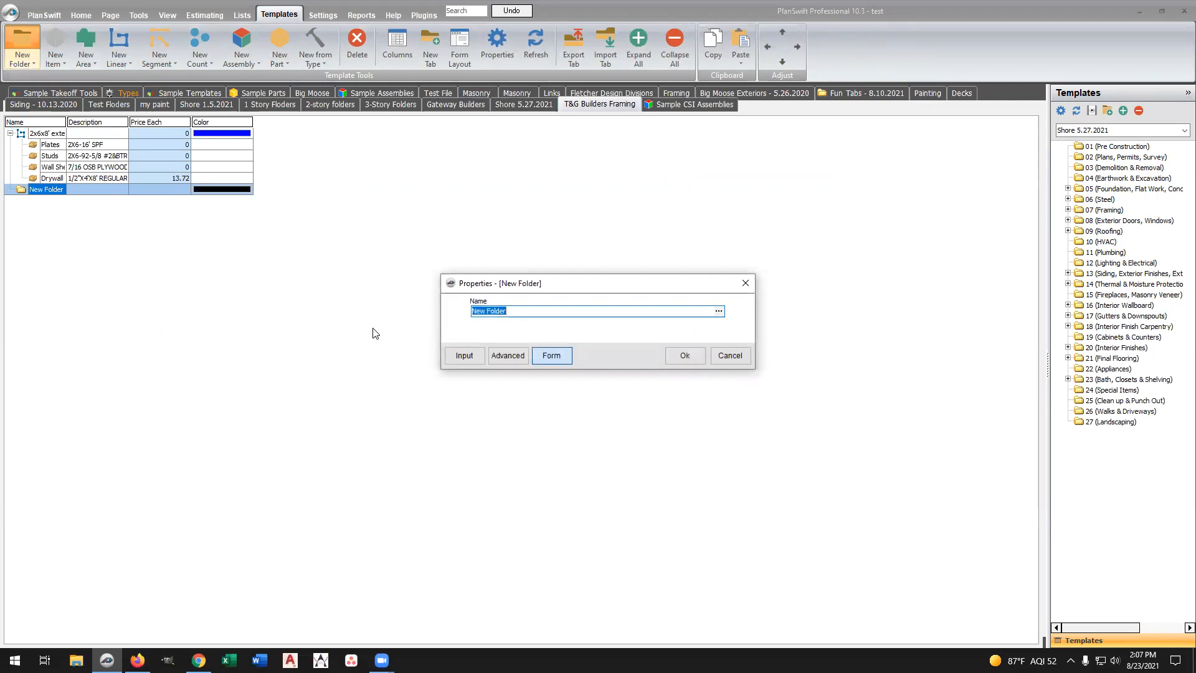
pyautogui.write('Framing')
pyautogui.click(678, 350)
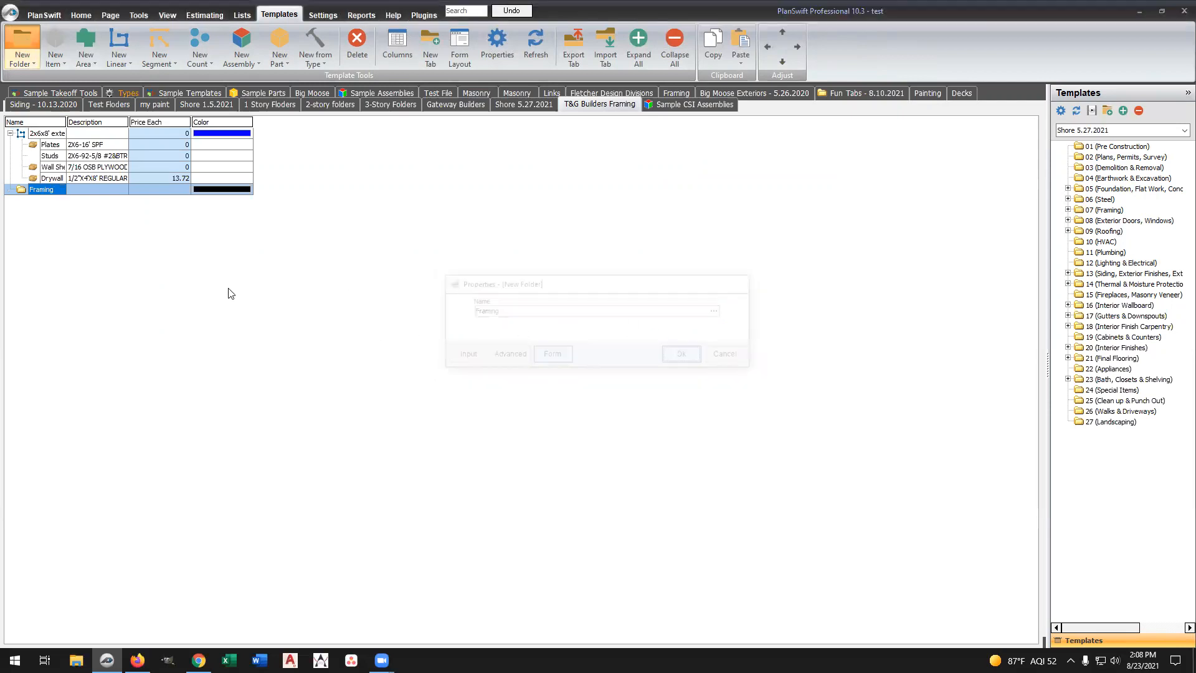
# Move the 2x6x8' exterior wall template into the Framing folder and check the folder by collapsing and expanding it
pyautogui.click(42, 134)
pyautogui.moveTo(42, 134); pyautogui.dragTo(46, 194)
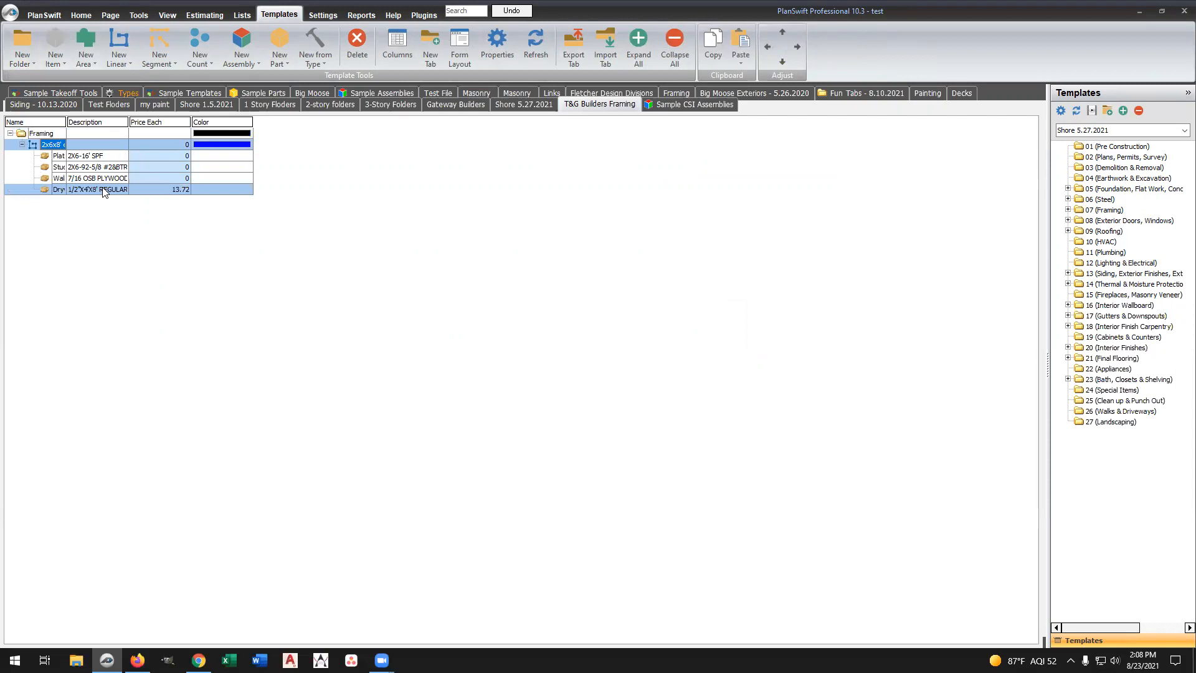
pyautogui.click(32, 135)
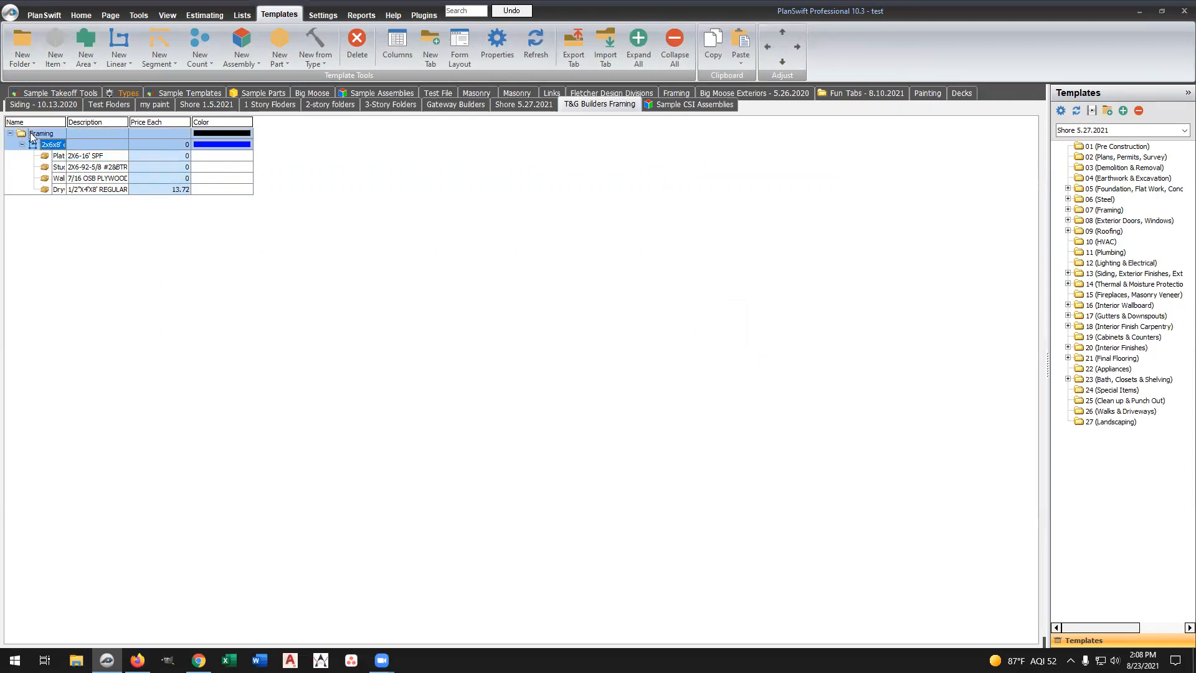
pyautogui.click(10, 133)
pyautogui.click(10, 133)
# Fit the Name and Description columns of the template tab to the width of their contents
pyautogui.click(60, 145)
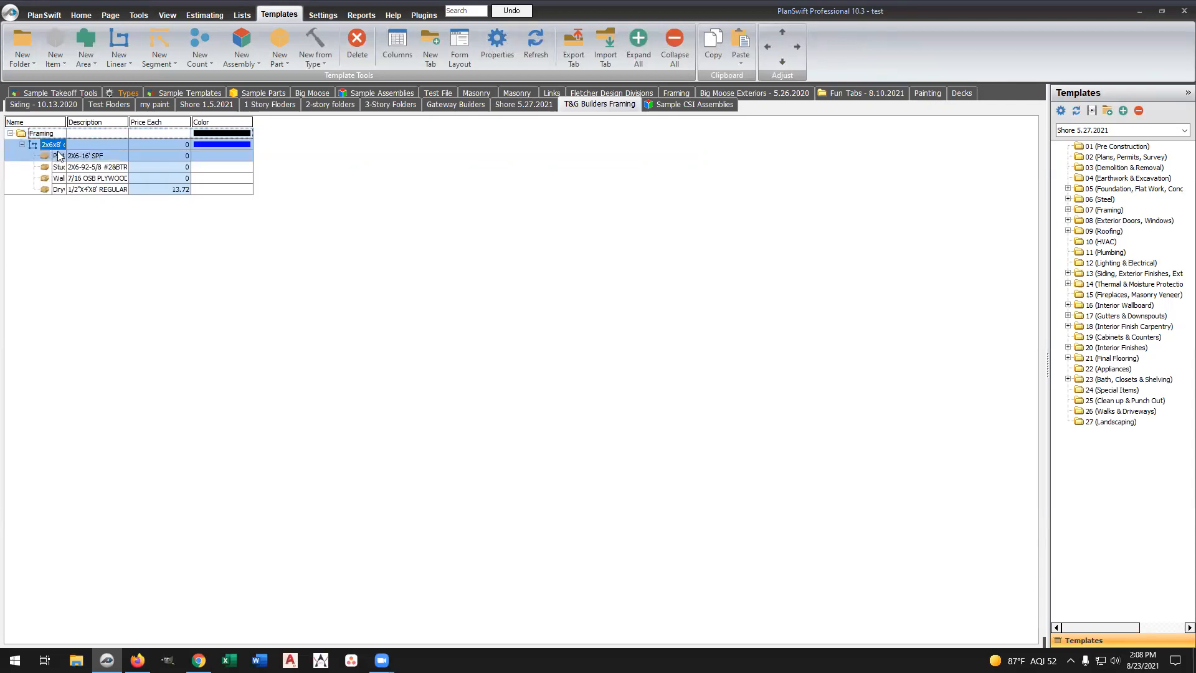
pyautogui.doubleClick(64, 122)
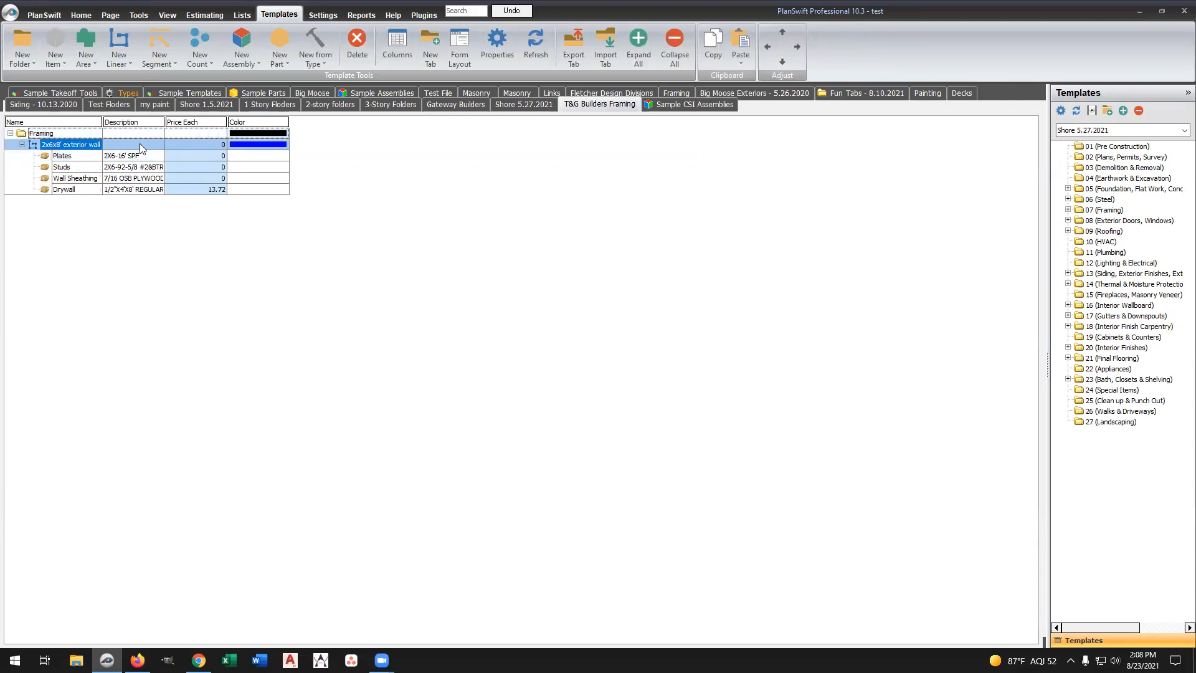
pyautogui.doubleClick(164, 121)
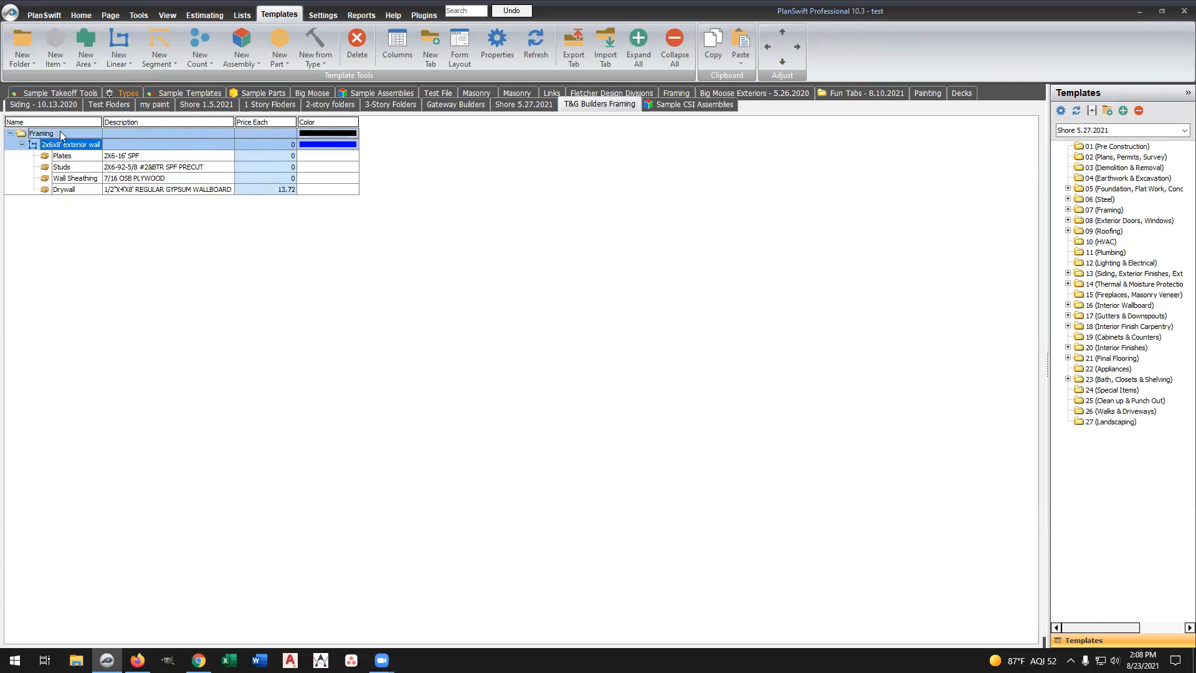
# Return to plan page F2 and draw a default segment takeoff about 24.16 ft long horizontally below the blue exterior wall line
pyautogui.click(80, 15)
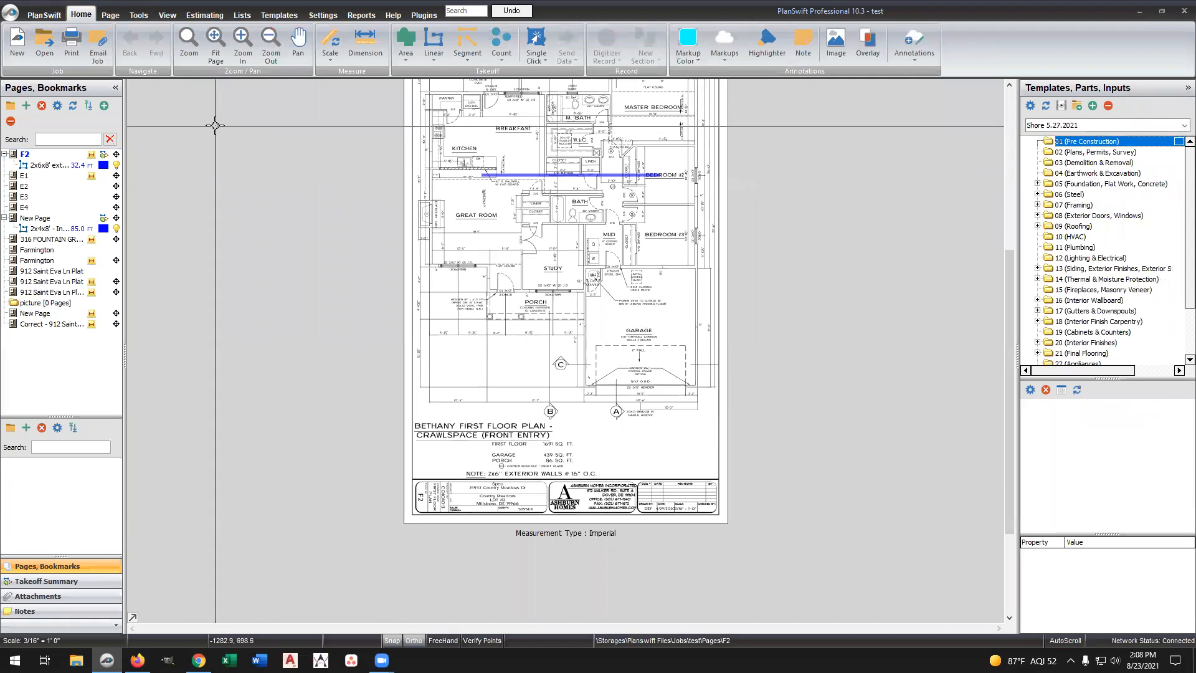
pyautogui.click(468, 40)
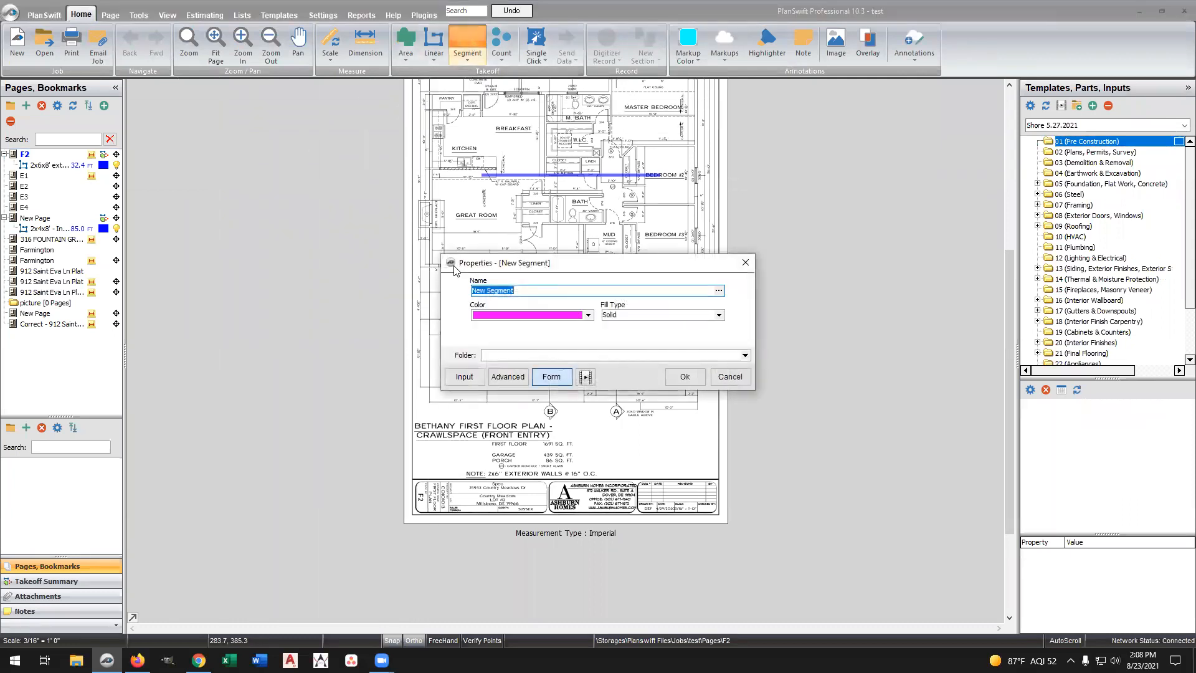
pyautogui.click(682, 381)
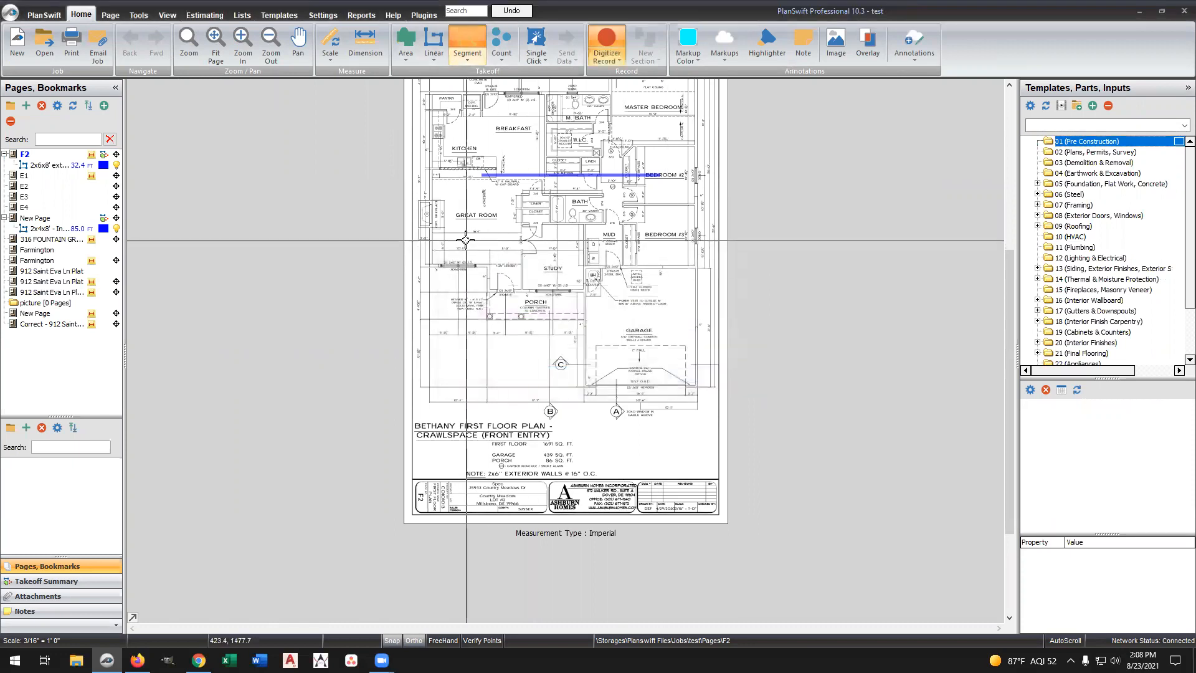
pyautogui.click(466, 239)
pyautogui.click(599, 240)
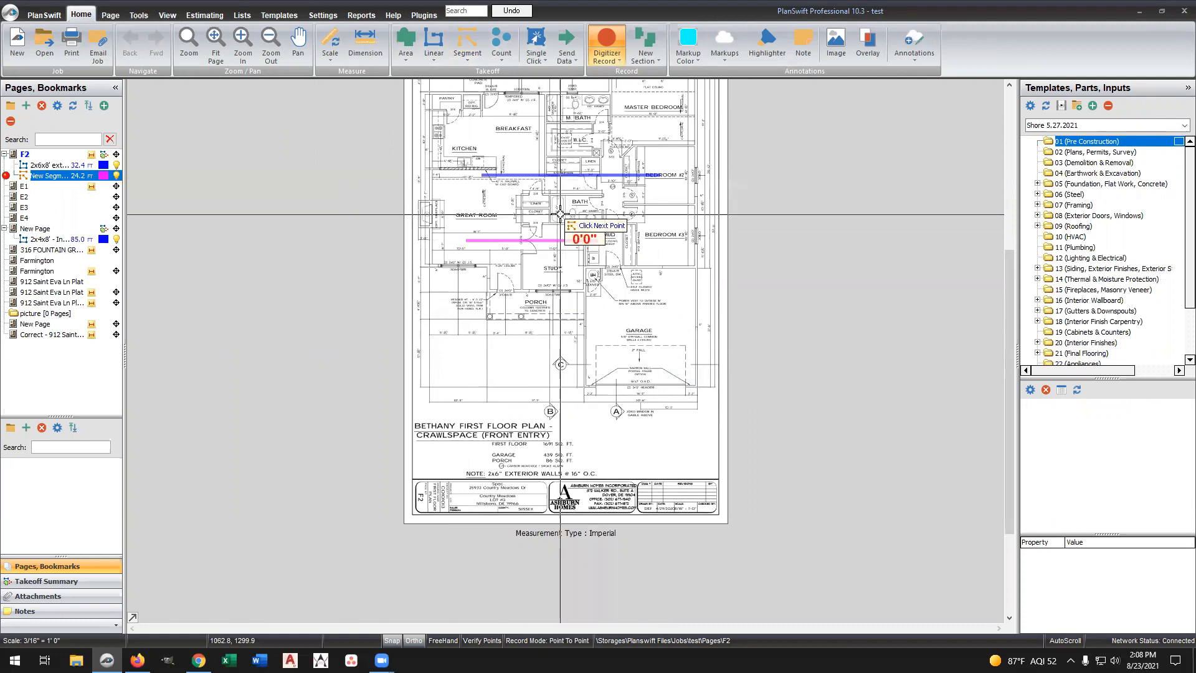
pyautogui.press('Escape')
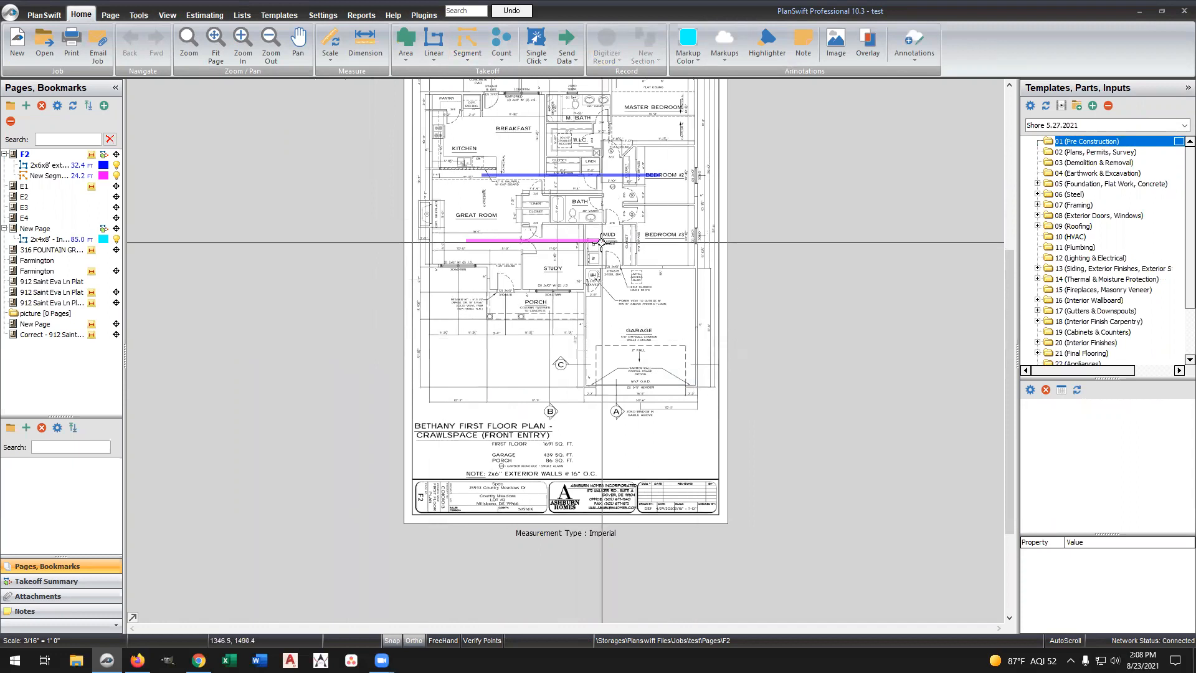
# Select the magenta segment on the floor plan and delete it
pyautogui.click(542, 240)
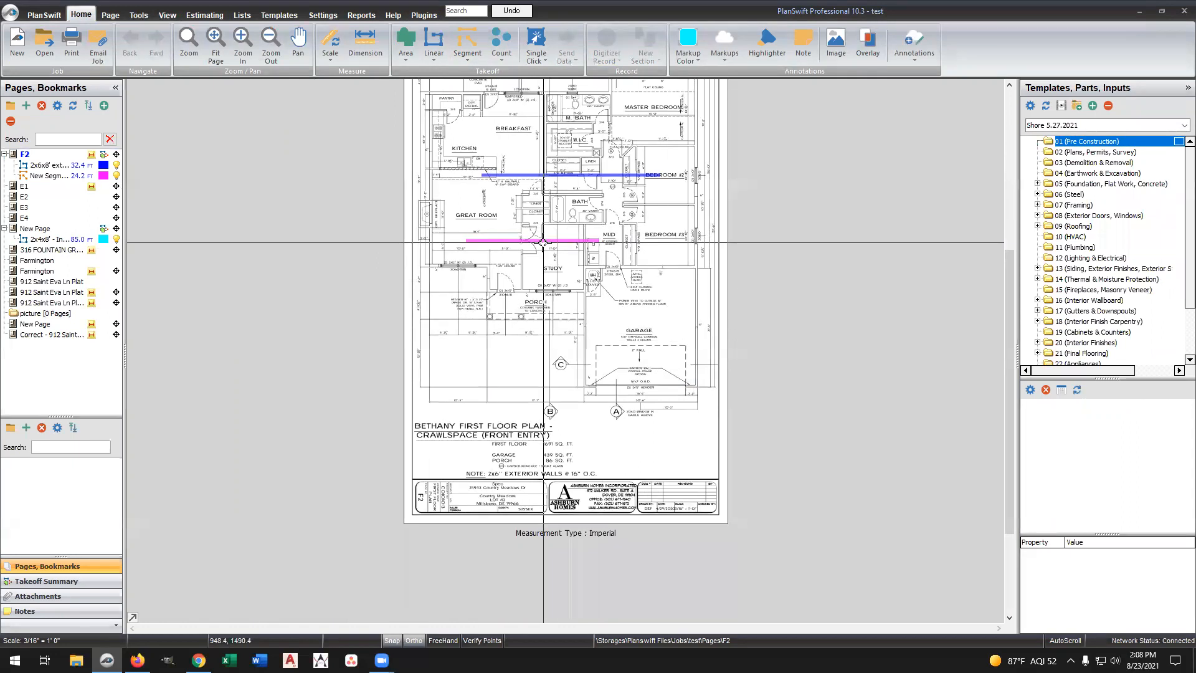
pyautogui.moveTo(544, 240)
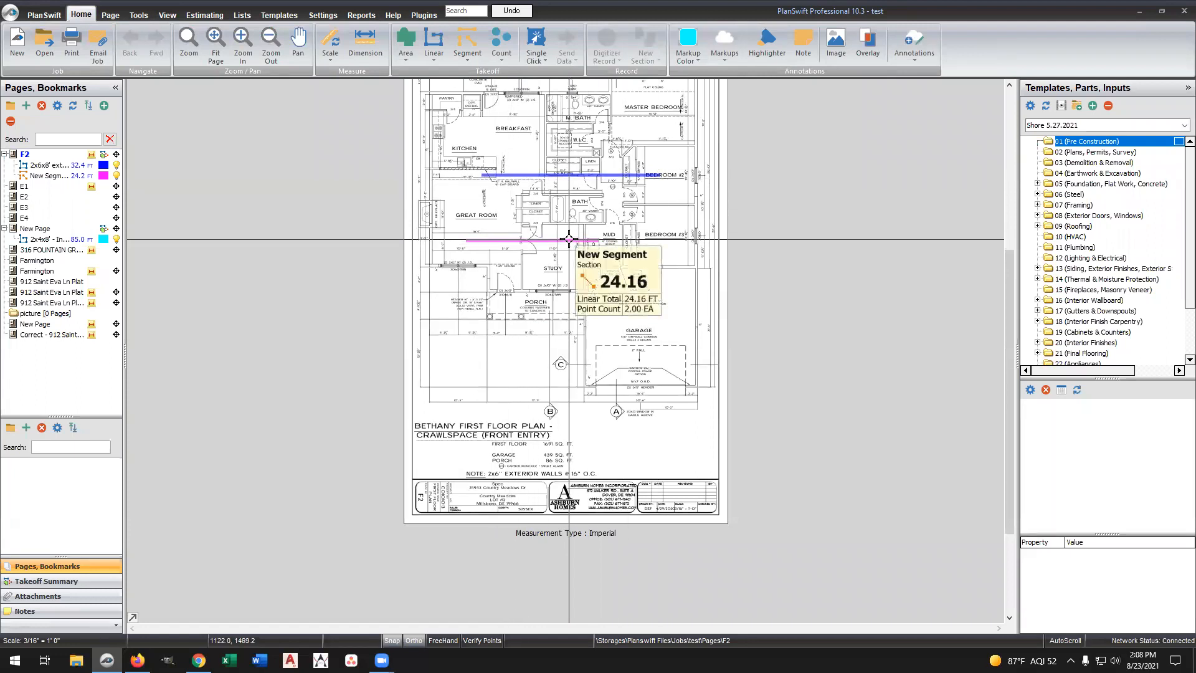
pyautogui.click(570, 240)
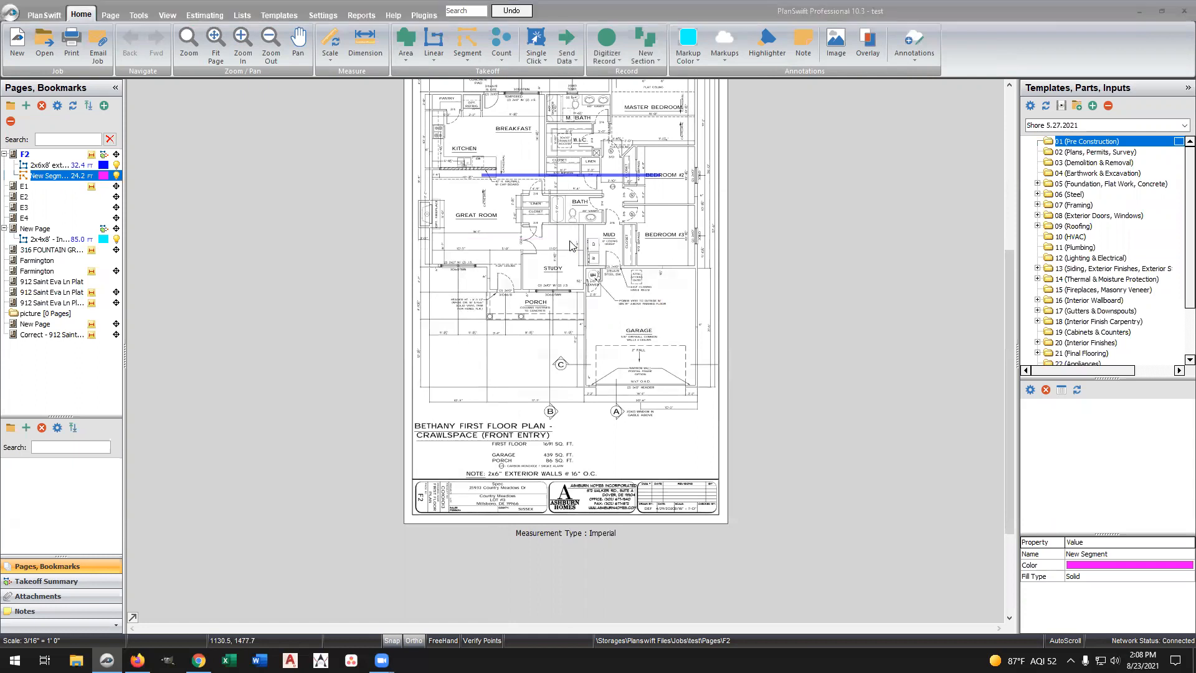
pyautogui.press('Delete')
pyautogui.click(613, 392)
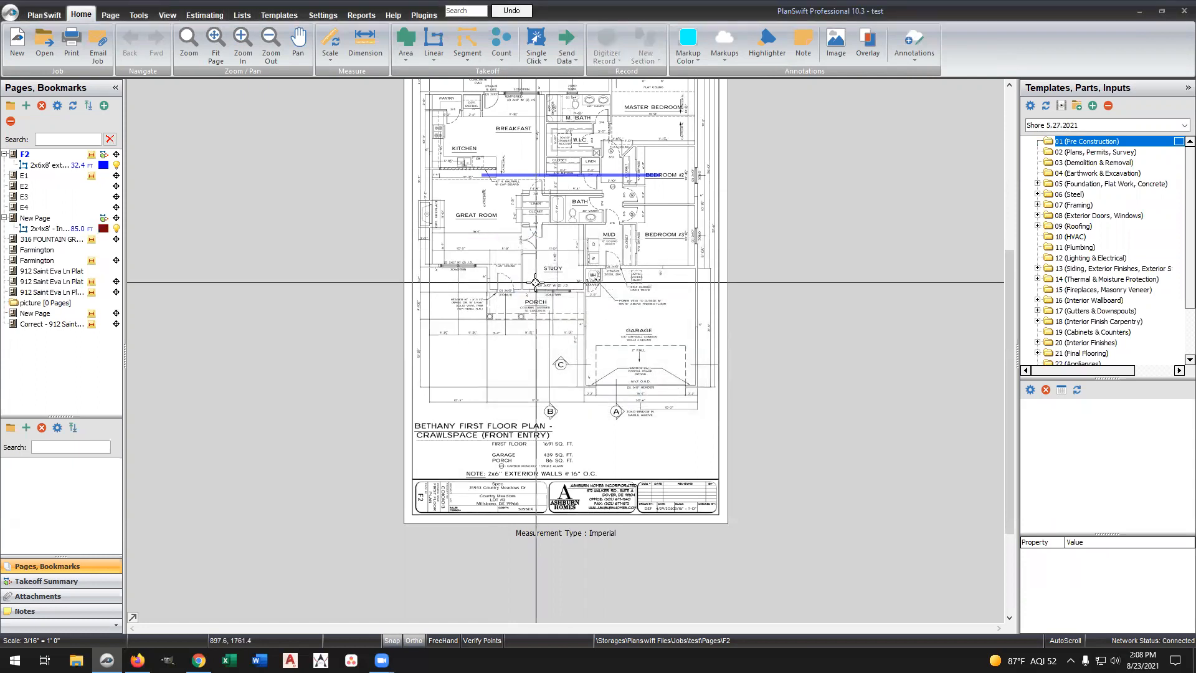
# Draw a default solid green area takeoff of about 395 sq ft as a rectangle over the porch on the floor plan
pyautogui.click(408, 41)
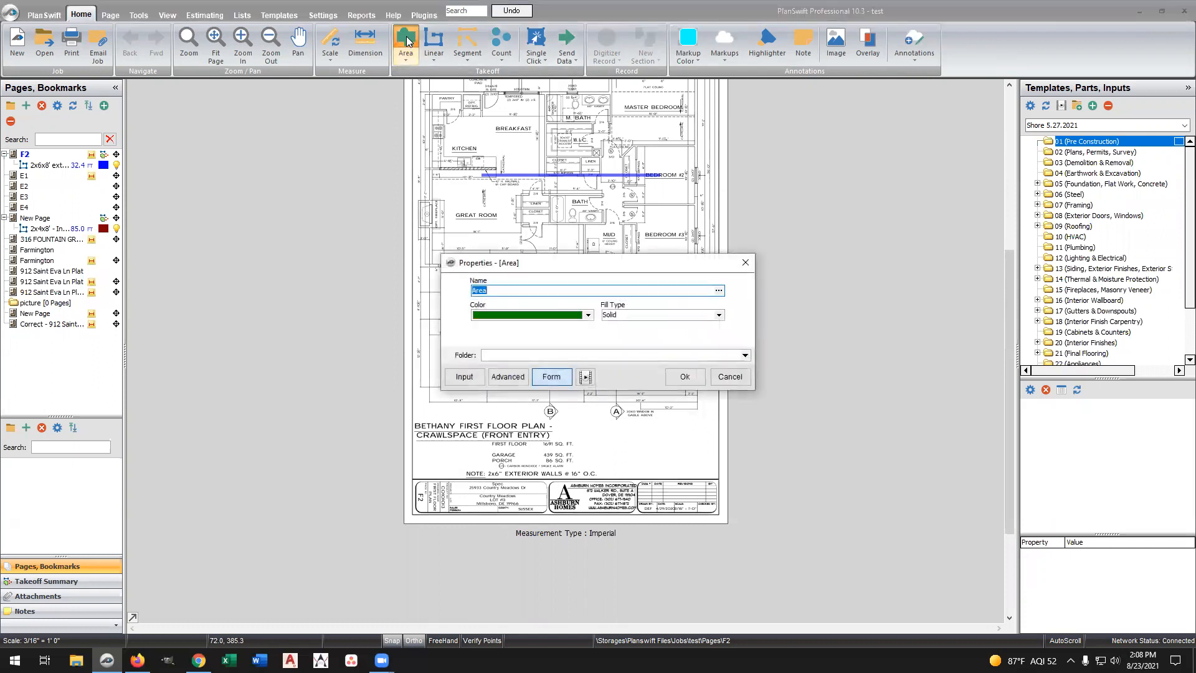
pyautogui.click(684, 376)
pyautogui.click(462, 266)
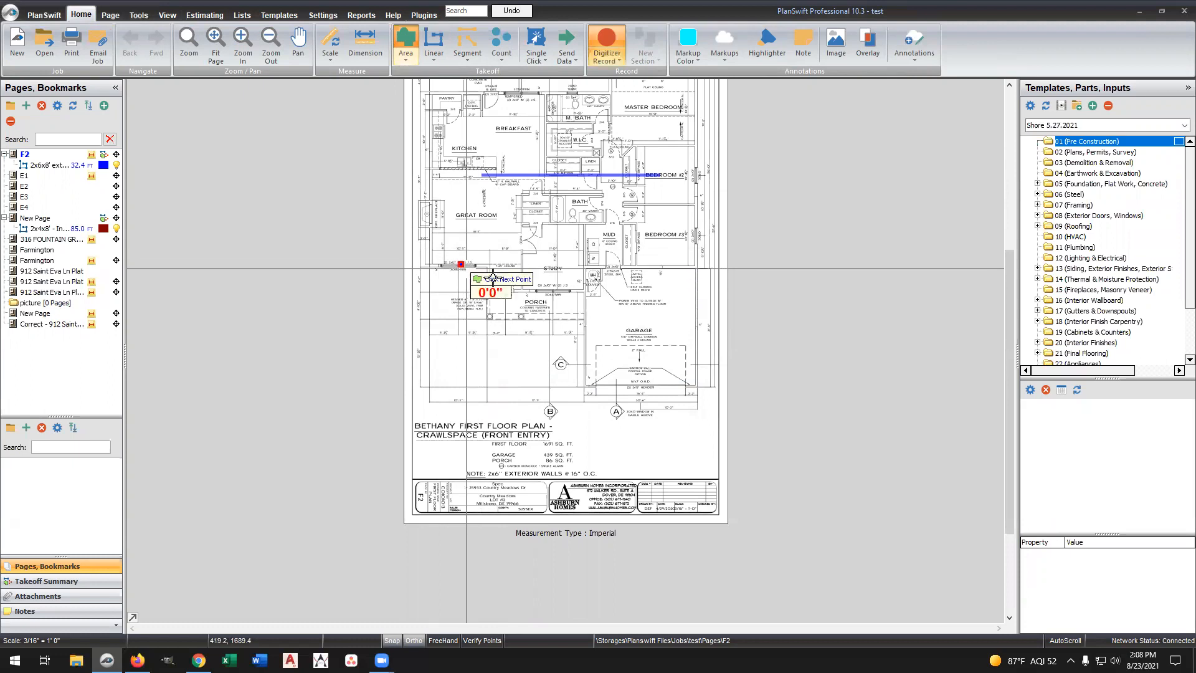
pyautogui.click(616, 265)
pyautogui.click(616, 341)
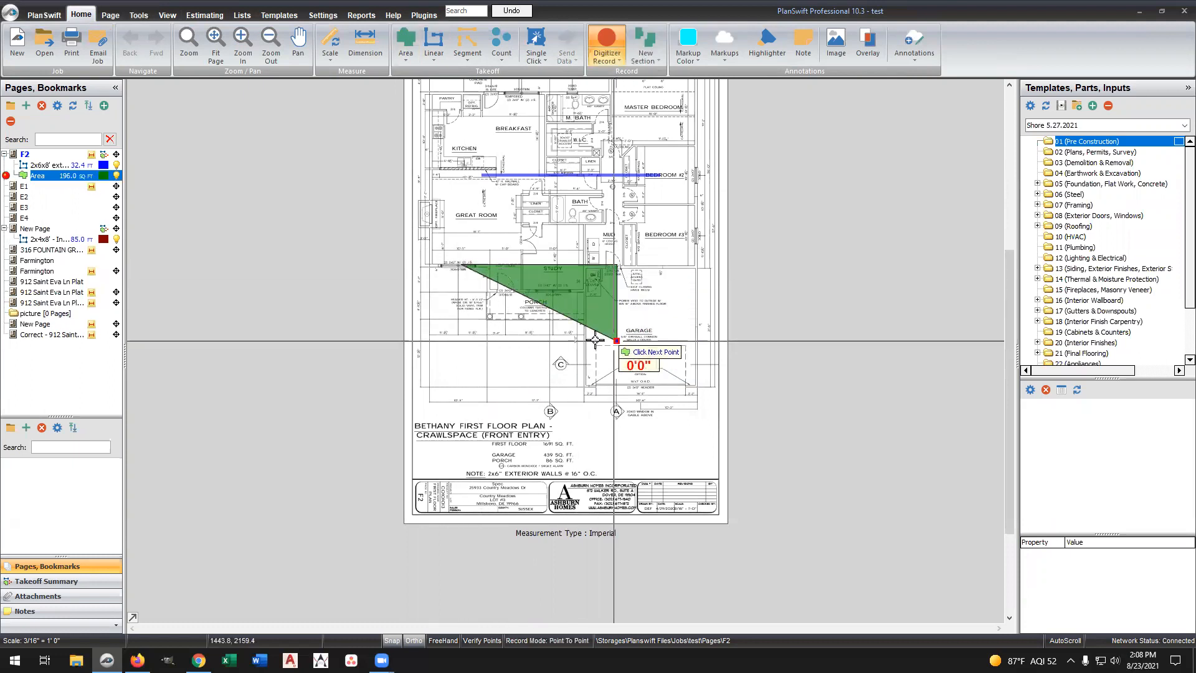
pyautogui.click(458, 341)
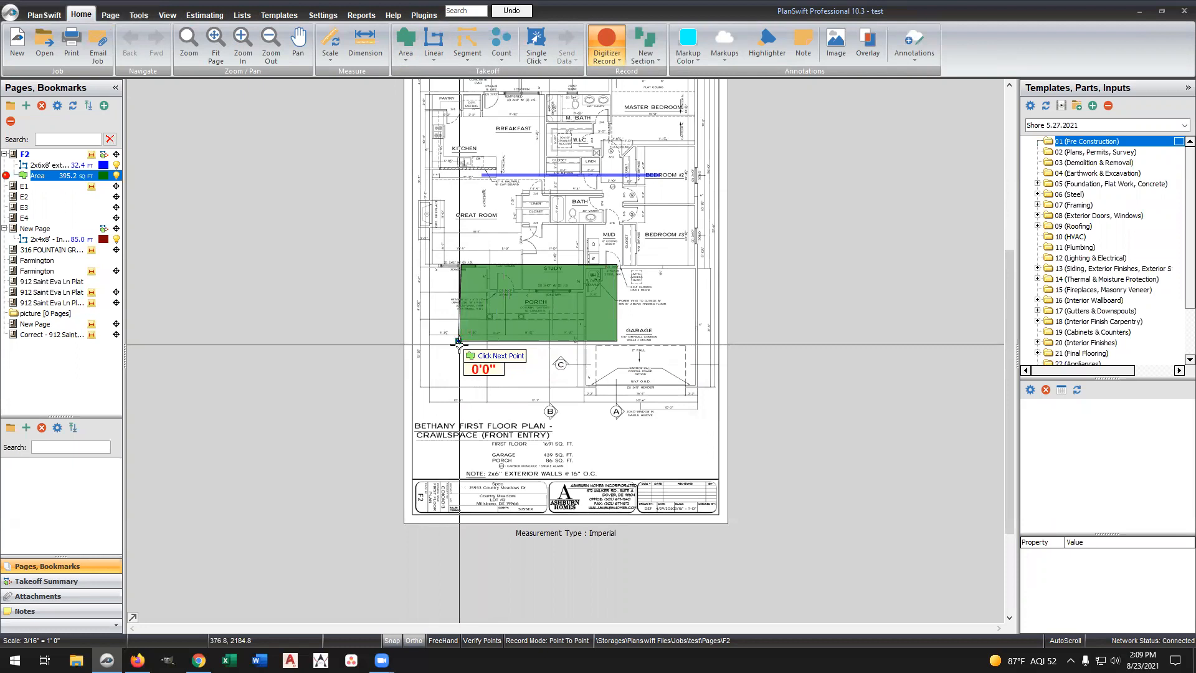
pyautogui.rightClick(459, 344)
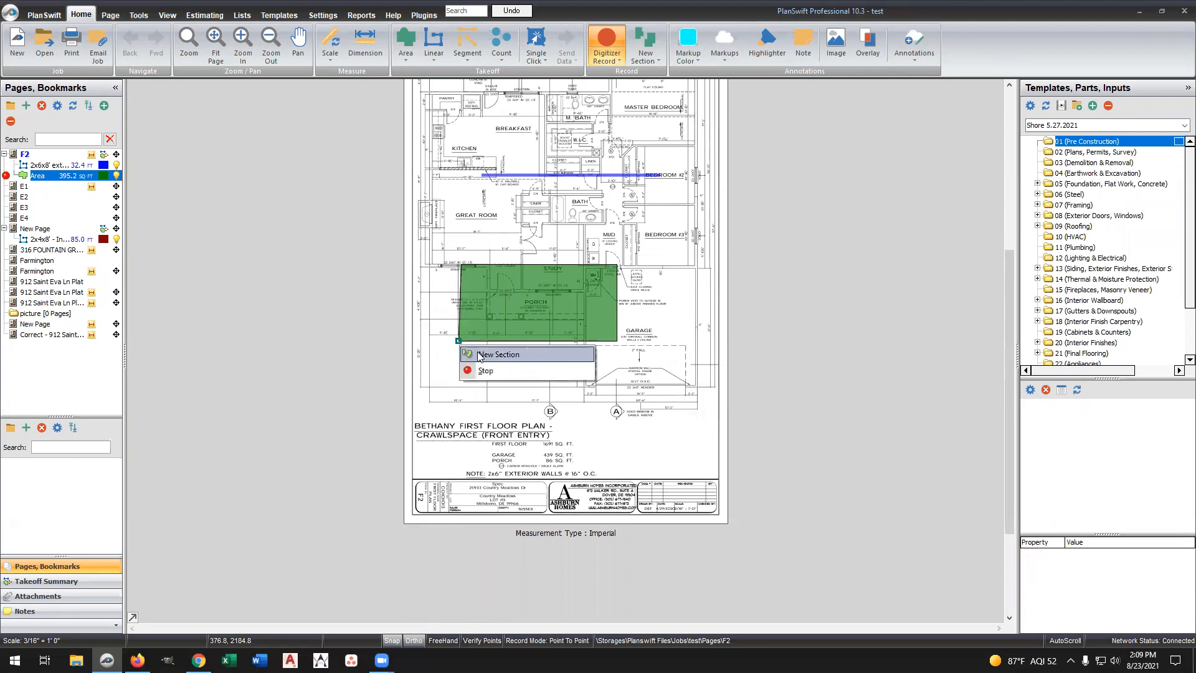
pyautogui.click(487, 373)
pyautogui.click(535, 301)
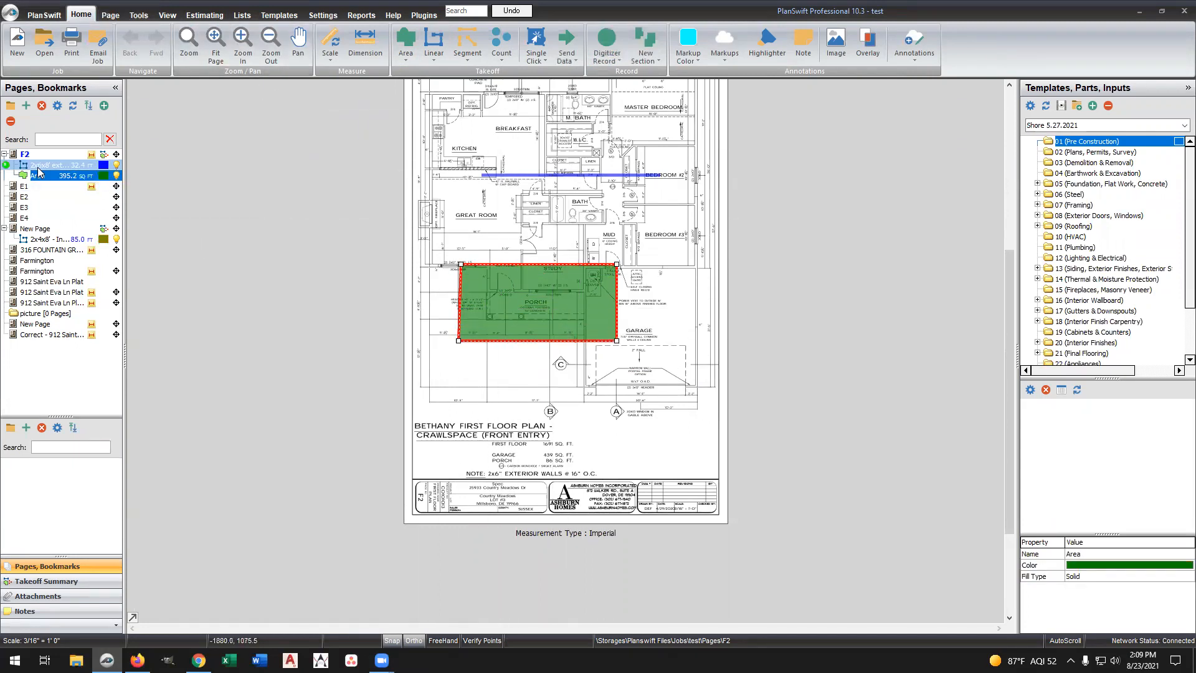
# Open the new area takeoff's properties from the estimating view and rename it as Flooring
pyautogui.click(205, 13)
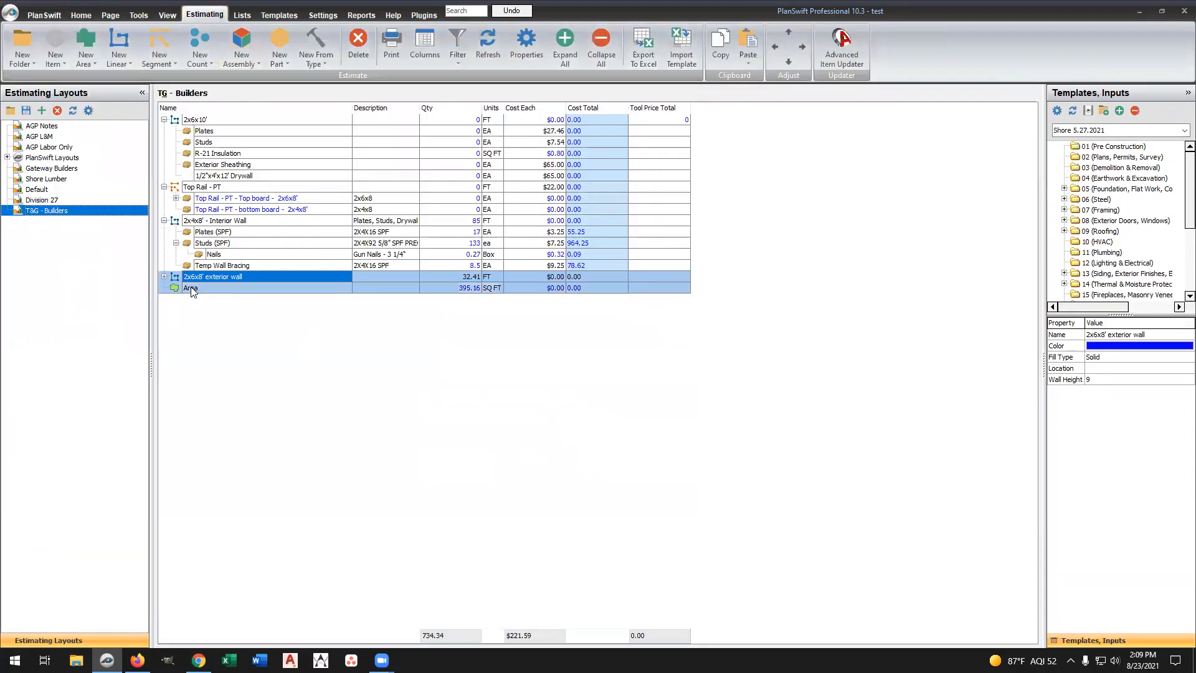
pyautogui.doubleClick(190, 289)
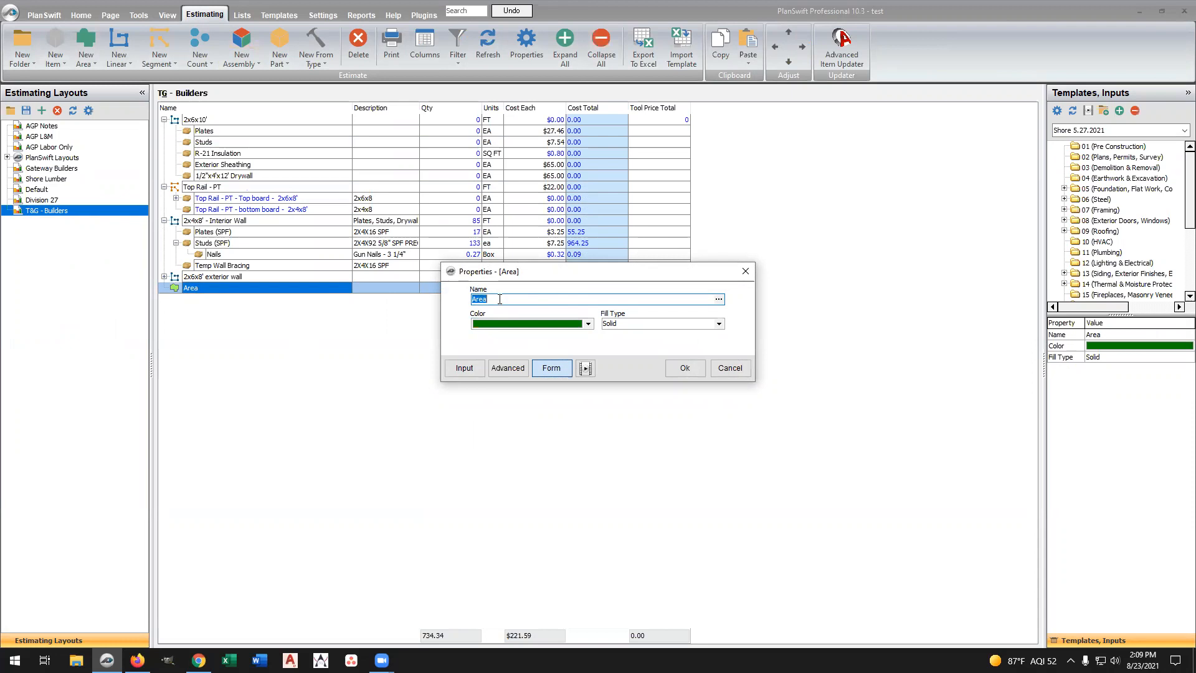
pyautogui.write('Flooring')
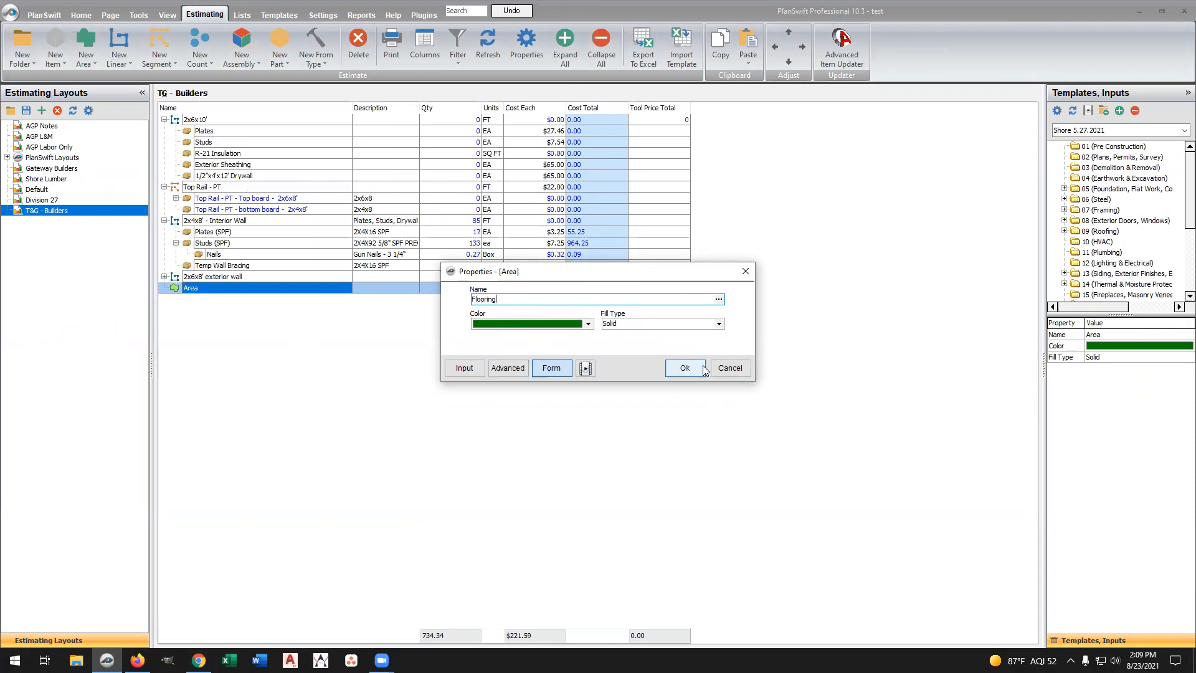
# Make Location an input property of the Flooring area in its advanced properties and save the changes
pyautogui.click(520, 370)
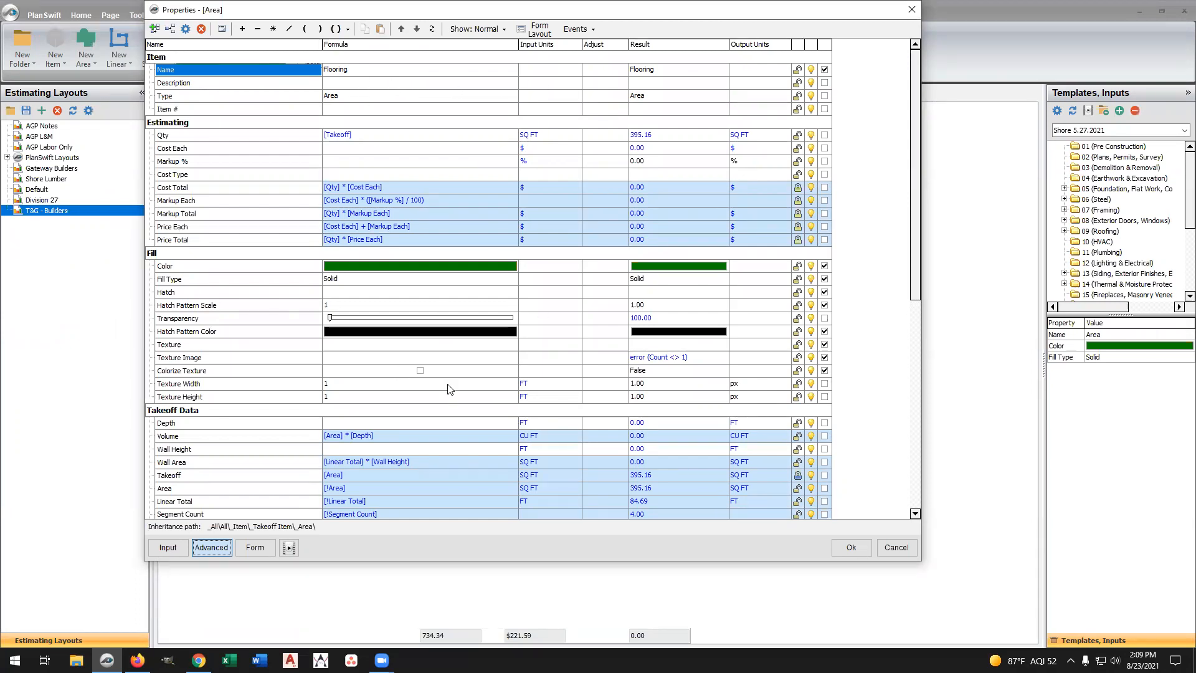
pyautogui.scroll(-3, 318, 434)
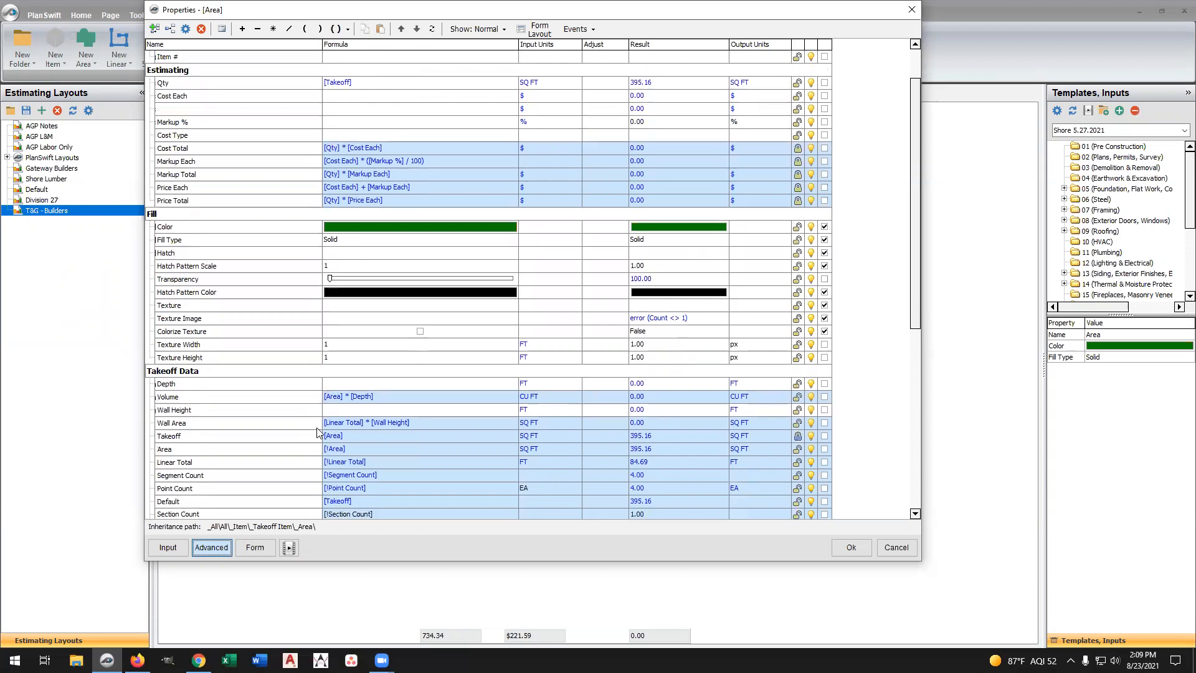
pyautogui.scroll(-3, 318, 434)
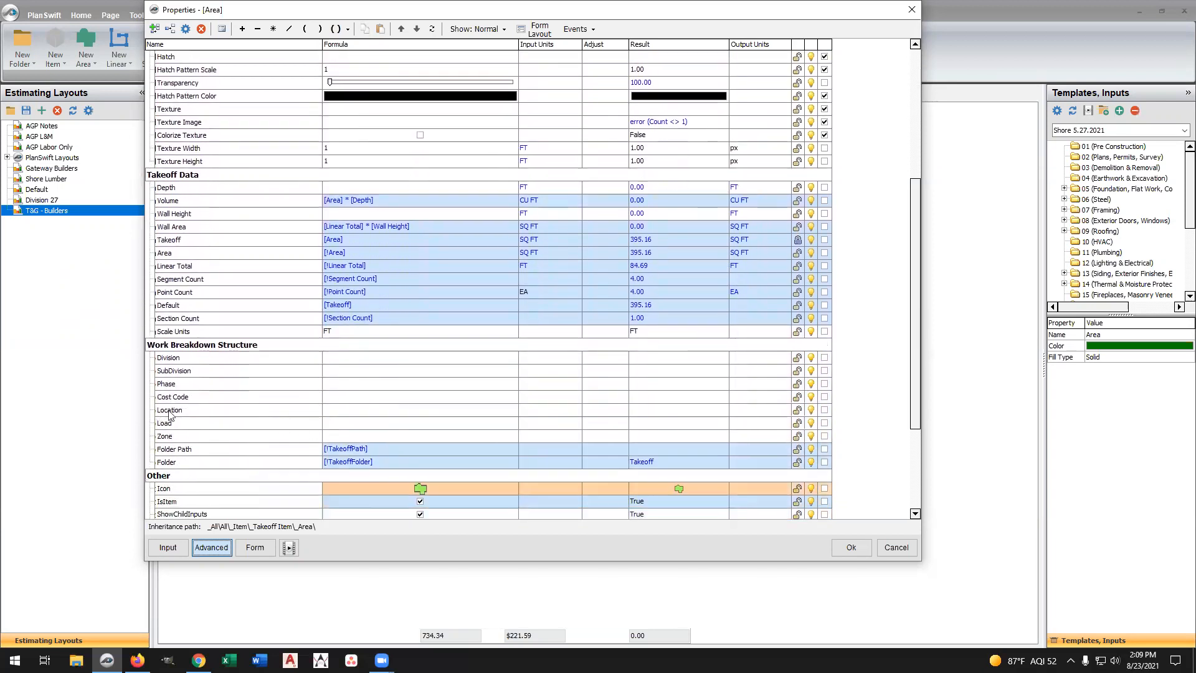
pyautogui.click(823, 410)
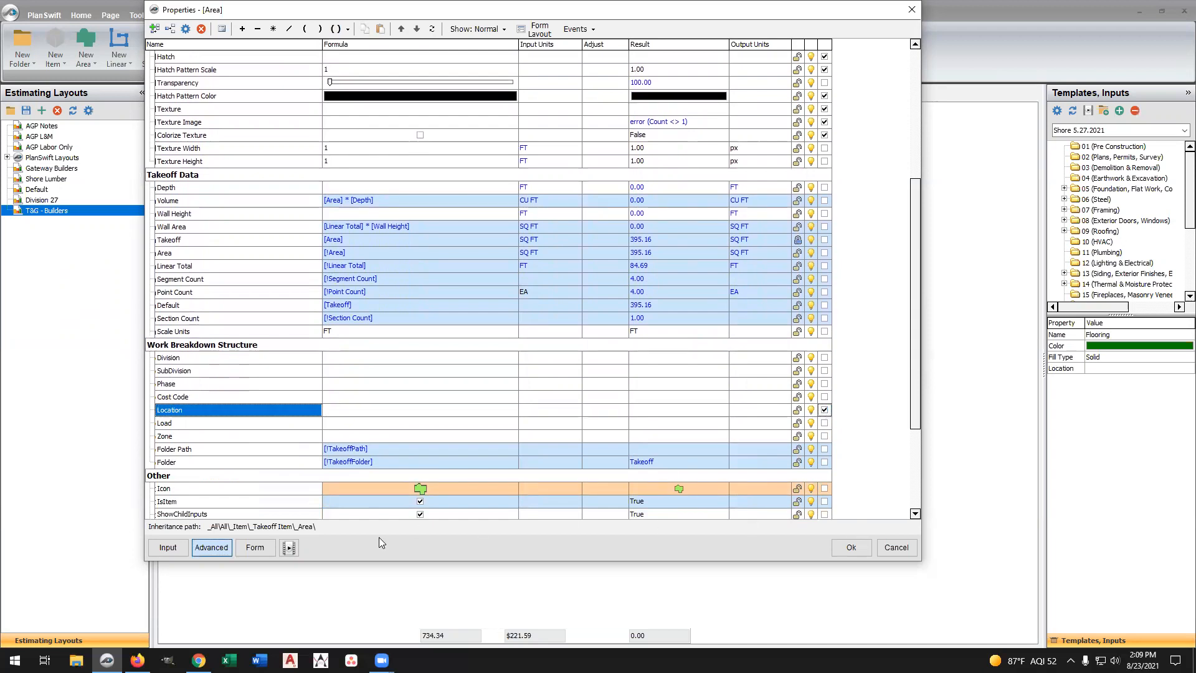
pyautogui.click(850, 547)
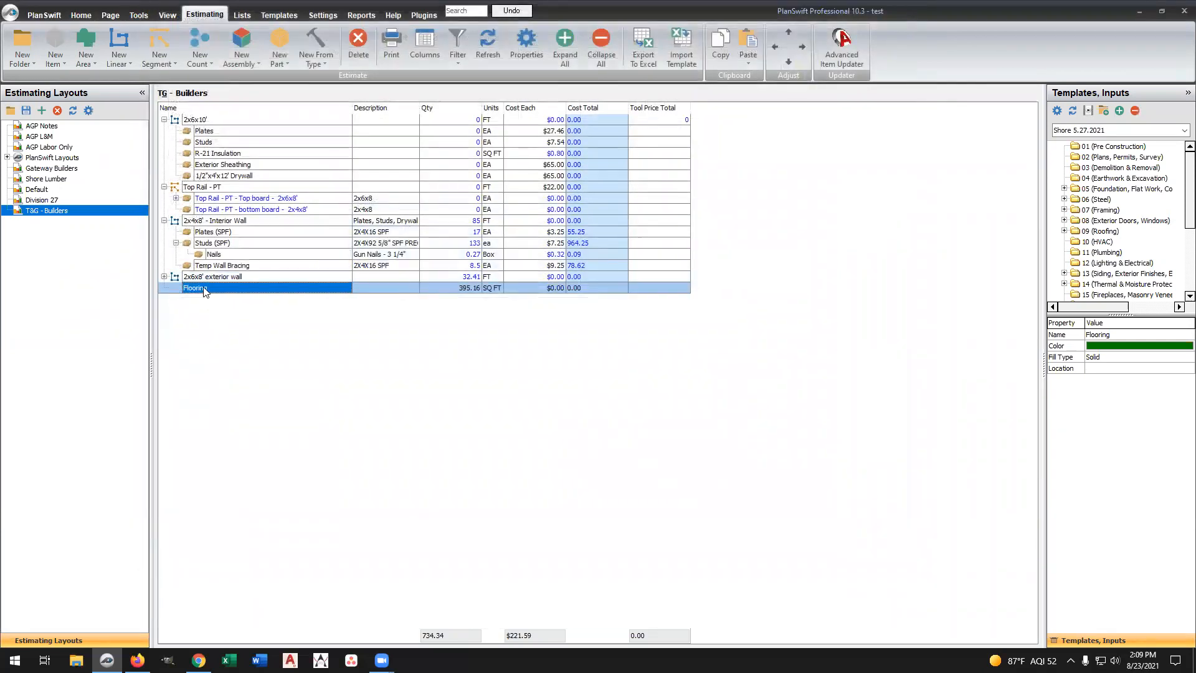
# Set the Flooring area's location to Bedroom 1
pyautogui.doubleClick(205, 288)
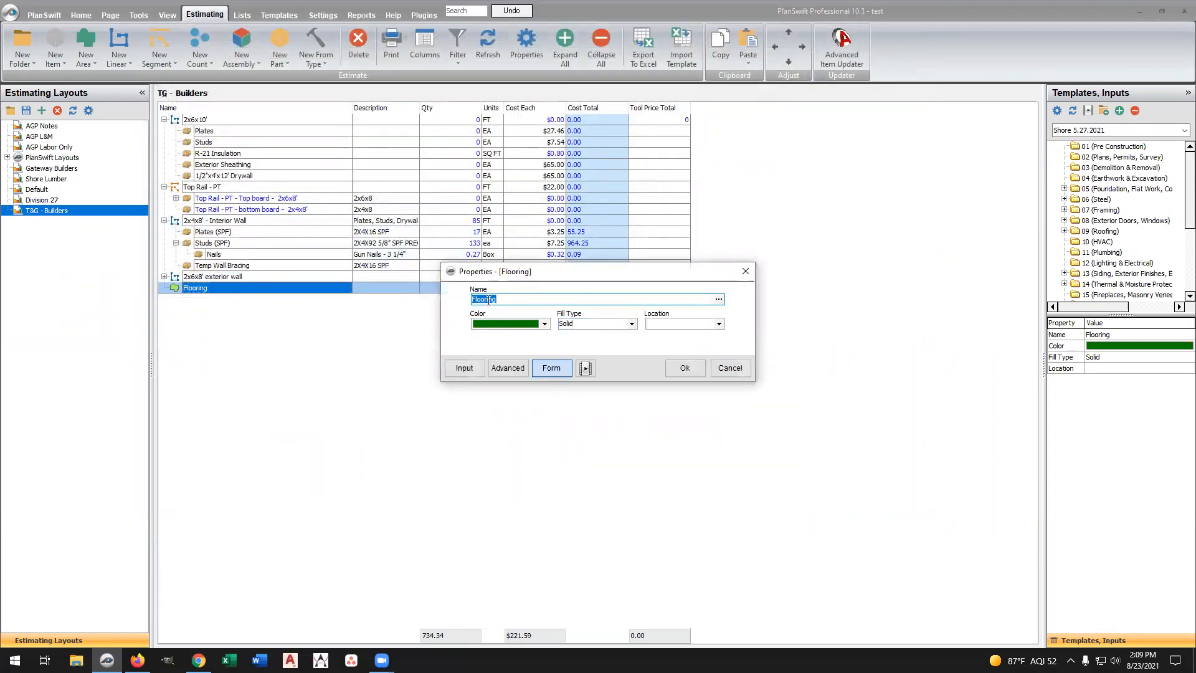
pyautogui.click(662, 323)
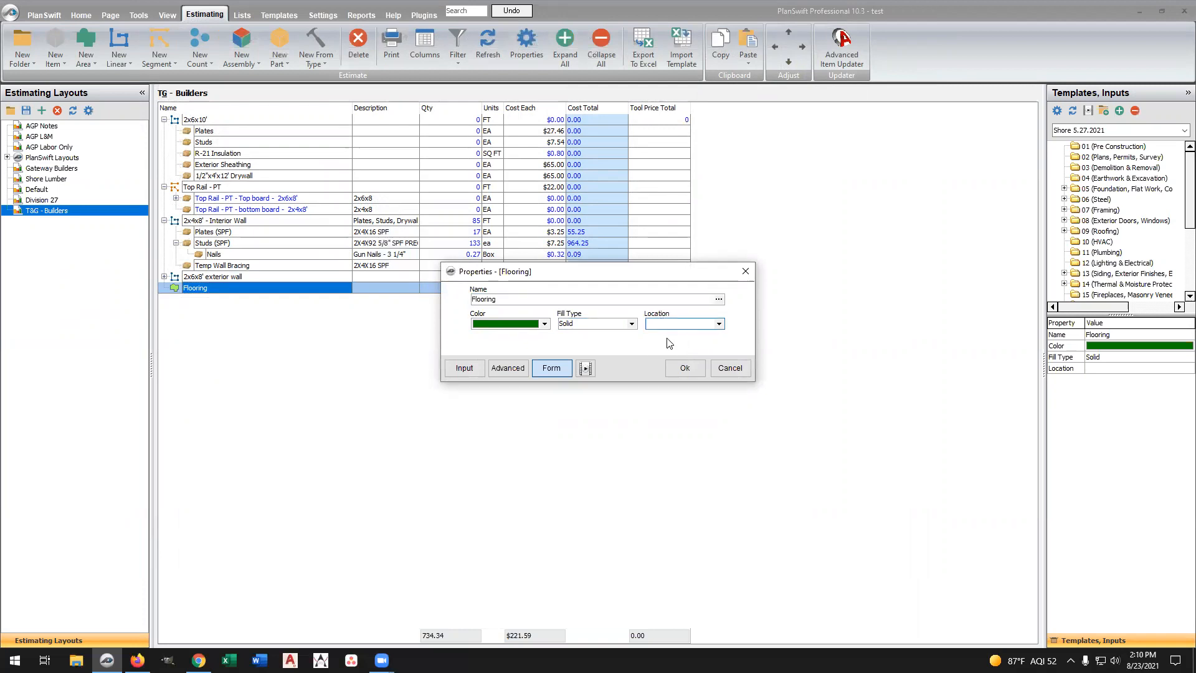
pyautogui.write('Fr')
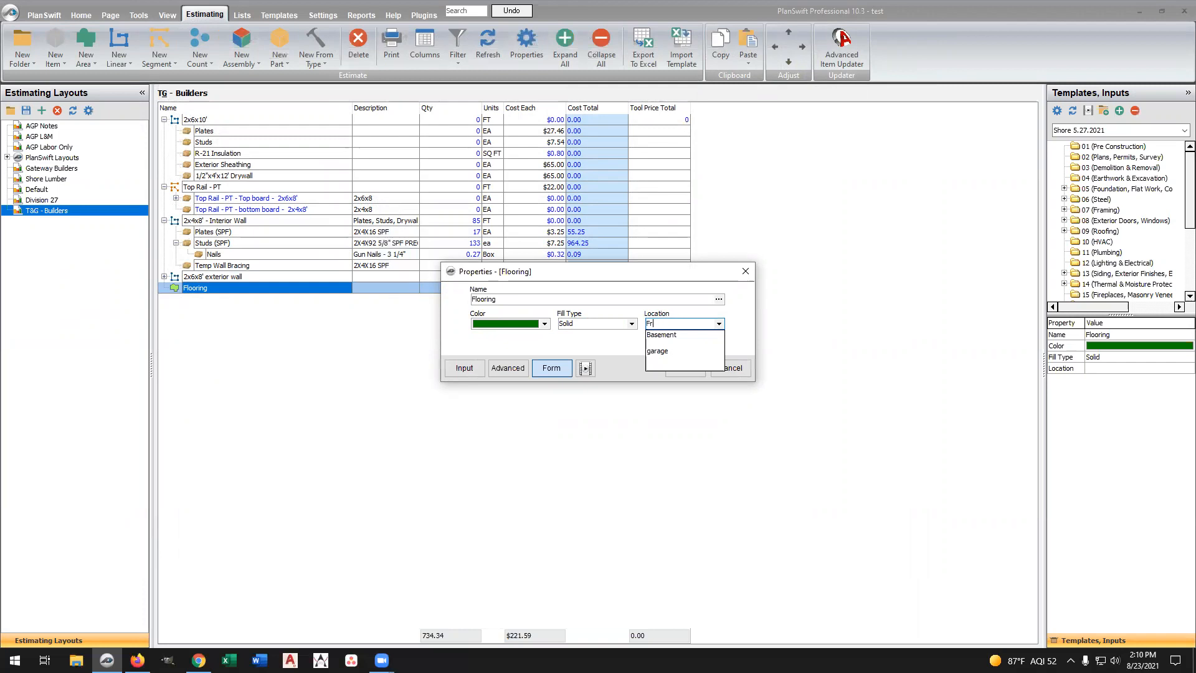
pyautogui.write('Bedroom 1')
pyautogui.click(742, 335)
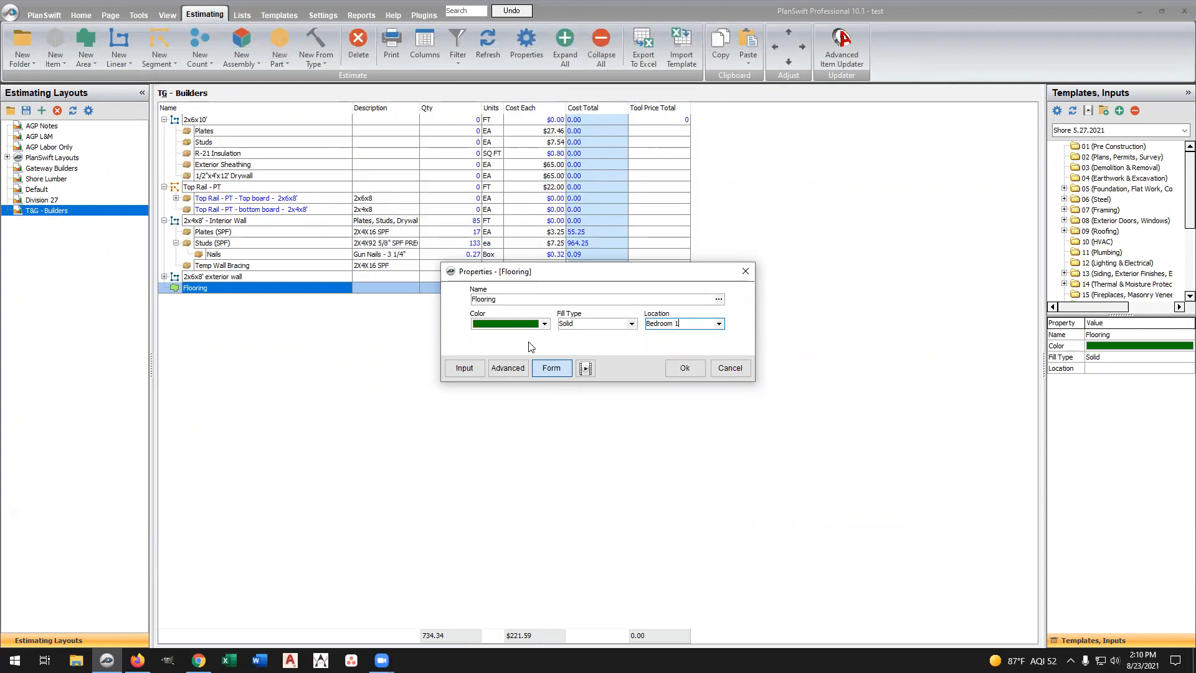
pyautogui.click(685, 367)
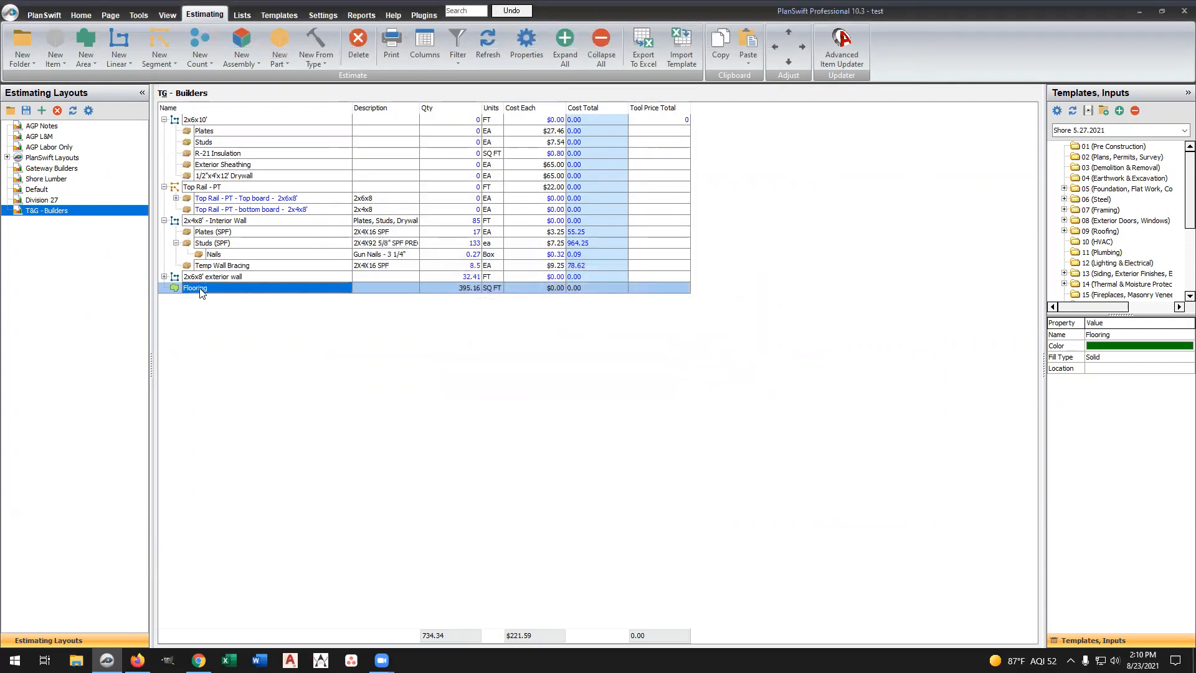
# Create a new material part named Carpet and nest it under the Flooring area
pyautogui.click(281, 60)
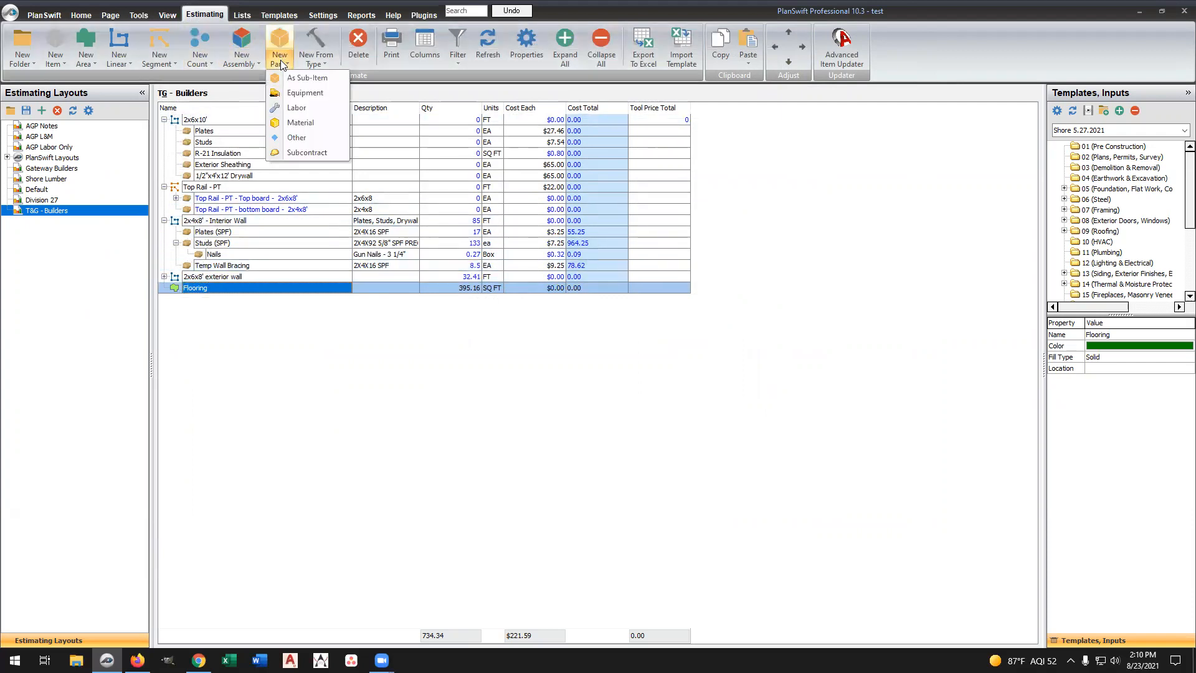
pyautogui.click(301, 121)
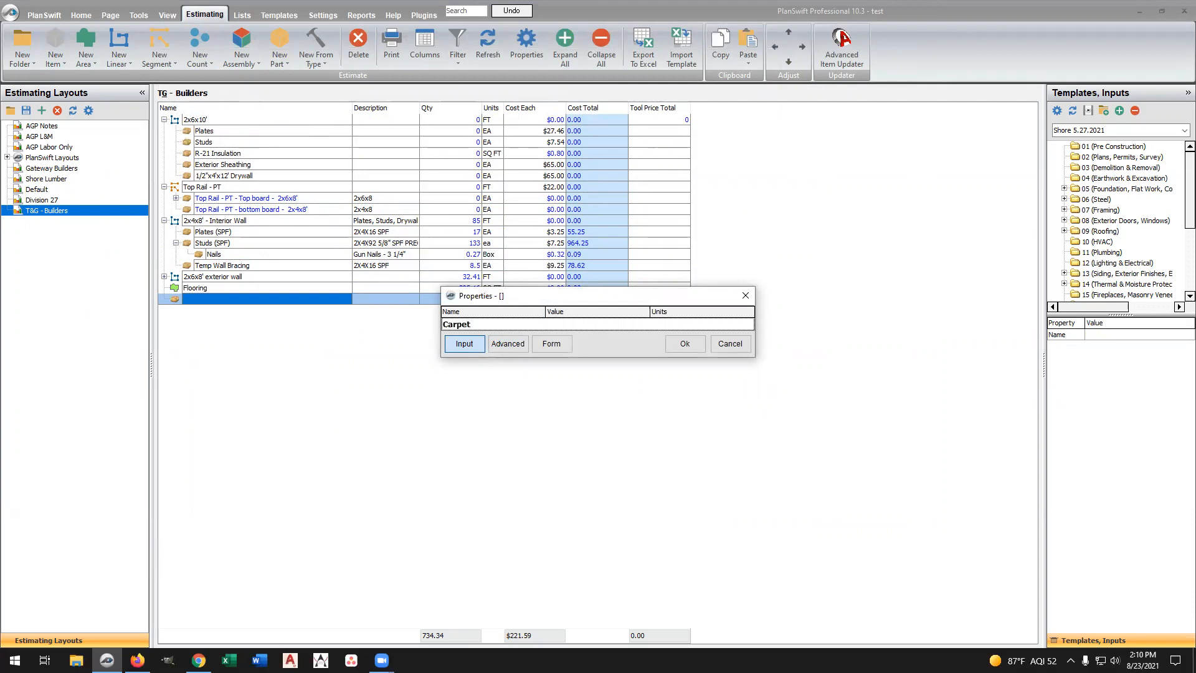
pyautogui.click(685, 349)
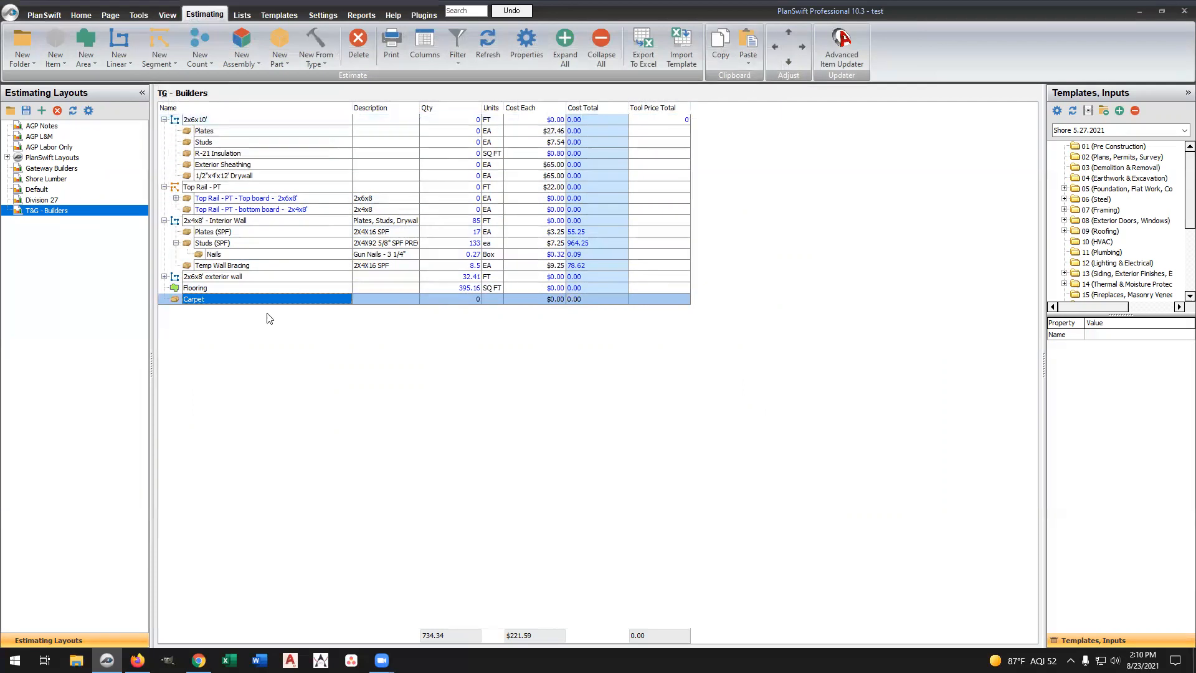
pyautogui.moveTo(199, 299)
pyautogui.mouseDown()
pyautogui.moveTo(193, 233)
pyautogui.moveTo(190, 293)
pyautogui.mouseUp()
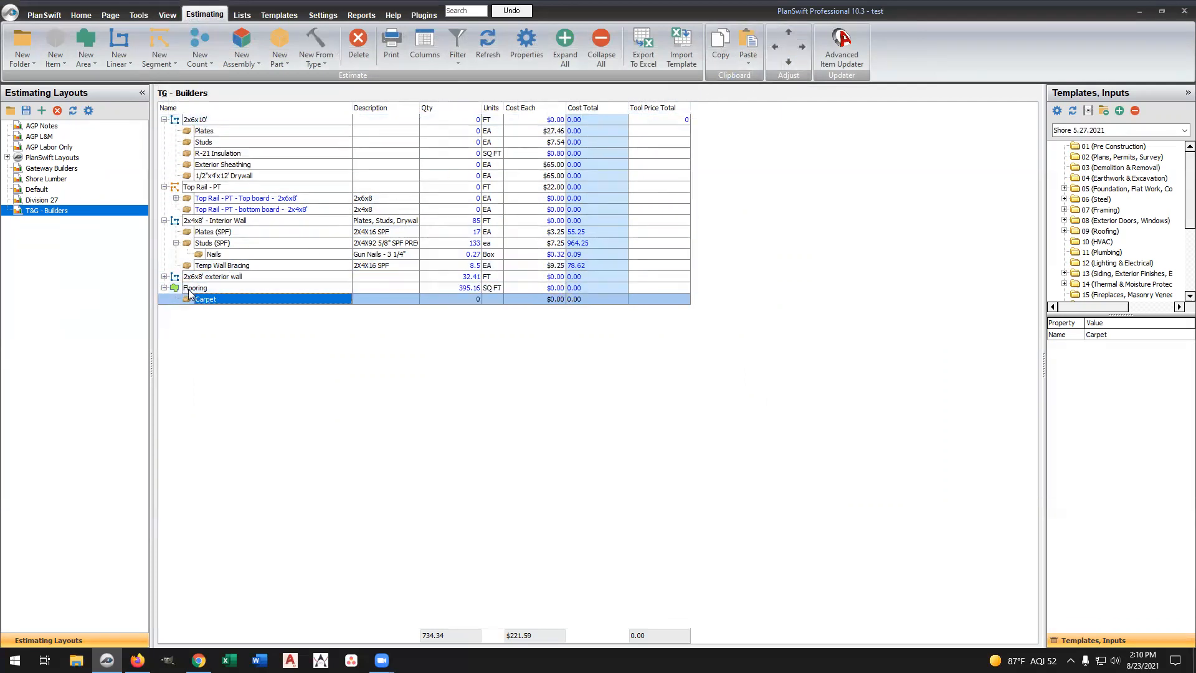
# Change the Carpet part's Description property to the List type, sourced from the mass parts list table in mass parts list 11
pyautogui.doubleClick(227, 304)
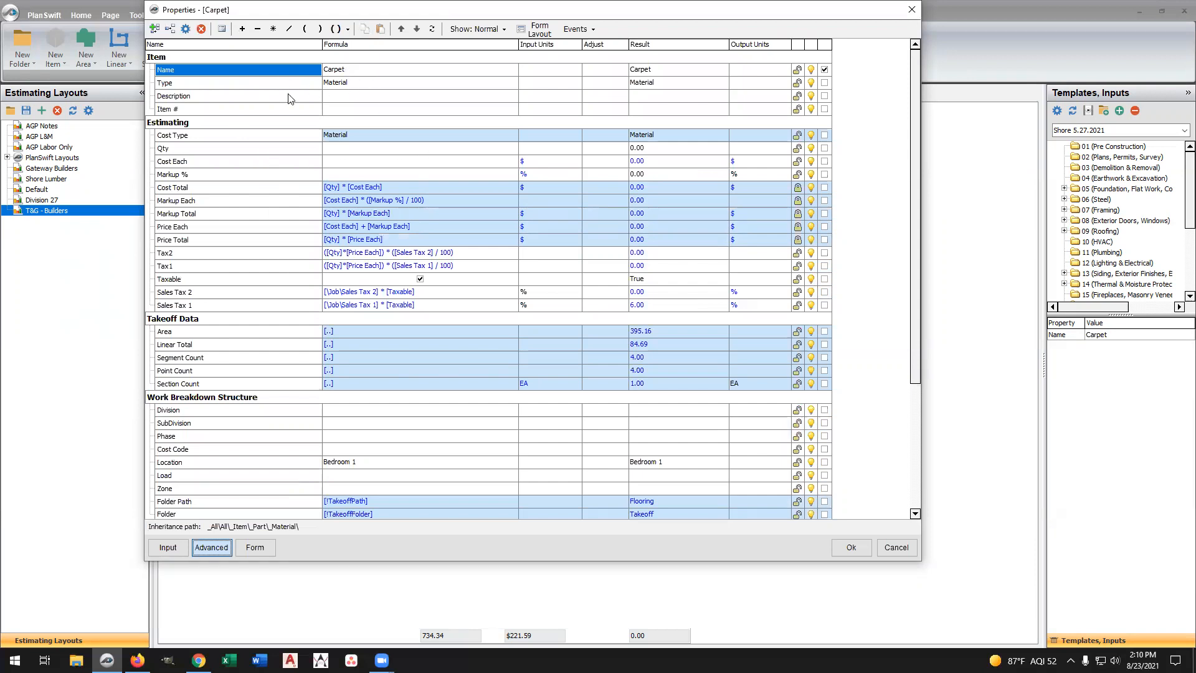
pyautogui.click(315, 99)
pyautogui.doubleClick(314, 98)
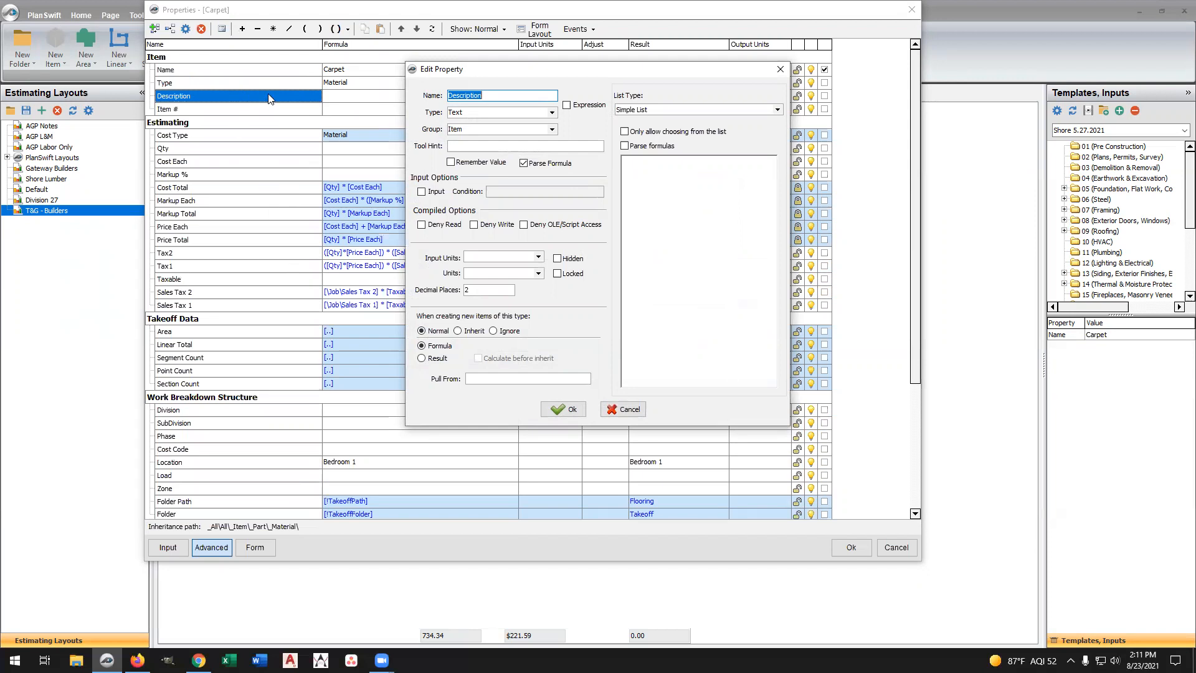
pyautogui.click(776, 110)
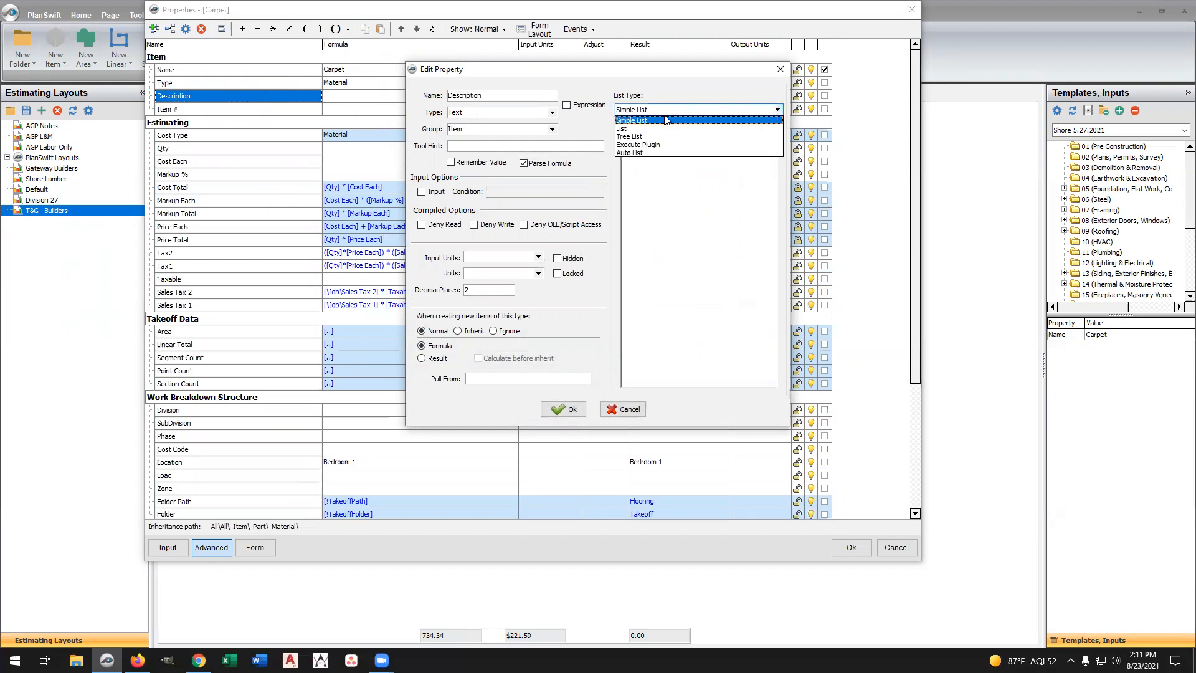
pyautogui.click(643, 130)
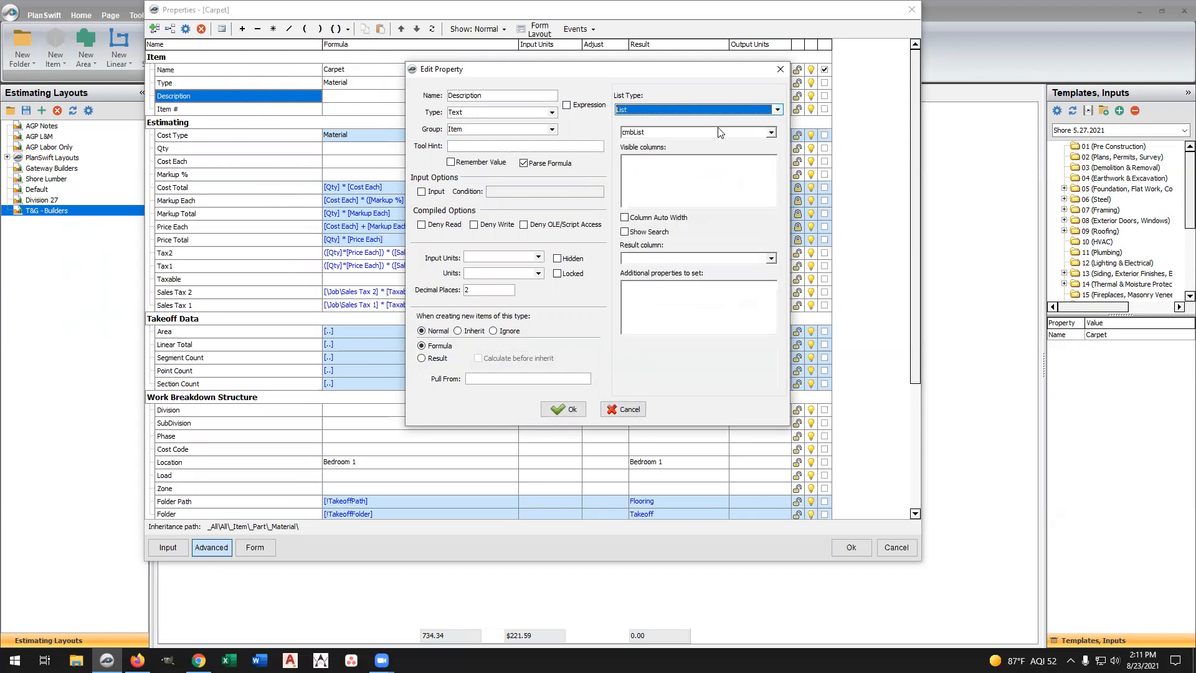
pyautogui.click(771, 132)
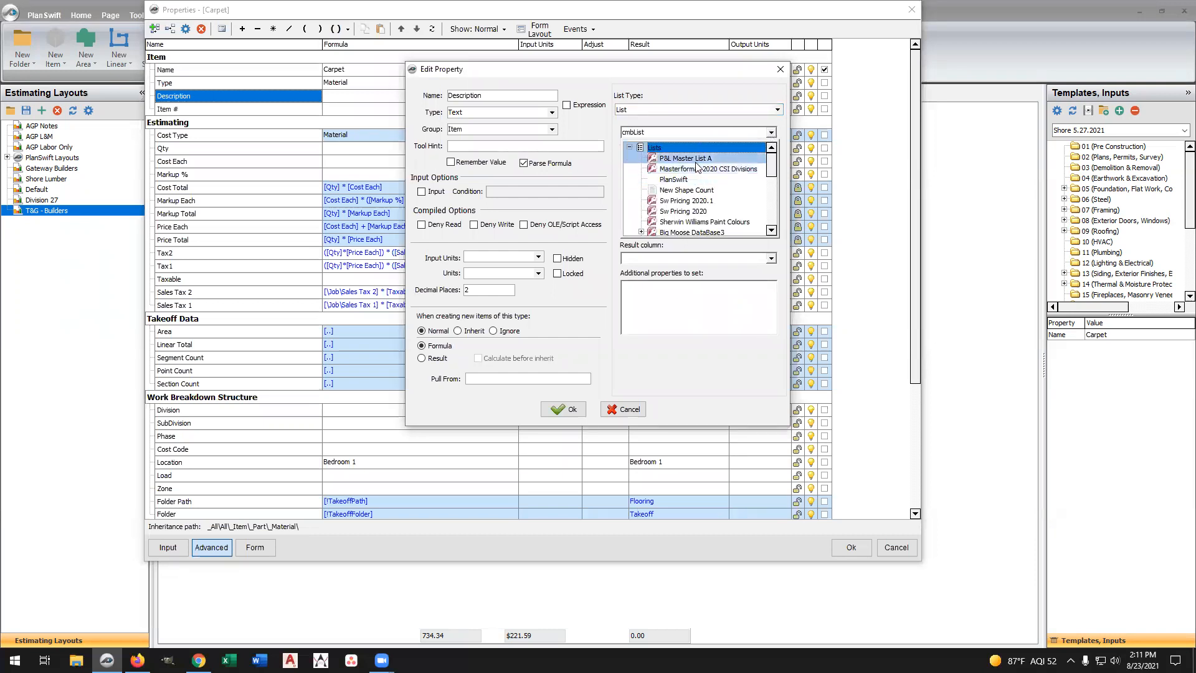
pyautogui.scroll(-1, 703, 199)
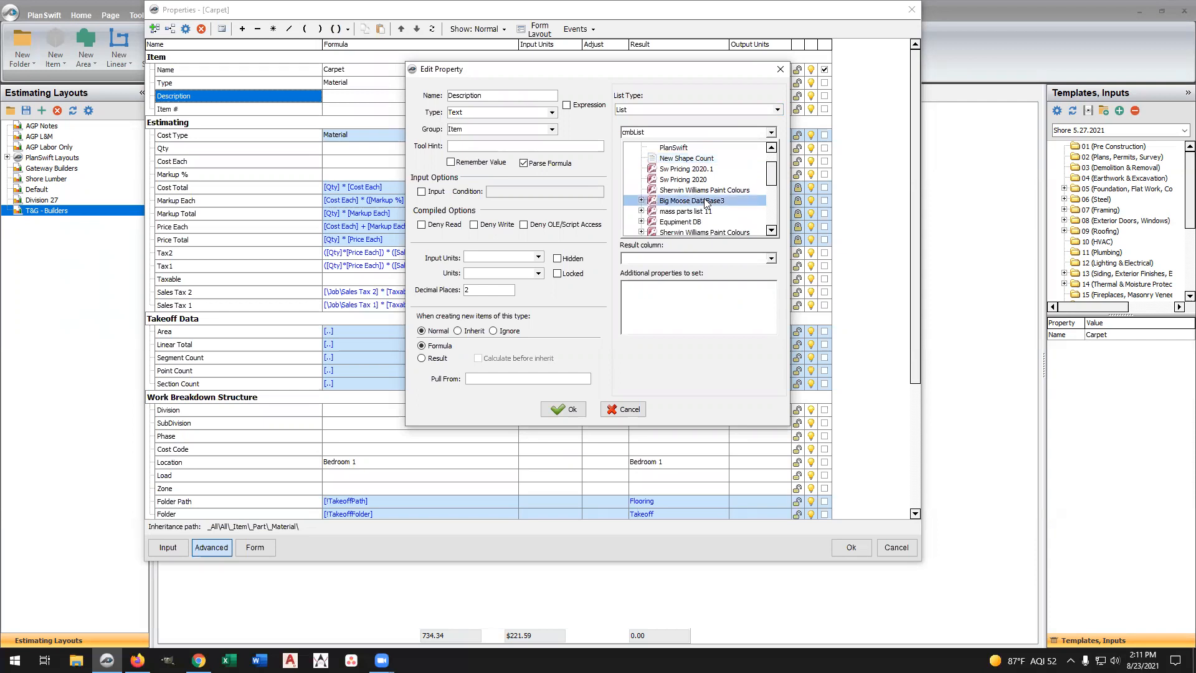
pyautogui.scroll(-1, 700, 203)
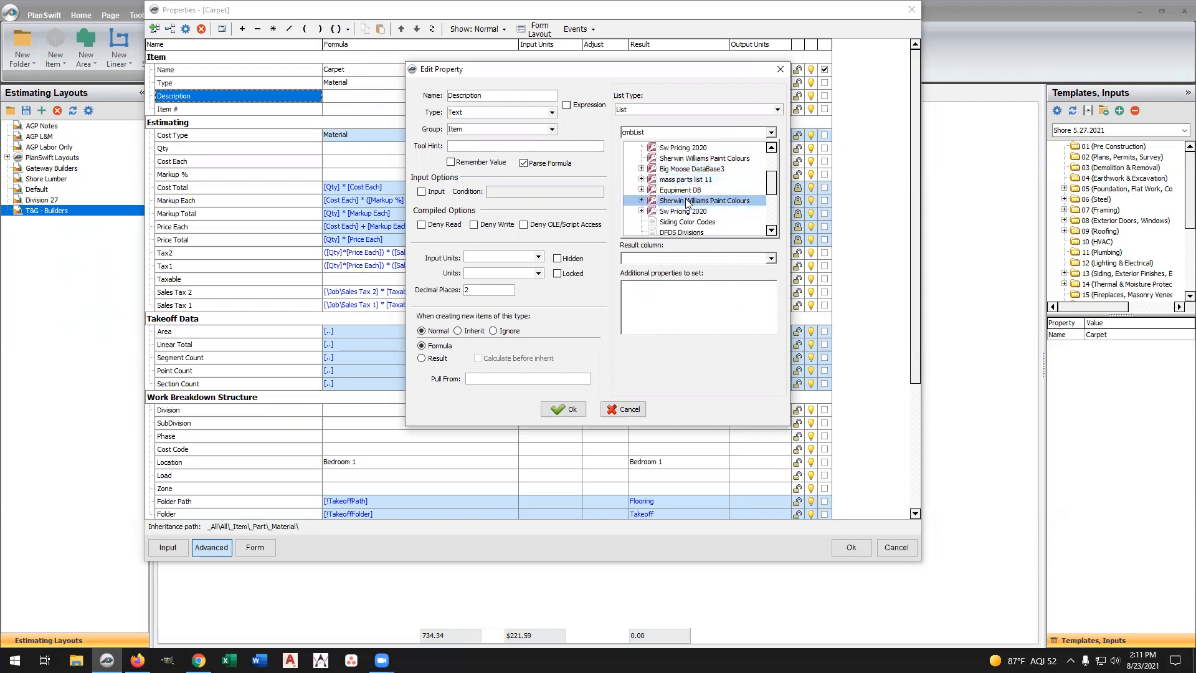
pyautogui.click(642, 180)
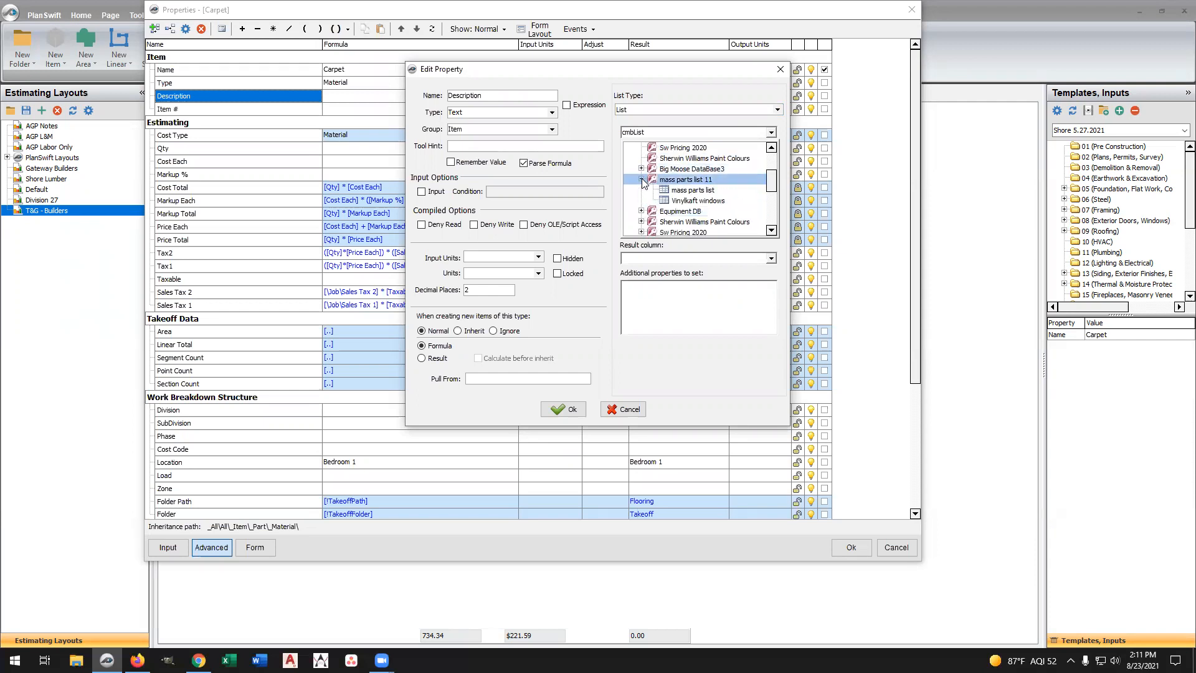
pyautogui.click(678, 190)
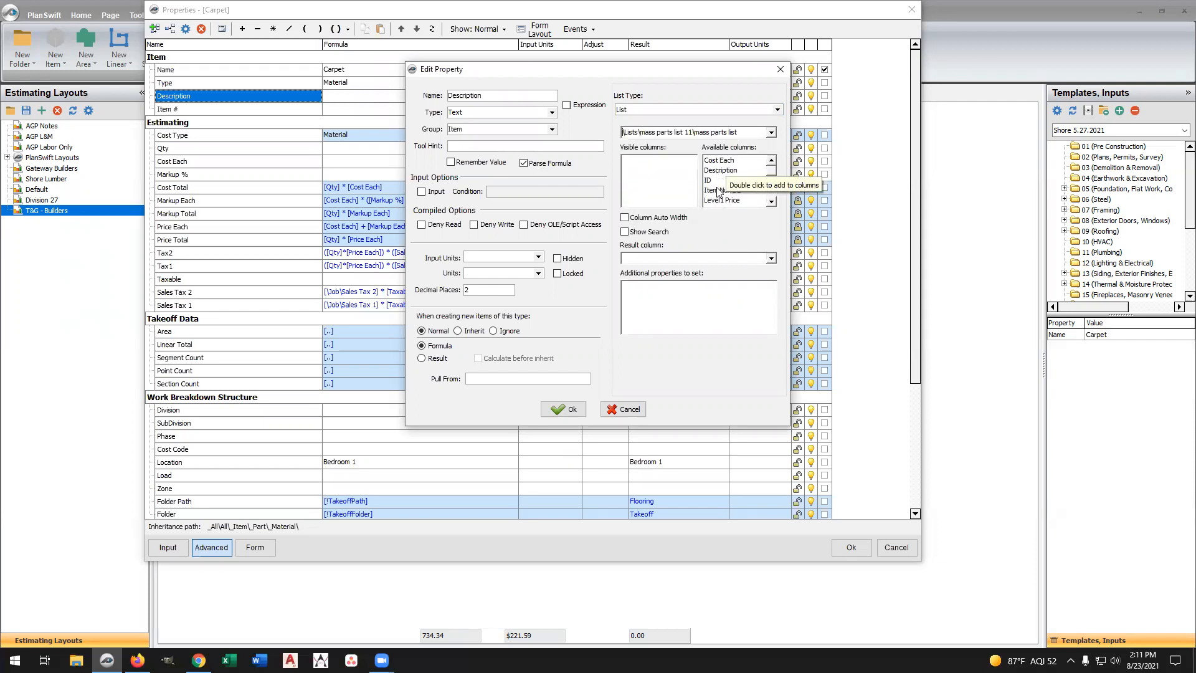
# Make Item Number, Description, Cost Each and UOM the list's visible columns, and copy those column names
pyautogui.doubleClick(717, 191)
pyautogui.doubleClick(720, 170)
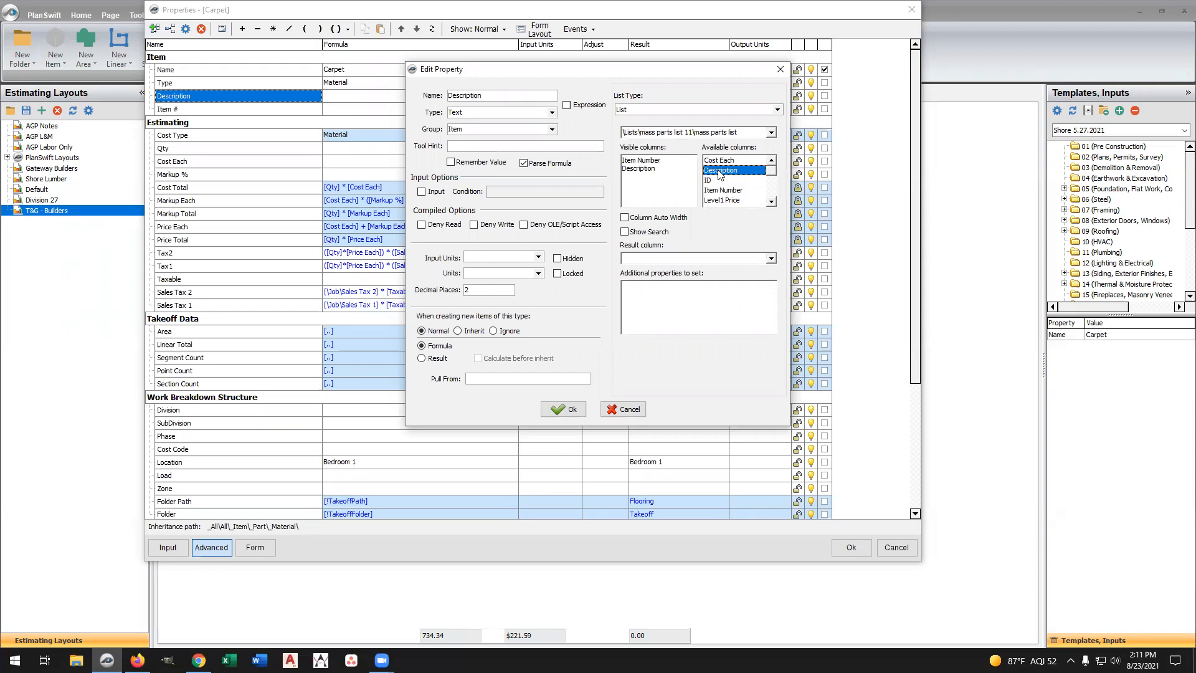
pyautogui.doubleClick(720, 161)
pyautogui.scroll(-3, 722, 181)
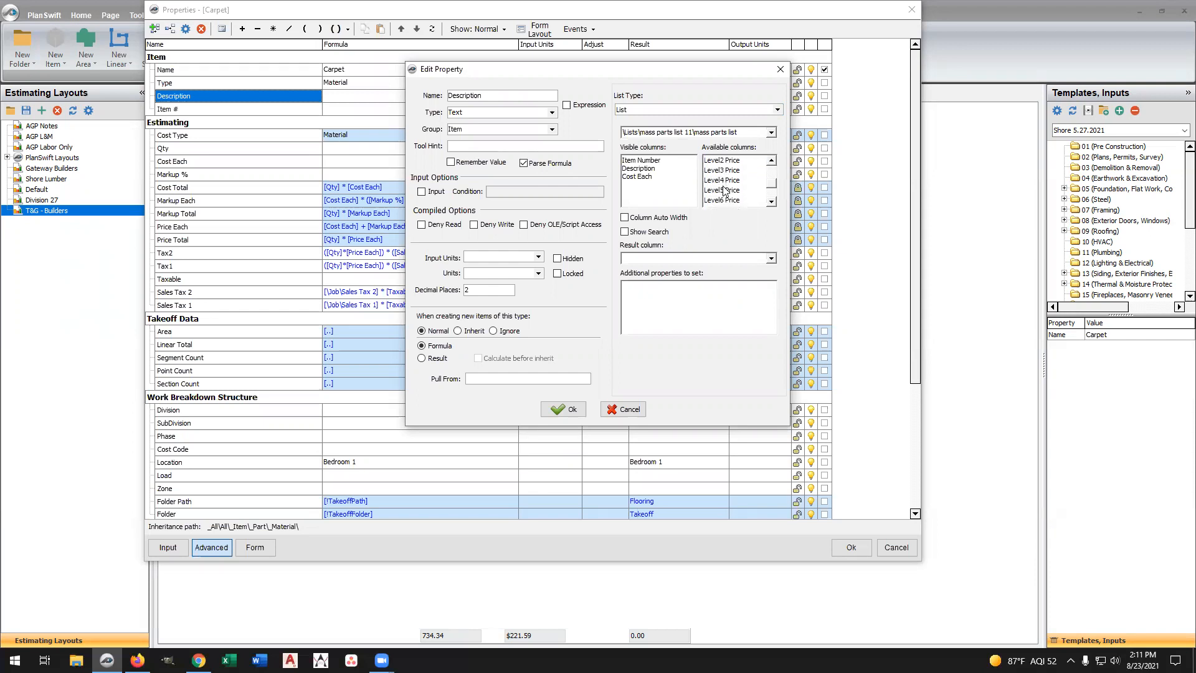
pyautogui.scroll(-2, 722, 187)
pyautogui.doubleClick(717, 180)
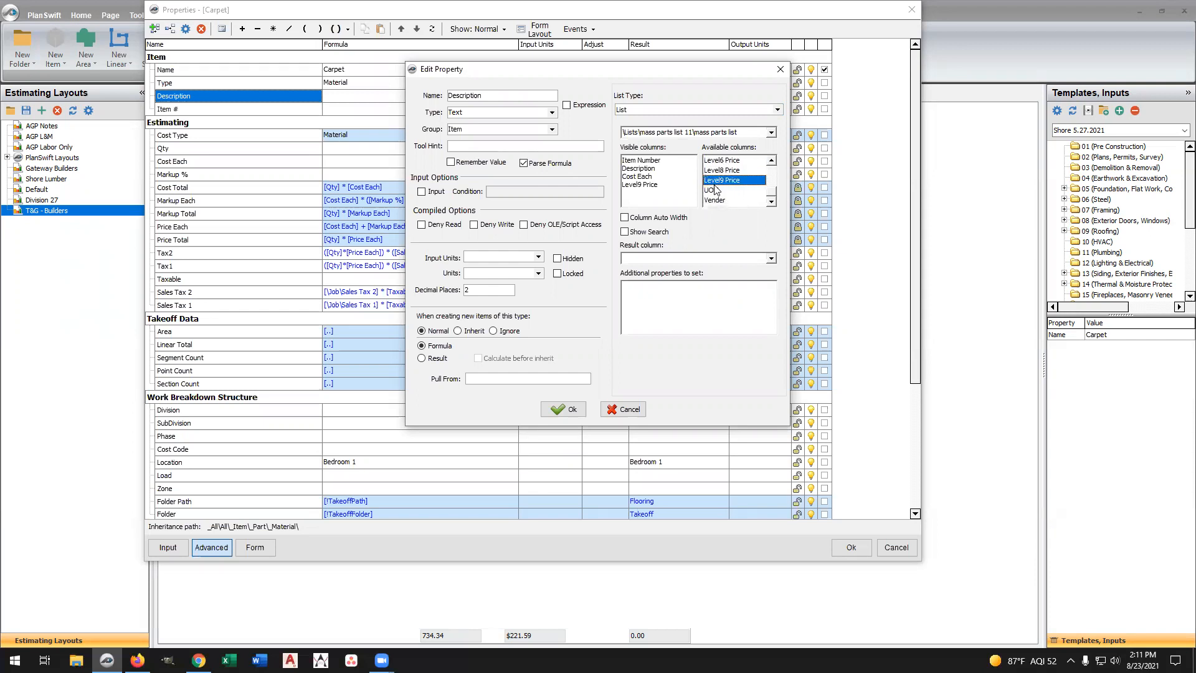
pyautogui.hotkey('shift', 'Home')
pyautogui.press('BackSpace')
pyautogui.doubleClick(712, 191)
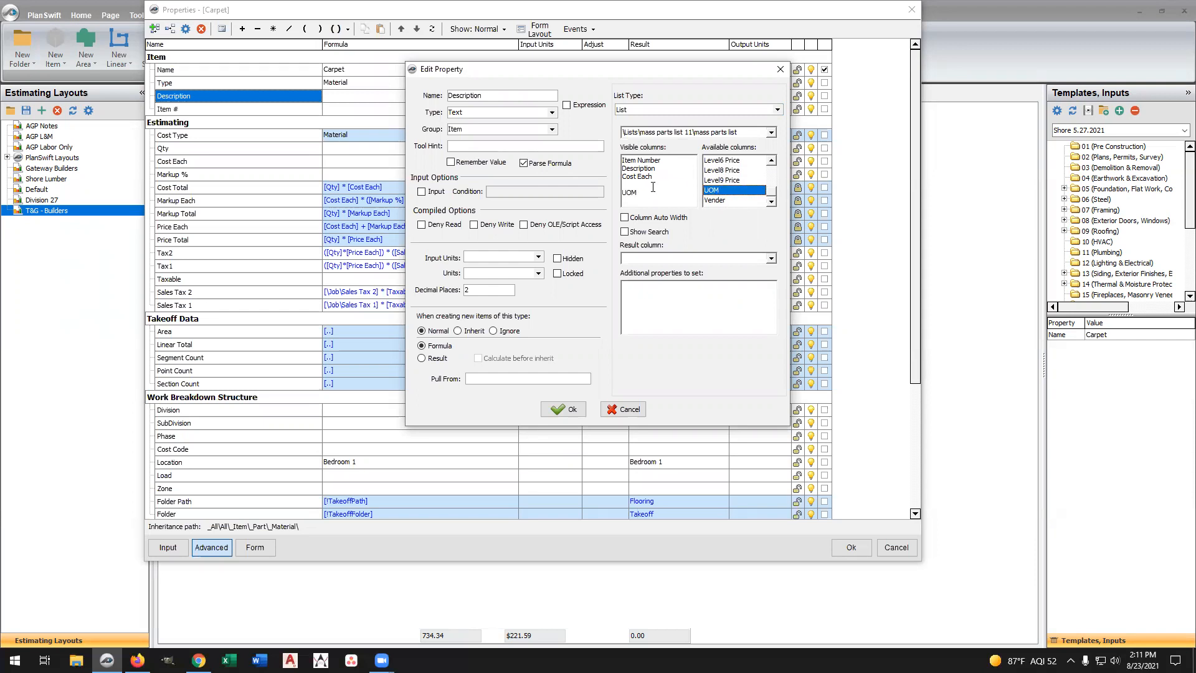
pyautogui.press('BackSpace')
pyautogui.moveTo(642, 185); pyautogui.dragTo(614, 157)
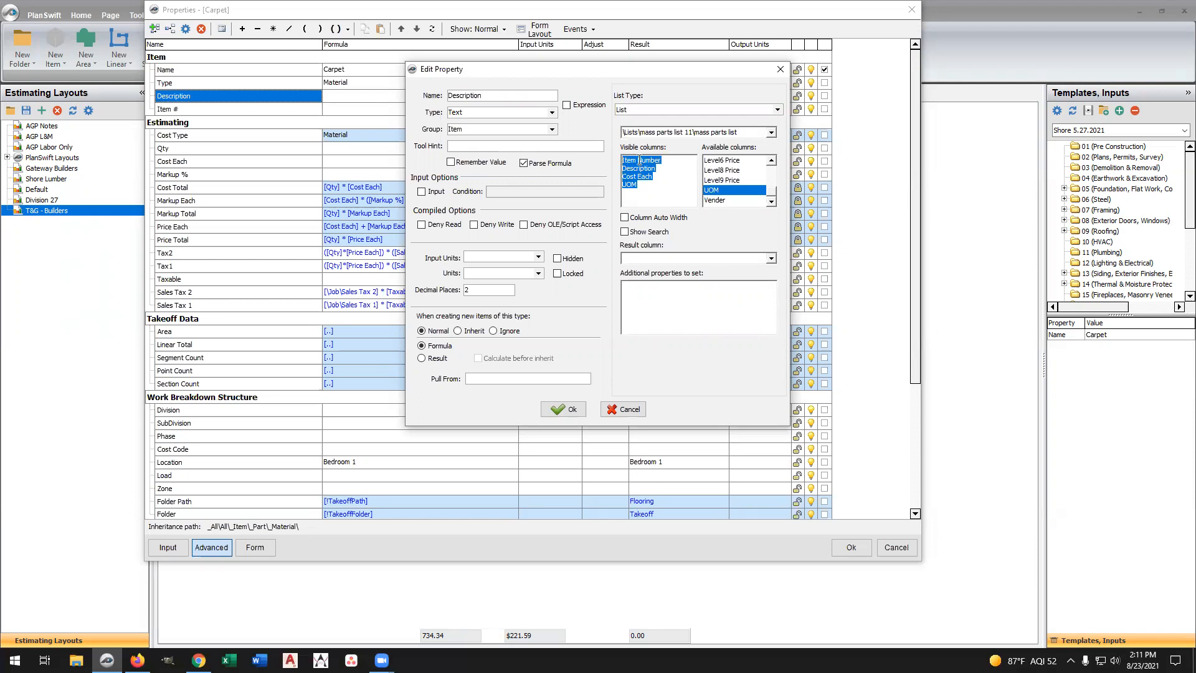
pyautogui.rightClick(639, 161)
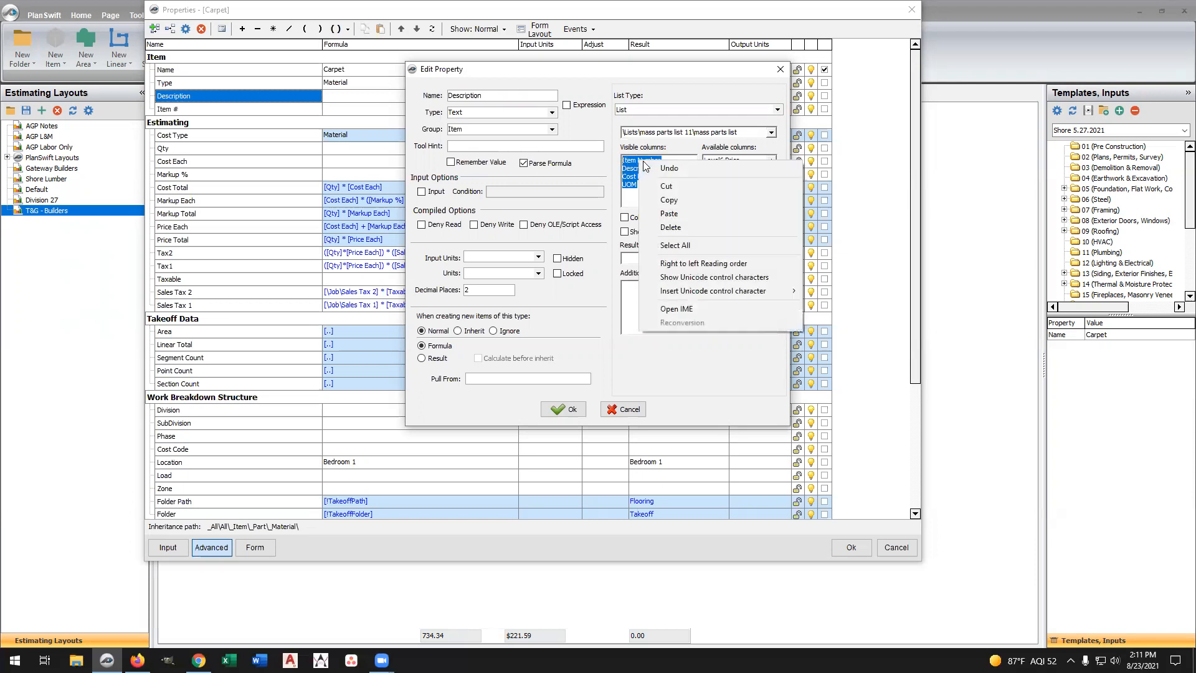
pyautogui.click(670, 201)
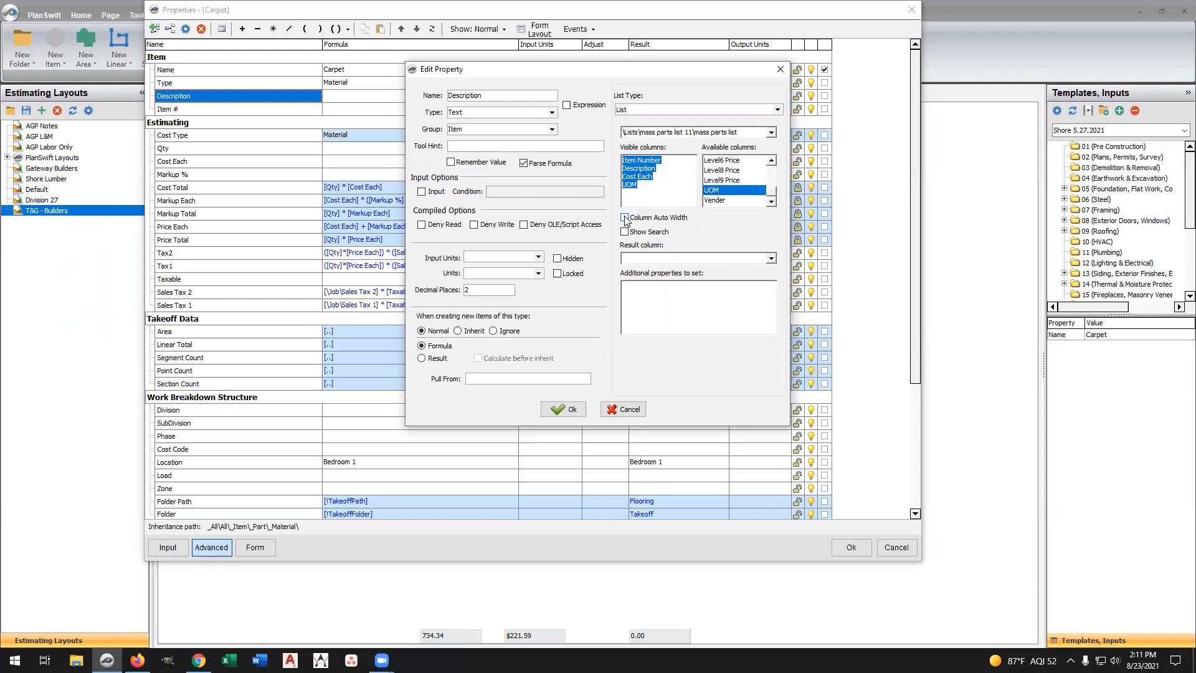
# Enable column auto width and search for the description list, with Description as the result column
pyautogui.click(625, 217)
pyautogui.click(625, 231)
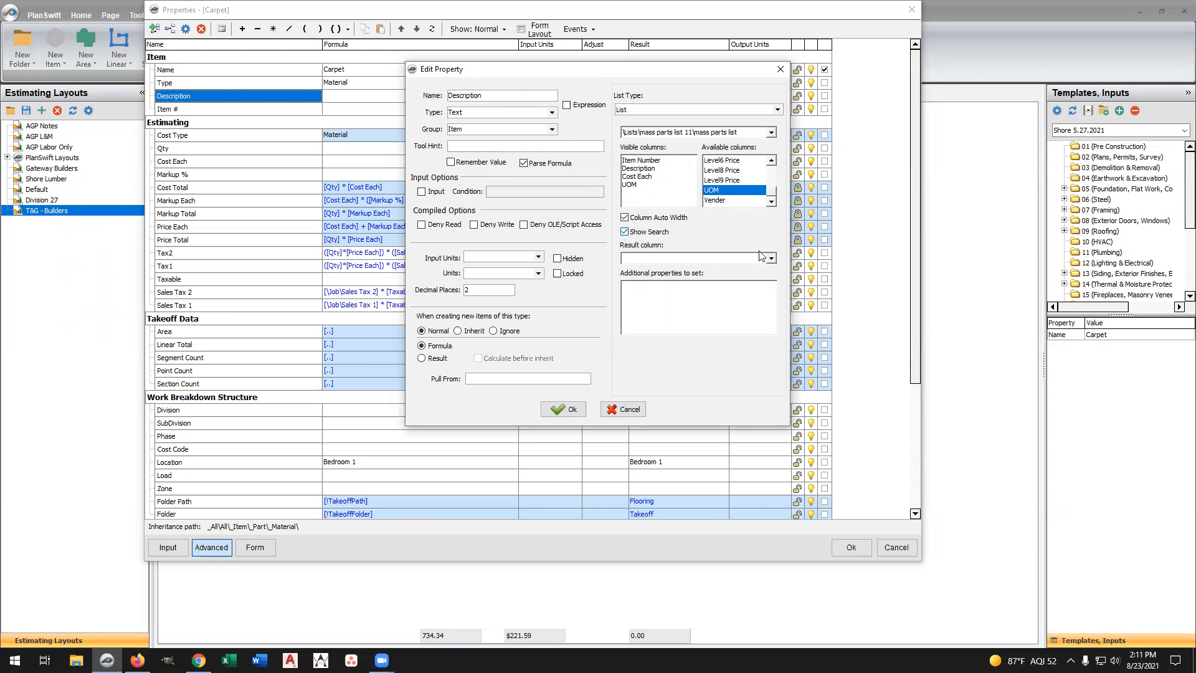
pyautogui.click(771, 258)
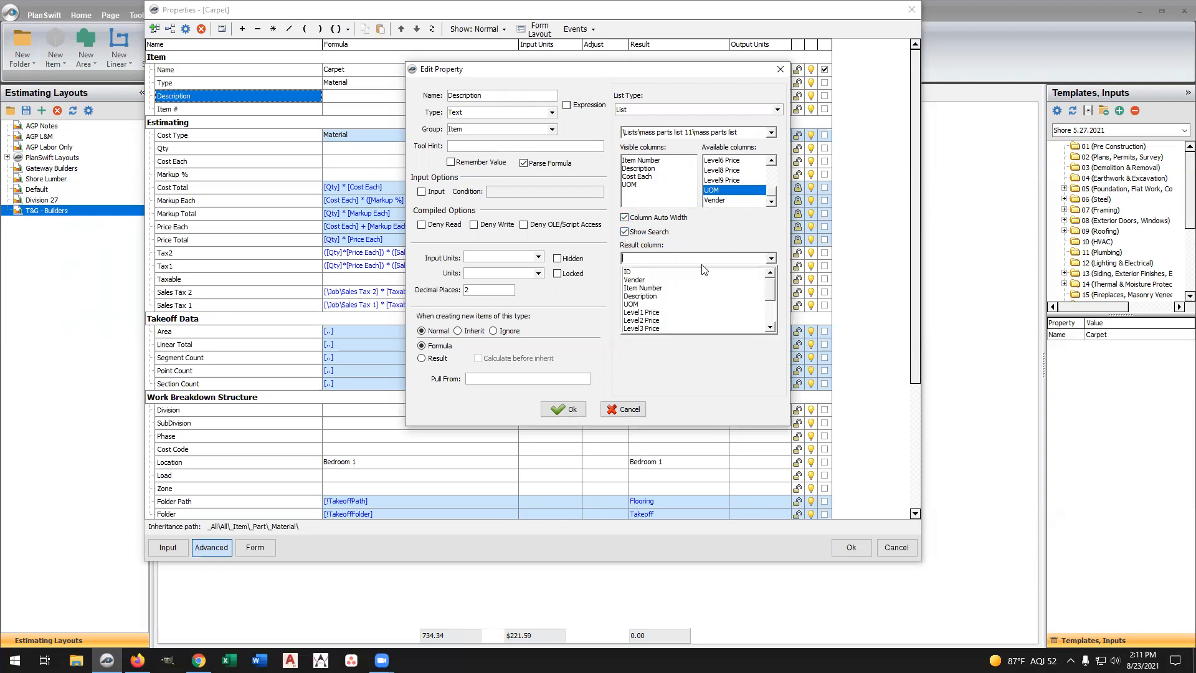
pyautogui.click(649, 296)
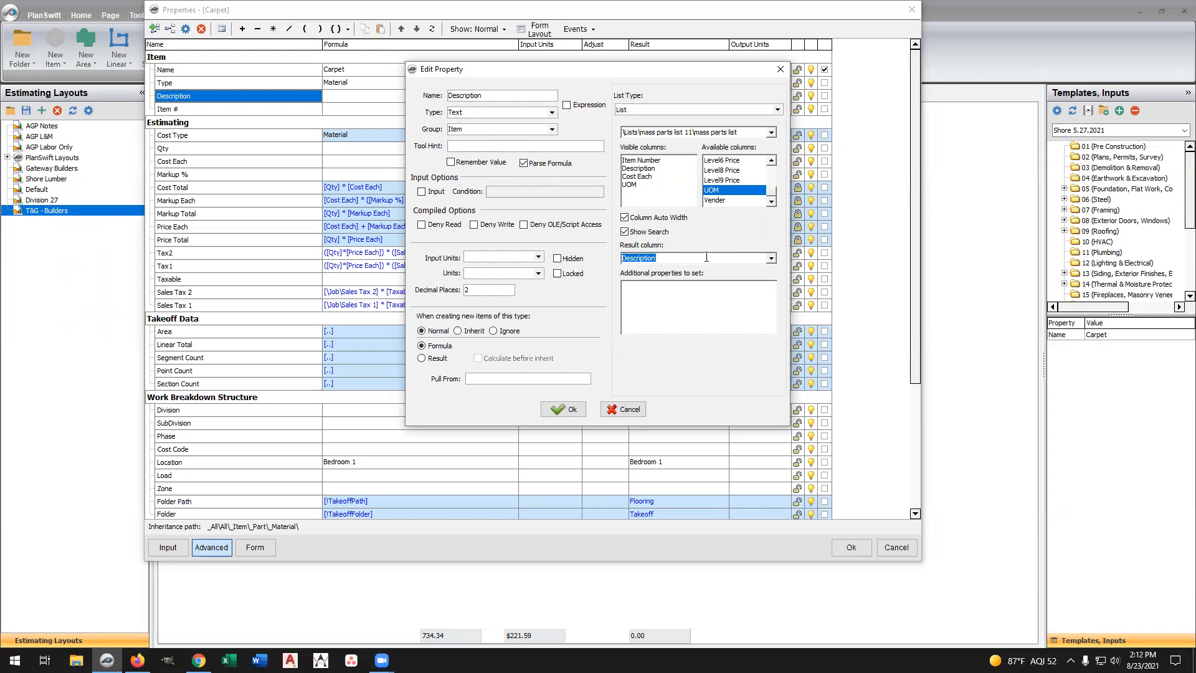
# Paste the copied names as additional properties to set, remove Description from them, and accept the property changes
pyautogui.click(632, 288)
pyautogui.rightClick(635, 287)
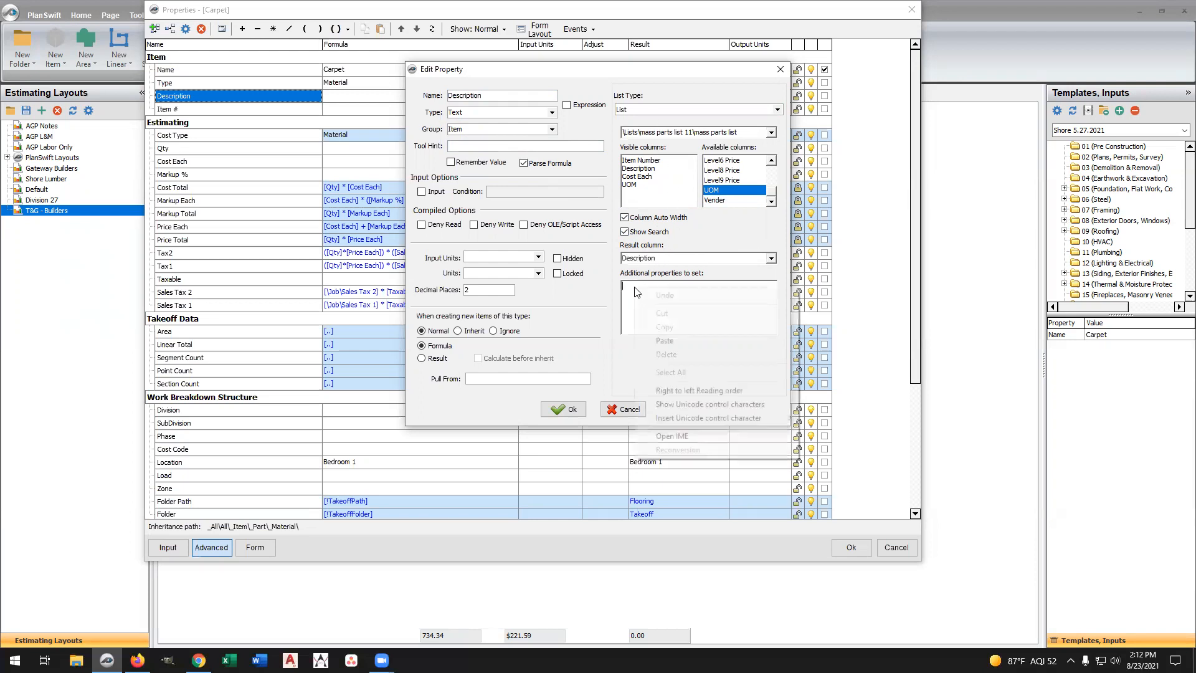
pyautogui.click(666, 342)
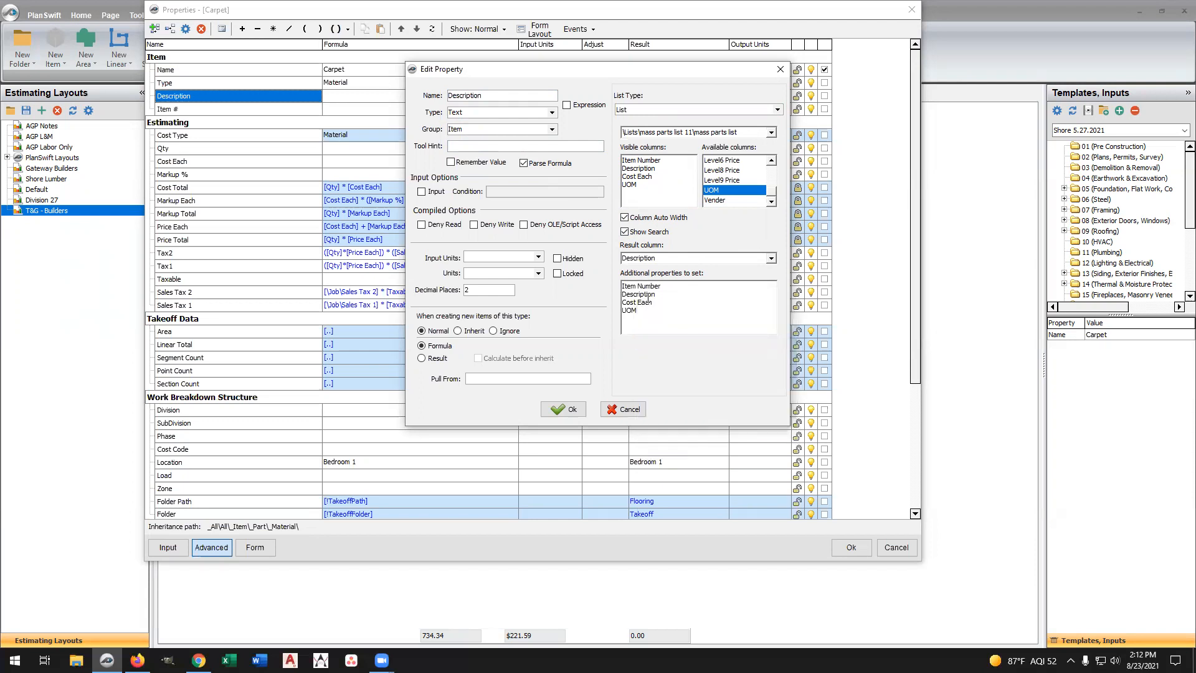
pyautogui.moveTo(663, 294); pyautogui.dragTo(611, 292)
pyautogui.press('Delete')
pyautogui.press('Delete')
pyautogui.click(568, 411)
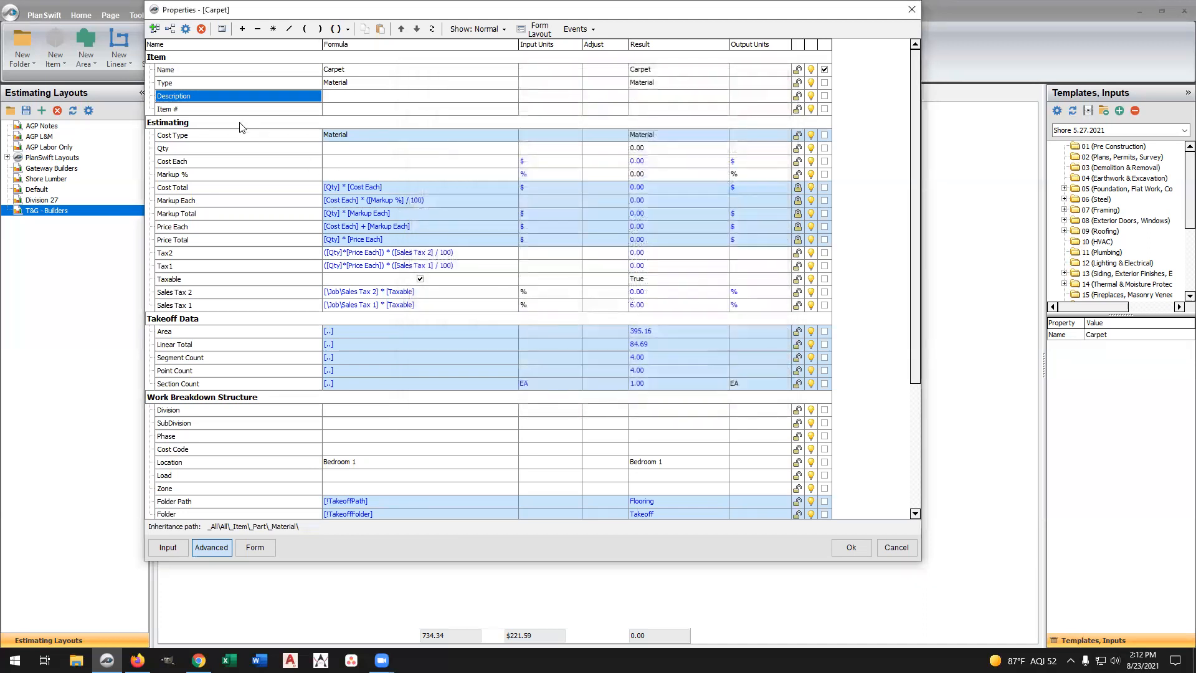
# Choose 6MIL 16'X100' POLY FILM CLR from the parts list as the Carpet part's description
pyautogui.click(366, 97)
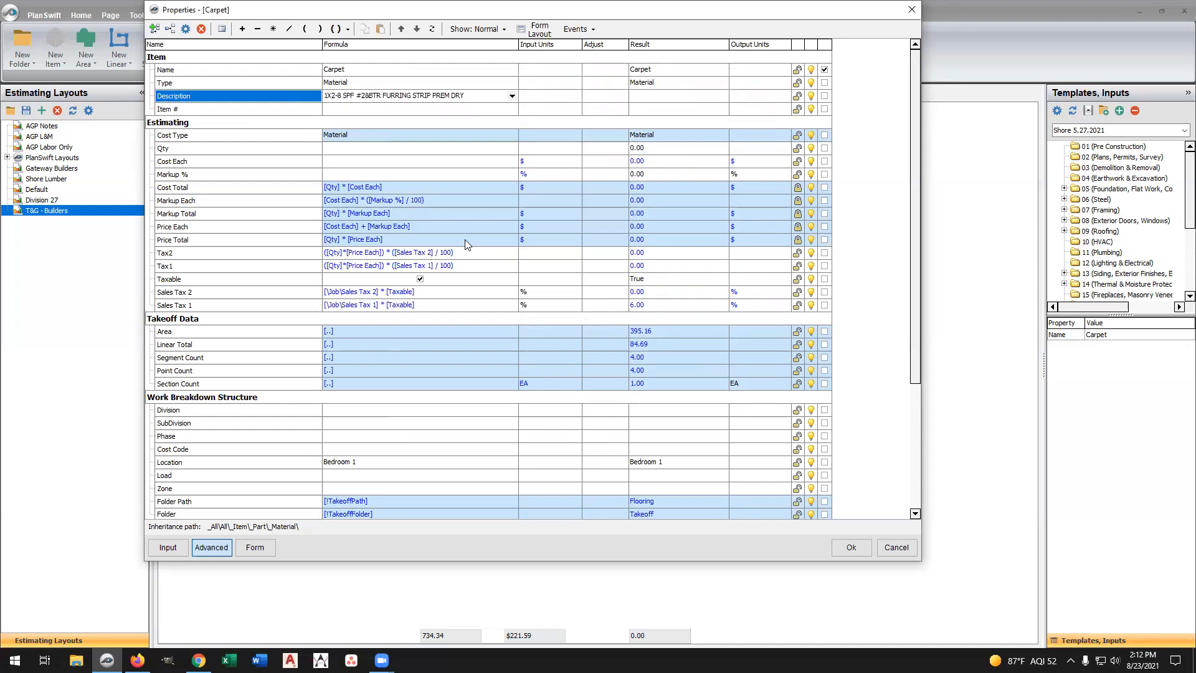
pyautogui.click(467, 242)
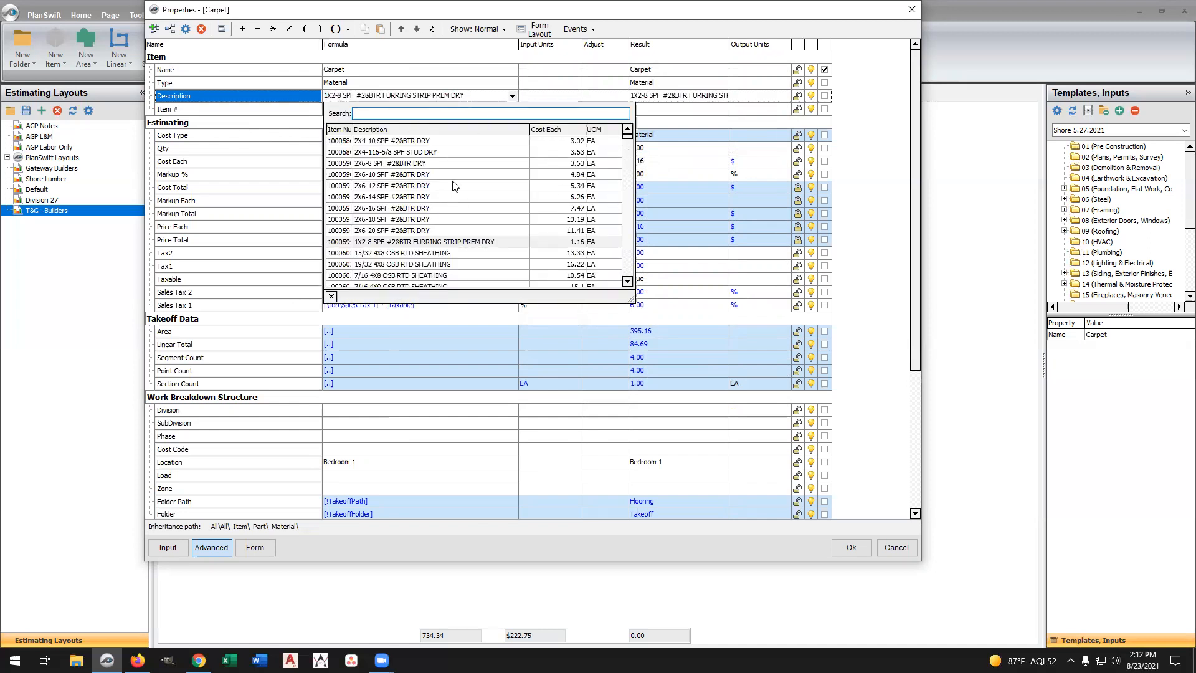
pyautogui.moveTo(628, 135); pyautogui.dragTo(631, 162)
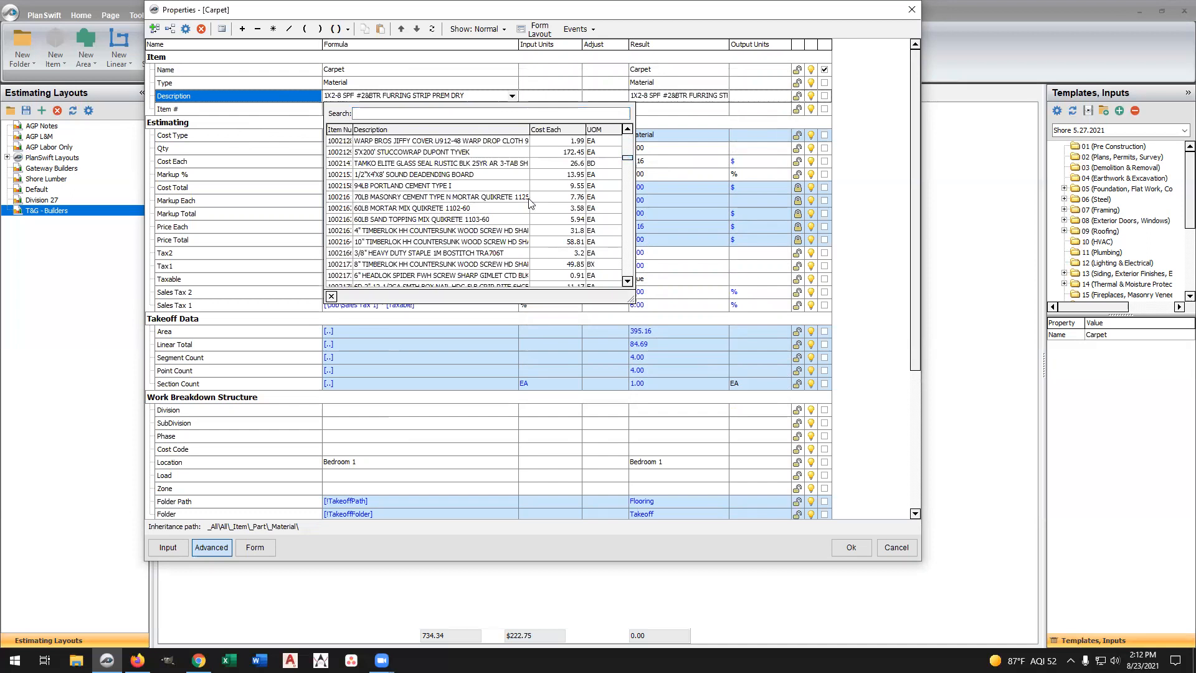
pyautogui.moveTo(626, 284); pyautogui.dragTo(627, 285)
pyautogui.click(400, 196)
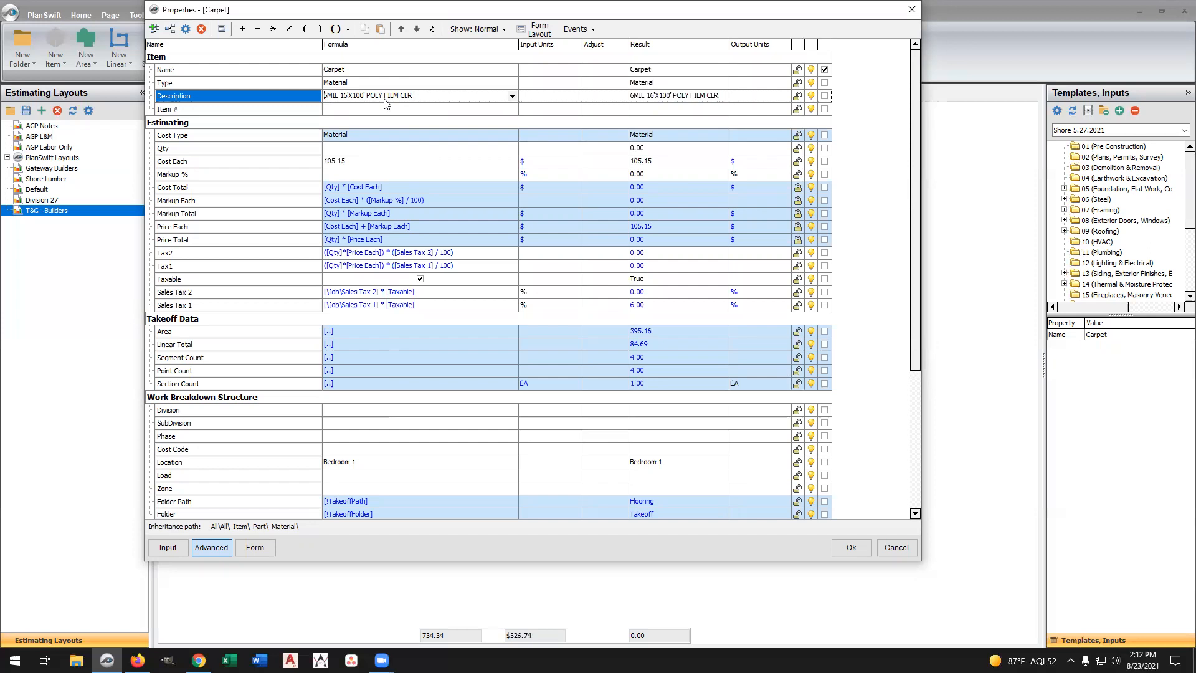
# Set the Carpet part's Qty formula to [..] with SQ FT as the input units
pyautogui.click(346, 152)
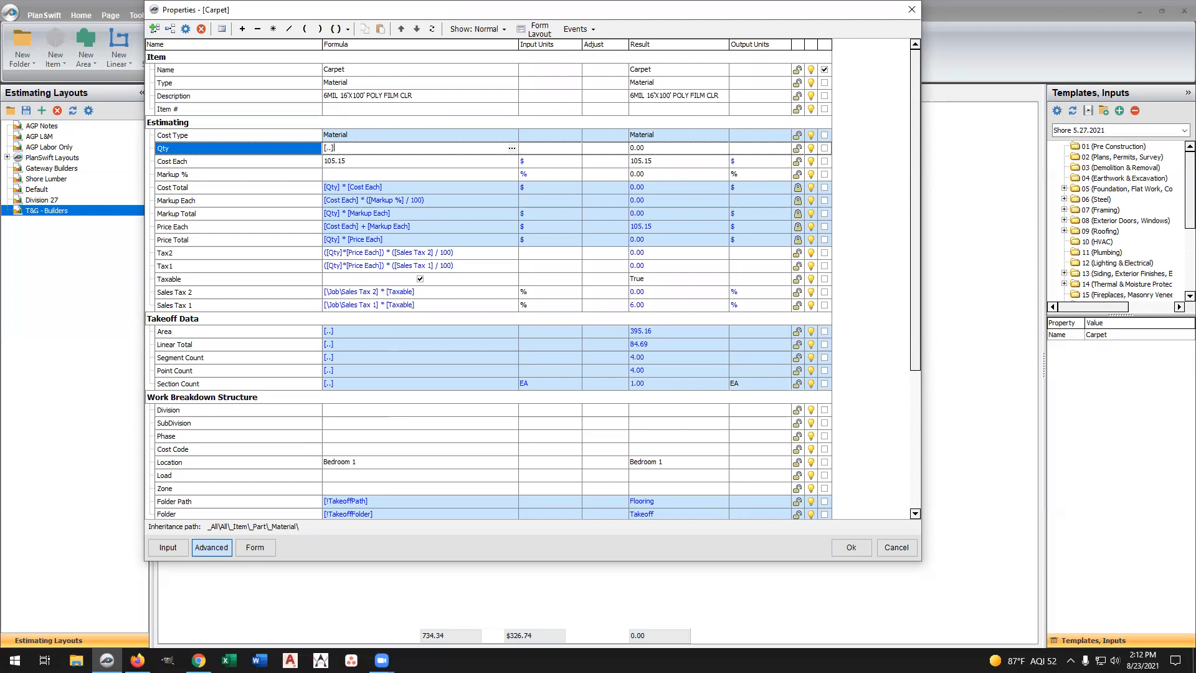
pyautogui.click(373, 174)
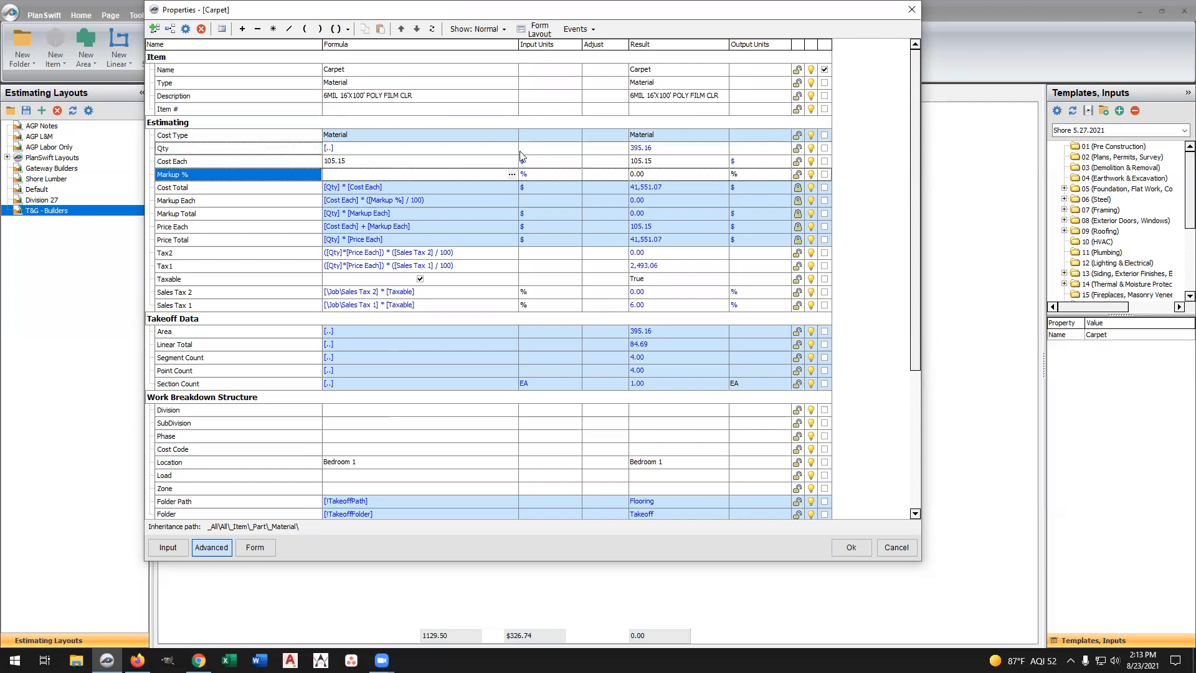
pyautogui.click(539, 148)
pyautogui.click(575, 149)
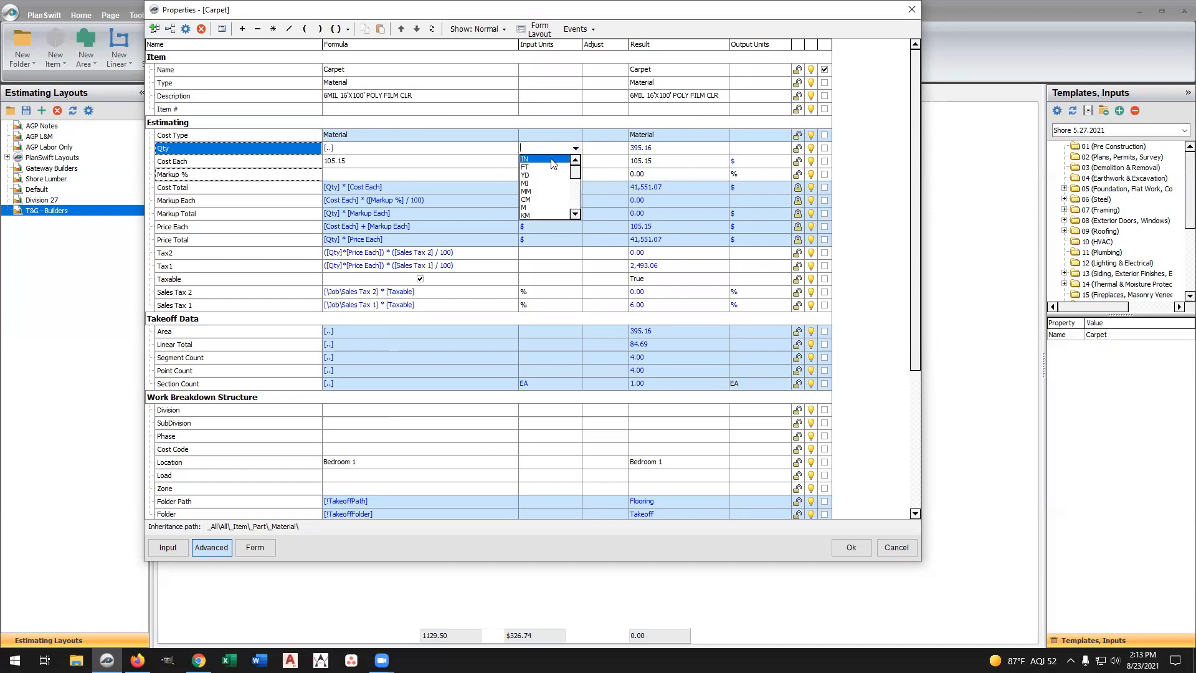
pyautogui.scroll(-2, 548, 177)
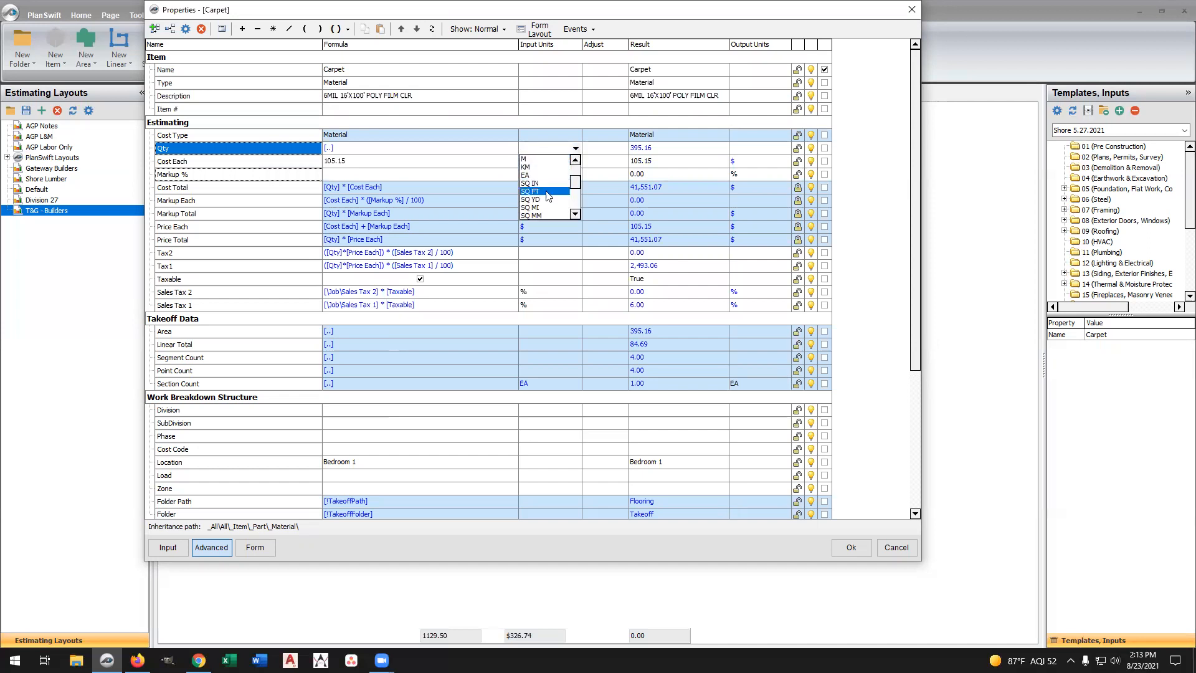
pyautogui.click(546, 191)
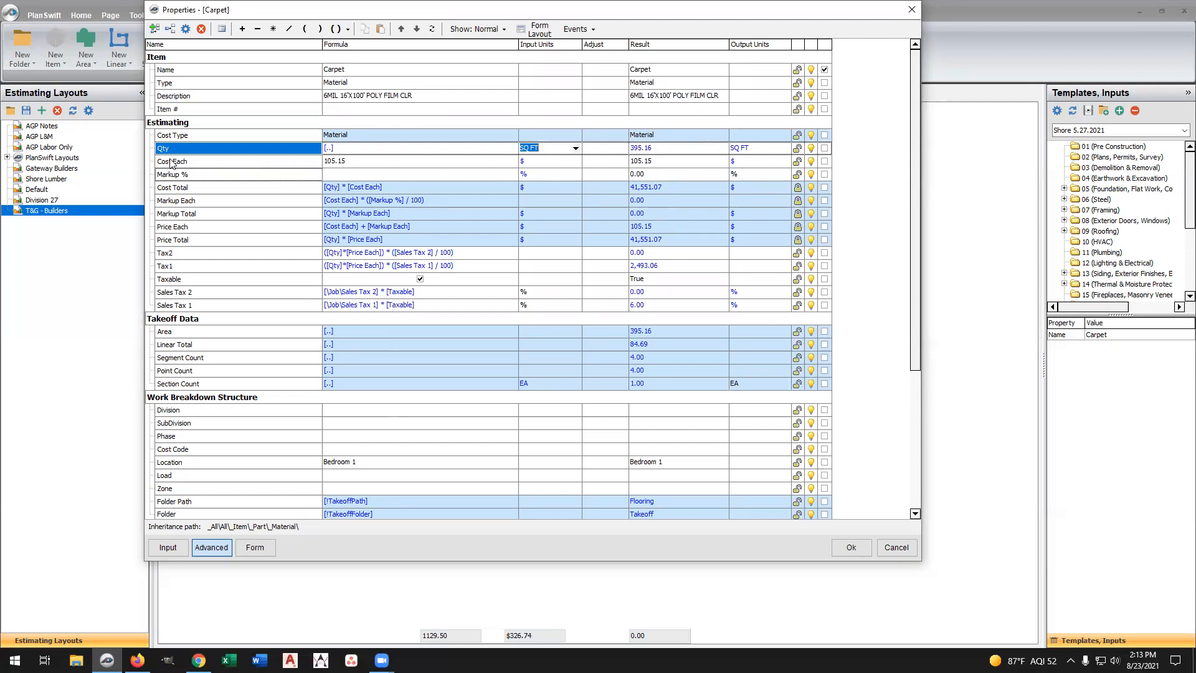
pyautogui.click(340, 162)
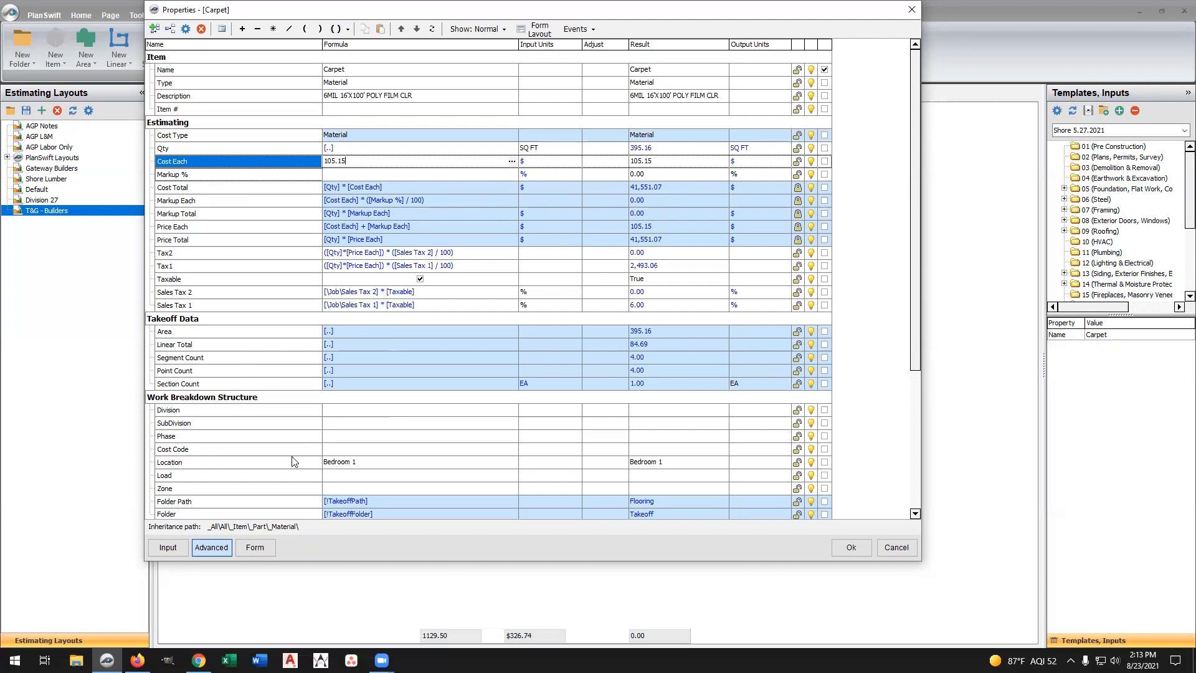
pyautogui.press('Return')
# Set the Carpet part's Location to inherit from its parent with [..], and save the properties
pyautogui.click(369, 469)
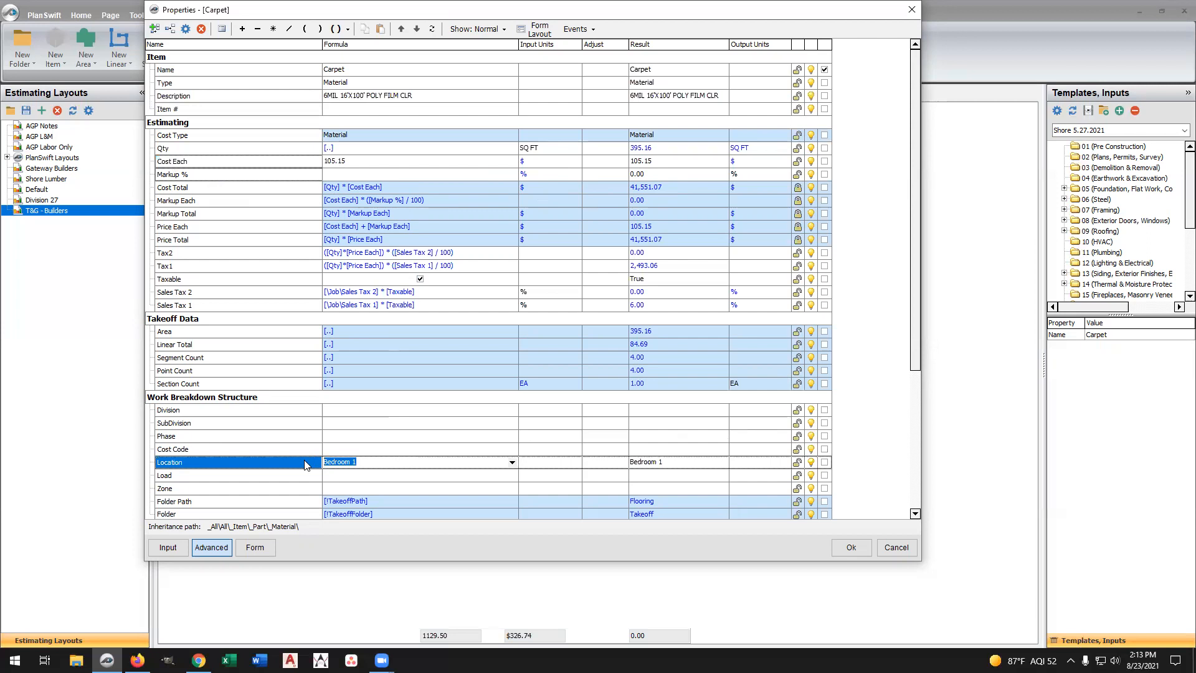
pyautogui.write('[..')
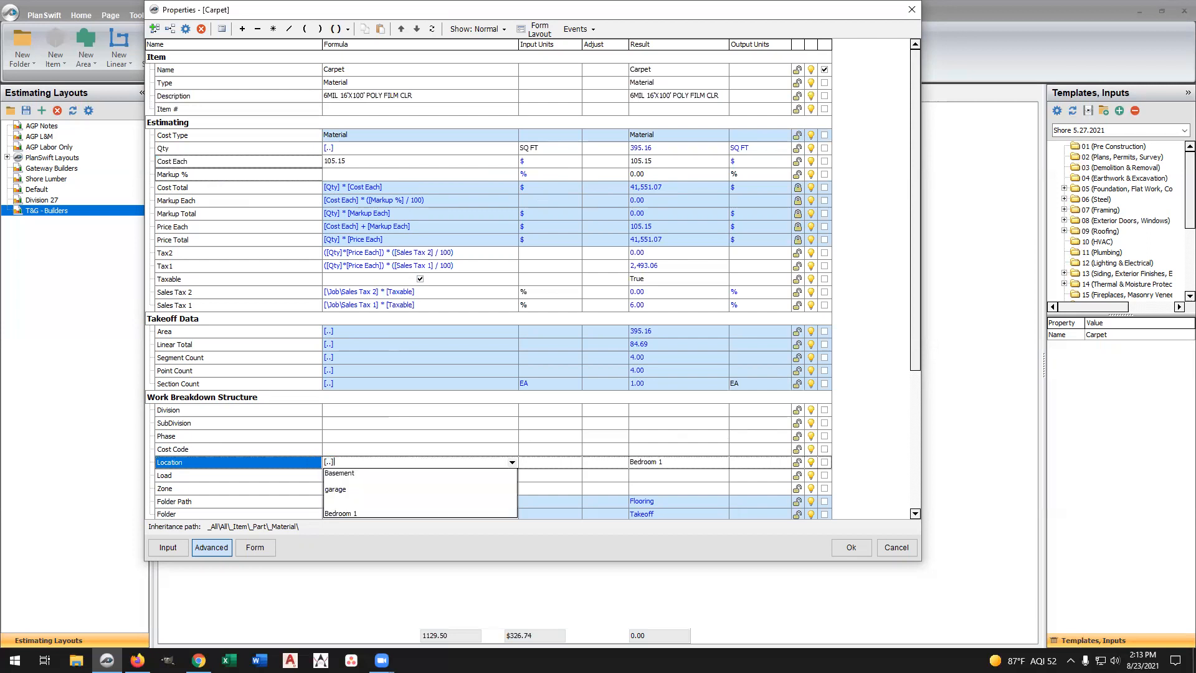
pyautogui.click(300, 448)
pyautogui.click(364, 473)
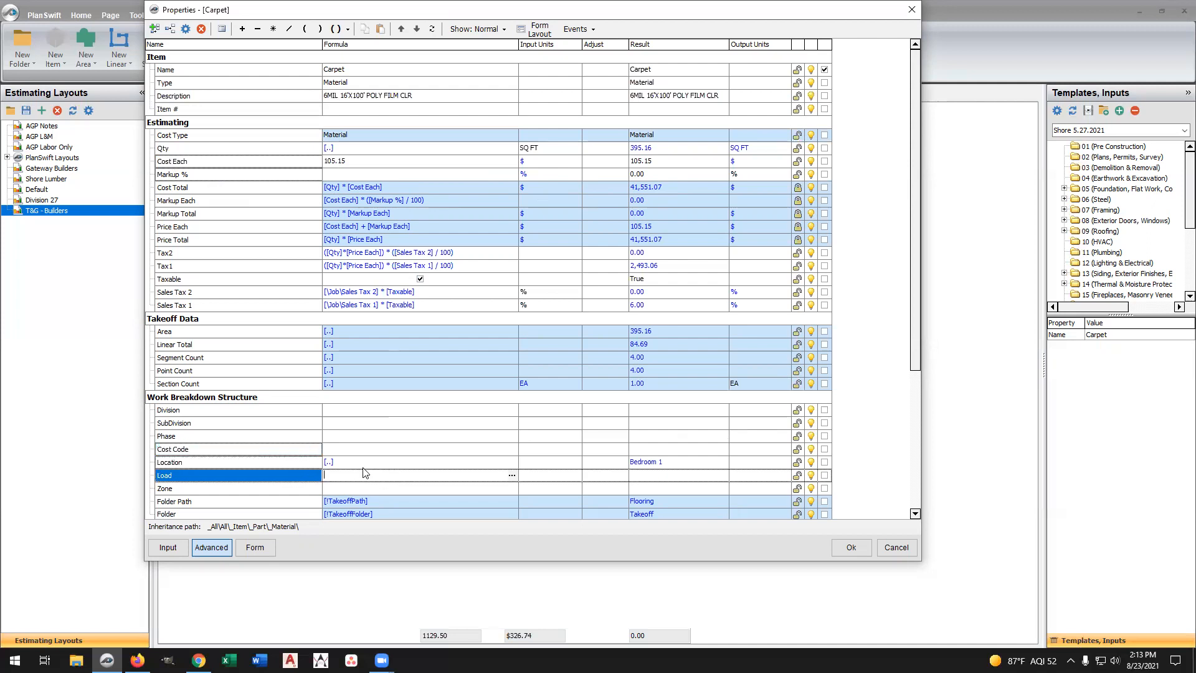
pyautogui.press('Up')
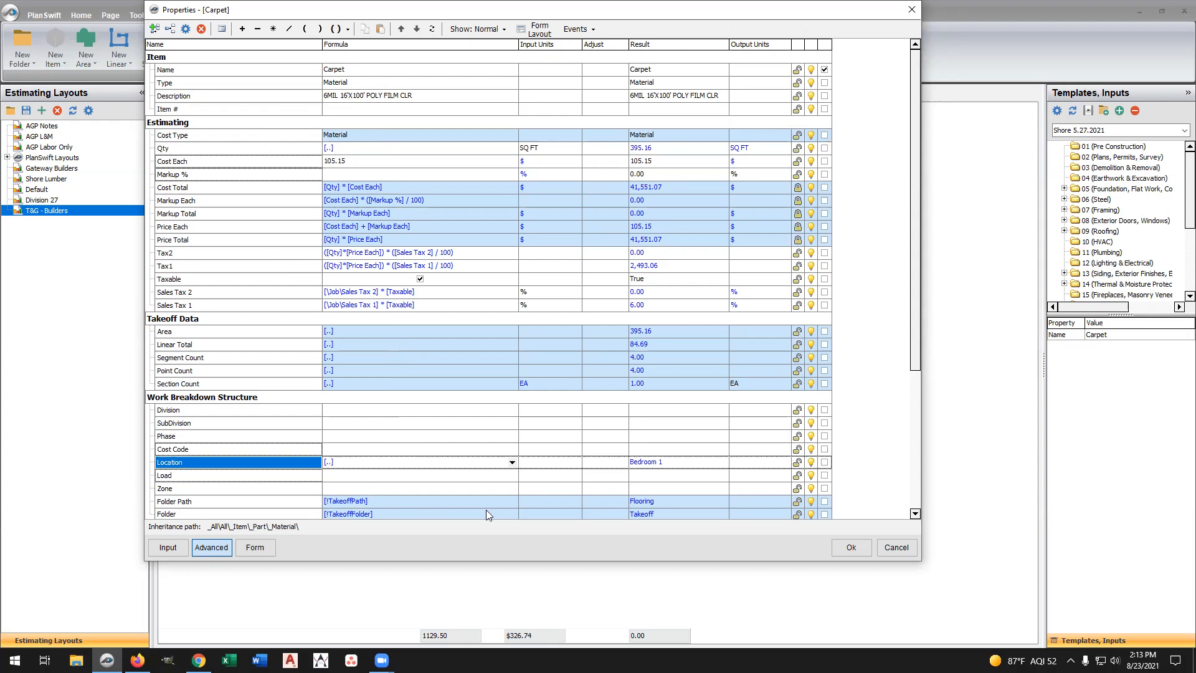
pyautogui.click(856, 550)
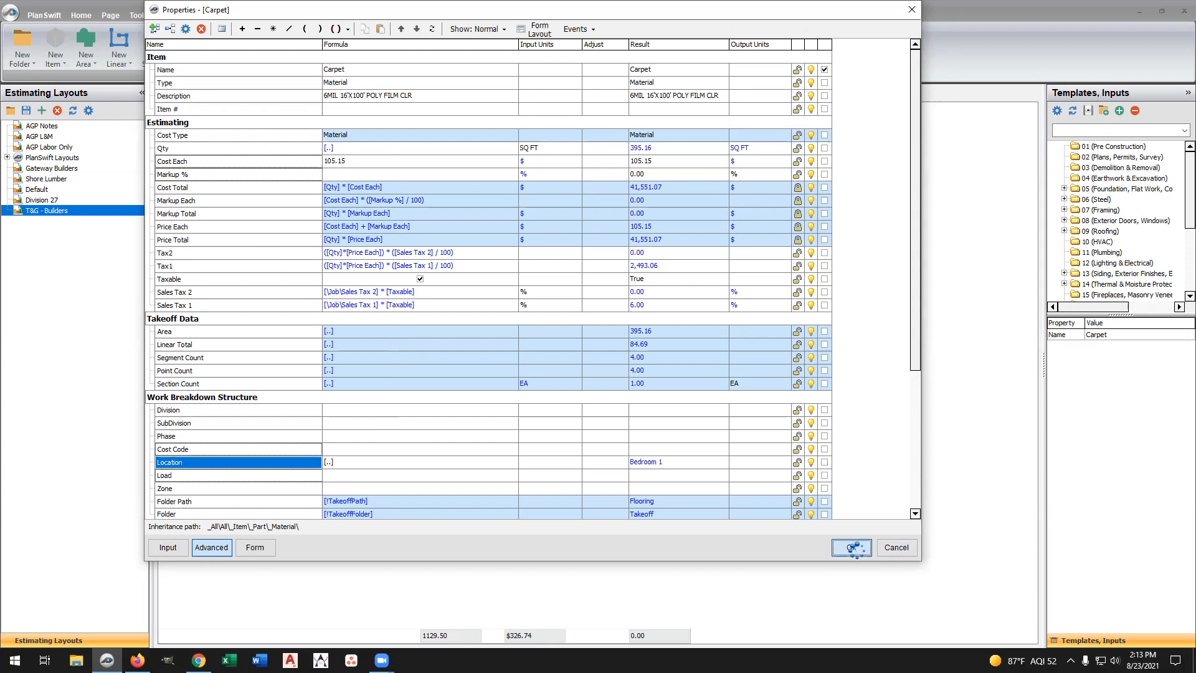
pyautogui.click(675, 371)
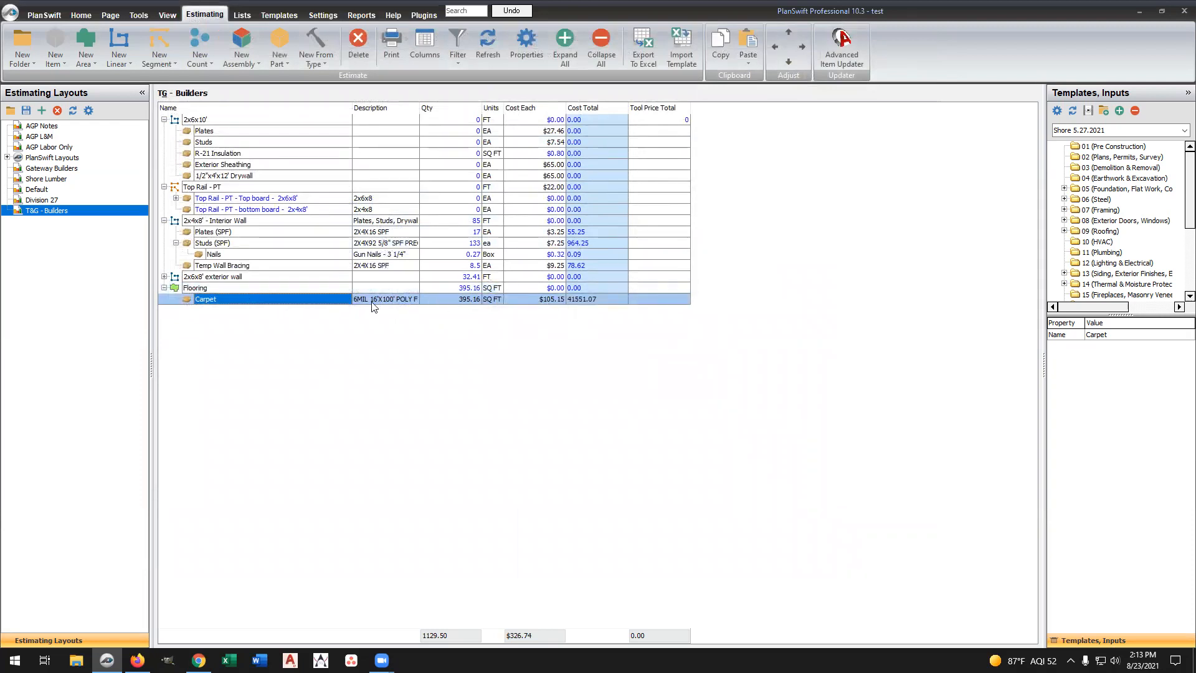
# Review the Carpet part's saved advanced properties
pyautogui.doubleClick(246, 300)
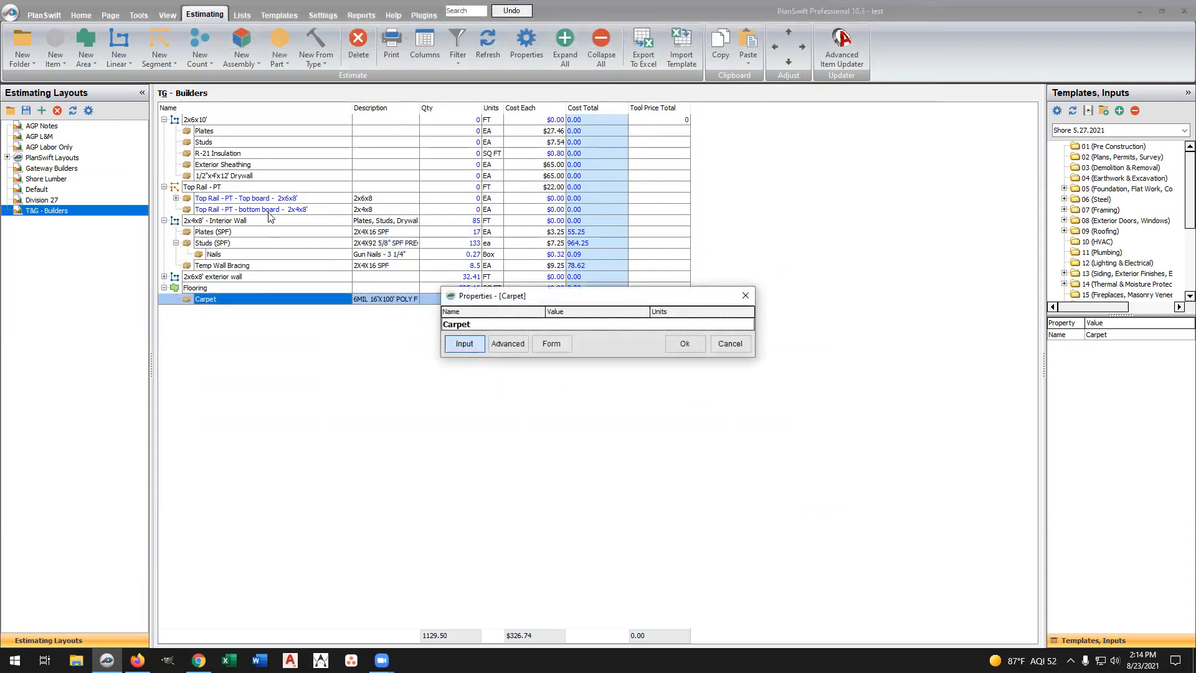
pyautogui.click(507, 343)
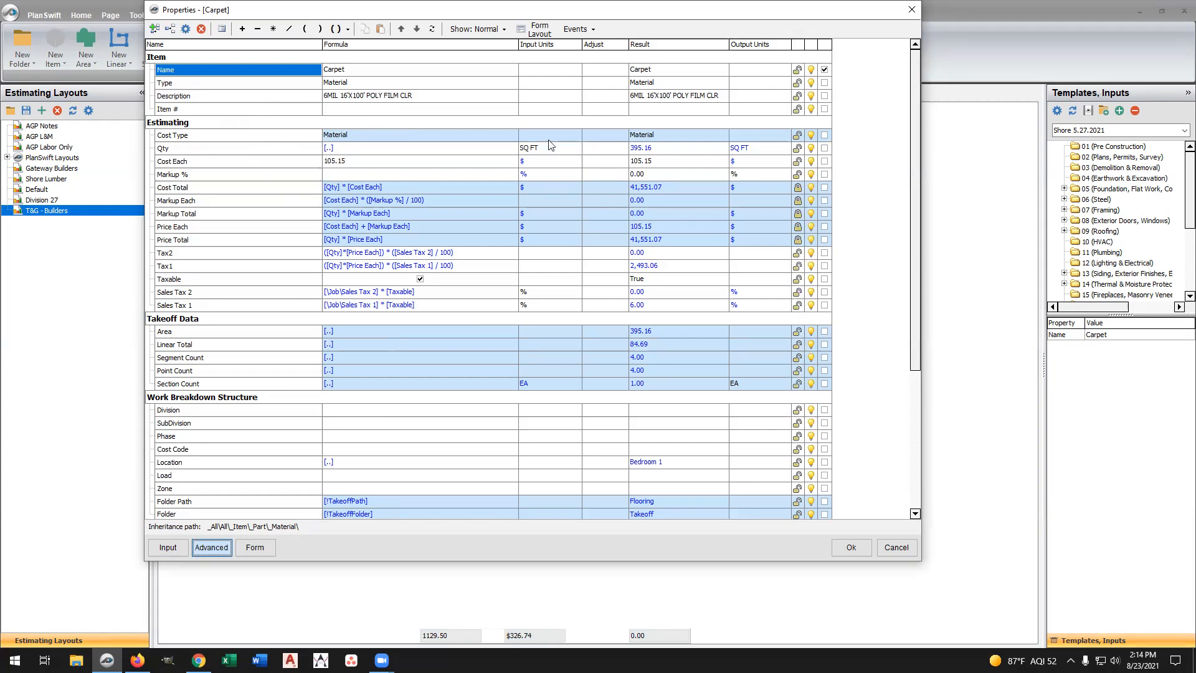
pyautogui.click(850, 546)
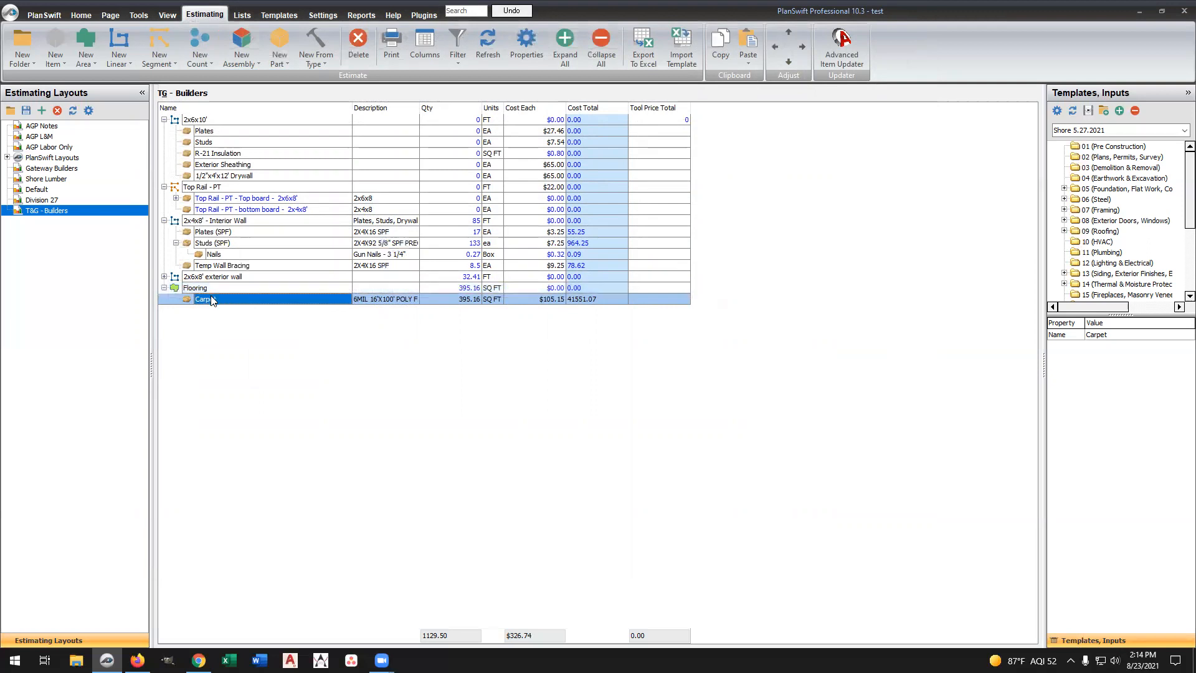
# Expand the 2x6x8' exterior wall takeoff and copy its Plates part
pyautogui.click(164, 277)
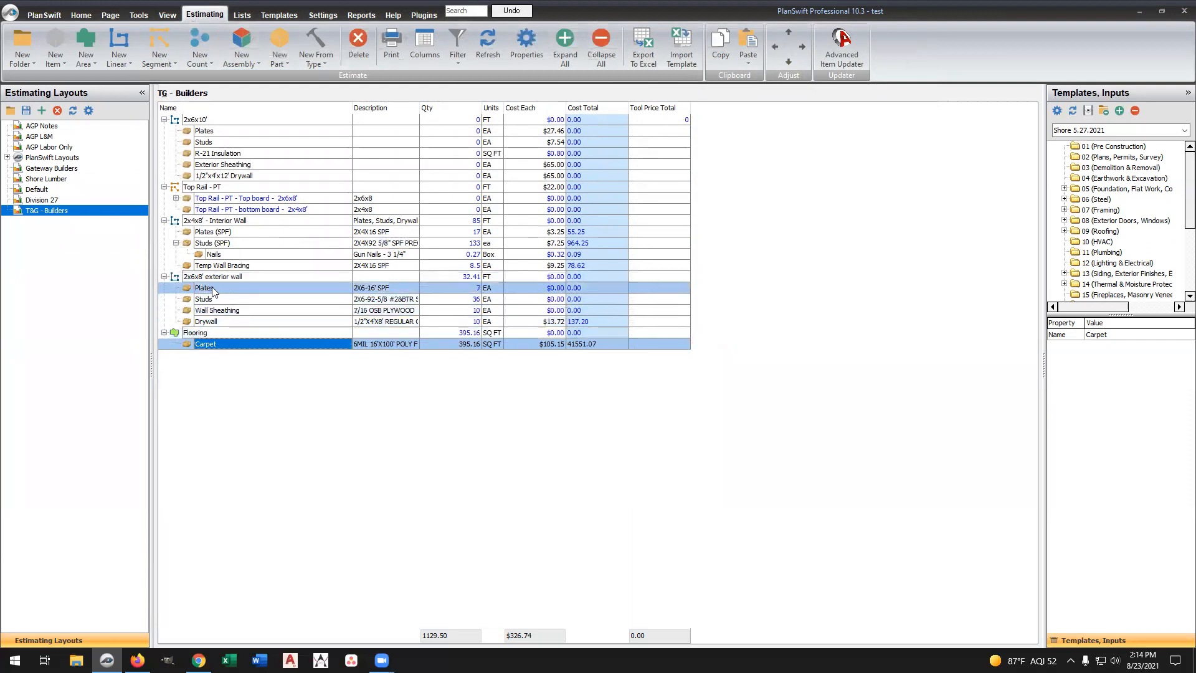
pyautogui.click(228, 290)
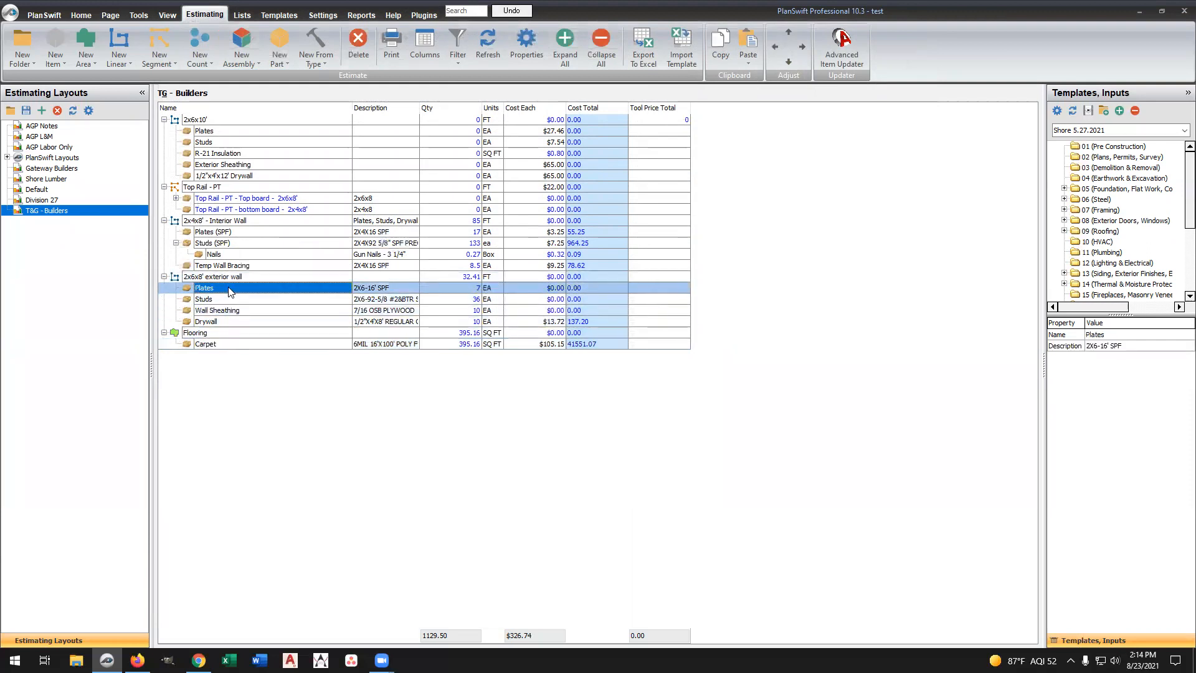
pyautogui.rightClick(230, 291)
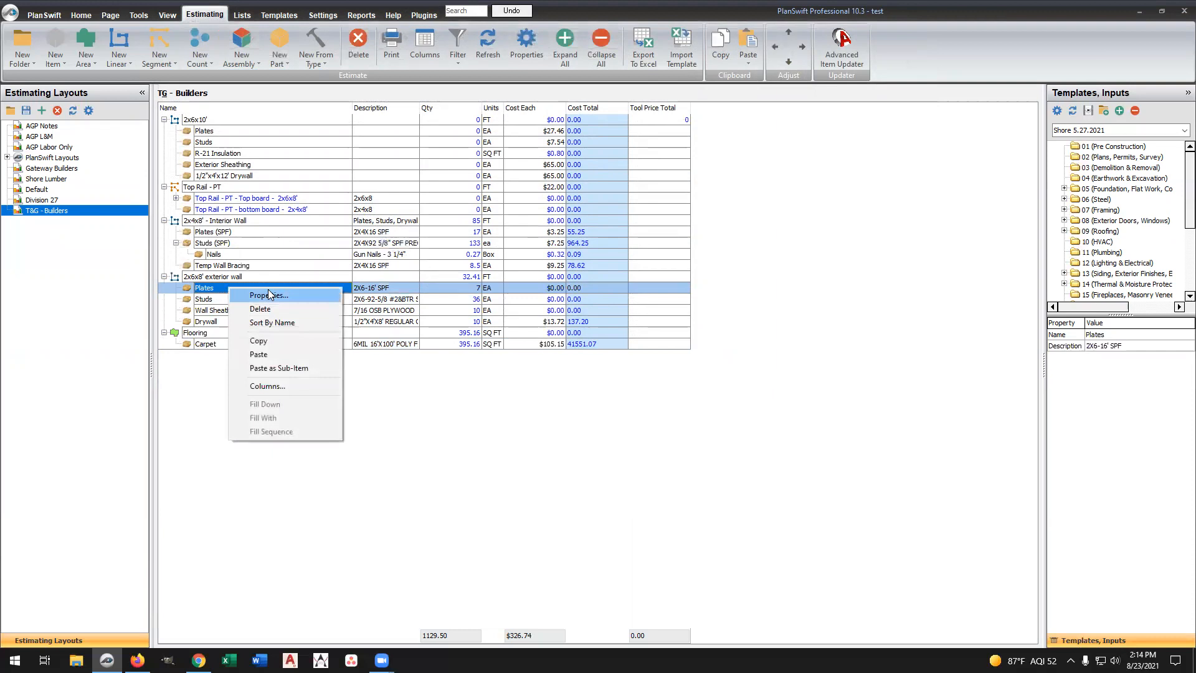
pyautogui.click(259, 341)
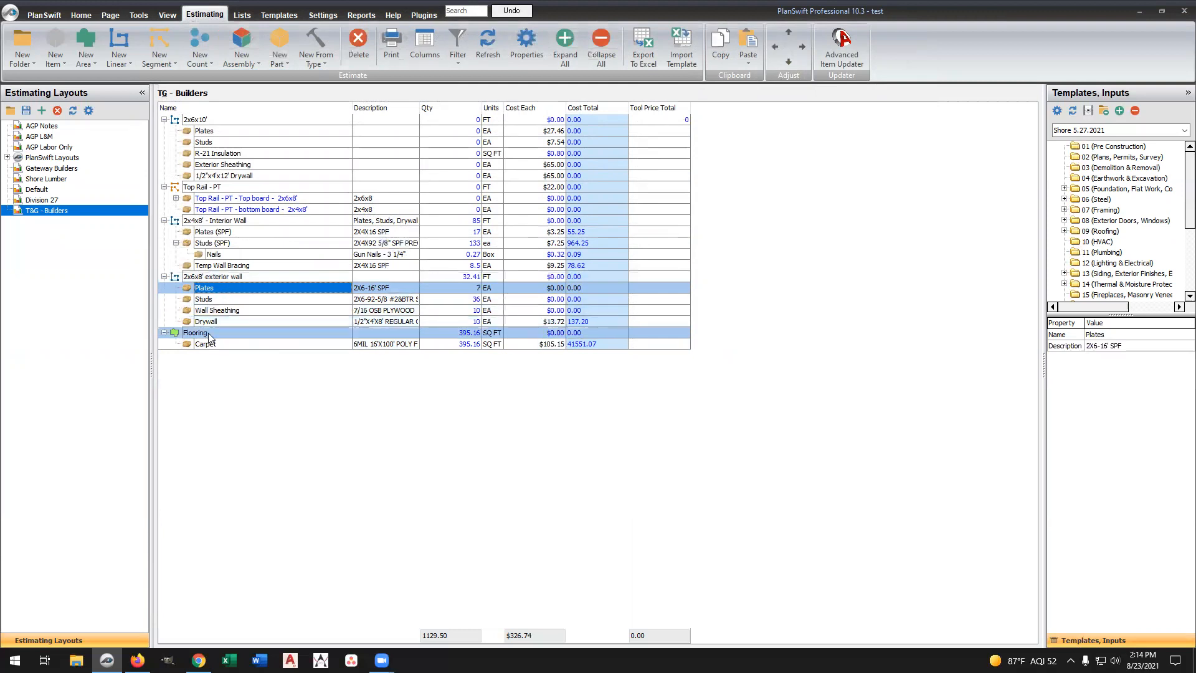
# Add a material part named Base Molding and indent it under the Flooring area
pyautogui.click(230, 344)
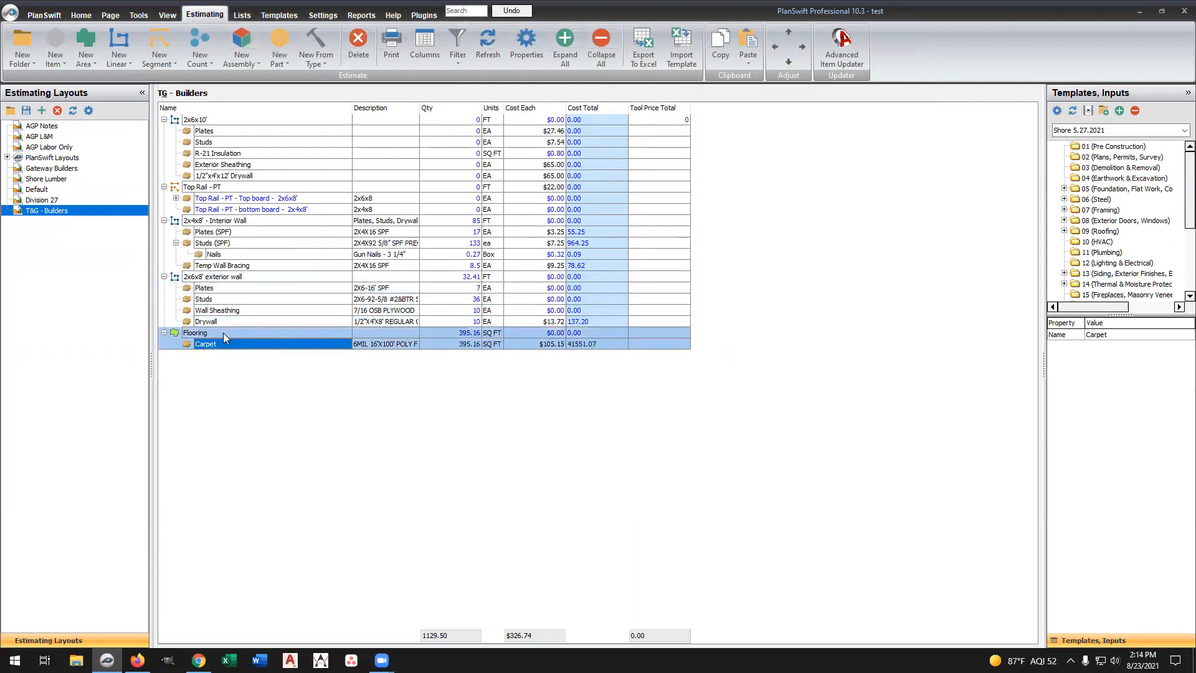
pyautogui.click(225, 334)
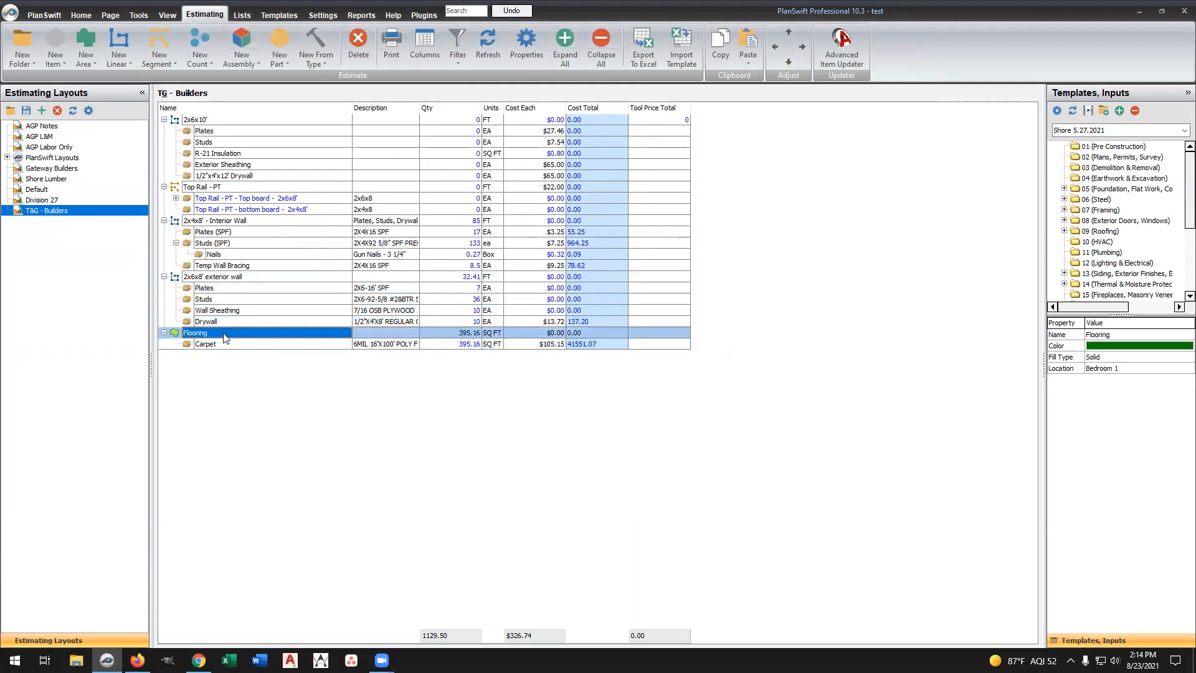
pyautogui.click(289, 64)
pyautogui.click(309, 126)
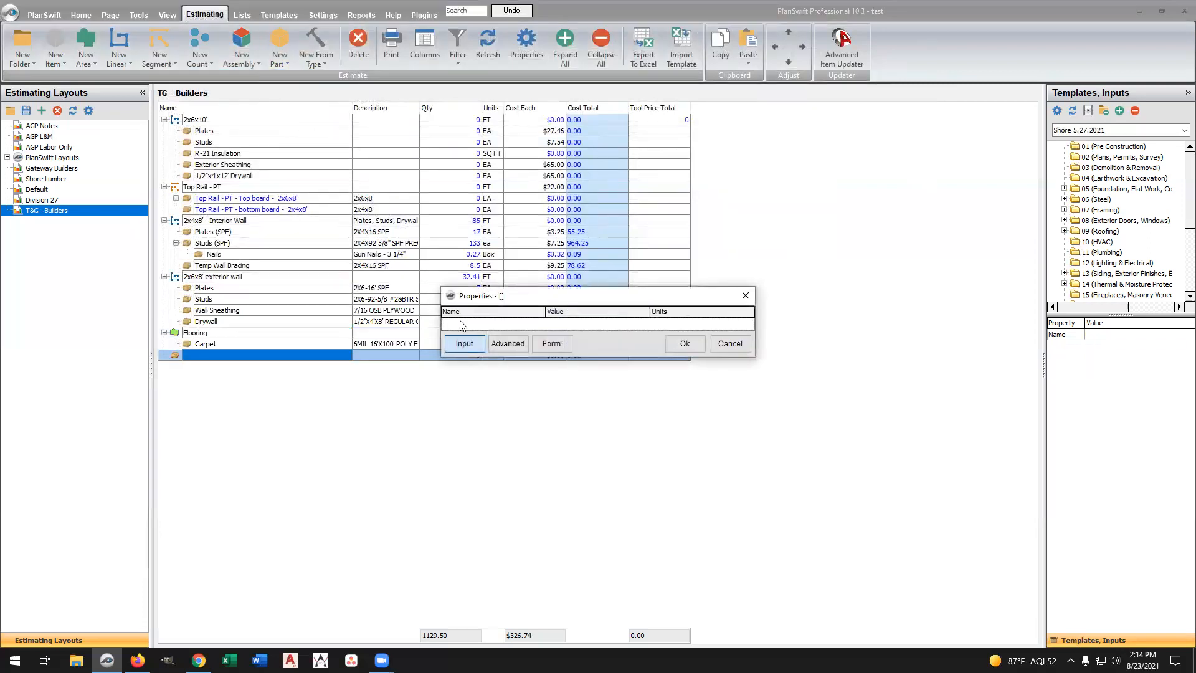
pyautogui.write('Base Molding')
pyautogui.click(684, 343)
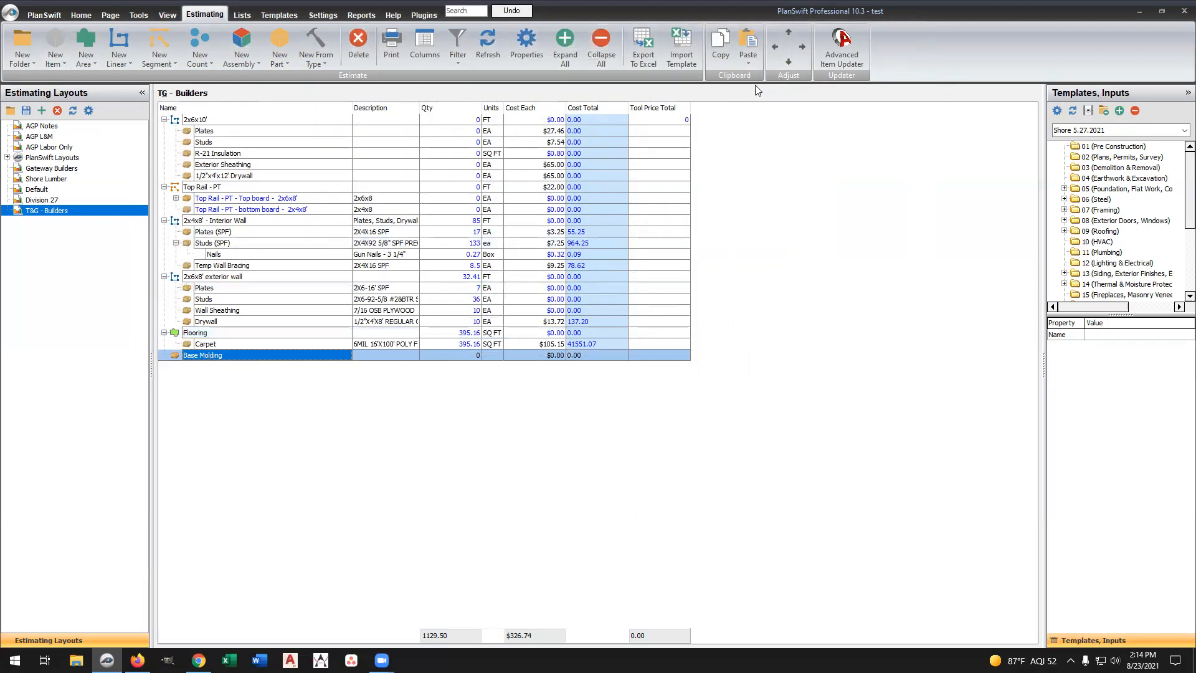
pyautogui.click(803, 47)
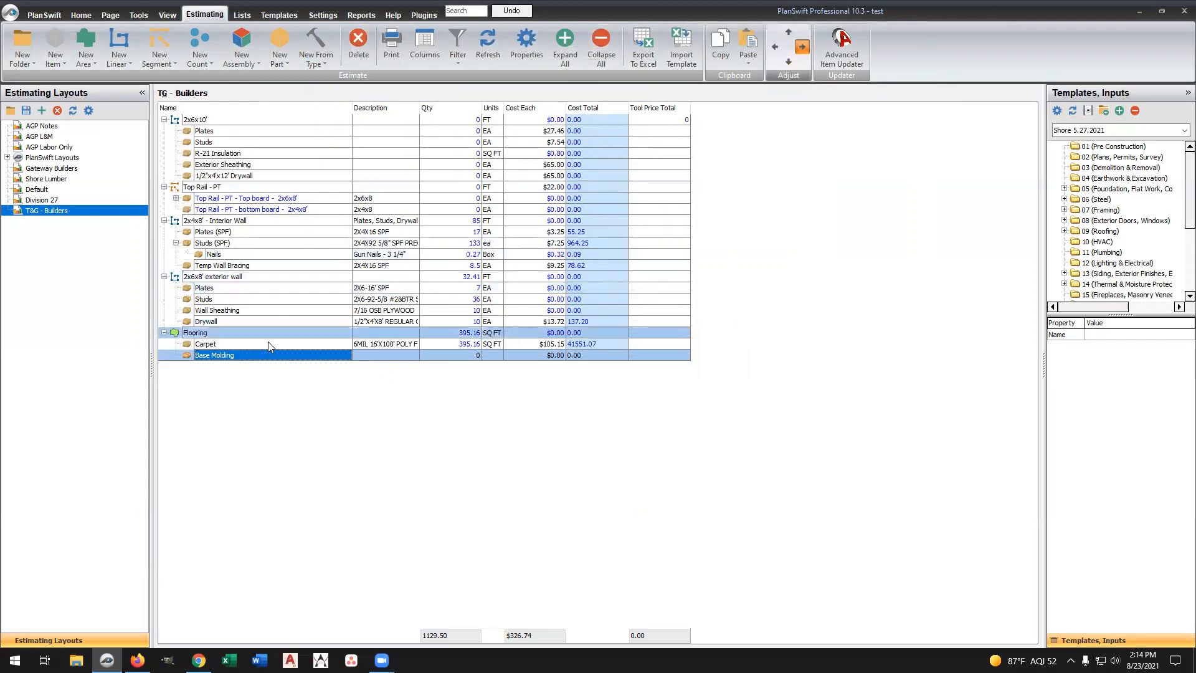
# Edit the Description property in Base Molding's advanced properties and set its list type to List
pyautogui.doubleClick(219, 358)
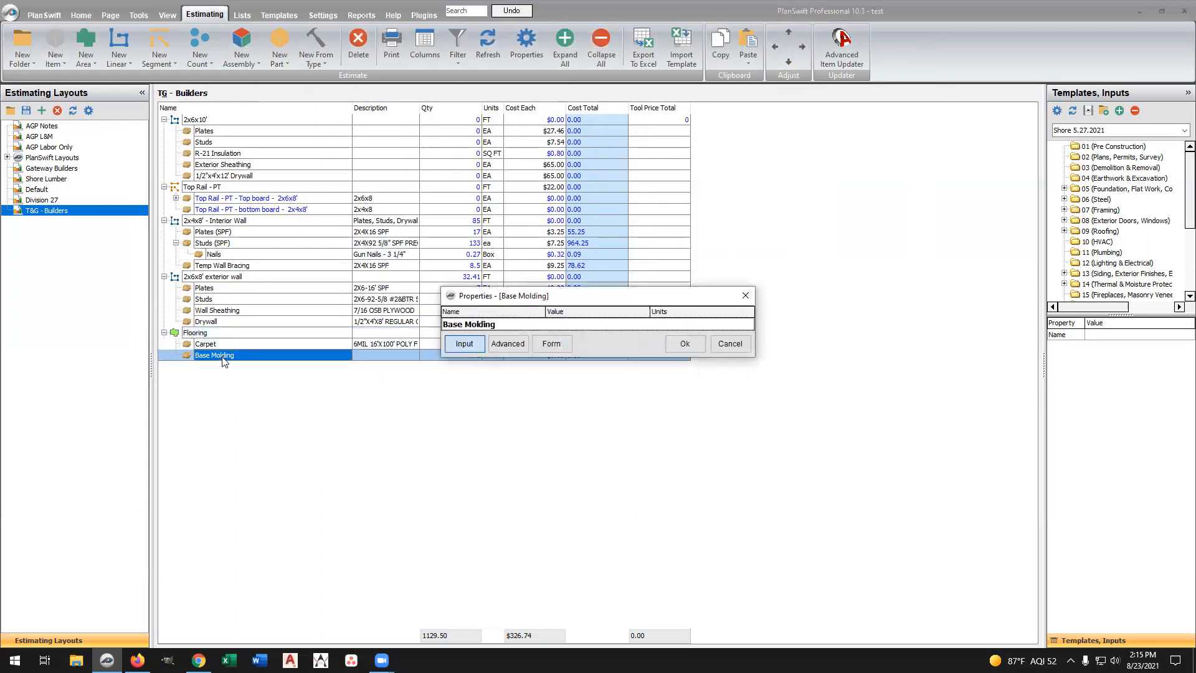
pyautogui.click(509, 345)
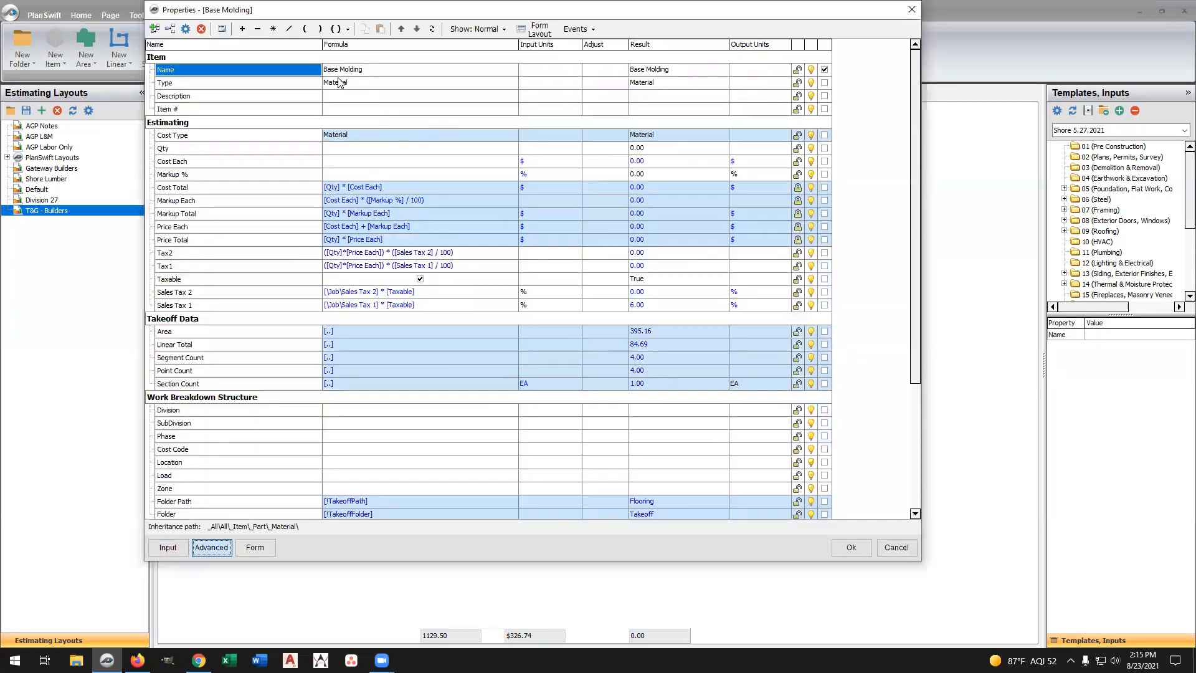
pyautogui.click(313, 98)
pyautogui.doubleClick(313, 98)
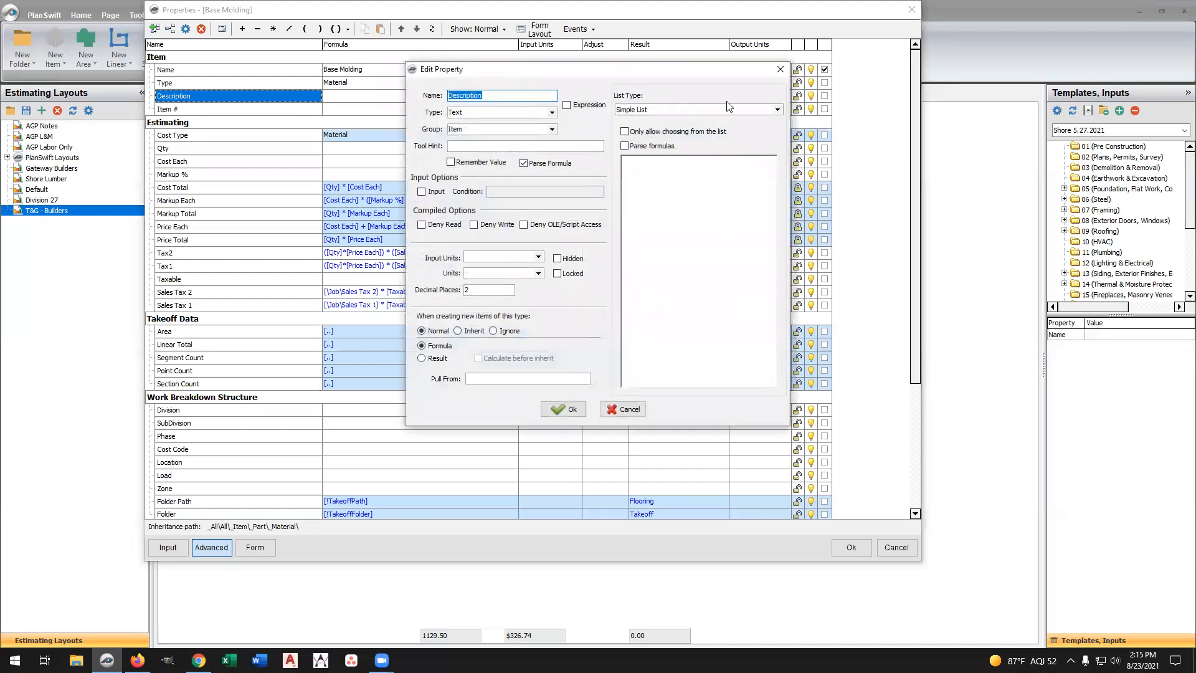
pyautogui.click(777, 108)
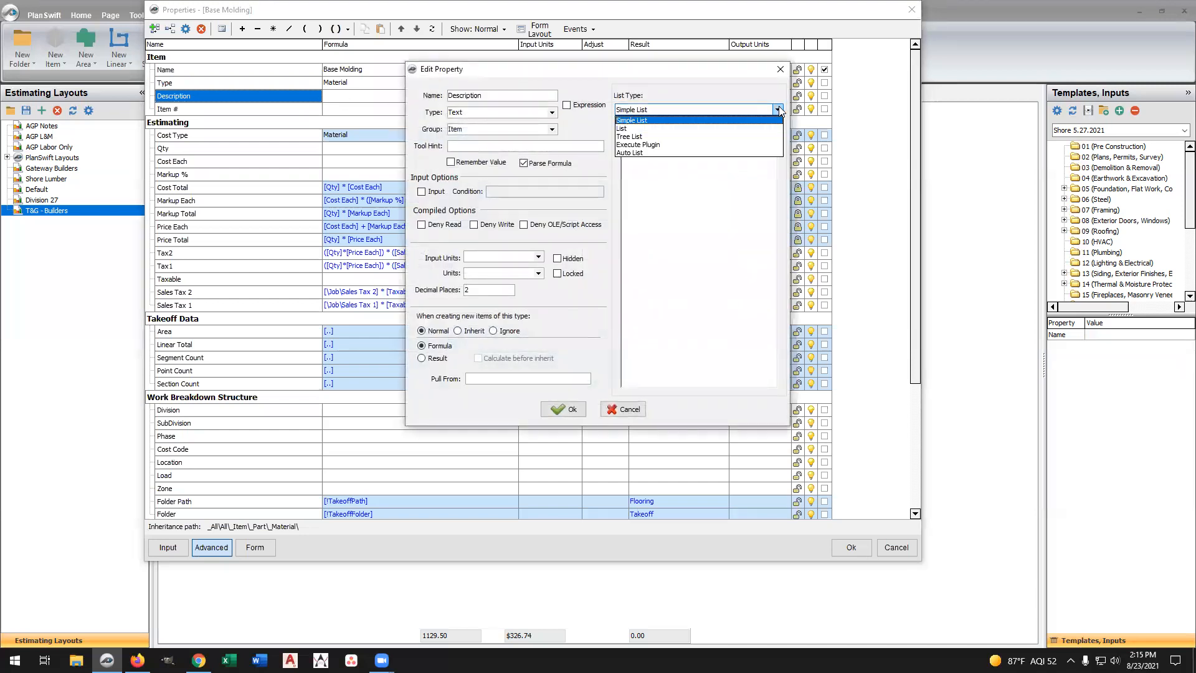
pyautogui.click(636, 129)
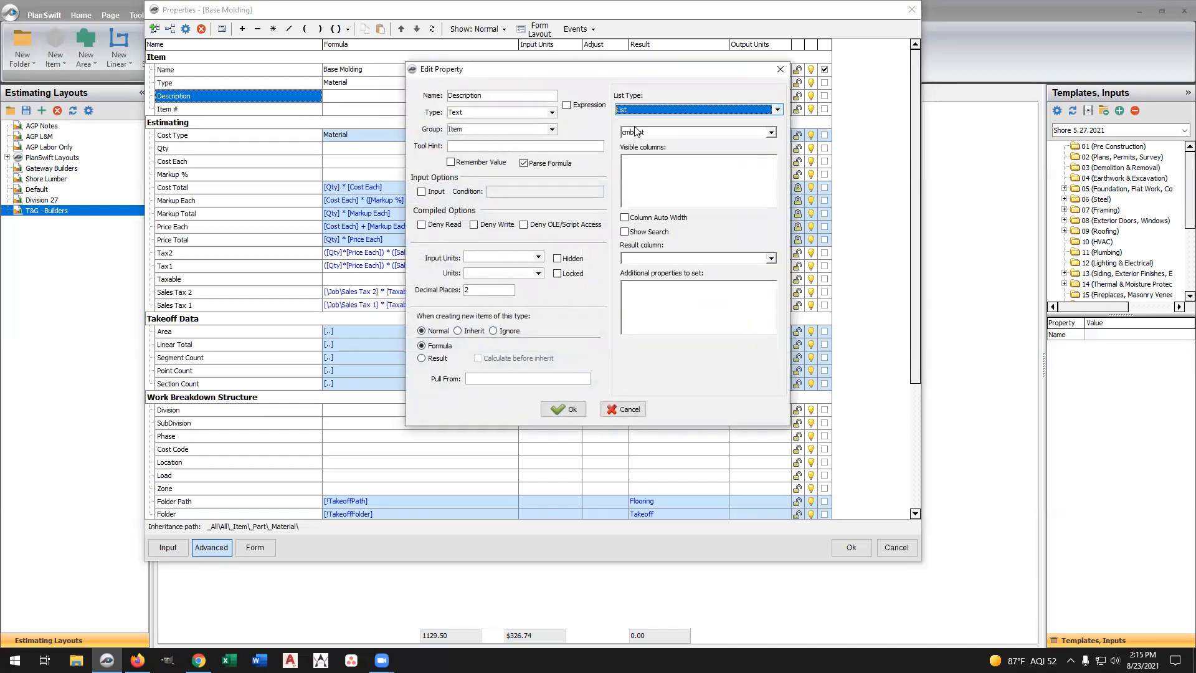
# Link the Description property to the Finish Lumber table of the Lumber Database
pyautogui.click(773, 133)
pyautogui.scroll(-3, 694, 187)
pyautogui.scroll(-3, 693, 197)
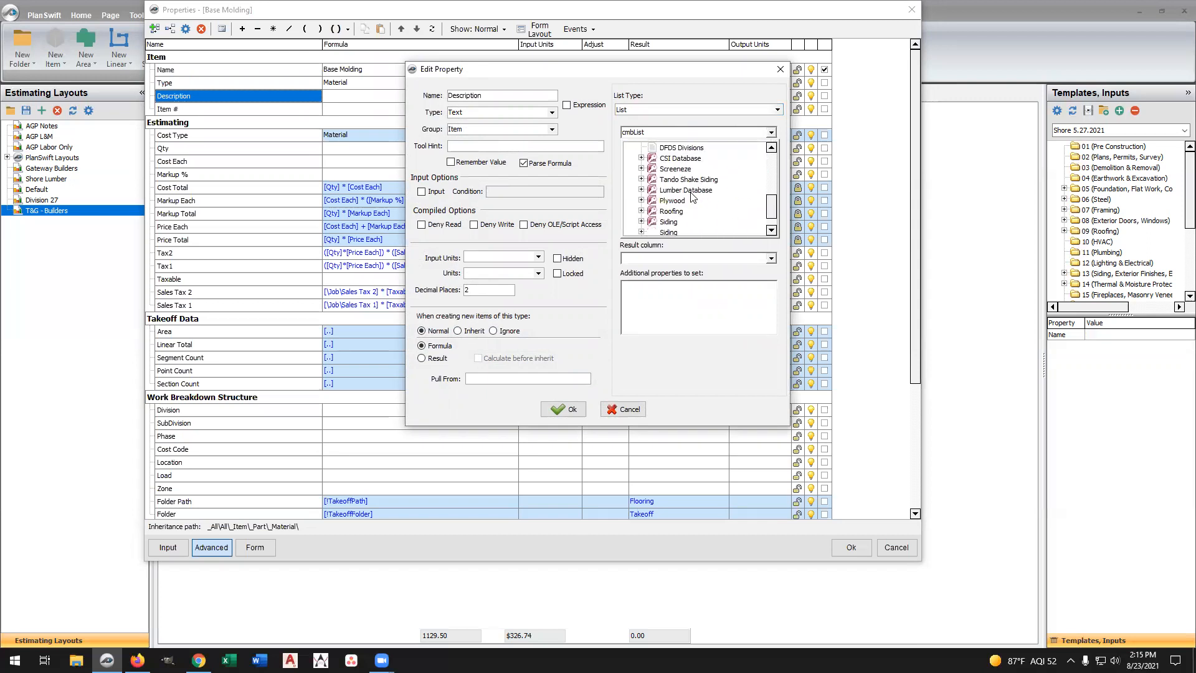
pyautogui.doubleClick(652, 181)
pyautogui.scroll(-1, 672, 196)
pyautogui.scroll(-2, 681, 202)
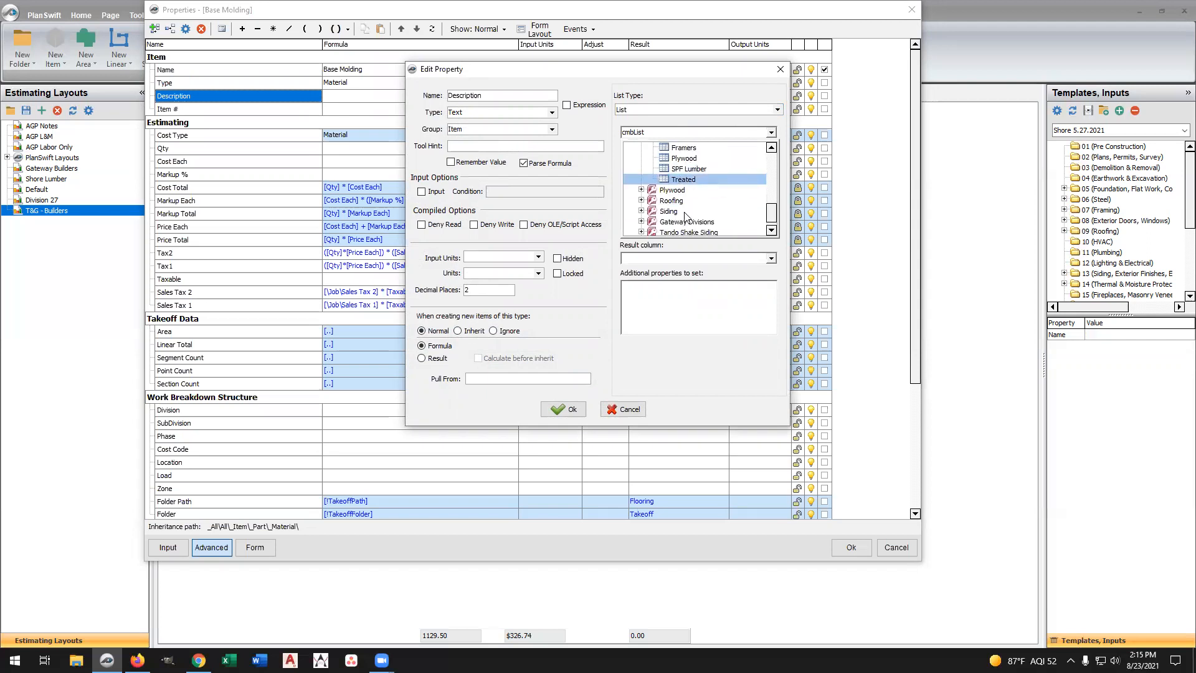
pyautogui.scroll(2, 691, 193)
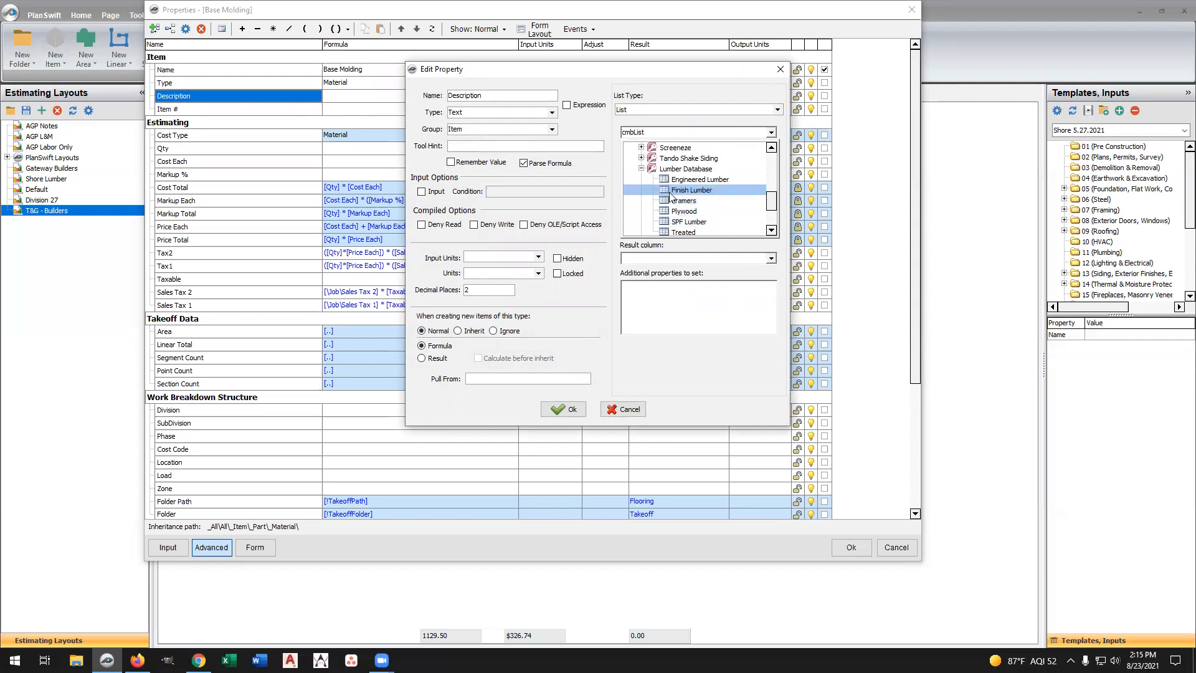
pyautogui.click(685, 191)
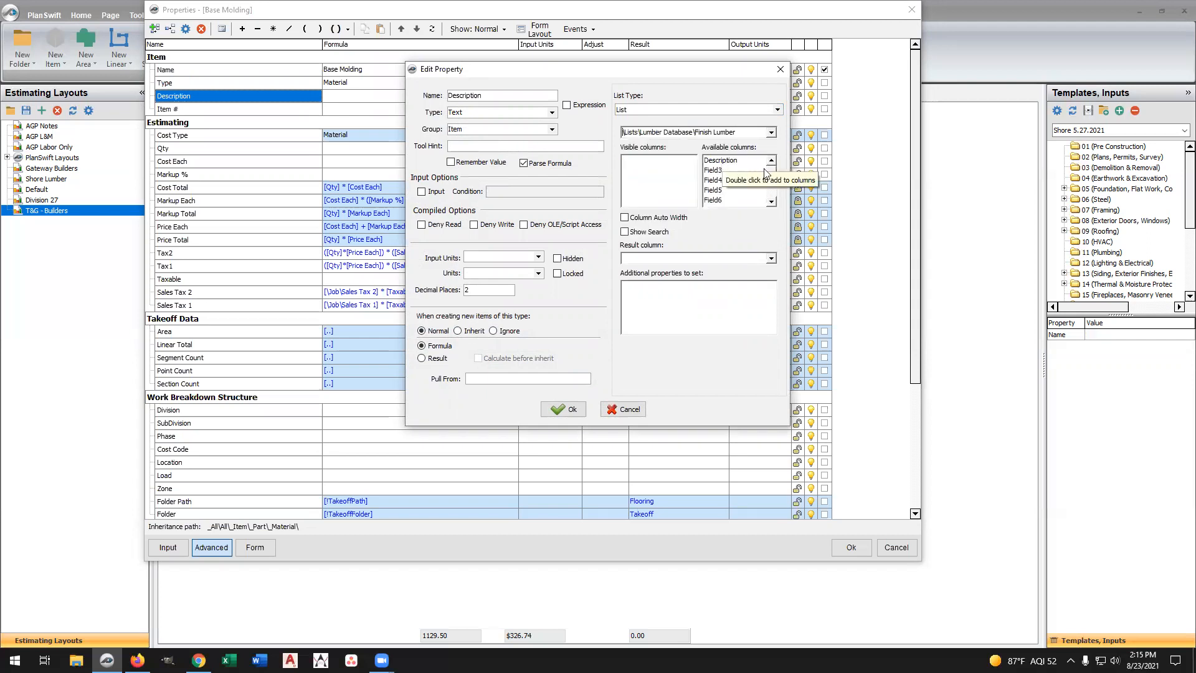
# Make Item # and Description the list's visible columns, with Column Auto Width and Show Search enabled
pyautogui.scroll(-2, 721, 184)
pyautogui.click(719, 200)
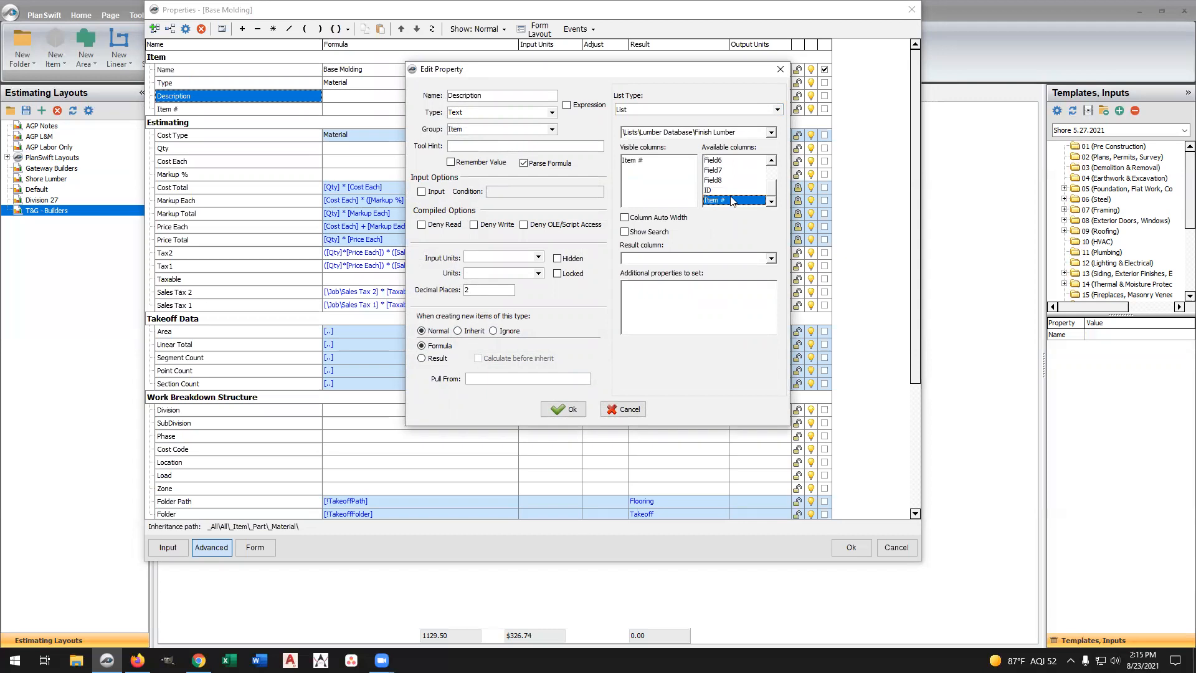
pyautogui.doubleClick(732, 200)
pyautogui.doubleClick(727, 161)
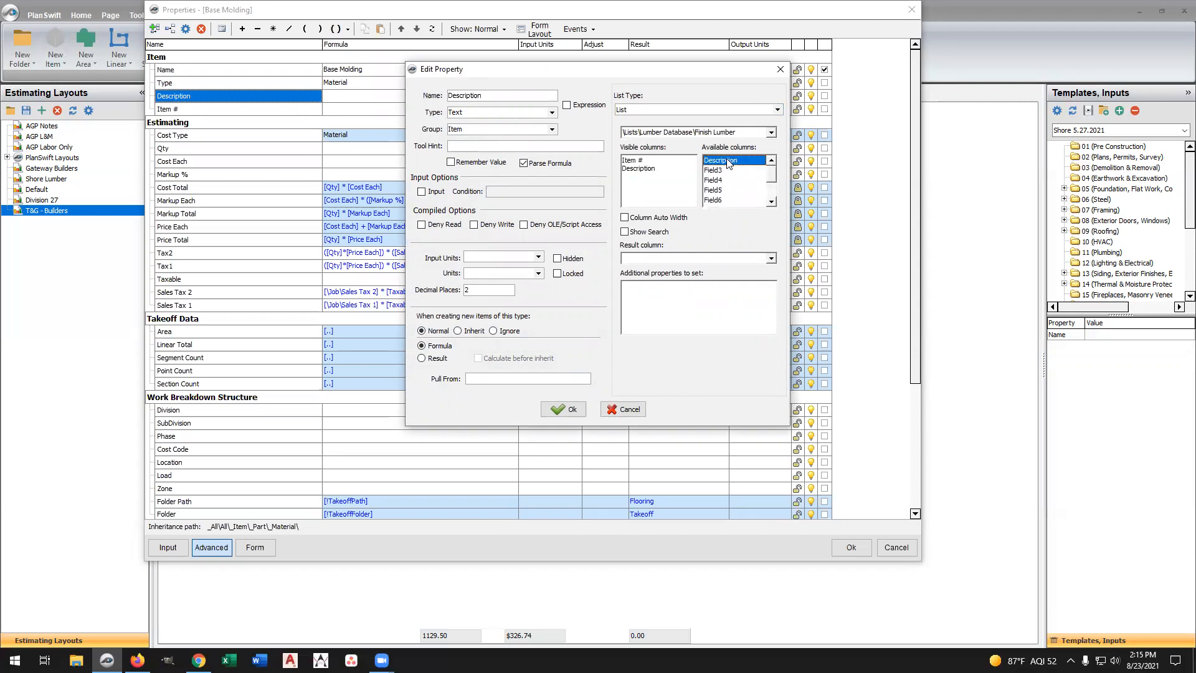
pyautogui.click(625, 218)
pyautogui.click(625, 232)
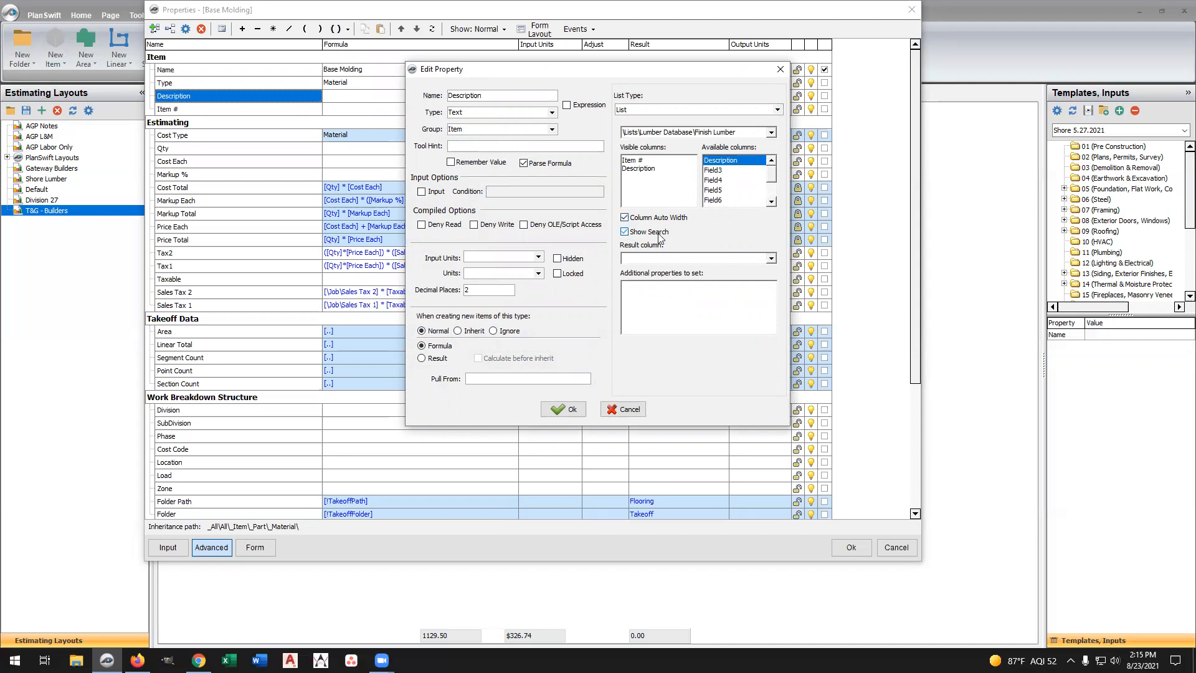
# Set Description as the result column and Item # as the additional property to set, and confirm the property changes
pyautogui.click(771, 259)
pyautogui.click(650, 279)
pyautogui.moveTo(647, 160); pyautogui.dragTo(622, 161)
pyautogui.click(640, 292)
pyautogui.hotkey('ctrl', 'v')
pyautogui.click(771, 258)
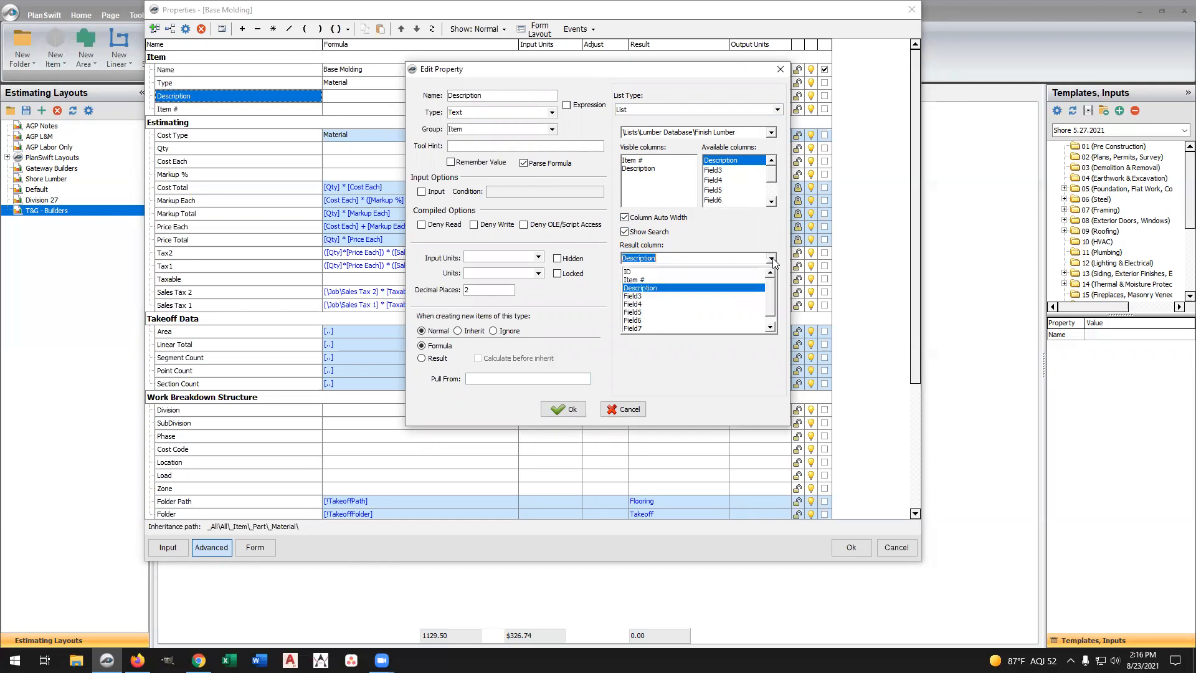
pyautogui.click(656, 289)
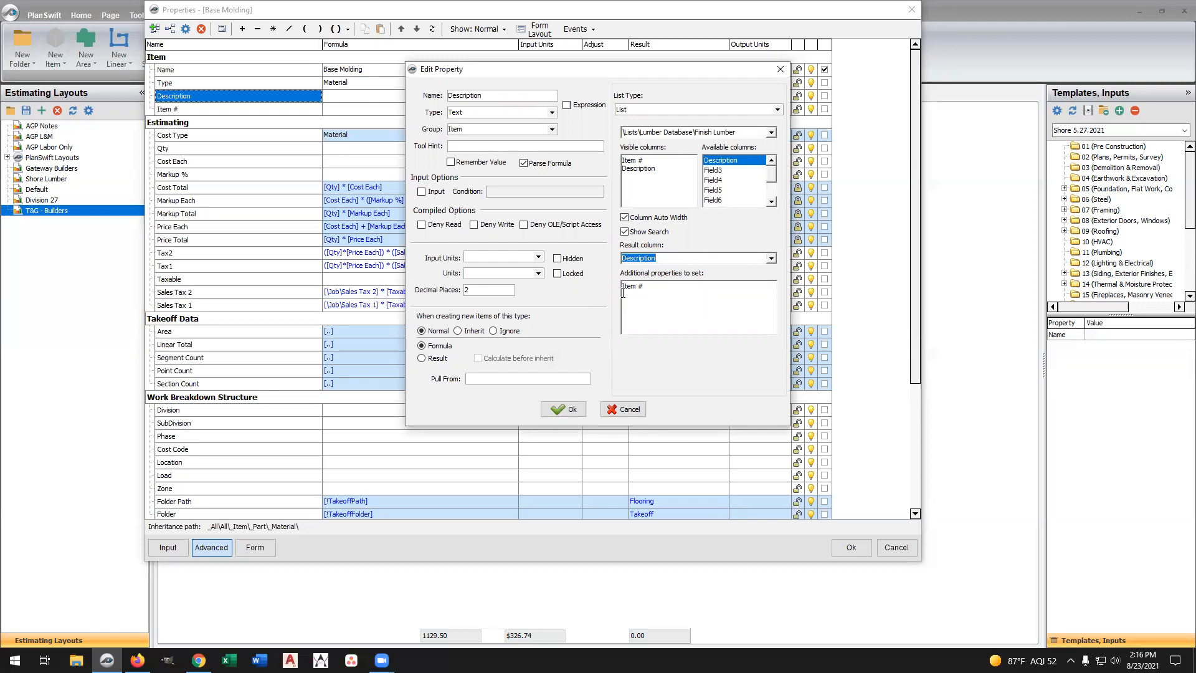
pyautogui.click(563, 409)
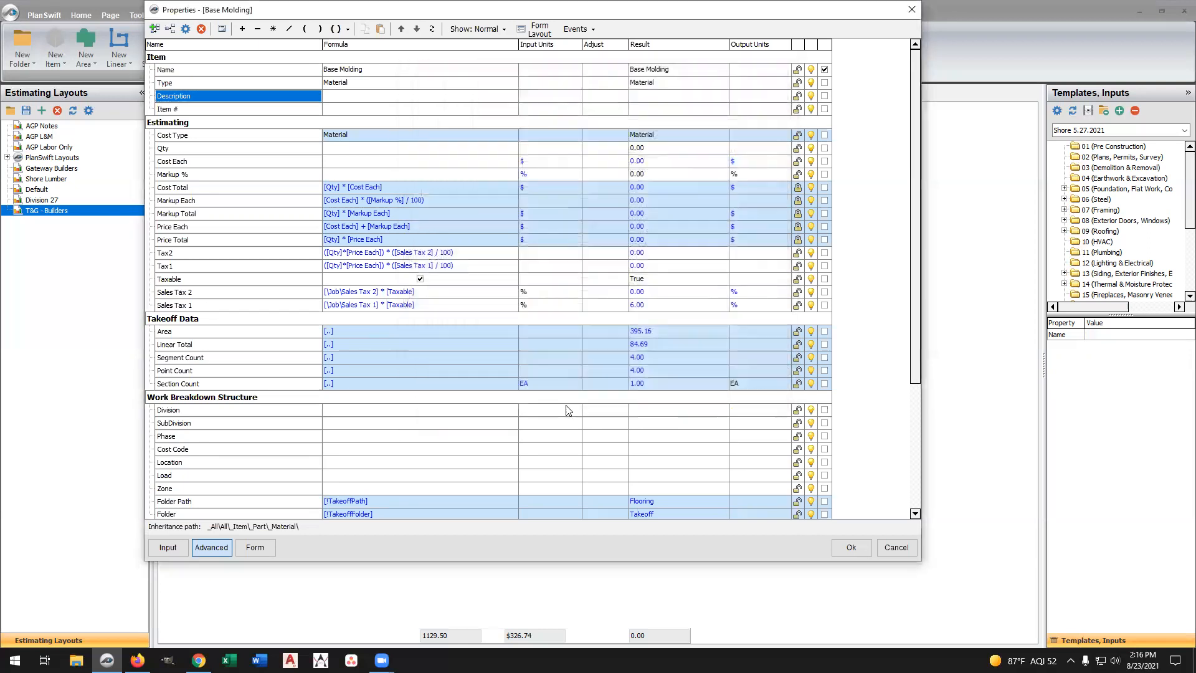
# Choose 5/4X4 FJ PRIMED PINE from the Finish Lumber list as Base Molding's description
pyautogui.click(337, 97)
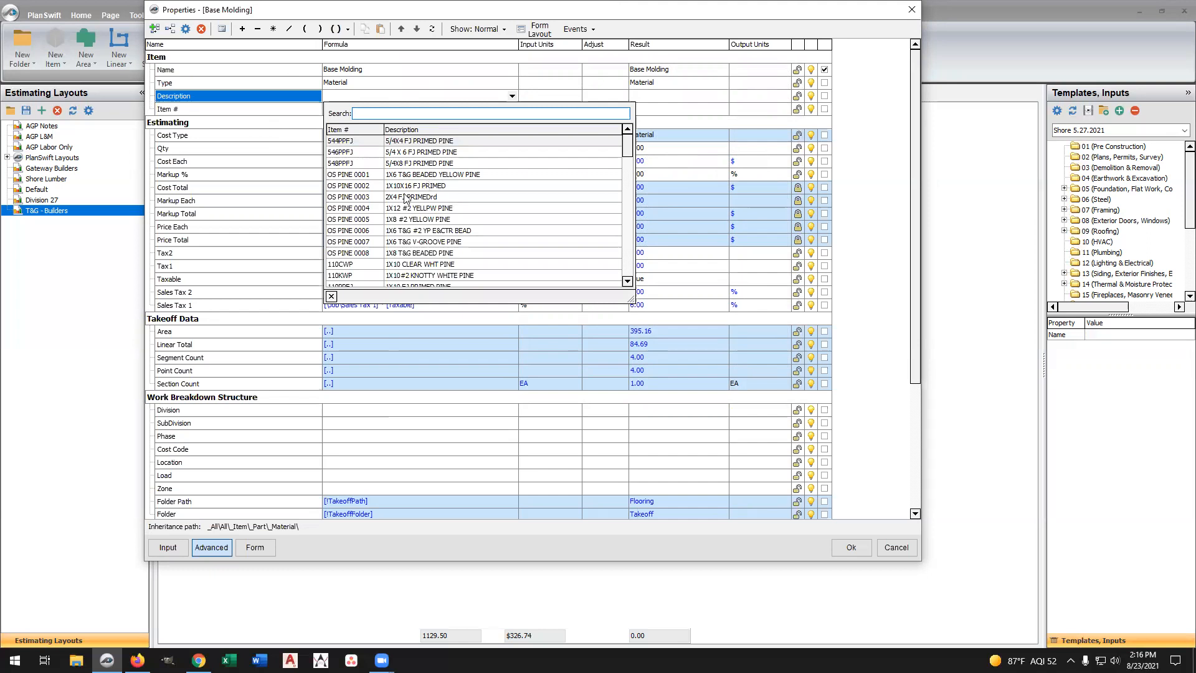
pyautogui.doubleClick(405, 142)
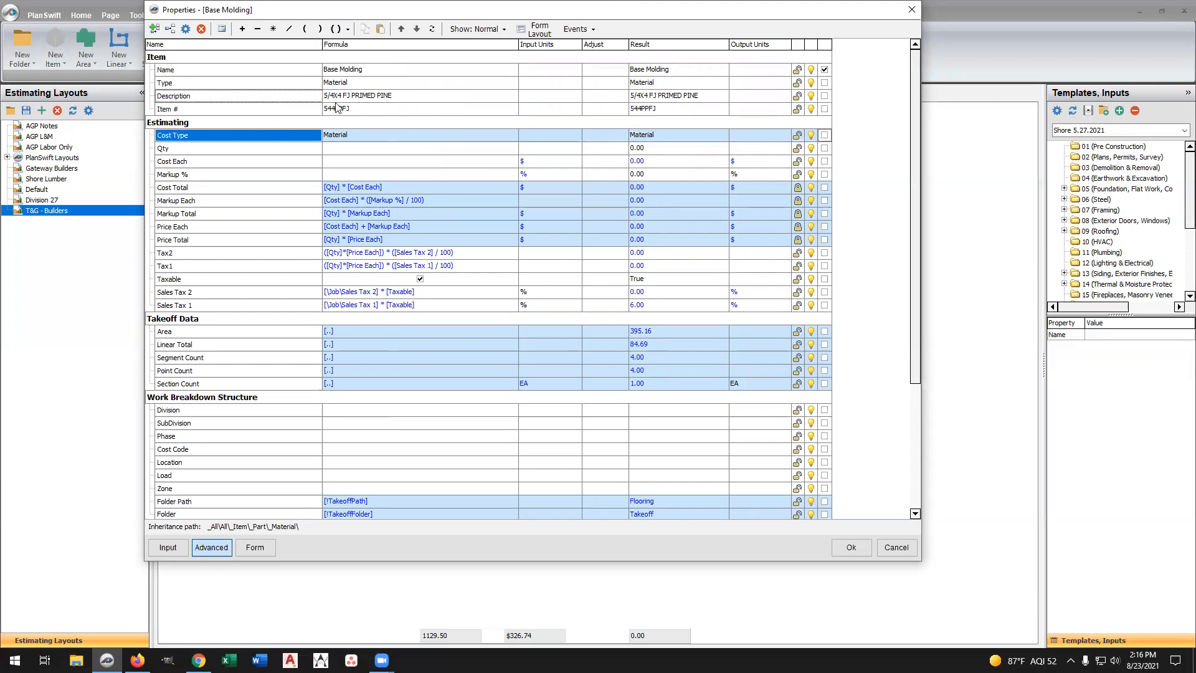
# Set Base Molding's Qty formula to the Flooring area's linear total divided by 16, [..\Linear Total]/16
pyautogui.click(341, 150)
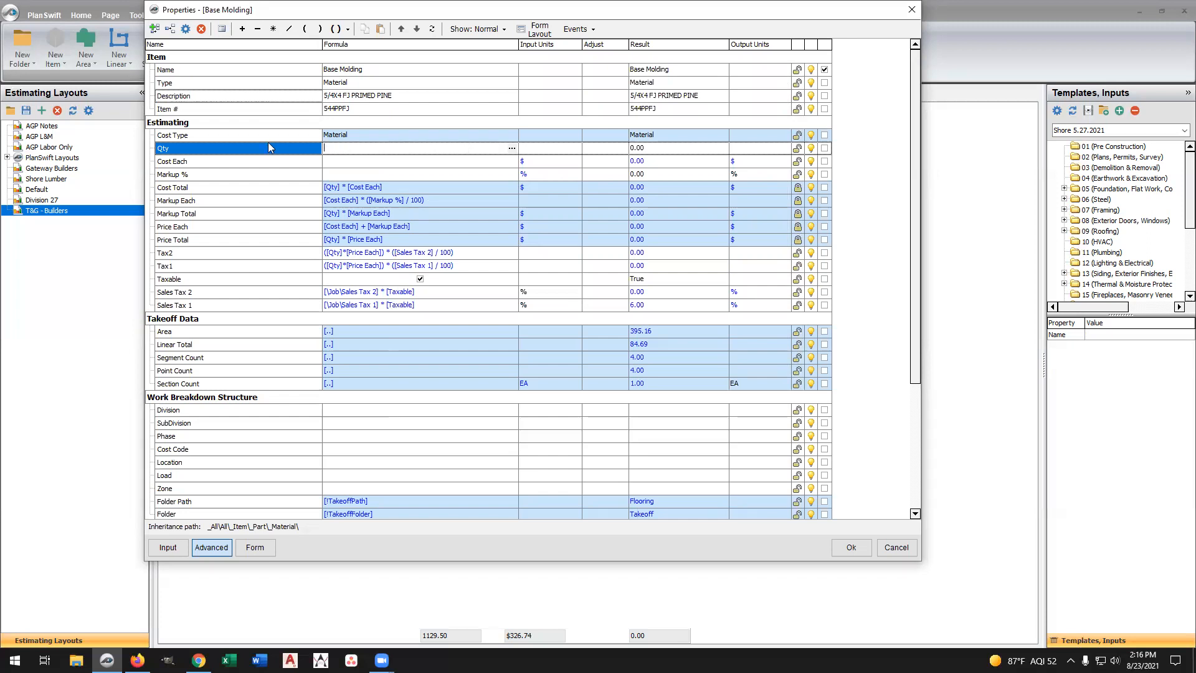
pyautogui.click(222, 30)
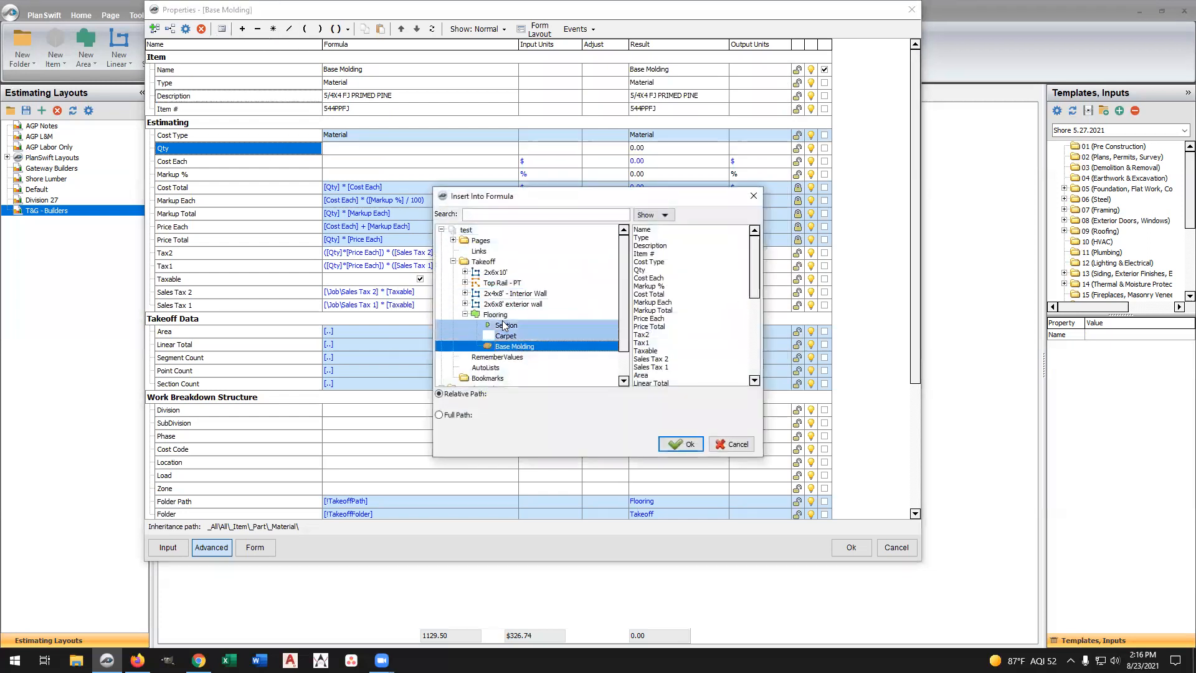
pyautogui.click(501, 315)
pyautogui.scroll(-2, 660, 336)
pyautogui.scroll(-3, 660, 337)
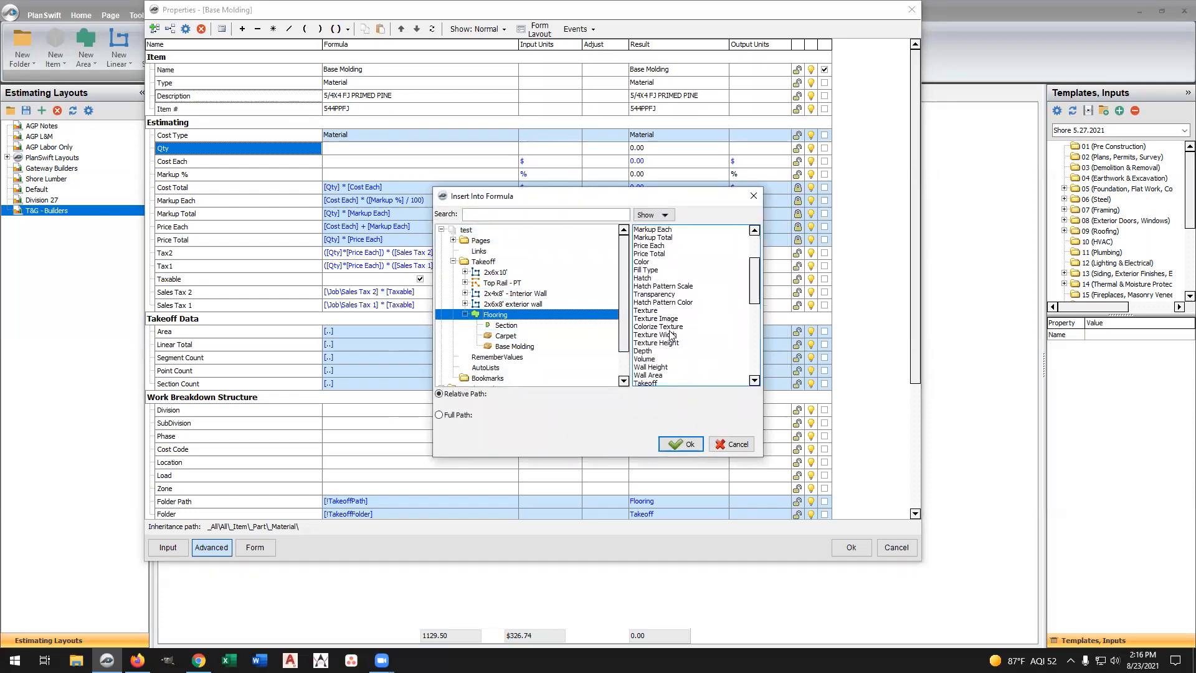
pyautogui.scroll(-1, 671, 336)
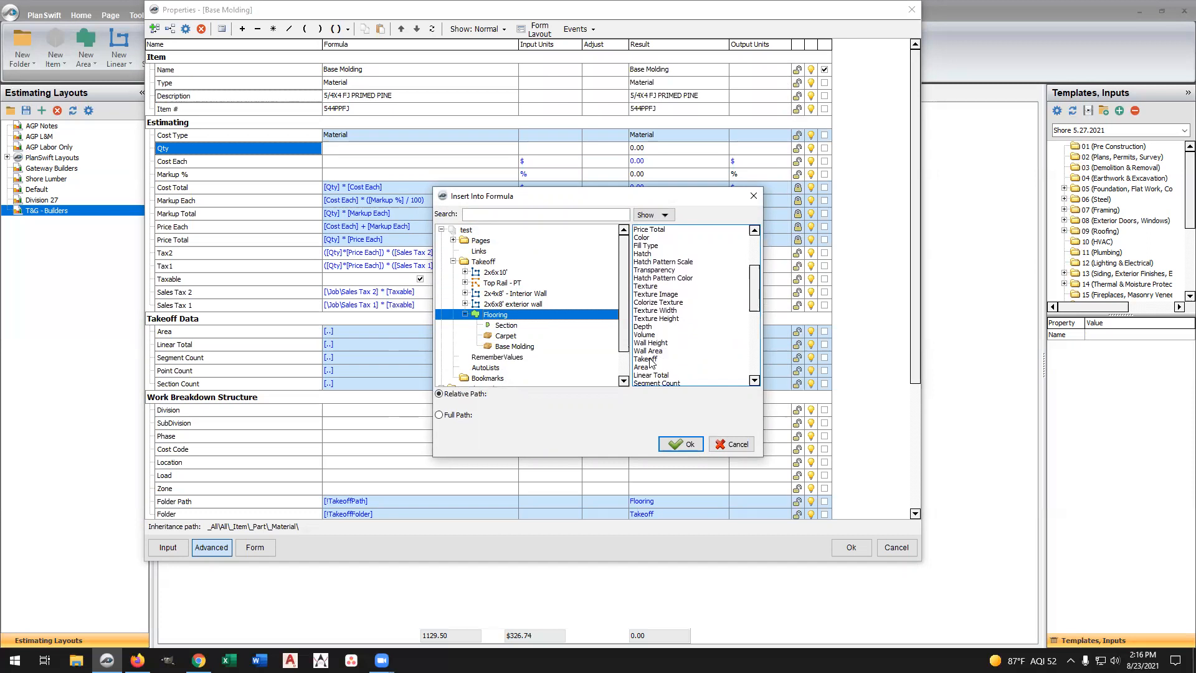
pyautogui.scroll(-2, 673, 346)
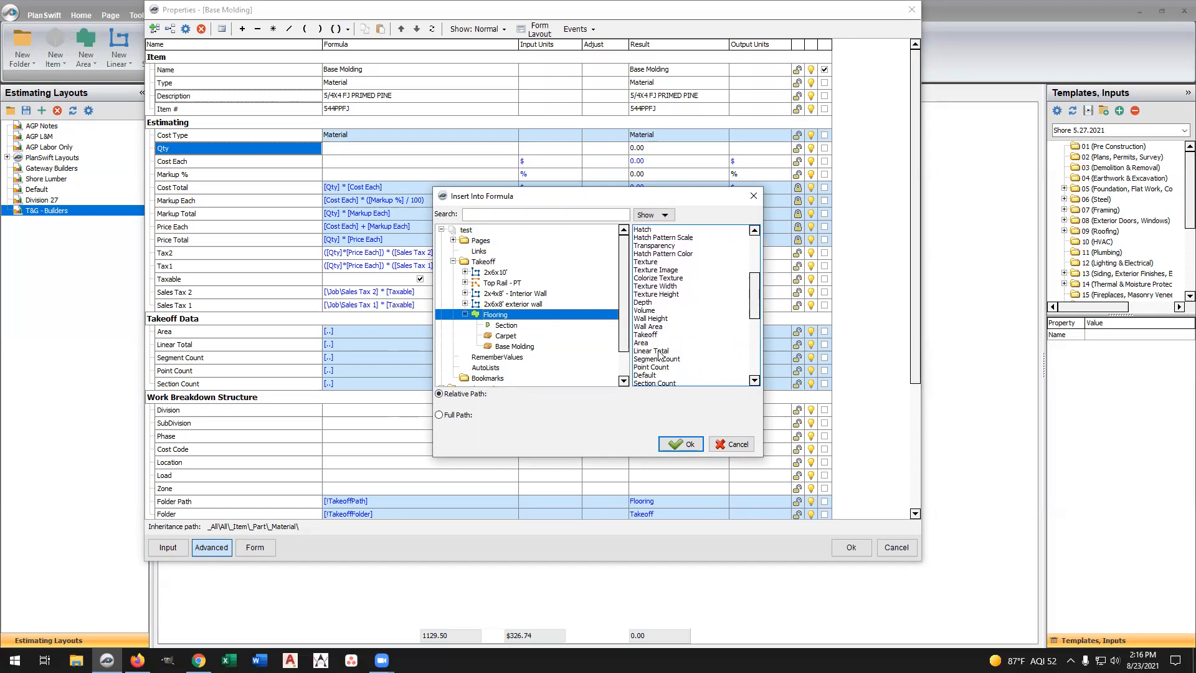
pyautogui.click(660, 352)
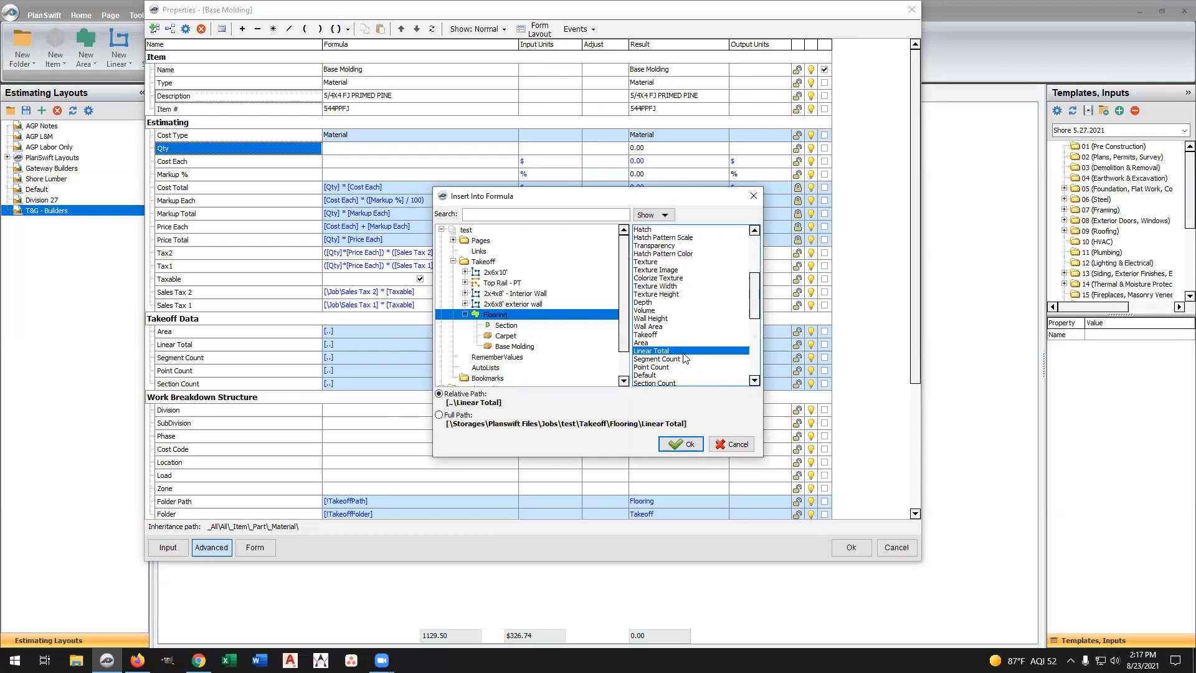
pyautogui.click(687, 446)
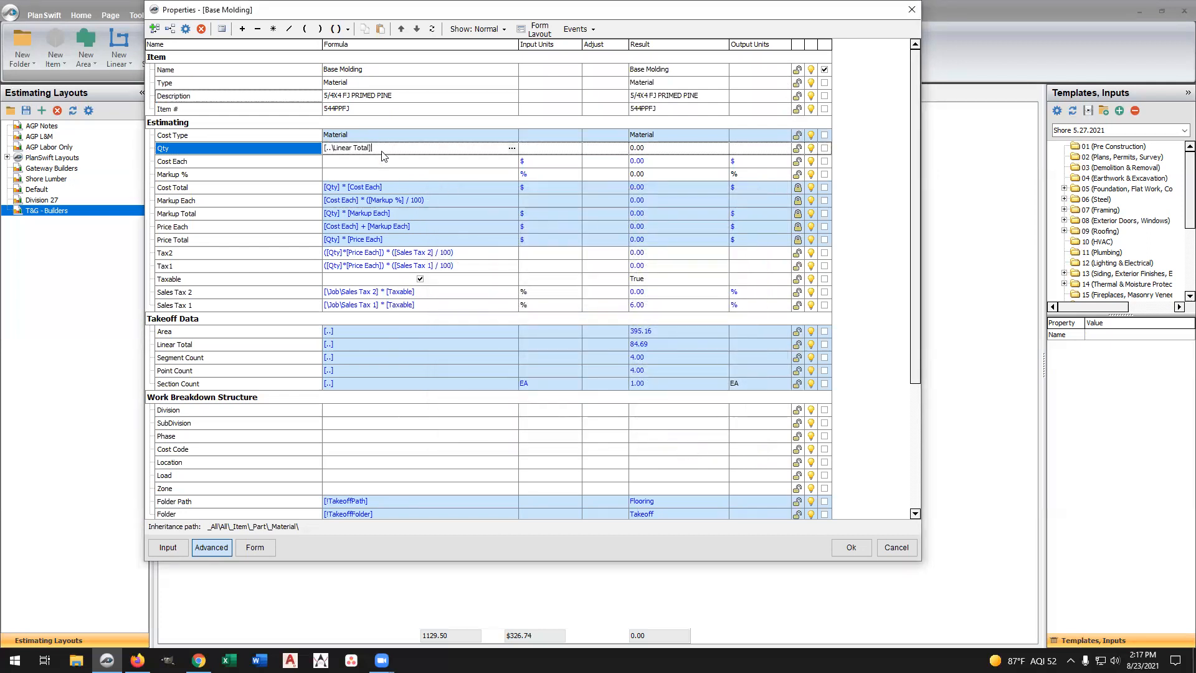
pyautogui.write('/16')
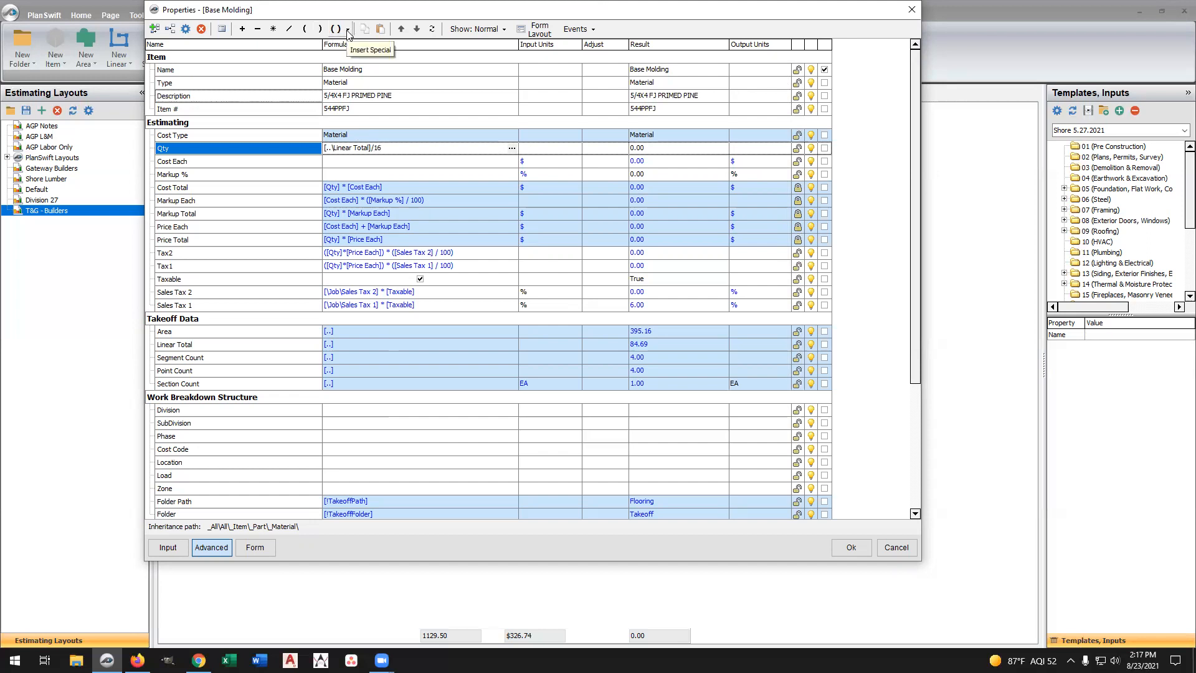
pyautogui.click(402, 163)
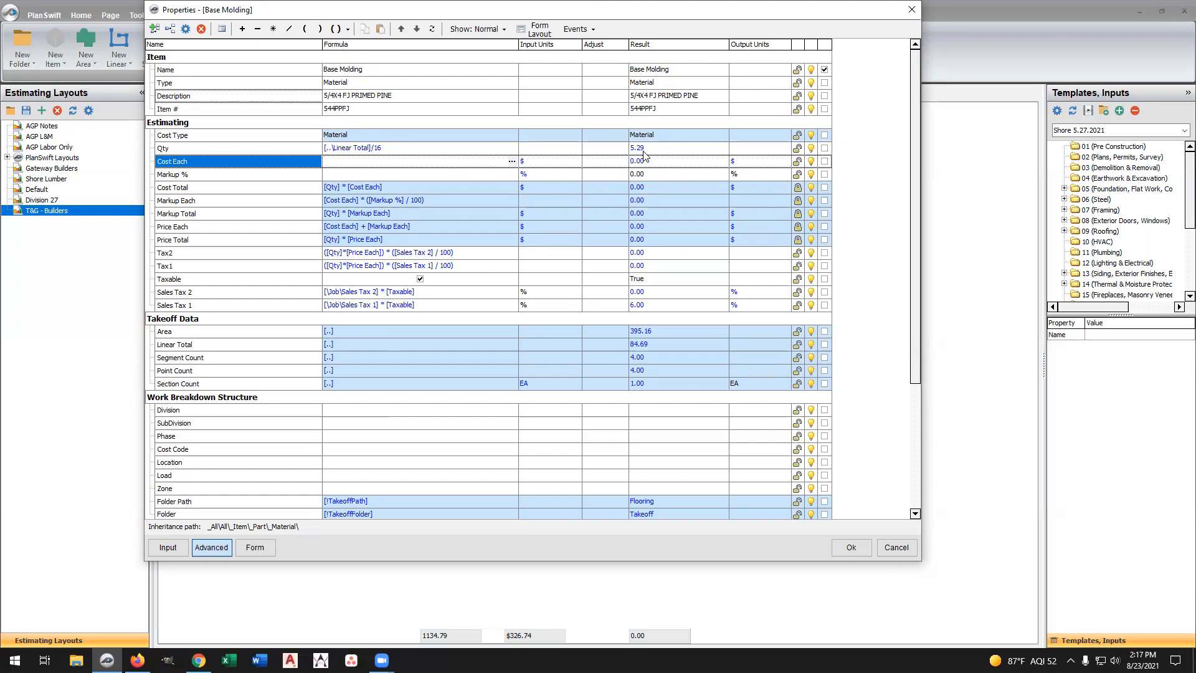
# Wrap Base Molding's Qty formula in RoundUp so it reads RoundUp([..\Linear Total]/16)
pyautogui.click(389, 147)
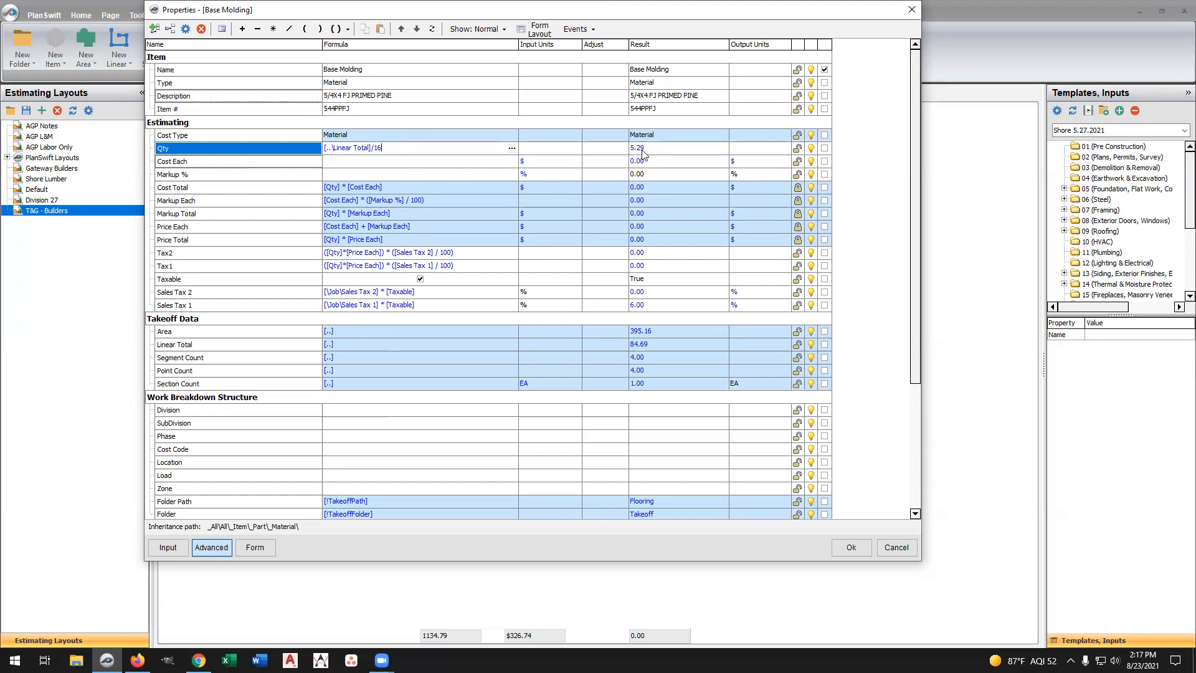
pyautogui.click(348, 29)
pyautogui.click(348, 32)
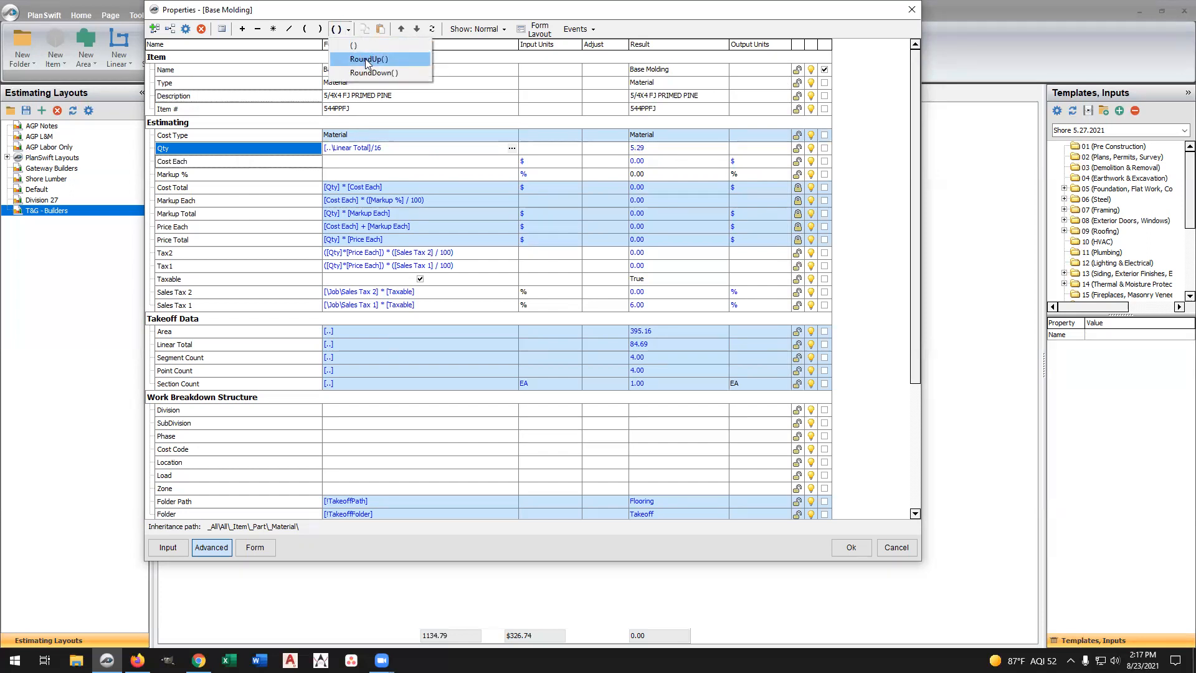
pyautogui.click(365, 58)
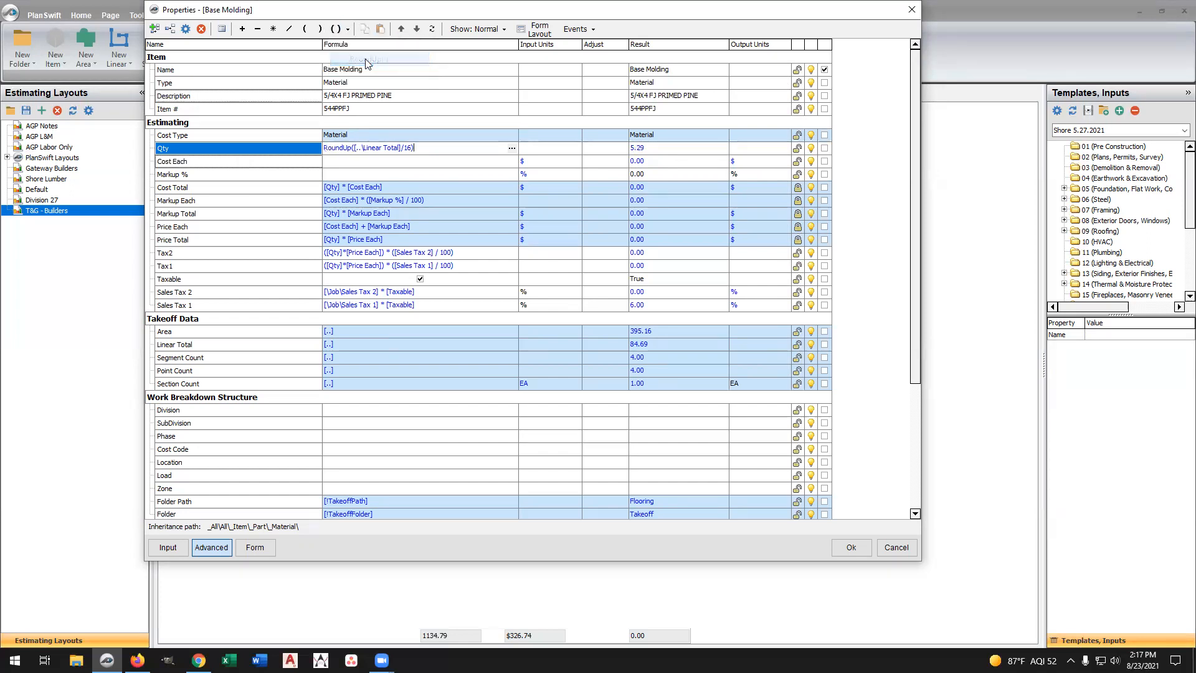
pyautogui.click(396, 166)
pyautogui.click(456, 152)
# Set the input units of Base Molding's Qty to EA
pyautogui.click(548, 153)
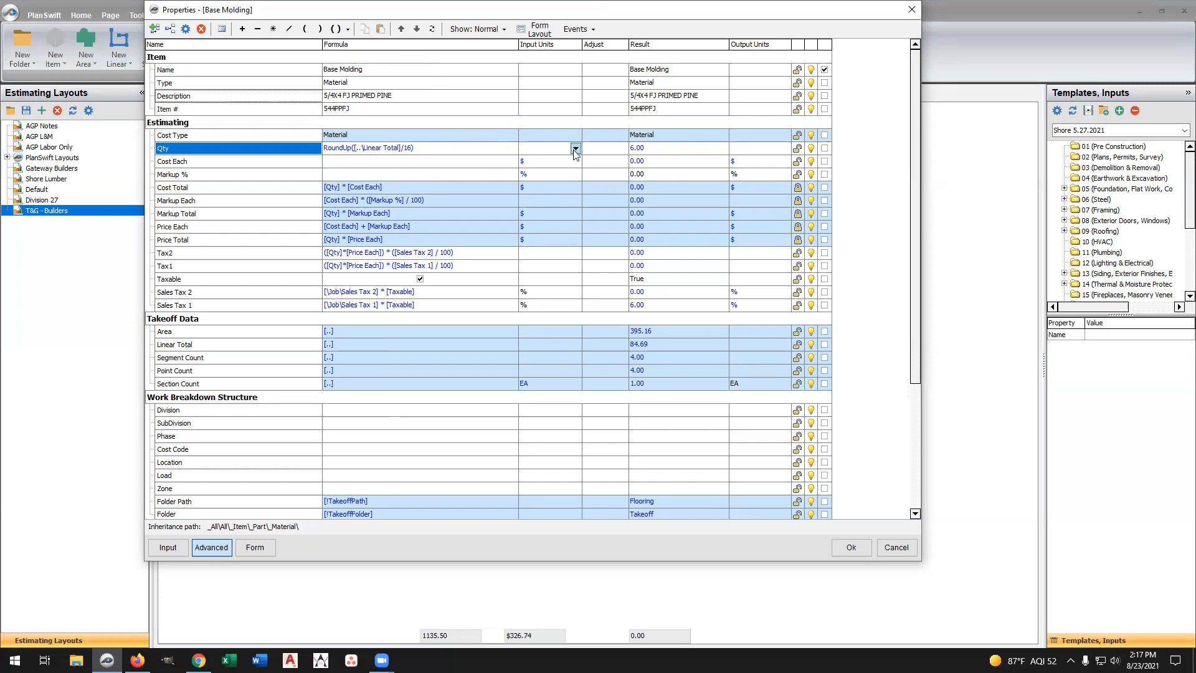
pyautogui.click(575, 149)
pyautogui.moveTo(575, 173); pyautogui.dragTo(575, 179)
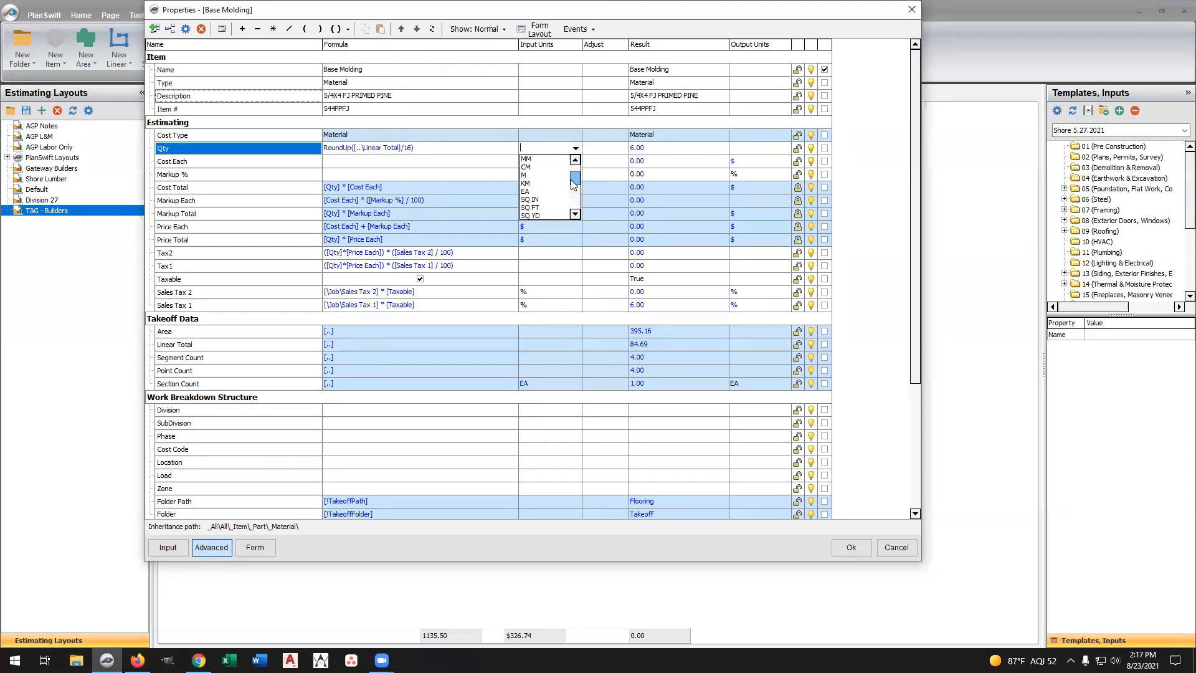
pyautogui.click(537, 191)
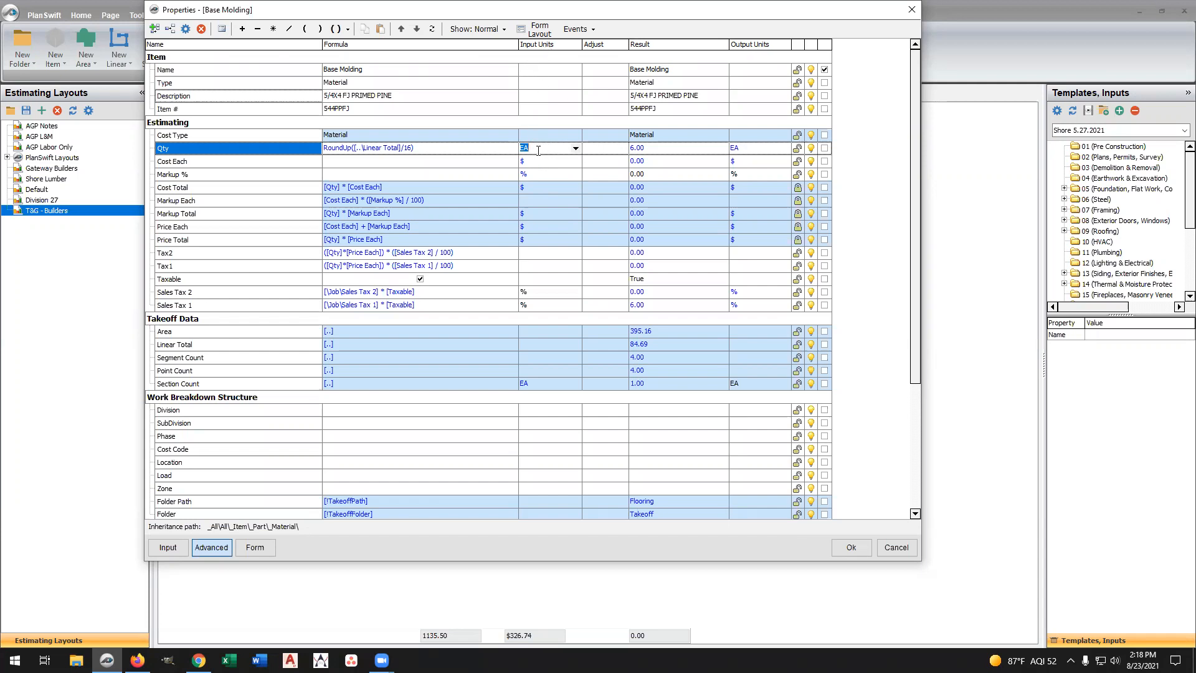
pyautogui.click(336, 162)
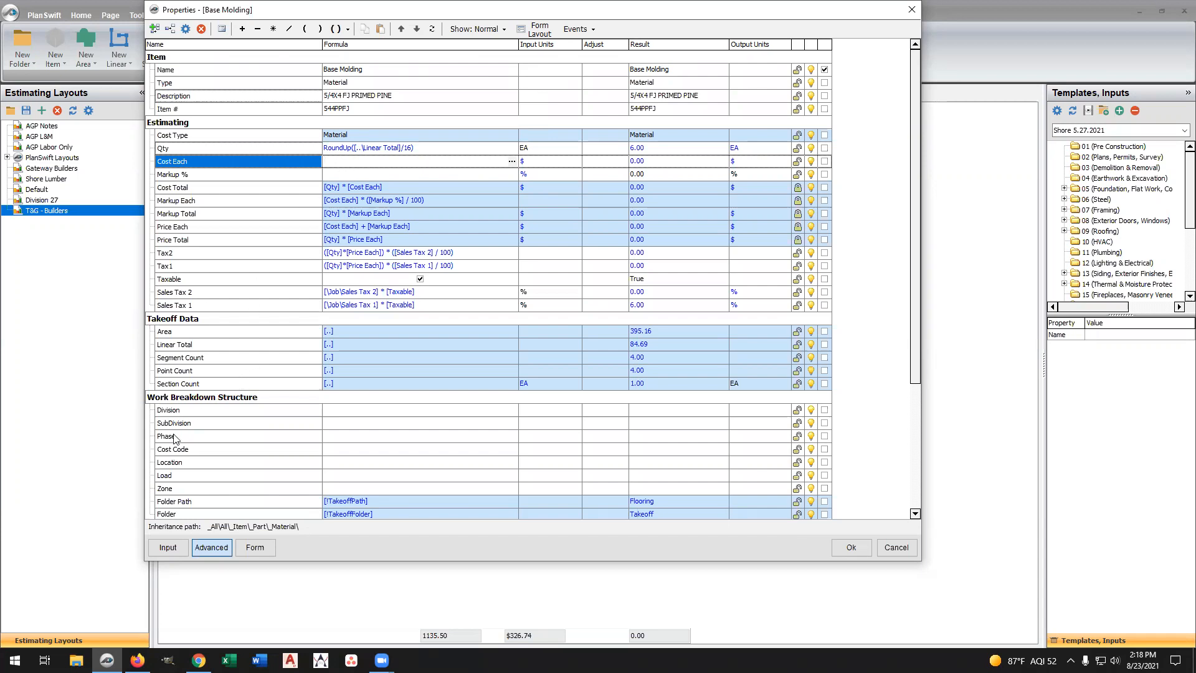
# Mark Base Molding's Location property as an input and confirm the item's properties
pyautogui.click(824, 462)
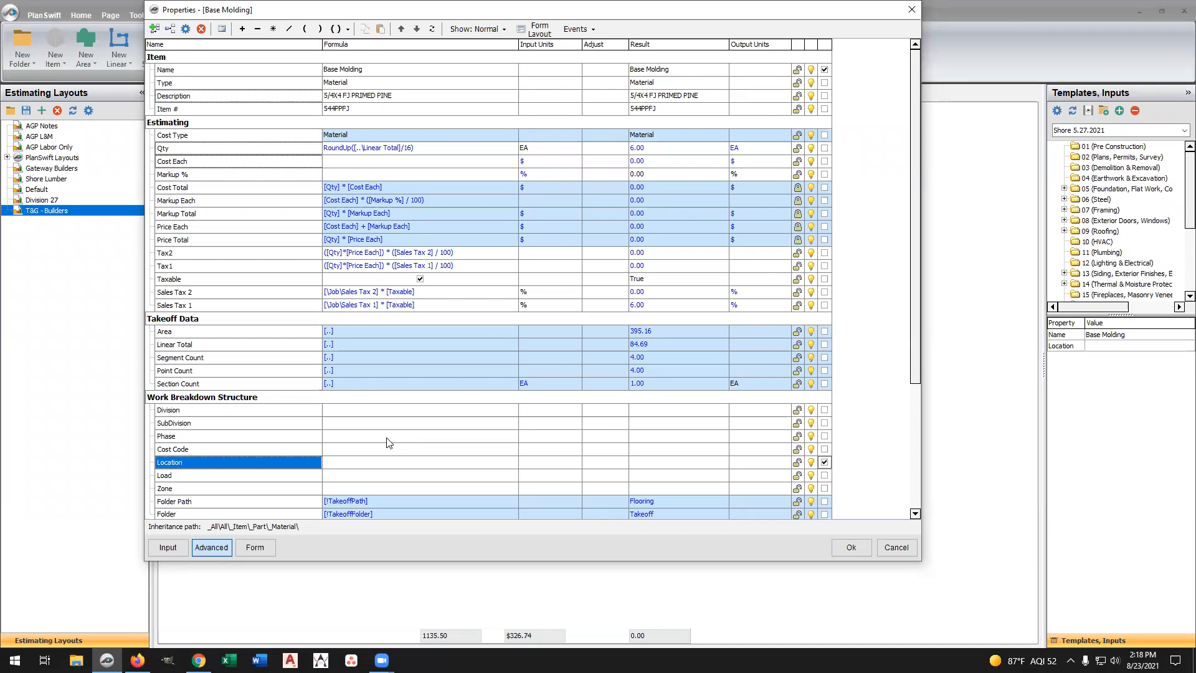
pyautogui.click(850, 547)
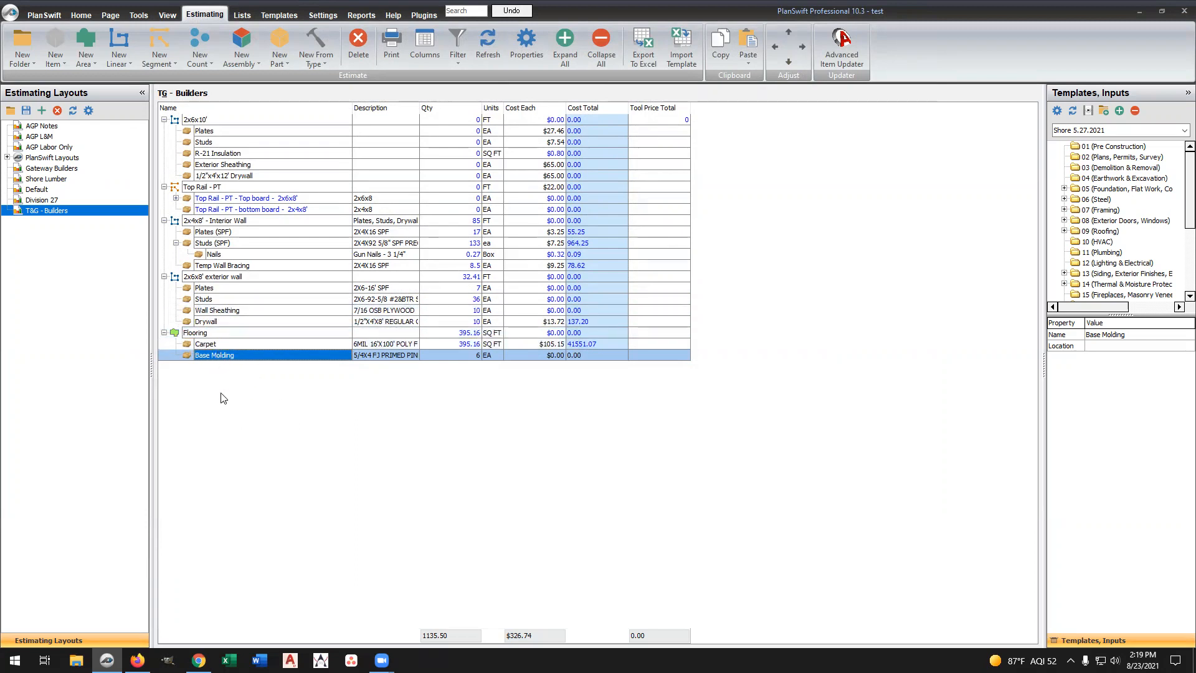
# Collapse the Flooring takeoff in the estimate and copy it together with its parts
pyautogui.doubleClick(198, 333)
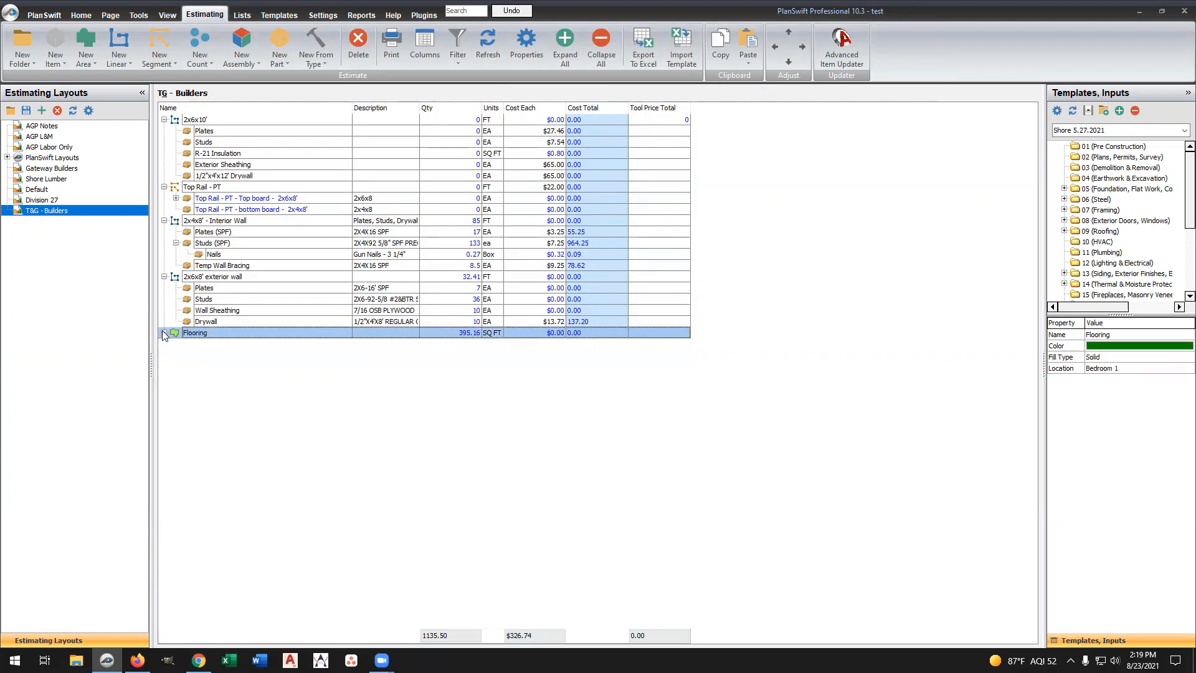
pyautogui.rightClick(221, 332)
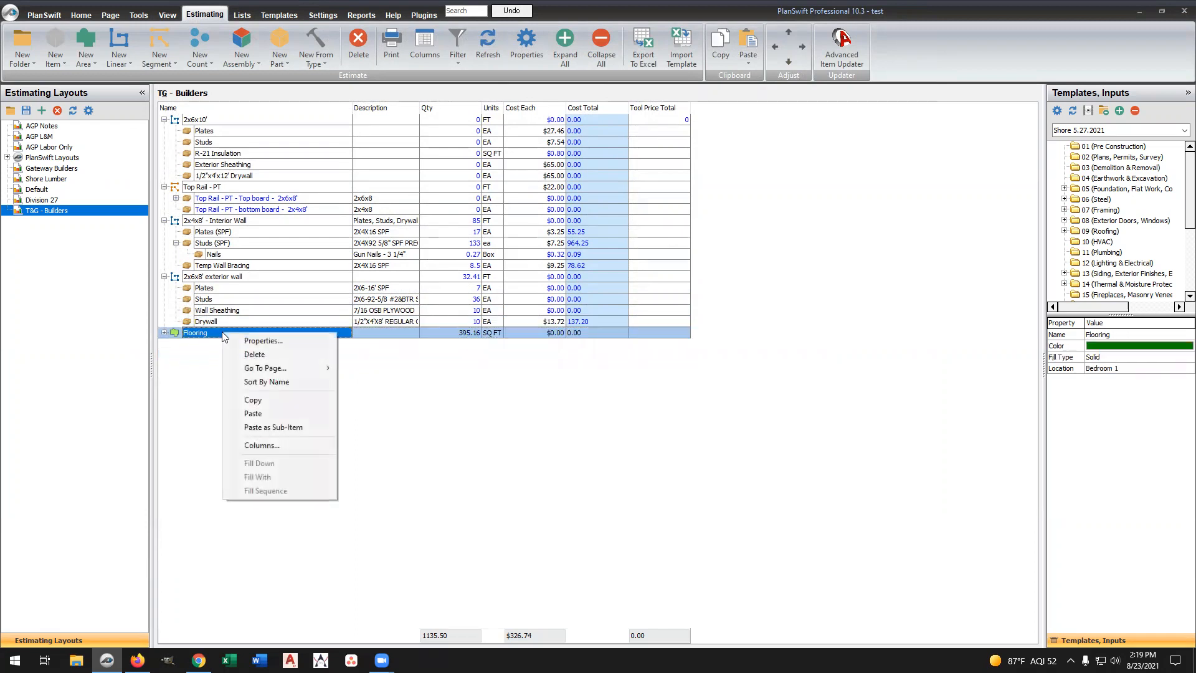
pyautogui.click(253, 401)
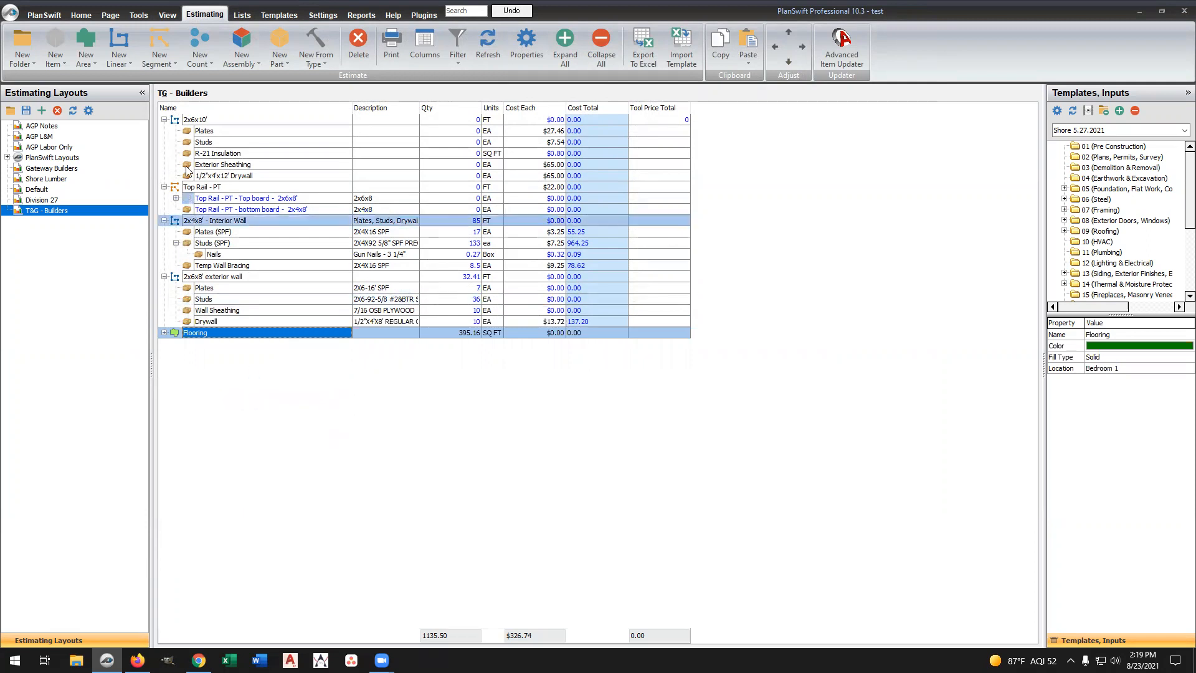
# Create a new folder named Flooring in the T&G Builders Framing templates
pyautogui.click(280, 14)
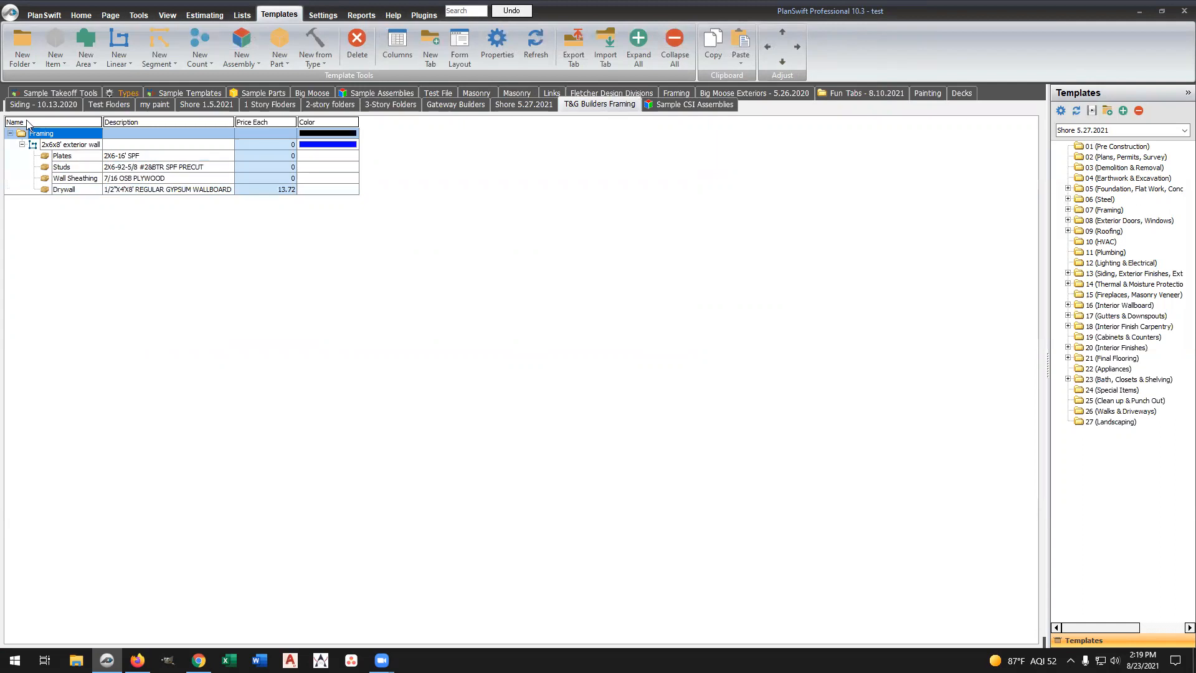
pyautogui.click(25, 43)
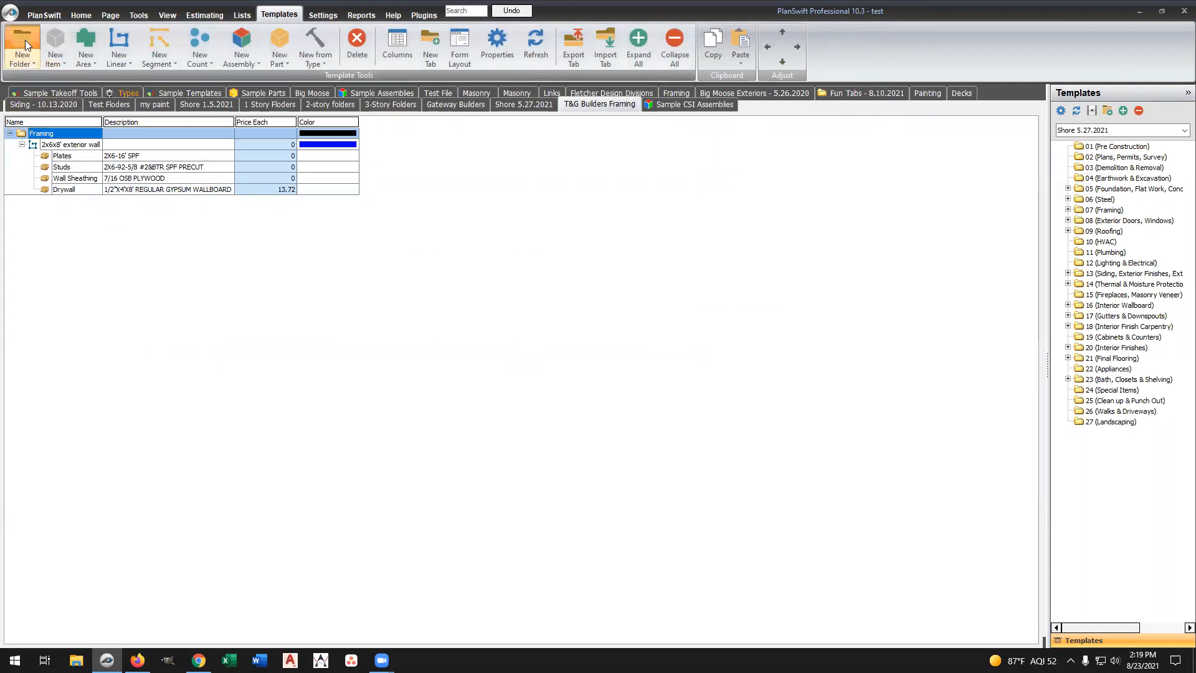
pyautogui.write('Flooring')
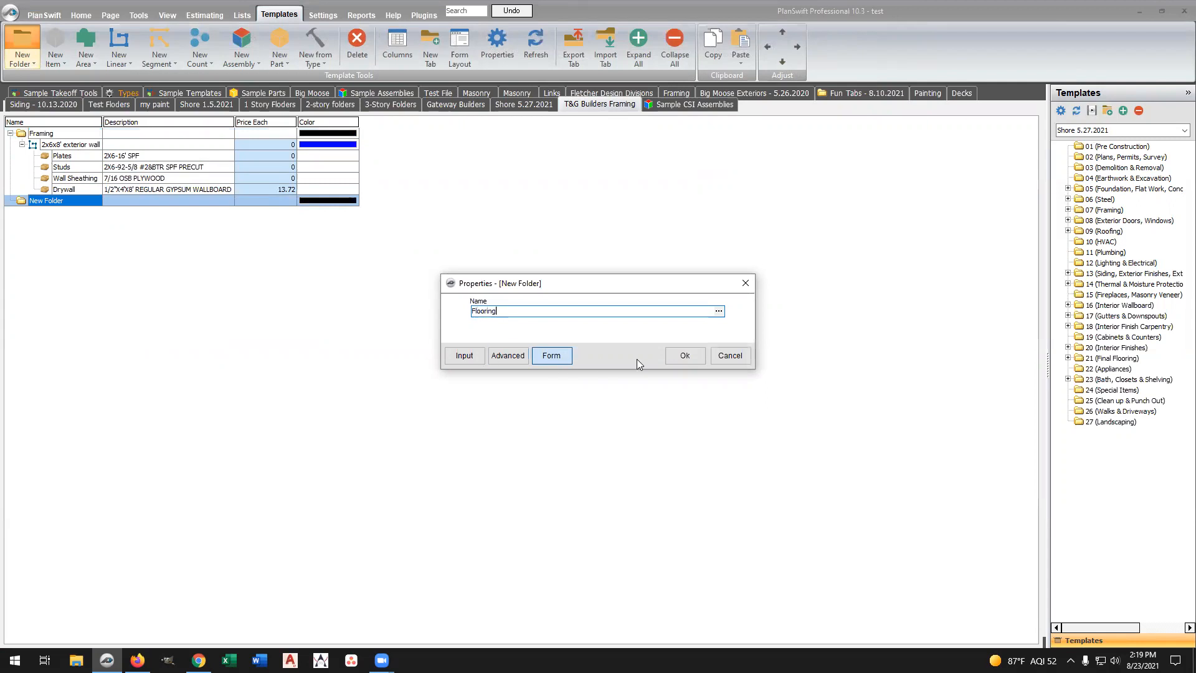
pyautogui.click(685, 355)
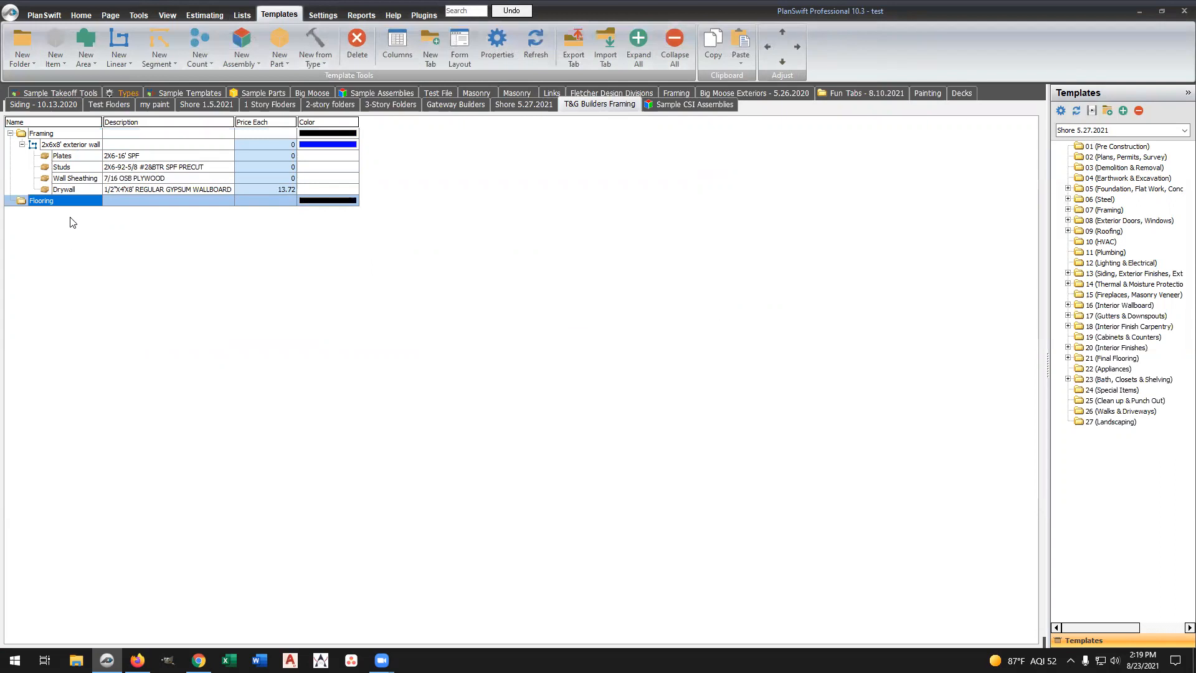
# Paste the copied Flooring takeoff as a sub-item of the new Flooring template folder and expand the folder
pyautogui.rightClick(50, 205)
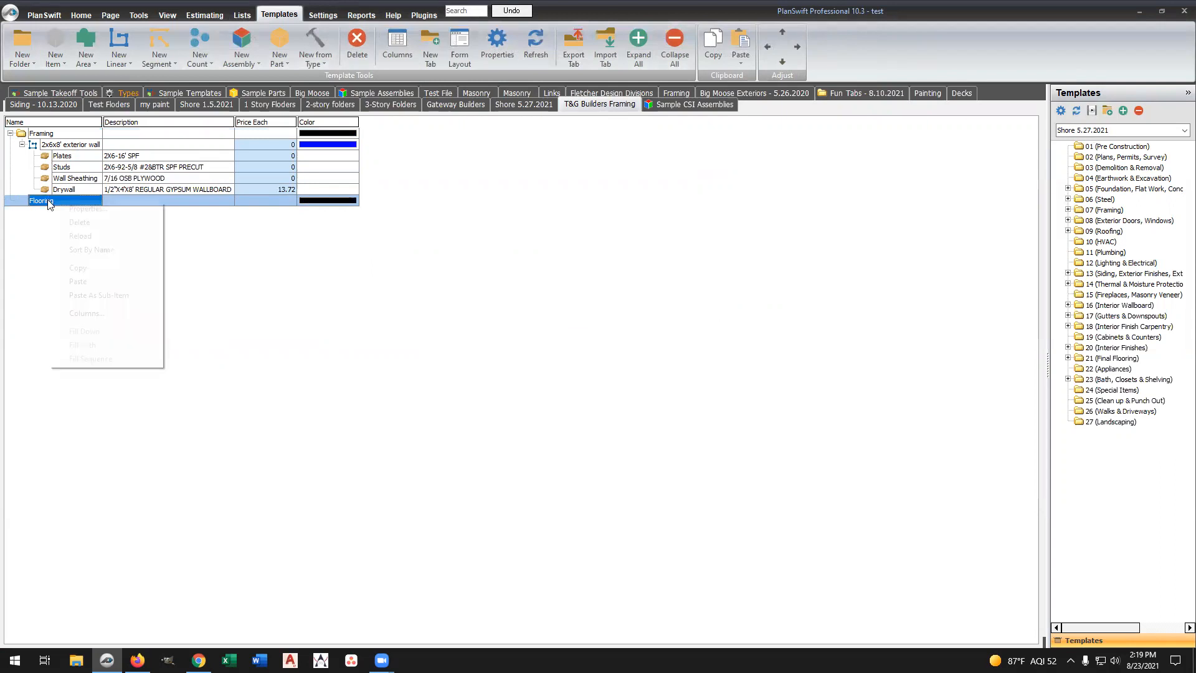
pyautogui.click(90, 296)
pyautogui.click(10, 200)
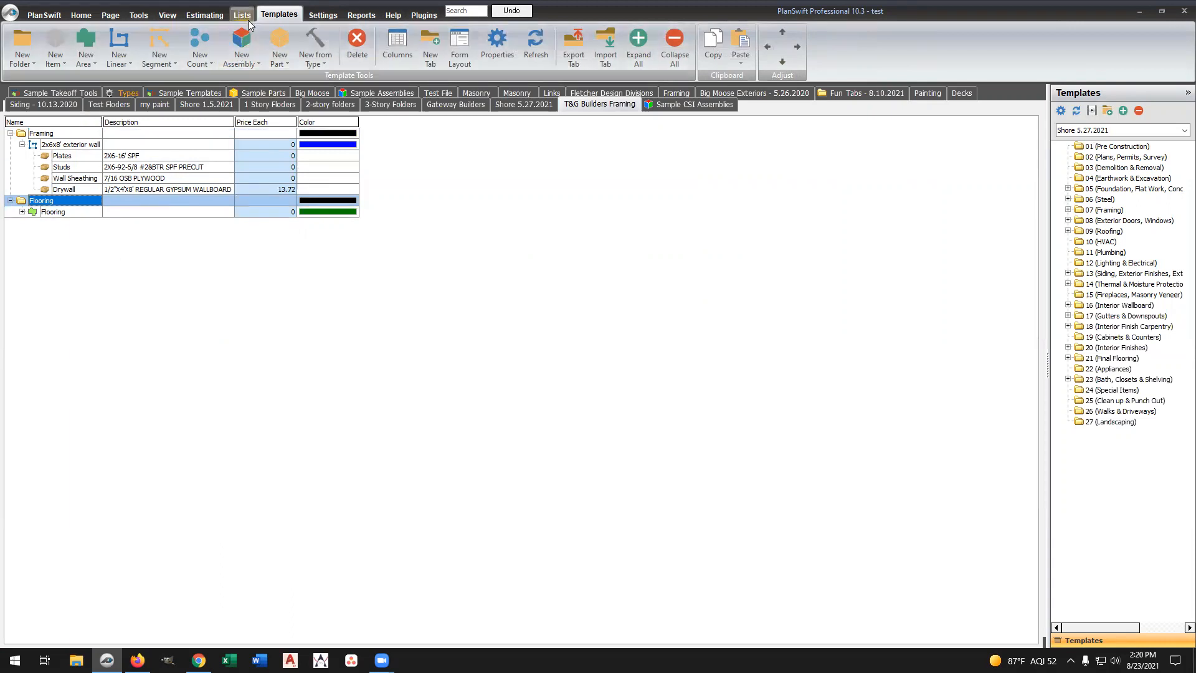
# Delete the 2x6x8' exterior wall line and the Flooring area from the F2 floor plan
pyautogui.click(82, 15)
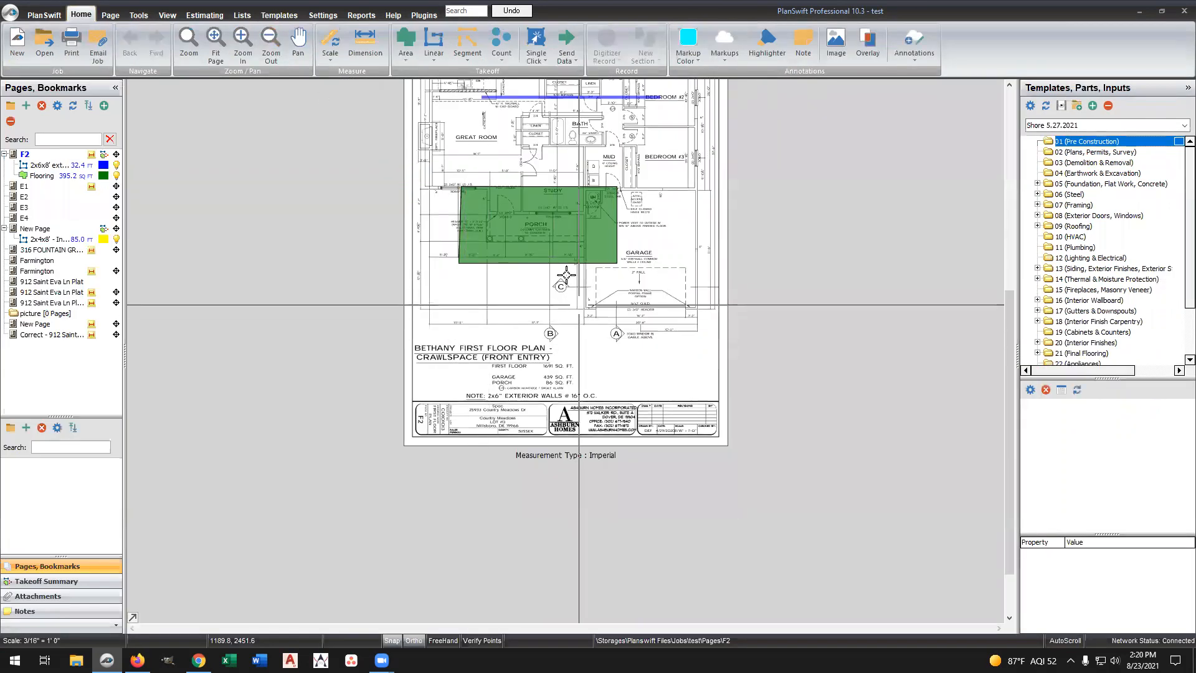
pyautogui.scroll(5, 566, 274)
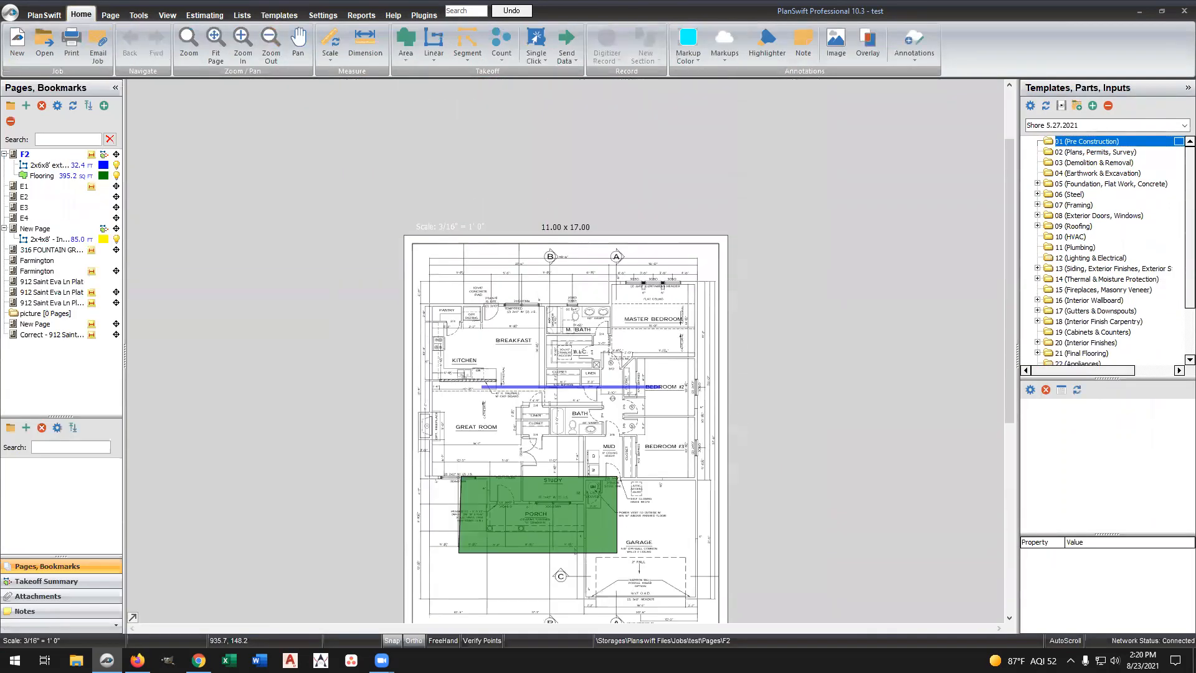
pyautogui.scroll(-2, 543, 262)
pyautogui.click(542, 265)
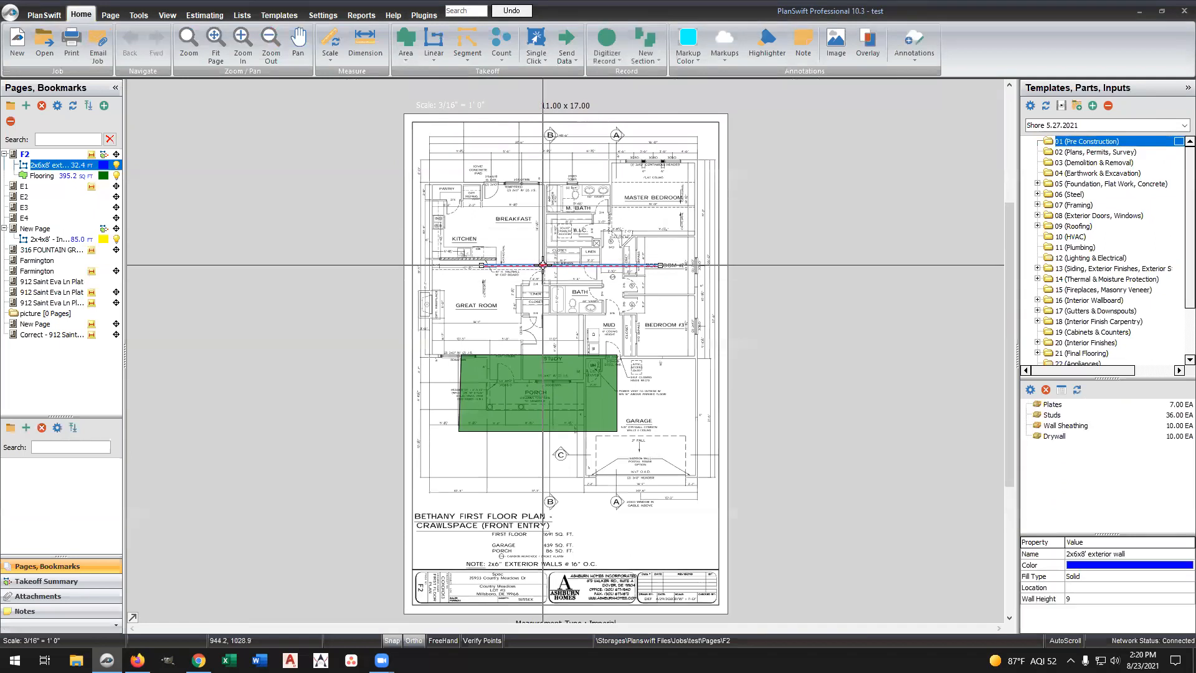
pyautogui.press('Delete')
pyautogui.click(525, 388)
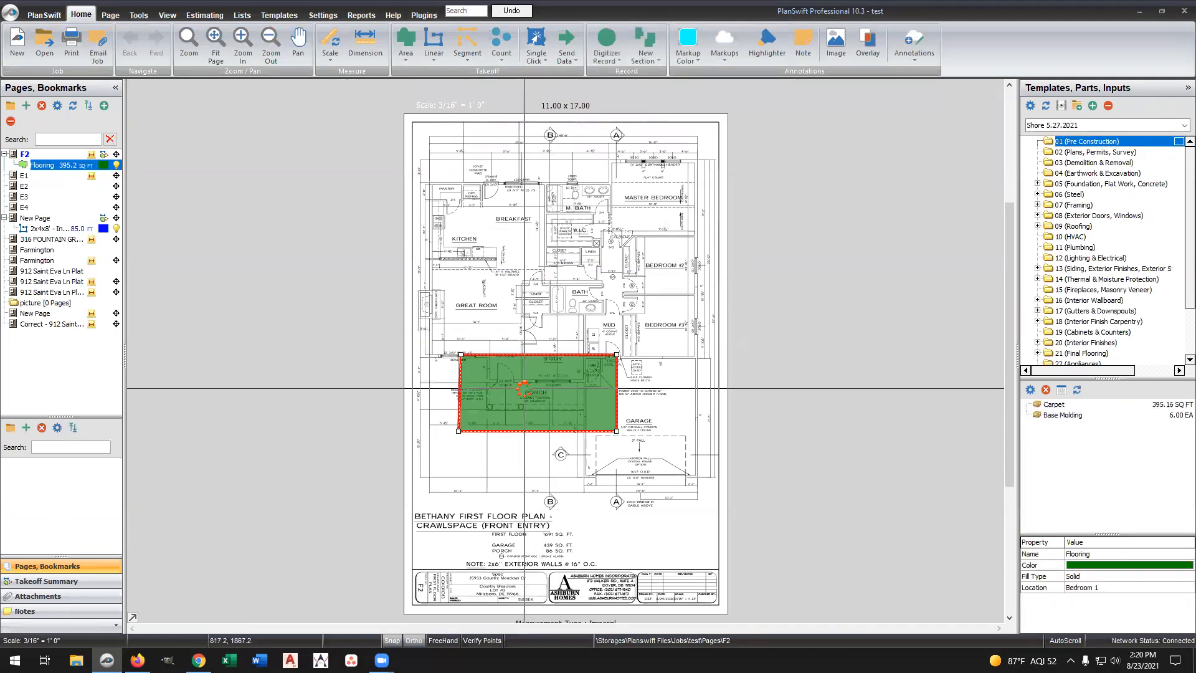
pyautogui.press('Delete')
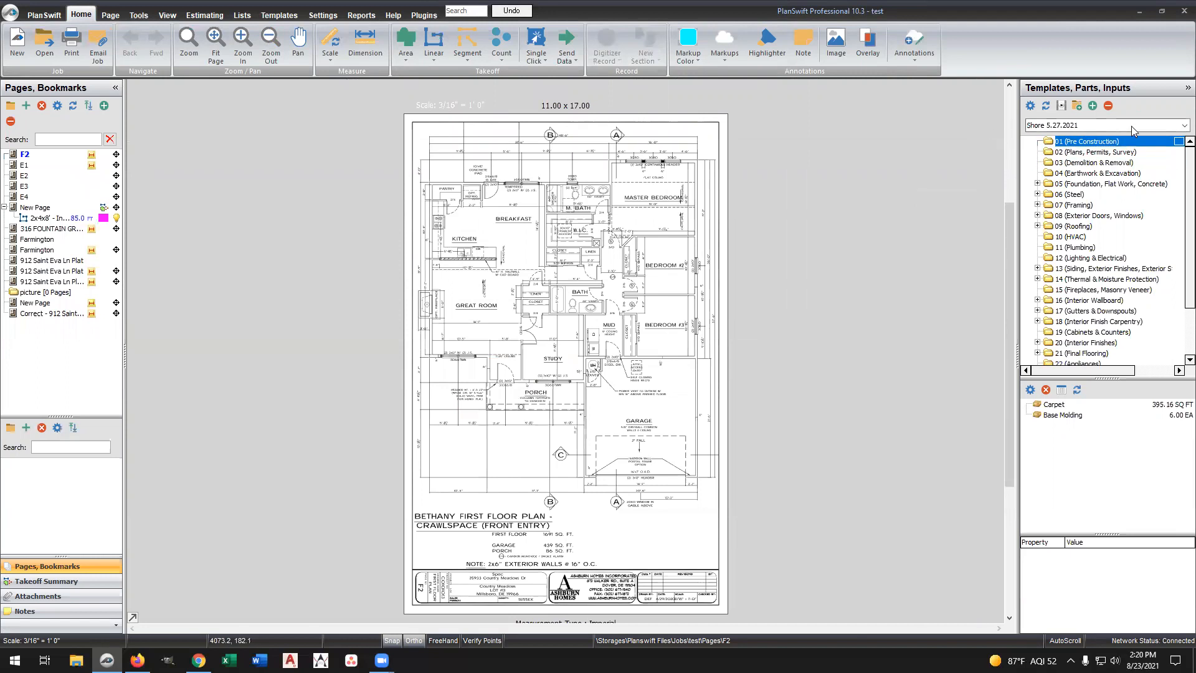
# Load the TG Builders Framing template set beside the plan and expand its Framing and Flooring folders
pyautogui.click(1178, 127)
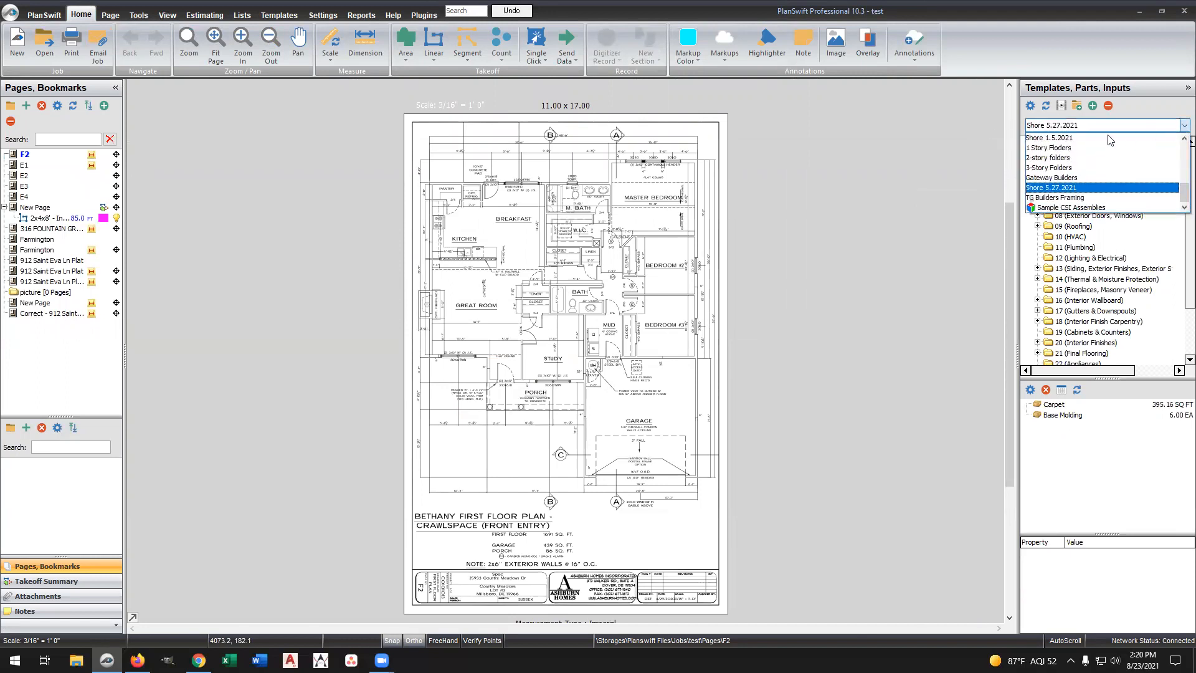
pyautogui.click(1070, 198)
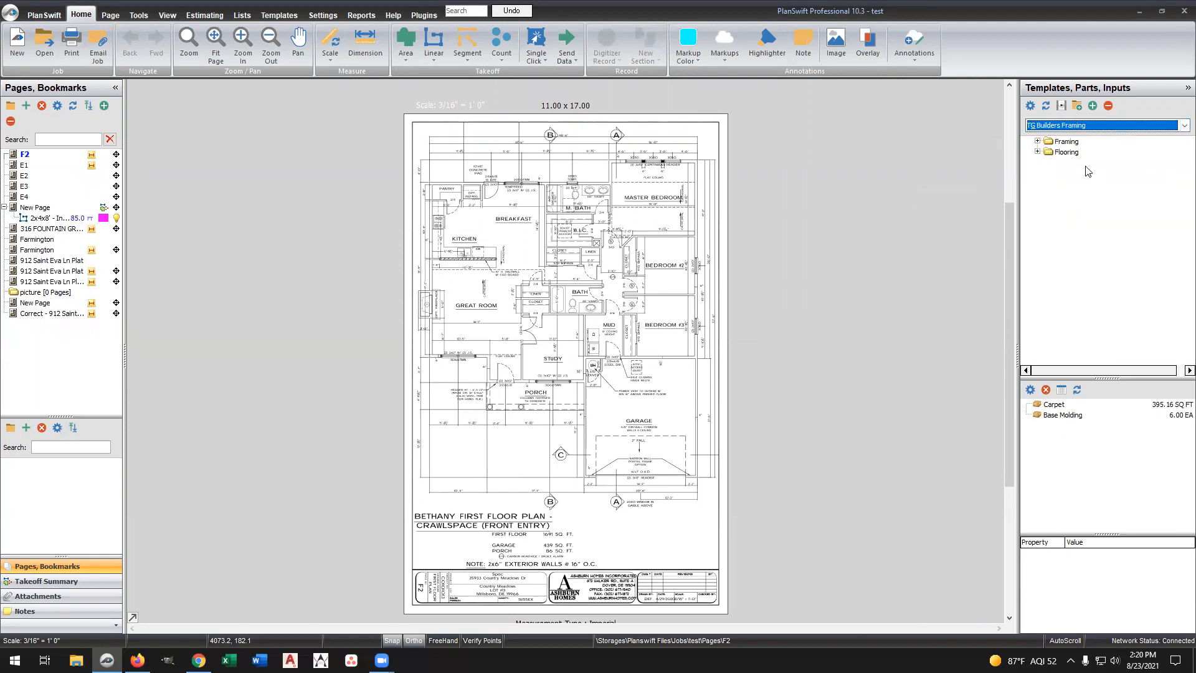
pyautogui.click(1063, 142)
pyautogui.click(1066, 153)
pyautogui.click(1059, 143)
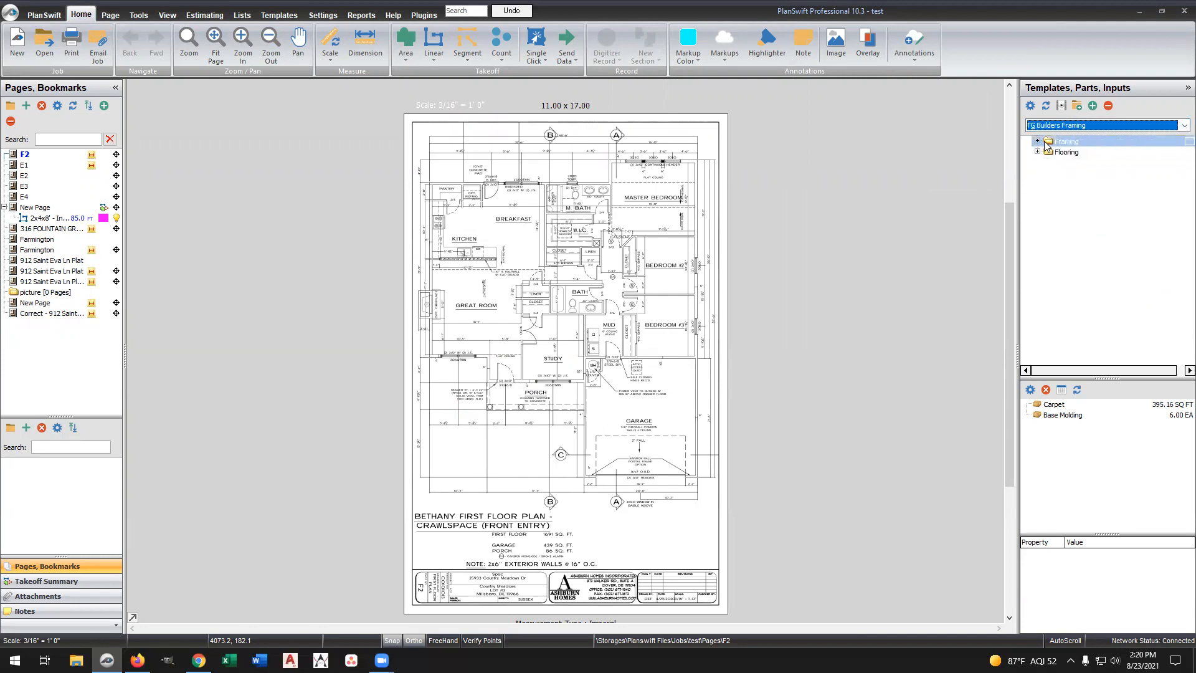
pyautogui.click(1037, 142)
pyautogui.click(1044, 154)
pyautogui.click(1045, 161)
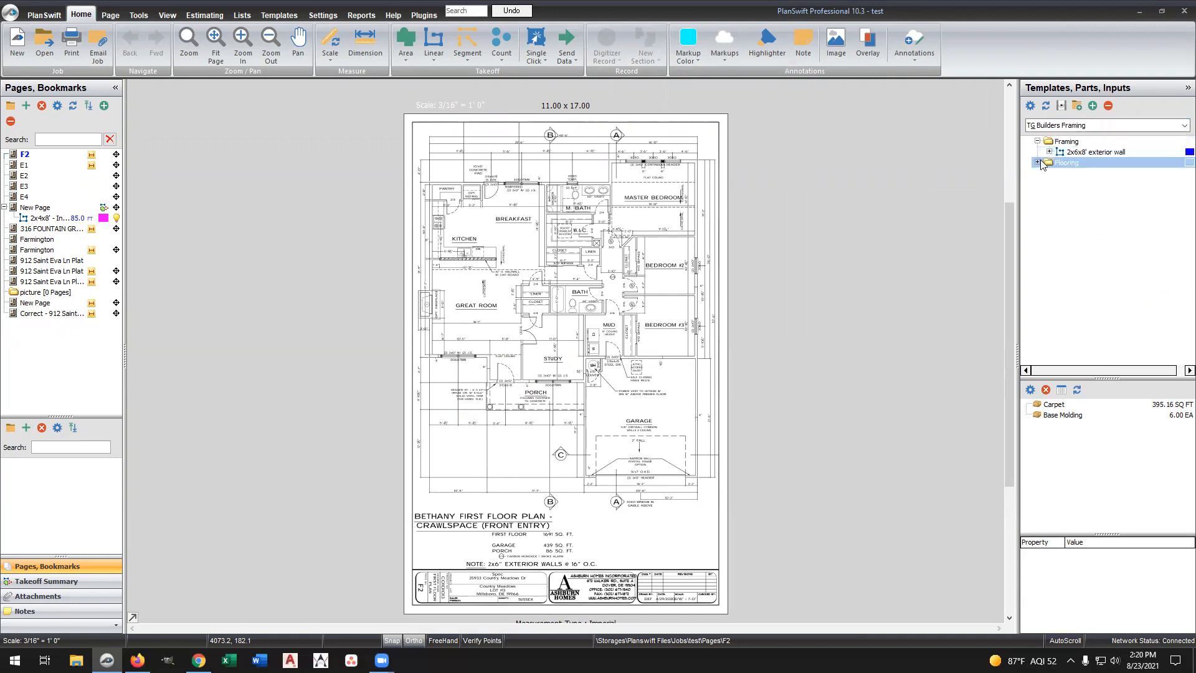
pyautogui.click(1037, 162)
# Examine the parts stored under the 2x6x8' exterior wall and Flooring templates, collapsing both when finished
pyautogui.click(1052, 152)
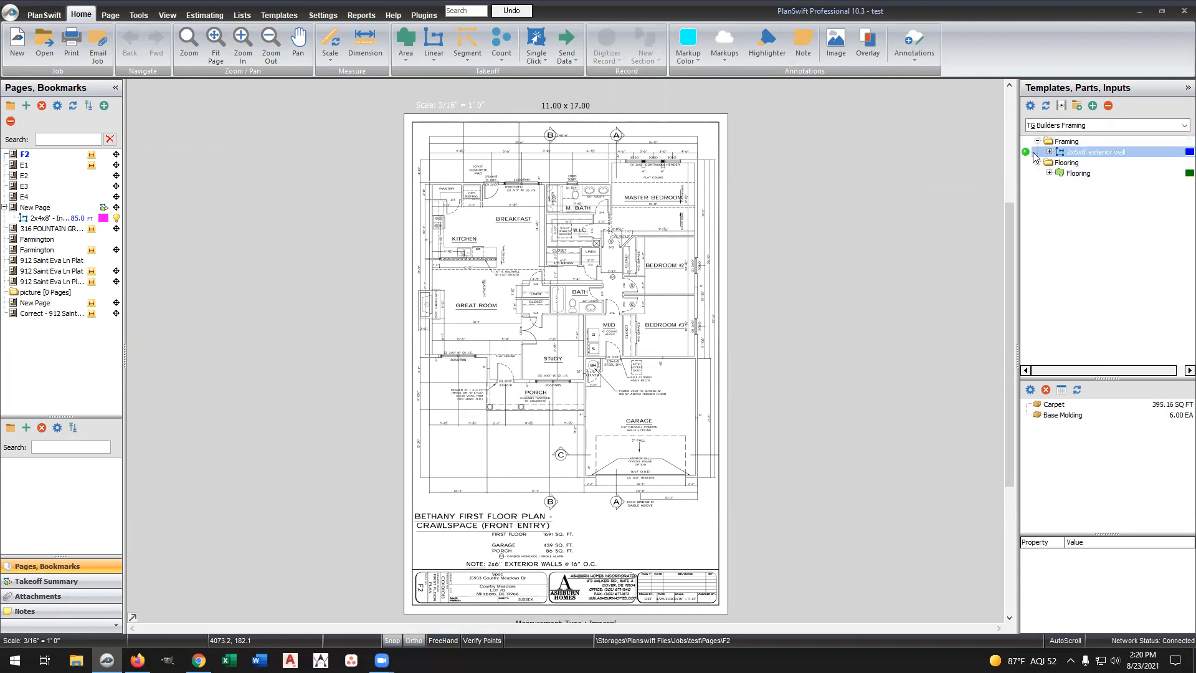
pyautogui.click(1073, 174)
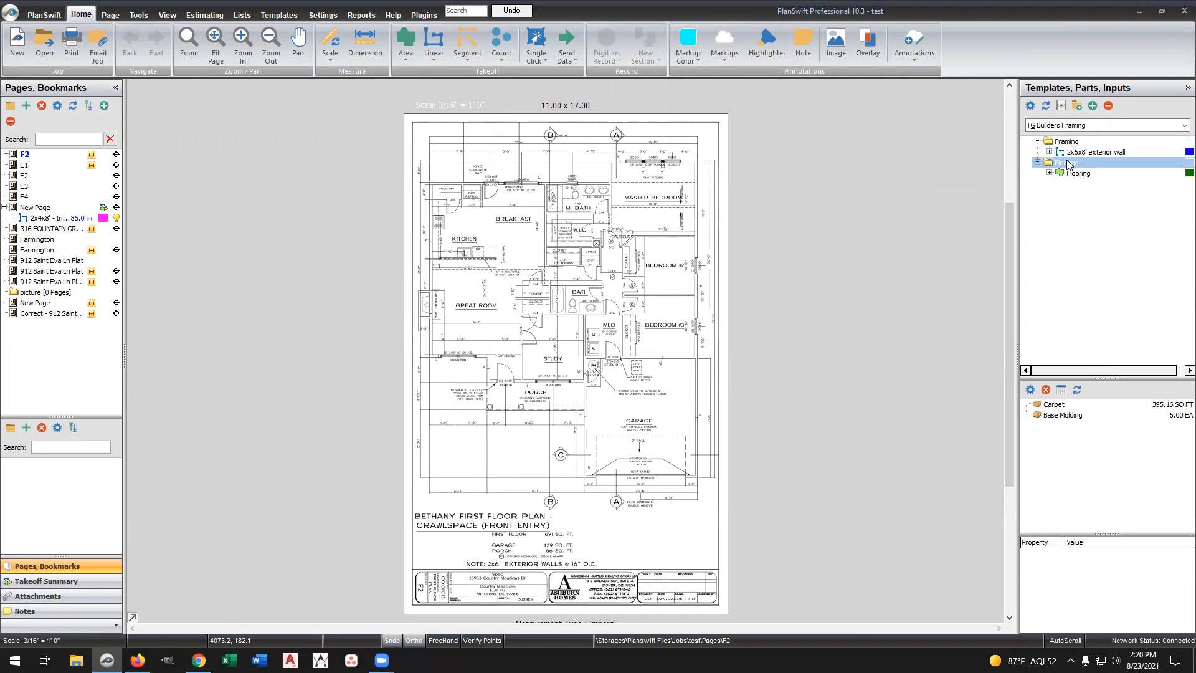
pyautogui.click(1052, 153)
pyautogui.click(1050, 151)
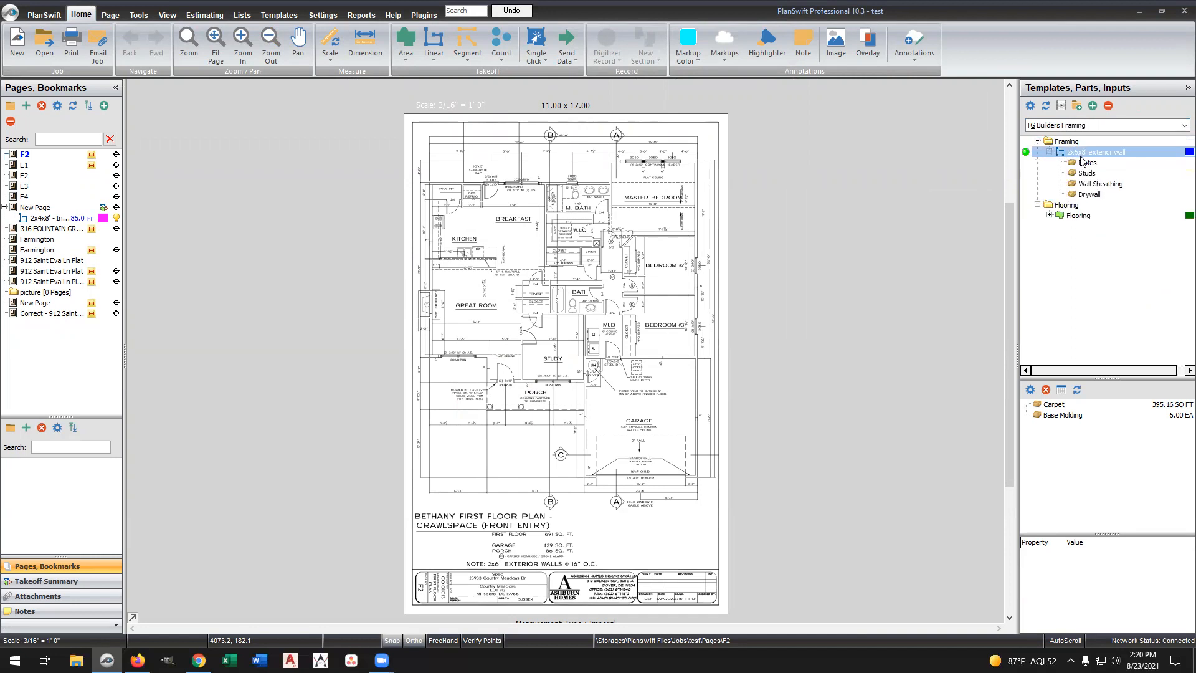
pyautogui.click(1049, 218)
pyautogui.click(1048, 216)
pyautogui.click(1087, 238)
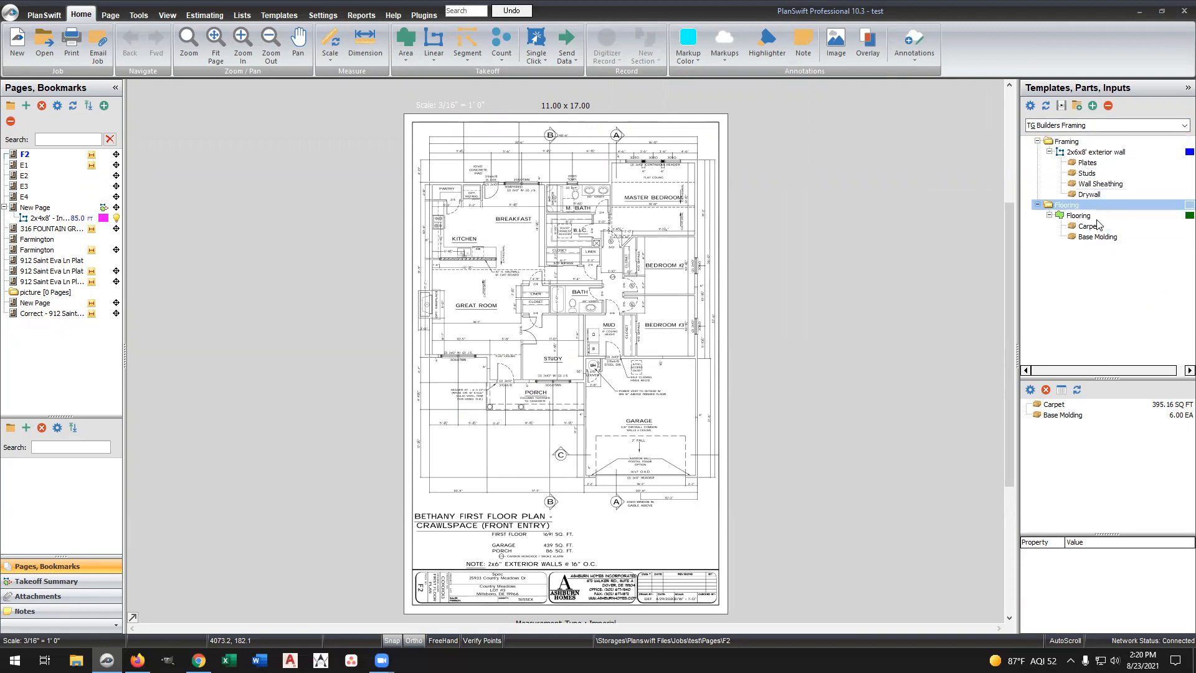
pyautogui.click(1049, 214)
pyautogui.click(1050, 152)
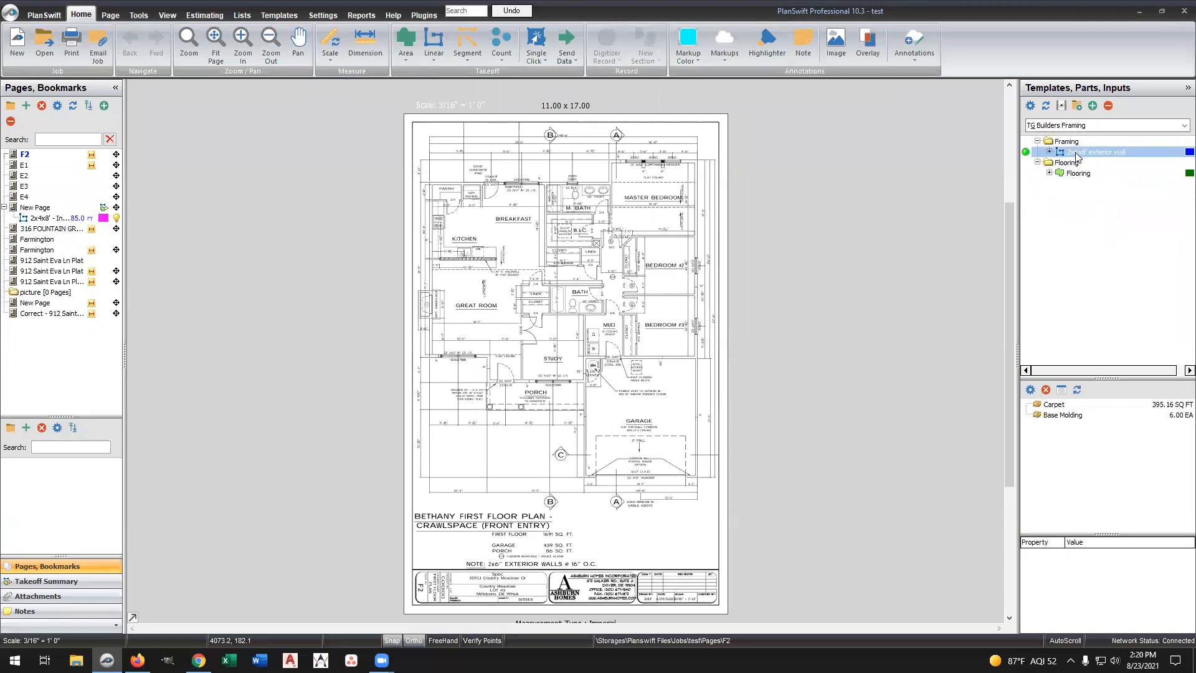
pyautogui.click(1089, 174)
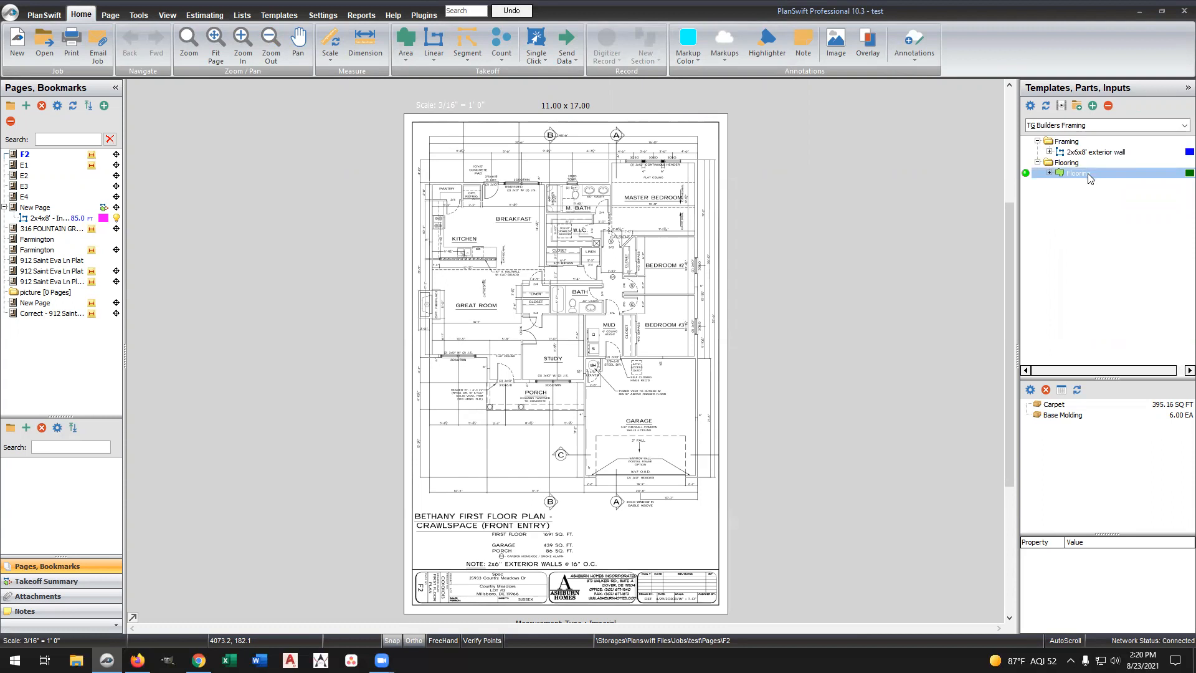
# Start a takeoff from the 2x6x8' exterior wall template with location 1st Floor and folder "1st Floor walls"
pyautogui.click(1031, 153)
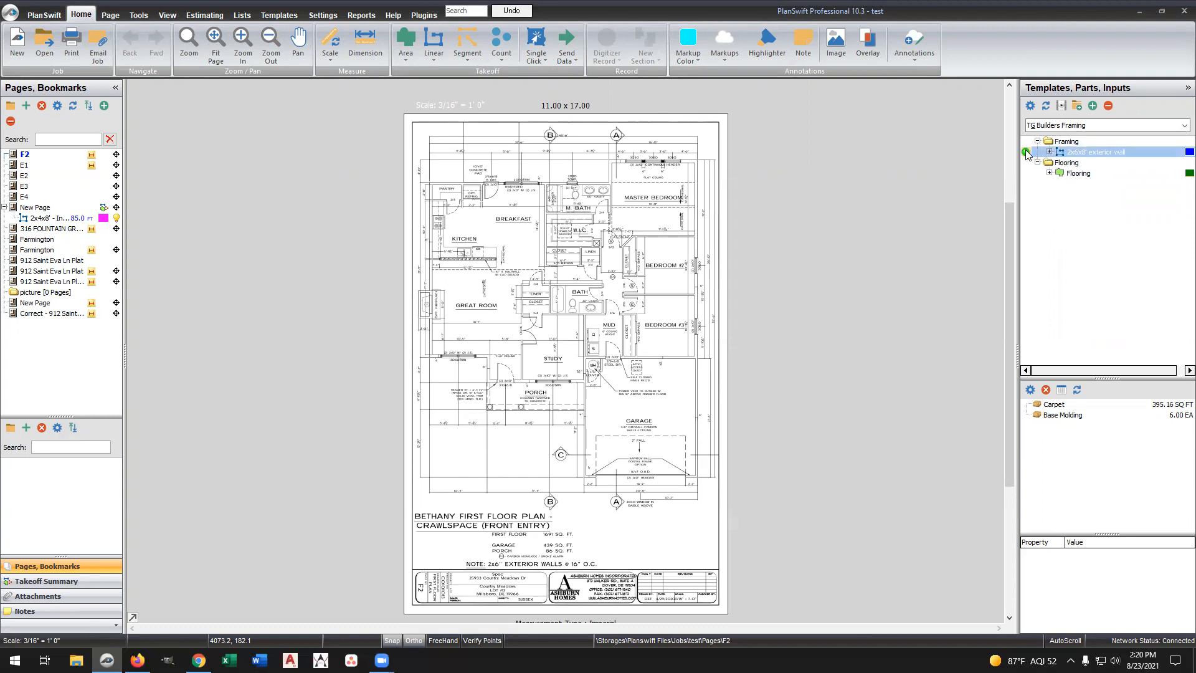
pyautogui.doubleClick(1028, 154)
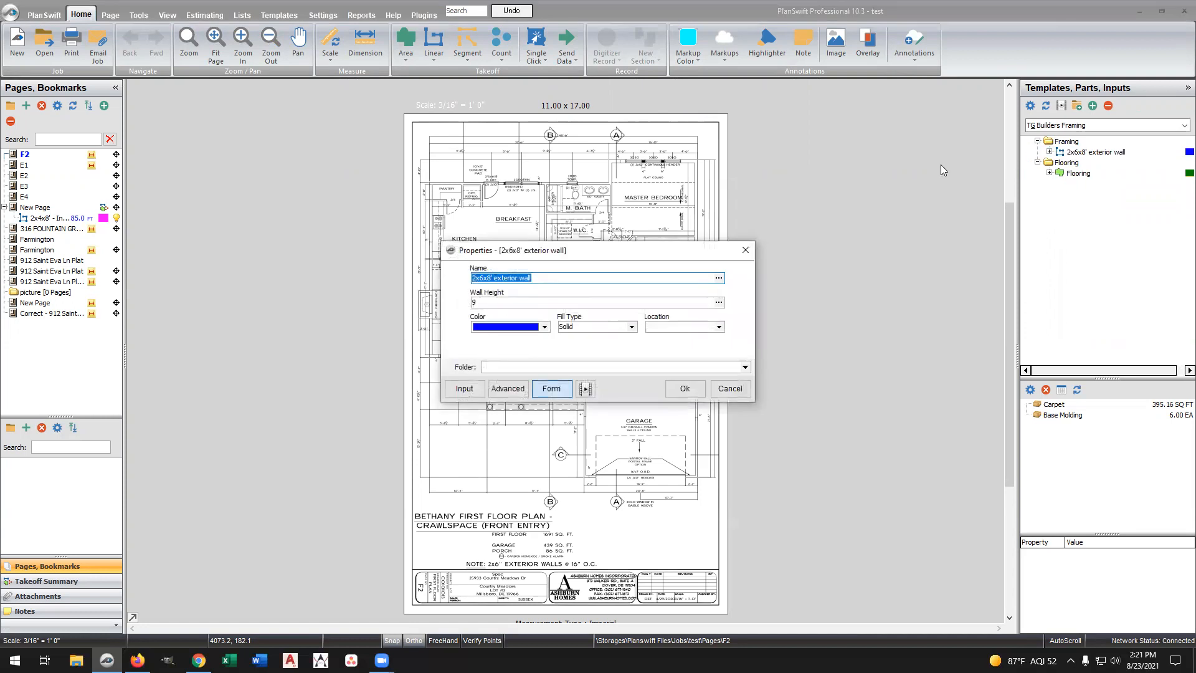
pyautogui.click(680, 323)
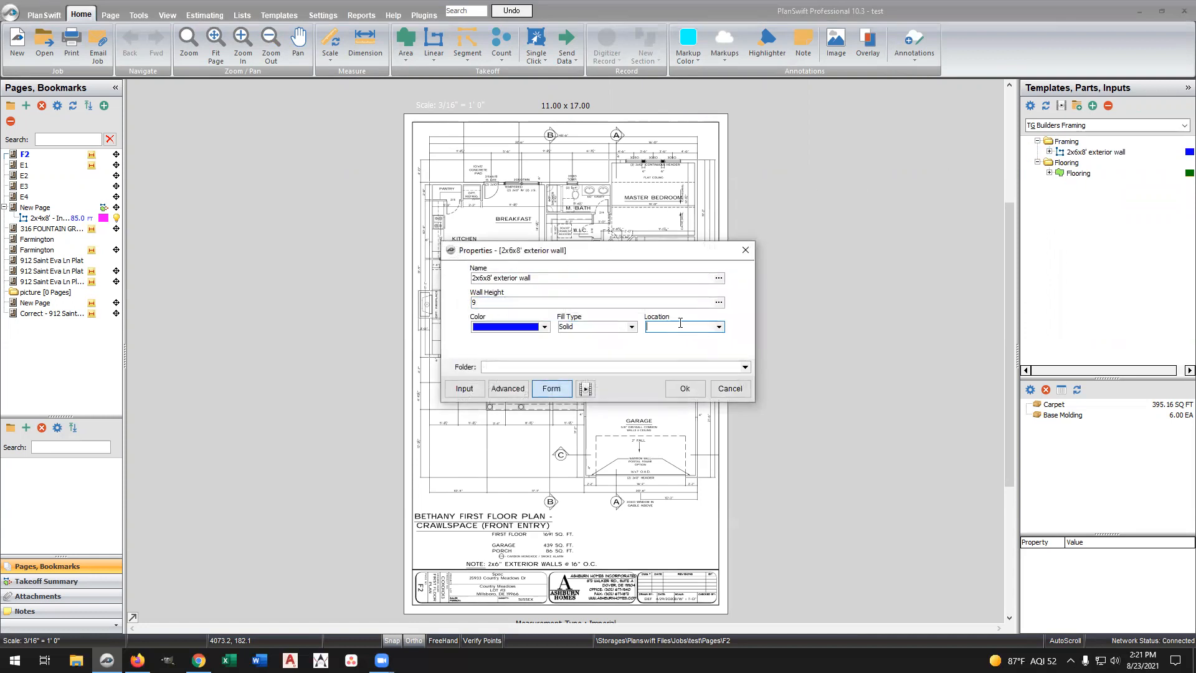
pyautogui.write('1st Floor')
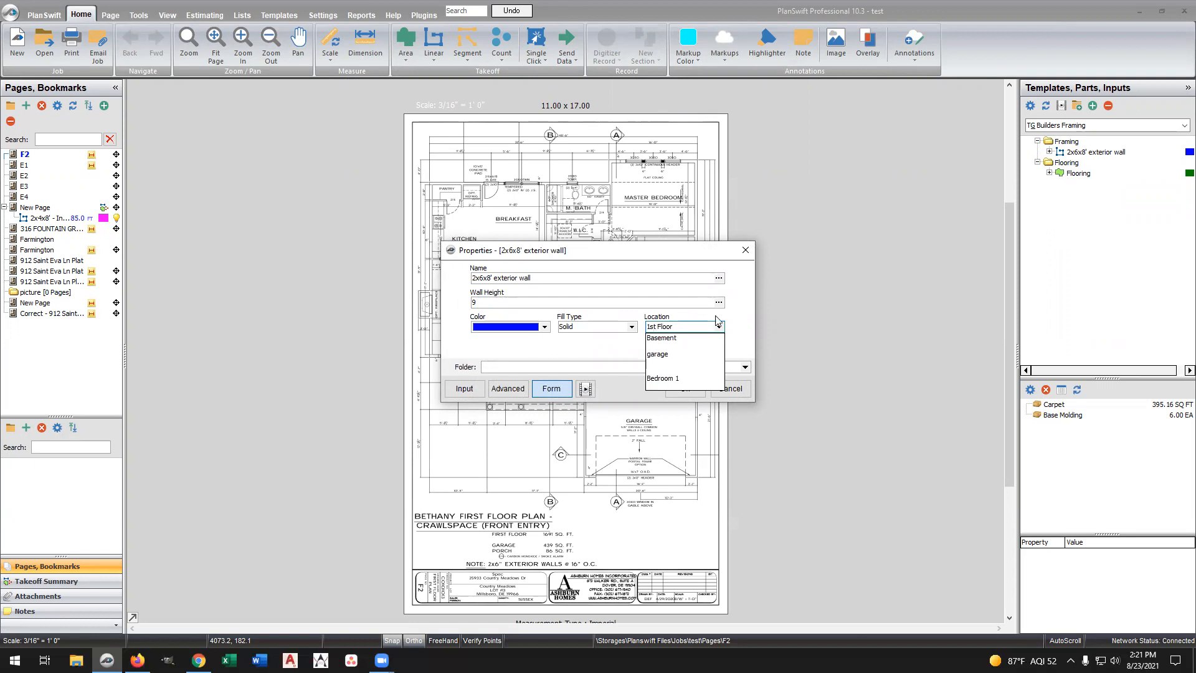
pyautogui.click(742, 328)
pyautogui.click(574, 366)
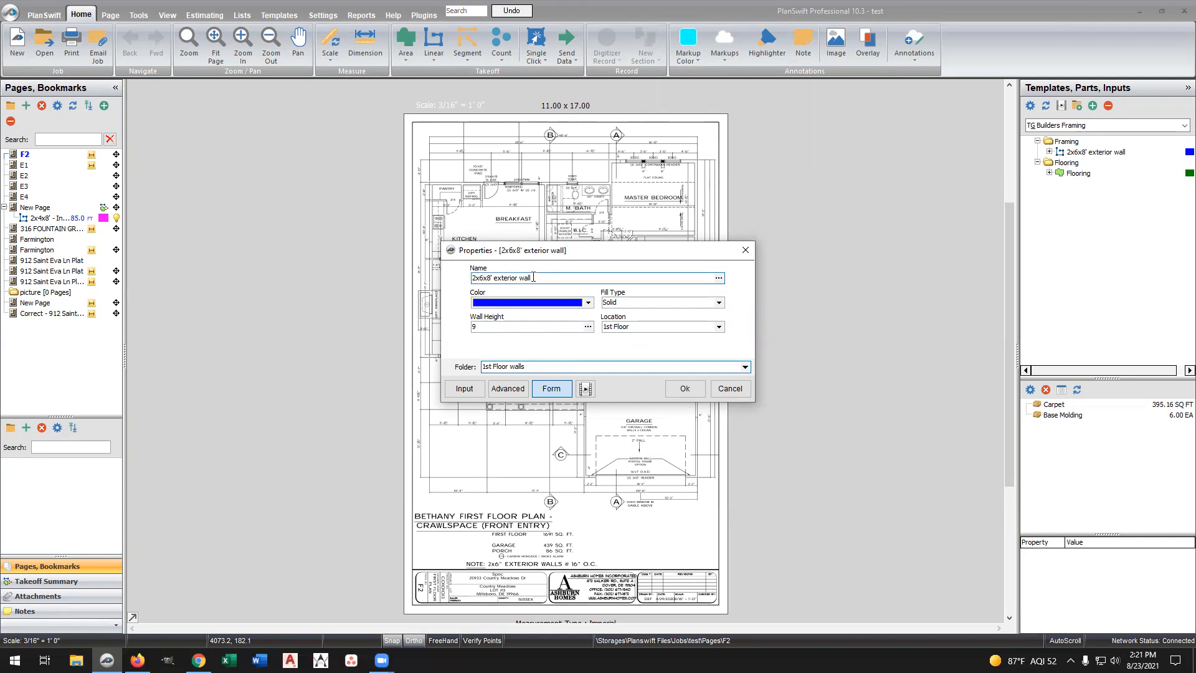
pyautogui.click(684, 390)
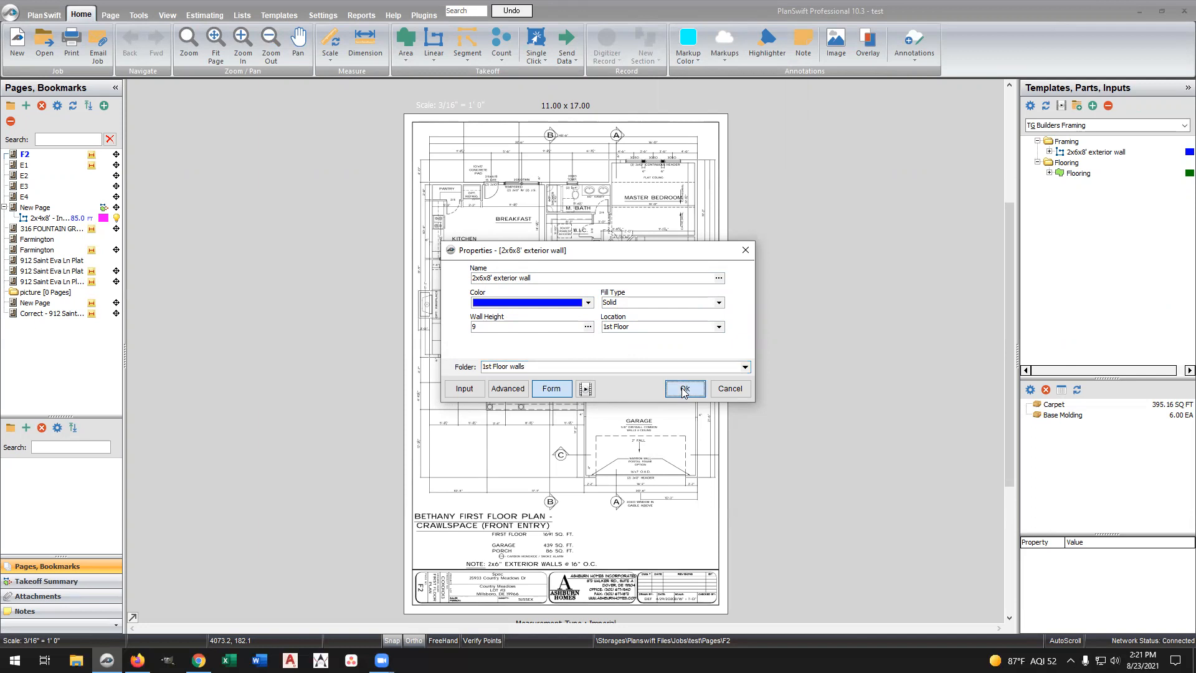
# Trace the house's full exterior wall outline, including the garage, about 213 ft long, back to its starting corner and stop recording
pyautogui.click(422, 184)
pyautogui.click(609, 182)
pyautogui.click(609, 160)
pyautogui.click(694, 160)
pyautogui.click(693, 477)
pyautogui.click(586, 477)
pyautogui.click(585, 381)
pyautogui.click(486, 381)
pyautogui.click(486, 357)
pyautogui.click(423, 357)
pyautogui.click(424, 181)
pyautogui.rightClick(423, 182)
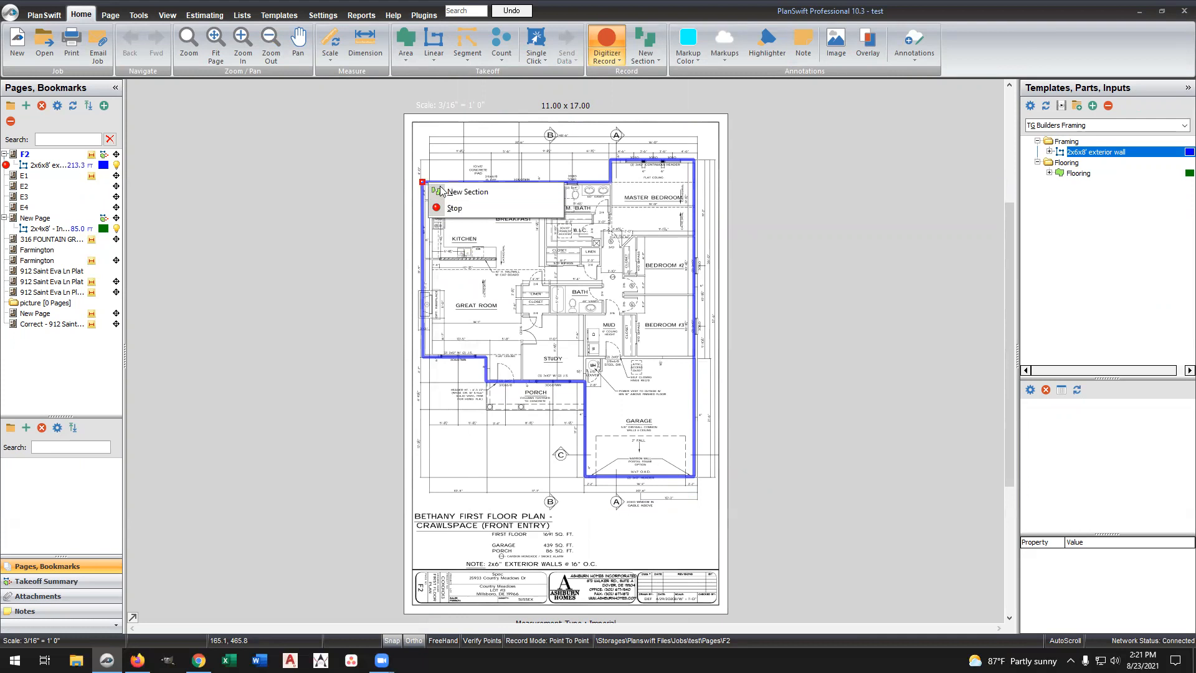
pyautogui.click(458, 209)
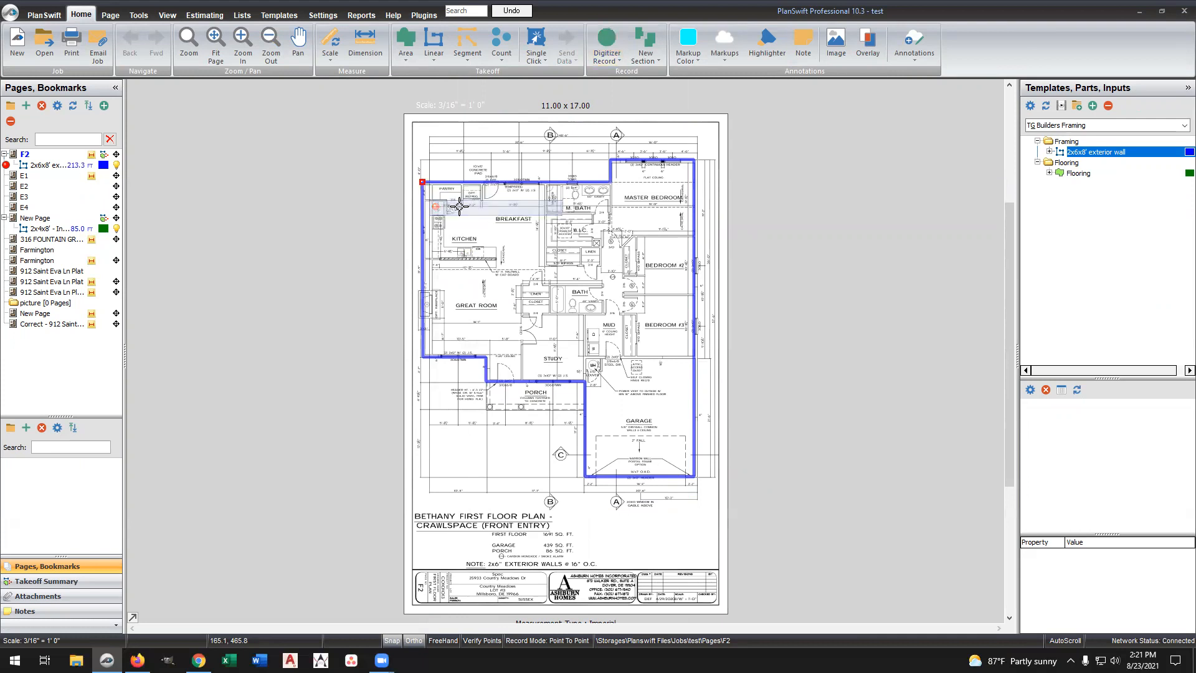
# Review the 1st Floor walls folder in the estimate, expanded down to the exterior wall's individual parts
pyautogui.click(200, 16)
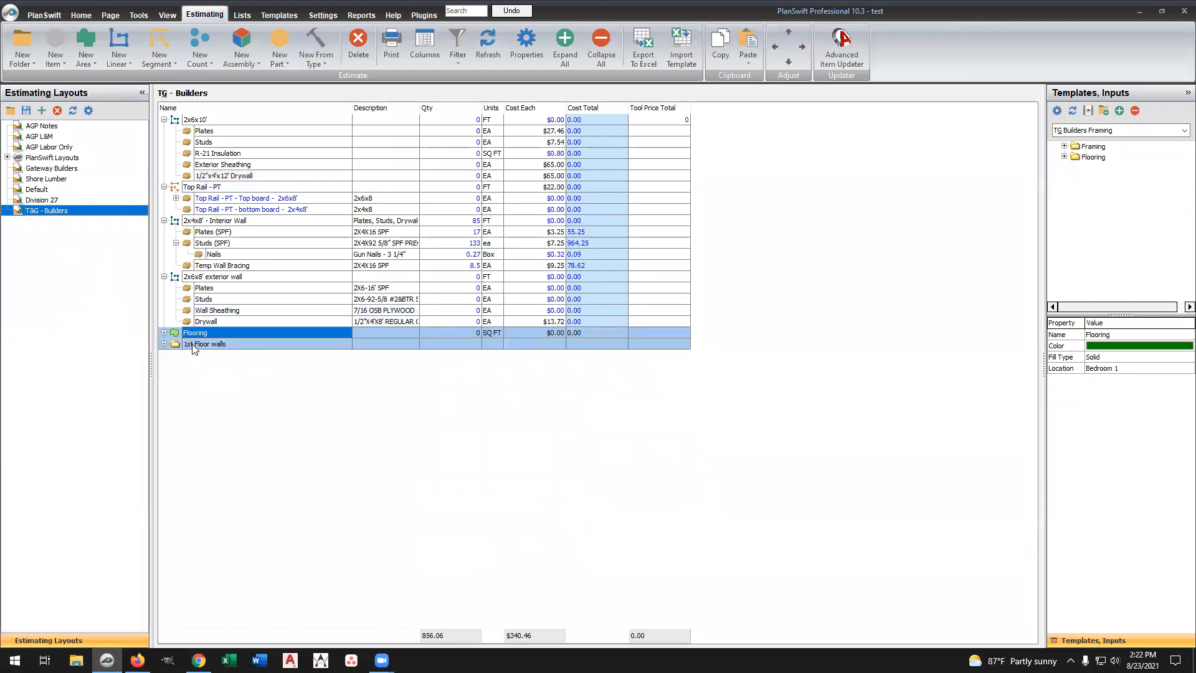
pyautogui.click(164, 344)
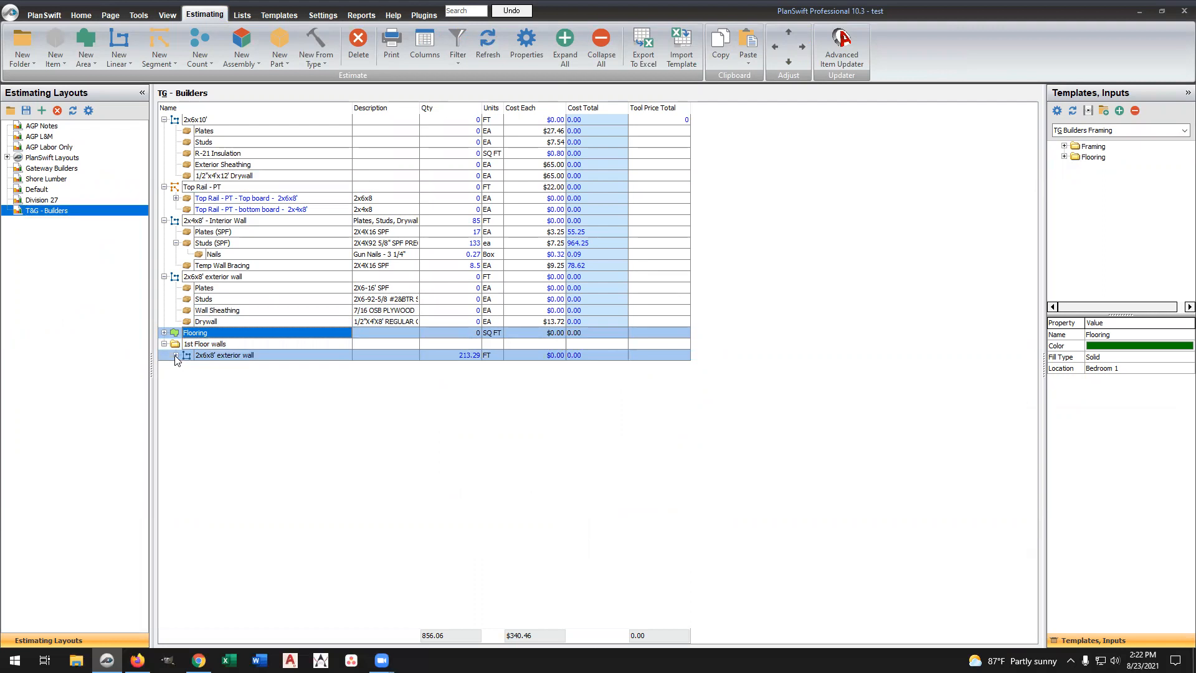
pyautogui.click(176, 355)
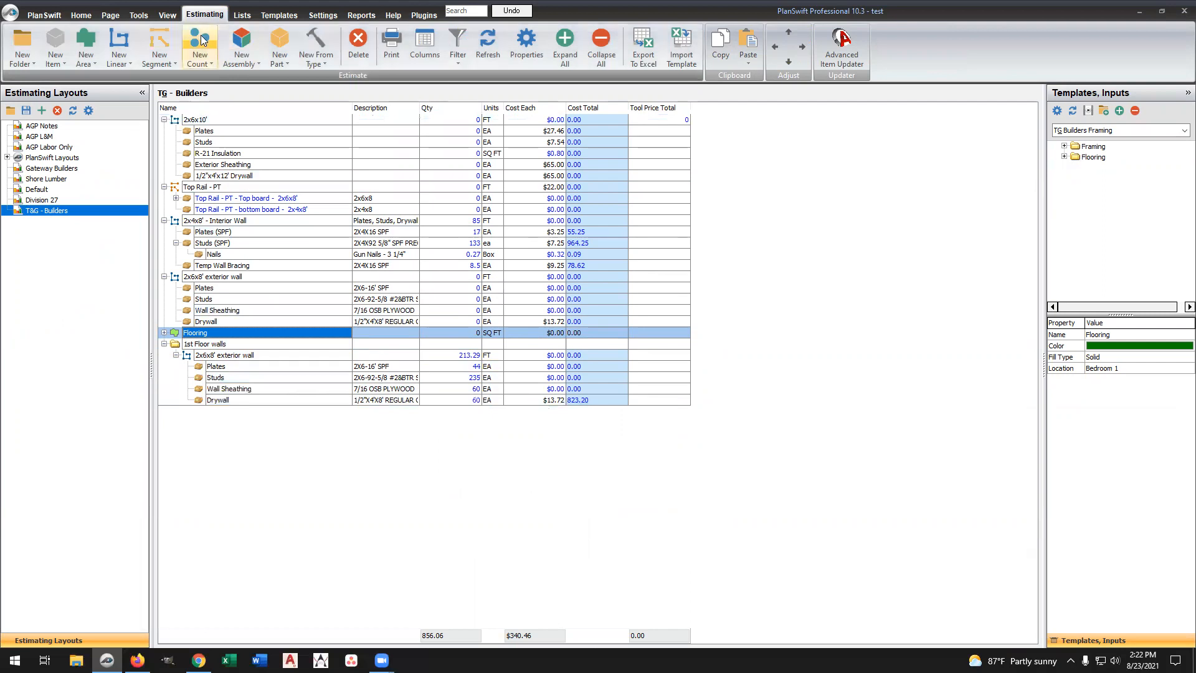
# Start a takeoff on the floor plan from the Flooring template with location 1st Floor and folder "1st Floor Flooring"
pyautogui.click(81, 15)
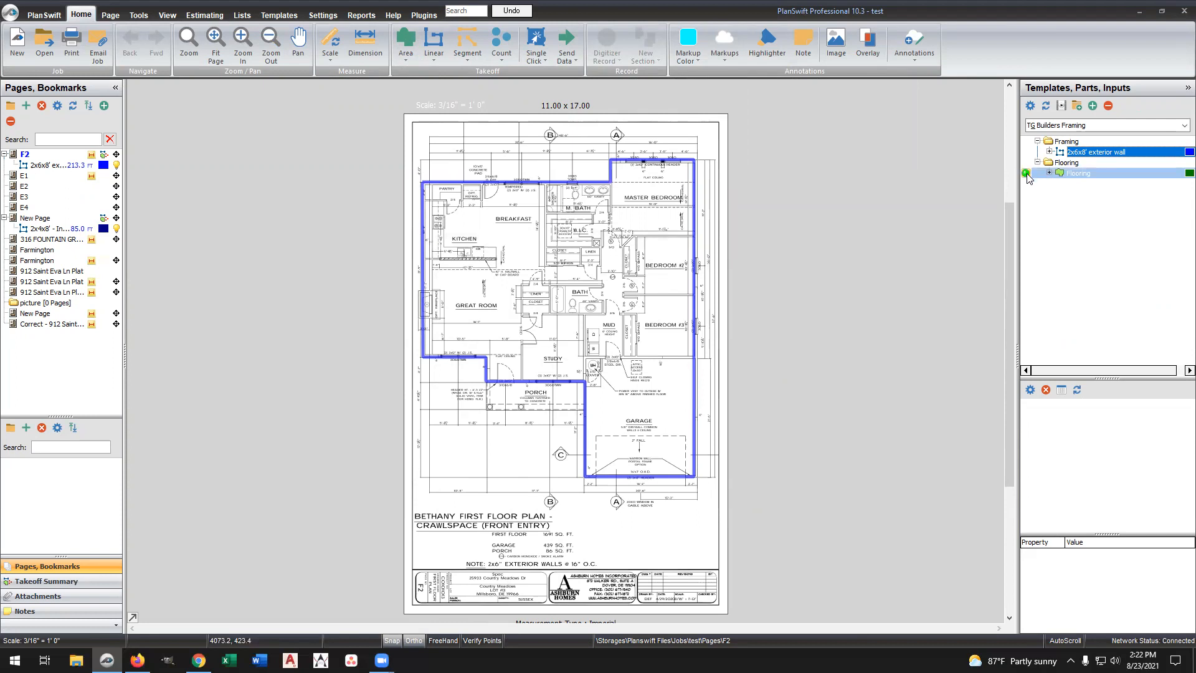
pyautogui.click(1026, 174)
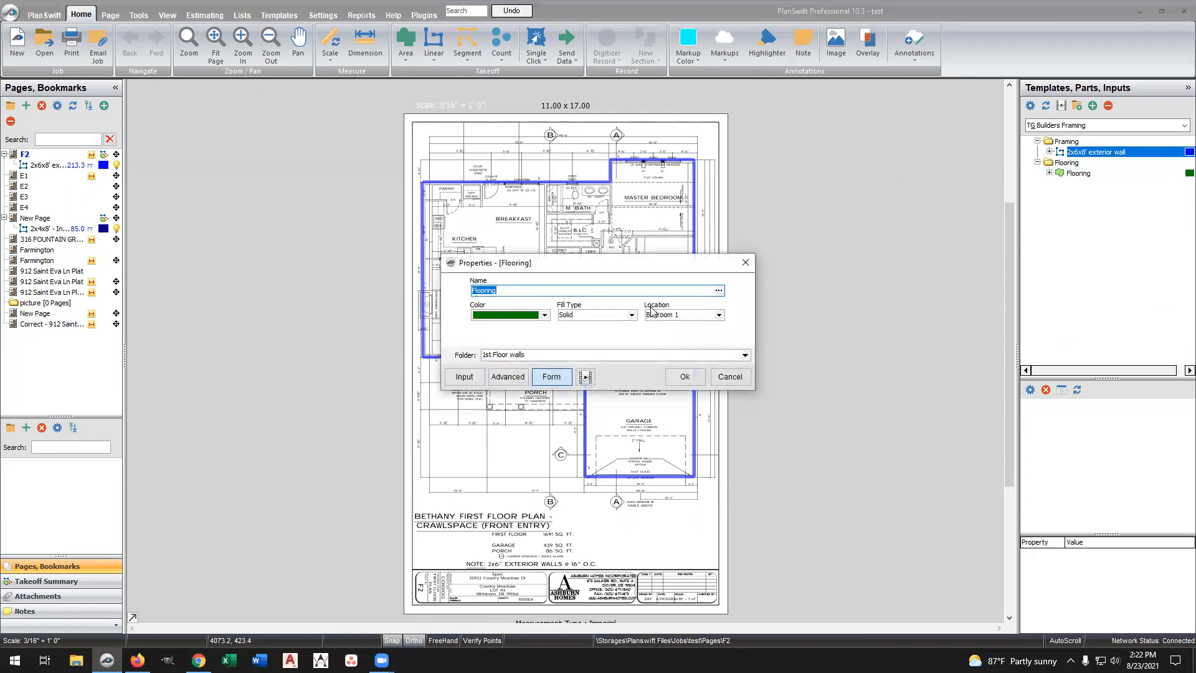
pyautogui.click(718, 314)
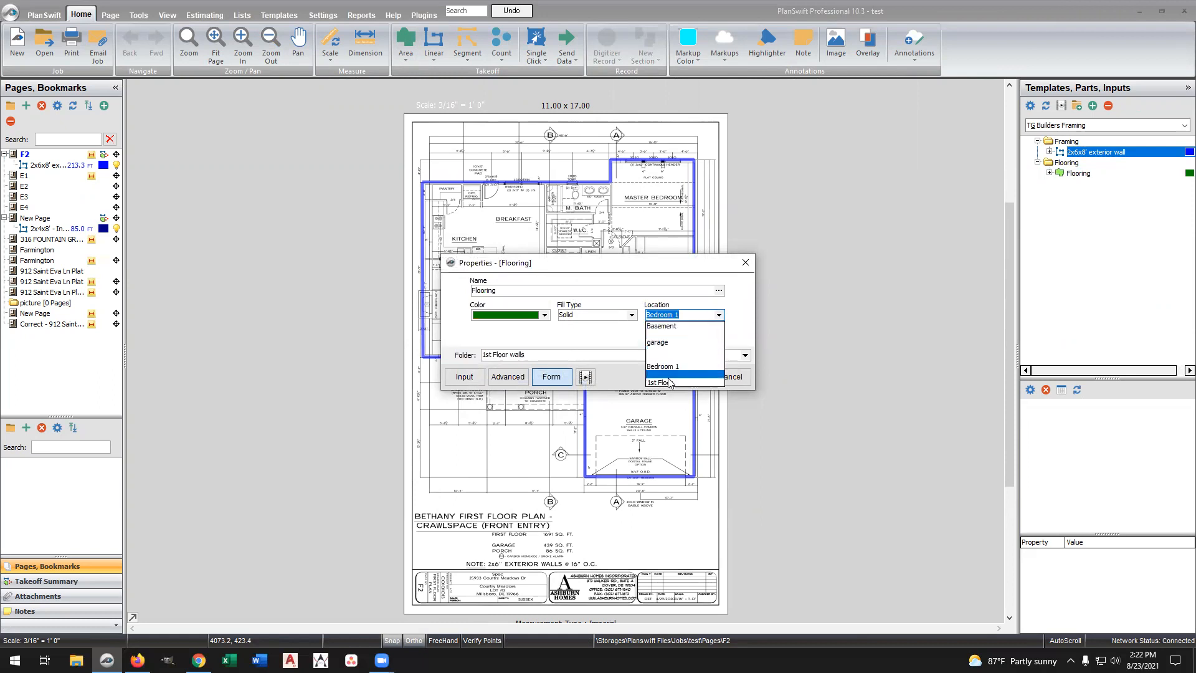
pyautogui.click(669, 383)
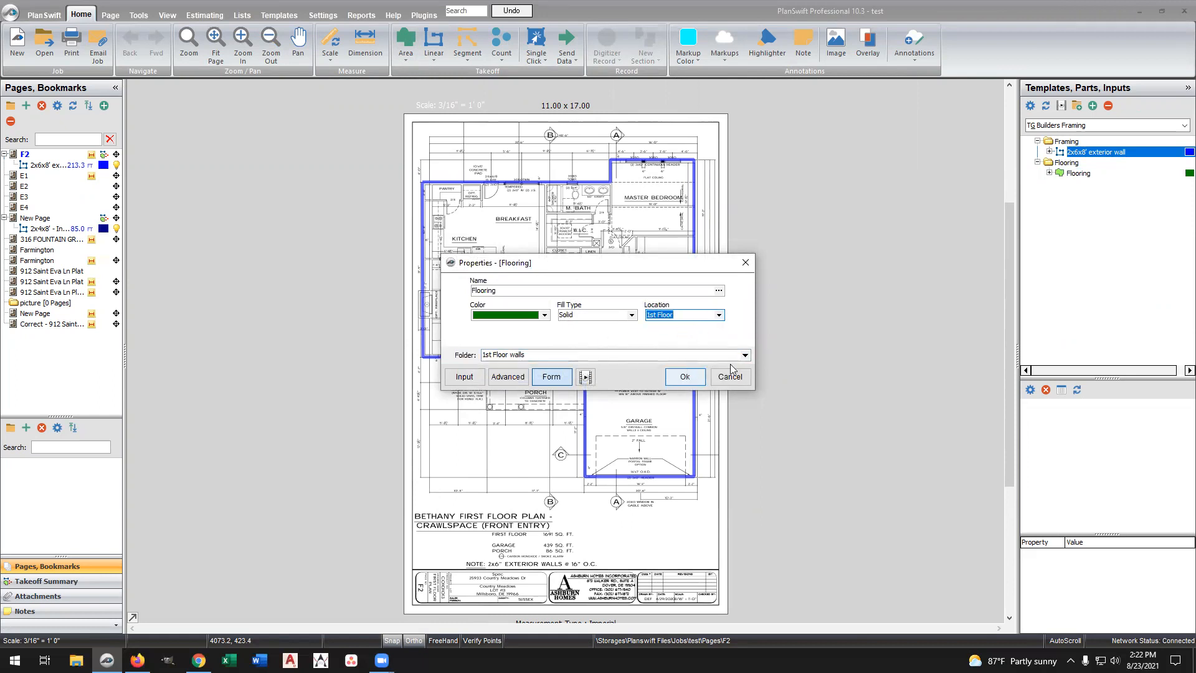
pyautogui.moveTo(540, 355); pyautogui.dragTo(439, 353)
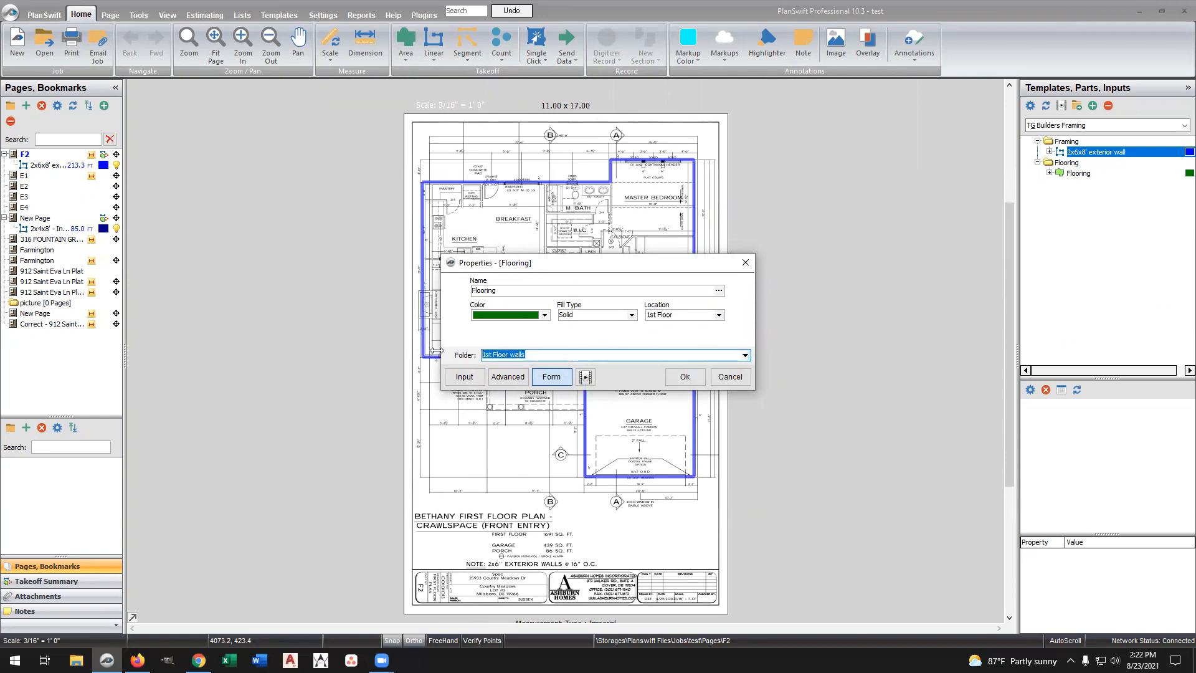
pyautogui.write('1s')
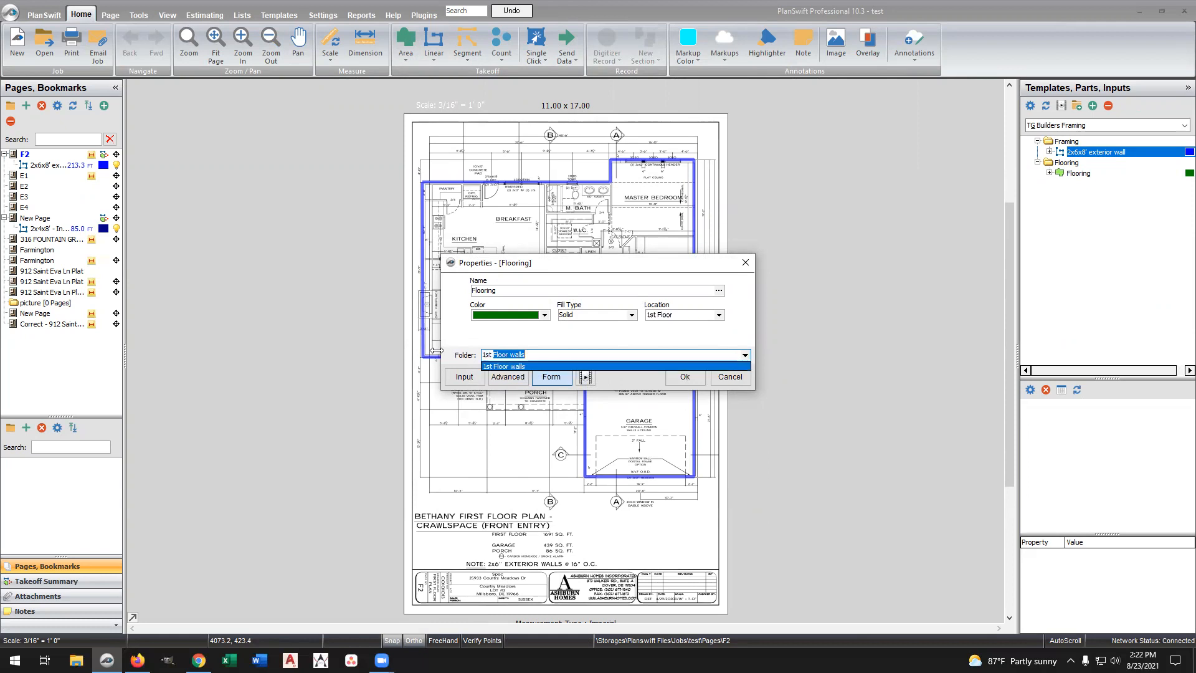
pyautogui.write('t Floor Flooring')
pyautogui.click(681, 341)
pyautogui.click(684, 377)
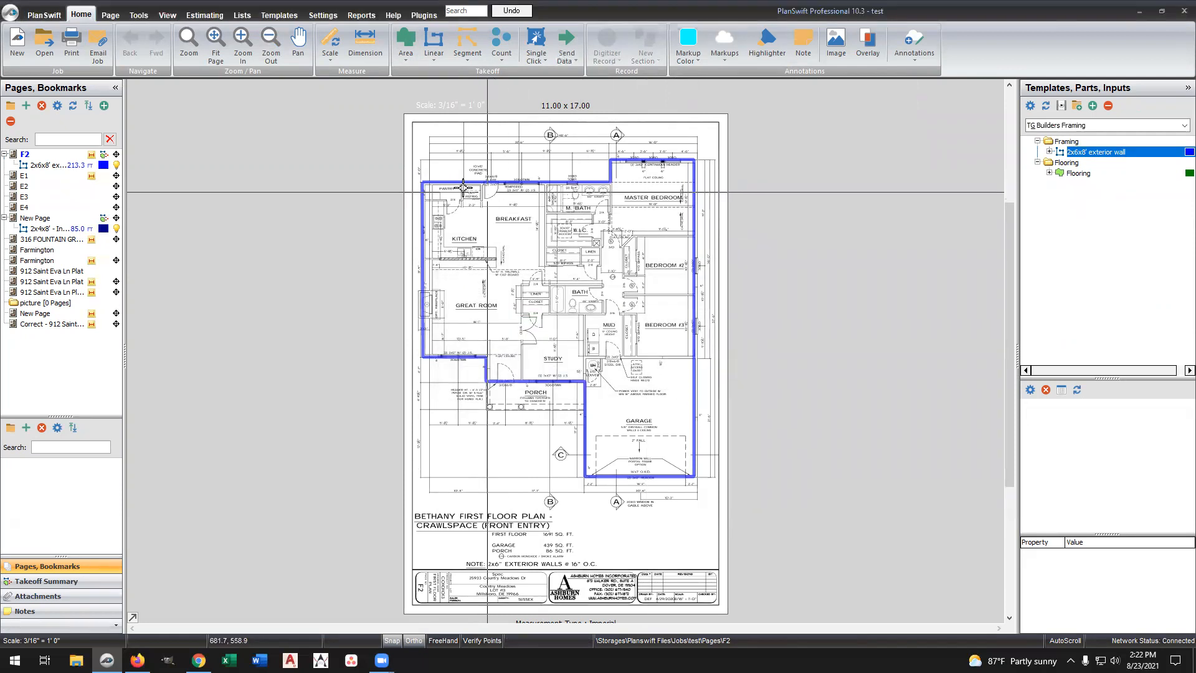
# Trace the flooring area along the exterior wall outline, including the garage, about 2129 sq ft, and stop recording
pyautogui.click(423, 182)
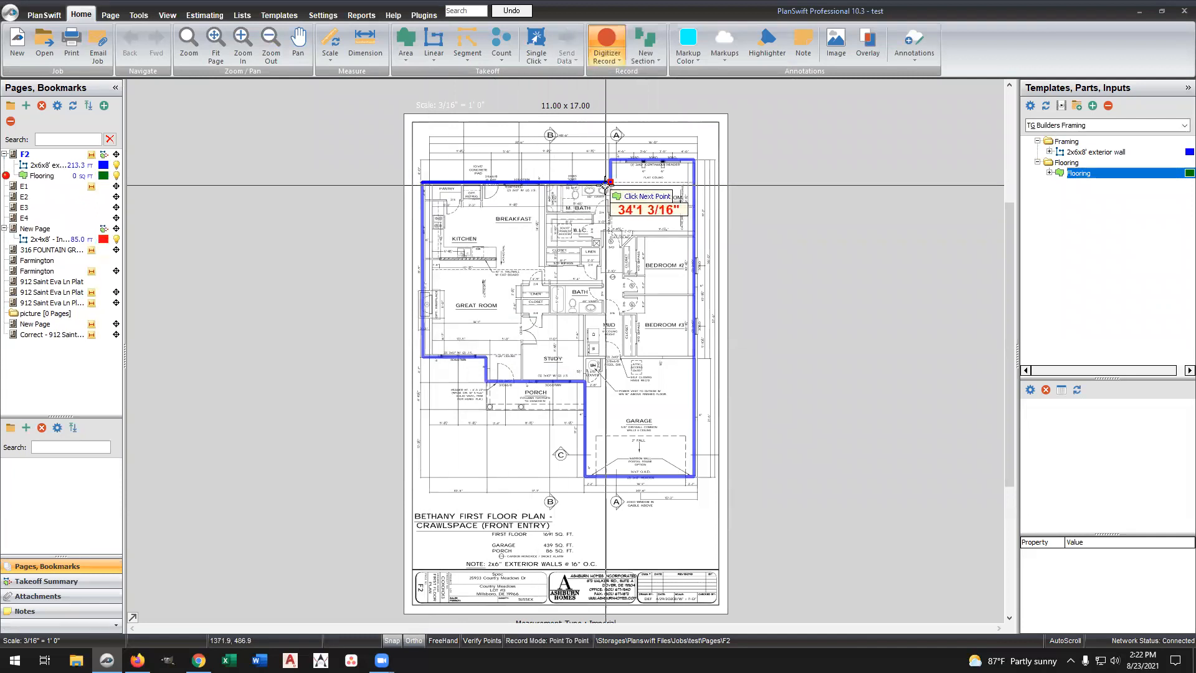
pyautogui.click(610, 183)
pyautogui.click(610, 161)
pyautogui.click(693, 161)
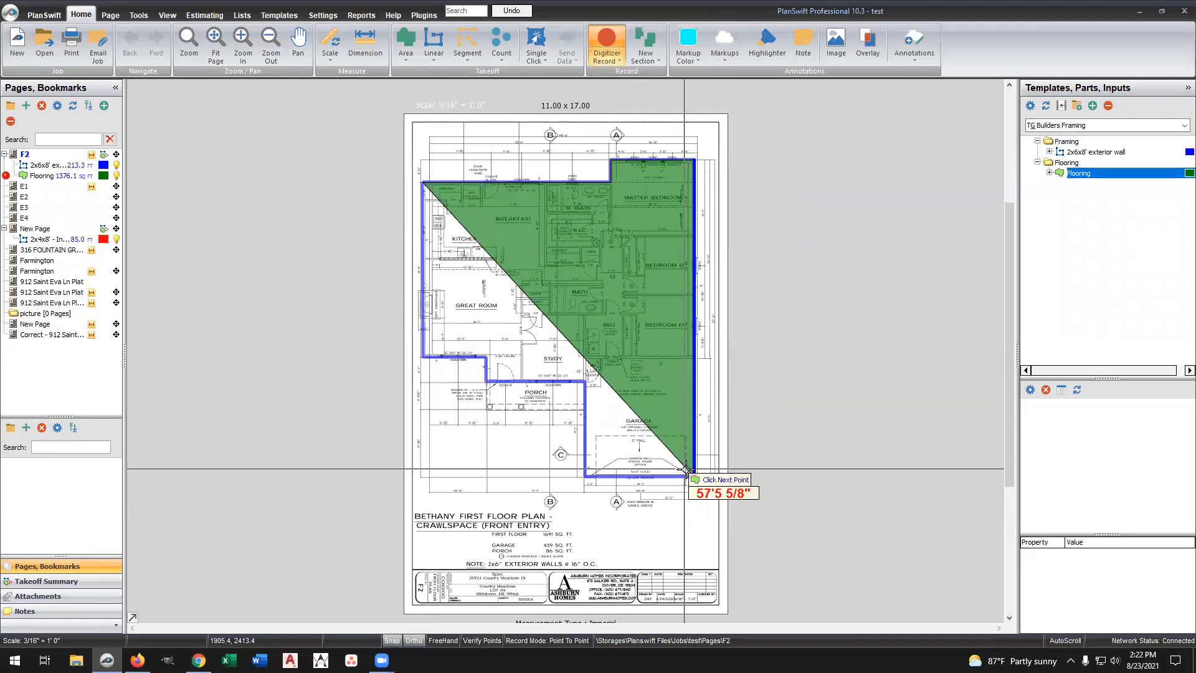
pyautogui.click(693, 476)
pyautogui.click(584, 477)
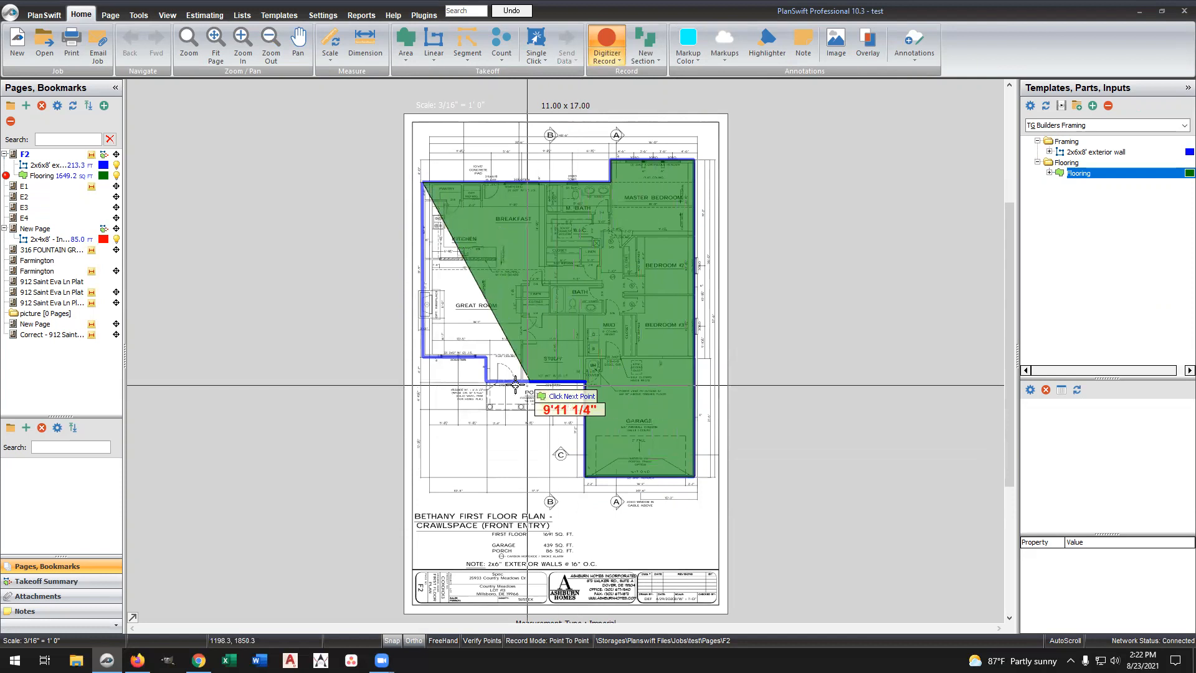
pyautogui.click(584, 382)
pyautogui.click(485, 381)
pyautogui.click(486, 360)
pyautogui.click(423, 358)
pyautogui.rightClick(422, 358)
pyautogui.click(495, 388)
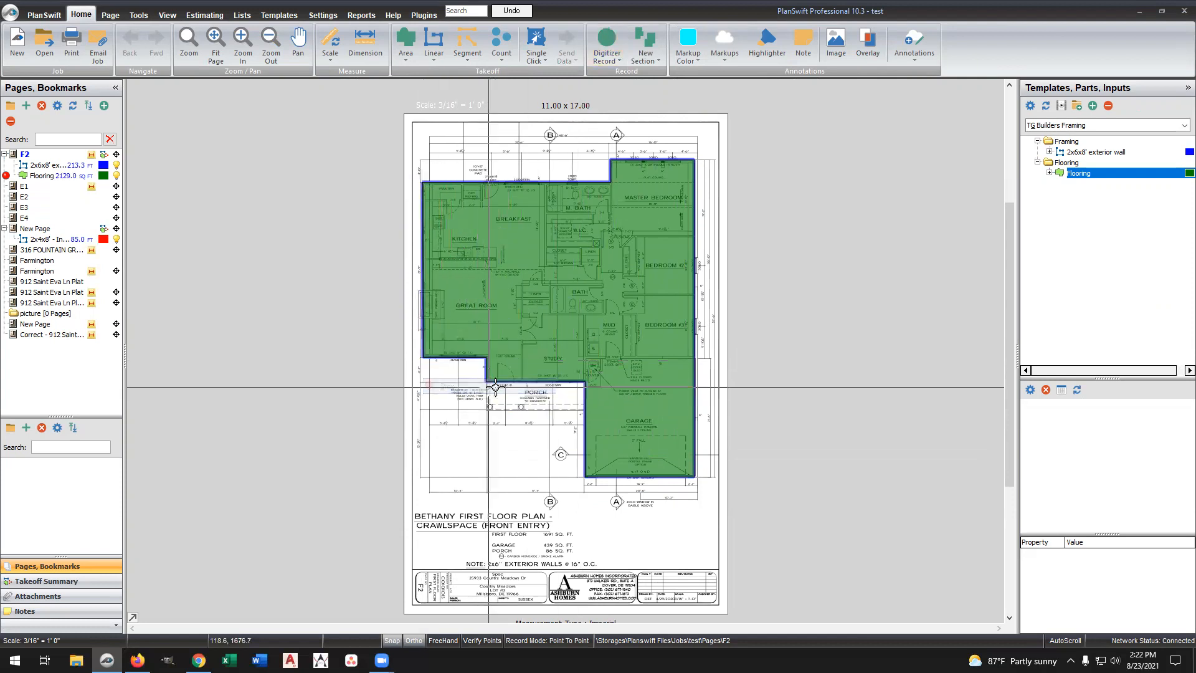
# Review the 1st Floor Flooring folder in the estimate, expanded down to the flooring's individual parts
pyautogui.click(205, 14)
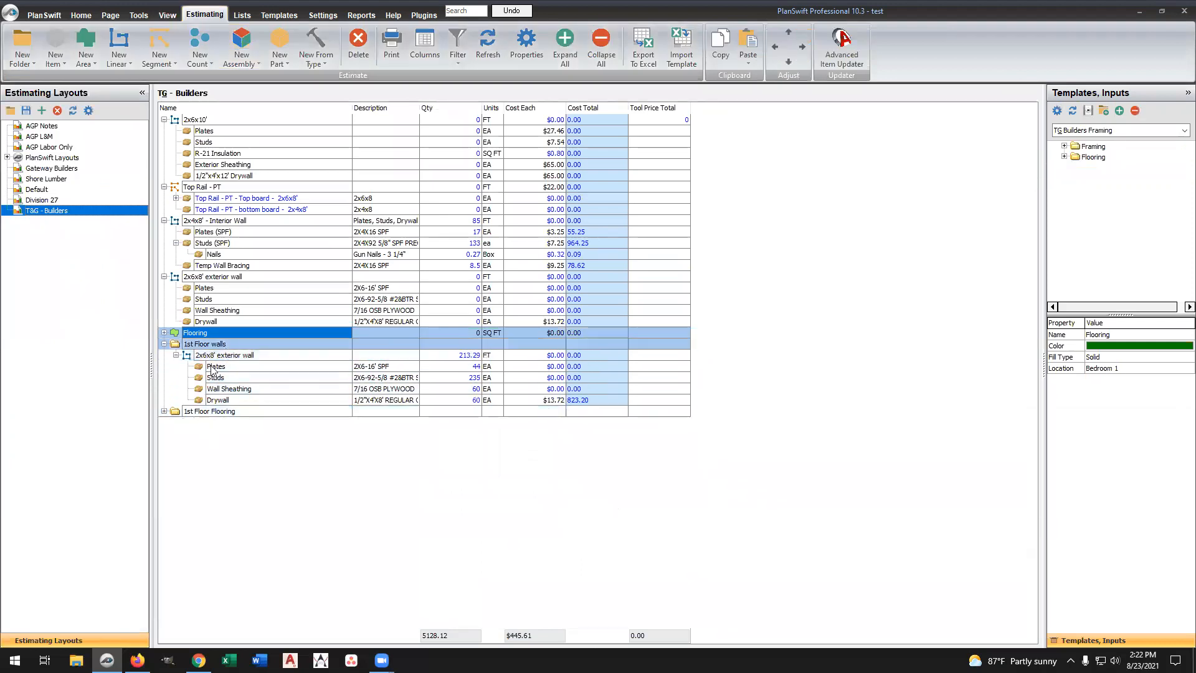
pyautogui.click(164, 412)
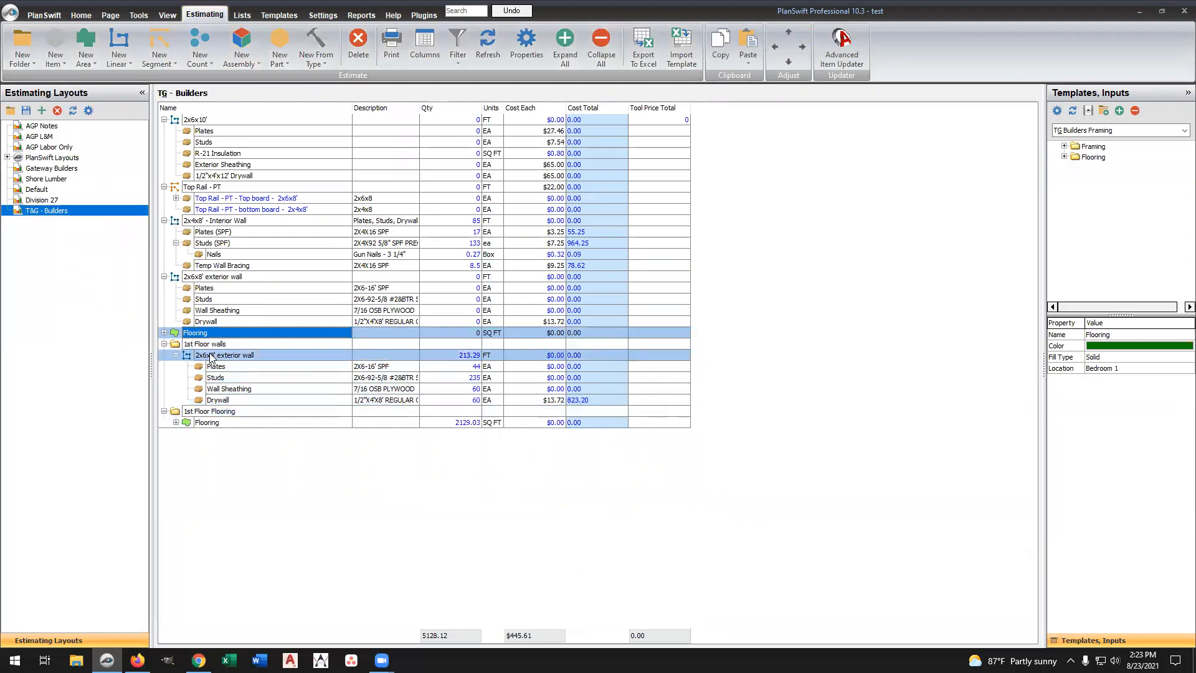
pyautogui.click(176, 423)
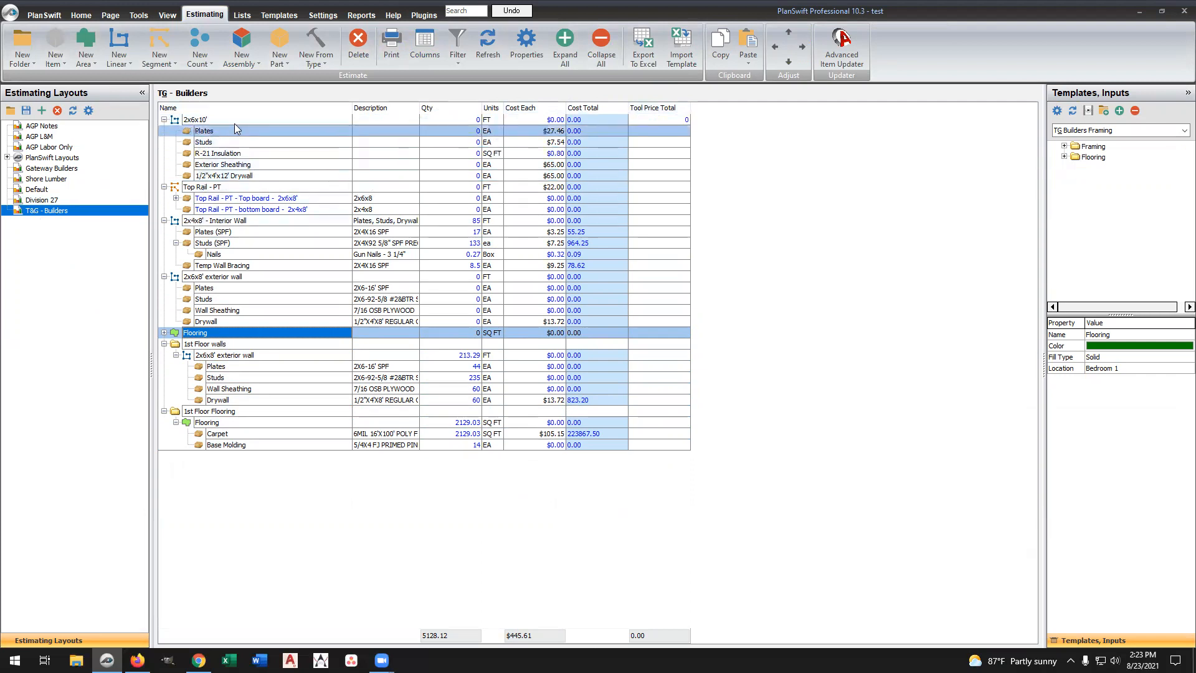
# Delete the older estimate items from 2x6x10' through the unfoldered Flooring item, keeping the two 1st Floor folders
pyautogui.click(213, 119)
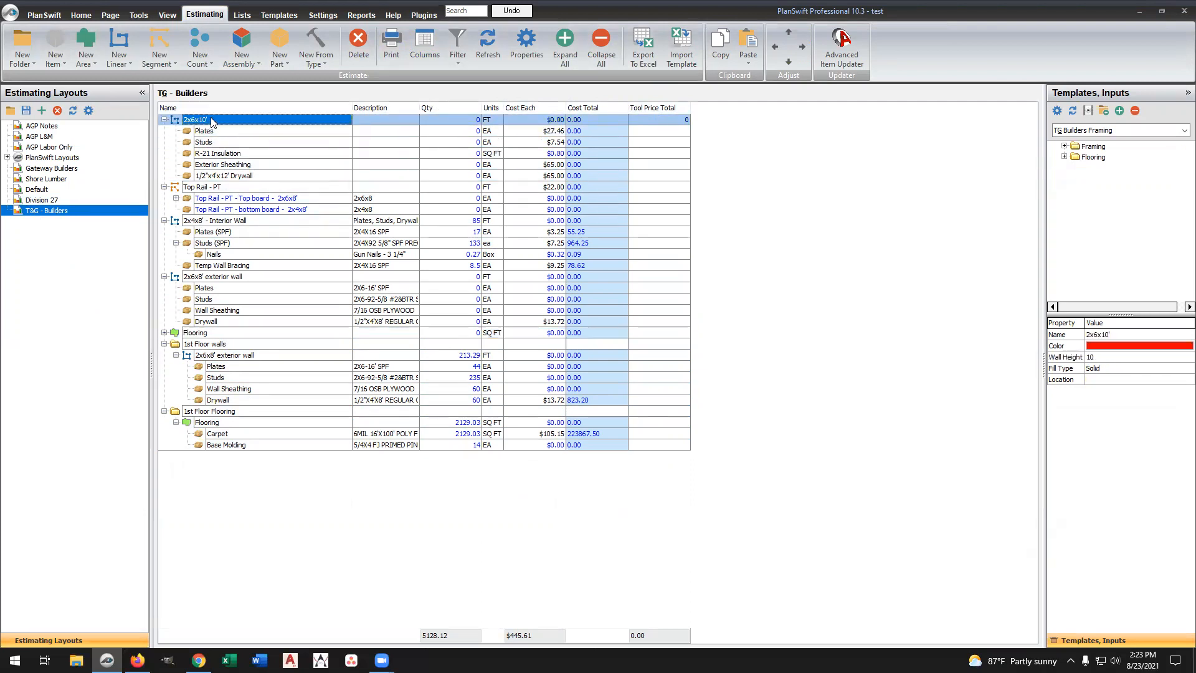
pyautogui.click(213, 334)
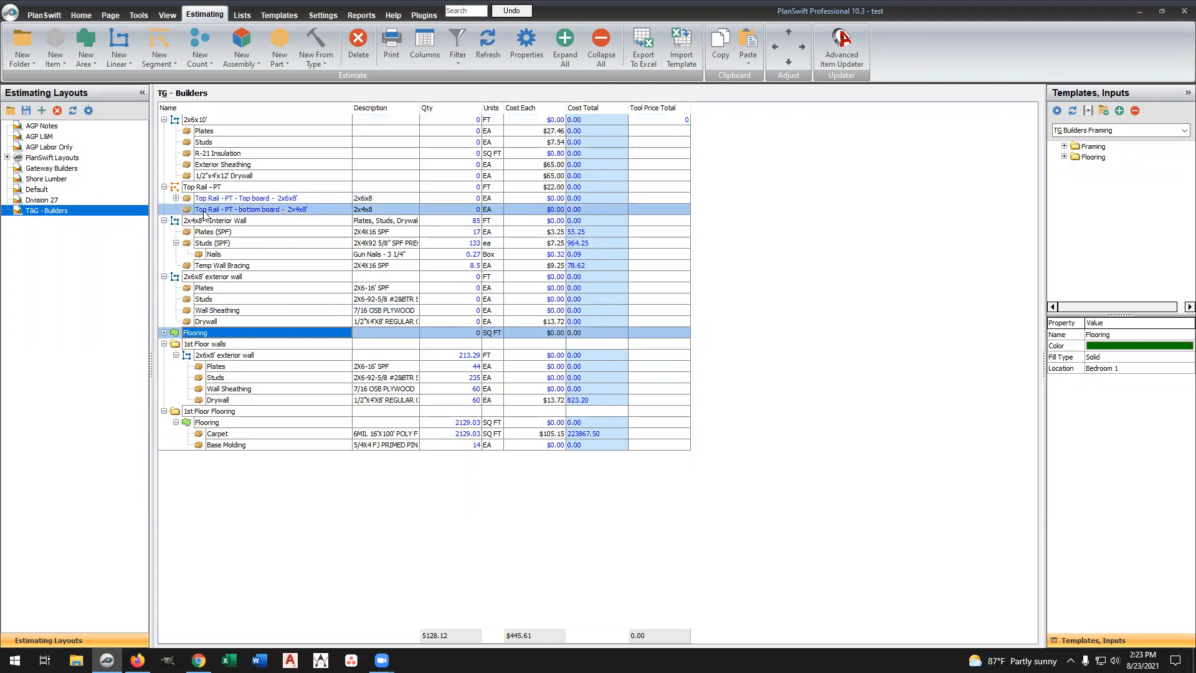
pyautogui.keyDown('shift'); pyautogui.click(204, 120); pyautogui.keyUp('shift')
pyautogui.rightClick(204, 121)
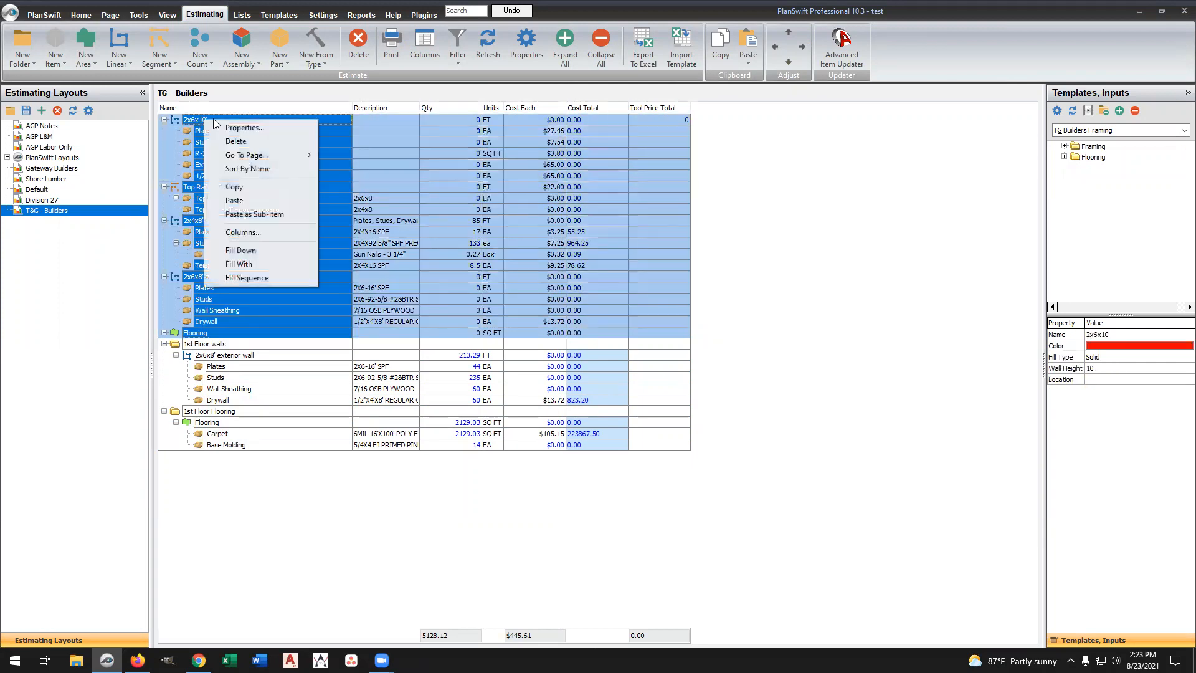
pyautogui.click(237, 141)
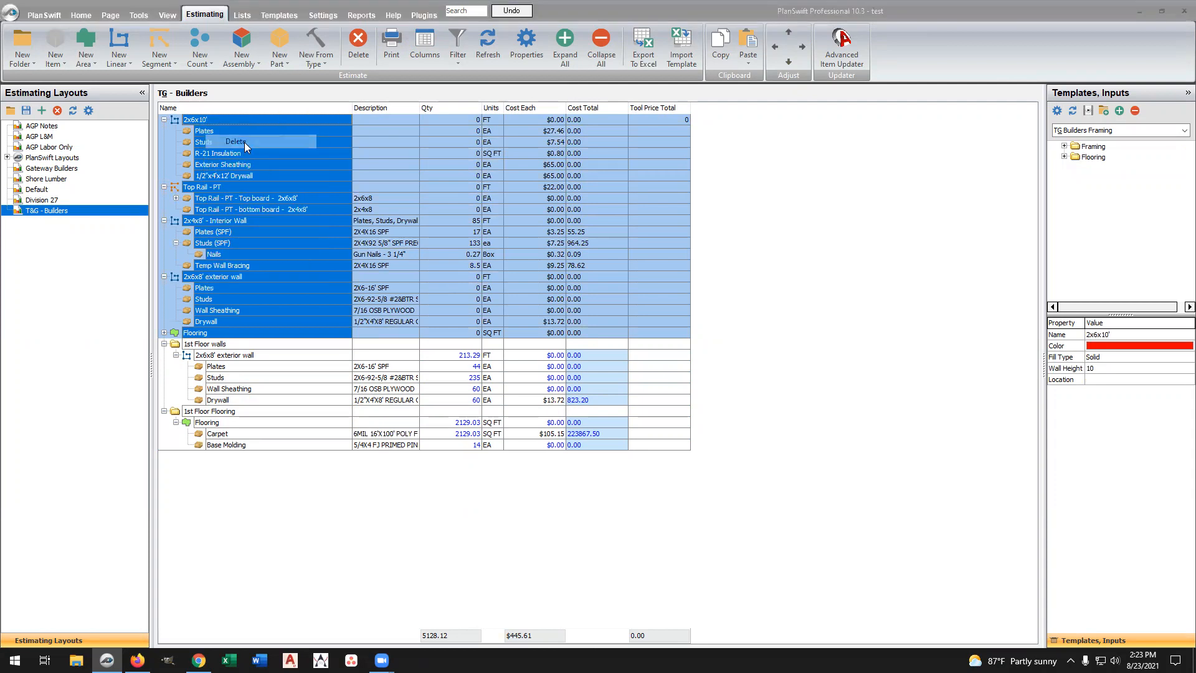
pyautogui.click(641, 334)
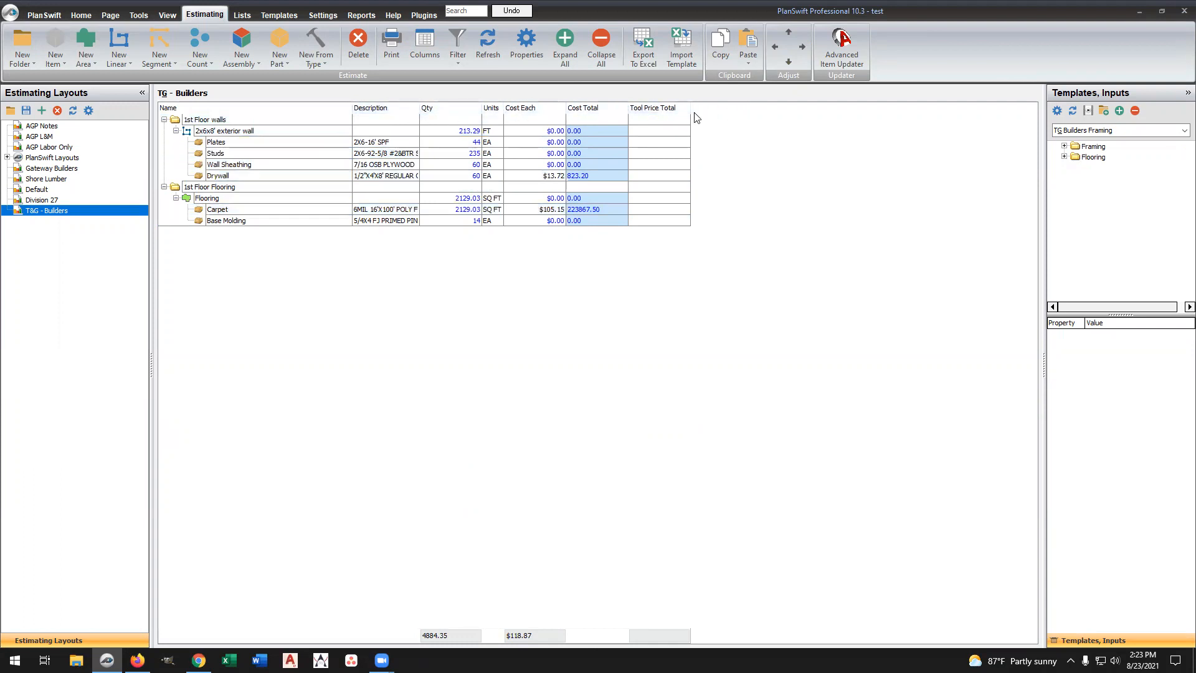
# Hide the Tool Price Total column in the estimating columns
pyautogui.click(425, 47)
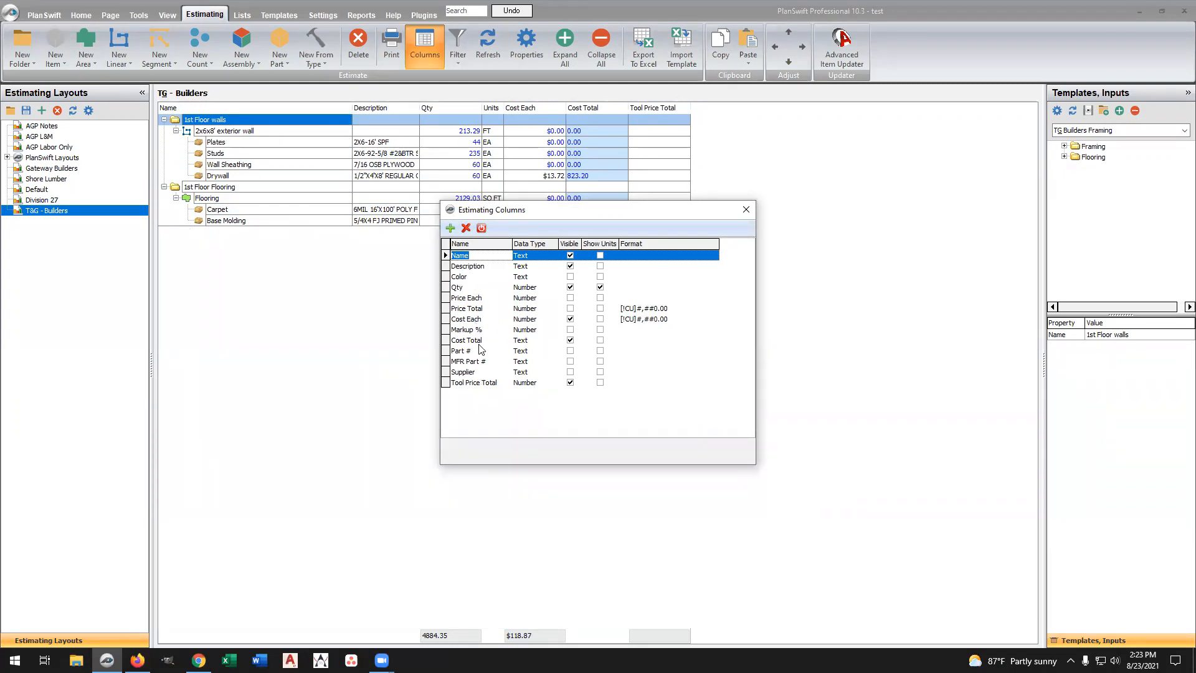
pyautogui.click(569, 383)
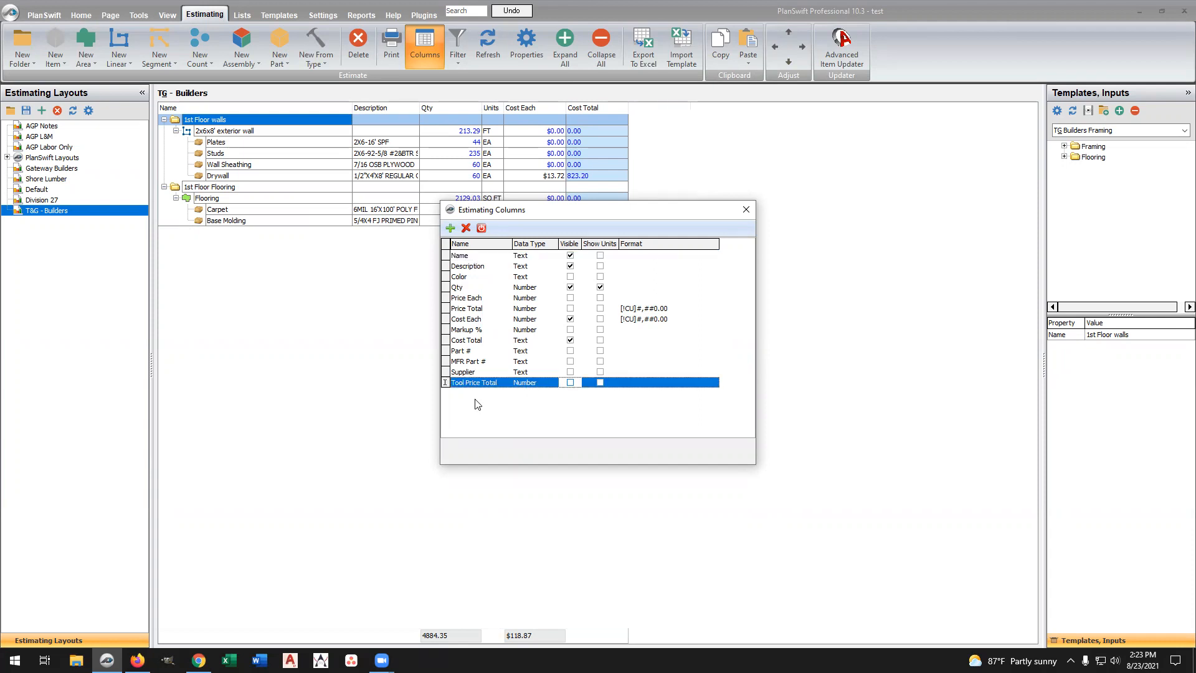
pyautogui.click(570, 266)
# Add a visible text column named "Cost Cost" to the estimate and close the column settings
pyautogui.click(450, 229)
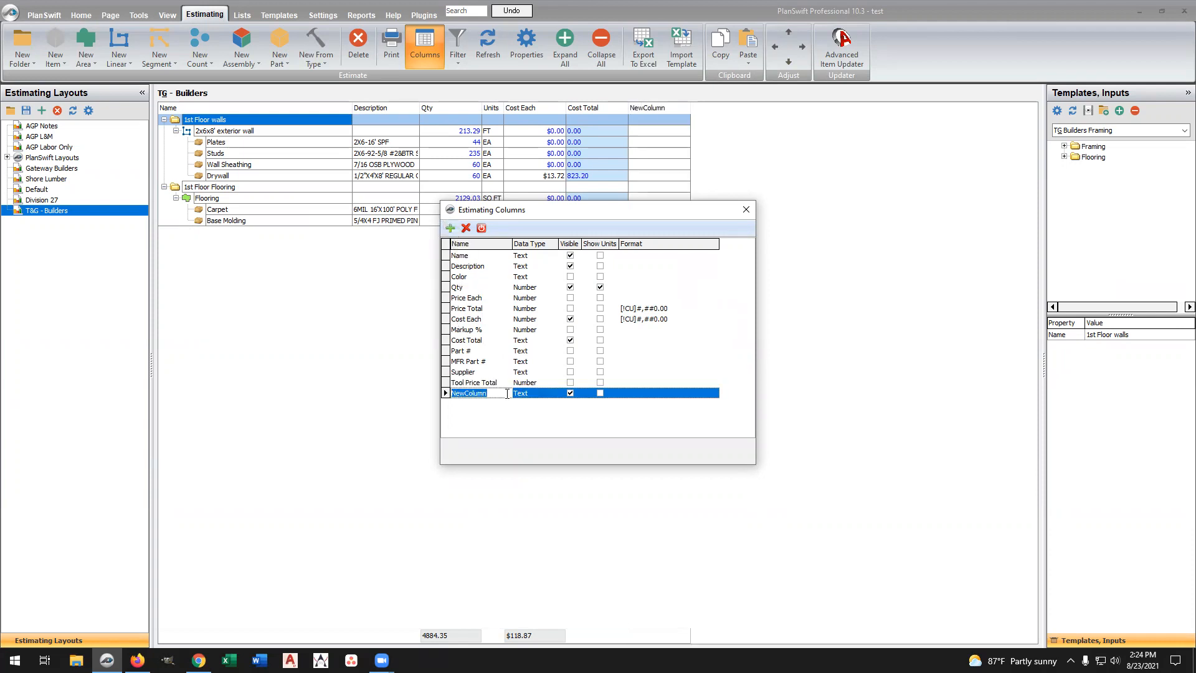
pyautogui.write('cO')
pyautogui.moveTo(487, 393); pyautogui.dragTo(422, 401)
pyautogui.write('Co')
pyautogui.click(746, 210)
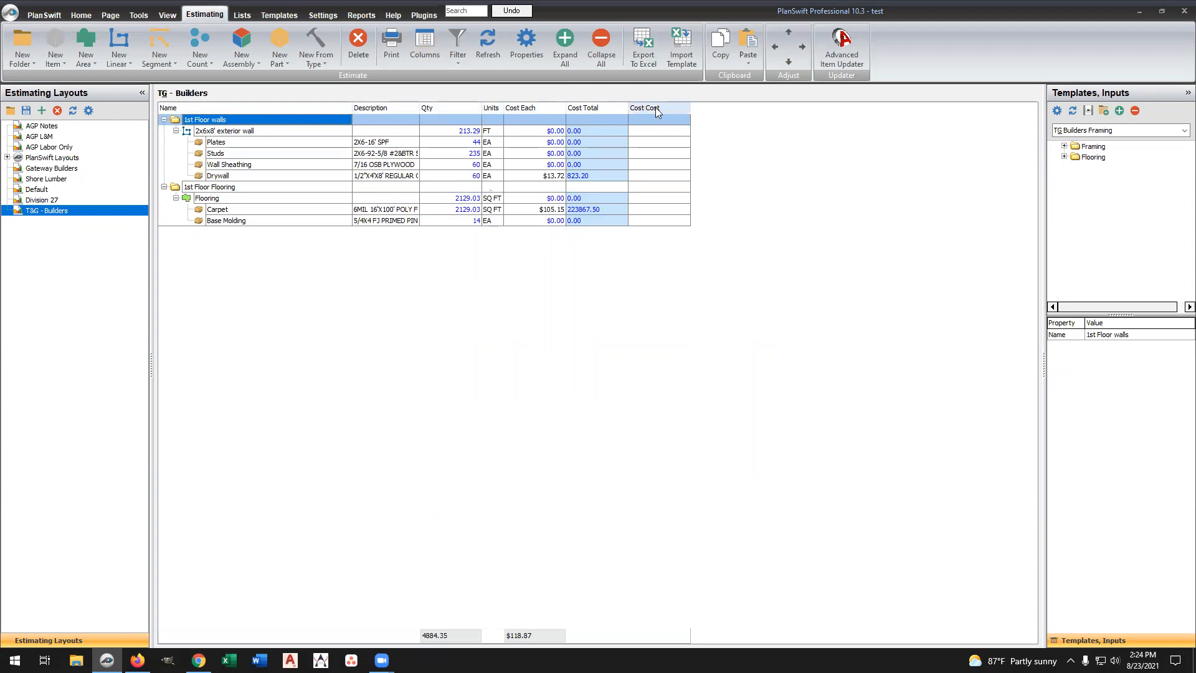
# Rename the "Cost Cost" estimating column as "Cost Code"
pyautogui.click(424, 46)
pyautogui.click(471, 392)
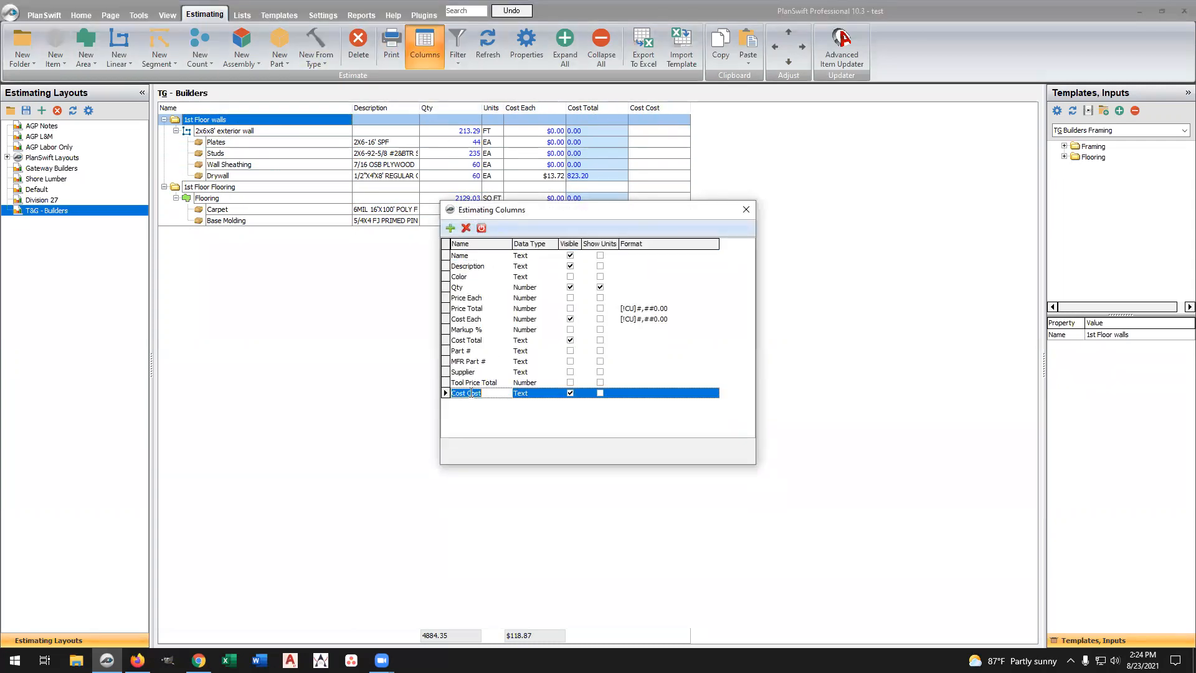
pyautogui.click(476, 393)
pyautogui.press('BackSpace')
pyautogui.write('de')
pyautogui.click(746, 209)
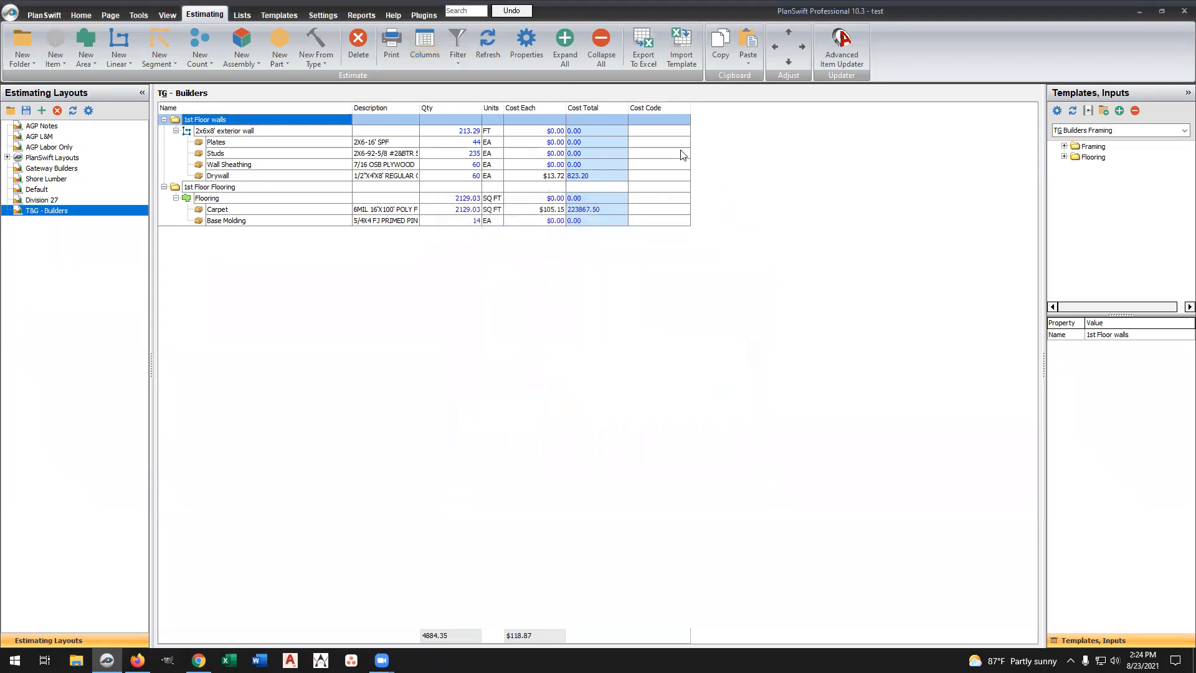
# Set the Cost Code of the Carpet part under Flooring to `856254 in its advanced properties
pyautogui.click(658, 177)
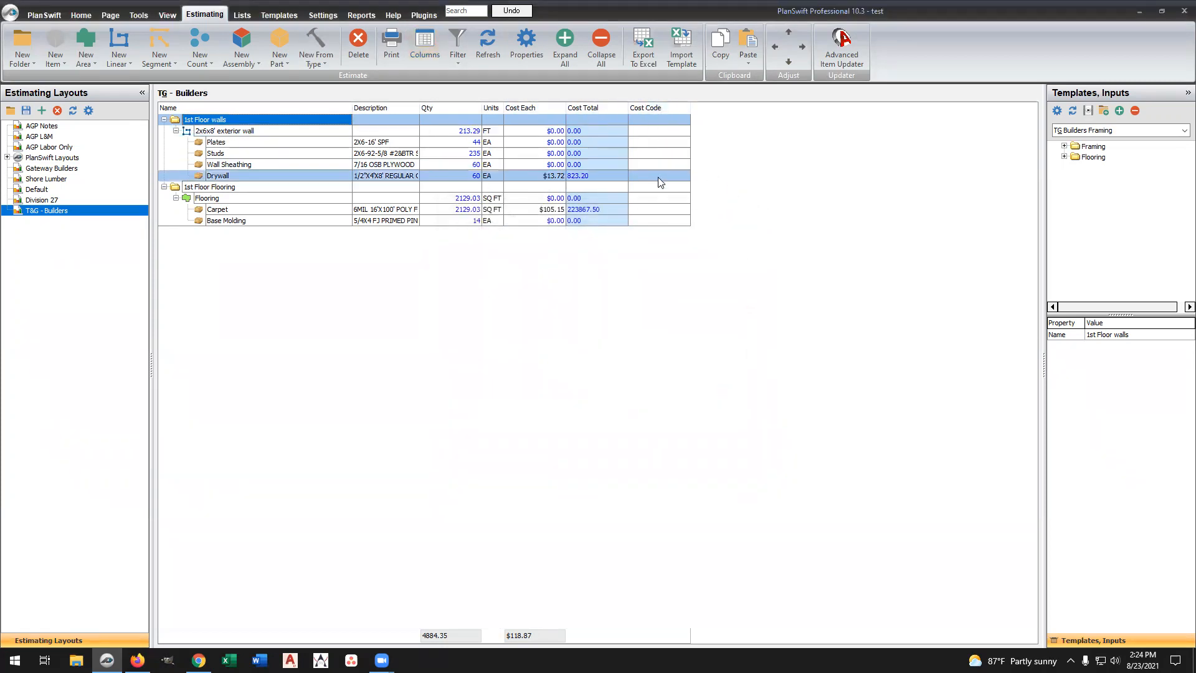
pyautogui.click(220, 210)
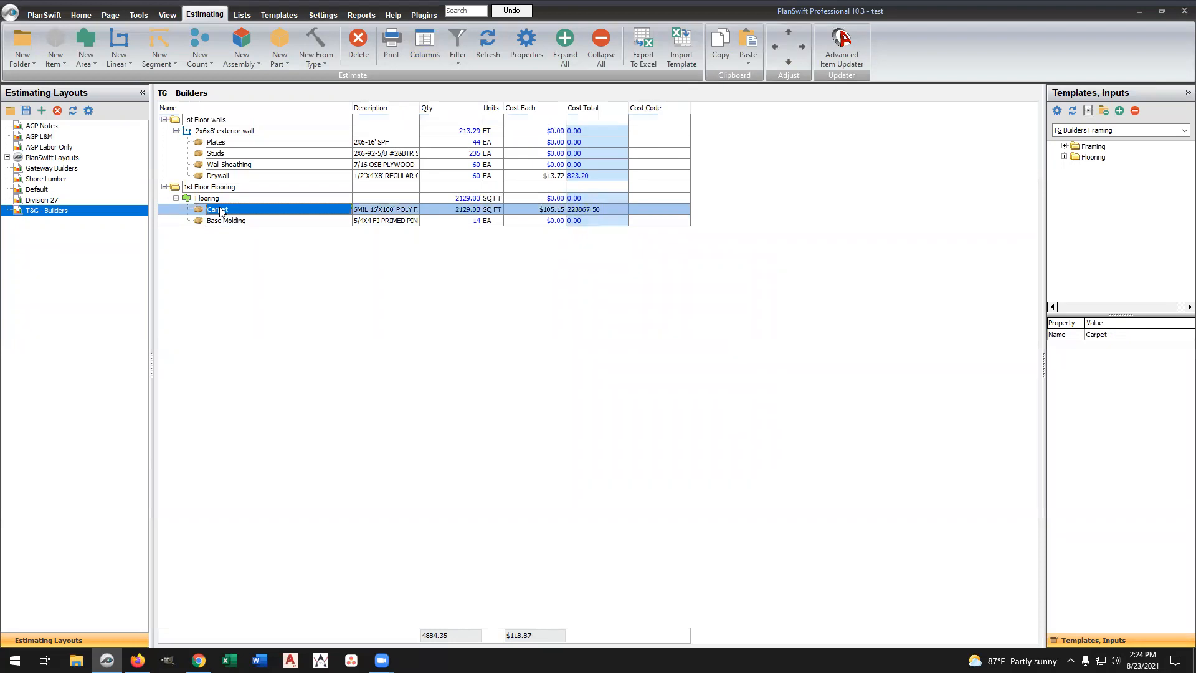
pyautogui.doubleClick(219, 210)
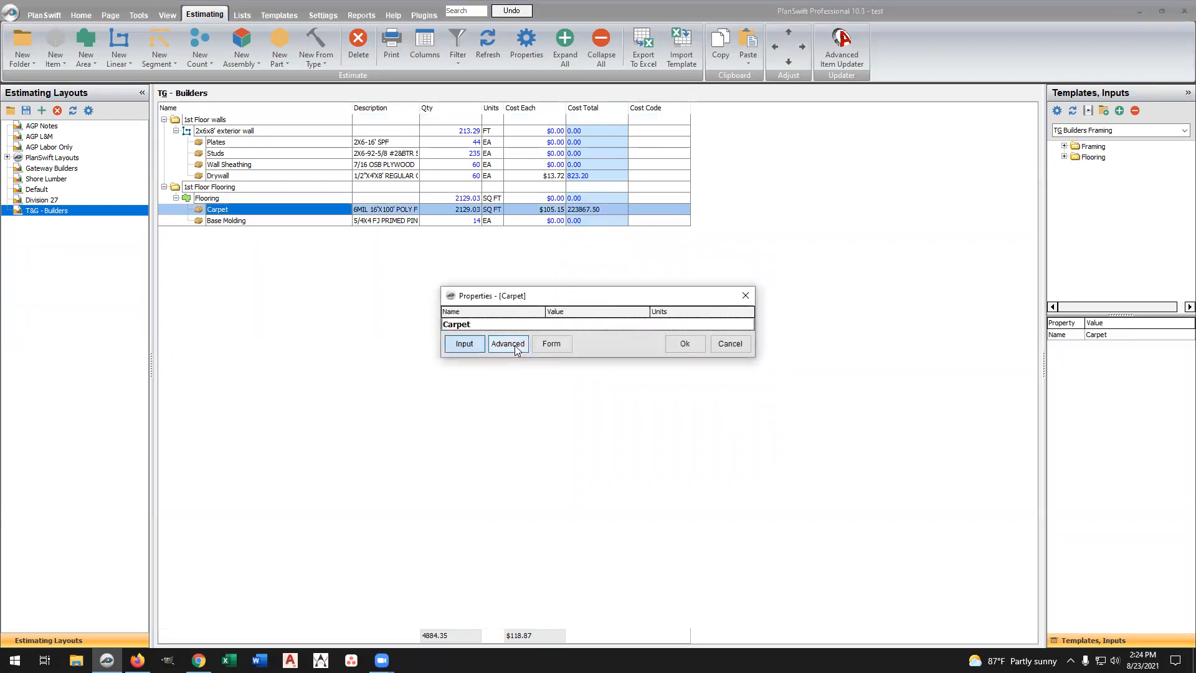
pyautogui.click(515, 345)
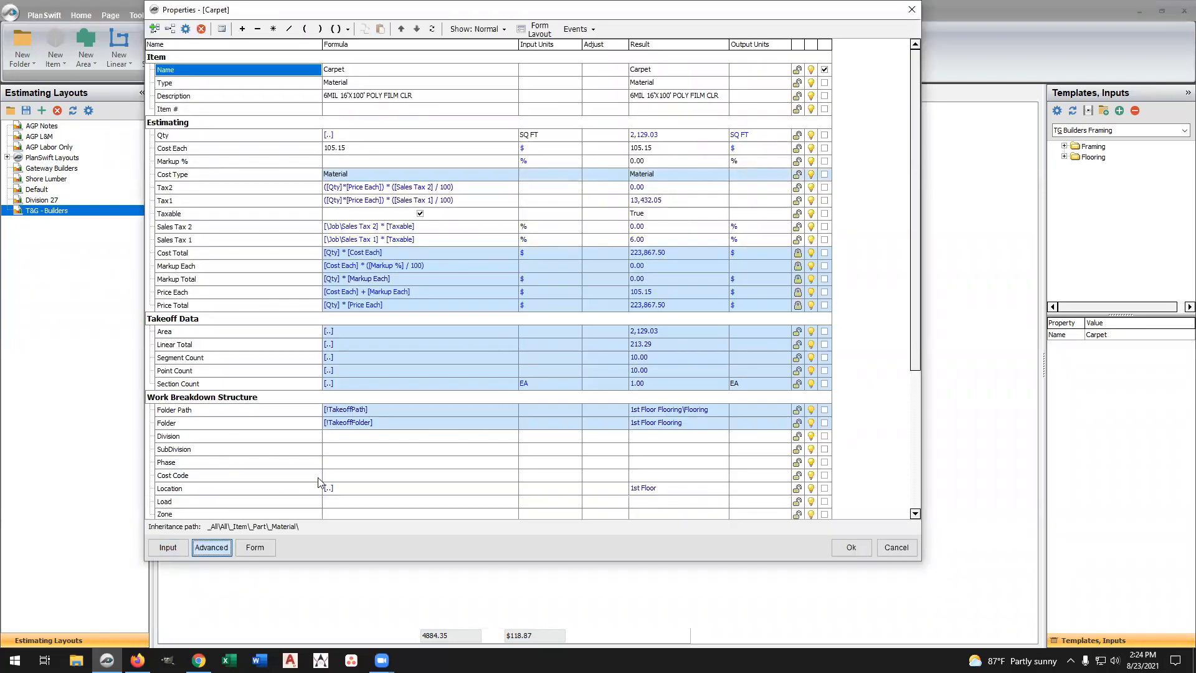
pyautogui.click(342, 475)
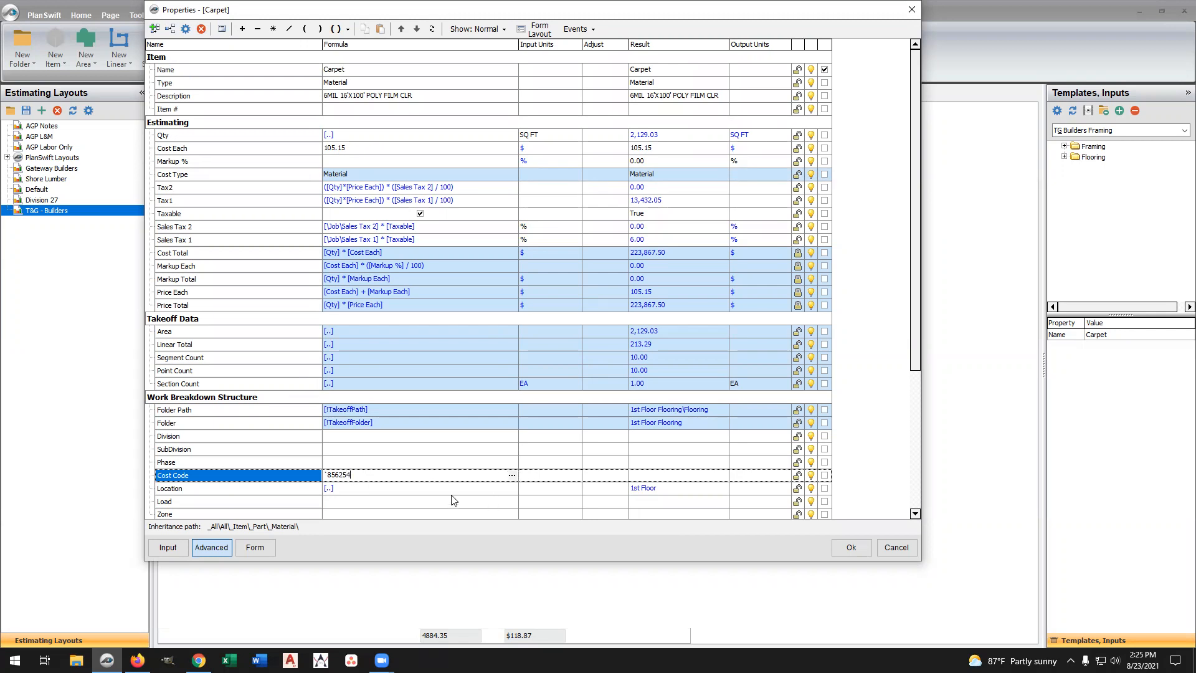
pyautogui.click(861, 548)
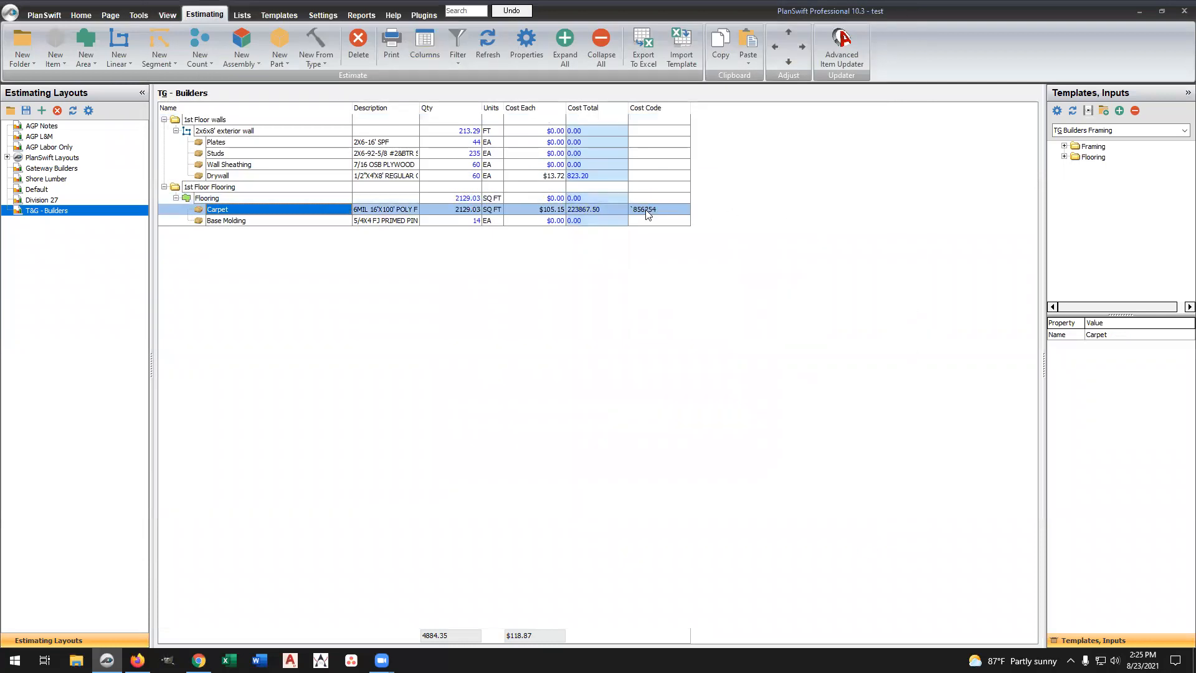
# Set the Cost Code of the Base Molding part under Flooring to `785423 in its advanced properties
pyautogui.doubleClick(244, 222)
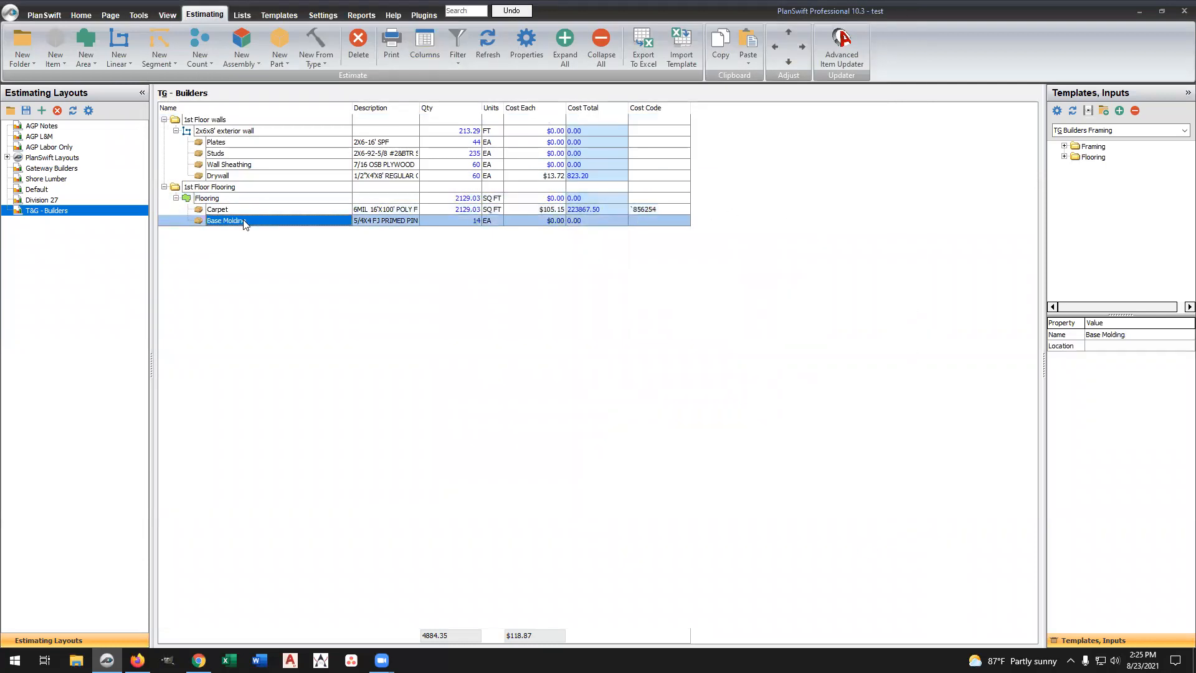
pyautogui.click(510, 348)
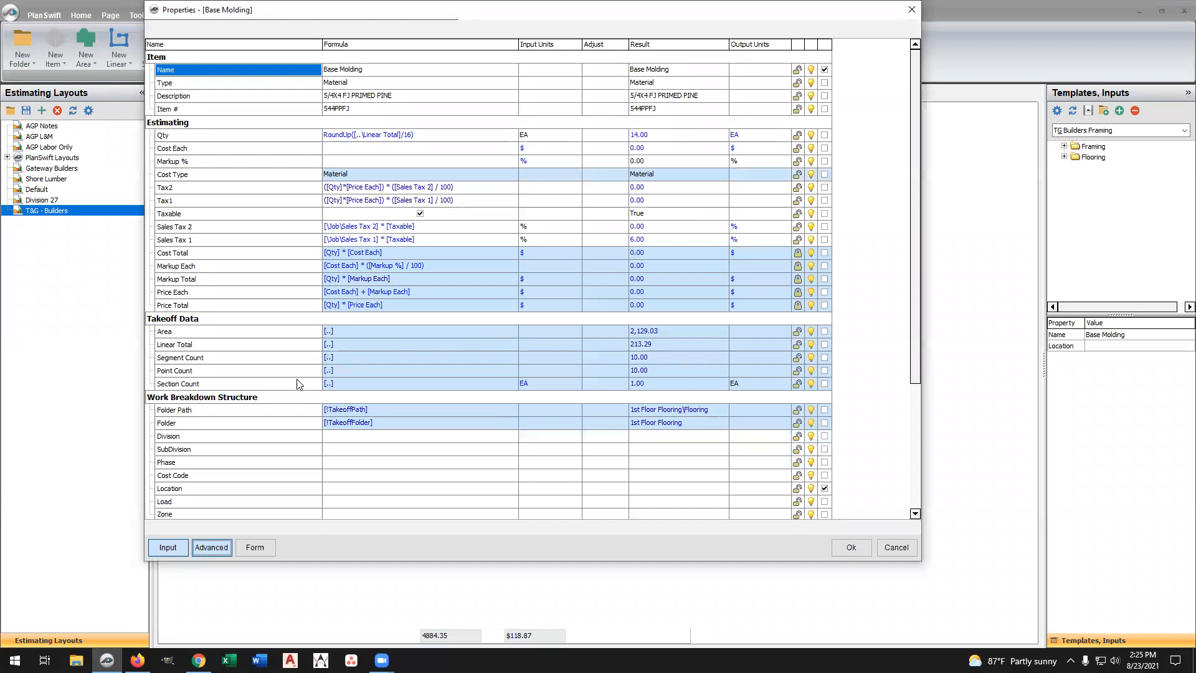
pyautogui.scroll(-2, 279, 402)
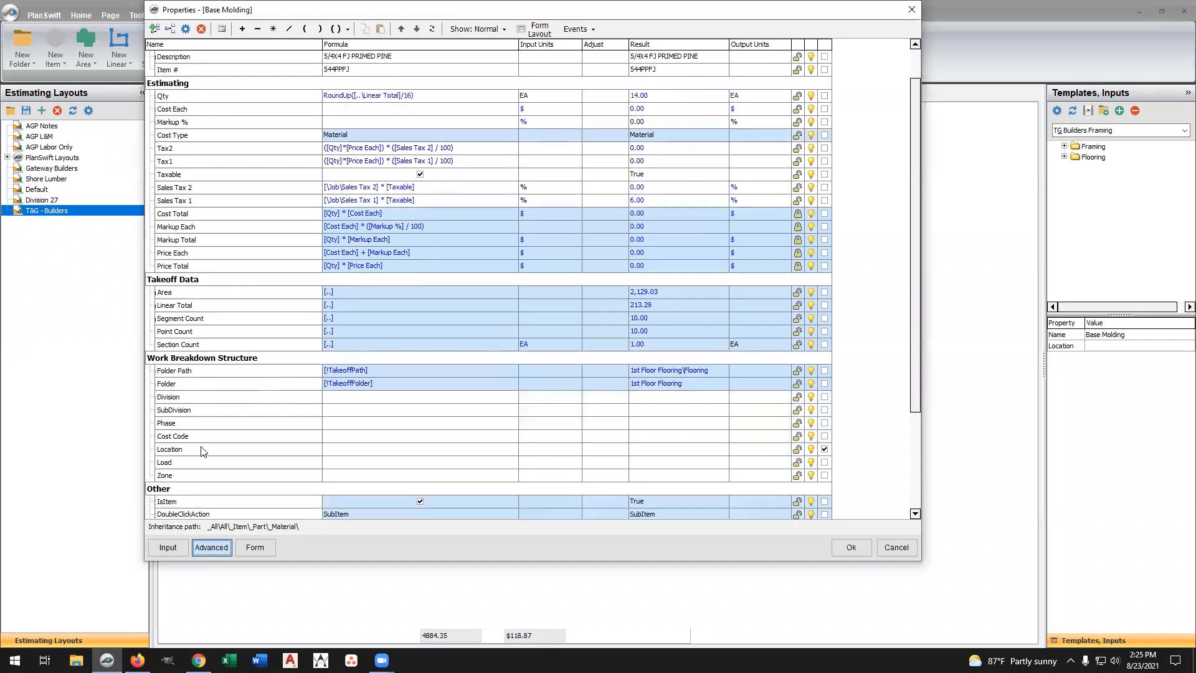
pyautogui.click(346, 437)
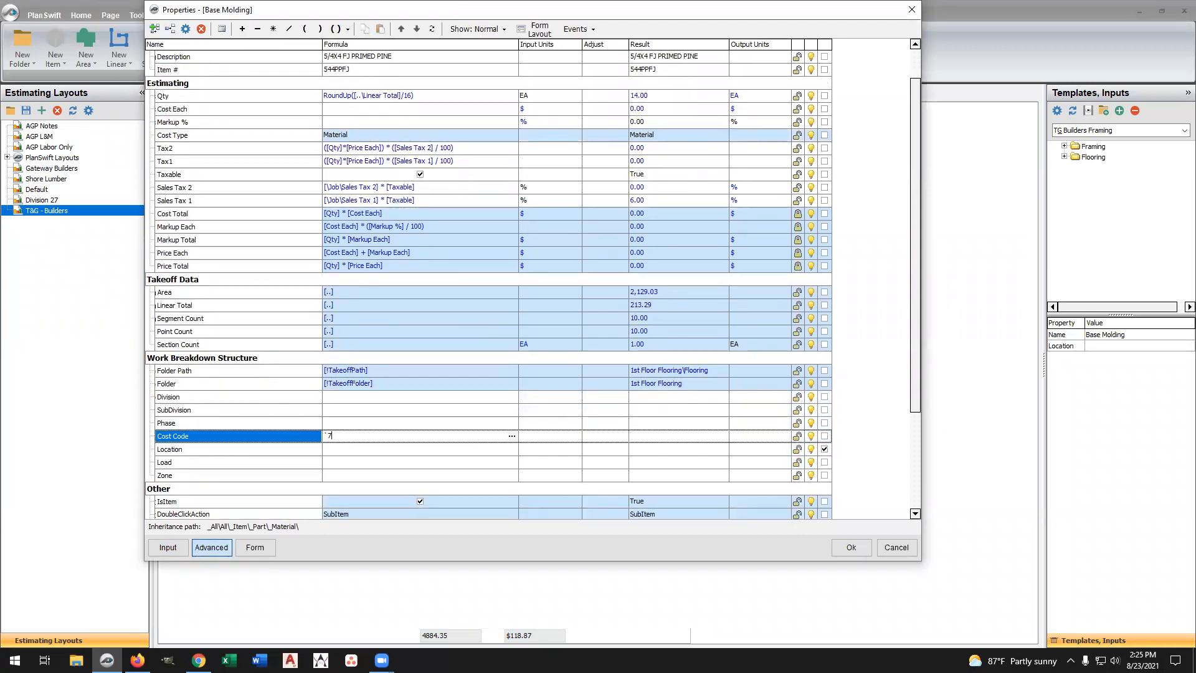
pyautogui.write('`785423')
pyautogui.click(851, 547)
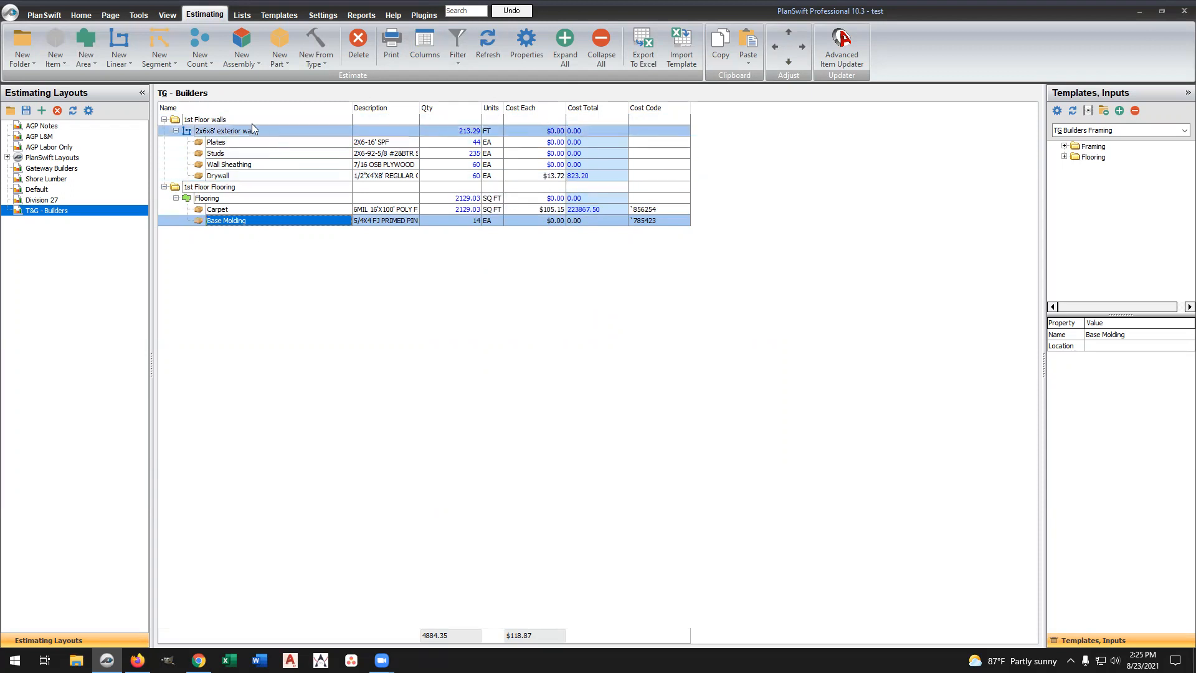
# Start a new count takeoff on the F2 plan, name it "Window" and clear its folder assignment
pyautogui.click(82, 14)
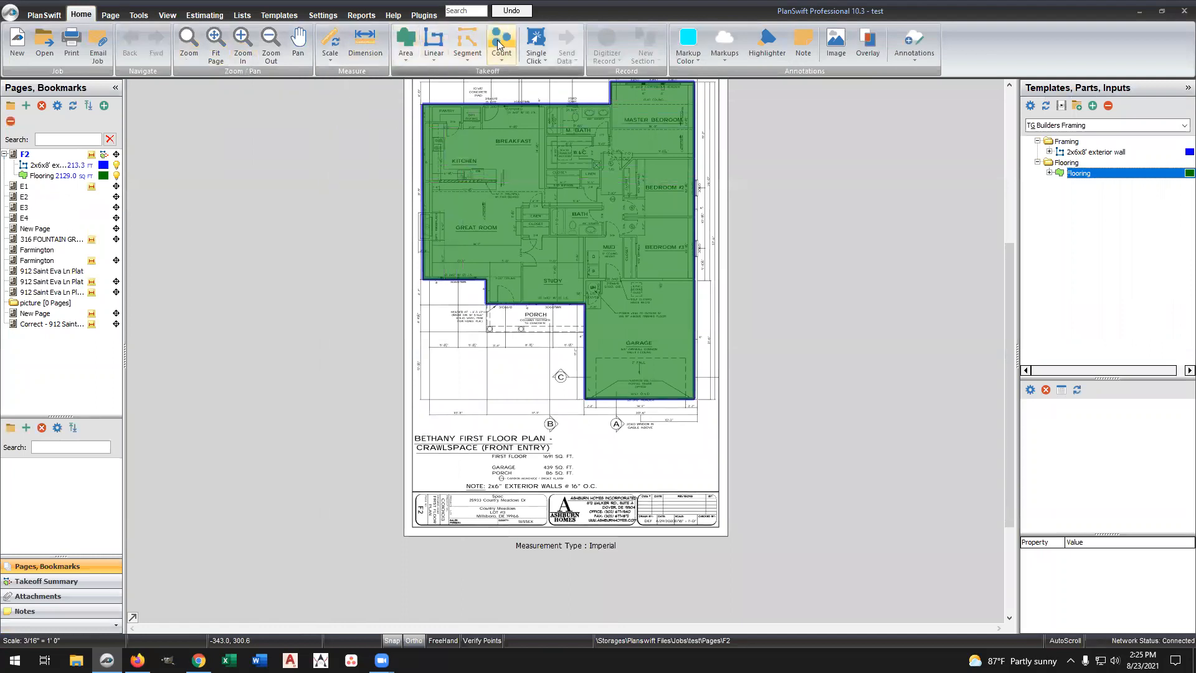
pyautogui.click(502, 60)
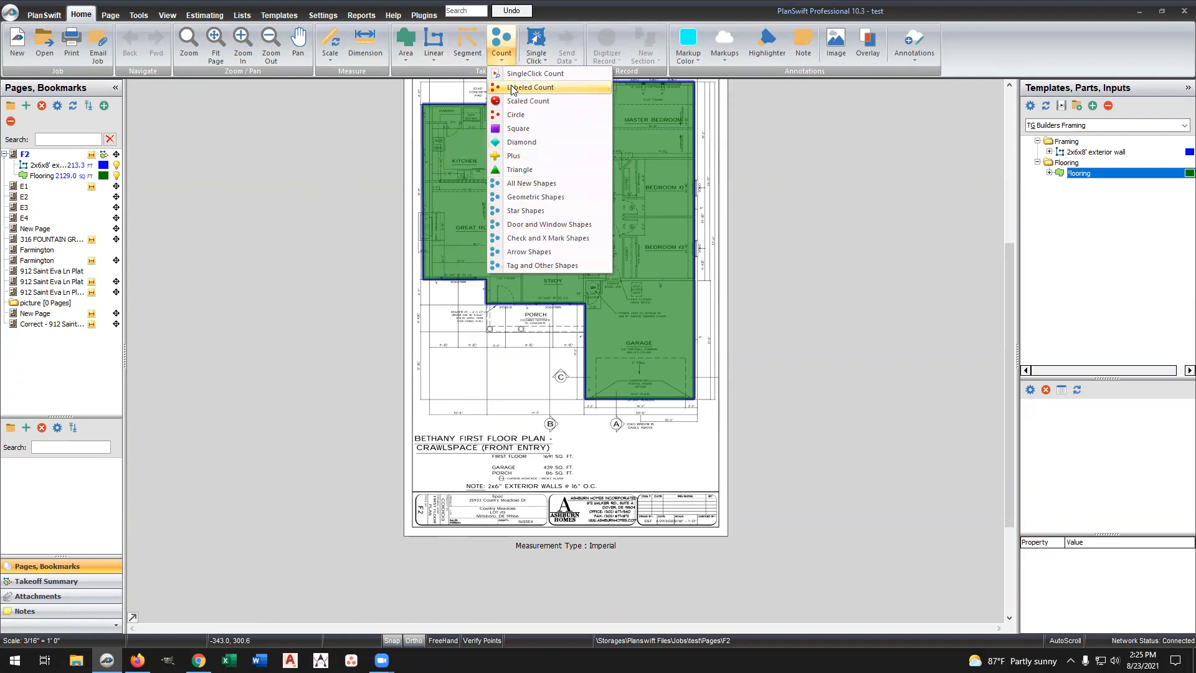
pyautogui.click(505, 40)
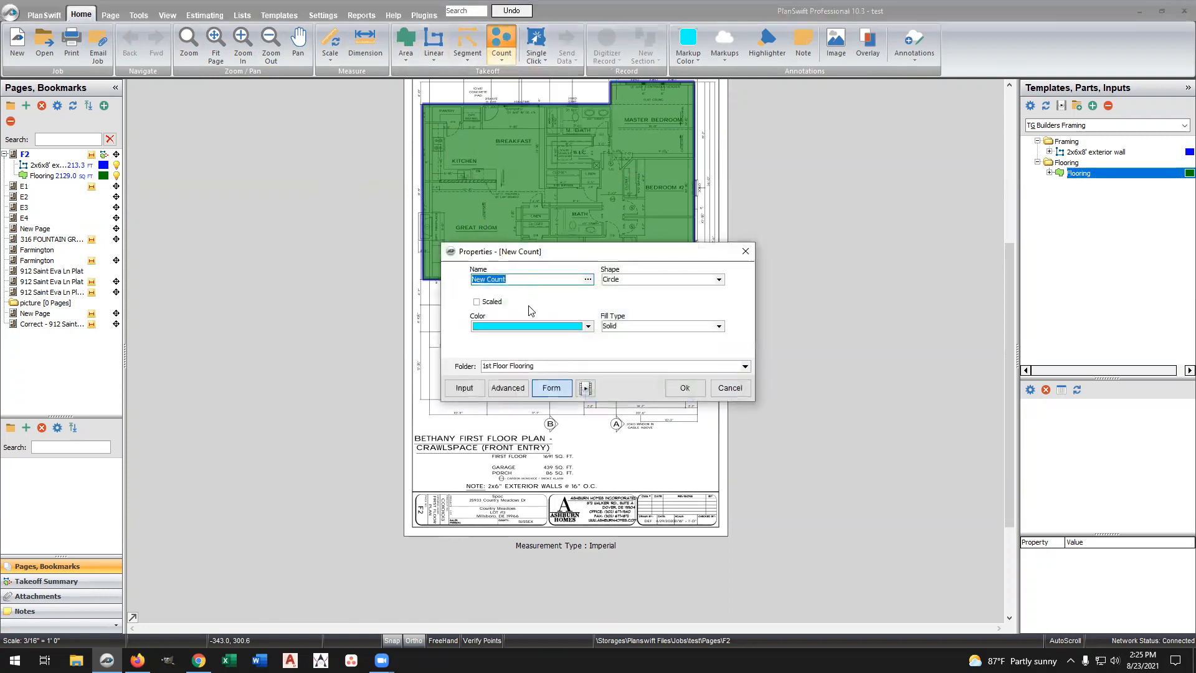
pyautogui.write('Window')
pyautogui.click(589, 366)
pyautogui.click(574, 365)
pyautogui.press('BackSpace')
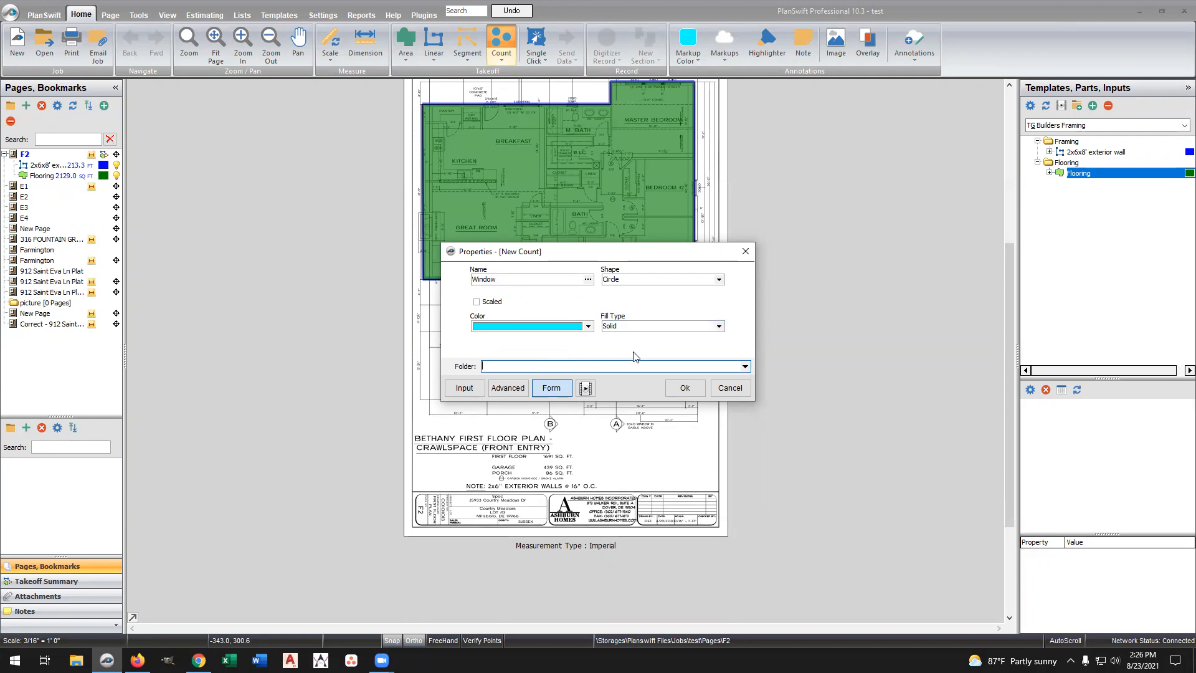
# Set the Window count's shape to Triangle and its color to red, and accept the properties
pyautogui.click(719, 279)
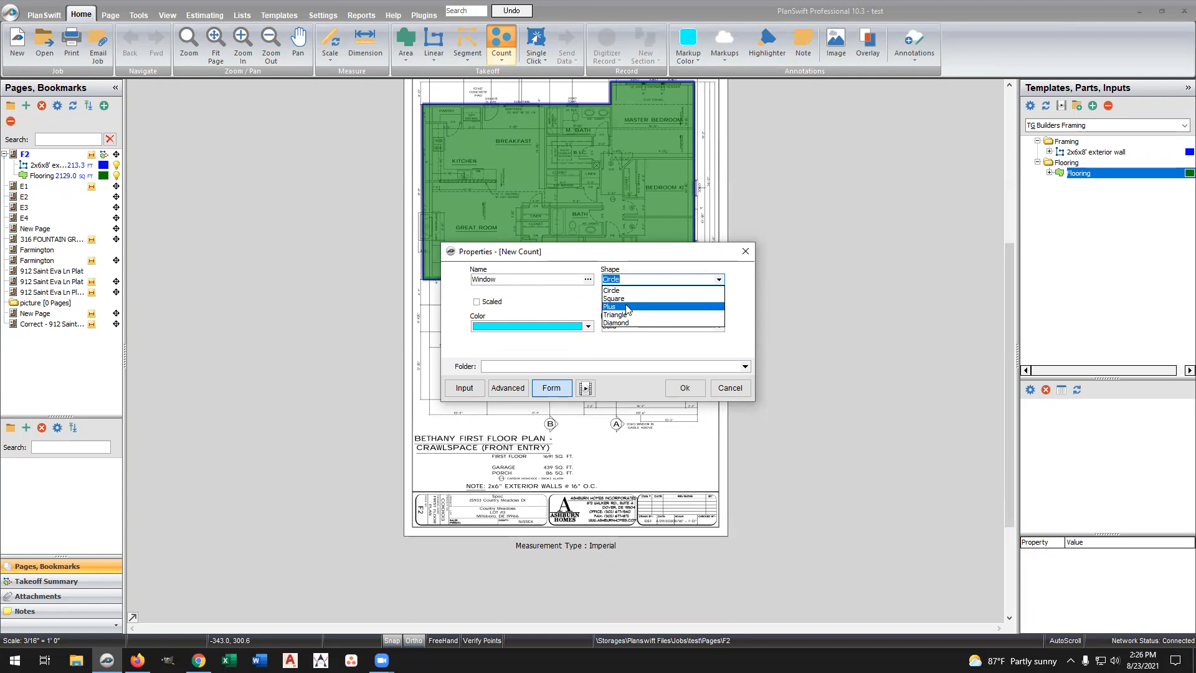
pyautogui.click(631, 314)
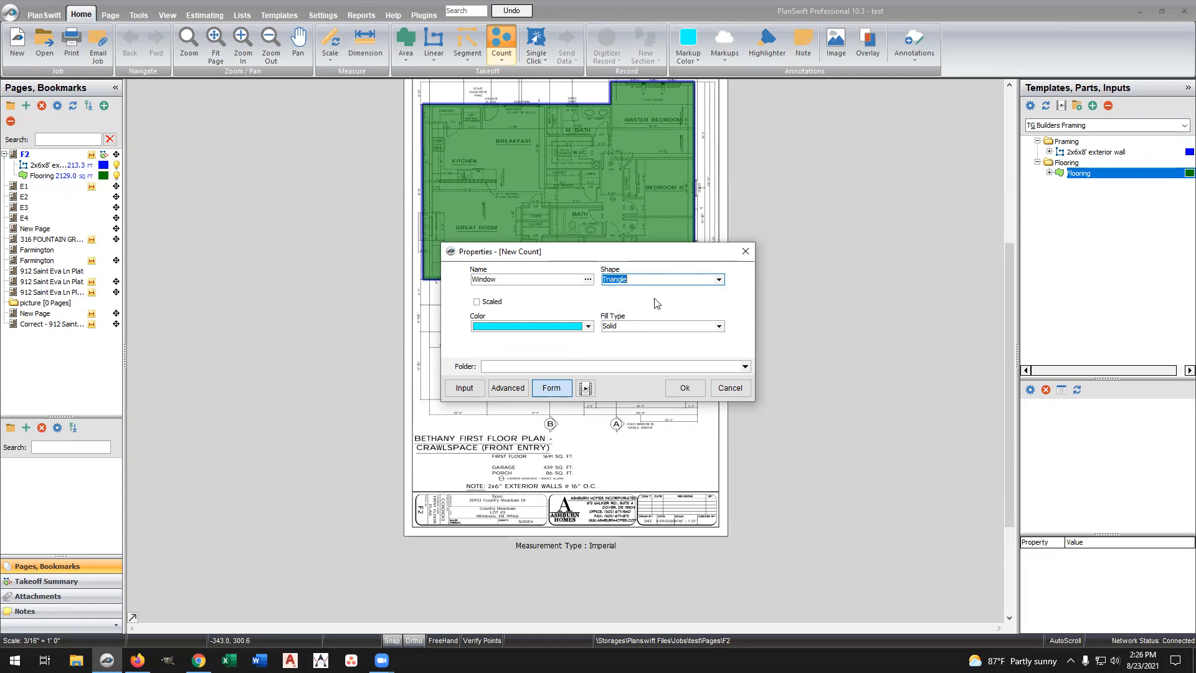
pyautogui.click(588, 326)
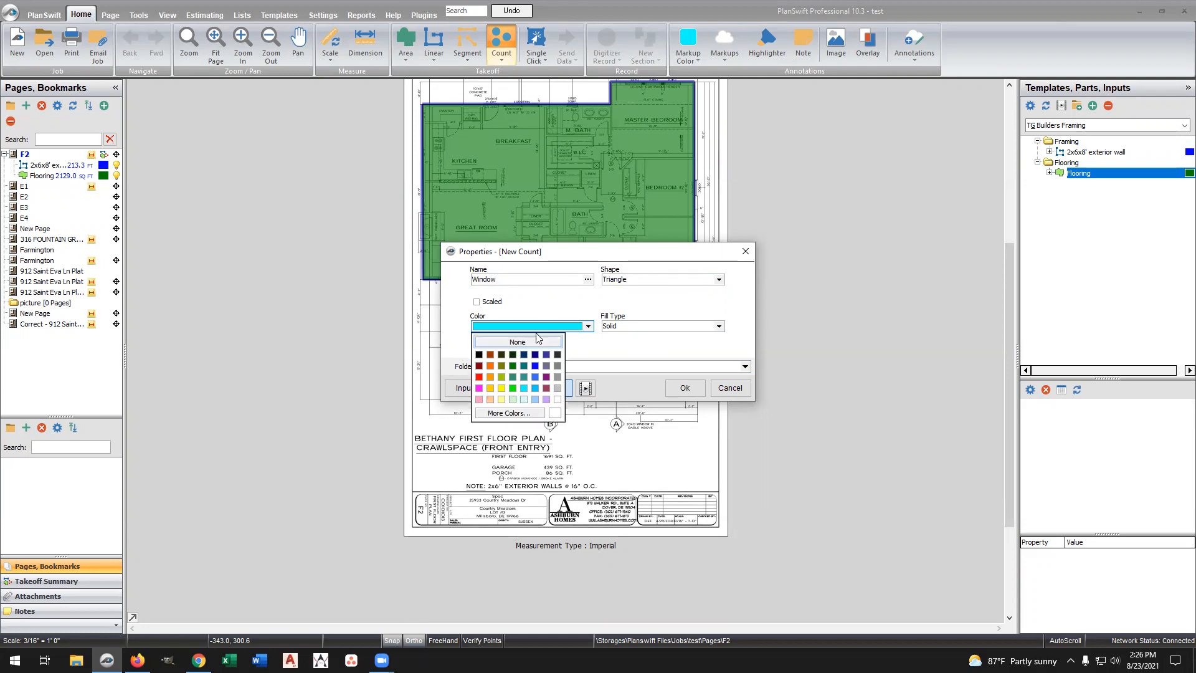
pyautogui.click(479, 377)
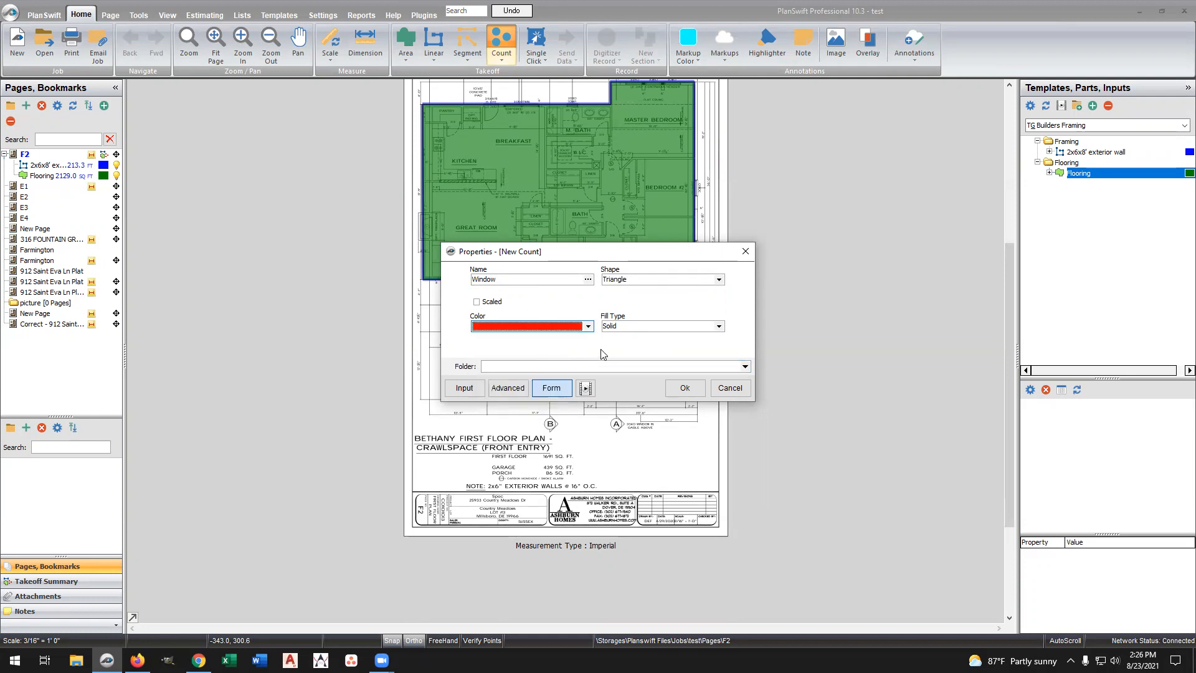
pyautogui.click(688, 390)
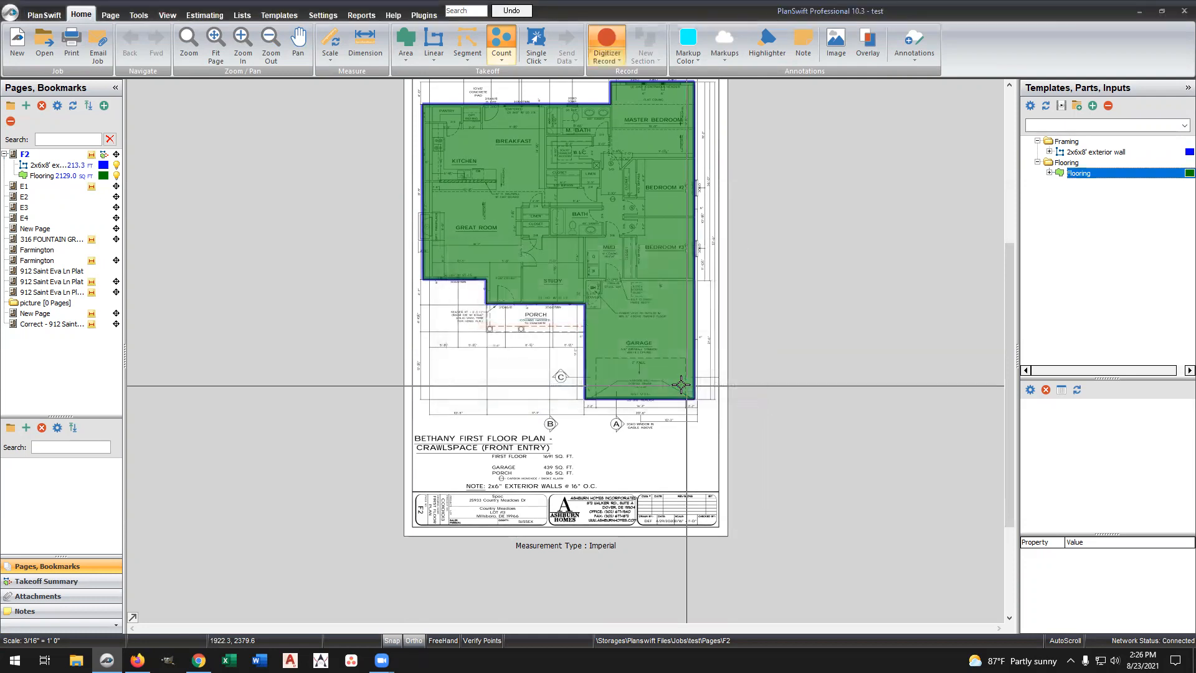
# Place one Window count marker on the exterior wall above the porch and finish recording
pyautogui.click(508, 304)
pyautogui.rightClick(535, 344)
pyautogui.click(563, 372)
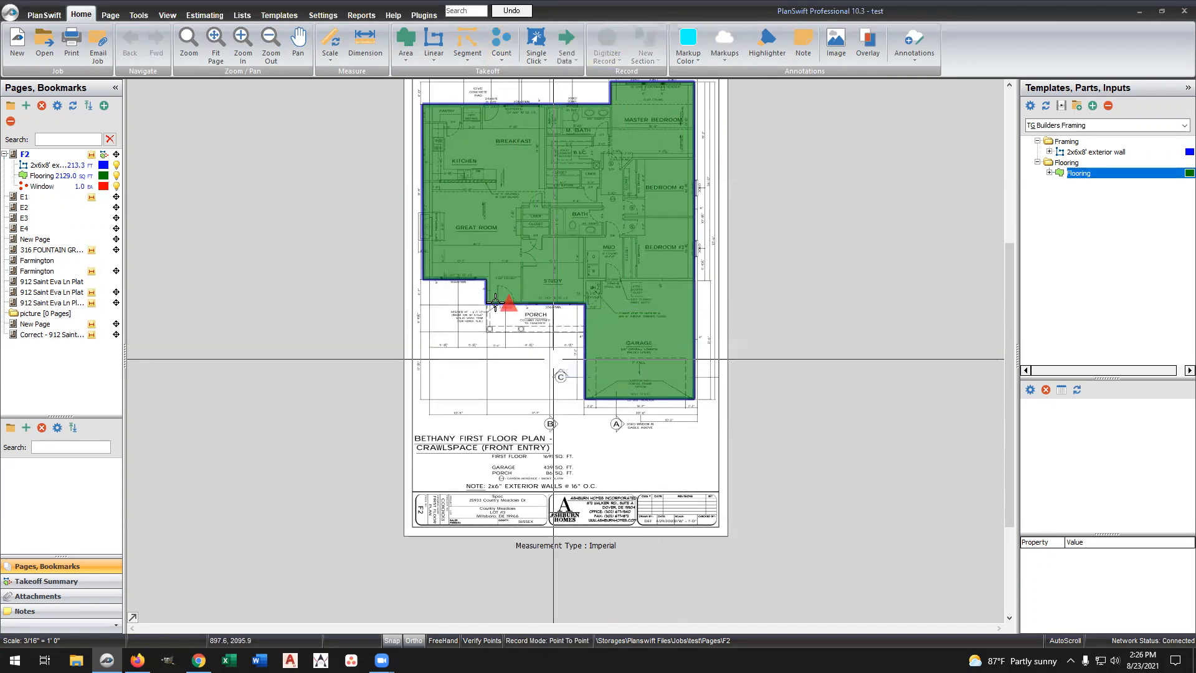
# Add a material part named "Window Product" to the estimate and nest it under the Window item
pyautogui.click(204, 15)
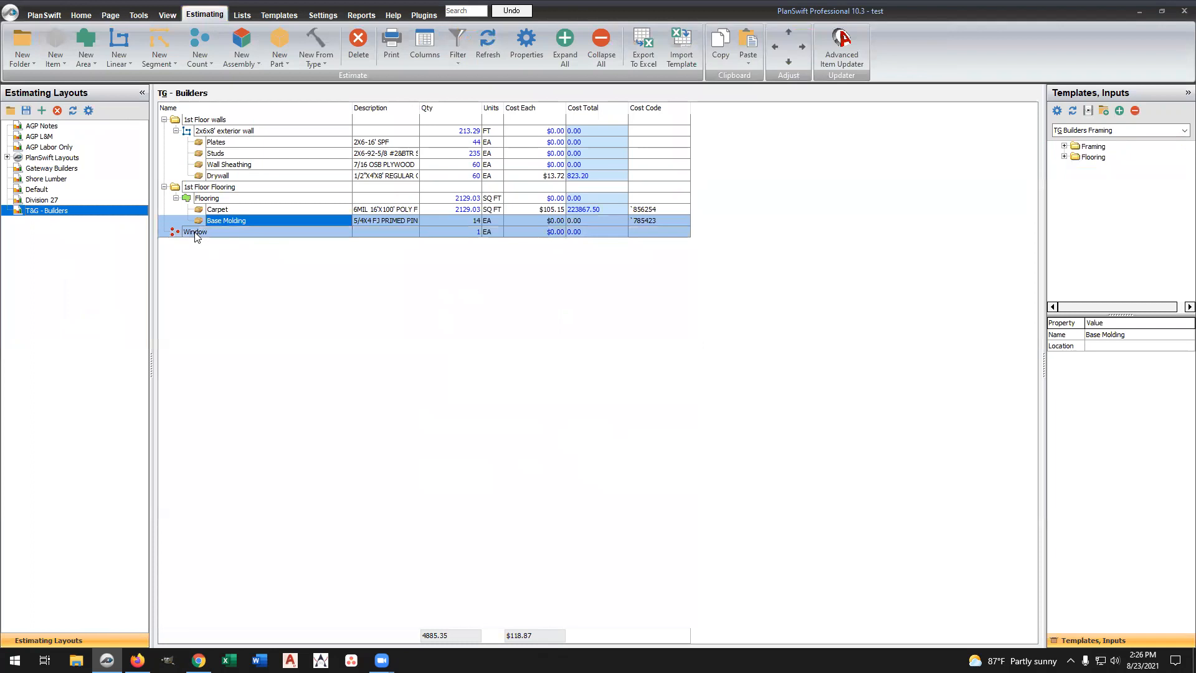
pyautogui.click(212, 232)
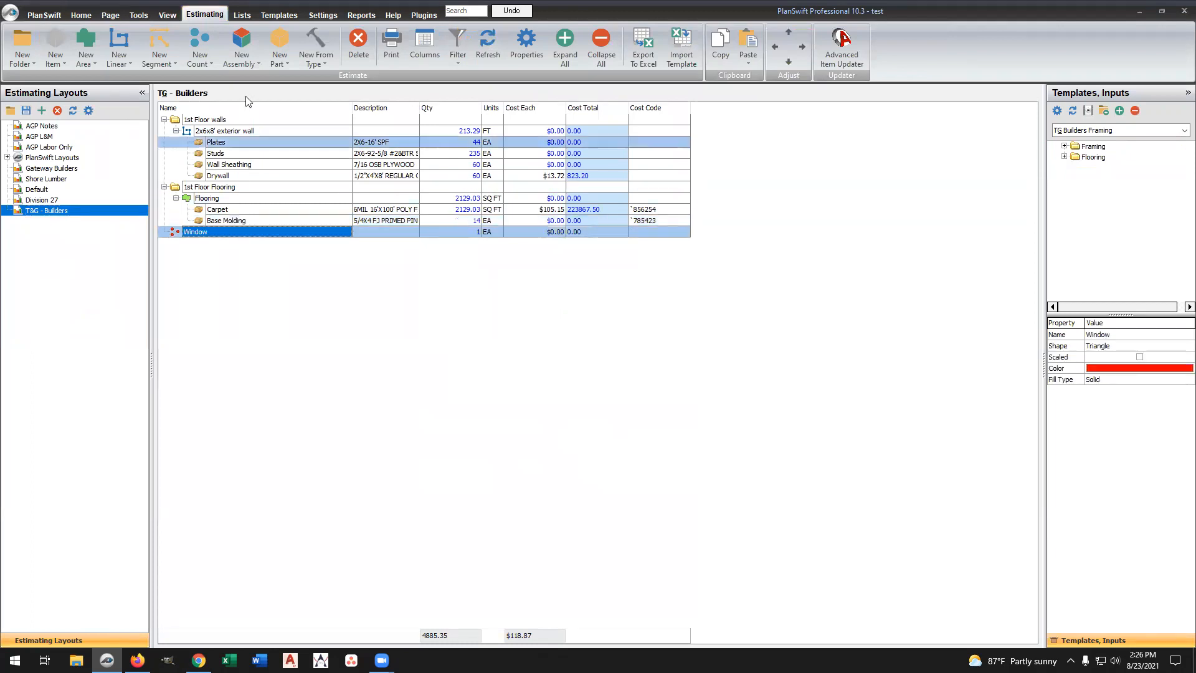
pyautogui.click(287, 65)
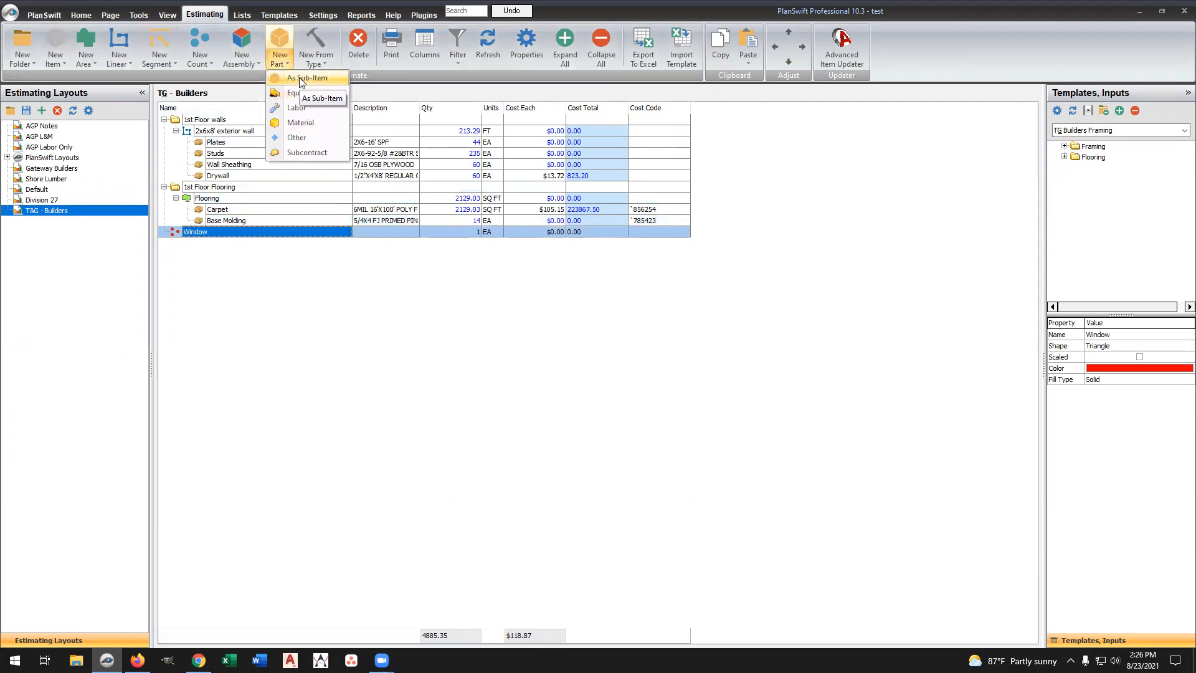
pyautogui.click(301, 123)
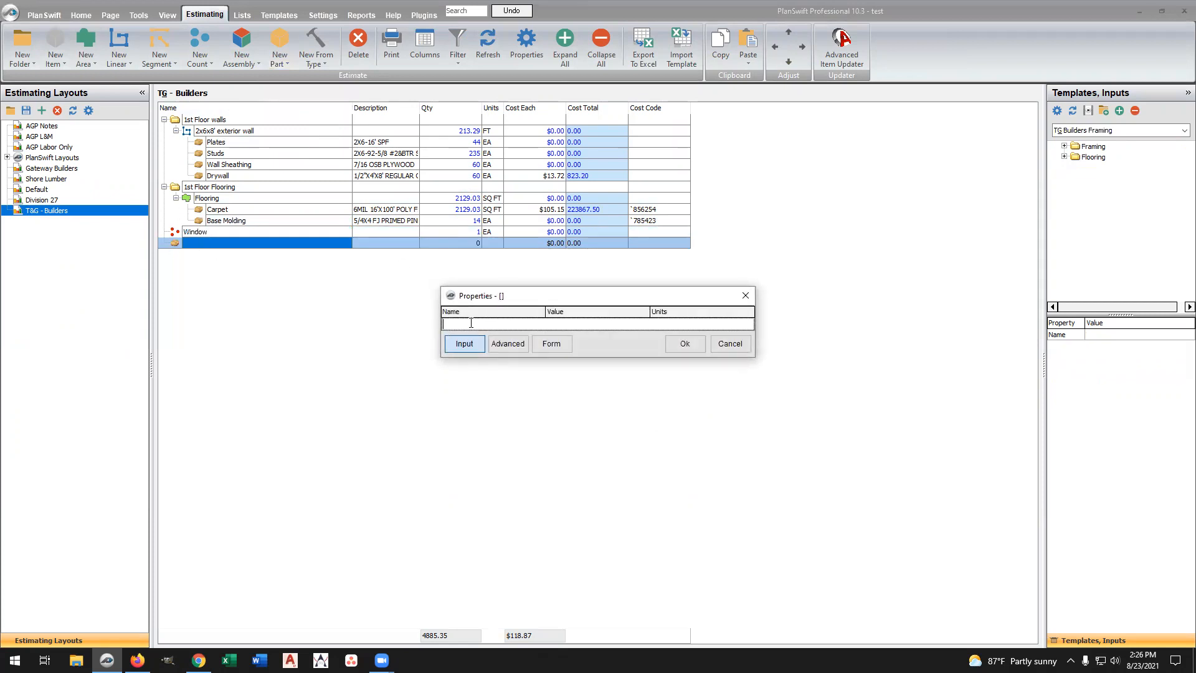
pyautogui.write('prod')
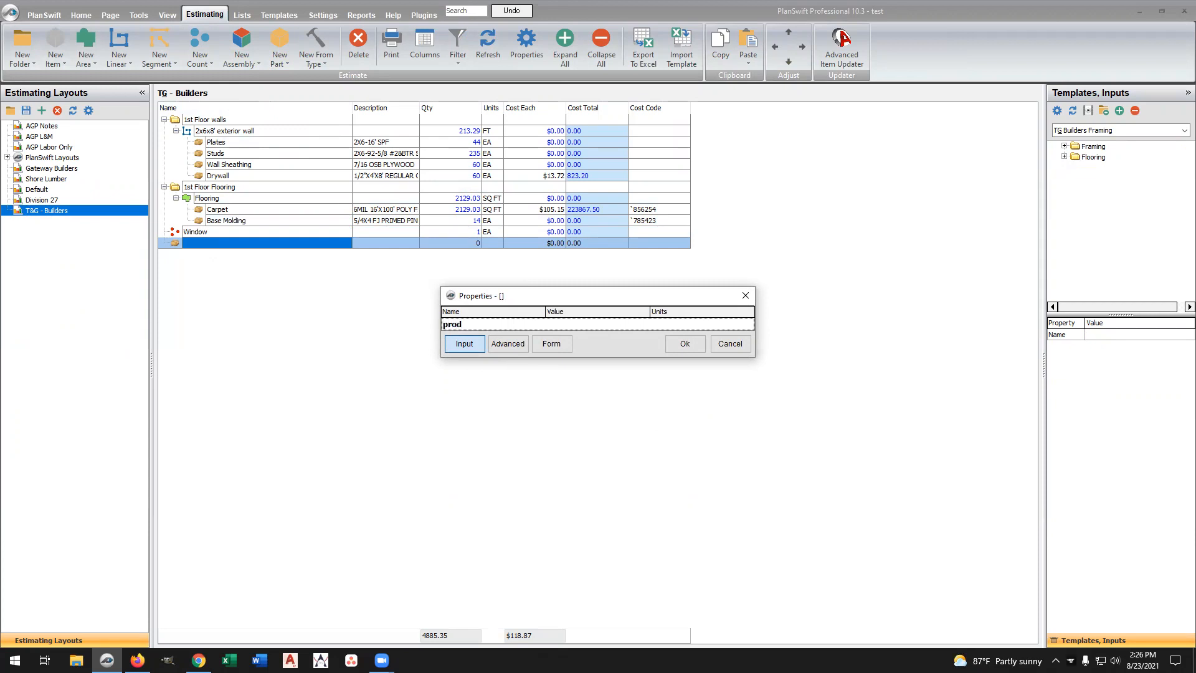
pyautogui.write('Window P')
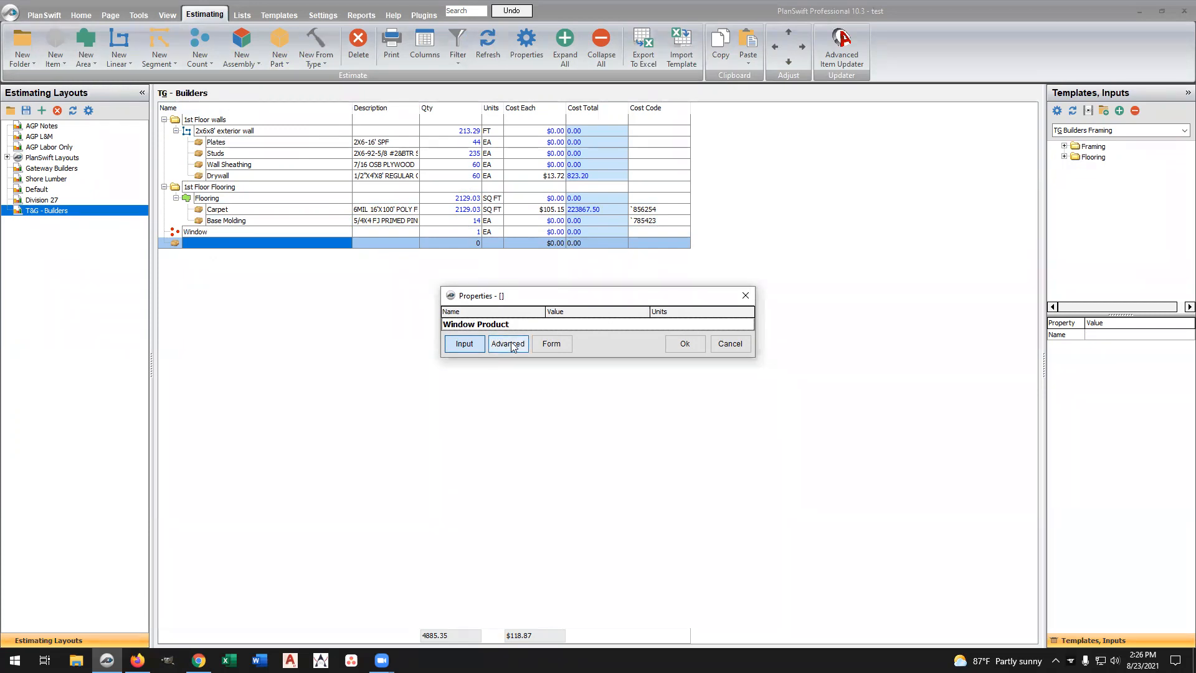
pyautogui.click(671, 345)
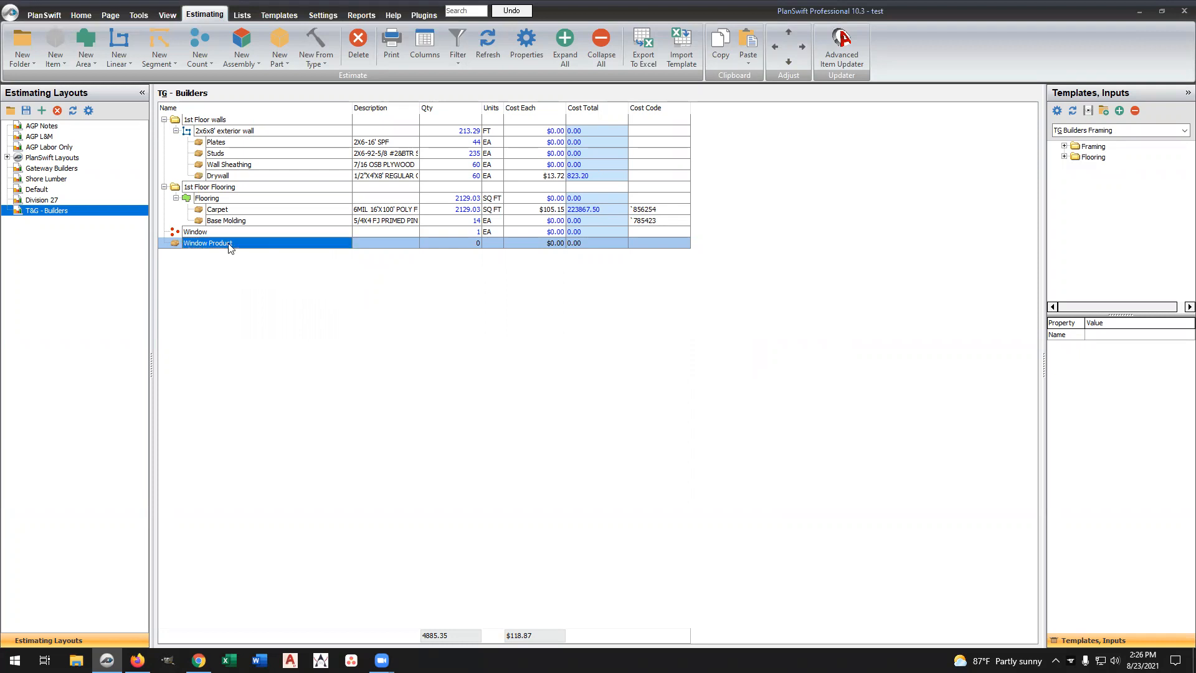
pyautogui.click(803, 47)
pyautogui.click(200, 231)
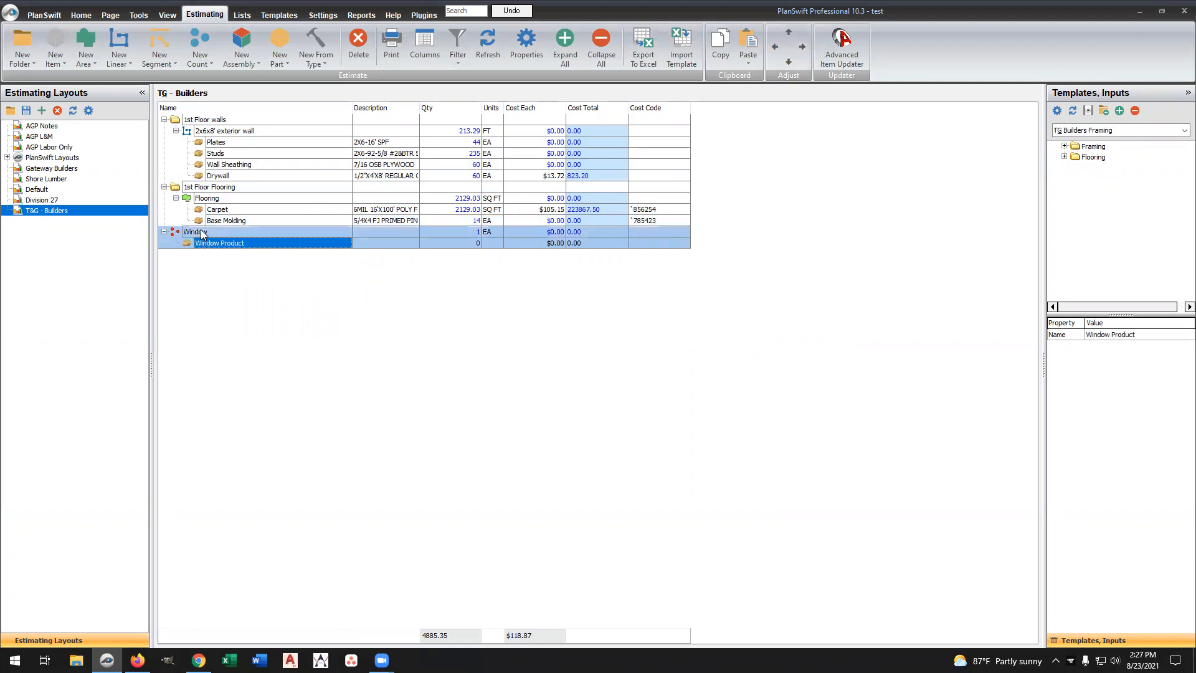
pyautogui.click(224, 243)
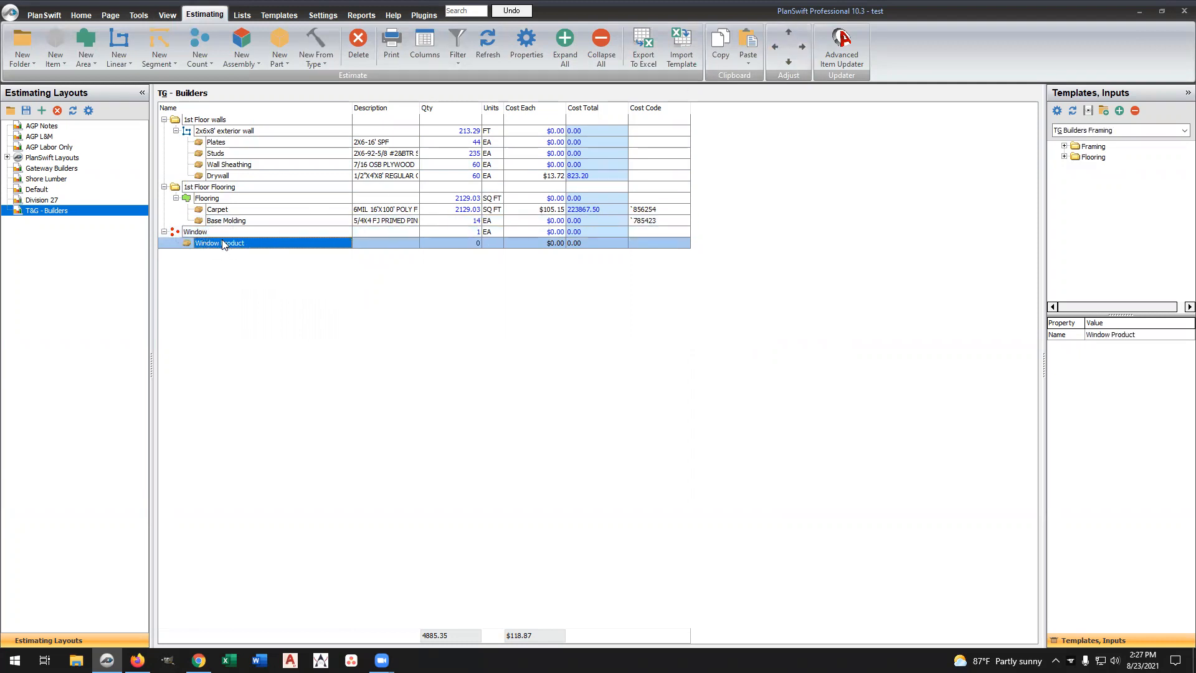
pyautogui.click(210, 235)
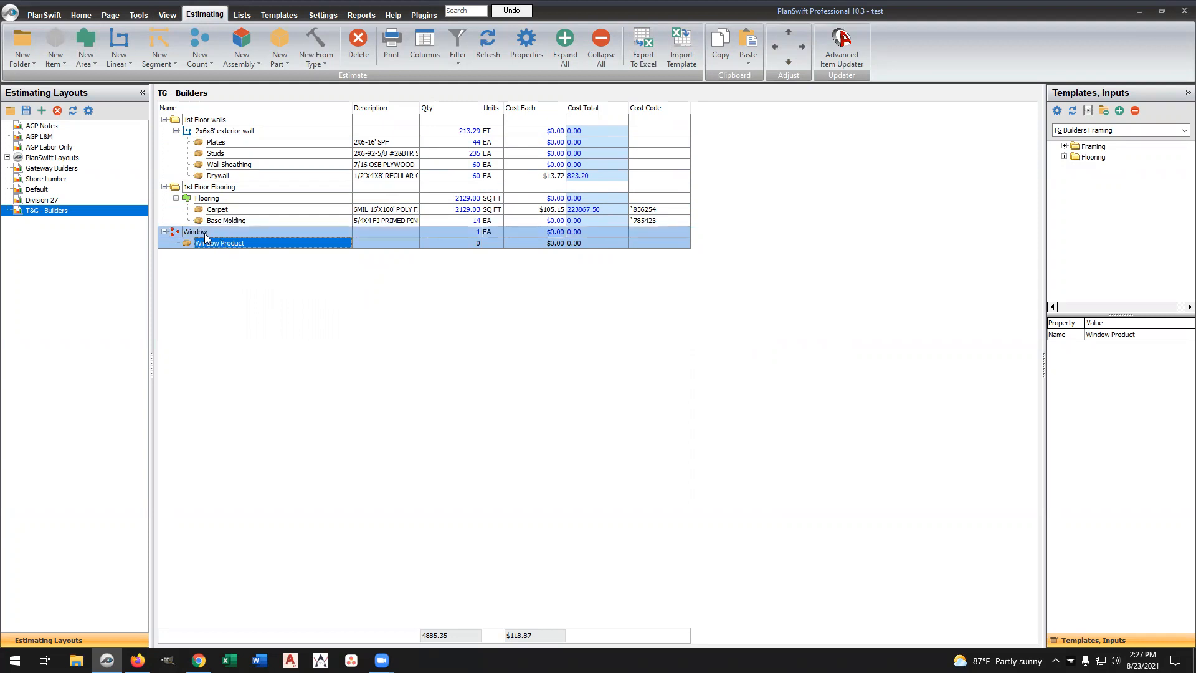
pyautogui.click(215, 243)
pyautogui.click(223, 235)
pyautogui.click(232, 243)
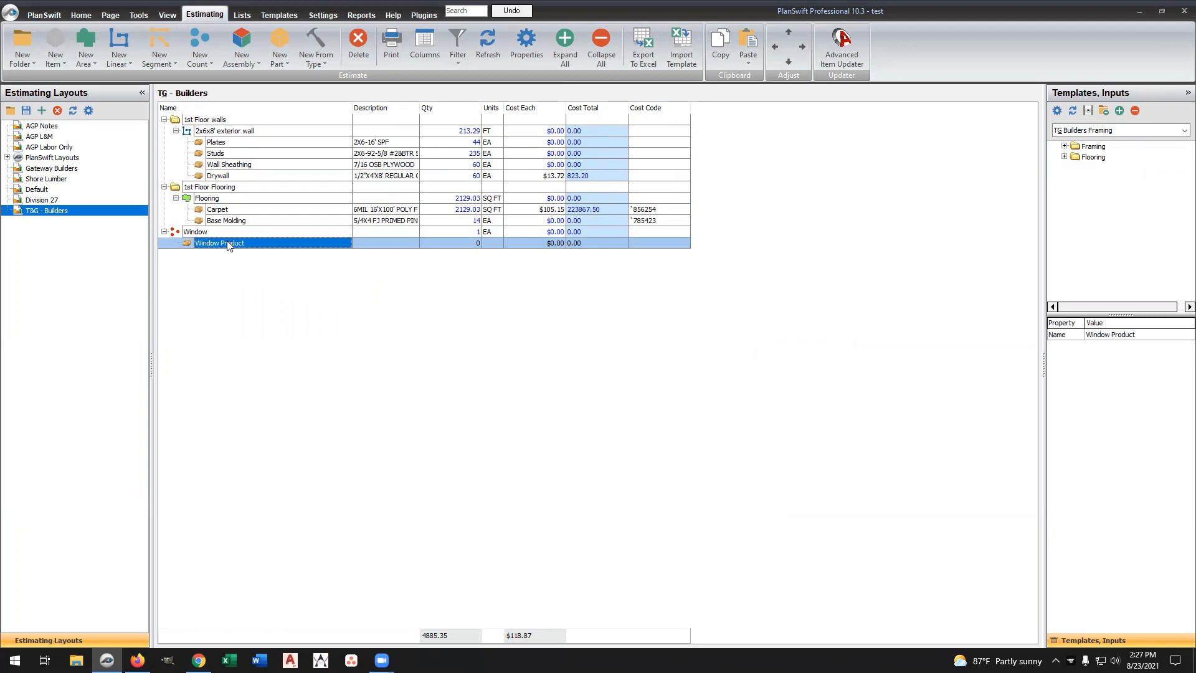
pyautogui.click(226, 234)
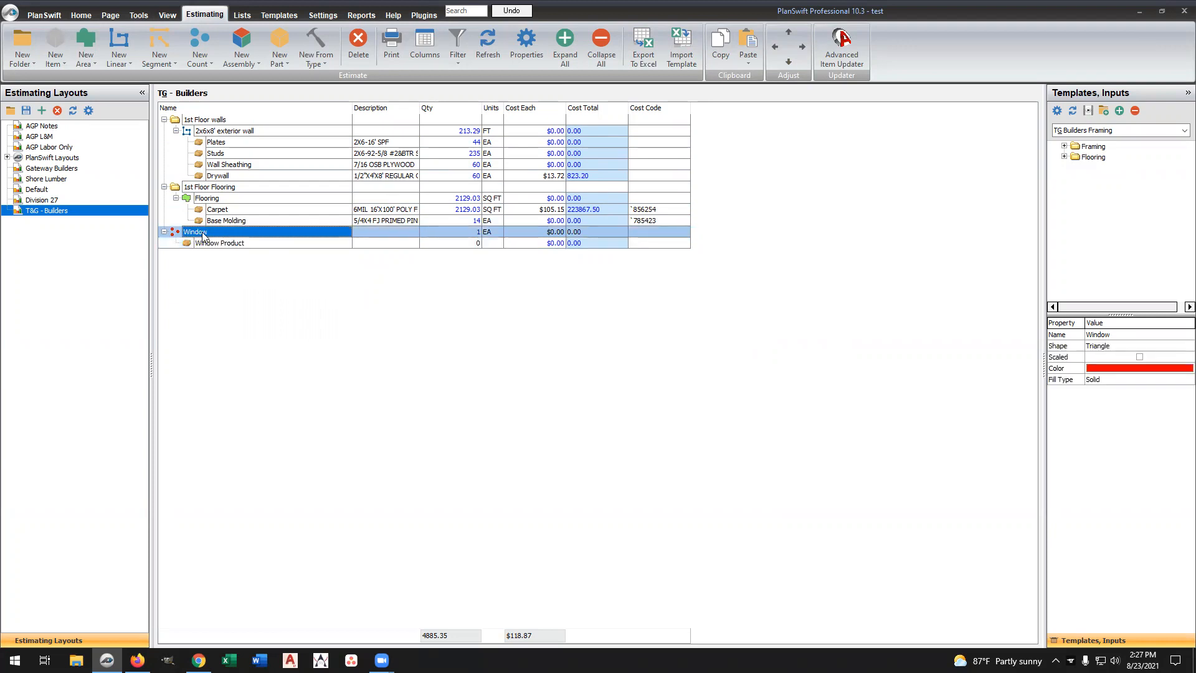
# Examine the list types offered for the Description property in the Window count's advanced properties, and close without changes
pyautogui.doubleClick(225, 236)
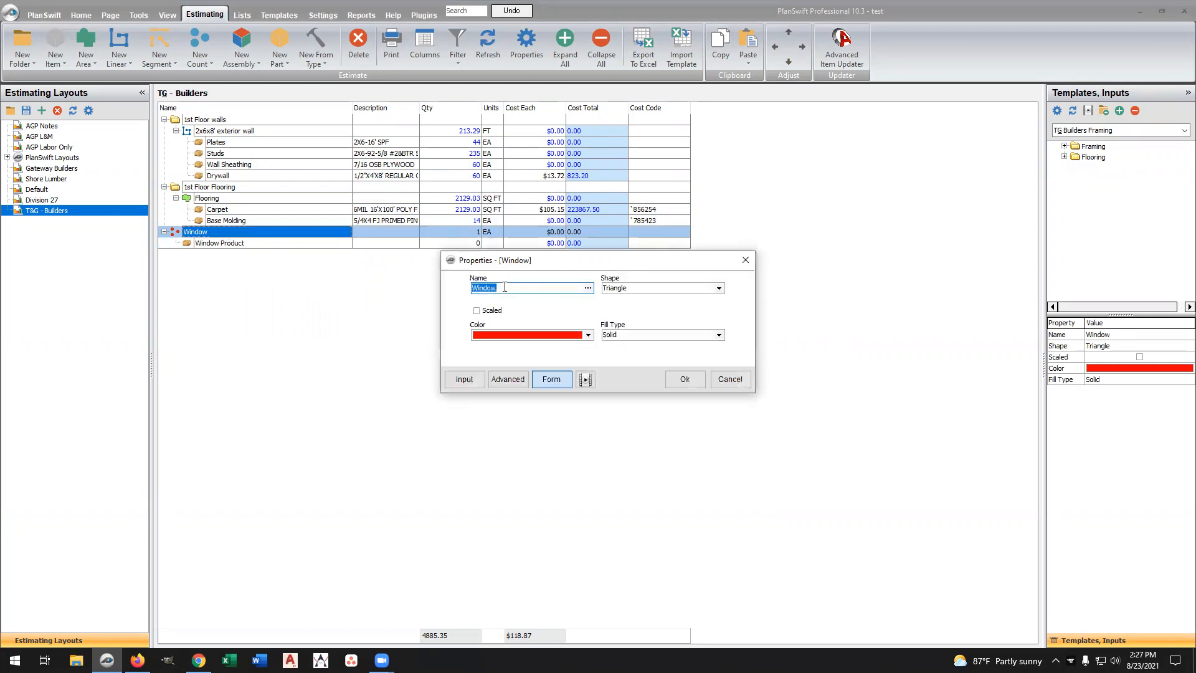
pyautogui.click(514, 381)
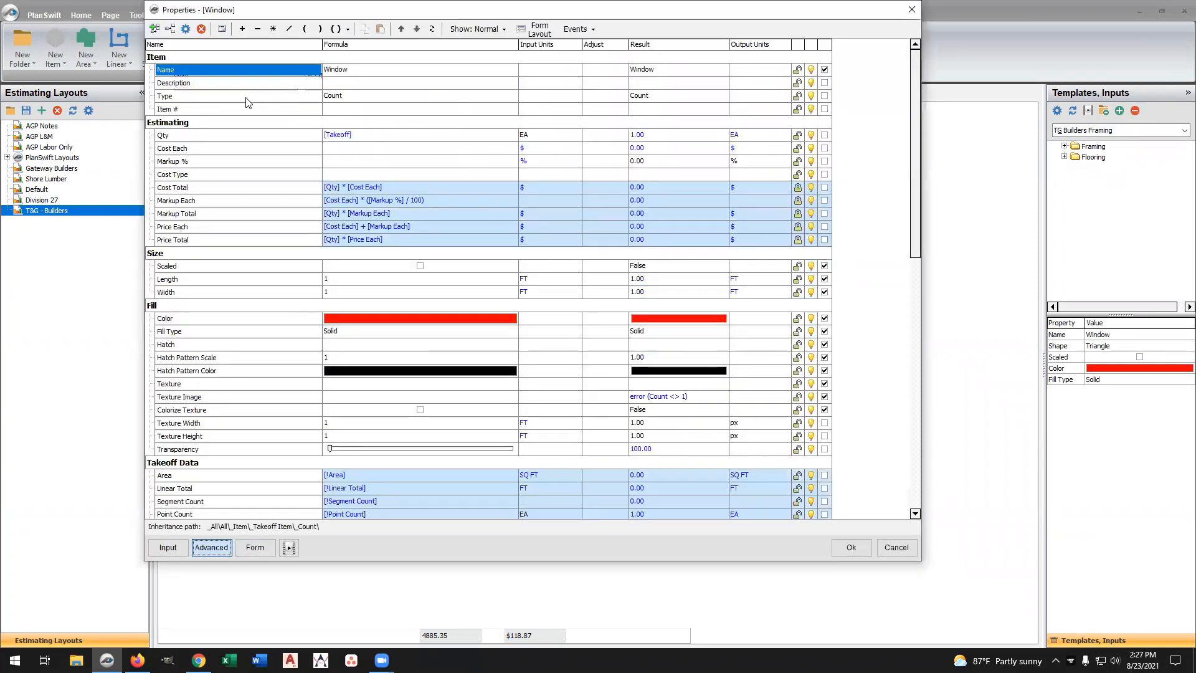
pyautogui.click(316, 85)
pyautogui.doubleClick(317, 84)
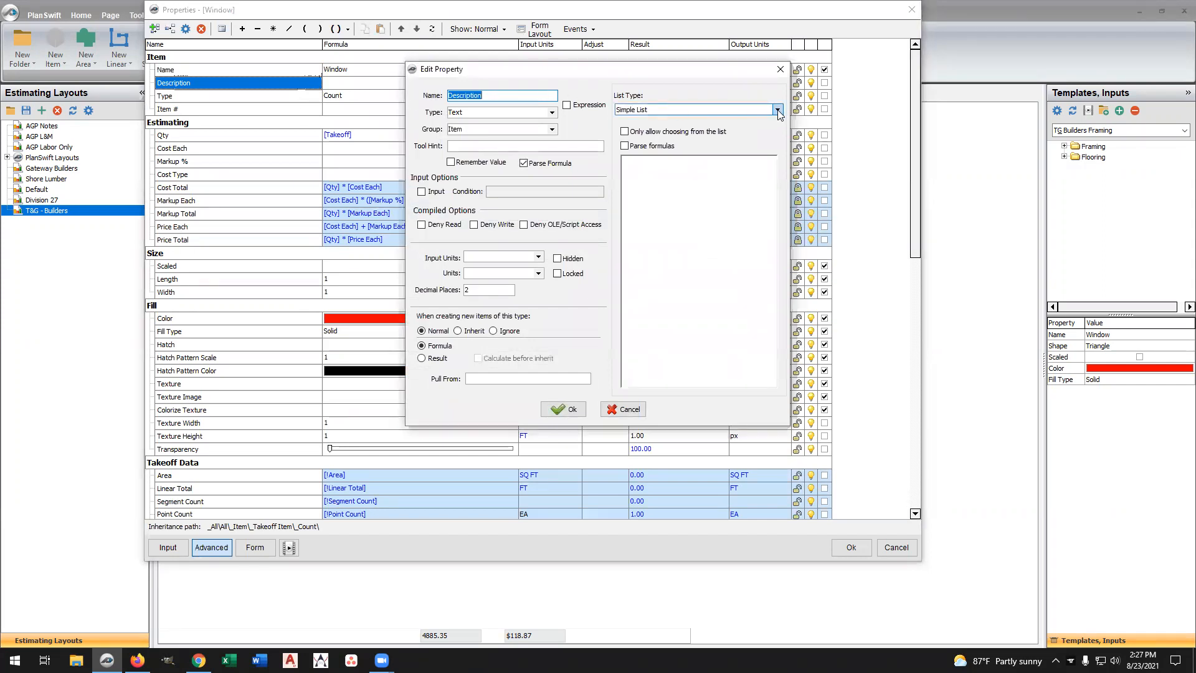
pyautogui.click(777, 110)
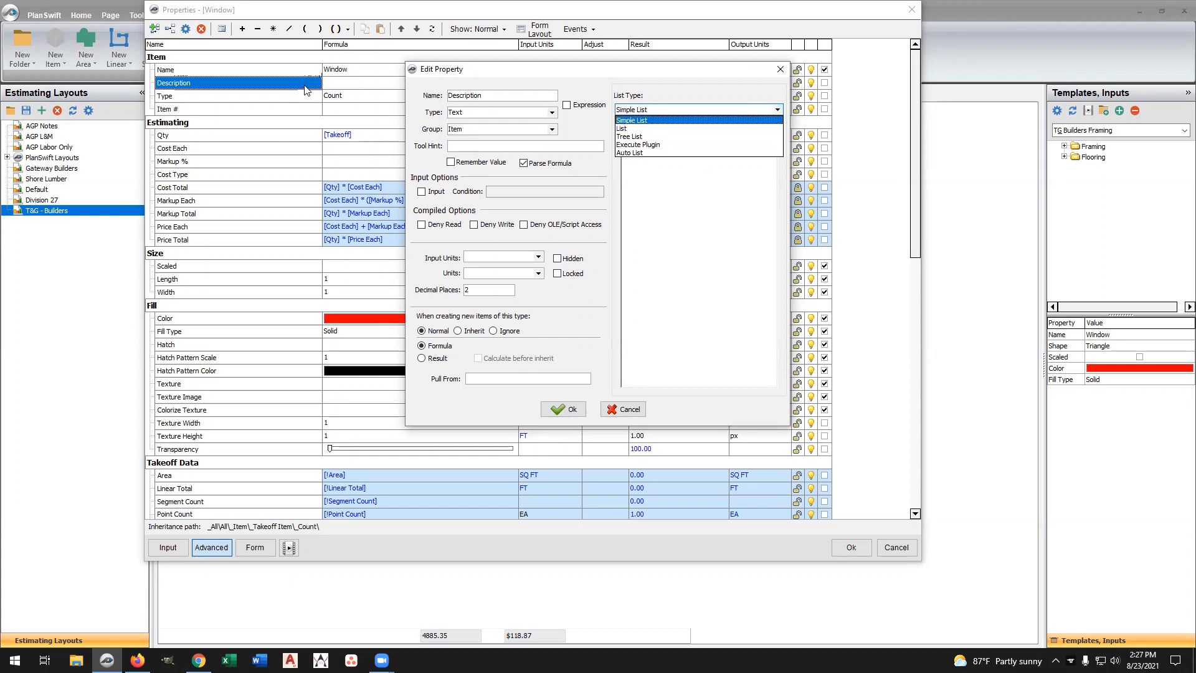
pyautogui.click(779, 70)
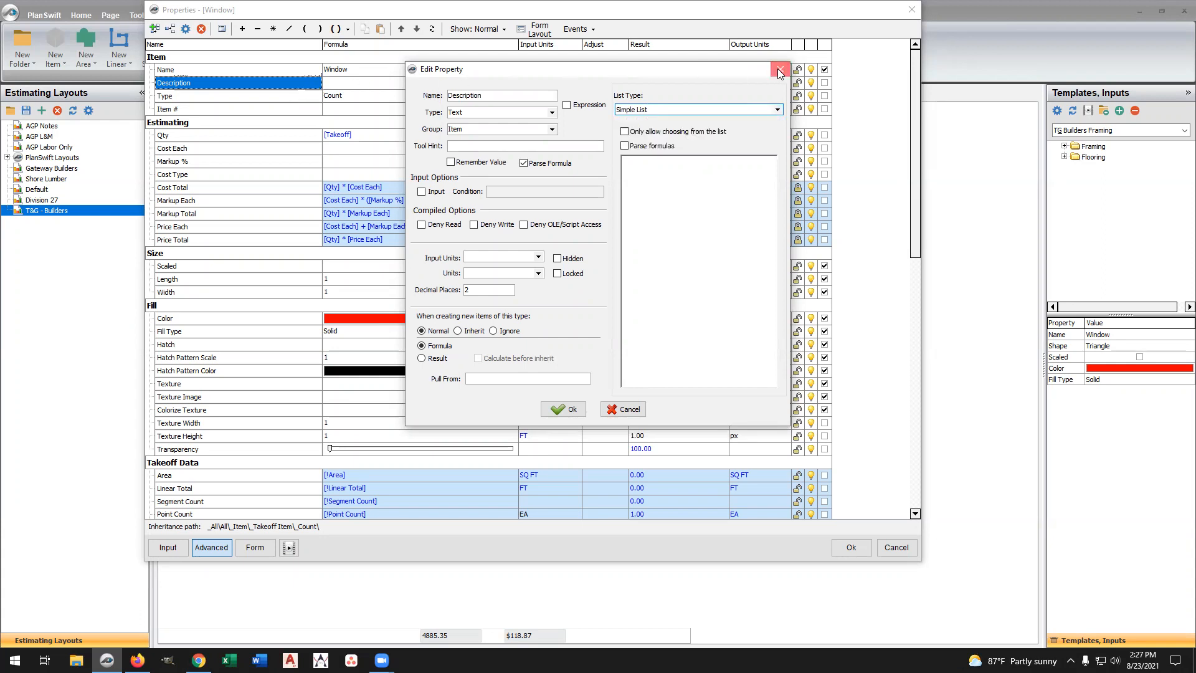
pyautogui.click(780, 69)
pyautogui.click(909, 9)
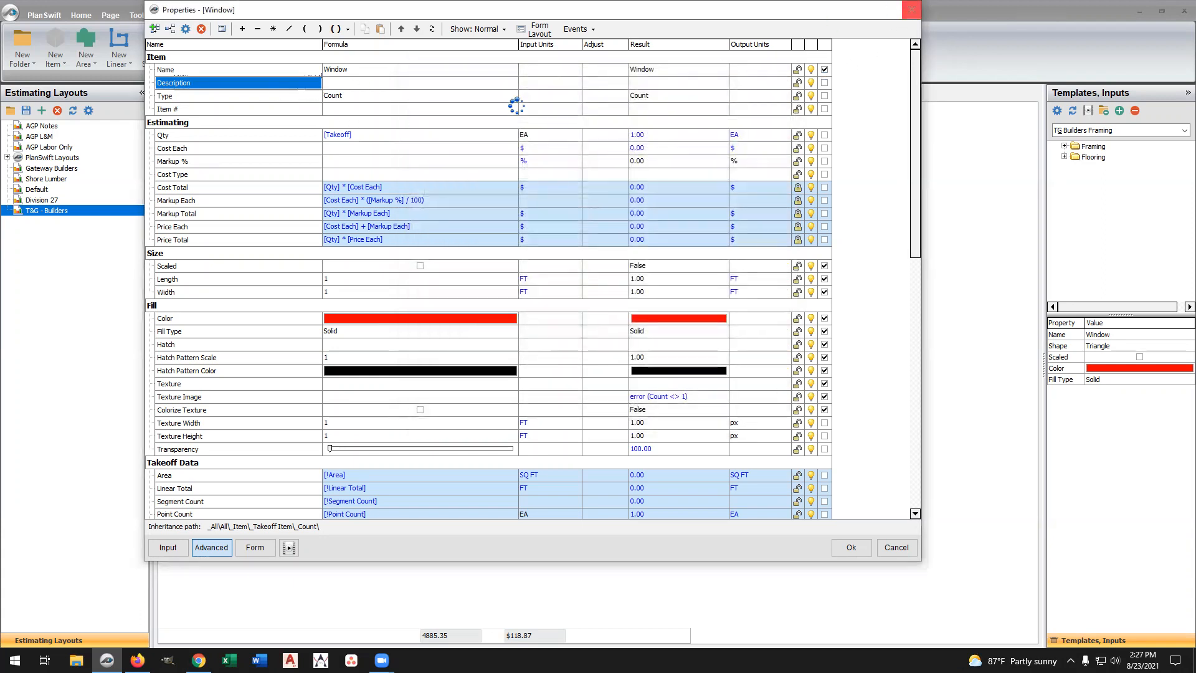
pyautogui.click(213, 245)
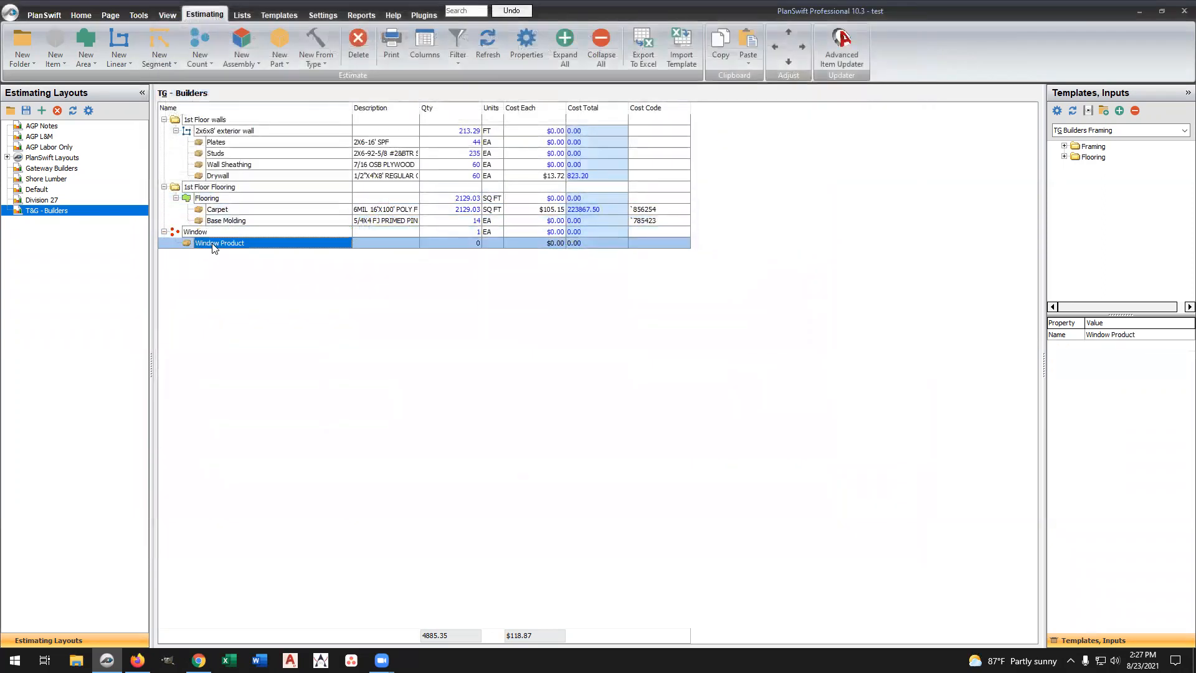
pyautogui.click(218, 234)
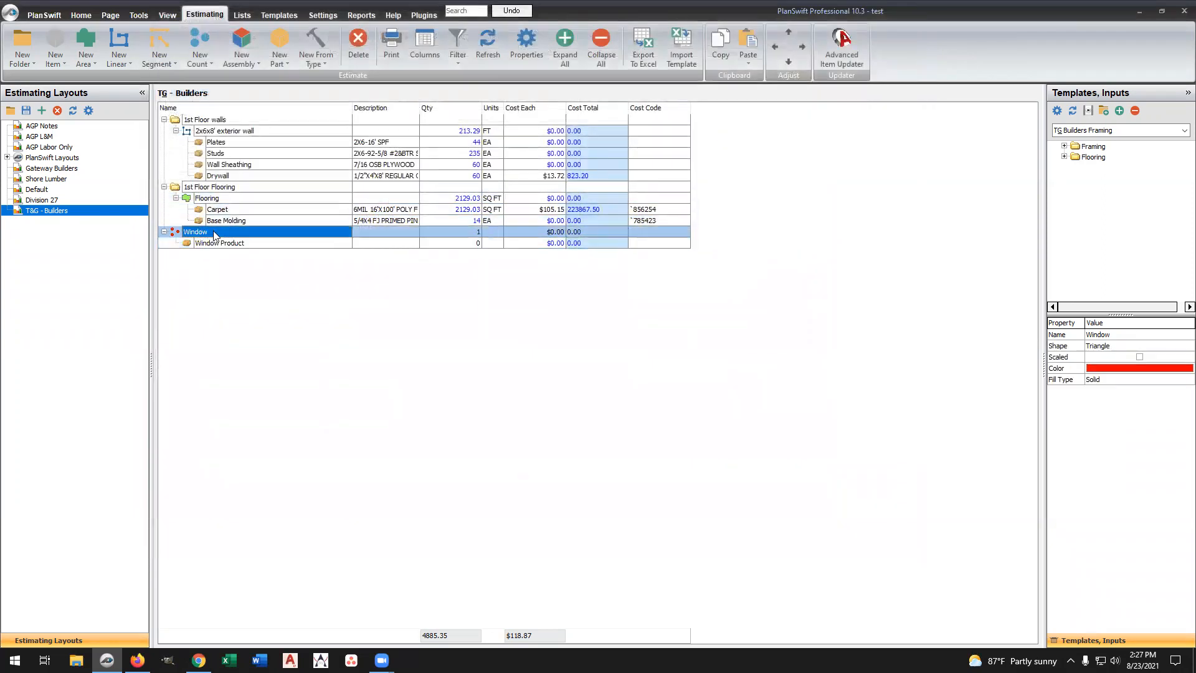
# Set the Window count's Description property to the List type, sourced from the "Vinylkaft windows" table in mass parts list 11
pyautogui.doubleClick(254, 237)
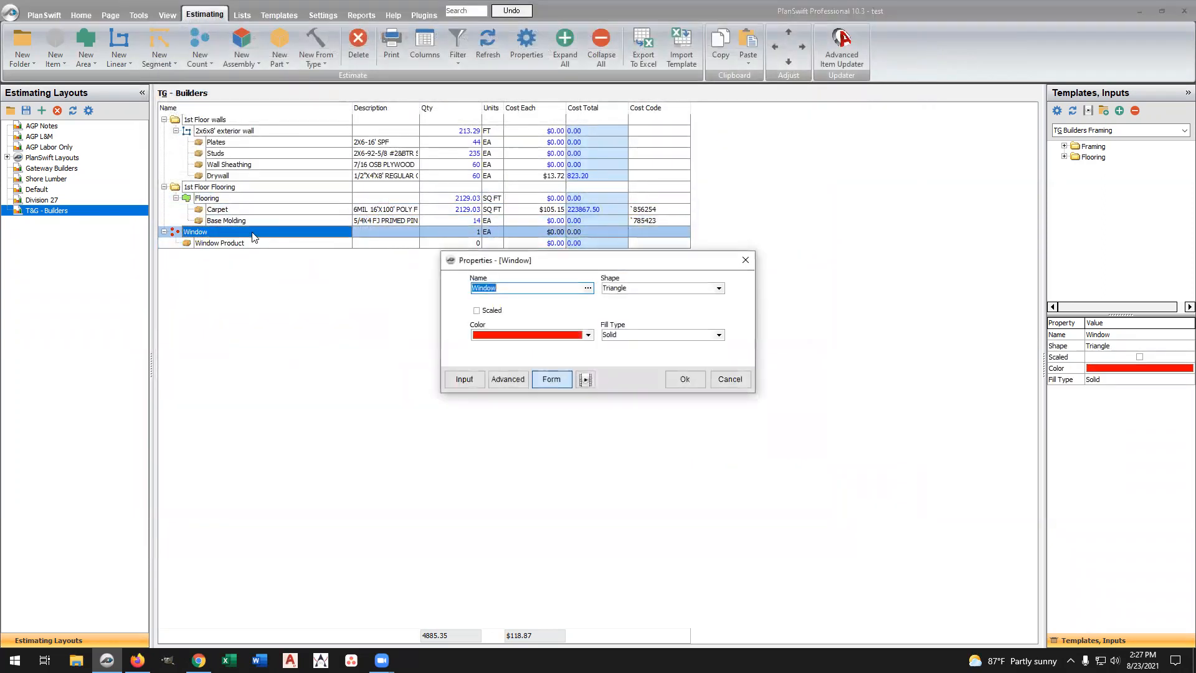
pyautogui.click(513, 378)
pyautogui.click(312, 86)
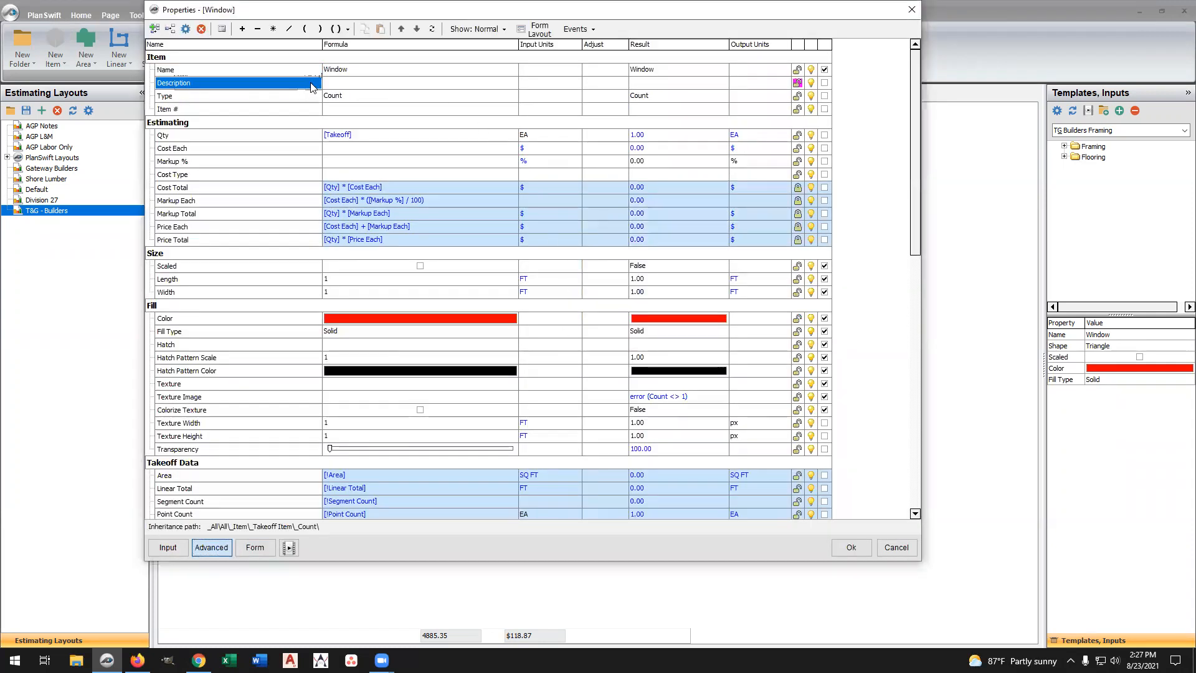
pyautogui.doubleClick(312, 86)
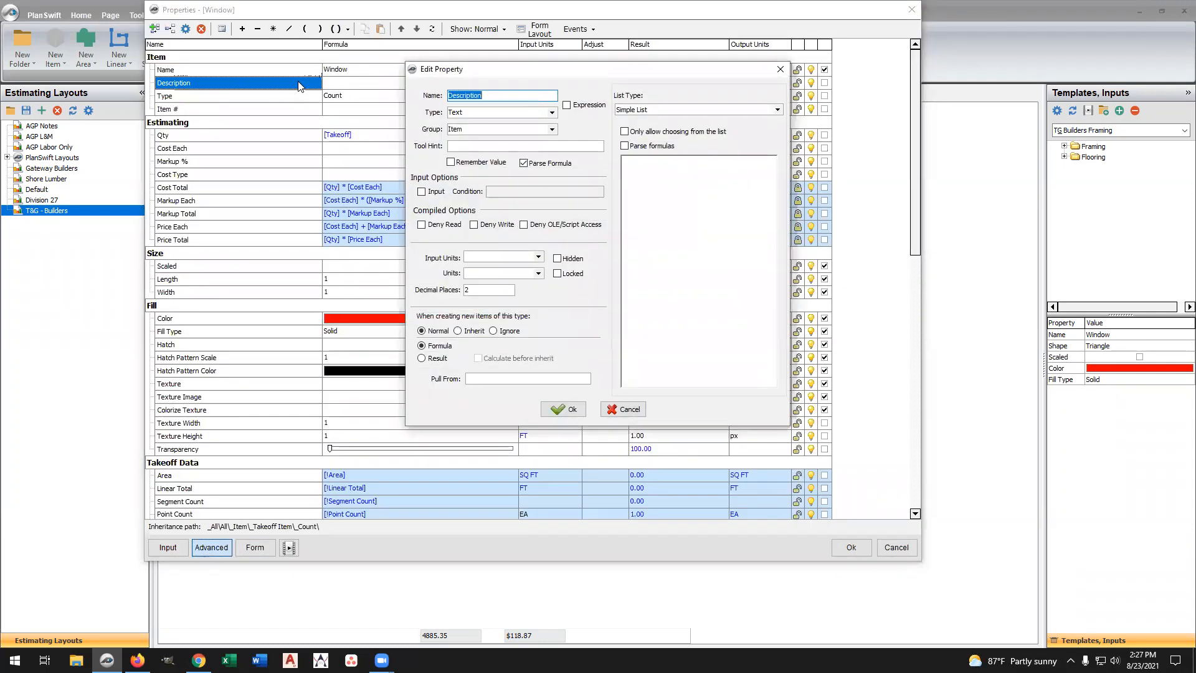
pyautogui.click(763, 109)
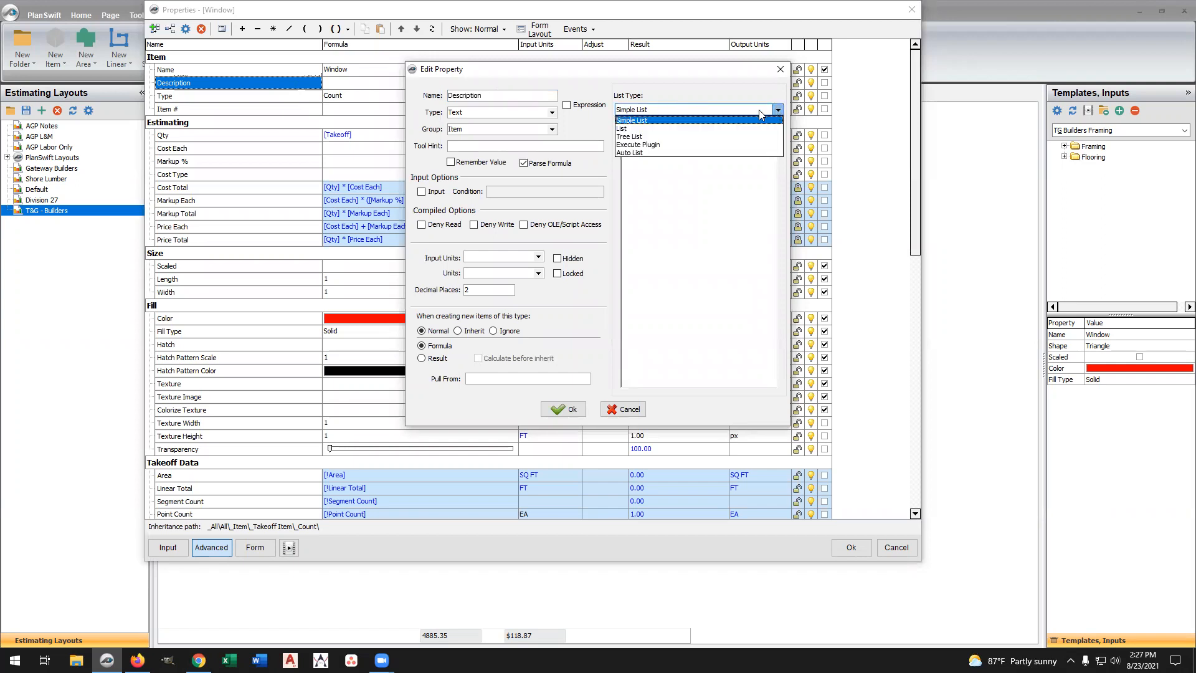
pyautogui.click(654, 128)
pyautogui.click(771, 133)
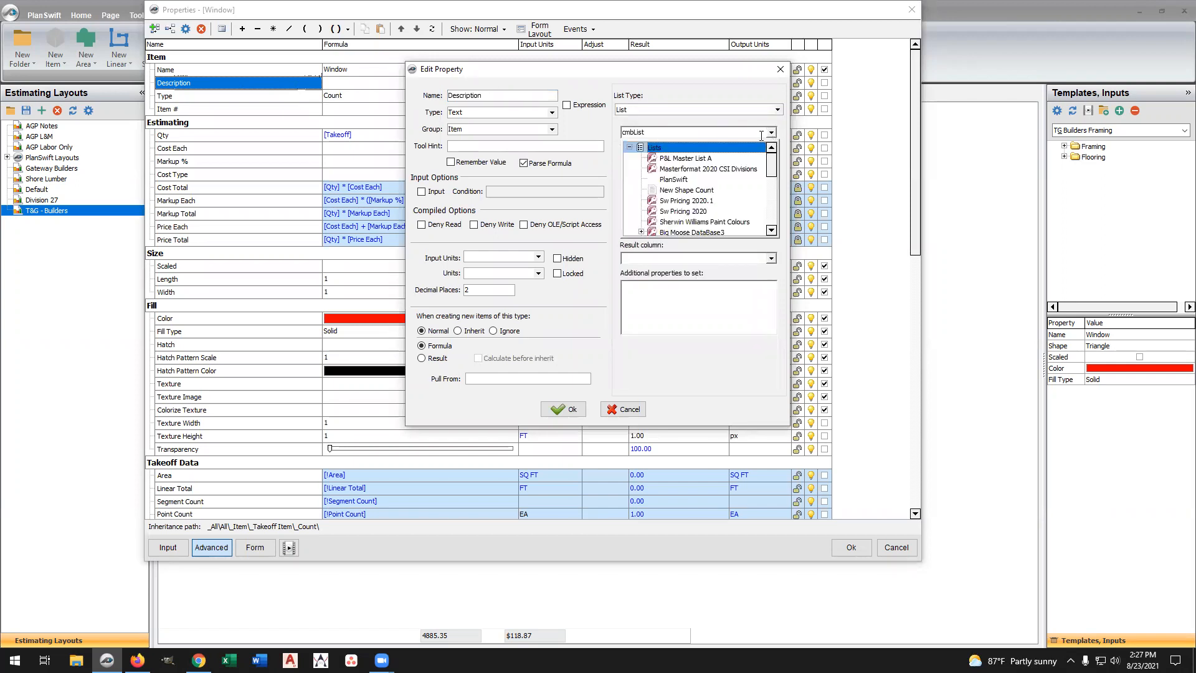
pyautogui.scroll(-1, 685, 214)
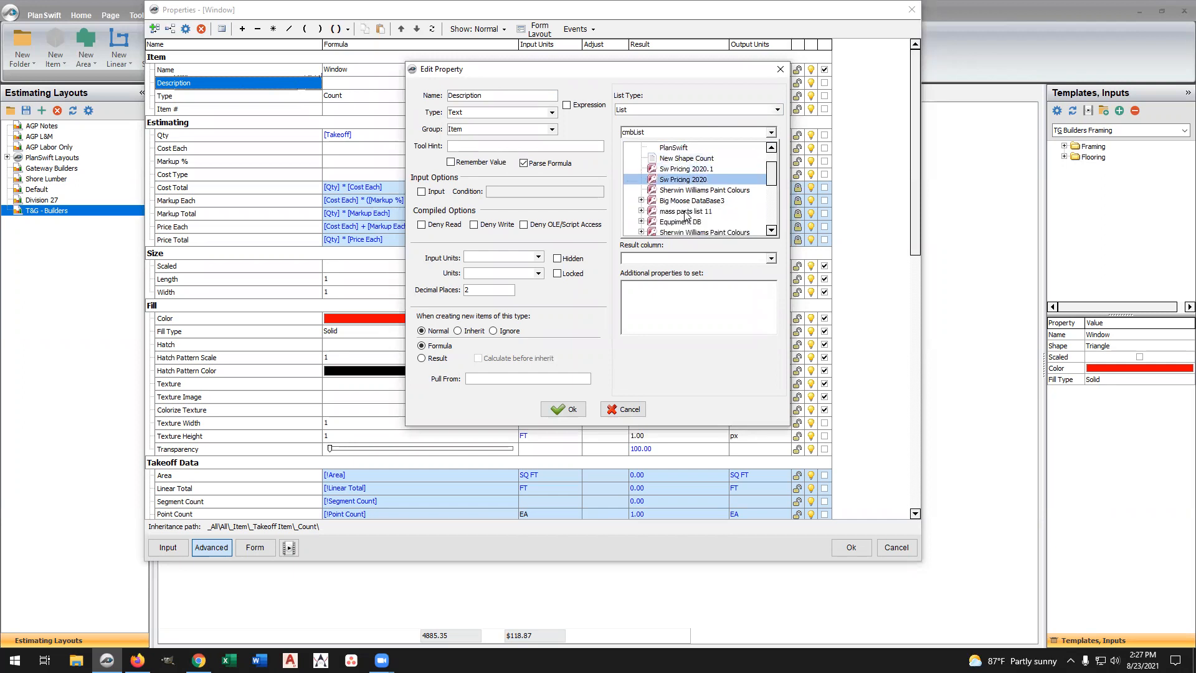
pyautogui.click(641, 212)
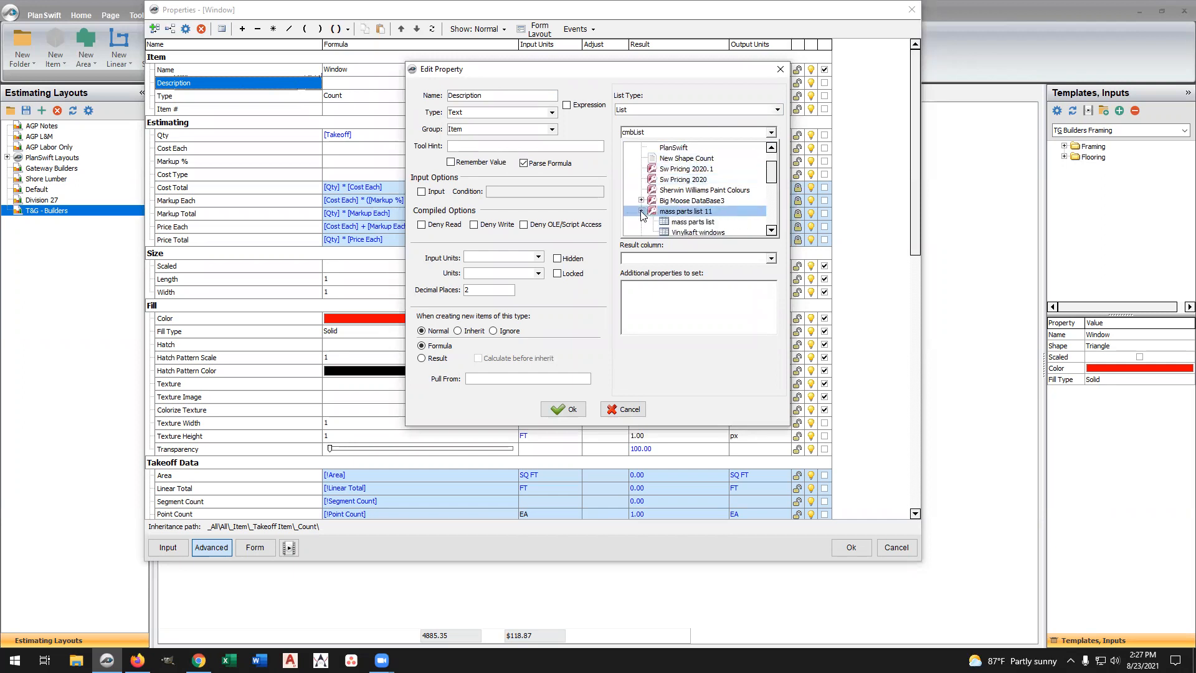
pyautogui.click(687, 231)
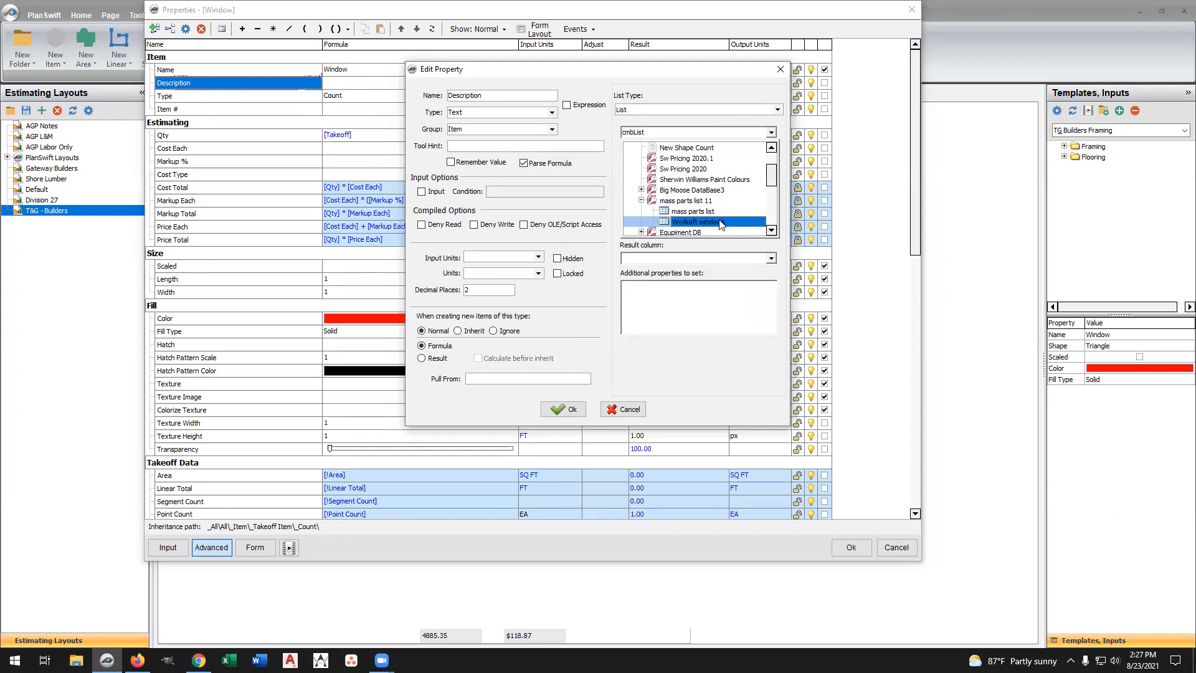
pyautogui.doubleClick(690, 223)
# Add SKU#, Series, Description, Mfr and Cost1, in that order, as the visible columns of the Description list
pyautogui.scroll(-4, 734, 186)
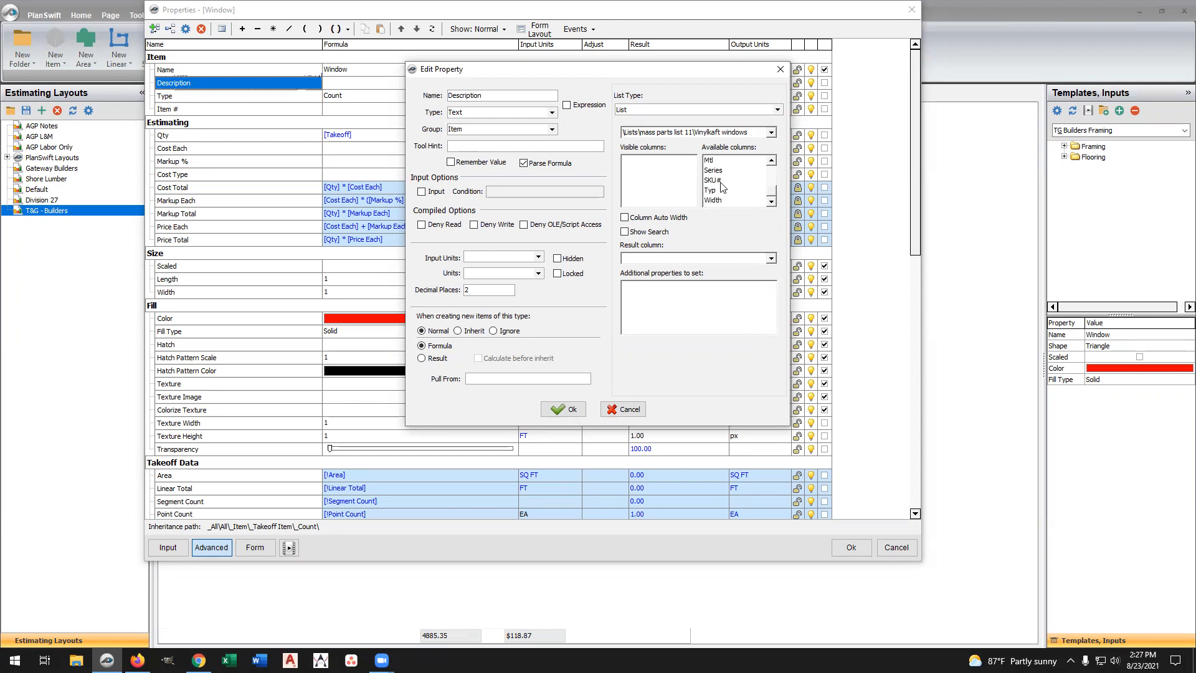
pyautogui.click(721, 182)
pyautogui.scroll(1, 725, 201)
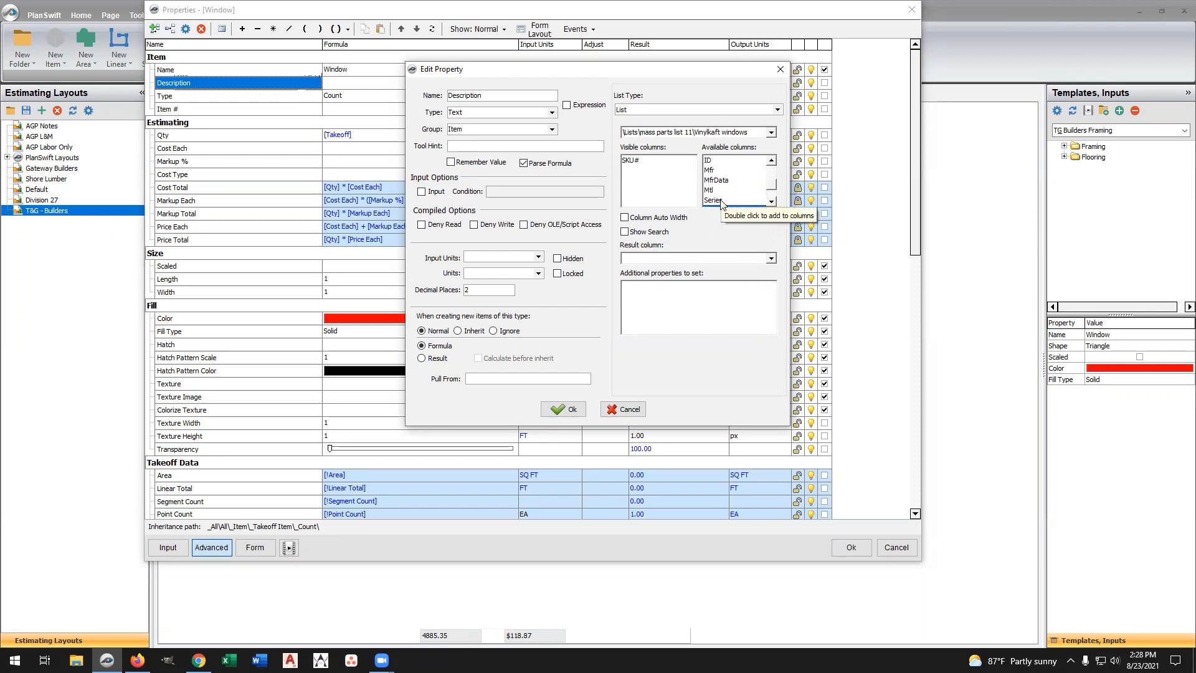
pyautogui.doubleClick(722, 201)
pyautogui.scroll(1, 725, 199)
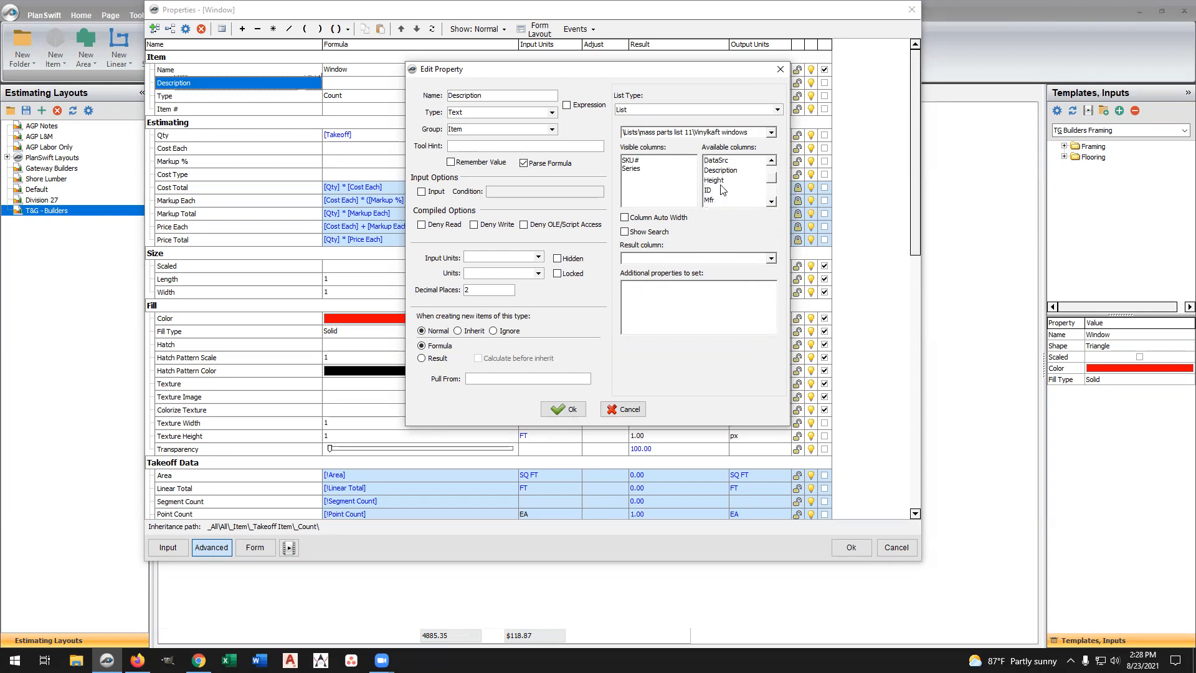
pyautogui.doubleClick(721, 170)
pyautogui.scroll(1, 723, 187)
pyautogui.scroll(-1, 725, 192)
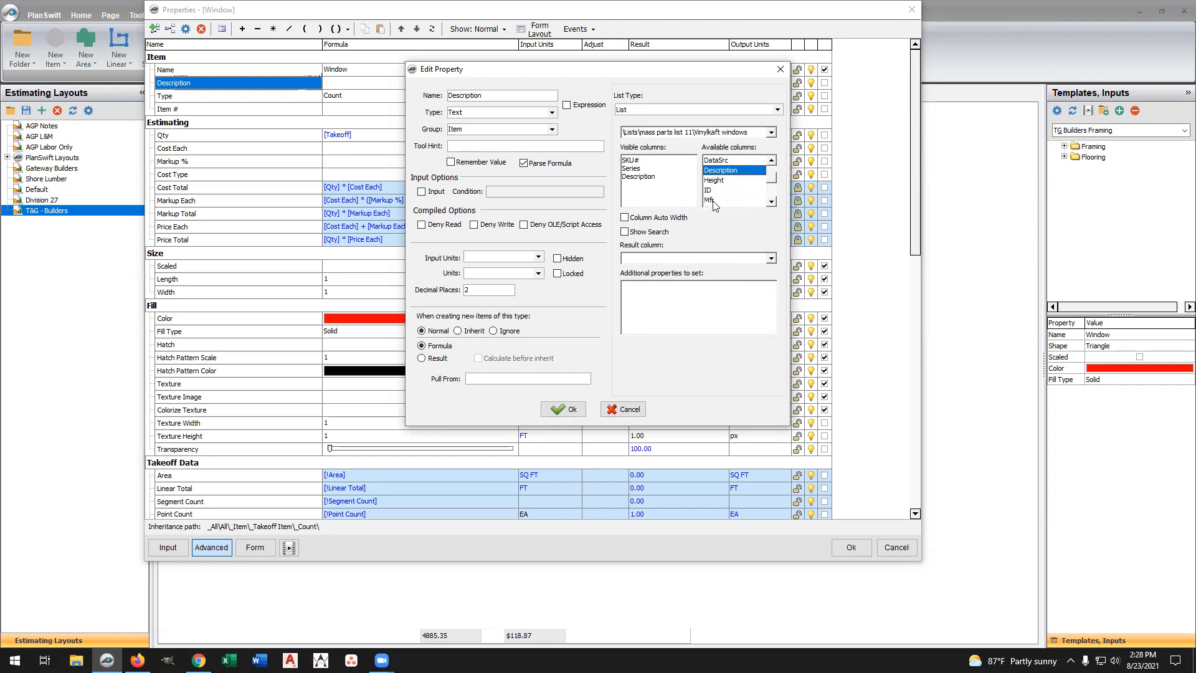
pyautogui.doubleClick(710, 200)
pyautogui.scroll(-1, 715, 203)
pyautogui.scroll(-1, 730, 202)
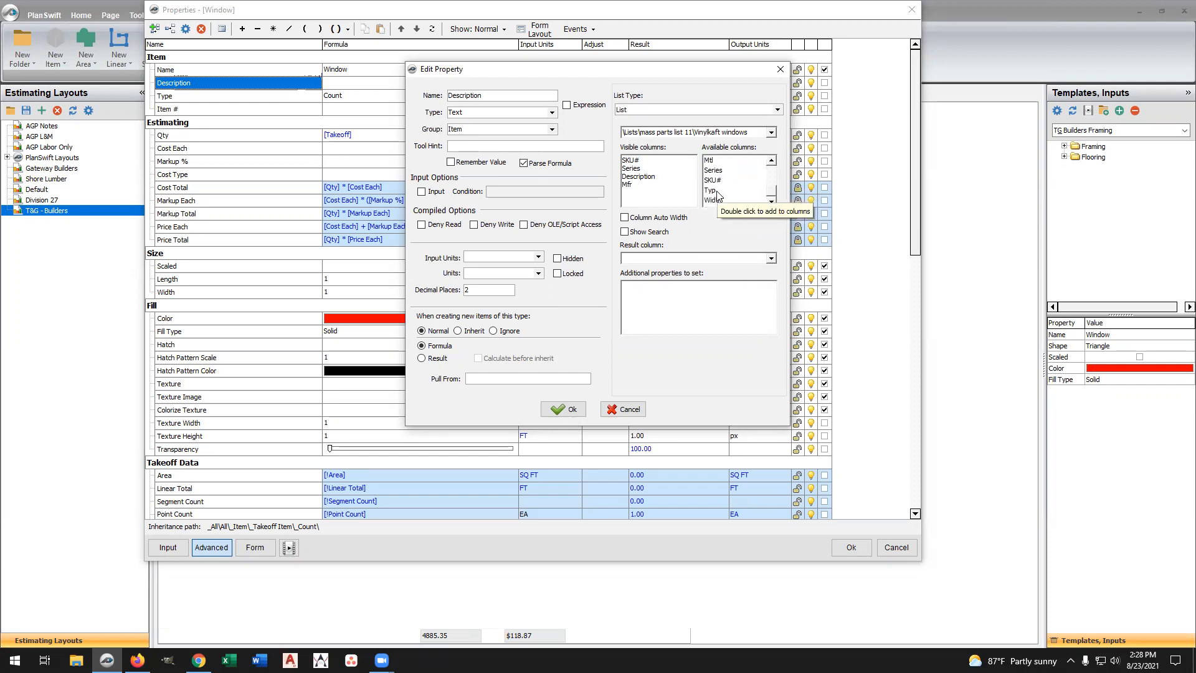
pyautogui.scroll(1, 729, 187)
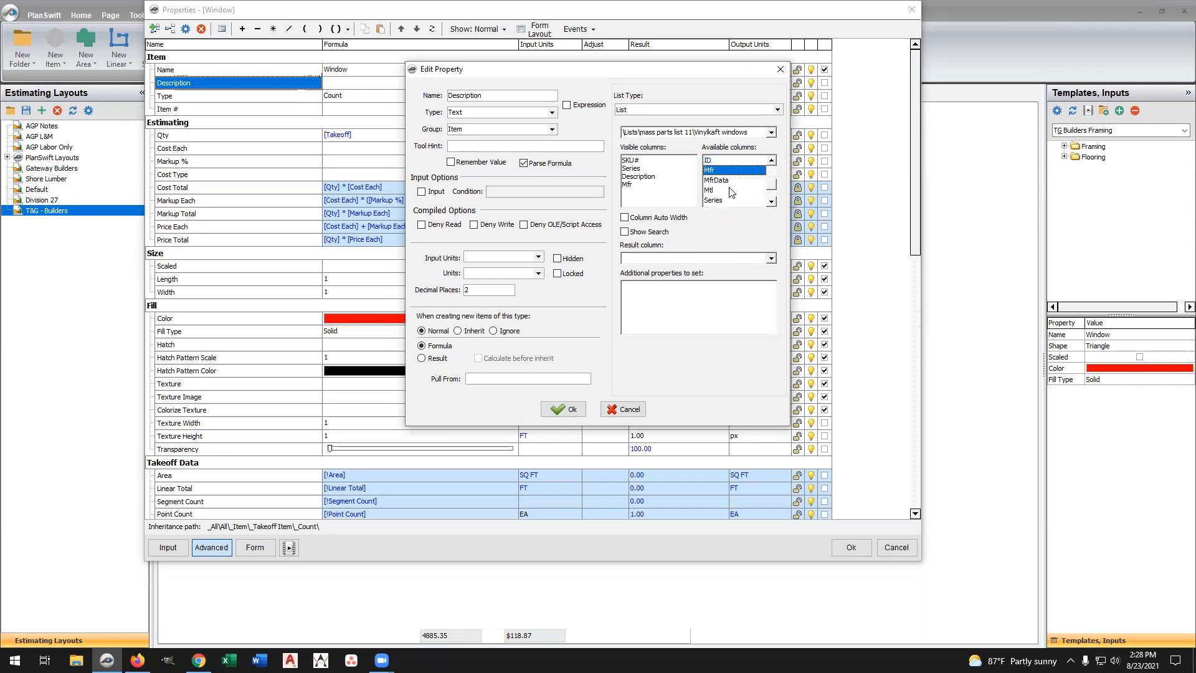
pyautogui.scroll(2, 727, 190)
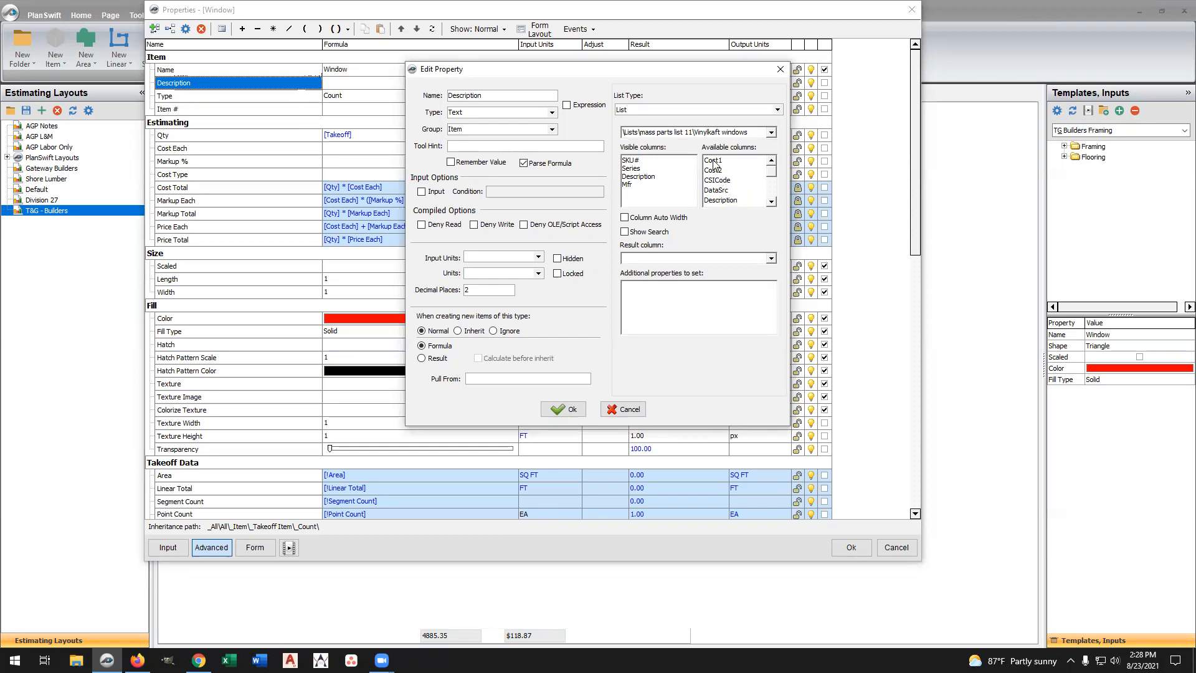
pyautogui.doubleClick(713, 160)
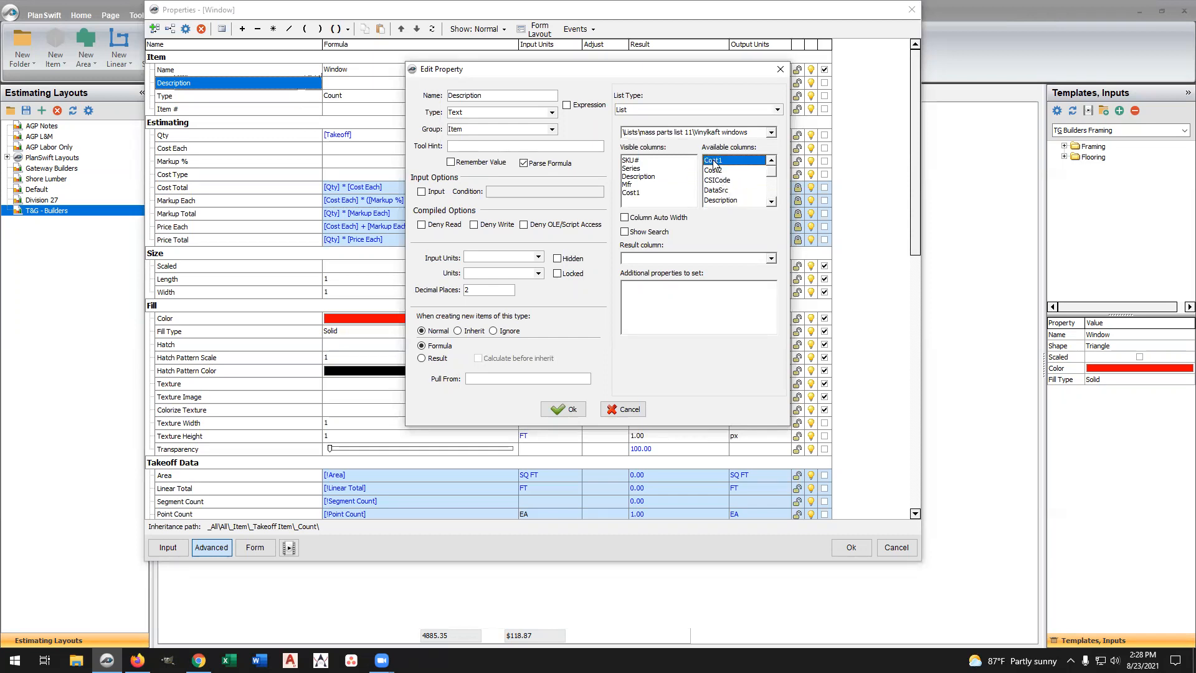
# Enable Column Auto Width and Show Search for the Description list, and use Description as its result column
pyautogui.click(624, 218)
pyautogui.click(625, 231)
pyautogui.click(770, 258)
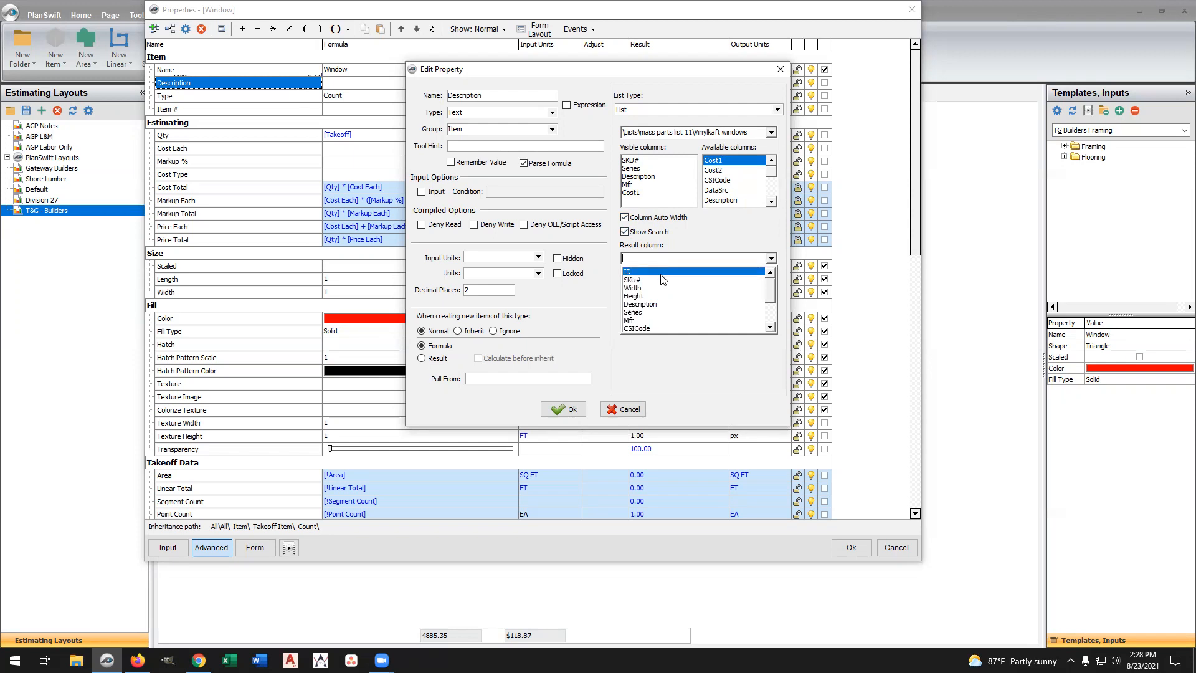
pyautogui.click(657, 304)
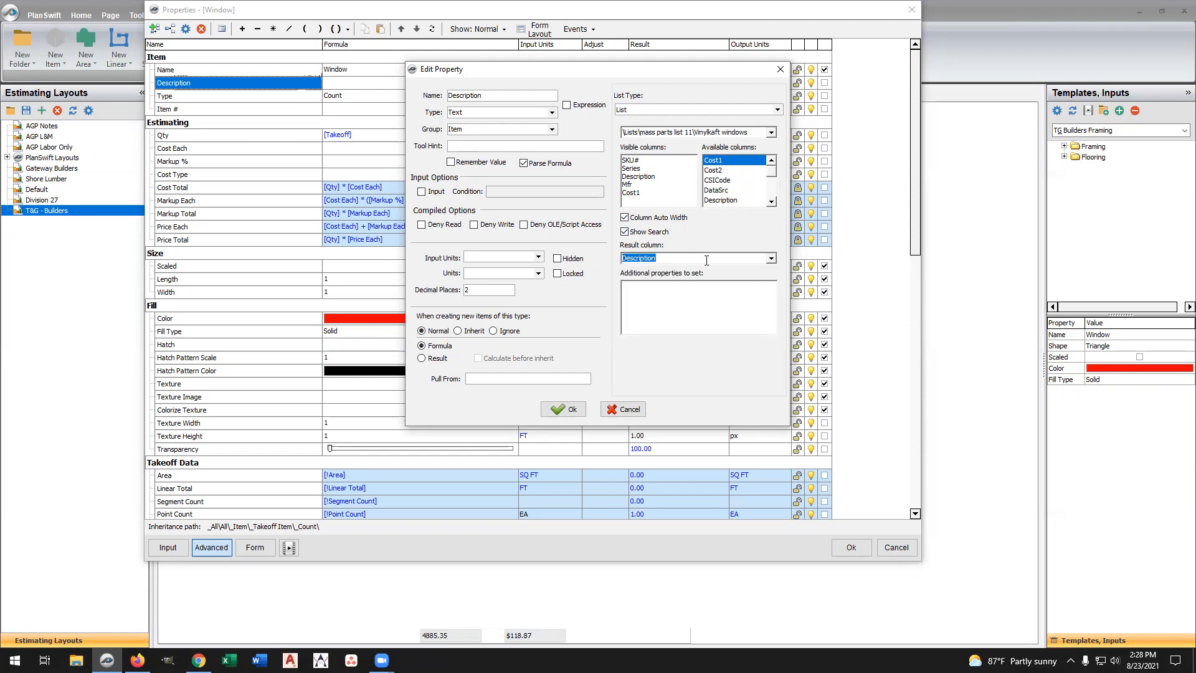
# Copy the visible column names into the additional properties to set, remove Description from them, and accept the property
pyautogui.moveTo(656, 195); pyautogui.dragTo(614, 153)
pyautogui.rightClick(640, 169)
pyautogui.click(661, 206)
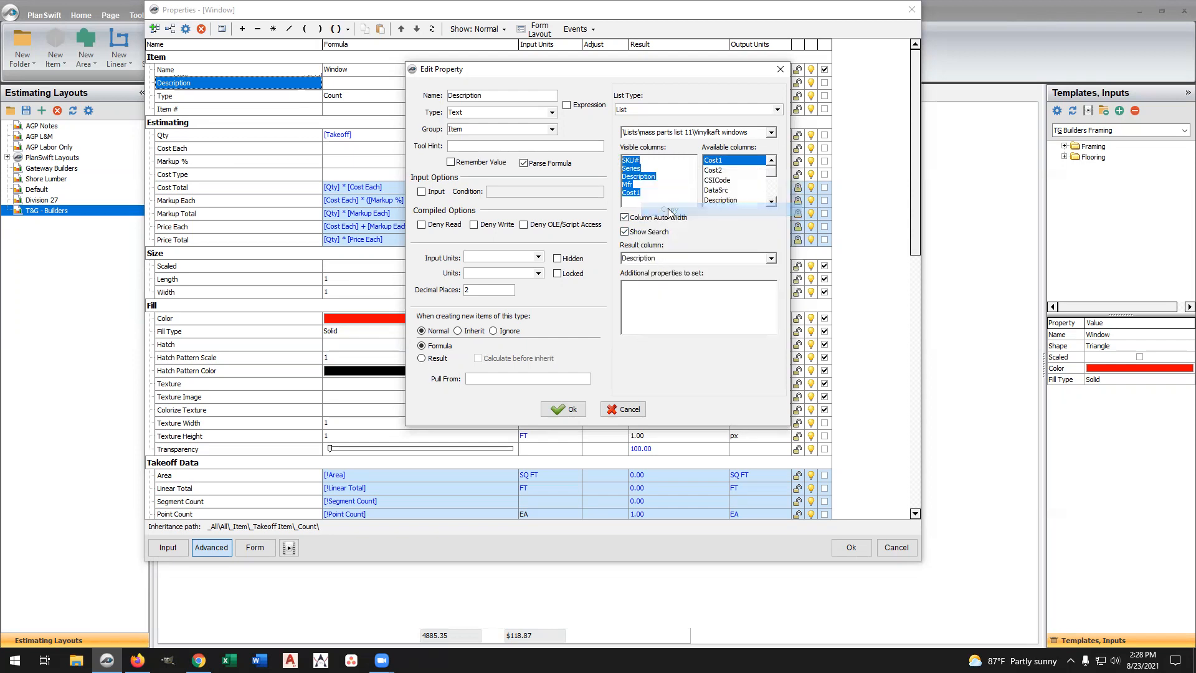
pyautogui.click(630, 284)
pyautogui.rightClick(633, 291)
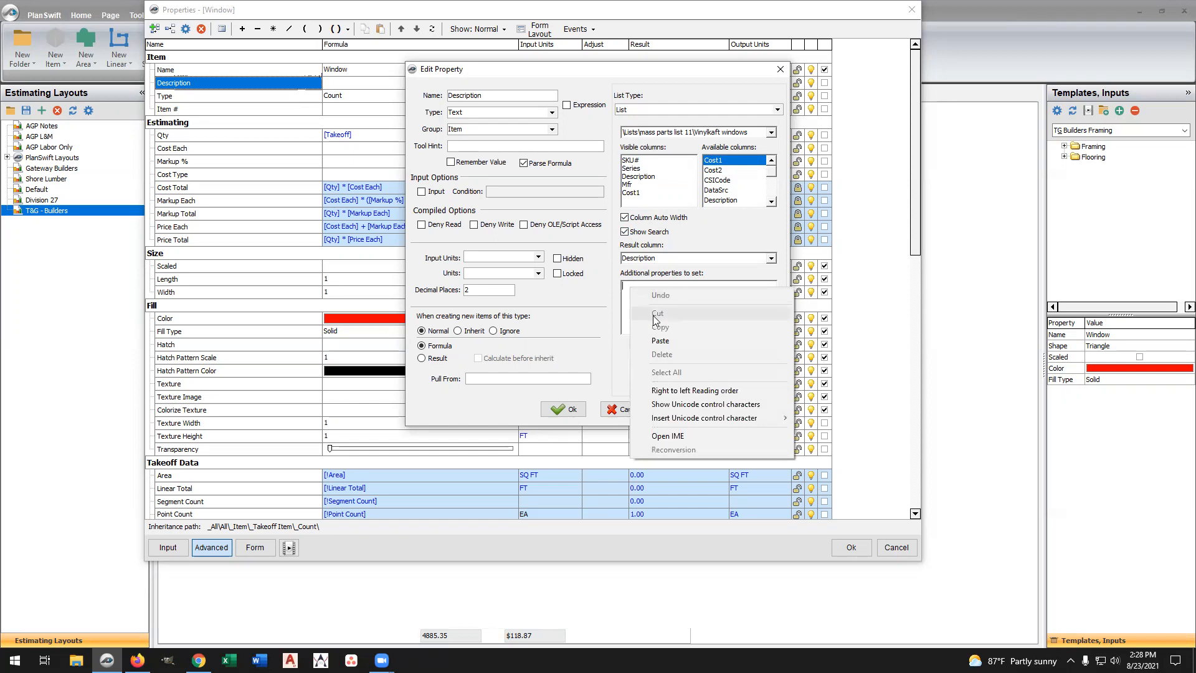
pyautogui.click(664, 336)
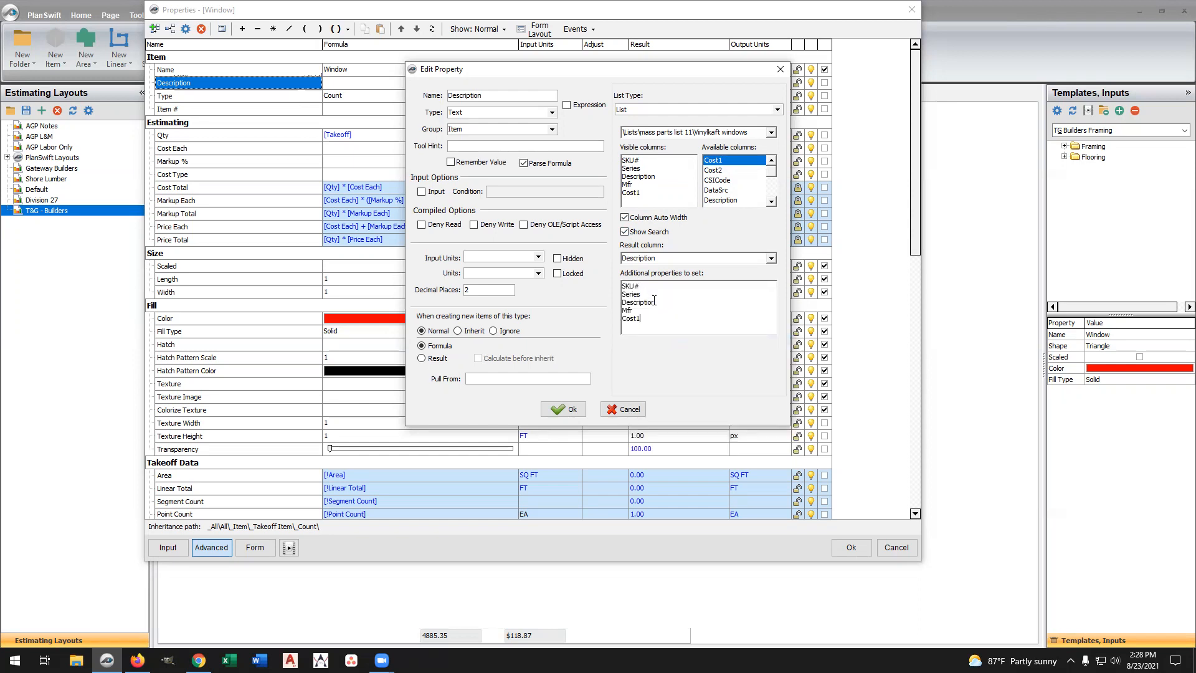
pyautogui.moveTo(658, 301); pyautogui.dragTo(616, 301)
pyautogui.press('BackSpace')
pyautogui.press('BackSpace')
pyautogui.click(563, 409)
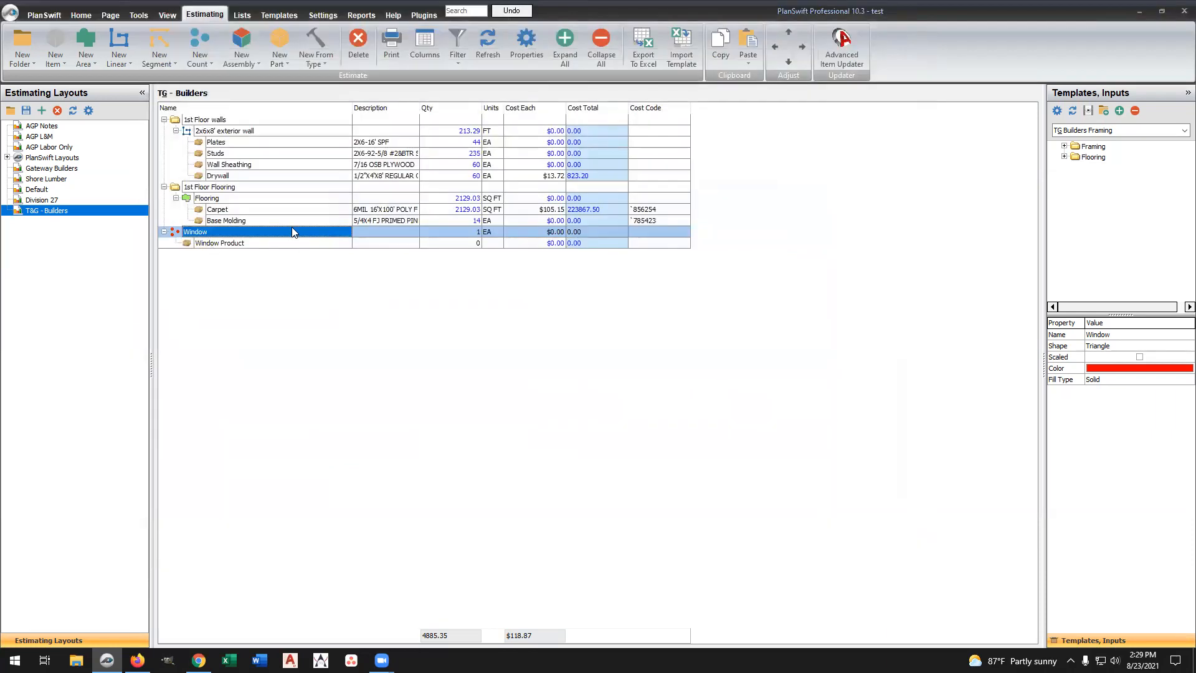
# Set the Window count's Description to "Legacy Vinyl Double Hung Single" from the linked window list in the advanced properties
pyautogui.doubleClick(296, 233)
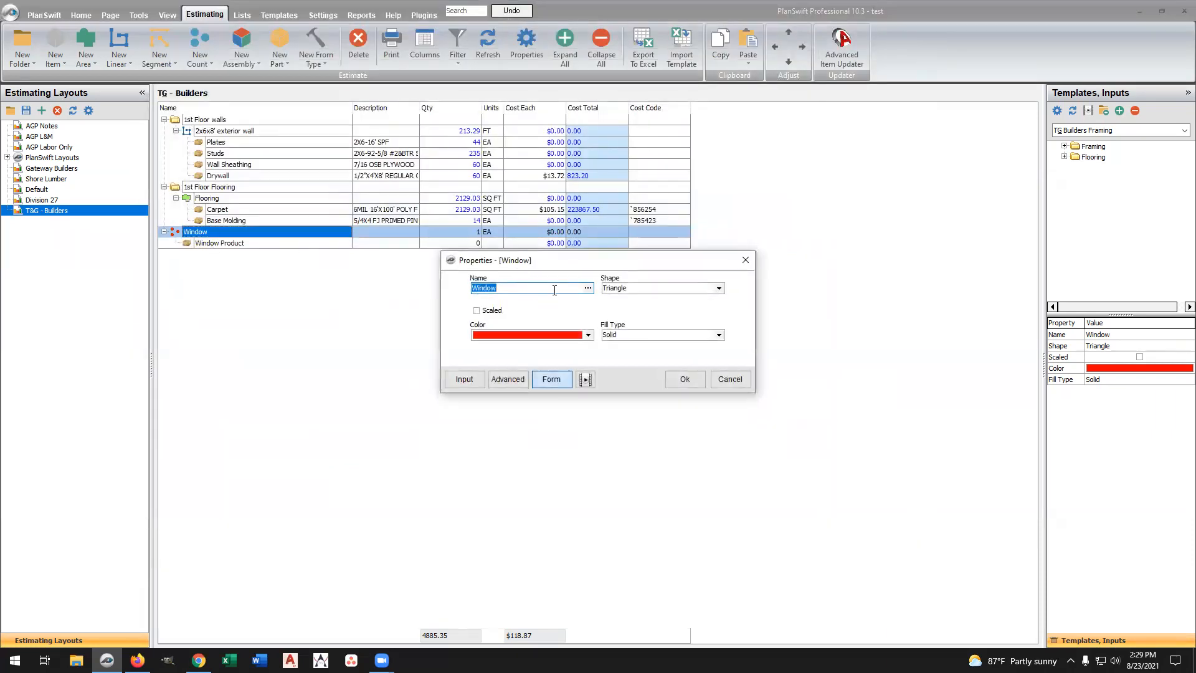
pyautogui.click(507, 379)
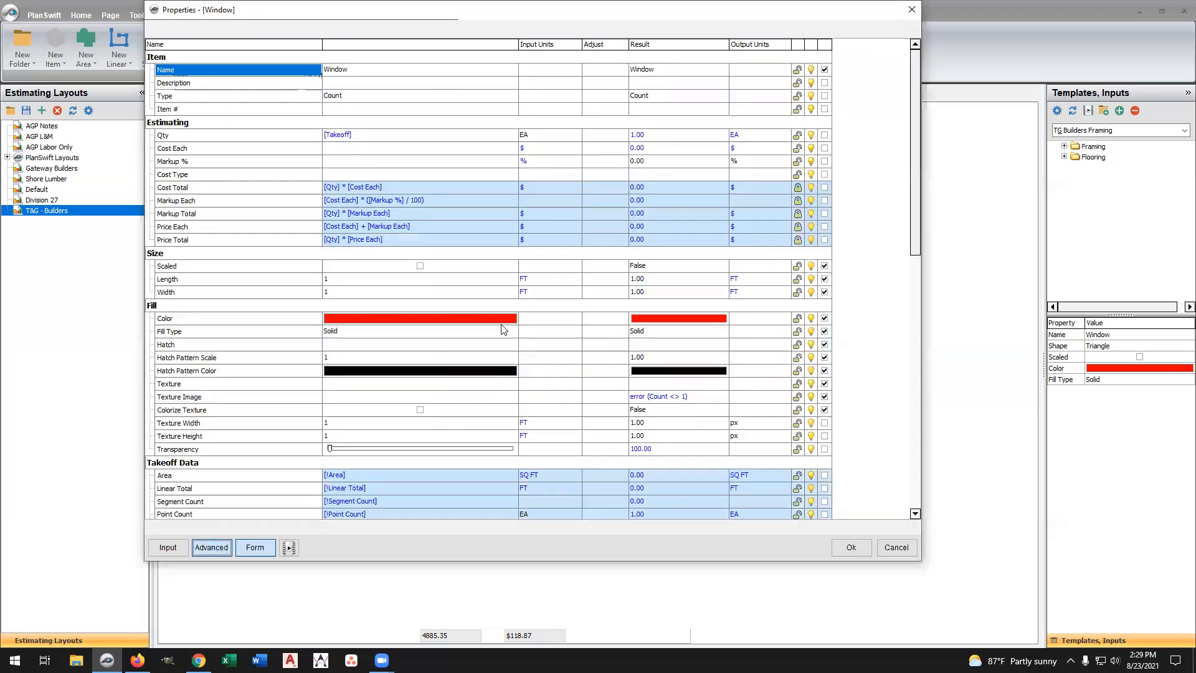
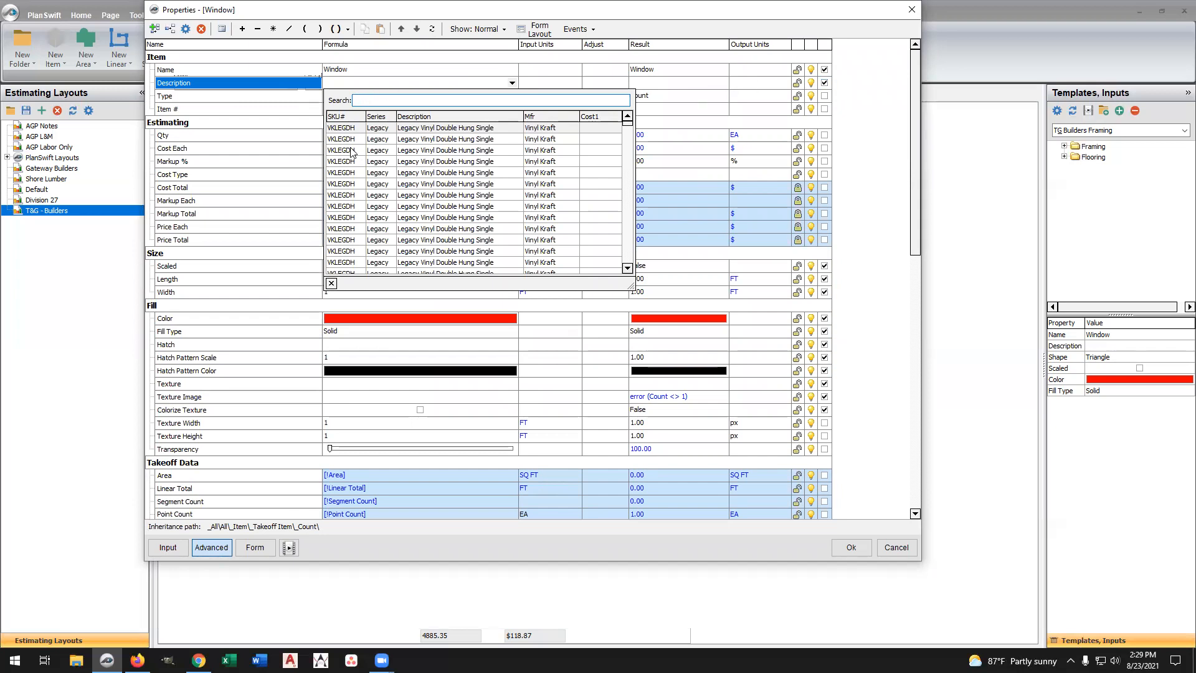
pyautogui.click(435, 153)
pyautogui.click(435, 153)
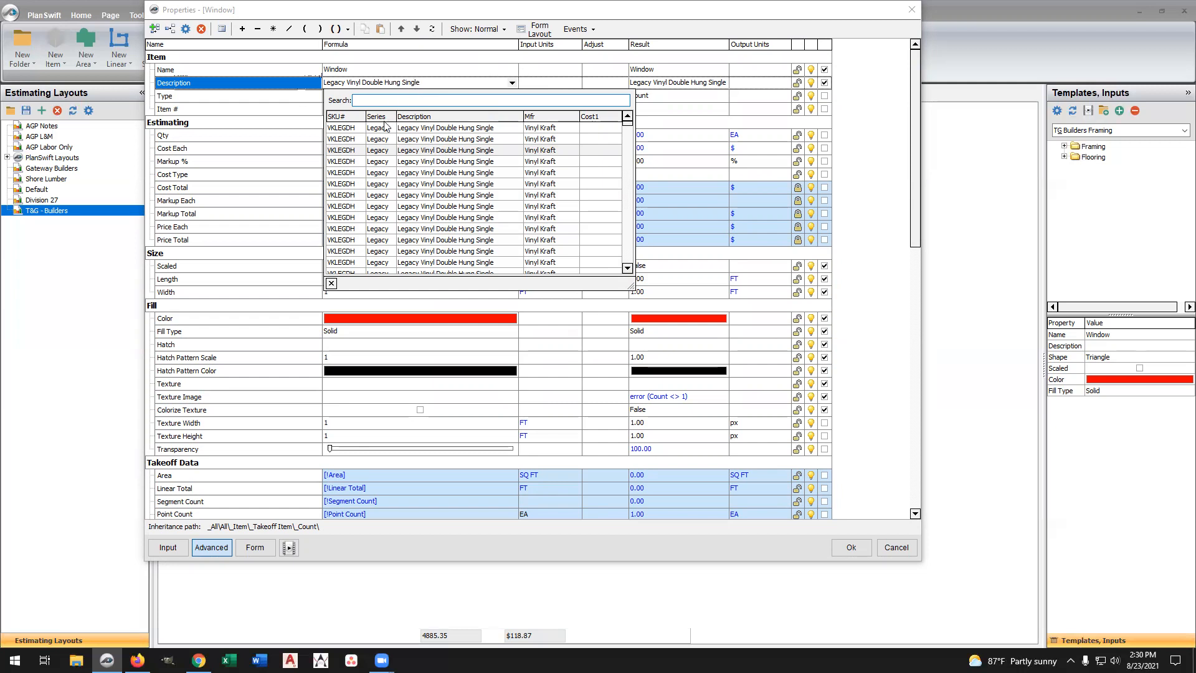
pyautogui.click(427, 153)
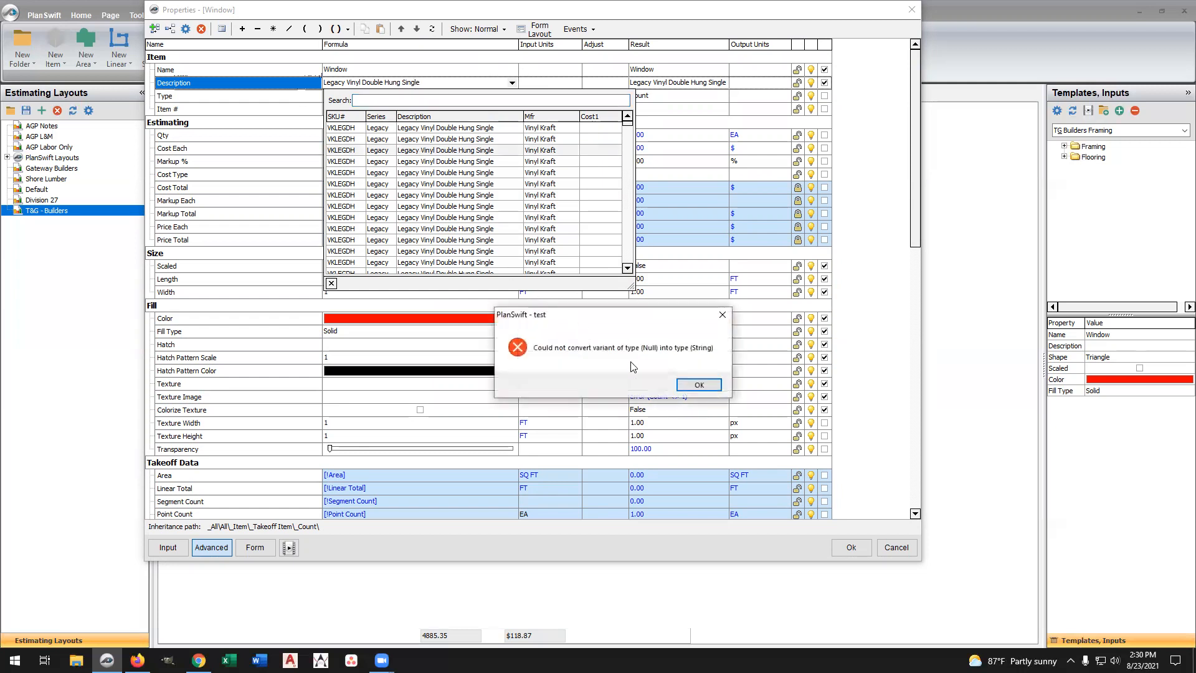
pyautogui.click(705, 387)
pyautogui.click(429, 219)
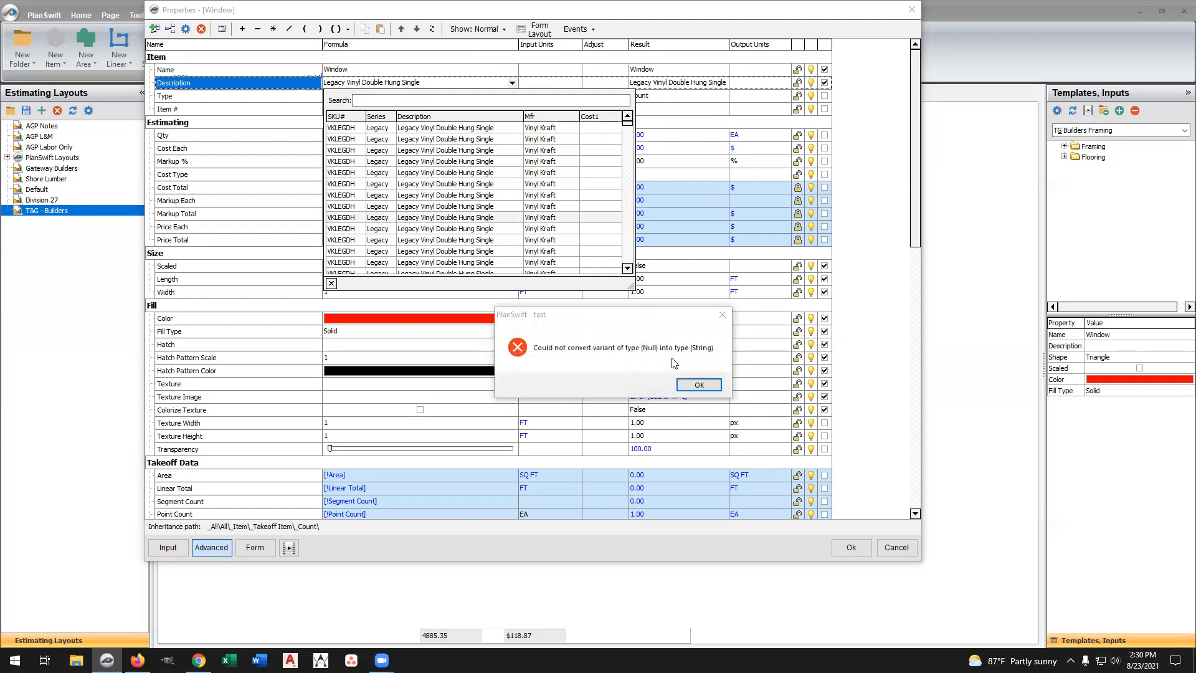
pyautogui.click(699, 385)
pyautogui.click(627, 268)
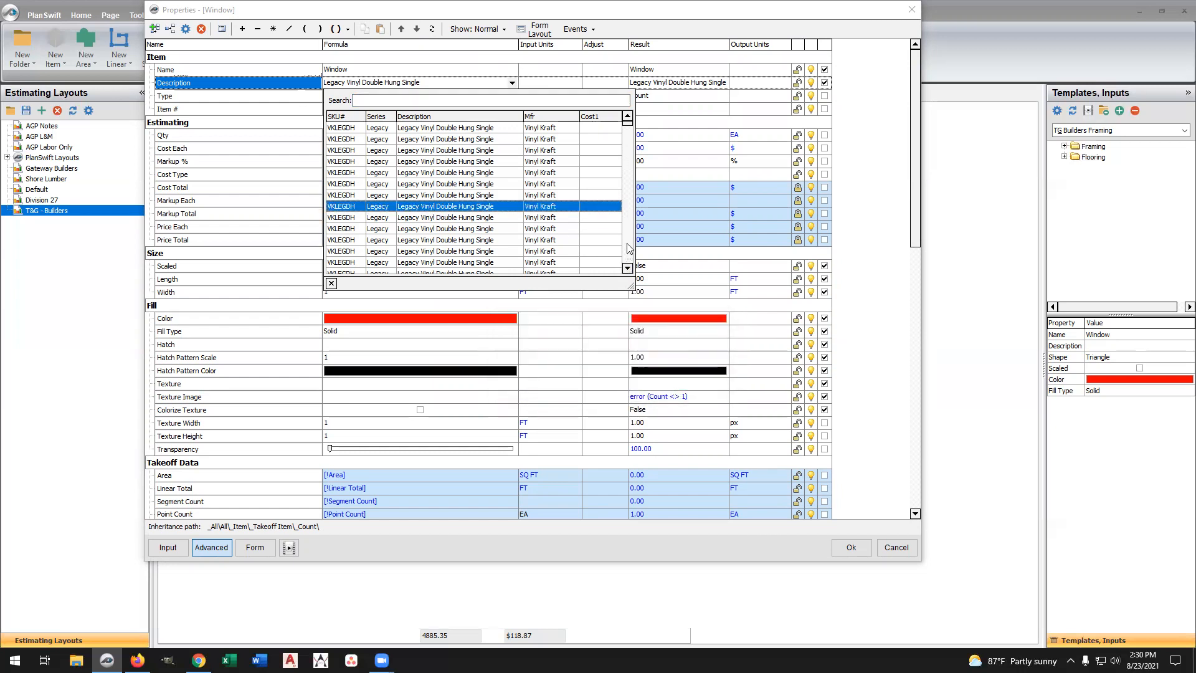
pyautogui.moveTo(629, 130); pyautogui.dragTo(633, 269)
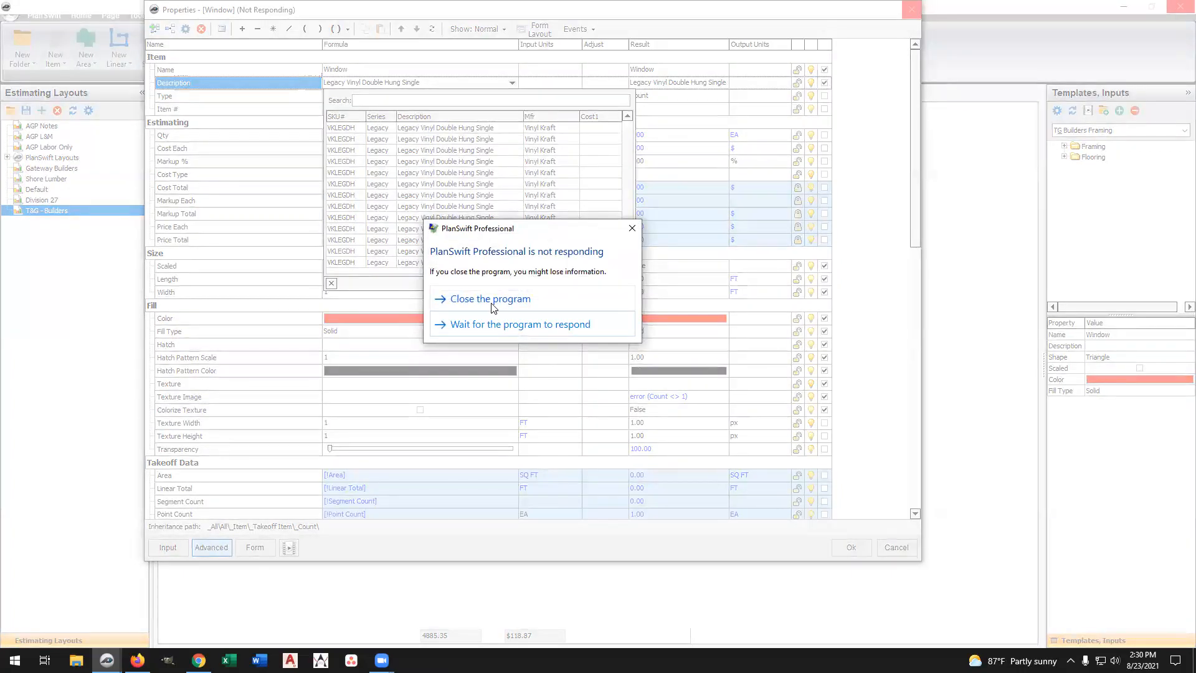
# Close the unresponsive program and reopen the test job's estimate at the Window Product part
pyautogui.click(491, 302)
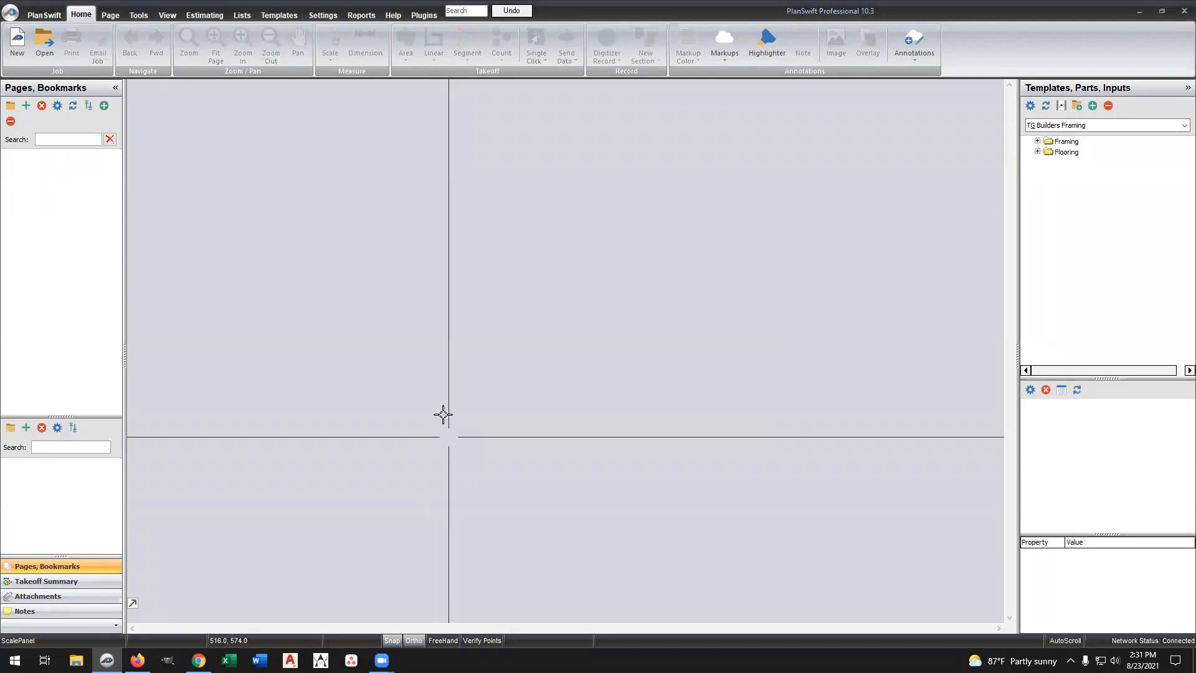
pyautogui.click(42, 49)
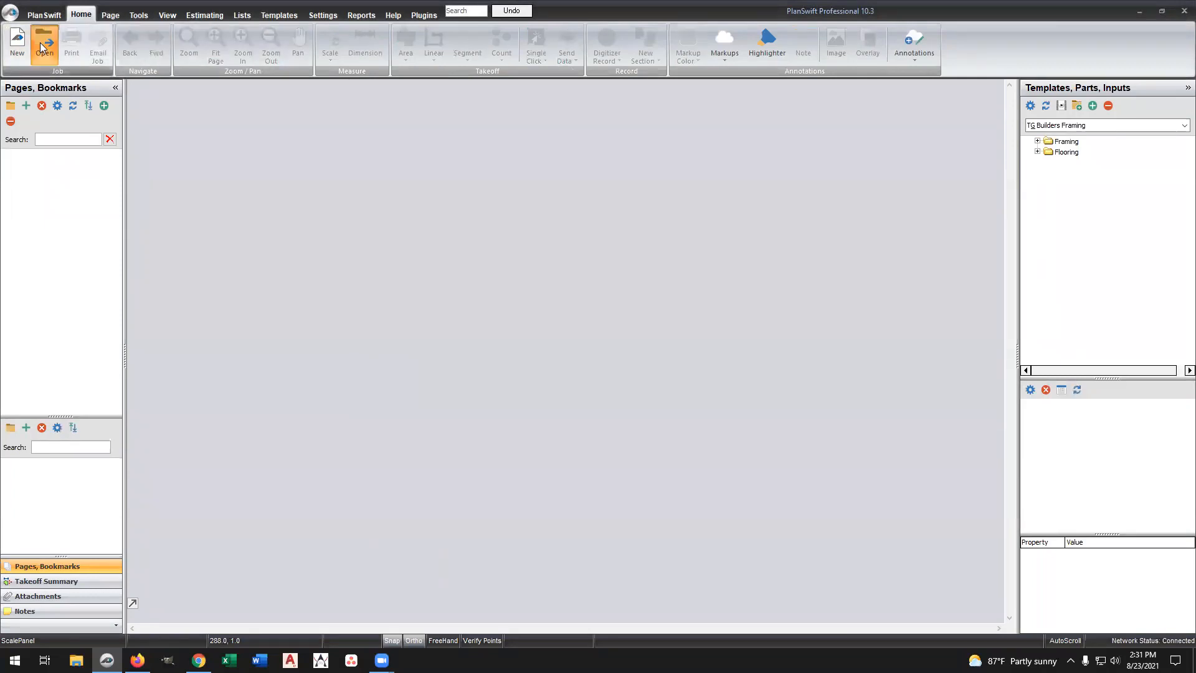
pyautogui.click(428, 243)
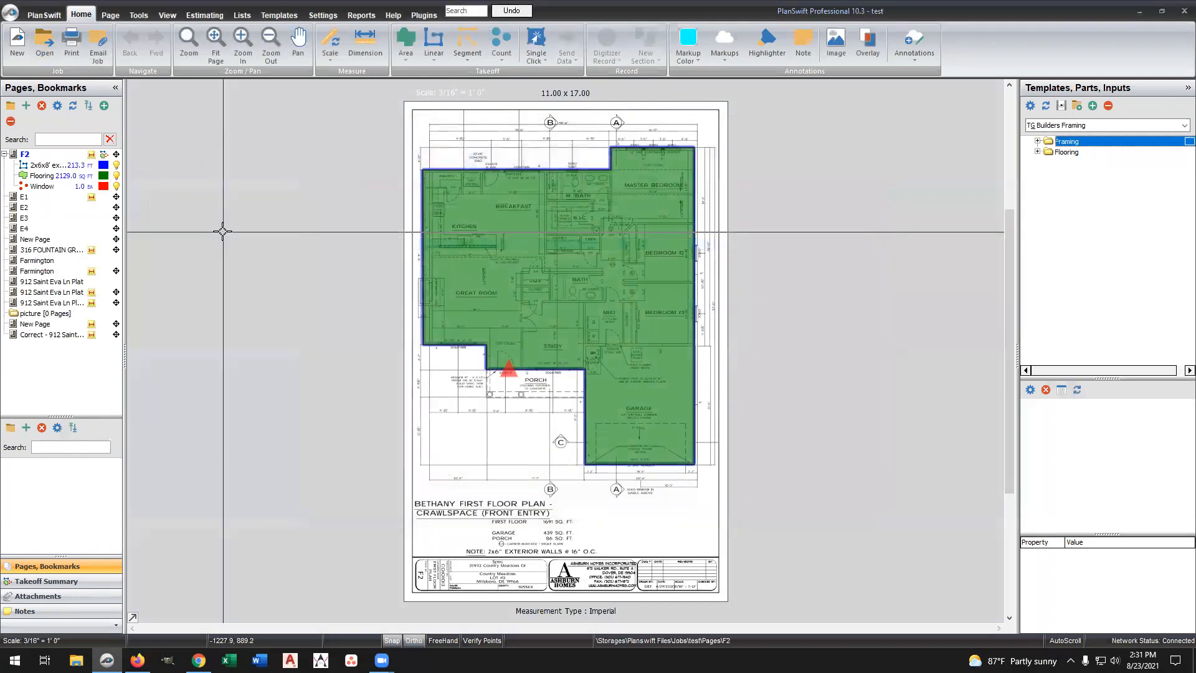
pyautogui.click(210, 13)
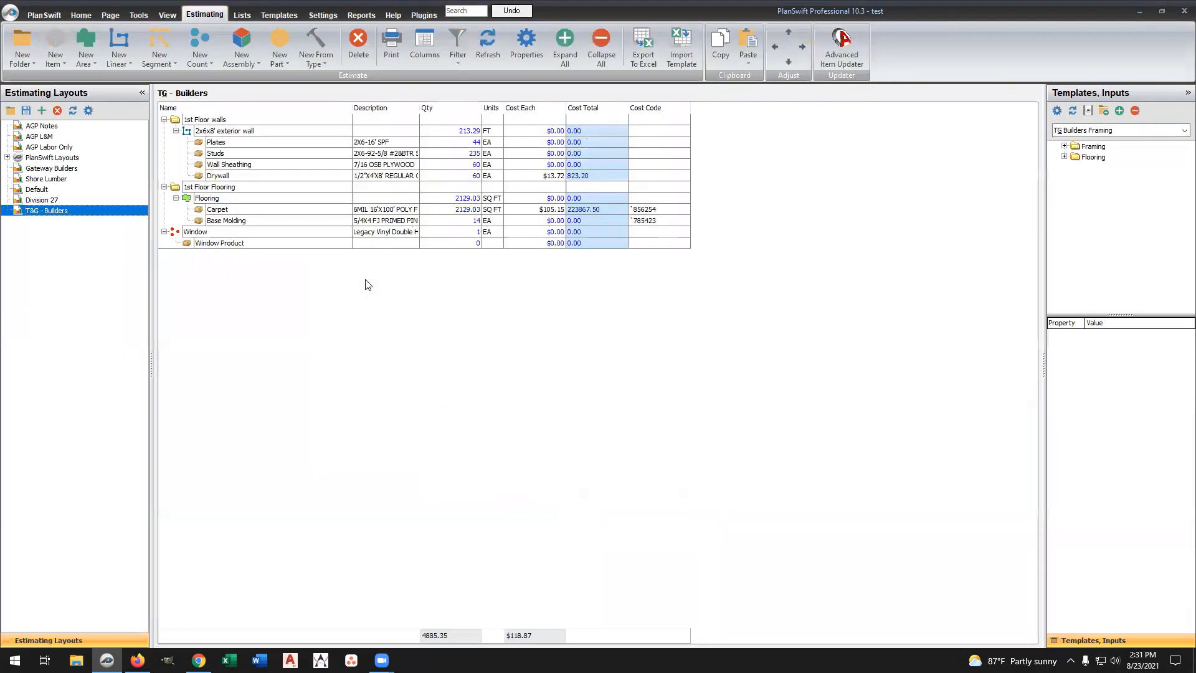
pyautogui.click(211, 236)
pyautogui.click(218, 244)
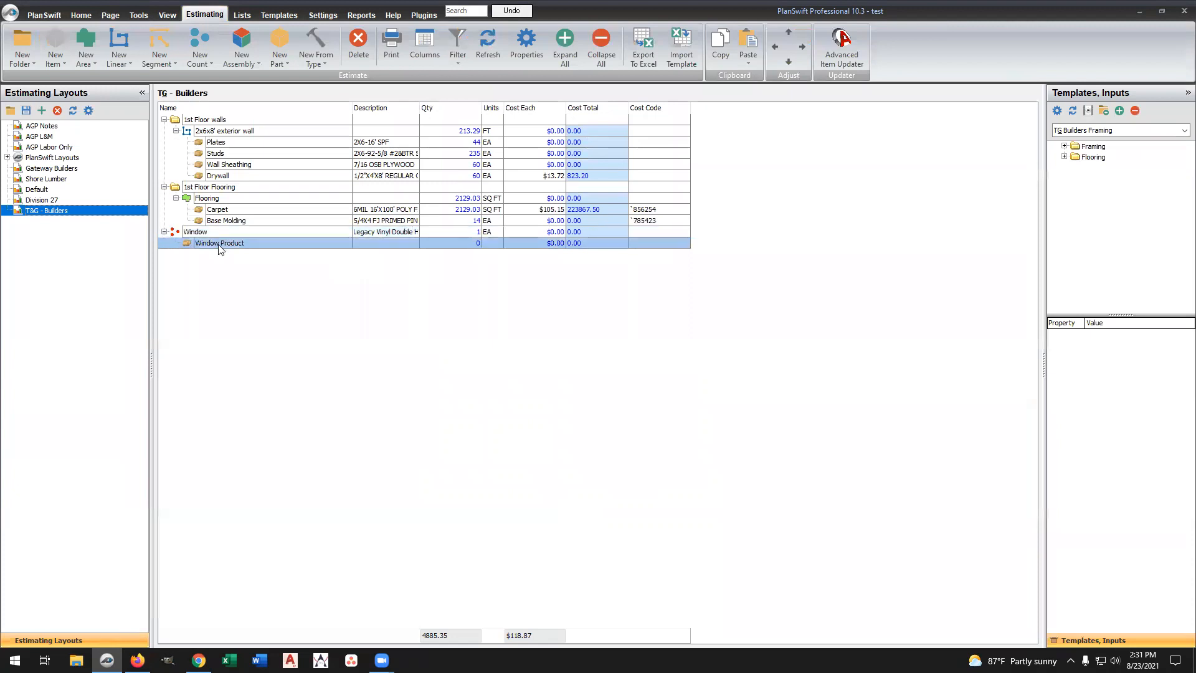
# Enable Description as an input property in the Window Product part's advanced properties
pyautogui.click(231, 244)
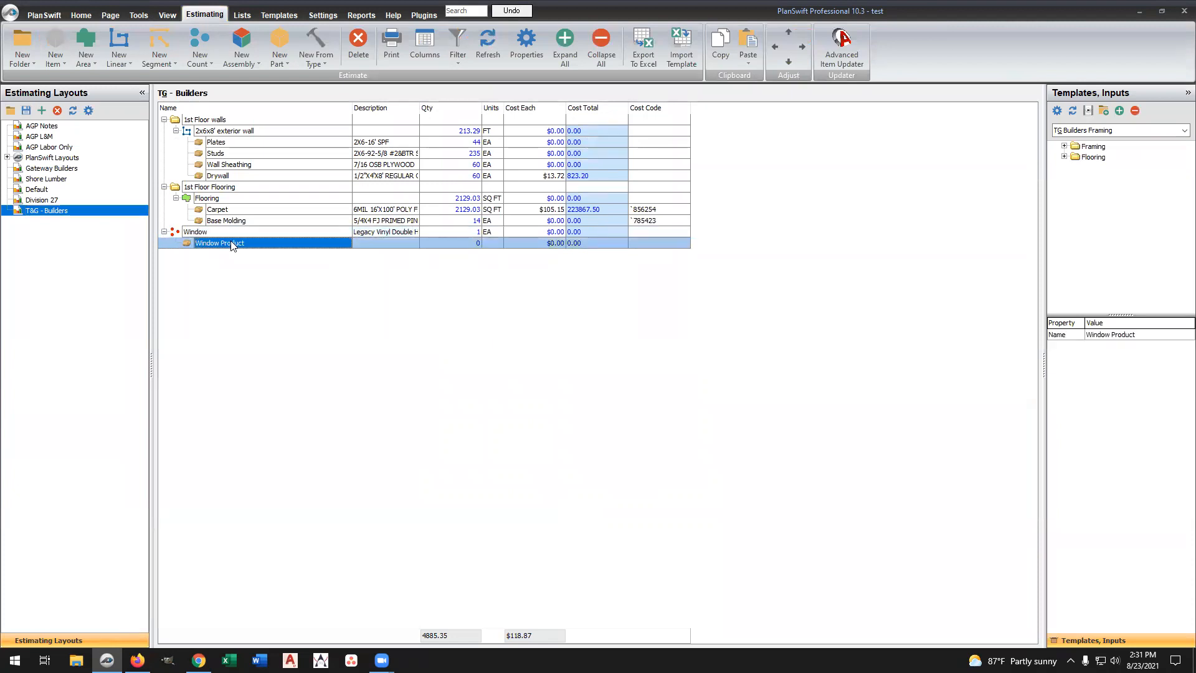
pyautogui.click(507, 344)
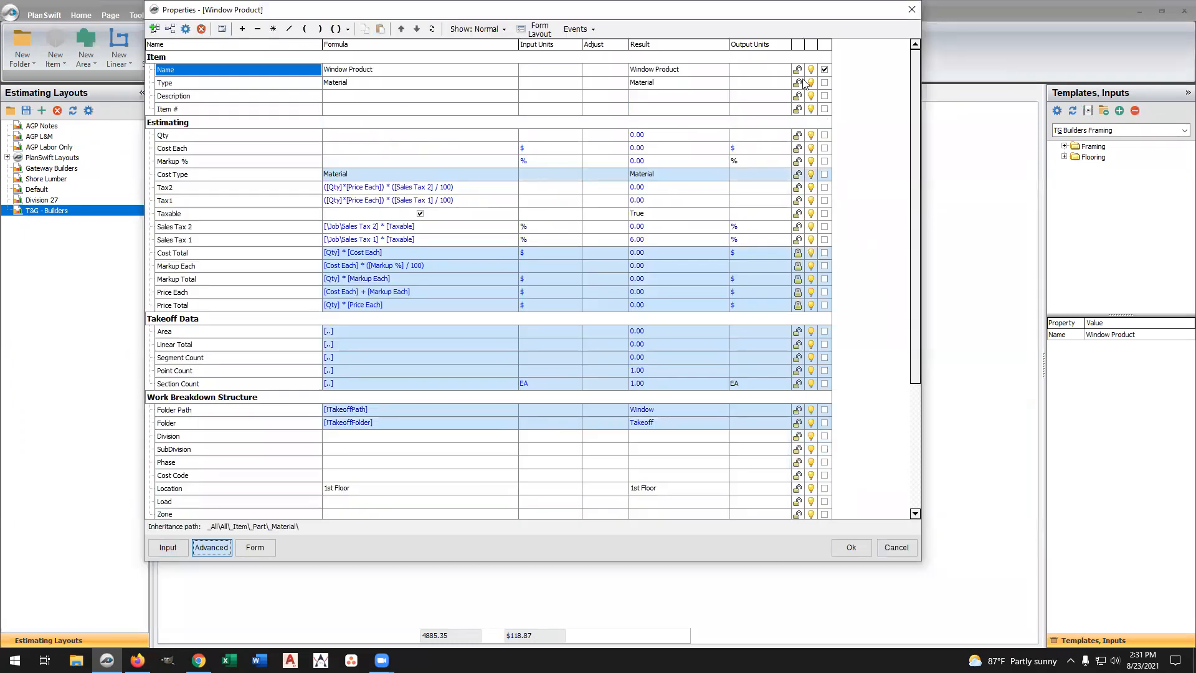
pyautogui.click(824, 83)
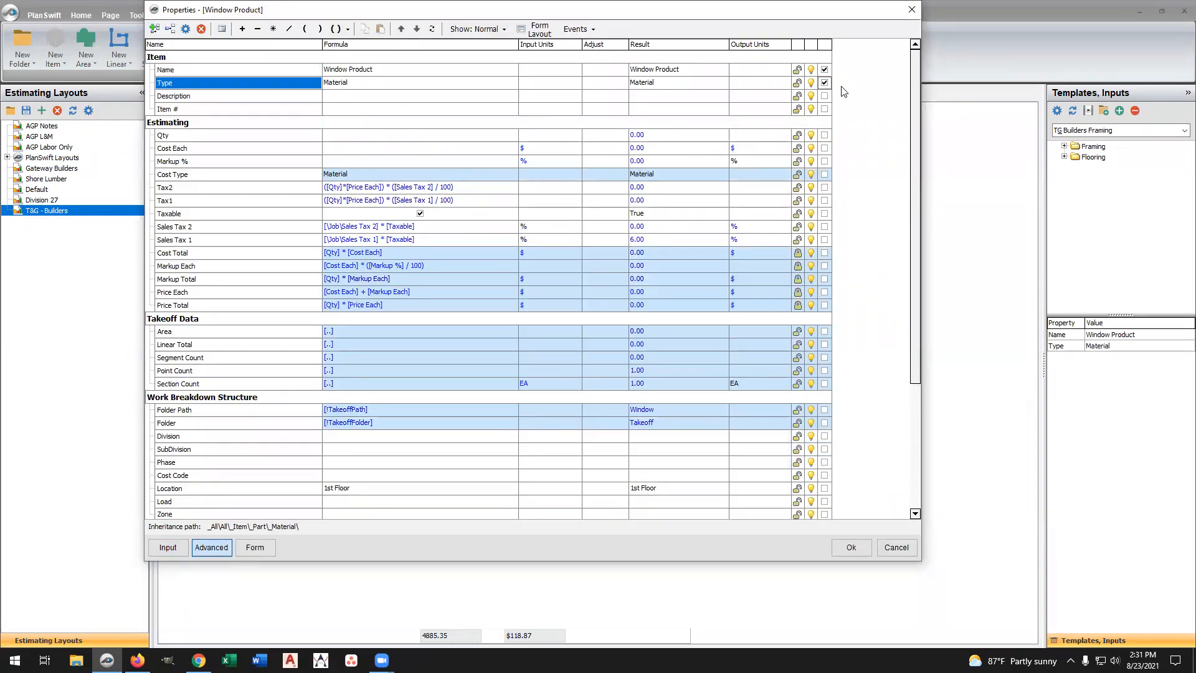
pyautogui.click(824, 83)
pyautogui.click(824, 96)
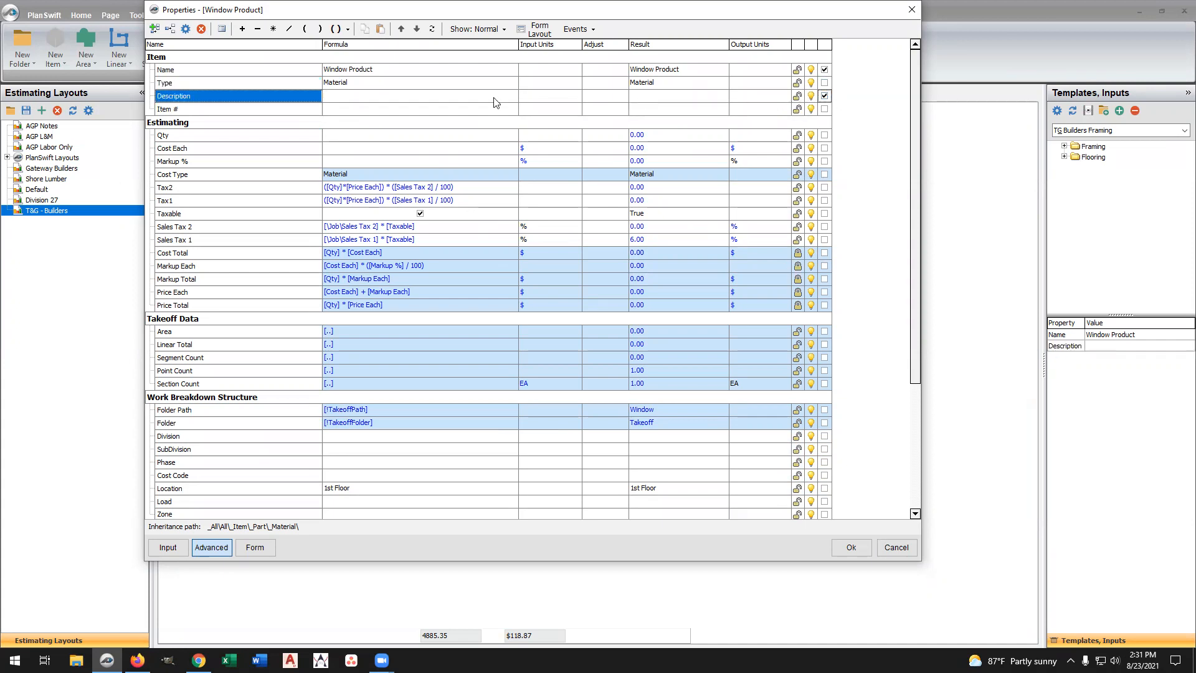
# Change the Window Product's Description property to the List type and link it to the Roofing list
pyautogui.doubleClick(311, 99)
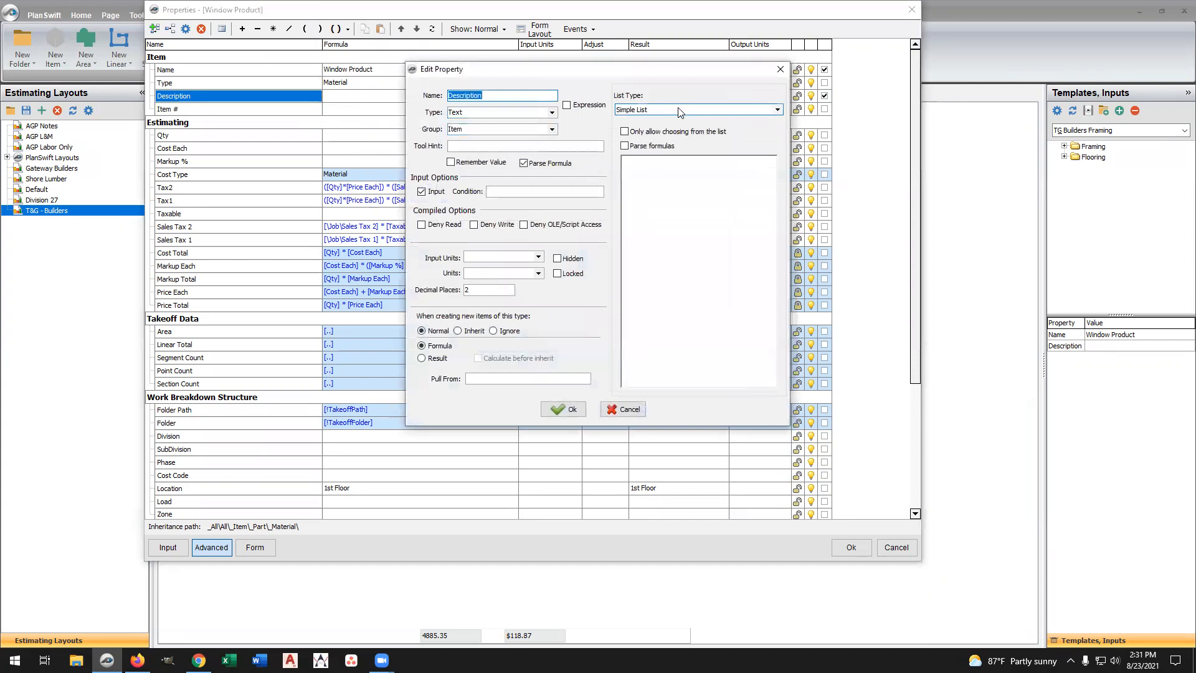
pyautogui.click(778, 109)
pyautogui.click(642, 129)
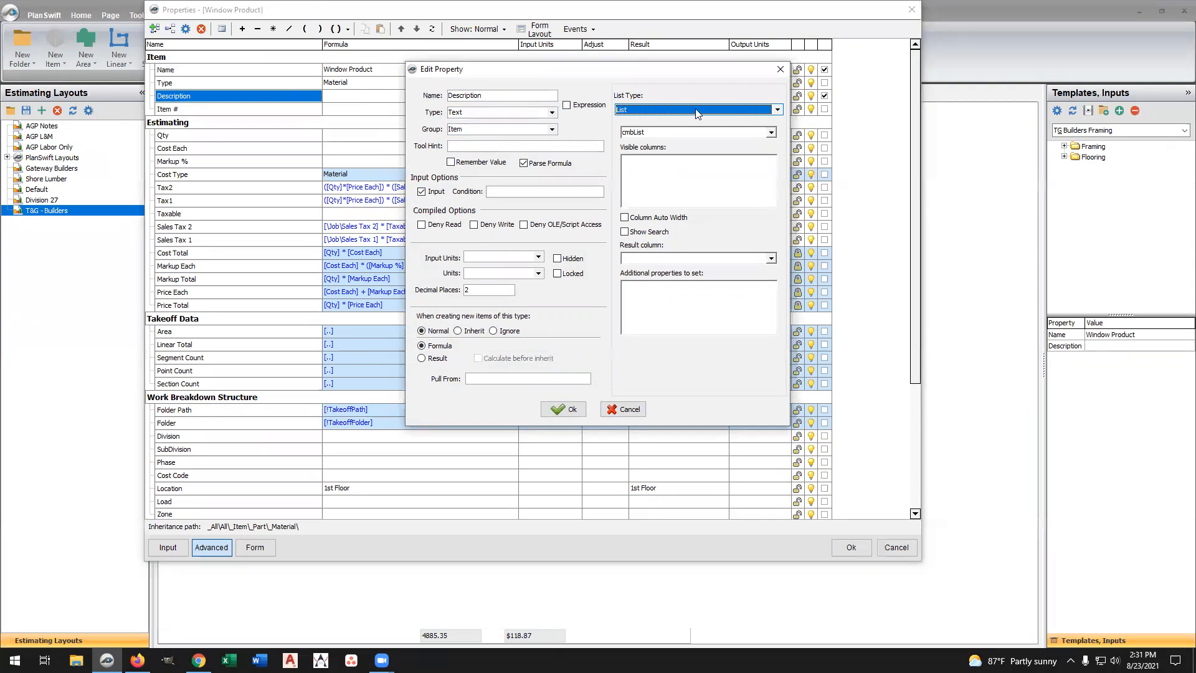
pyautogui.click(771, 133)
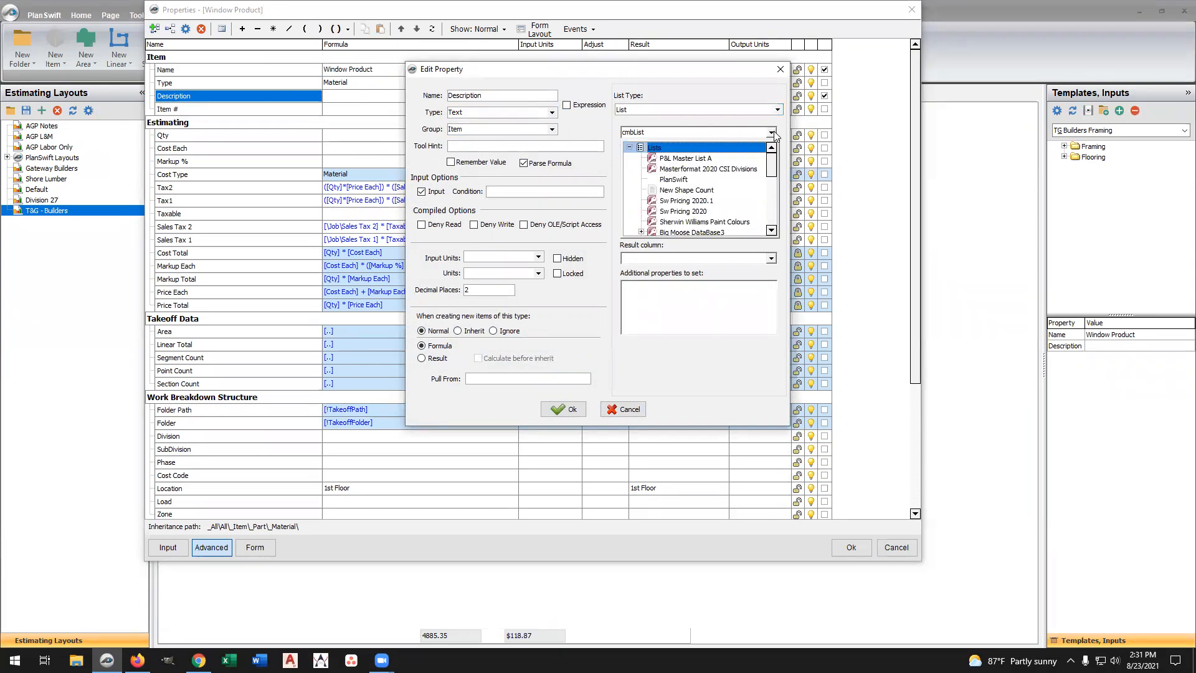
pyautogui.scroll(-1, 715, 206)
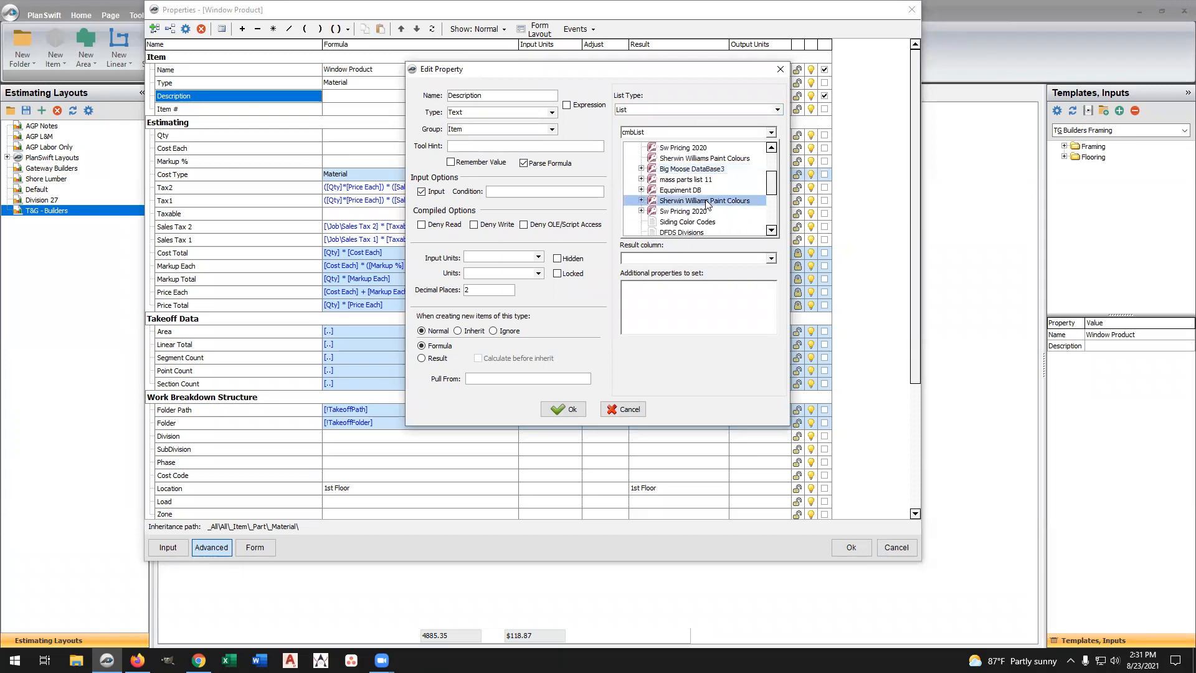
pyautogui.scroll(-3, 693, 218)
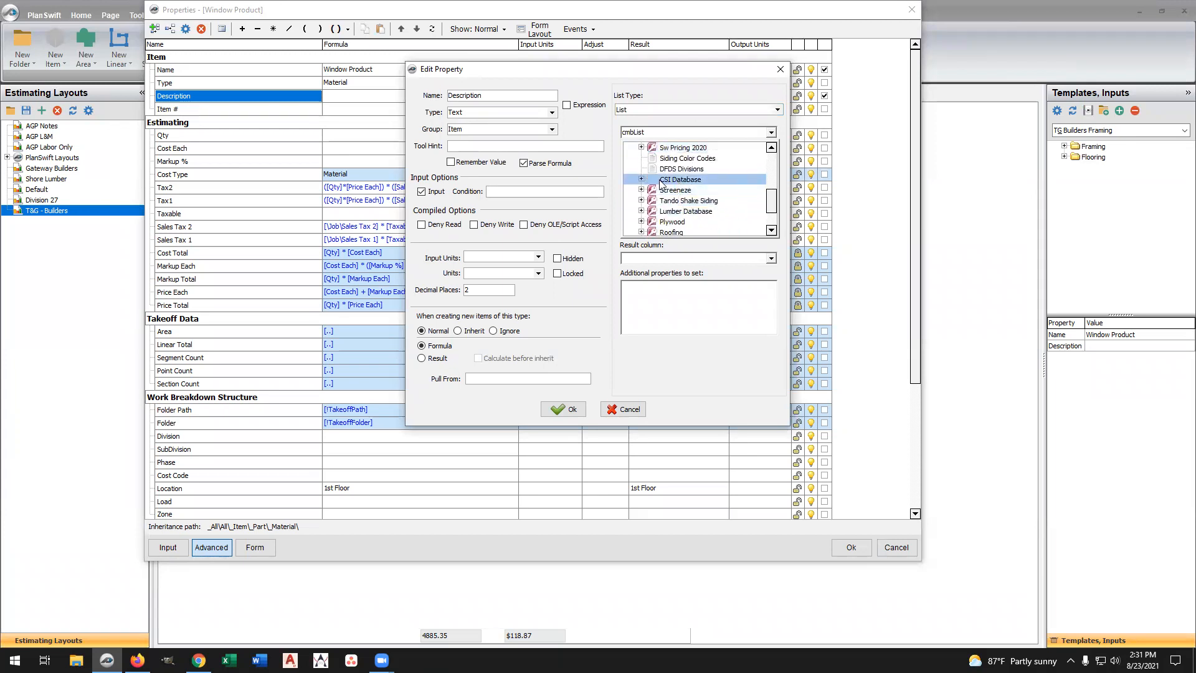
pyautogui.scroll(-1, 676, 218)
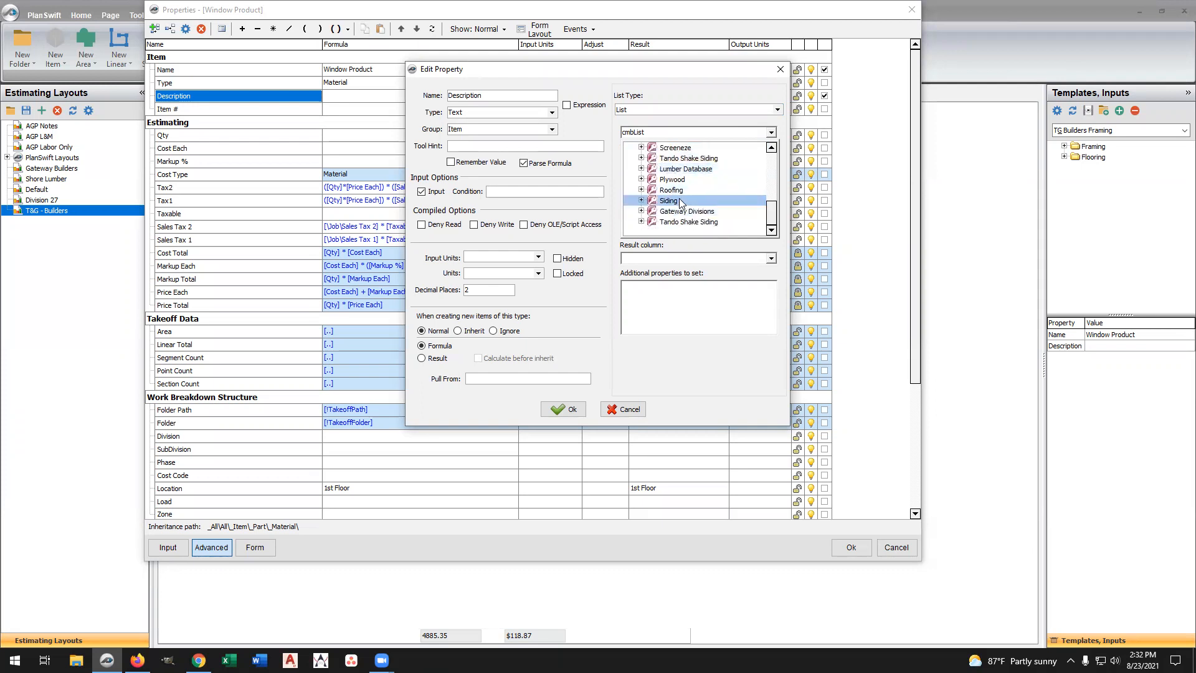
pyautogui.click(641, 190)
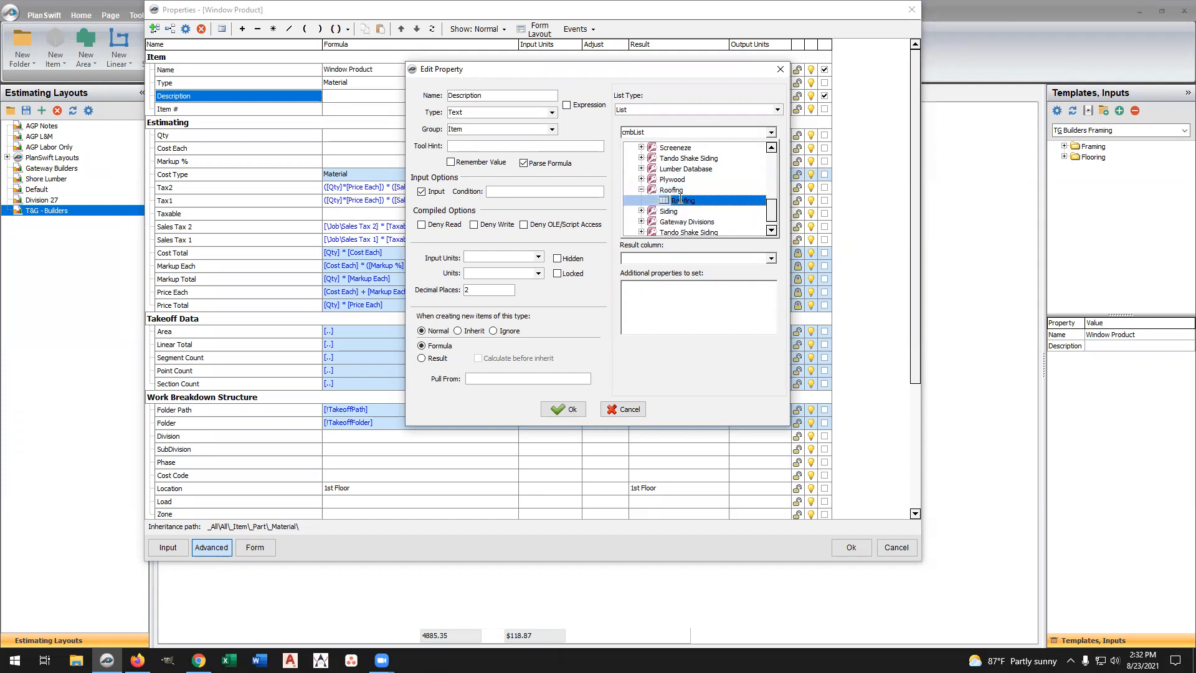
pyautogui.click(679, 201)
# Add Item # and Description as visible columns for the Window Product's Roofing list
pyautogui.doubleClick(714, 190)
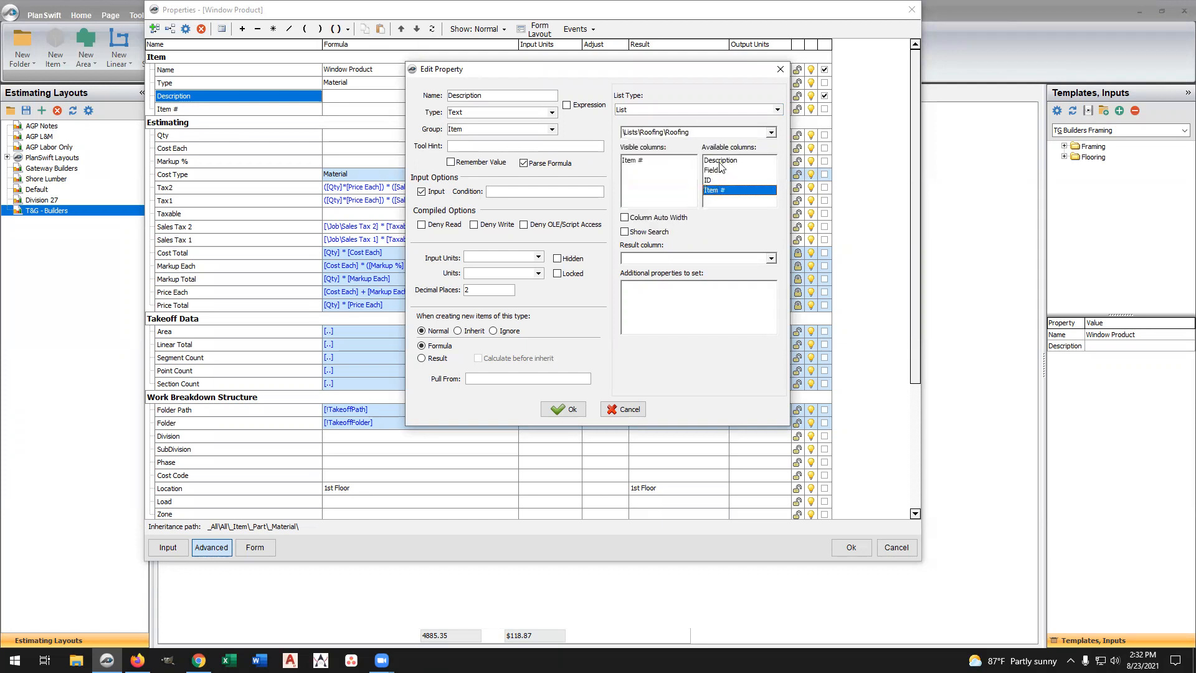
pyautogui.doubleClick(721, 160)
pyautogui.click(655, 160)
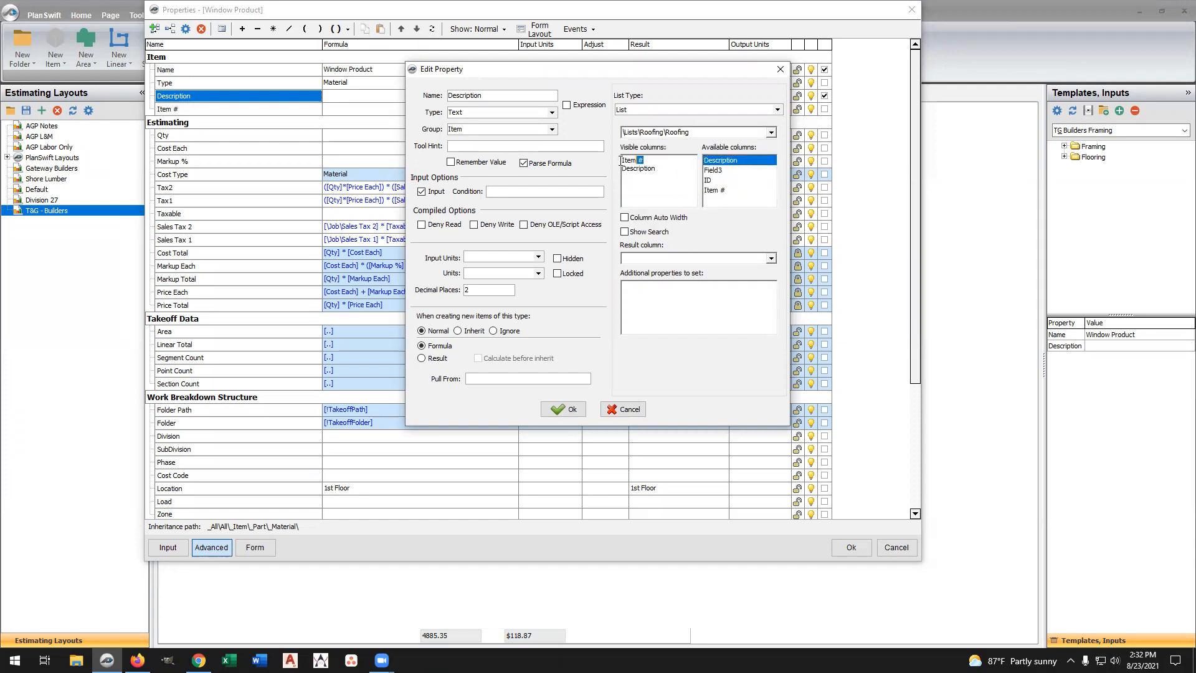
# Enable Column Auto Width and Show Search for the Roofing list and use Description as its result column
pyautogui.click(624, 217)
pyautogui.click(624, 231)
pyautogui.click(771, 258)
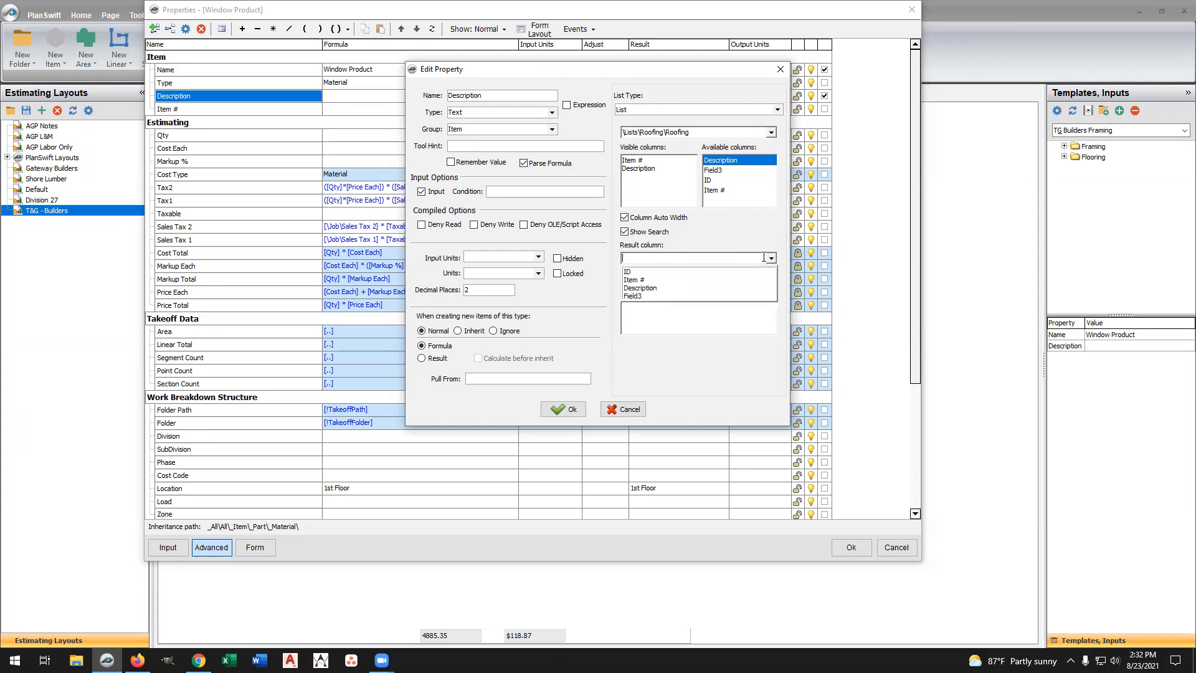
pyautogui.click(648, 288)
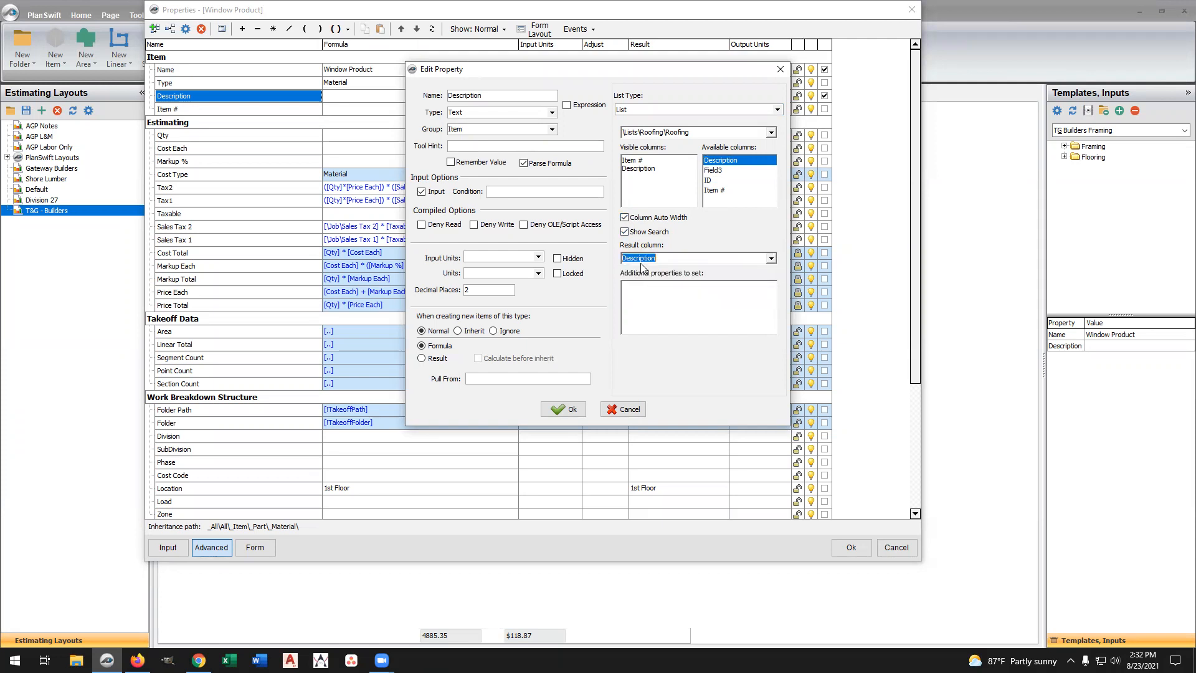
# Enter Item # as the additional property to set and accept the Window Product's Description property
pyautogui.click(640, 287)
pyautogui.write('Item #')
pyautogui.click(568, 410)
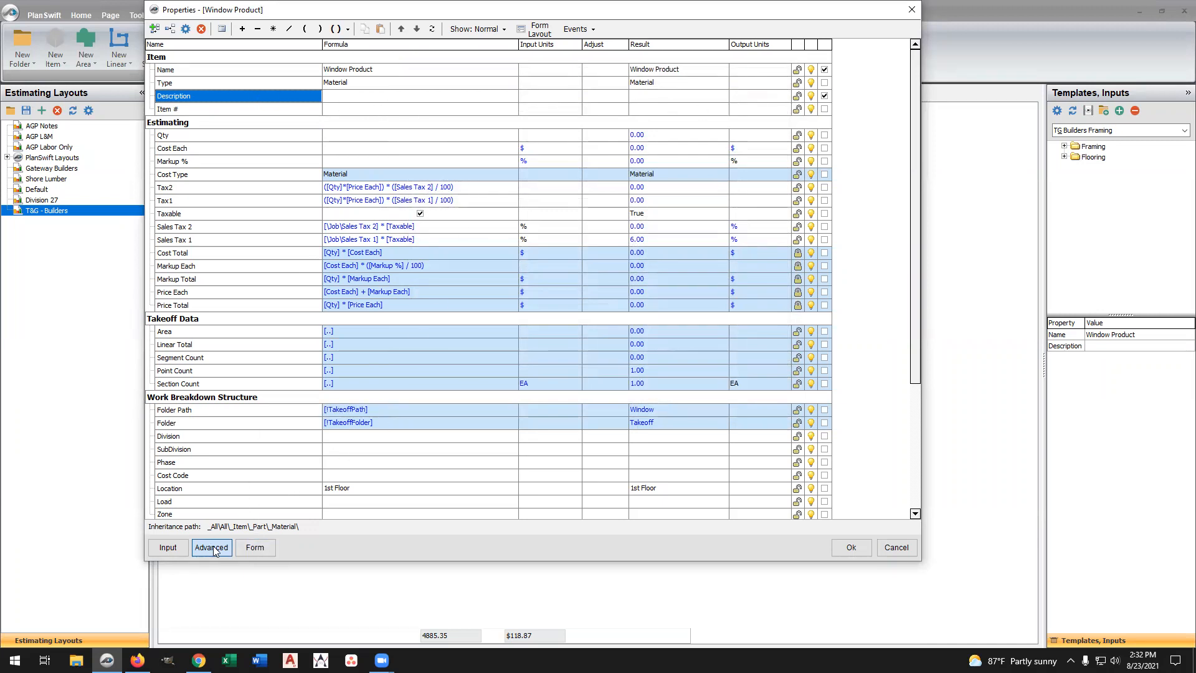
# Try "1 GAL ALUM ROOF COATING" as the Window Product's Description, change it to "15# FELT PAPER 432 SF/144 LF", and accept the properties
pyautogui.click(255, 547)
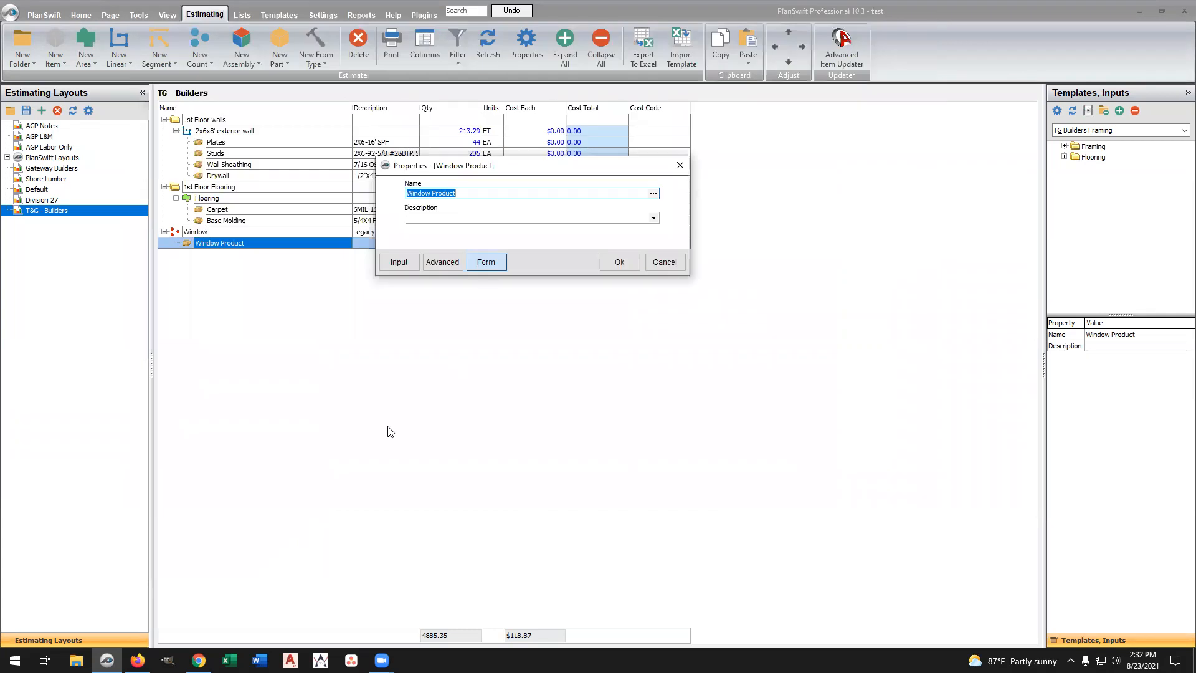
pyautogui.click(426, 218)
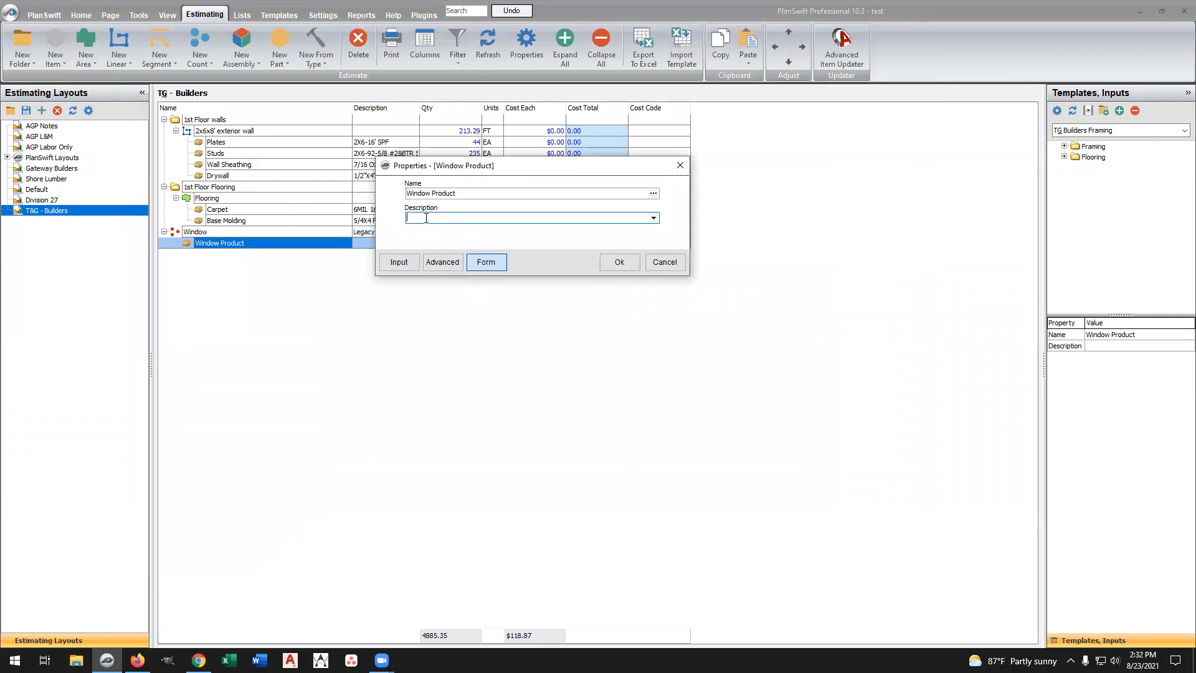
pyautogui.click(653, 218)
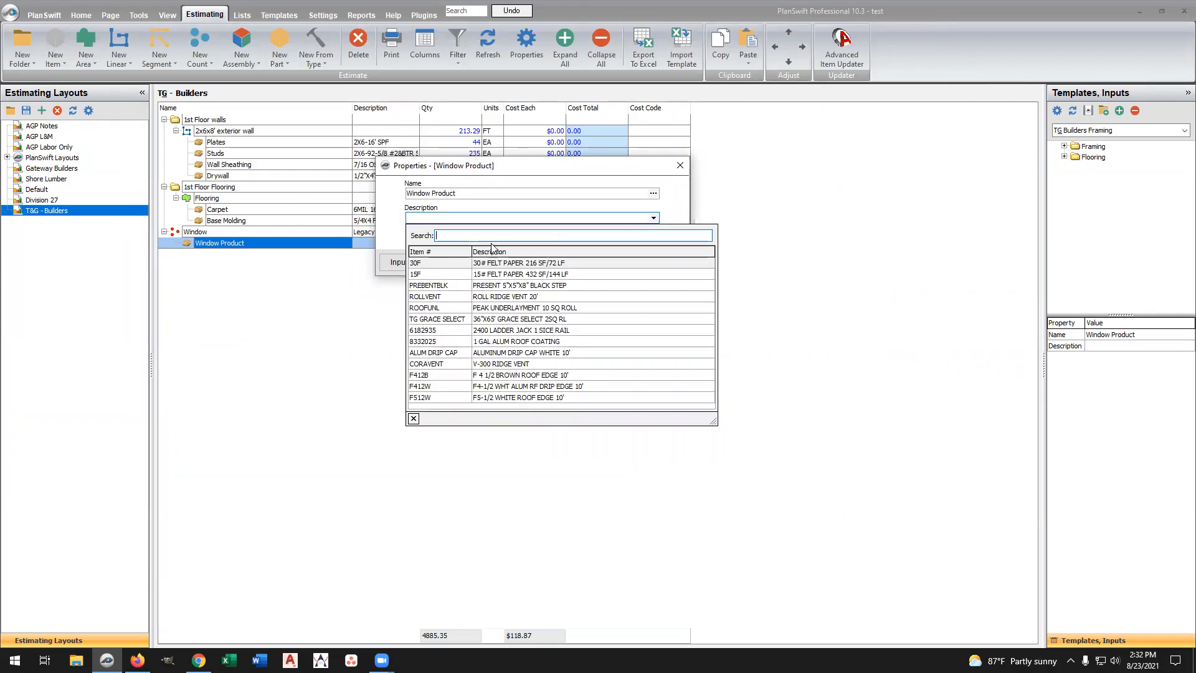
pyautogui.click(498, 341)
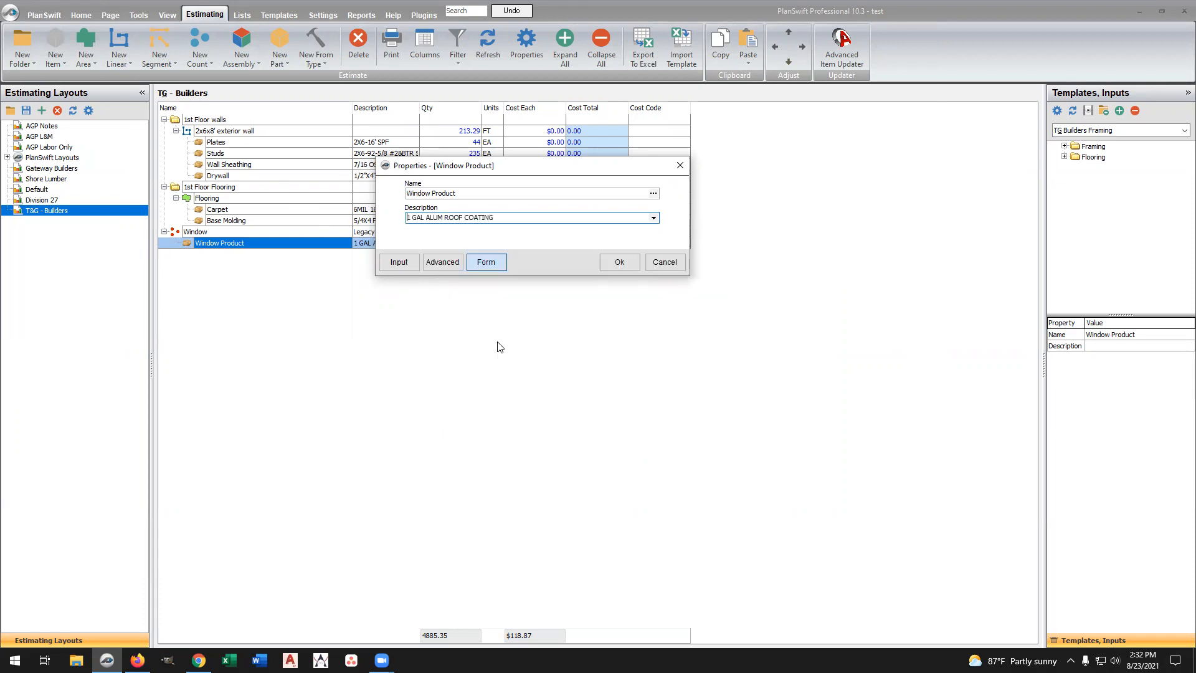
pyautogui.click(653, 217)
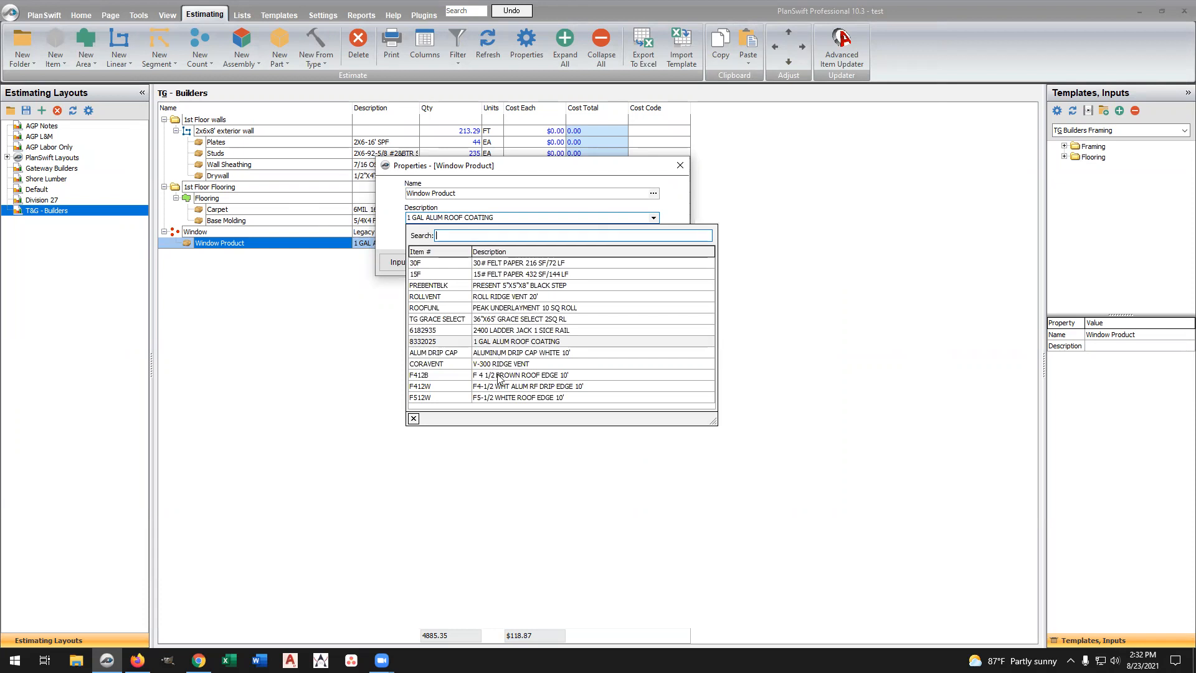
pyautogui.click(504, 274)
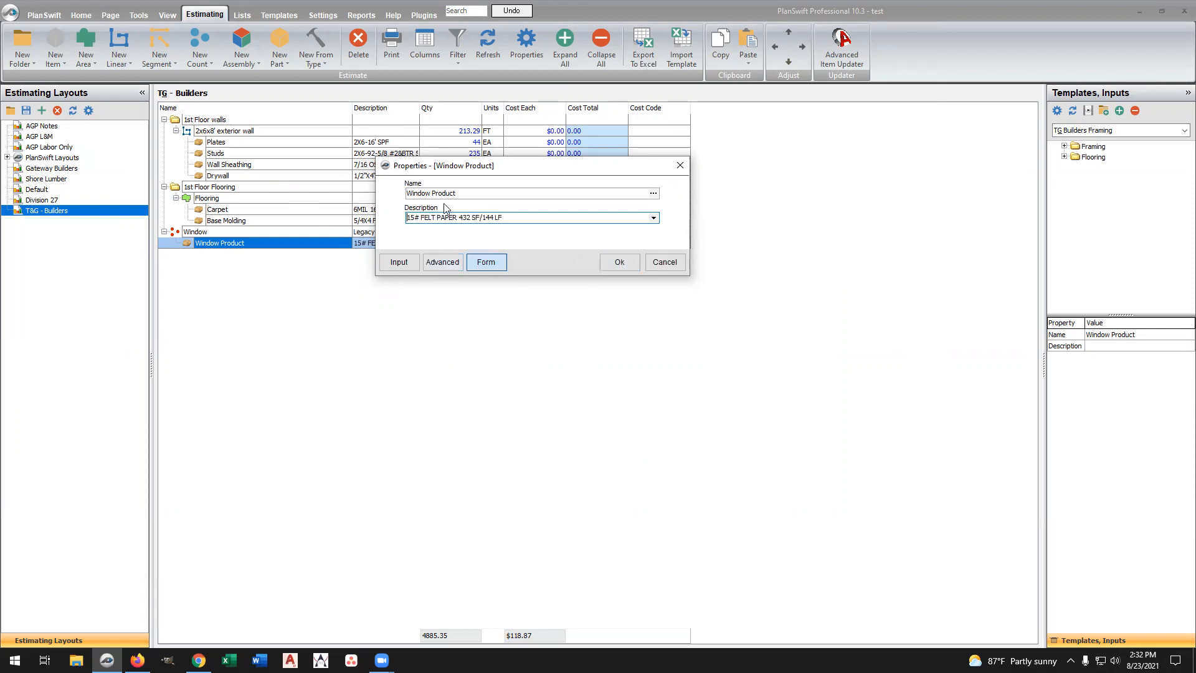
pyautogui.click(655, 266)
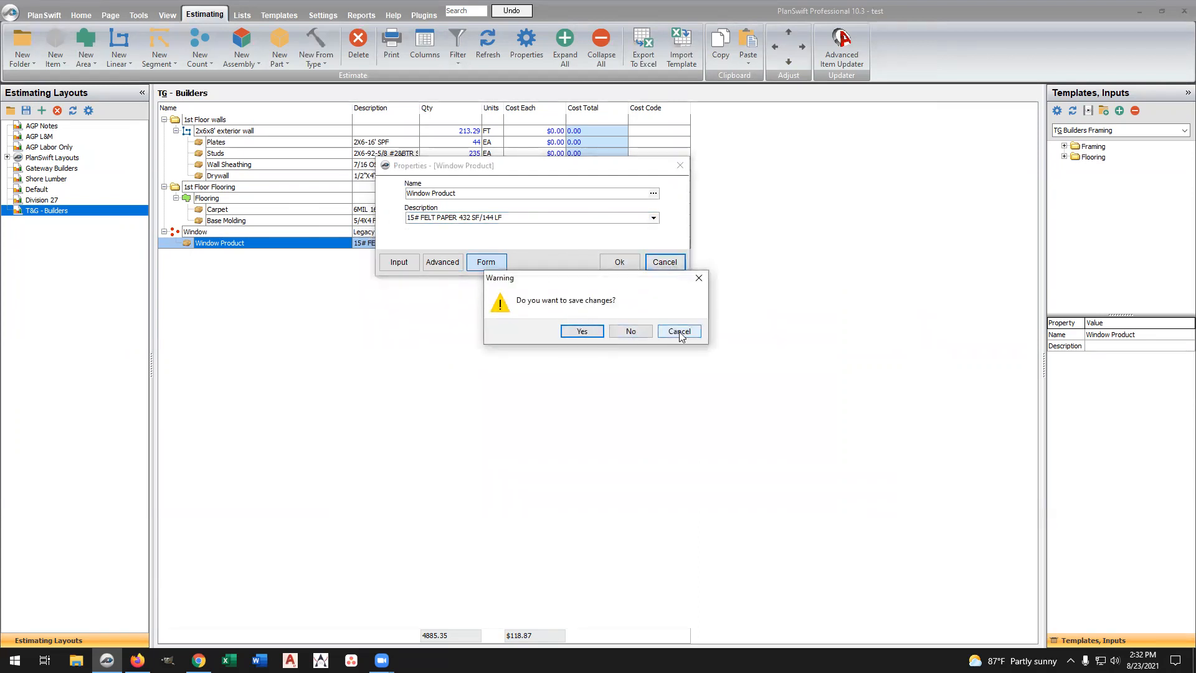
pyautogui.click(679, 331)
pyautogui.click(613, 262)
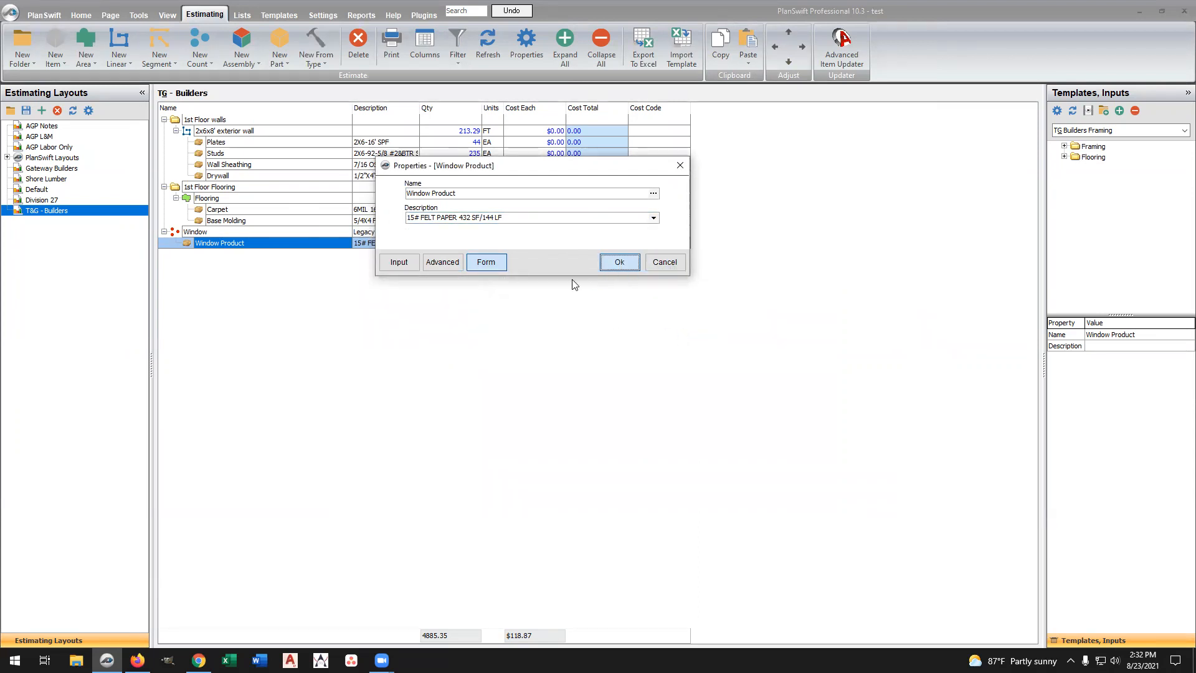
# Relink the Window count's Description property to the Roofing list through its advanced properties
pyautogui.click(241, 234)
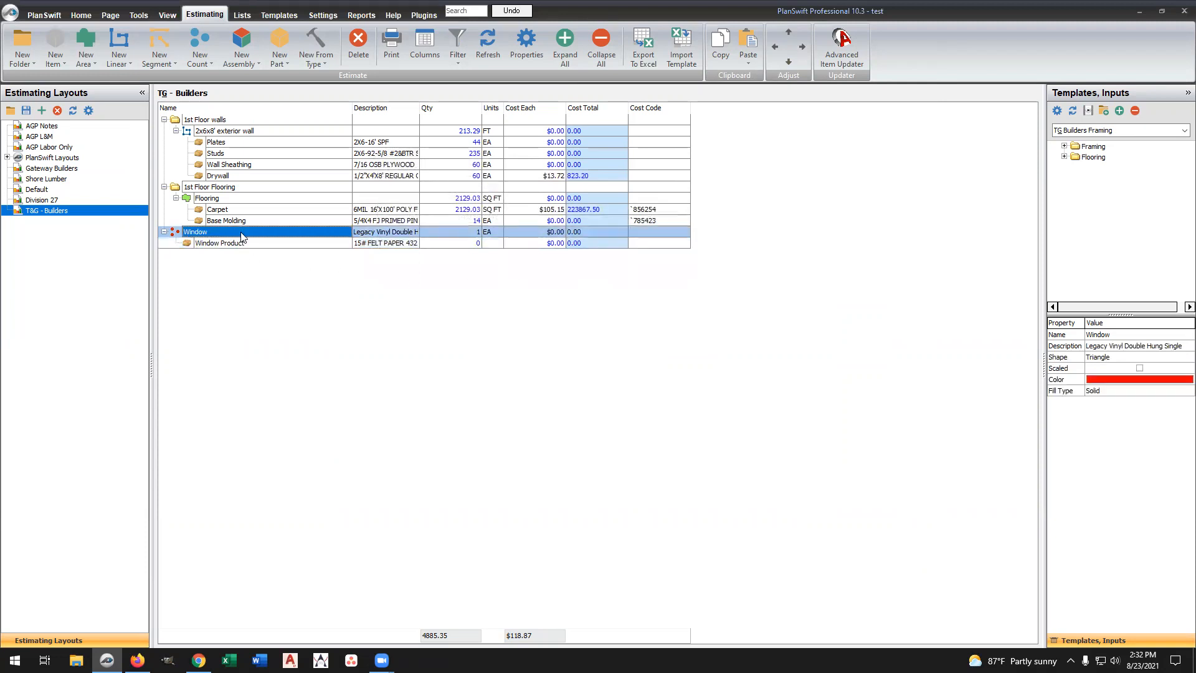
pyautogui.click(296, 244)
pyautogui.click(279, 232)
pyautogui.doubleClick(302, 232)
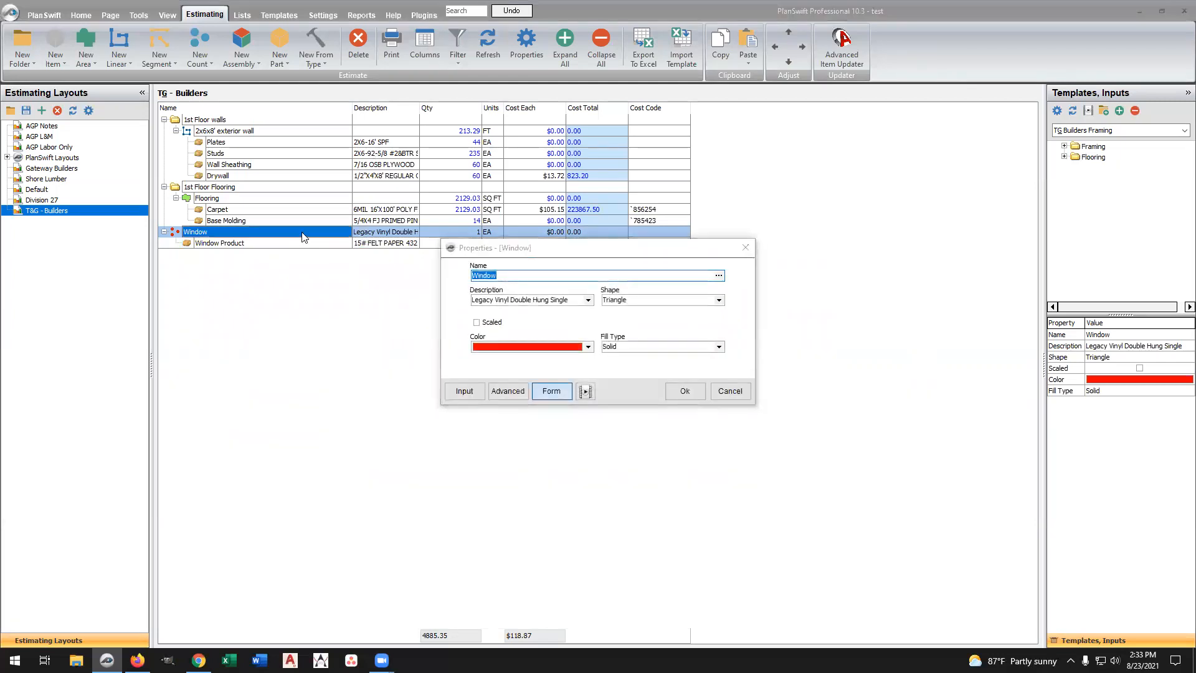
pyautogui.click(508, 391)
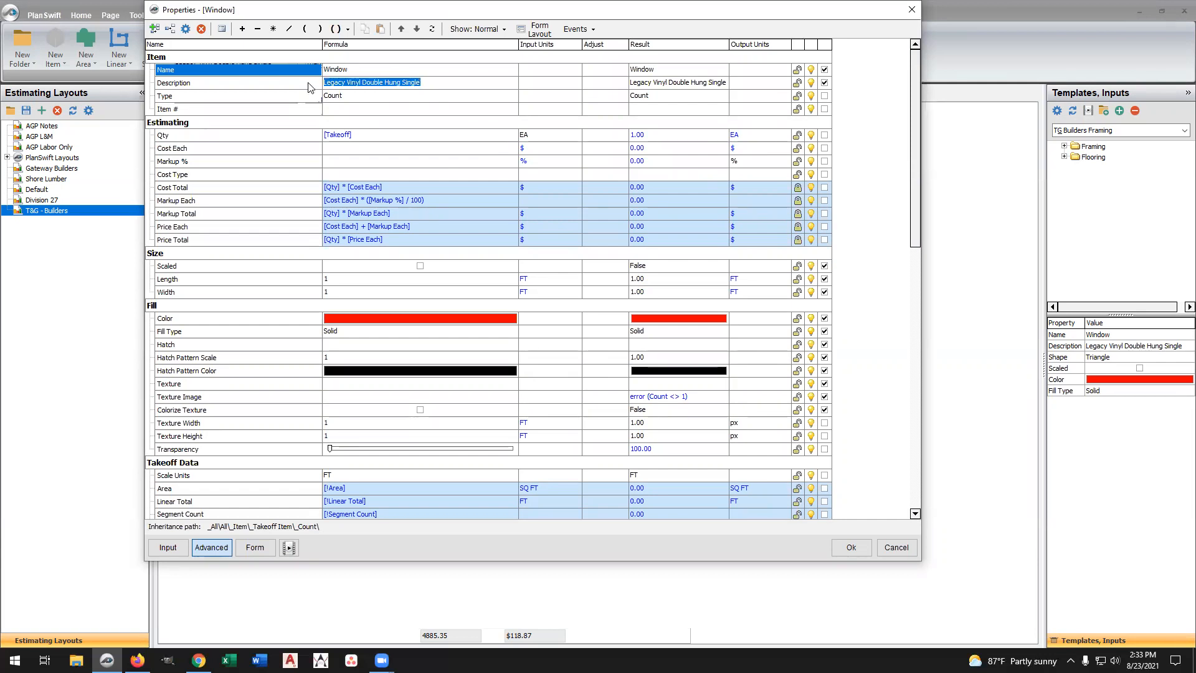
pyautogui.click(310, 85)
pyautogui.doubleClick(310, 85)
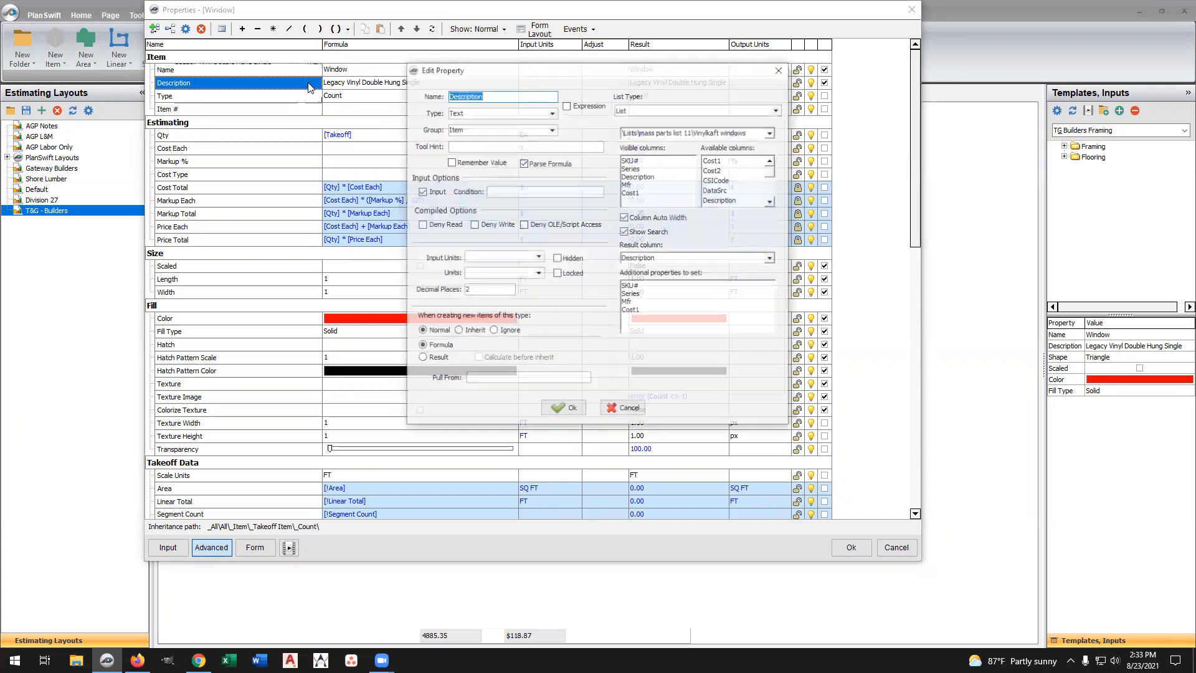
pyautogui.click(772, 134)
pyautogui.scroll(-5, 715, 183)
pyautogui.click(642, 190)
pyautogui.click(682, 201)
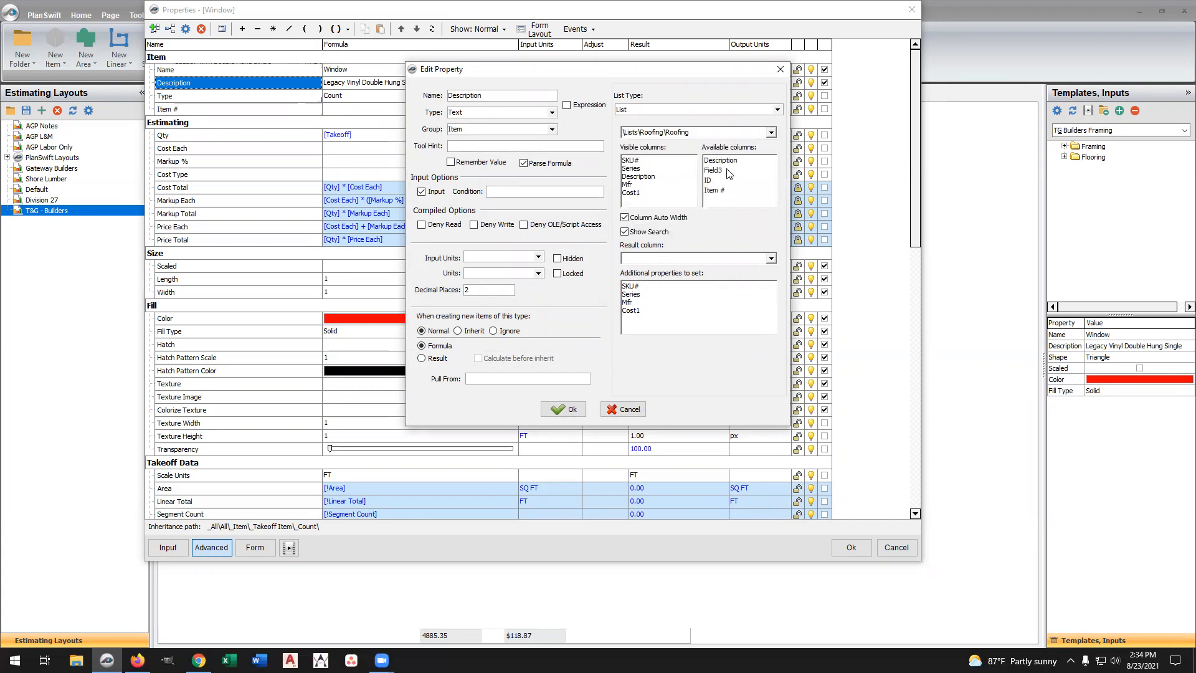
# Replace the visible columns of the Window count's Description list with Item # and Description
pyautogui.moveTo(630, 192); pyautogui.dragTo(609, 162)
pyautogui.press('Delete')
pyautogui.doubleClick(715, 190)
pyautogui.doubleClick(710, 161)
pyautogui.click(641, 162)
pyautogui.press('Delete')
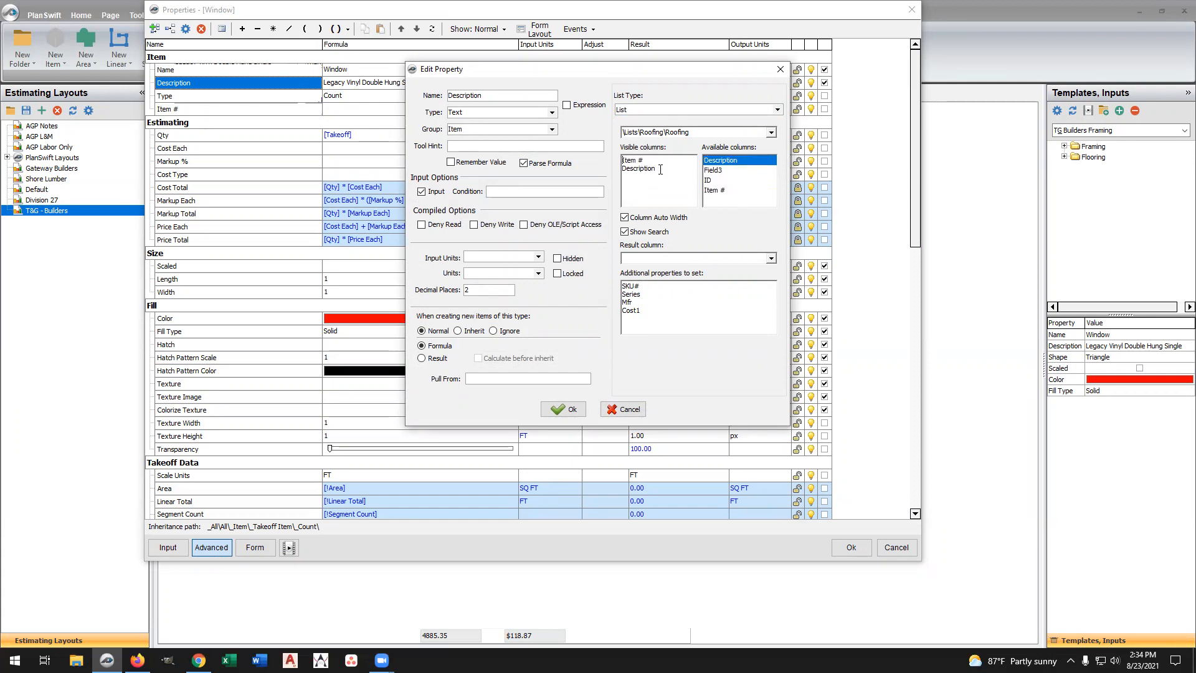
# Use Description as the result column, replace the additional properties to set with Item #, and accept the Window count's property
pyautogui.moveTo(644, 160); pyautogui.dragTo(603, 159)
pyautogui.click(771, 258)
pyautogui.click(649, 304)
pyautogui.moveTo(647, 317); pyautogui.dragTo(599, 271)
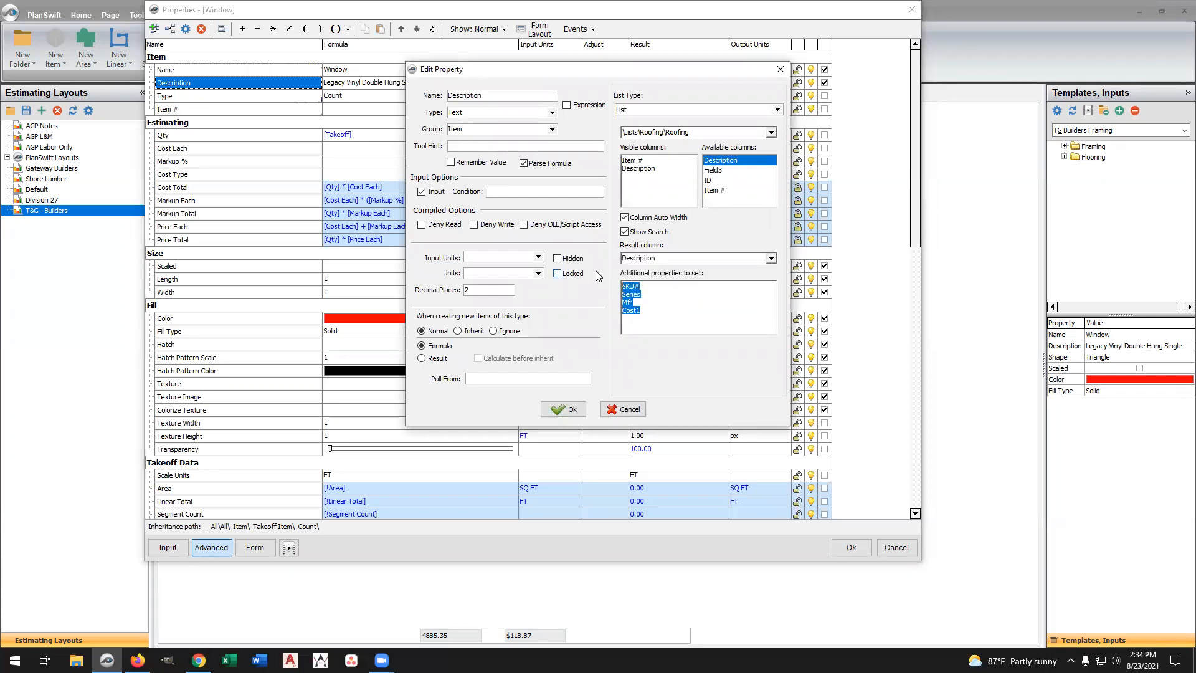
pyautogui.write('Item #')
pyautogui.click(563, 409)
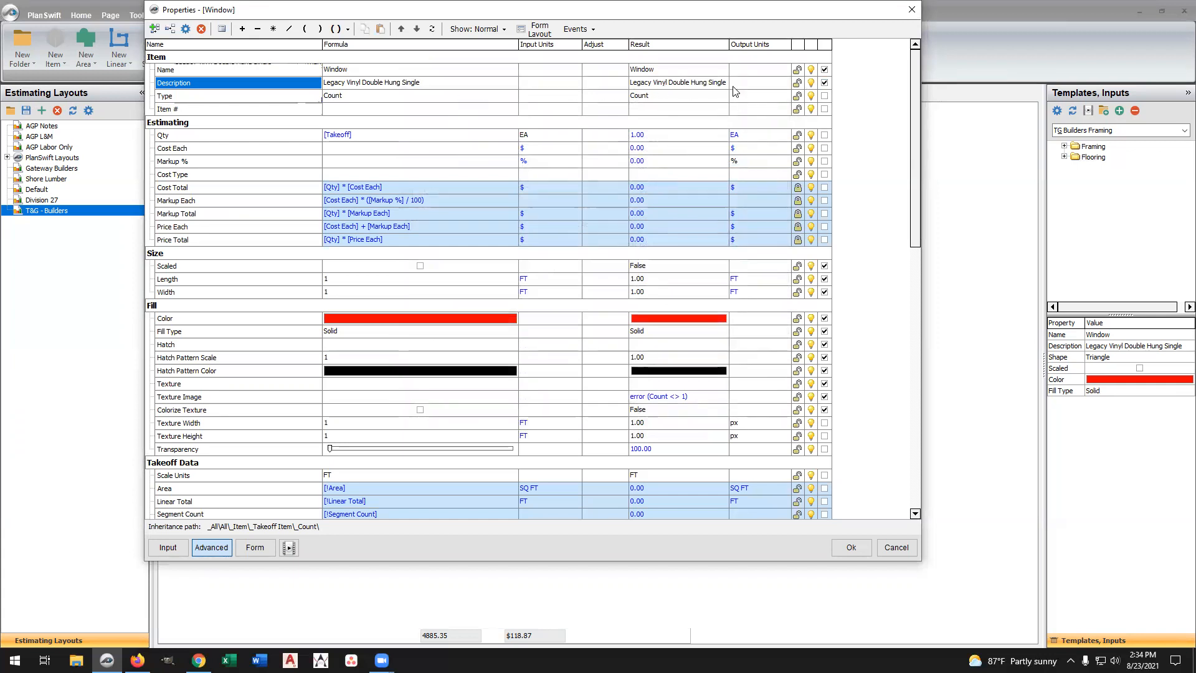
# Set the Window count's Description to "15# FELT PAPER 432 SF/144 LF" from the linked Roofing list in the form view
pyautogui.click(255, 547)
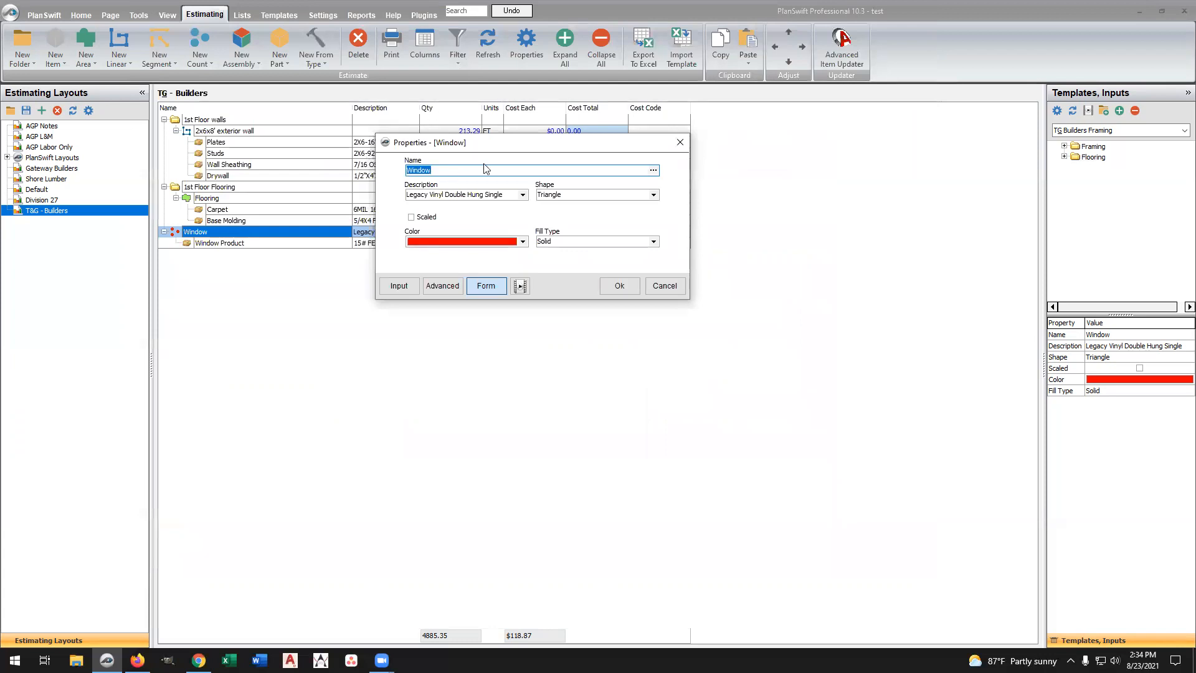
pyautogui.click(523, 194)
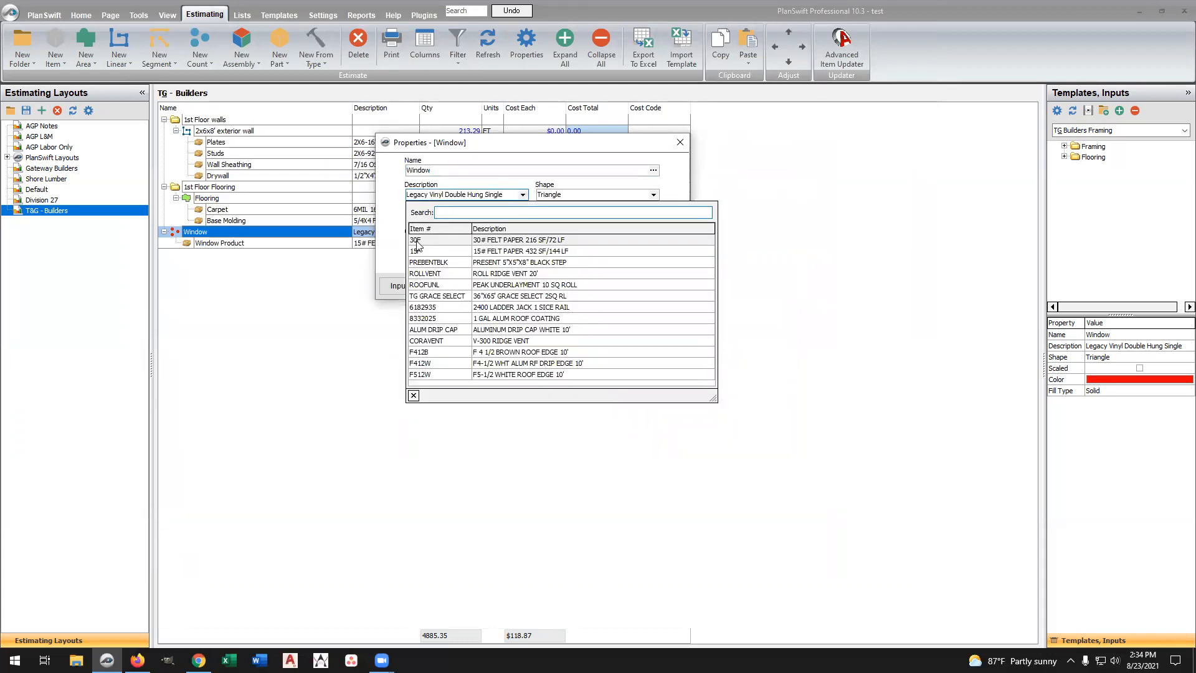
pyautogui.click(512, 252)
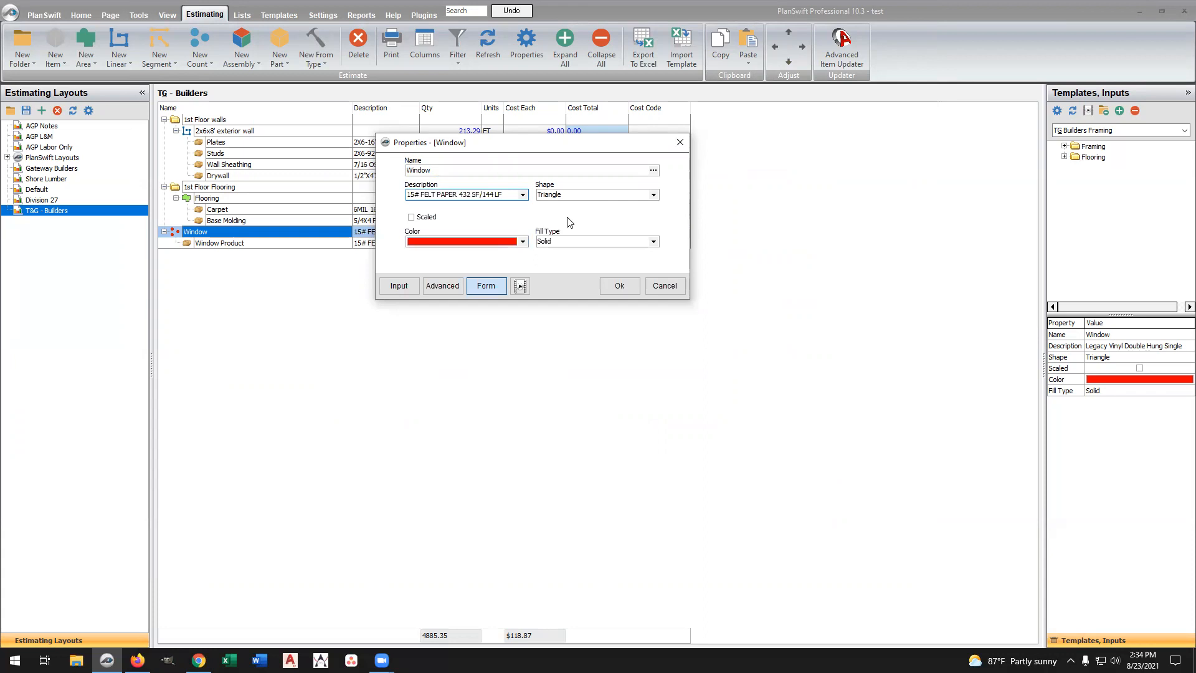
# Make Location an input property of the Window count and clear its value in the advanced properties
pyautogui.click(437, 286)
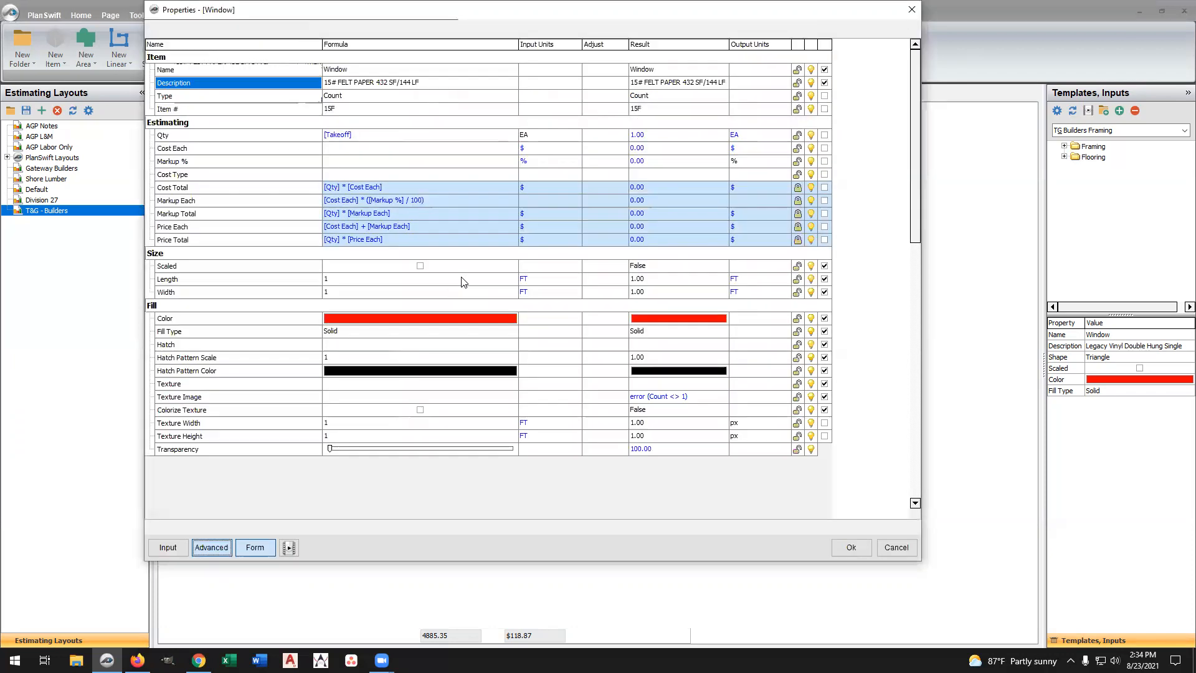
pyautogui.scroll(-5, 374, 417)
pyautogui.scroll(-5, 368, 425)
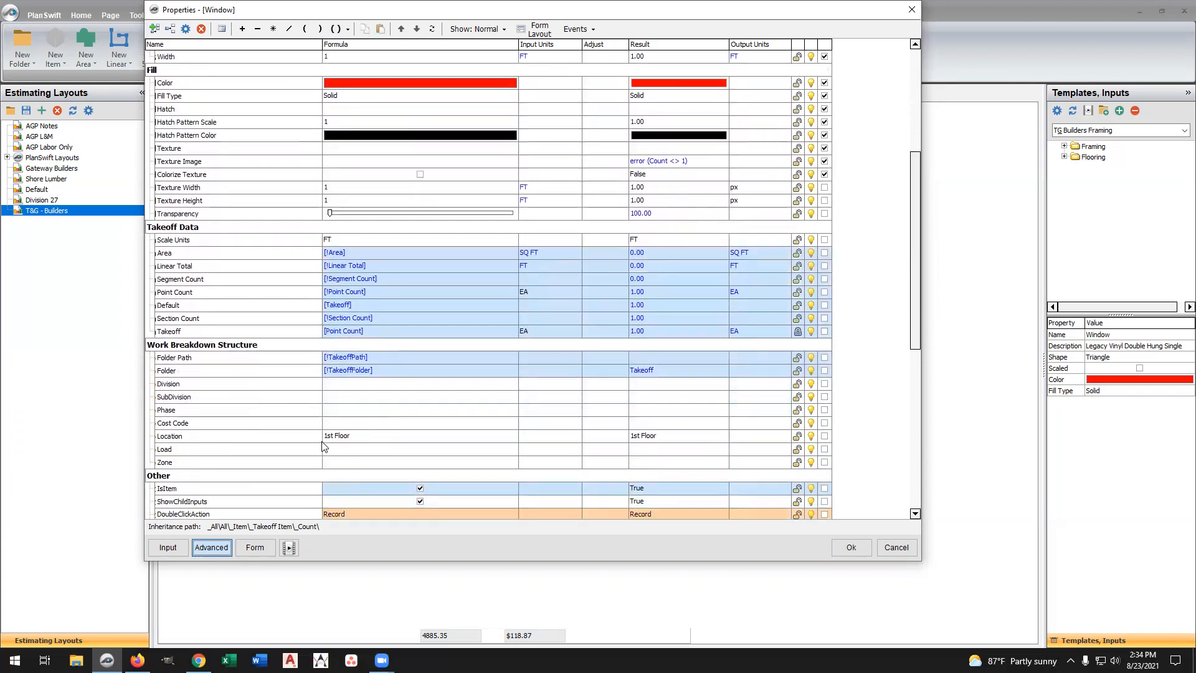
pyautogui.click(825, 436)
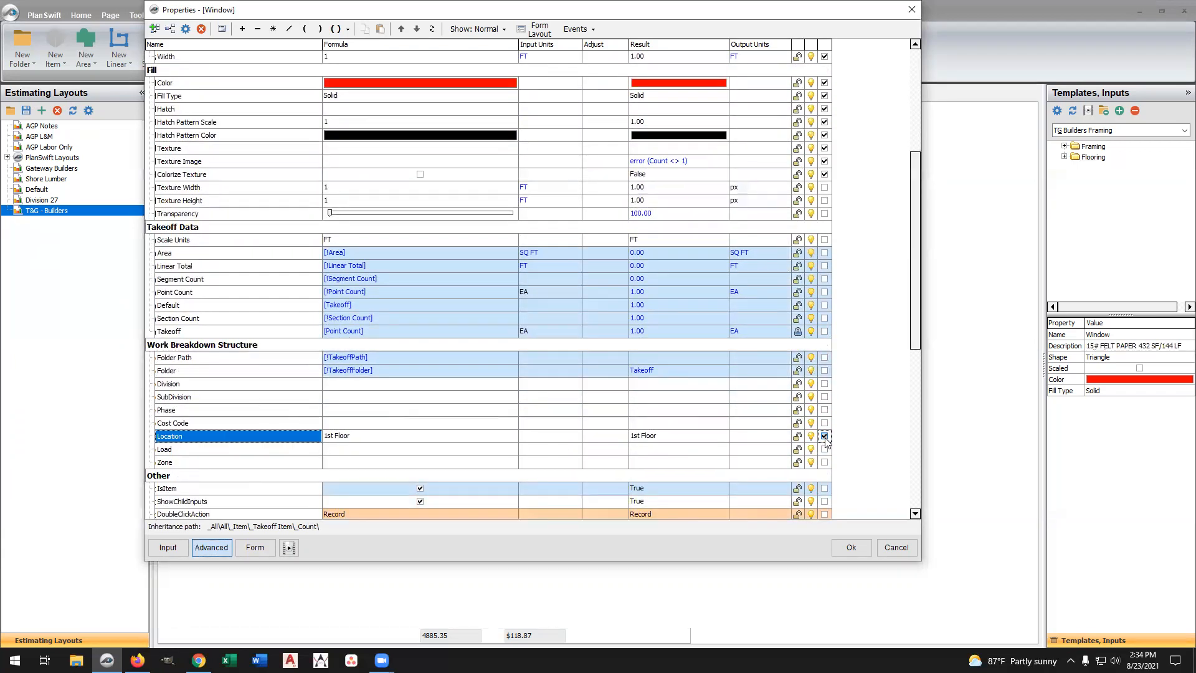
pyautogui.click(263, 435)
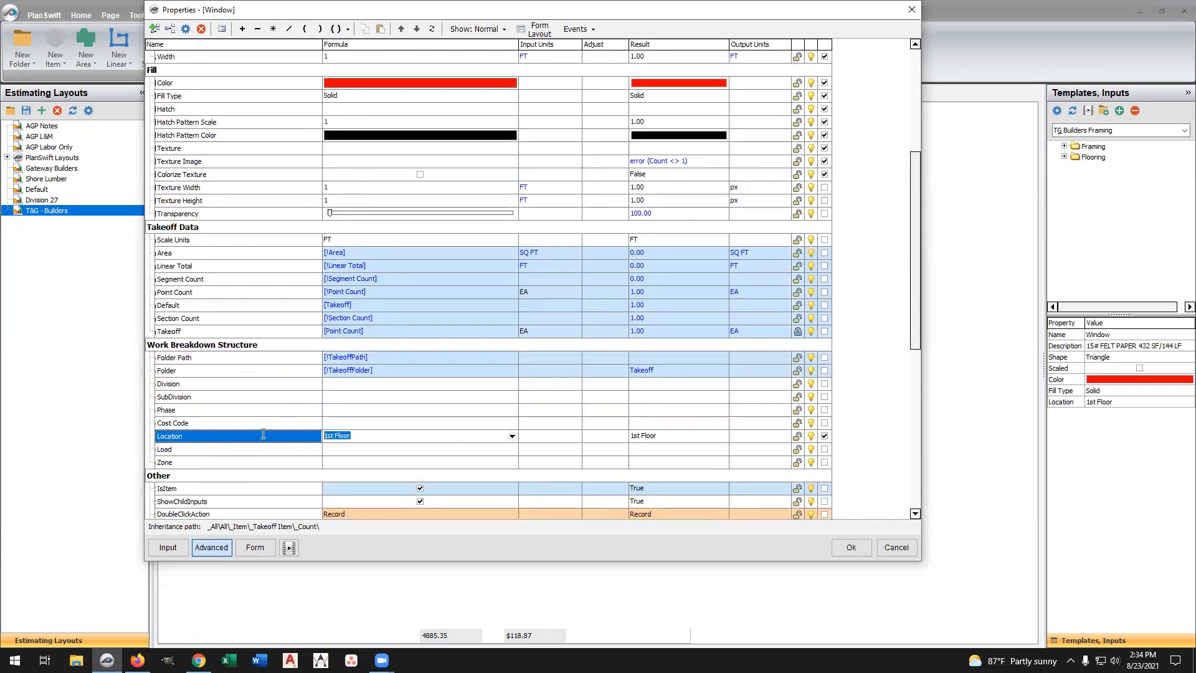
pyautogui.press('Delete')
pyautogui.click(363, 462)
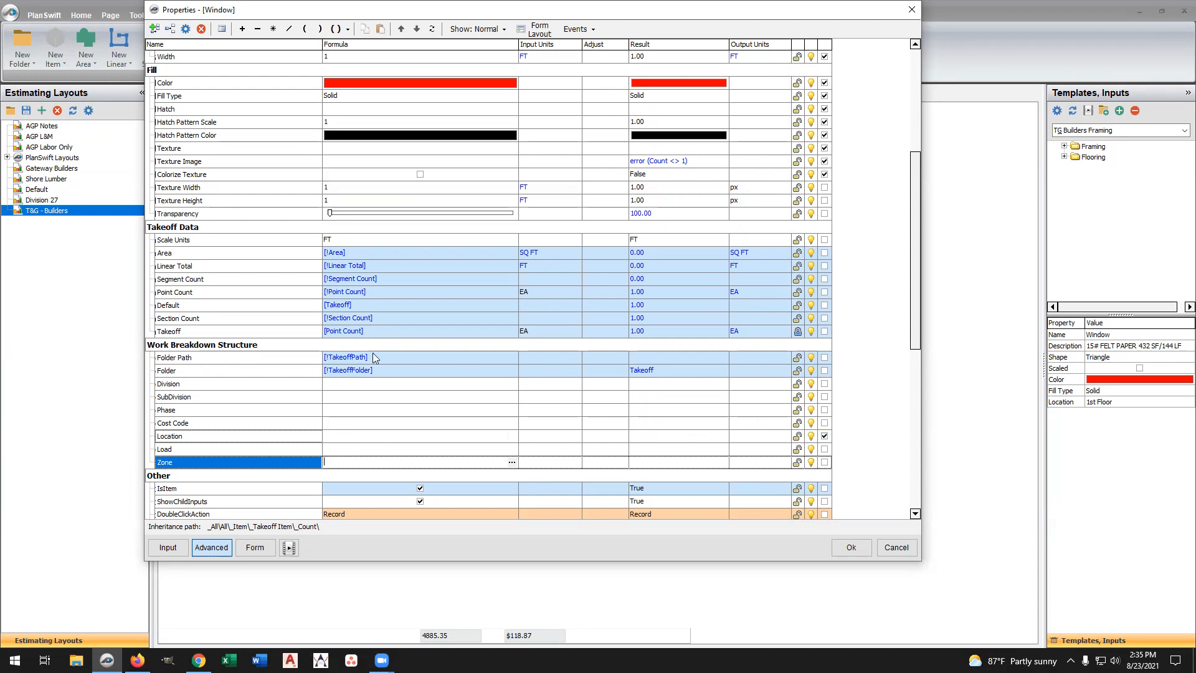
pyautogui.click(824, 422)
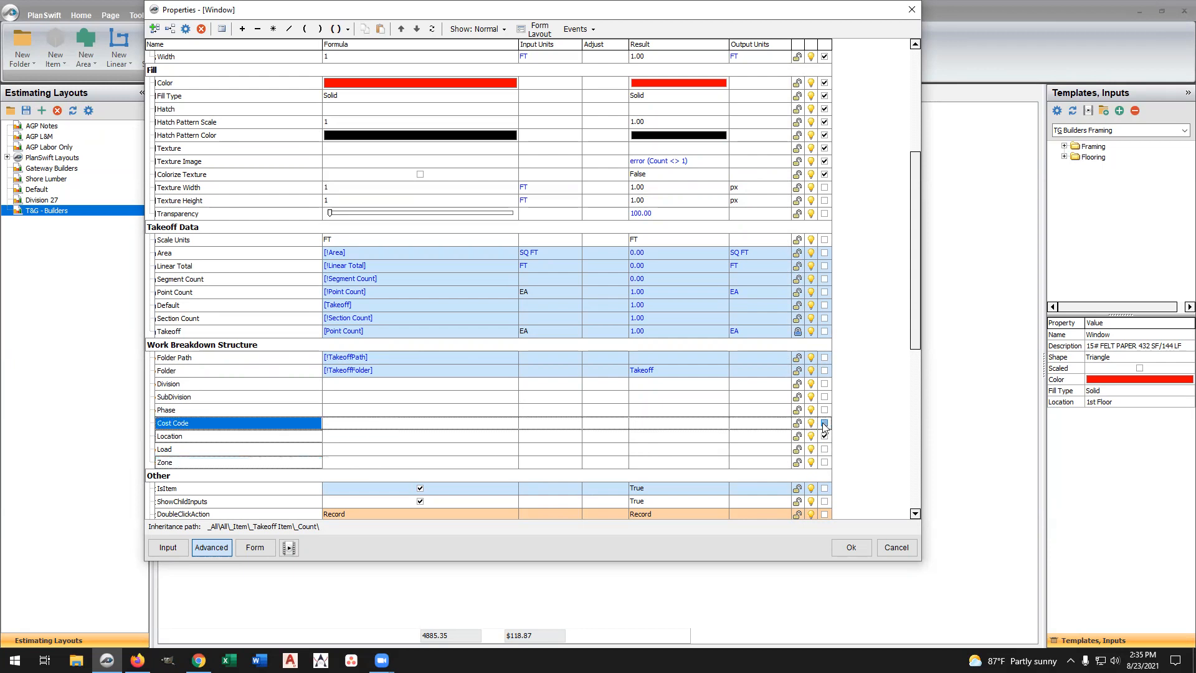
pyautogui.click(340, 424)
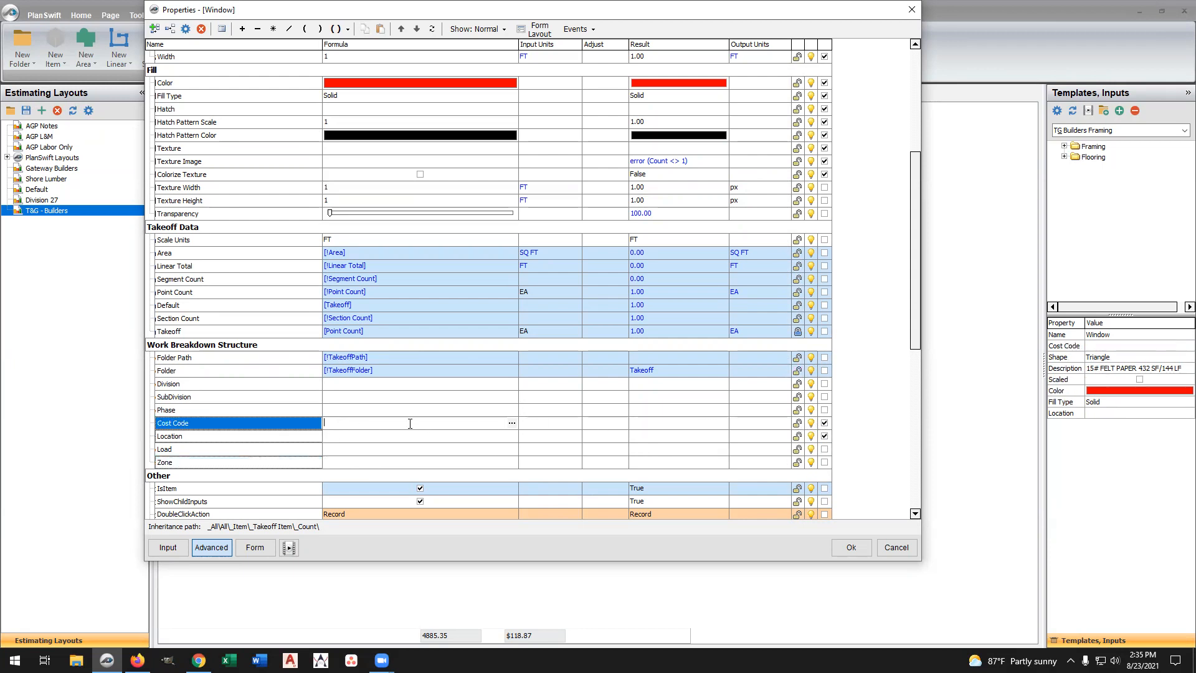
pyautogui.scroll(2, 386, 422)
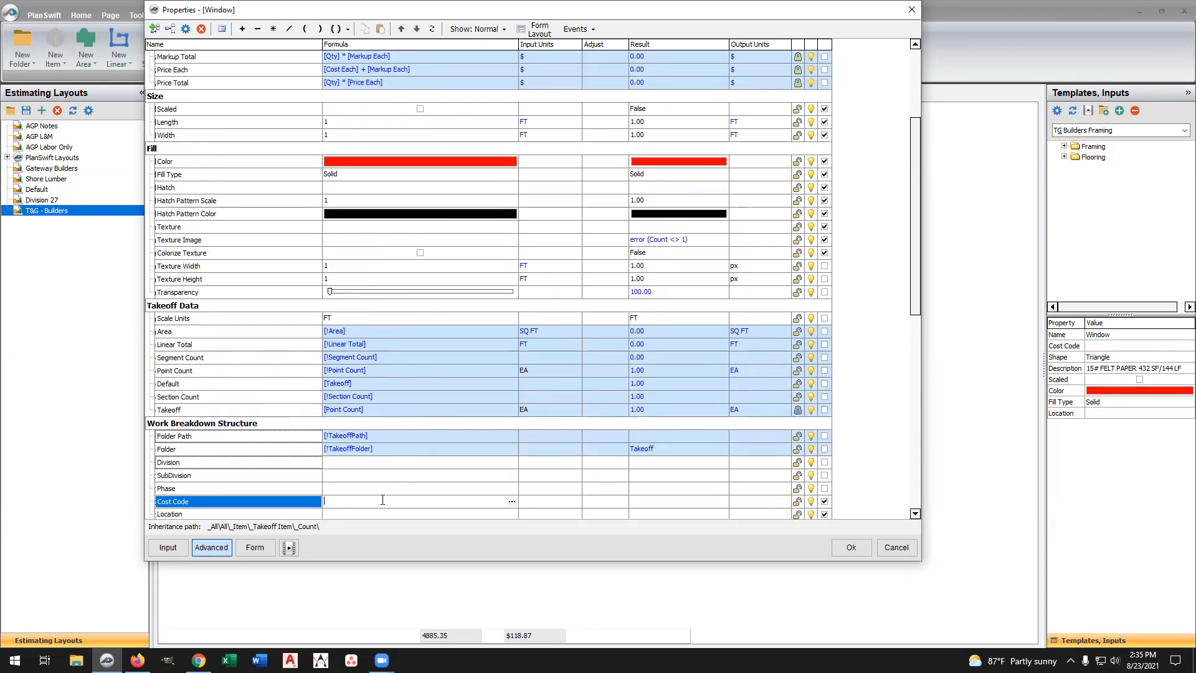
pyautogui.scroll(-2, 344, 498)
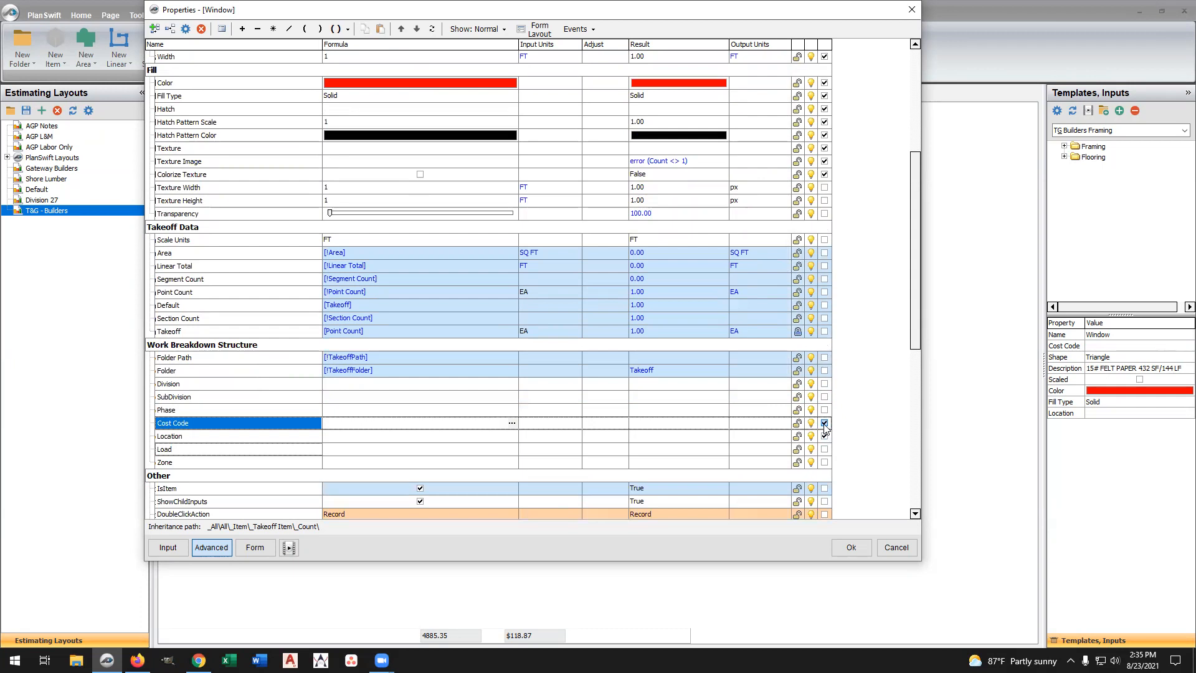
pyautogui.click(824, 423)
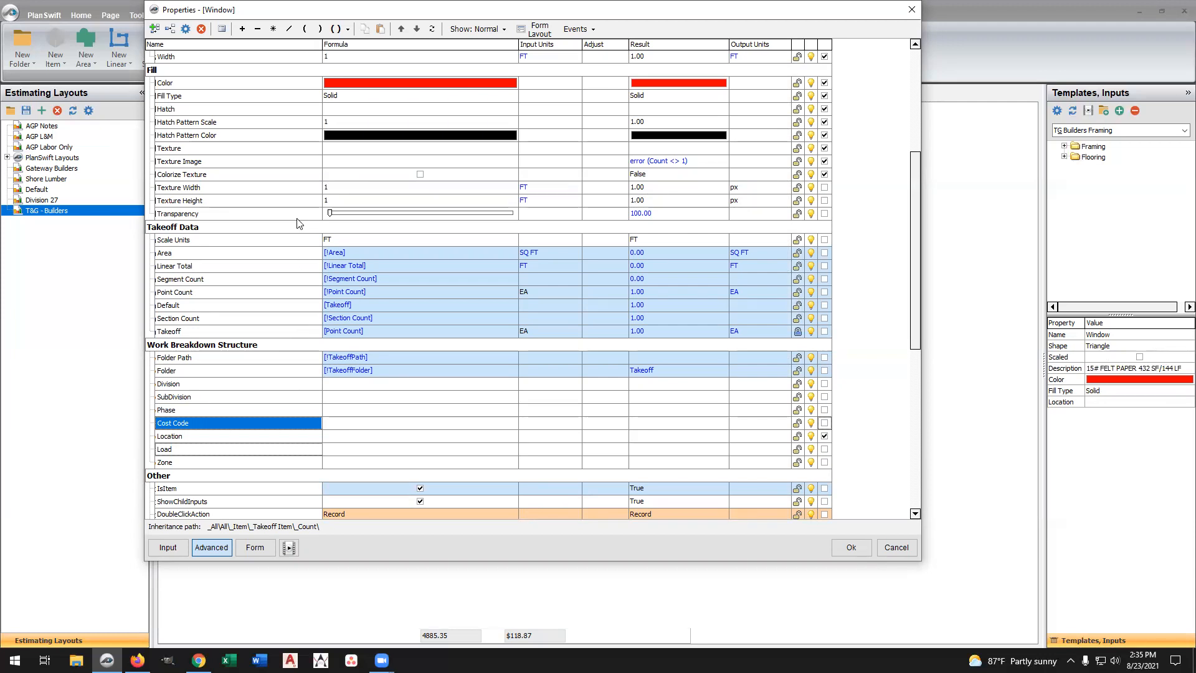
# Accept the Window count's changed advanced properties
pyautogui.scroll(2, 298, 218)
pyautogui.scroll(4, 298, 218)
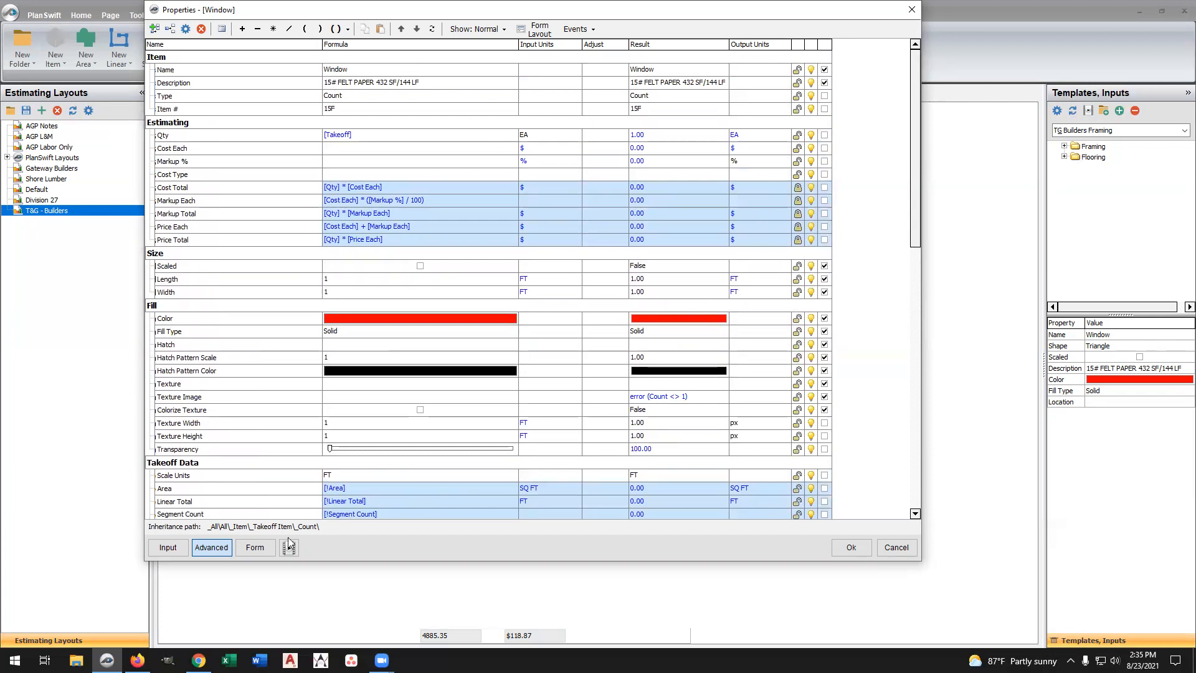
pyautogui.click(850, 548)
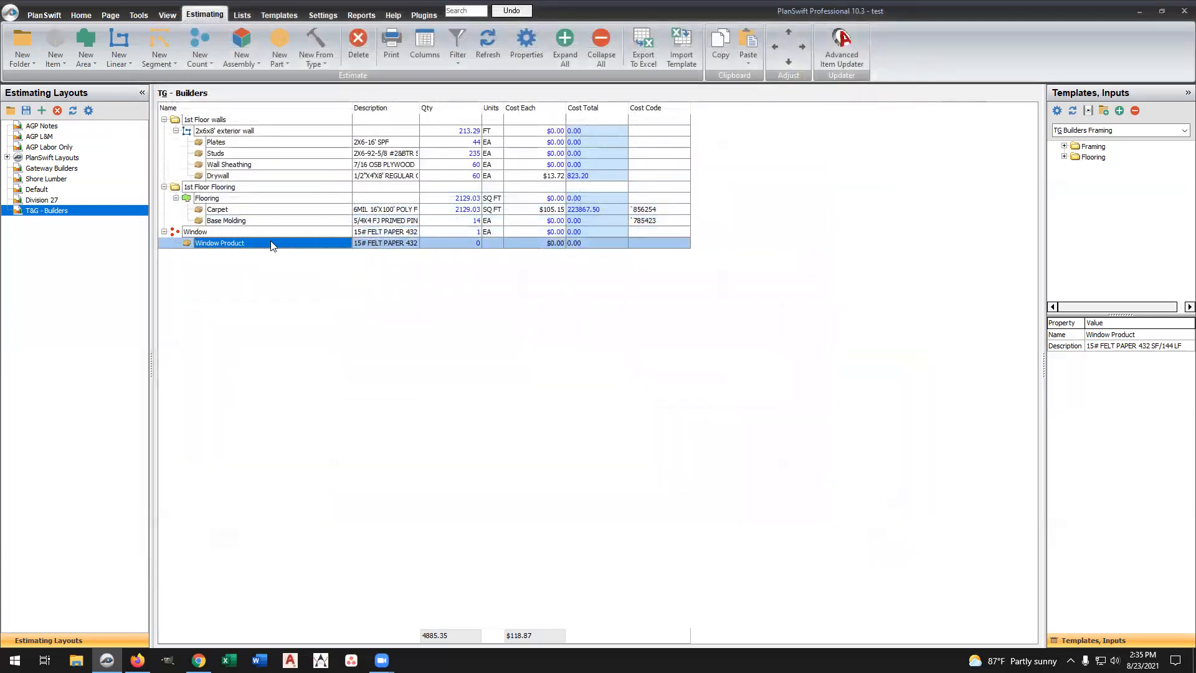
# Change the list type of the Window Product part's Description property to Simple List
pyautogui.click(243, 245)
pyautogui.doubleClick(323, 249)
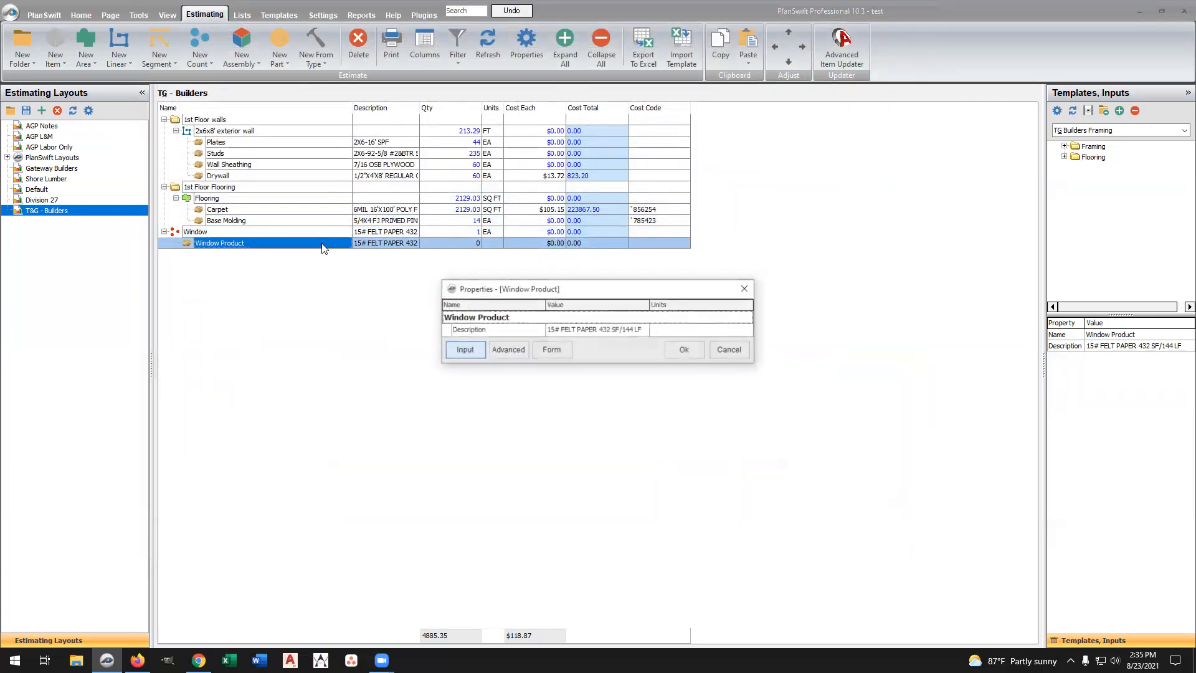
pyautogui.click(498, 353)
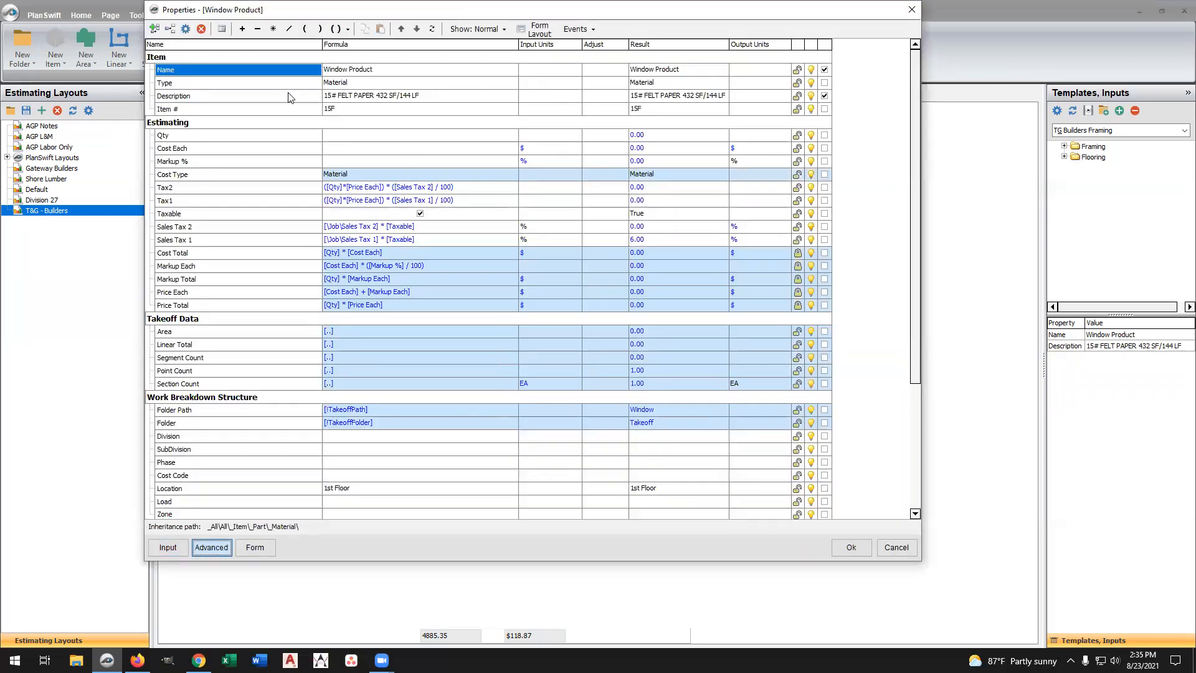
pyautogui.click(306, 97)
pyautogui.doubleClick(305, 98)
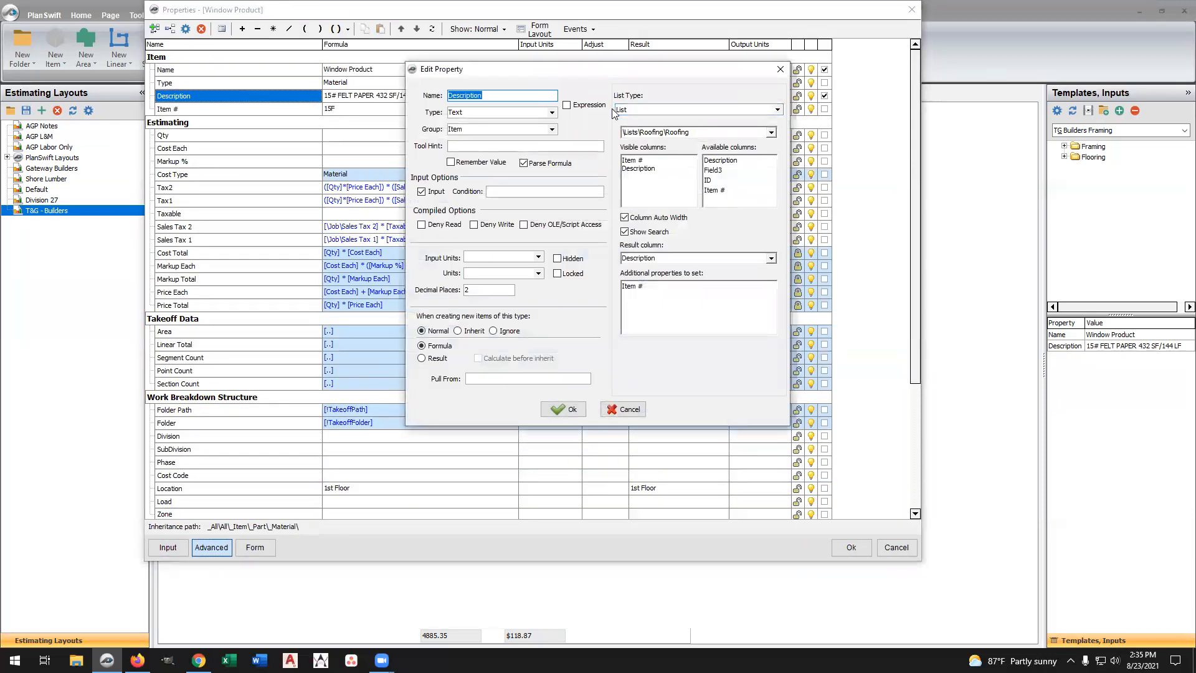
pyautogui.click(779, 110)
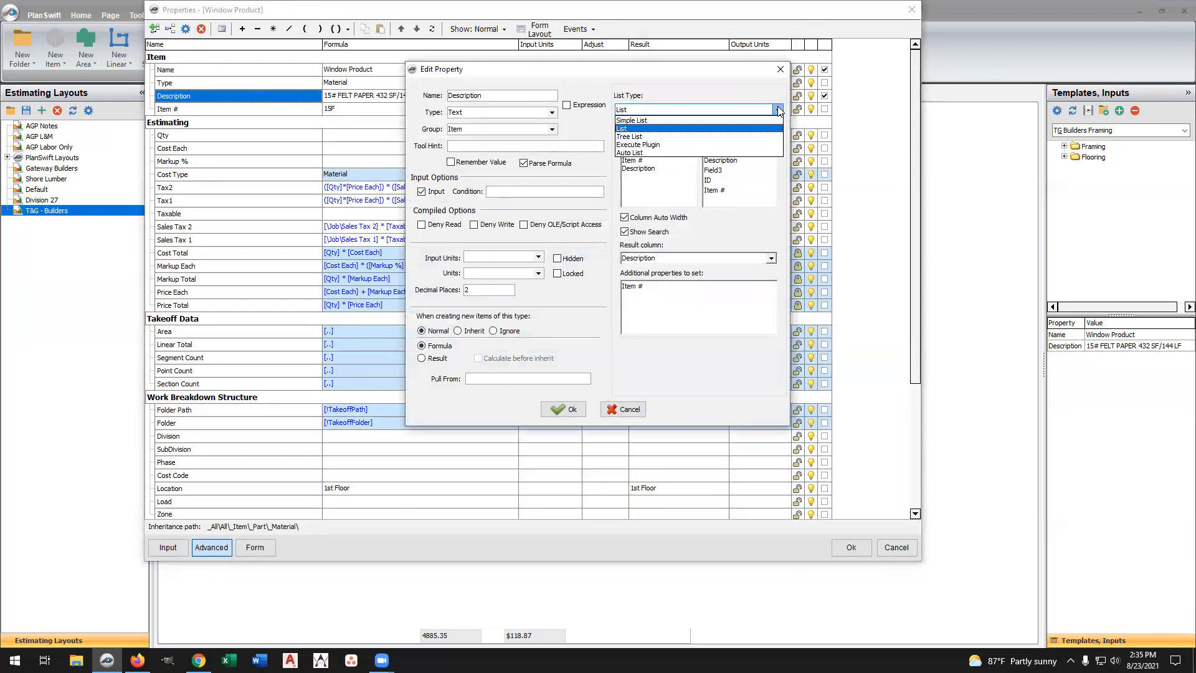
pyautogui.click(655, 120)
pyautogui.click(573, 410)
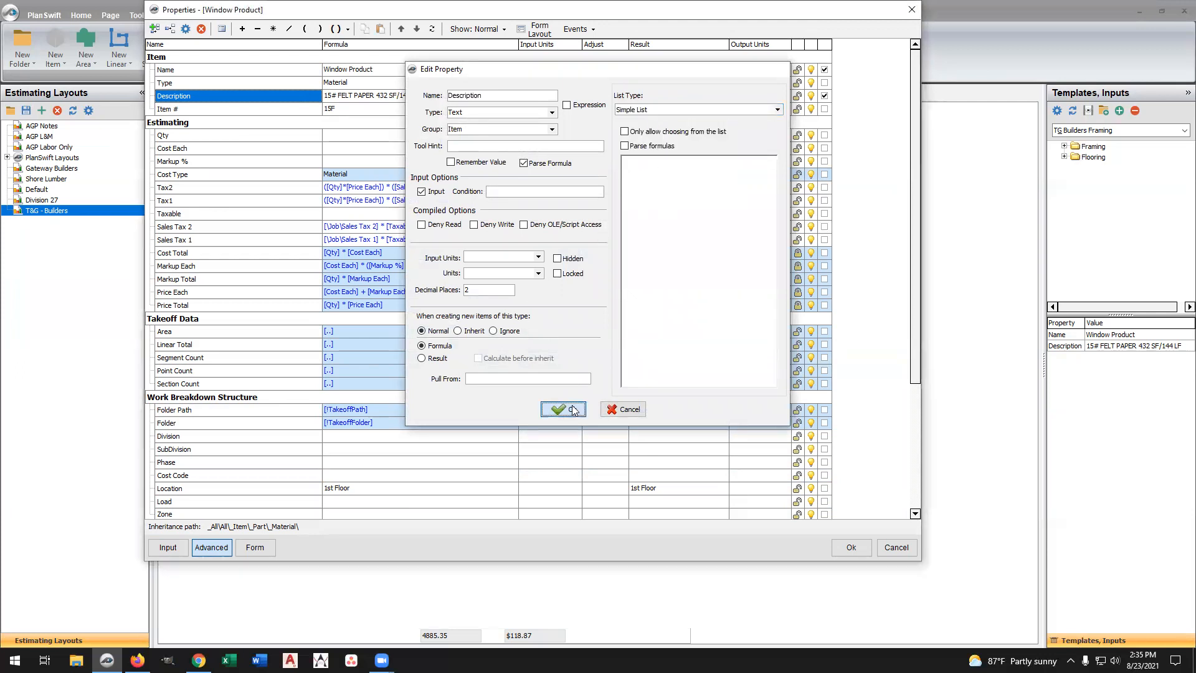
# Replace the Window Product's Description and Item # values with the parent reference formula [..]
pyautogui.click(418, 96)
pyautogui.moveTo(420, 96); pyautogui.dragTo(268, 109)
pyautogui.press('BackSpace')
pyautogui.click(351, 110)
pyautogui.press('BackSpace')
pyautogui.click(378, 95)
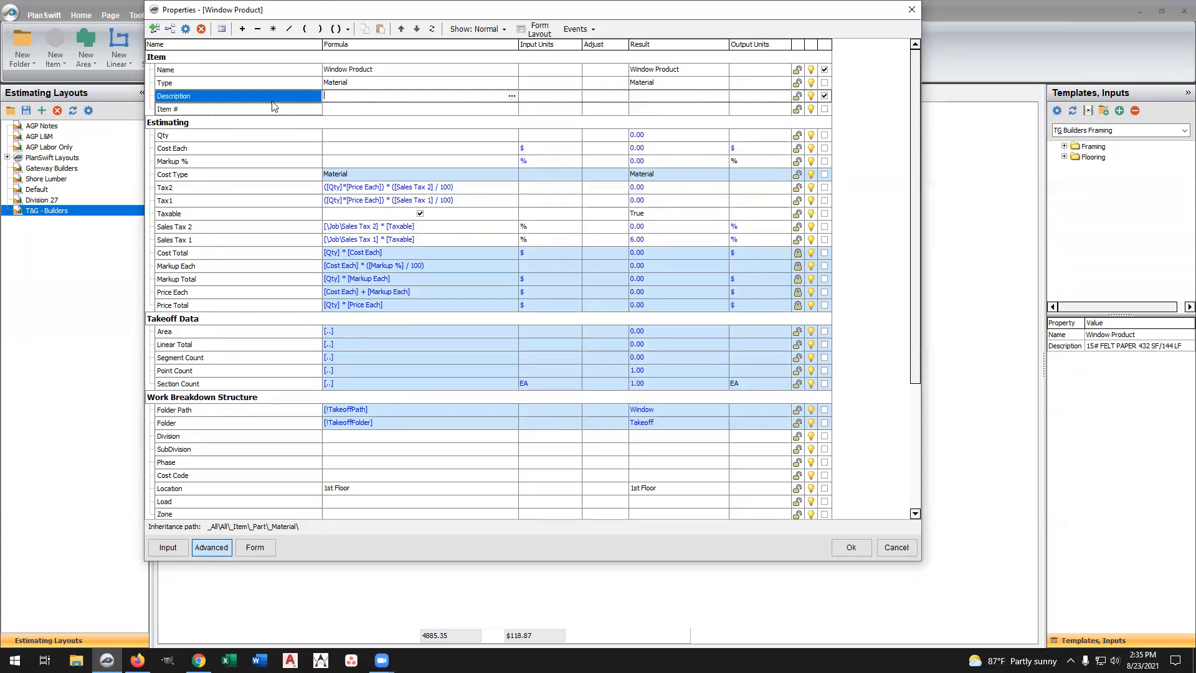
pyautogui.write('[..')
pyautogui.click(352, 111)
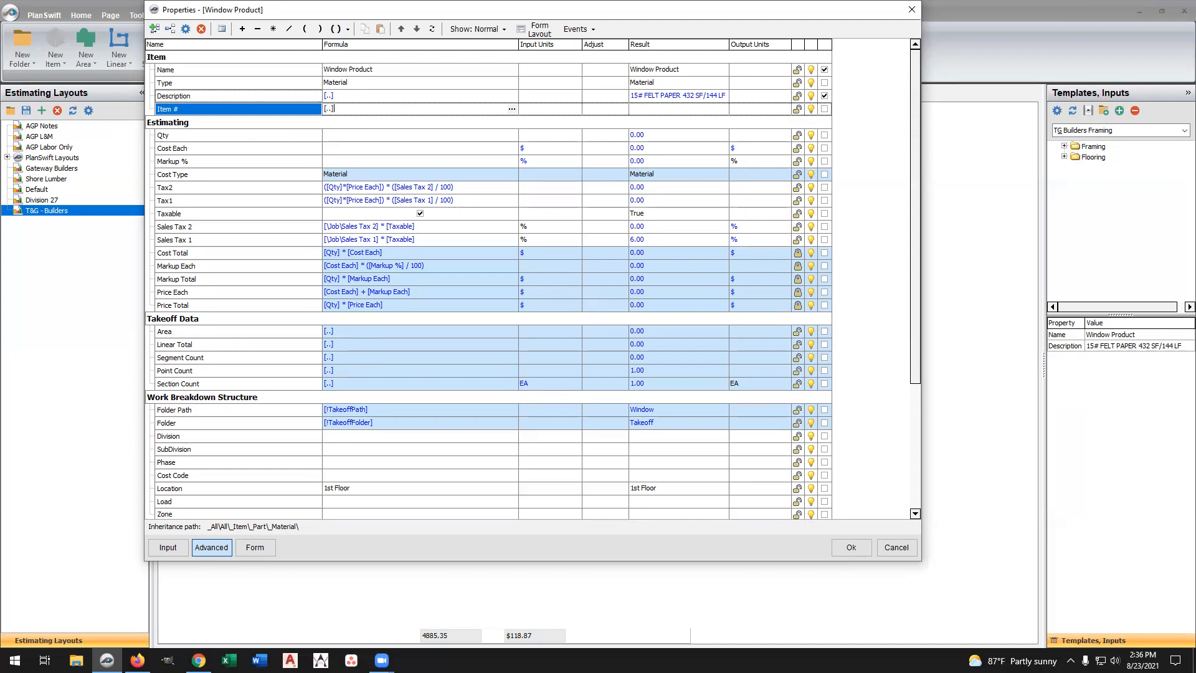
# Set the Window Product's Qty and Cost Each formulas to [..]
pyautogui.click(338, 137)
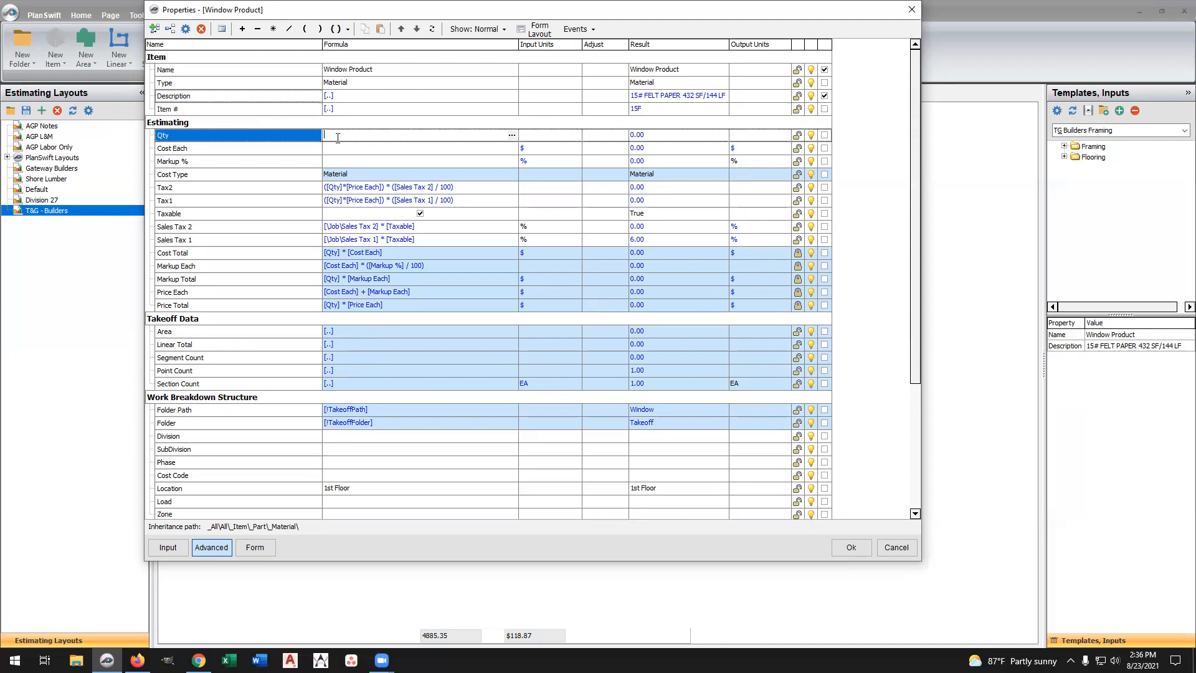
pyautogui.write('[..')
pyautogui.click(335, 148)
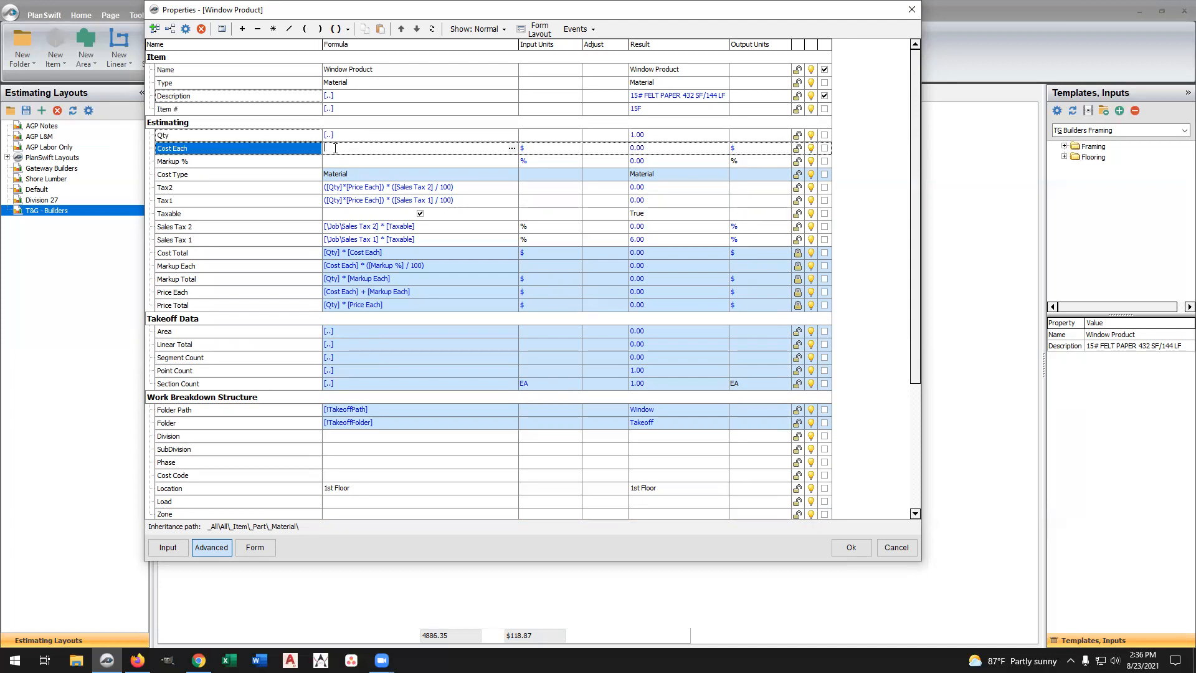
pyautogui.write('[..]')
pyautogui.click(341, 161)
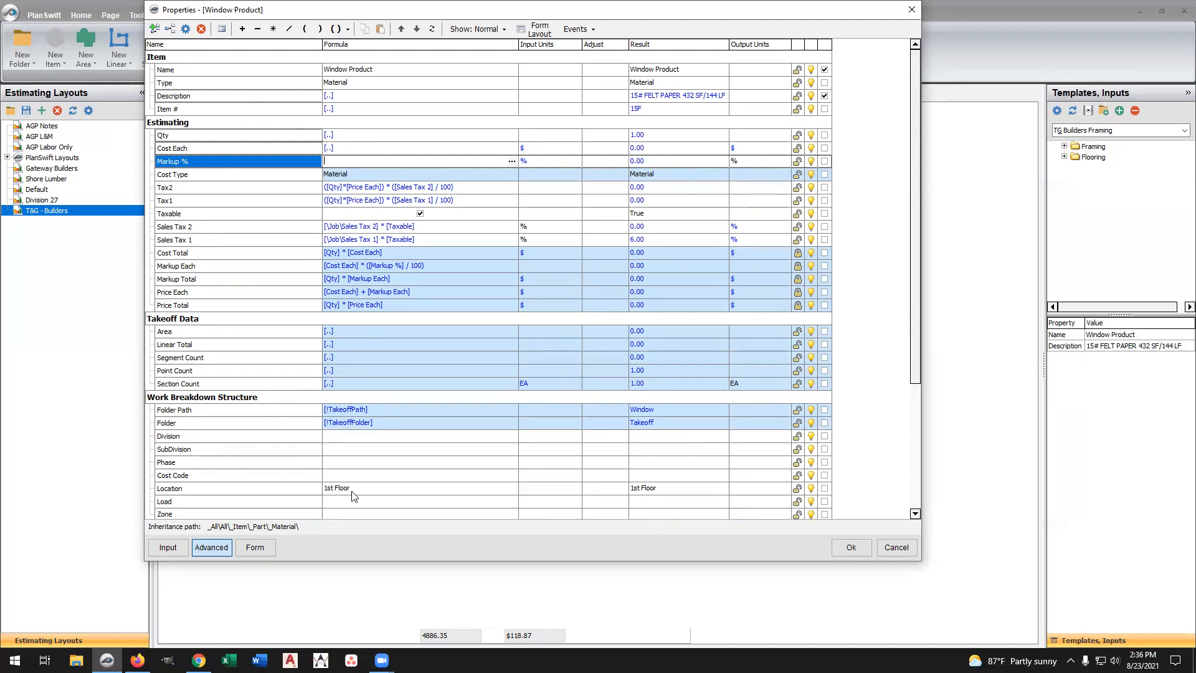
# Set the Window Product's Location and Cost Code formulas to [..] and accept its properties
pyautogui.click(380, 487)
pyautogui.moveTo(387, 486); pyautogui.dragTo(255, 484)
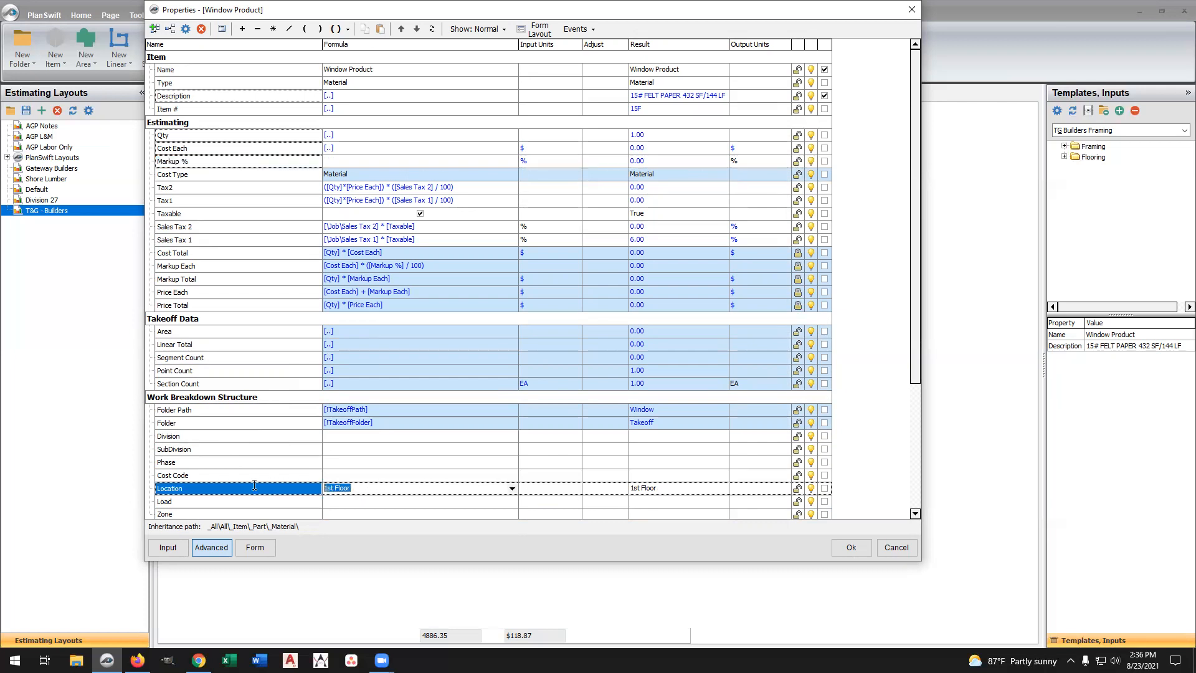
pyautogui.write('[..')
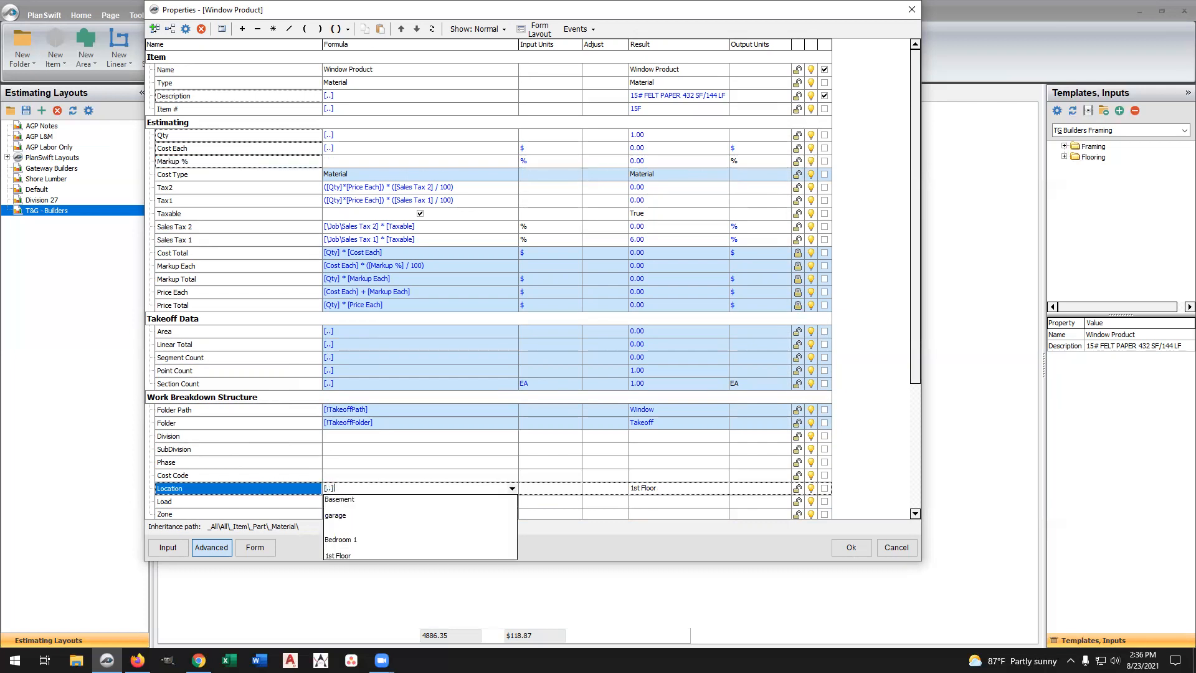
pyautogui.click(334, 475)
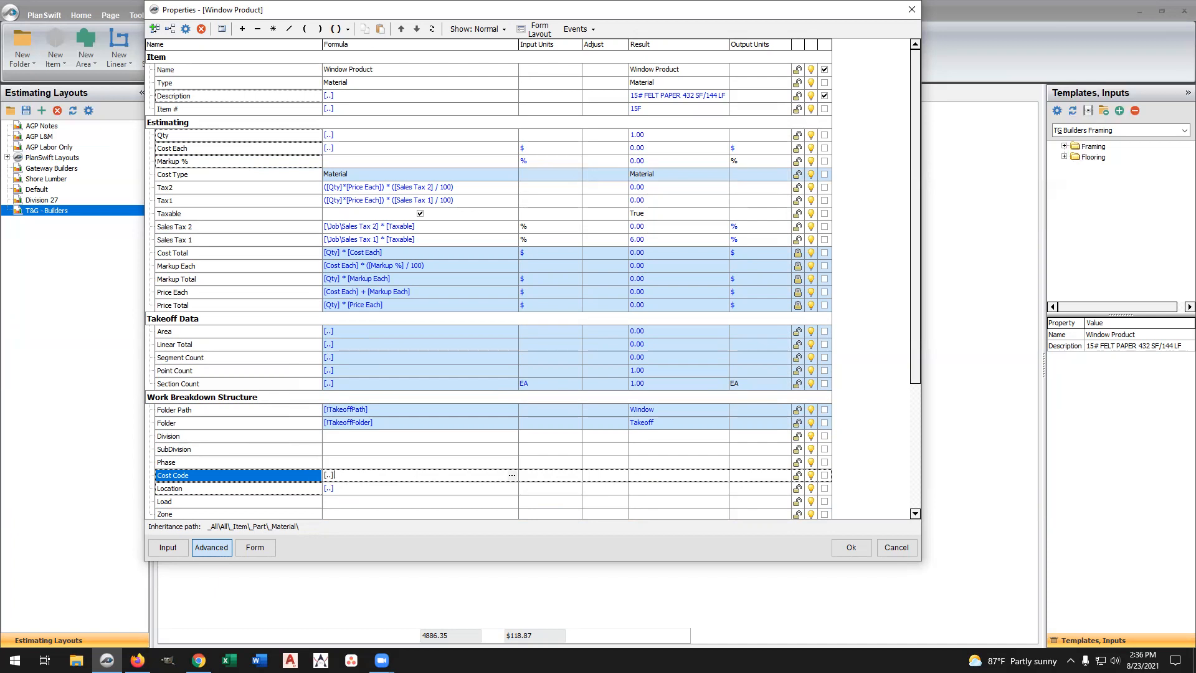
pyautogui.click(342, 462)
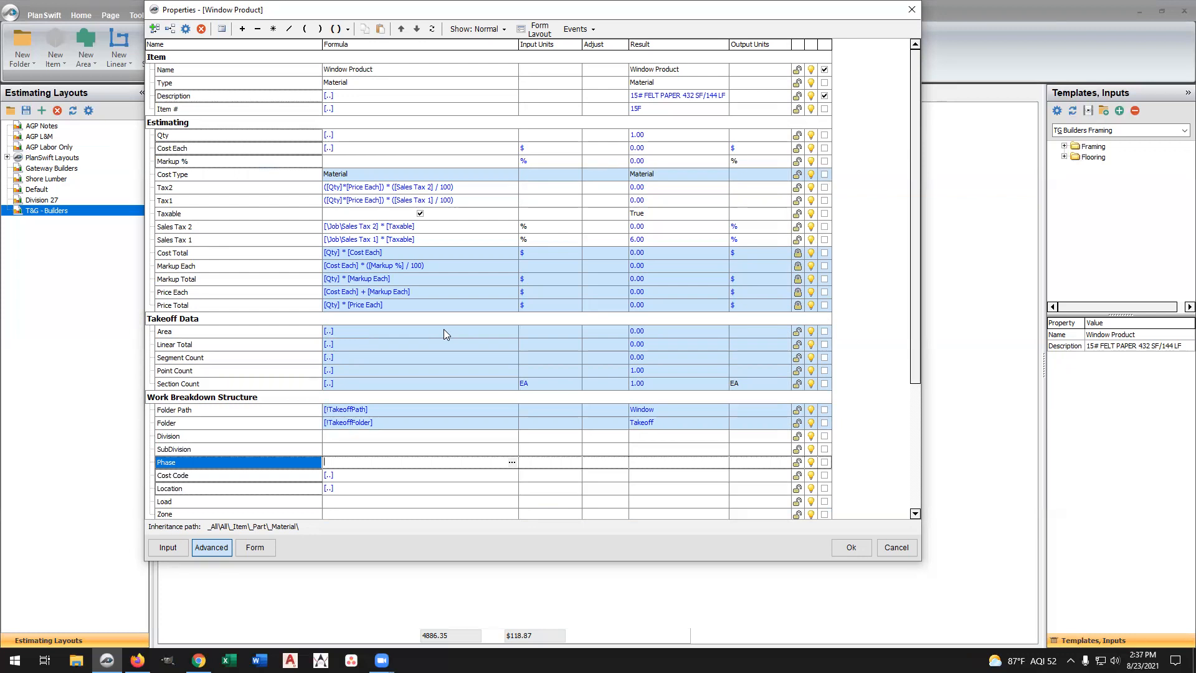
pyautogui.scroll(-5, 440, 339)
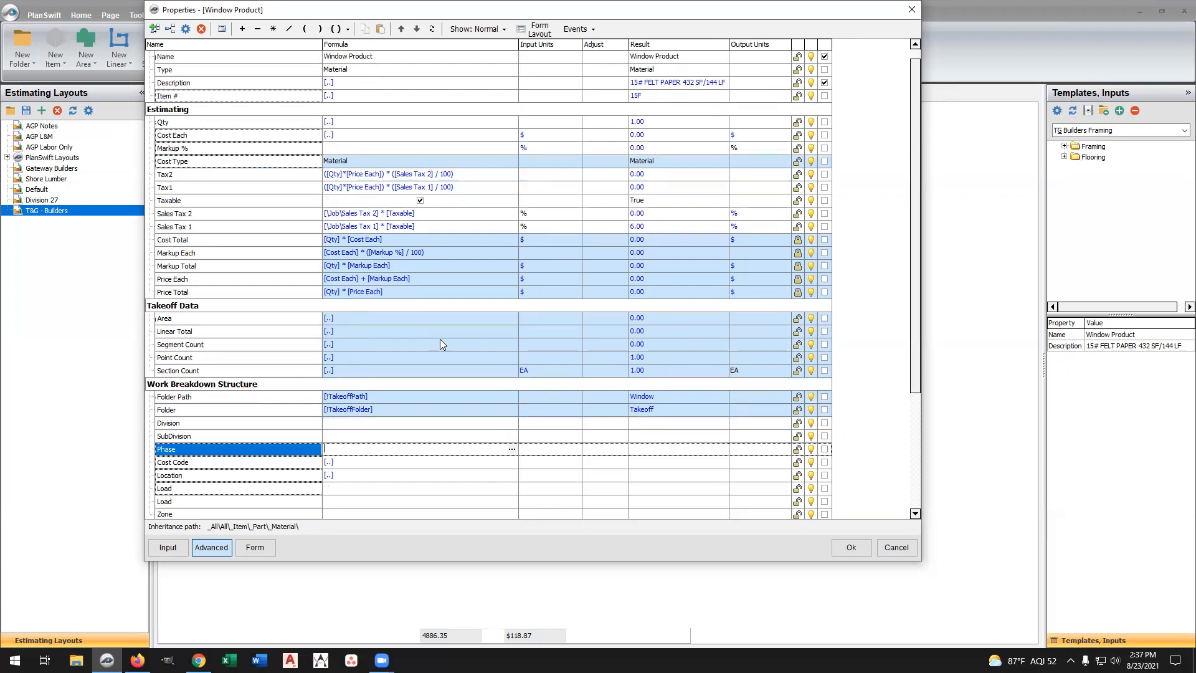
pyautogui.scroll(2, 668, 461)
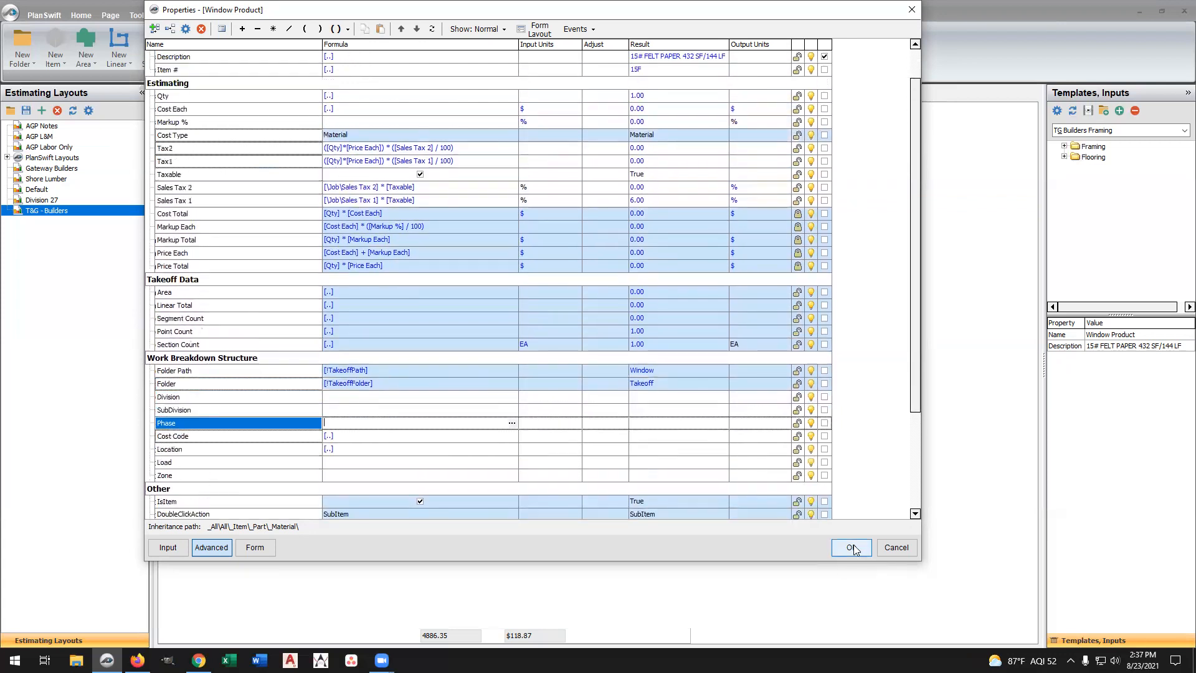
pyautogui.click(856, 548)
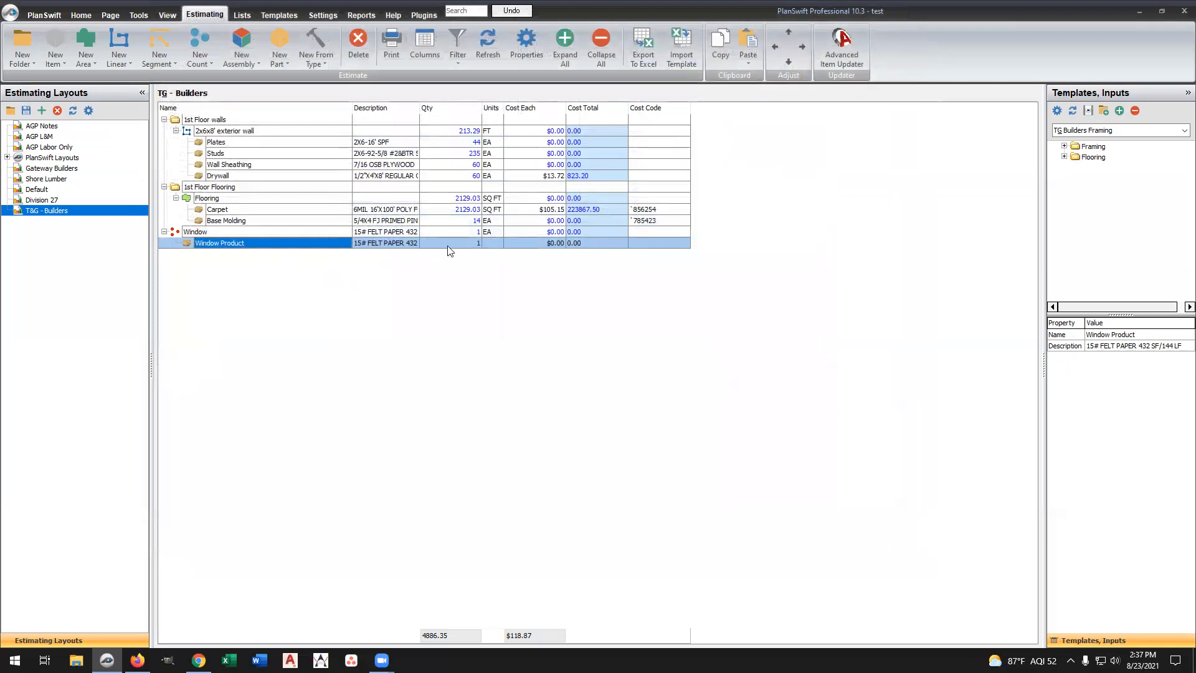
# Set the input units of the Window Product's Qty to EA in its advanced properties and accept the change
pyautogui.doubleClick(278, 245)
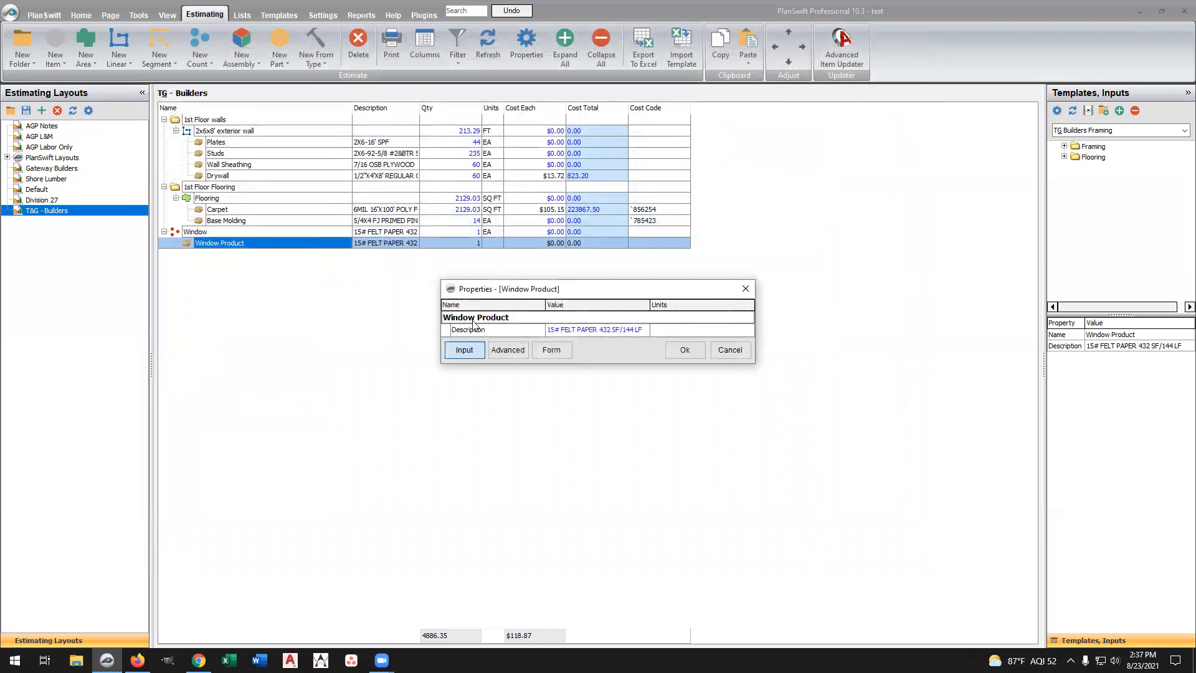
pyautogui.click(507, 424)
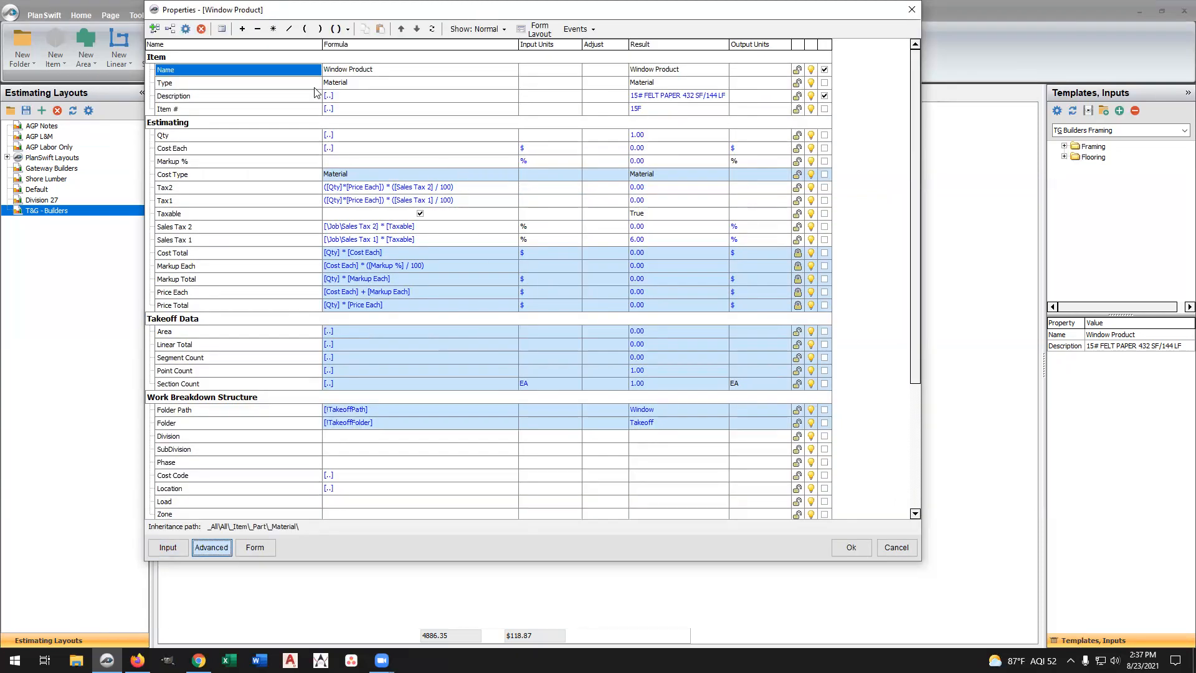
pyautogui.click(539, 135)
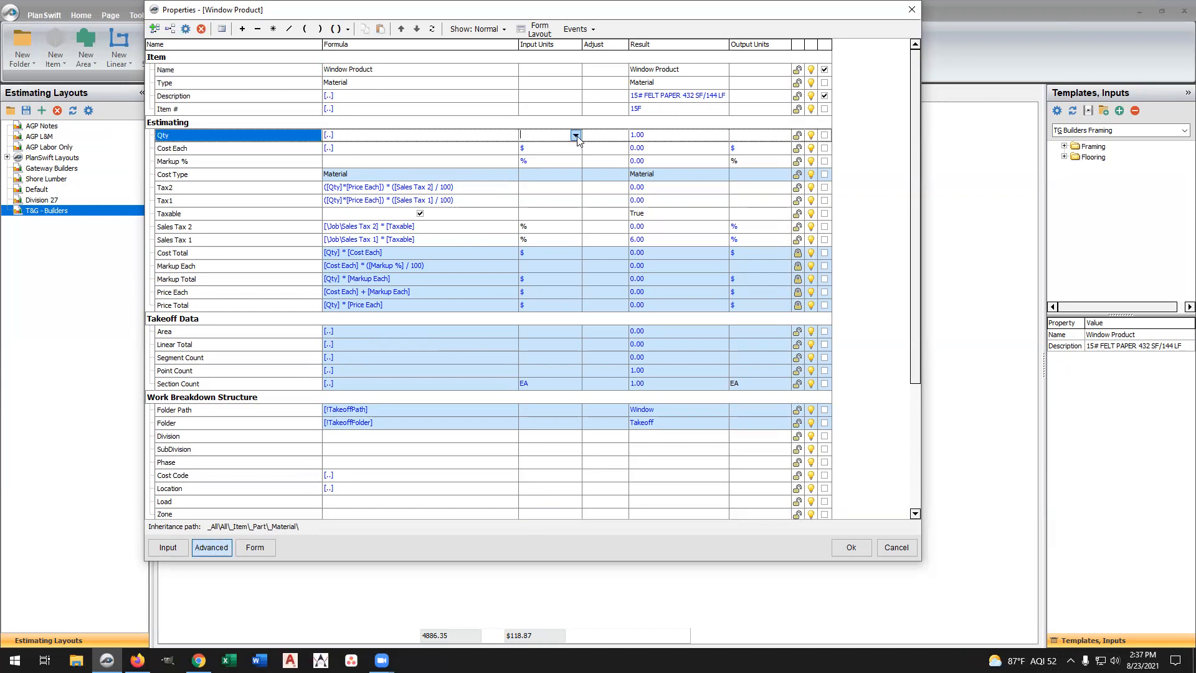
pyautogui.click(575, 136)
pyautogui.moveTo(575, 160); pyautogui.dragTo(575, 168)
pyautogui.click(539, 170)
pyautogui.click(488, 162)
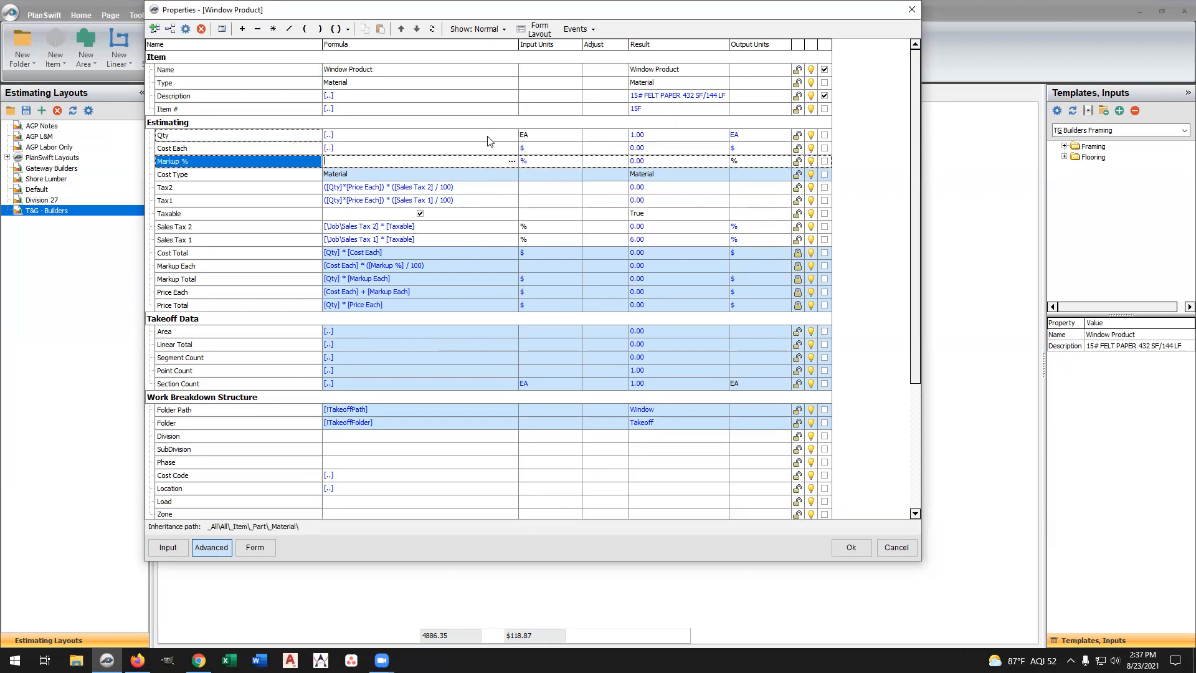
pyautogui.click(851, 547)
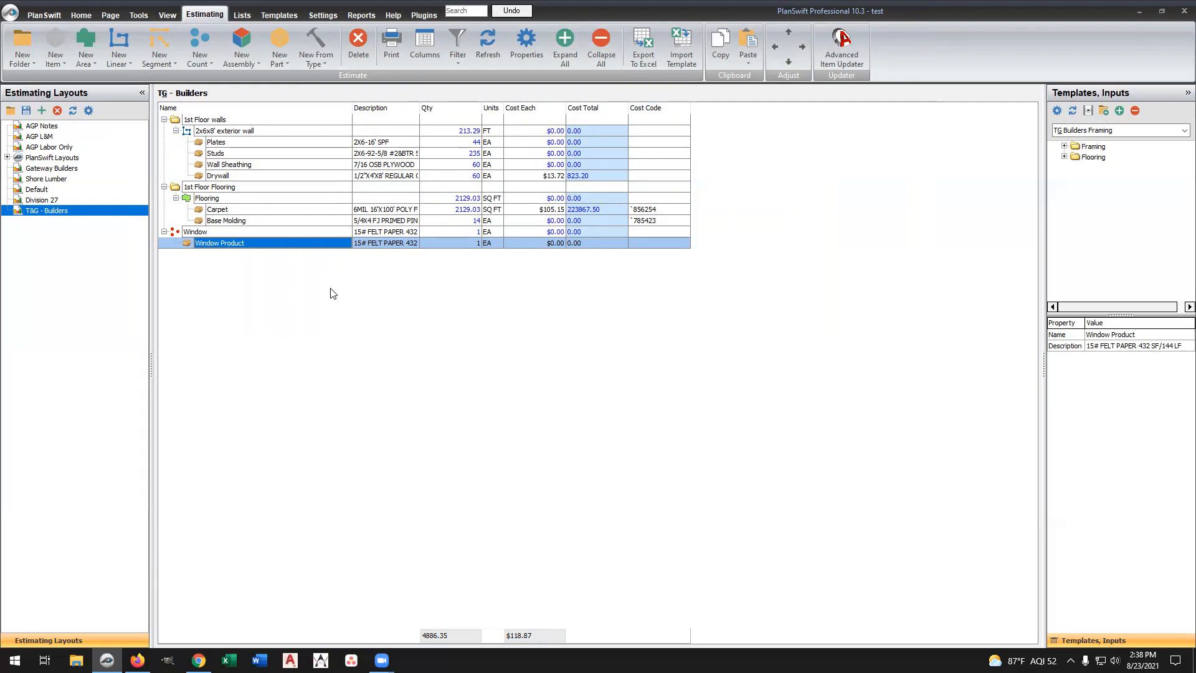
# Create a Number property named Width in the Window's Estimating group, with the tool hint "window width + sides"
pyautogui.doubleClick(219, 232)
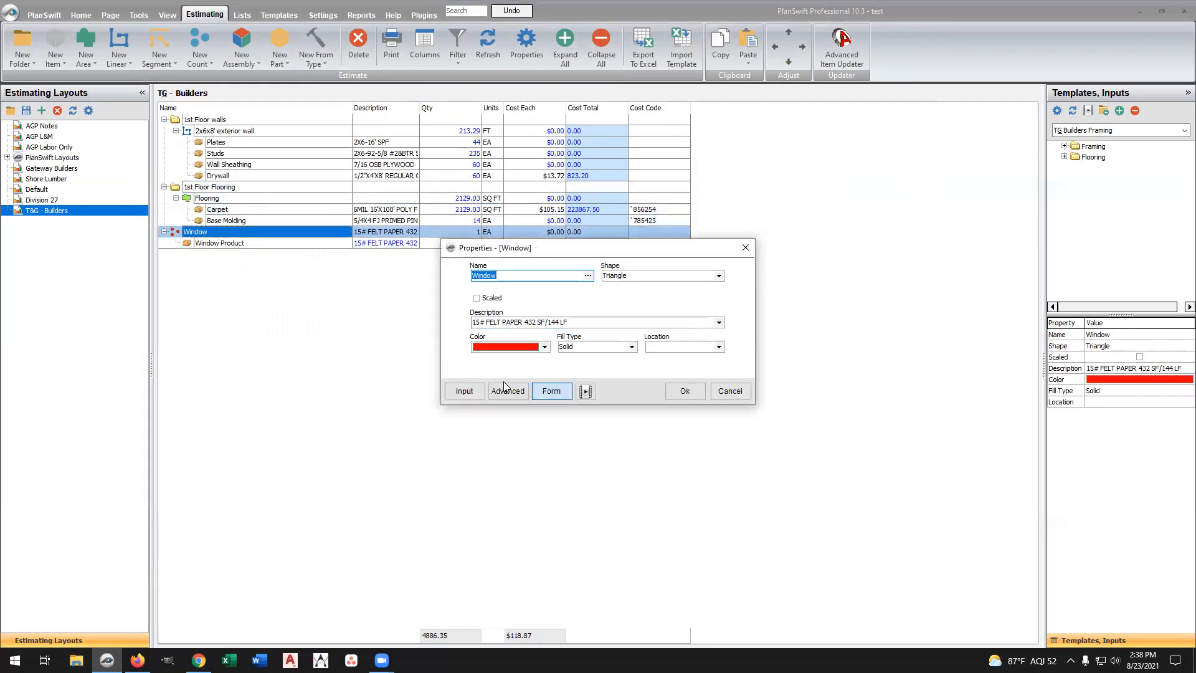
pyautogui.click(510, 388)
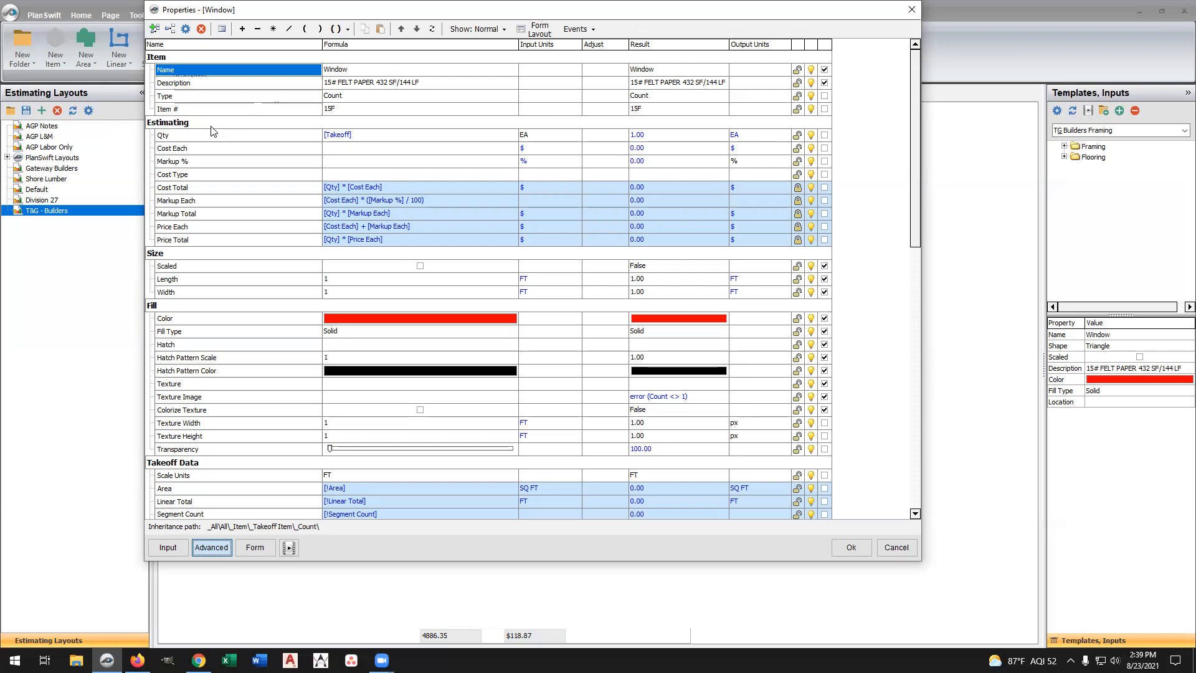
pyautogui.click(212, 125)
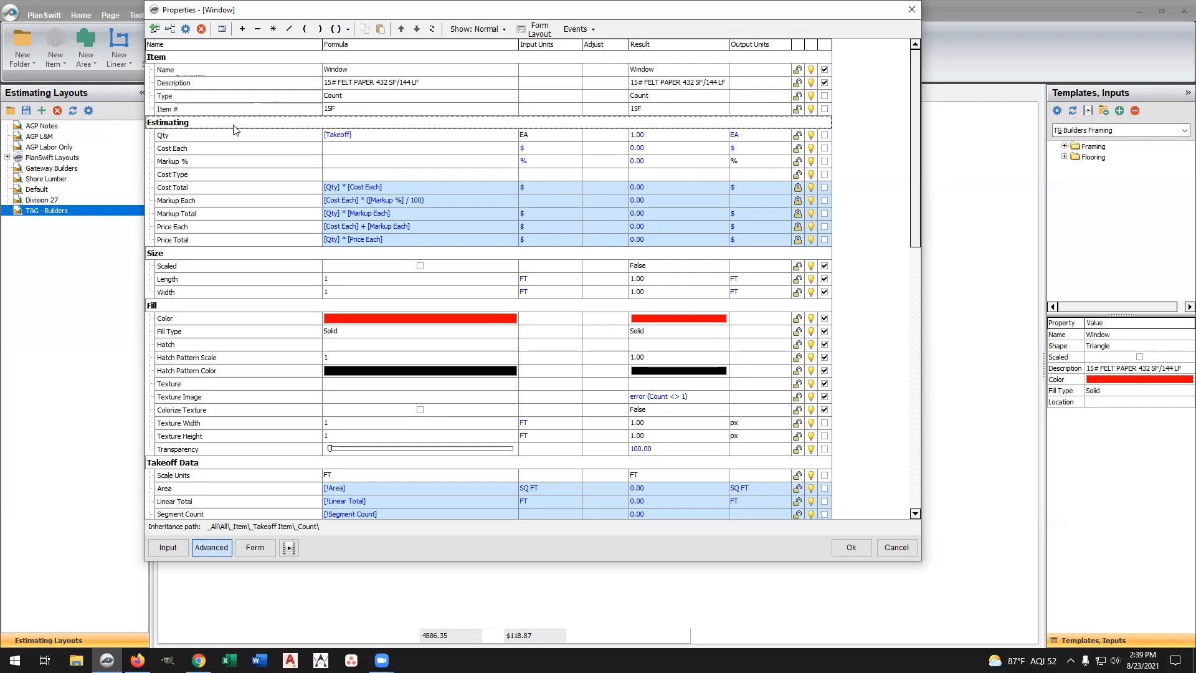
pyautogui.click(154, 29)
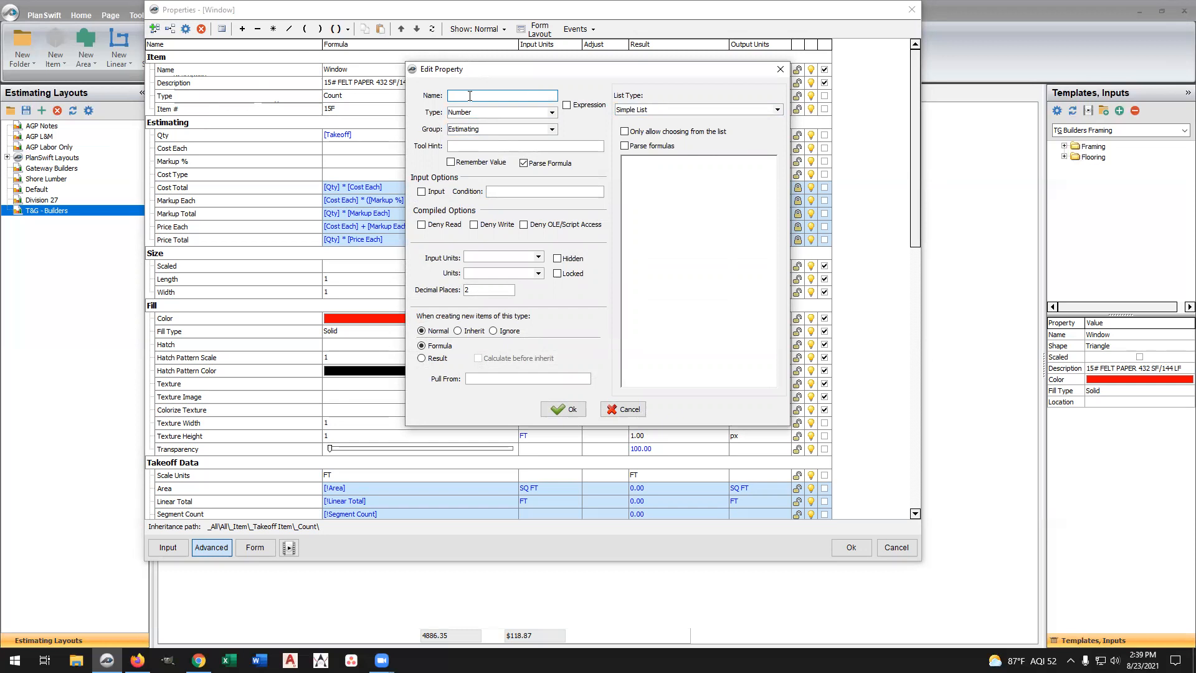
pyautogui.write('Width')
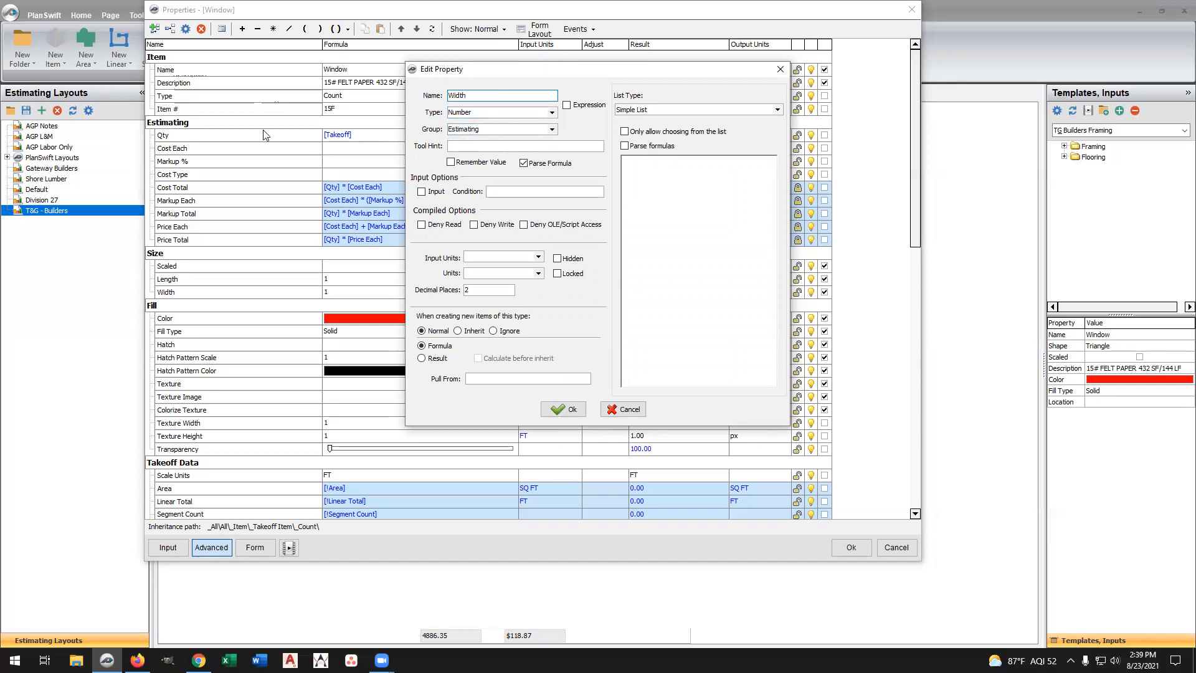
pyautogui.click(478, 146)
pyautogui.write('window width ')
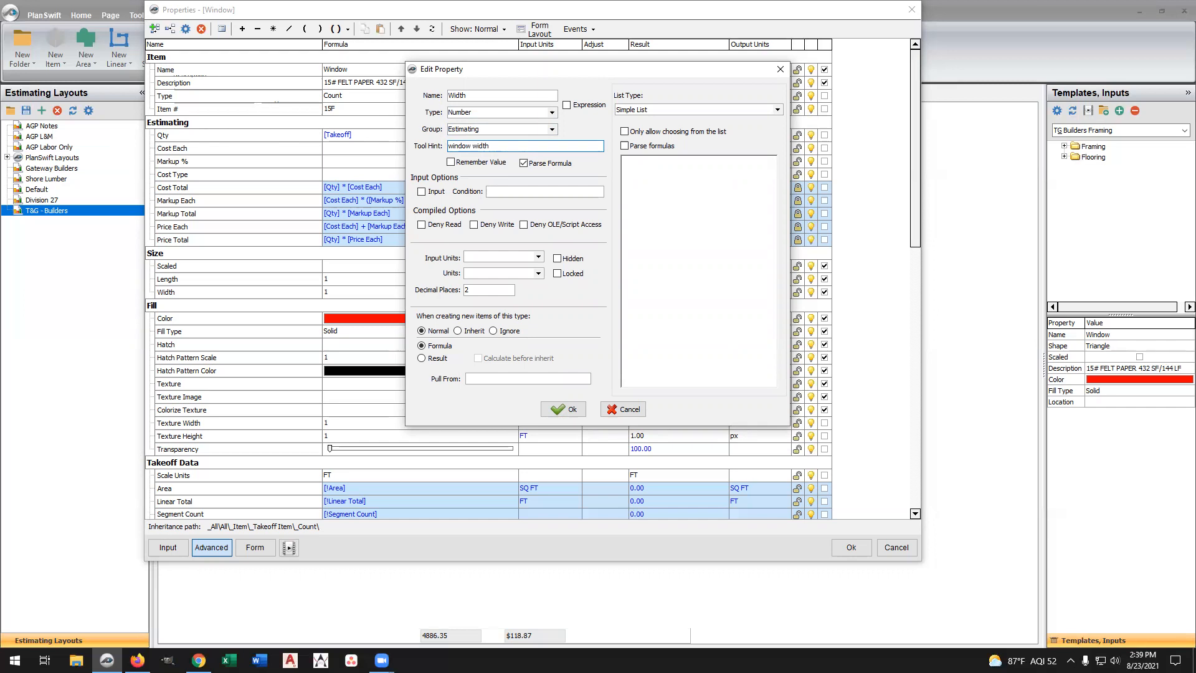
pyautogui.write('+ sides')
# Leave the Width property's units blank, set its decimal places to 0 and accept the new property
pyautogui.click(479, 254)
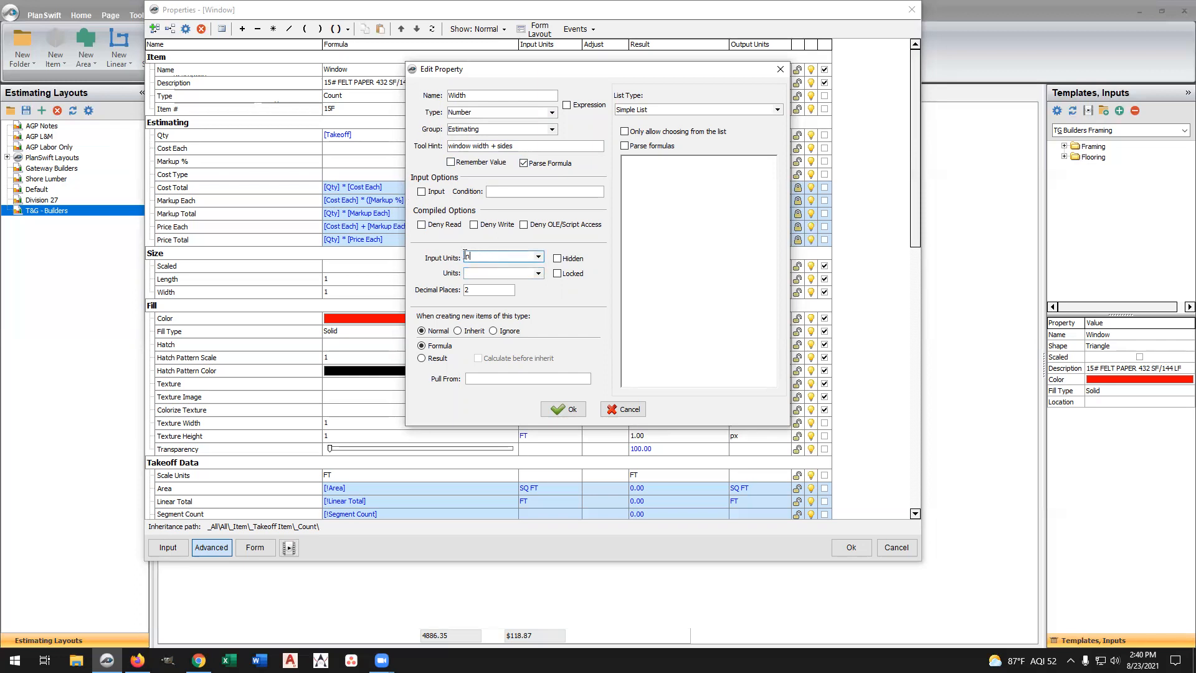
pyautogui.press('BackSpace')
pyautogui.press('BackSpace')
pyautogui.click(481, 289)
pyautogui.moveTo(475, 291); pyautogui.dragTo(423, 294)
pyautogui.write('0')
pyautogui.click(476, 275)
pyautogui.click(473, 291)
pyautogui.click(470, 94)
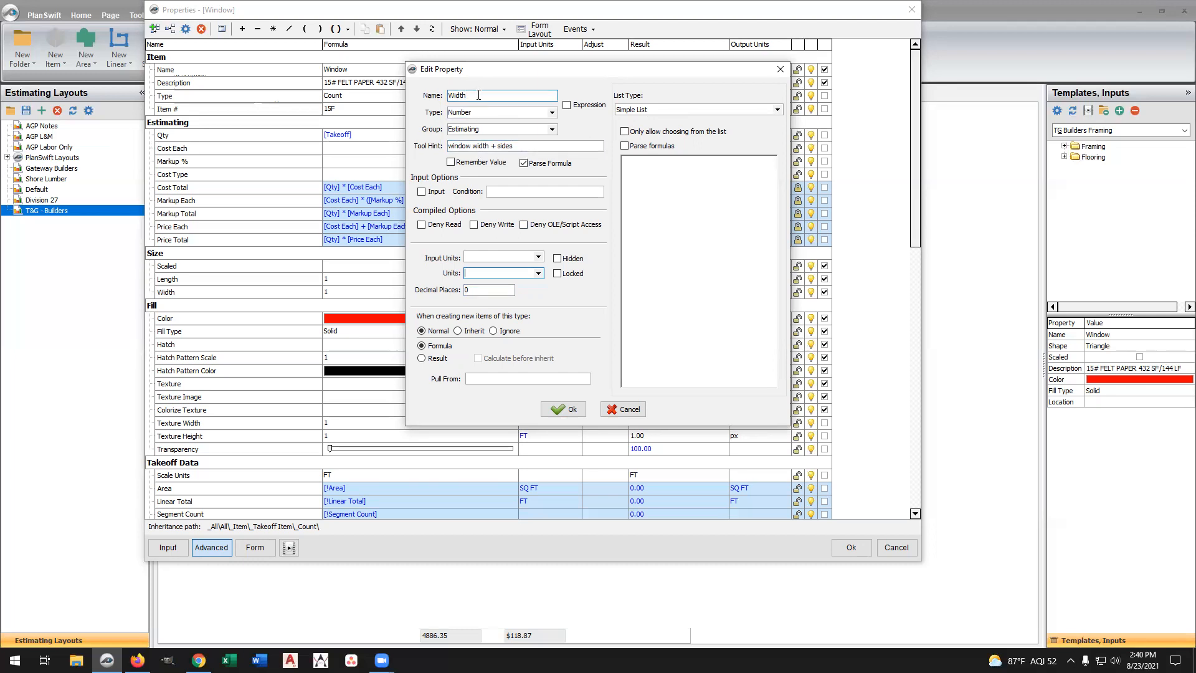
pyautogui.click(565, 409)
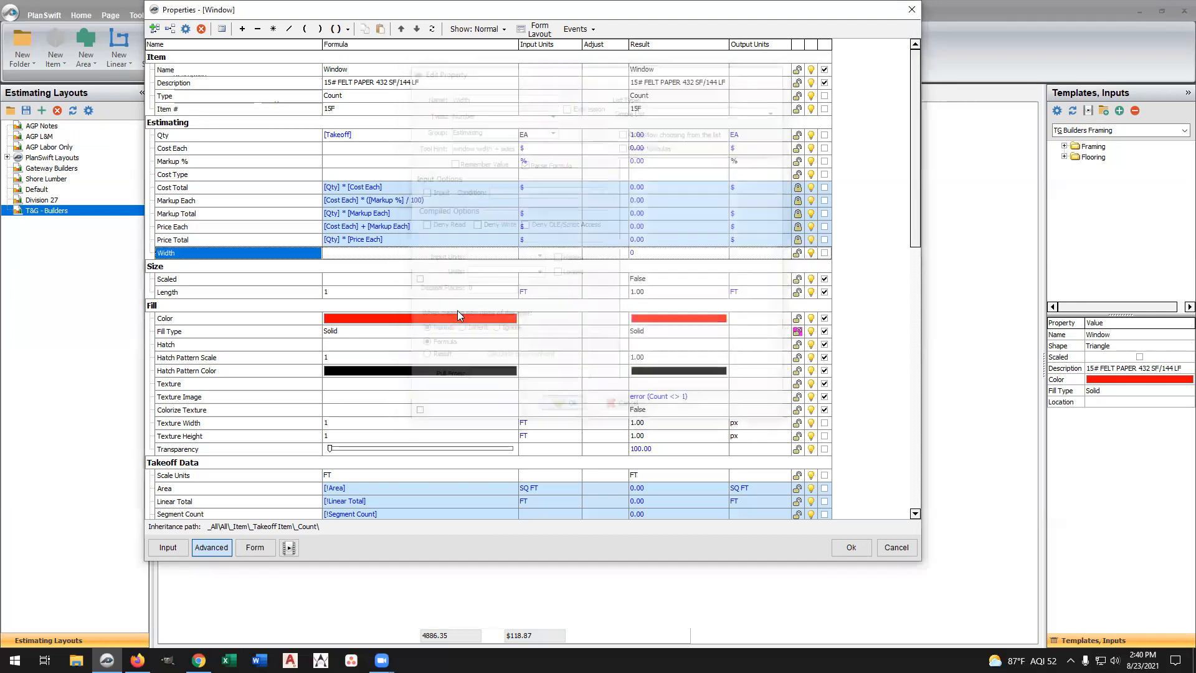
# Flag the Window's Width property as an input and check its field on the properties form
pyautogui.click(824, 253)
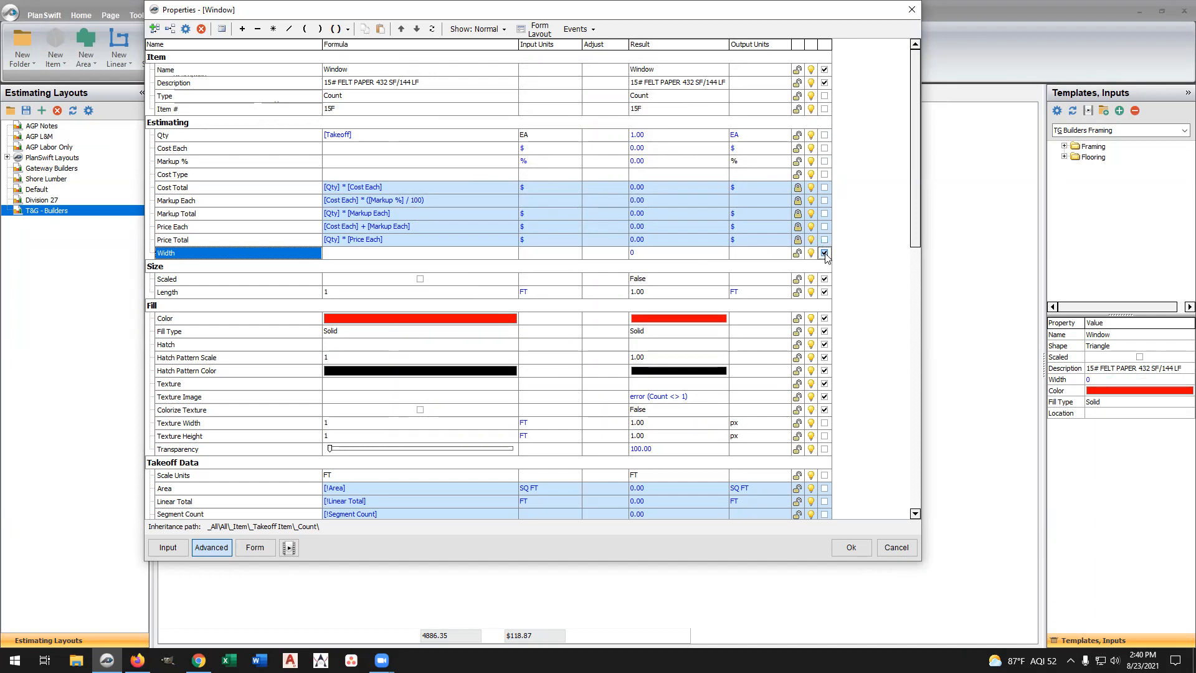
pyautogui.click(254, 547)
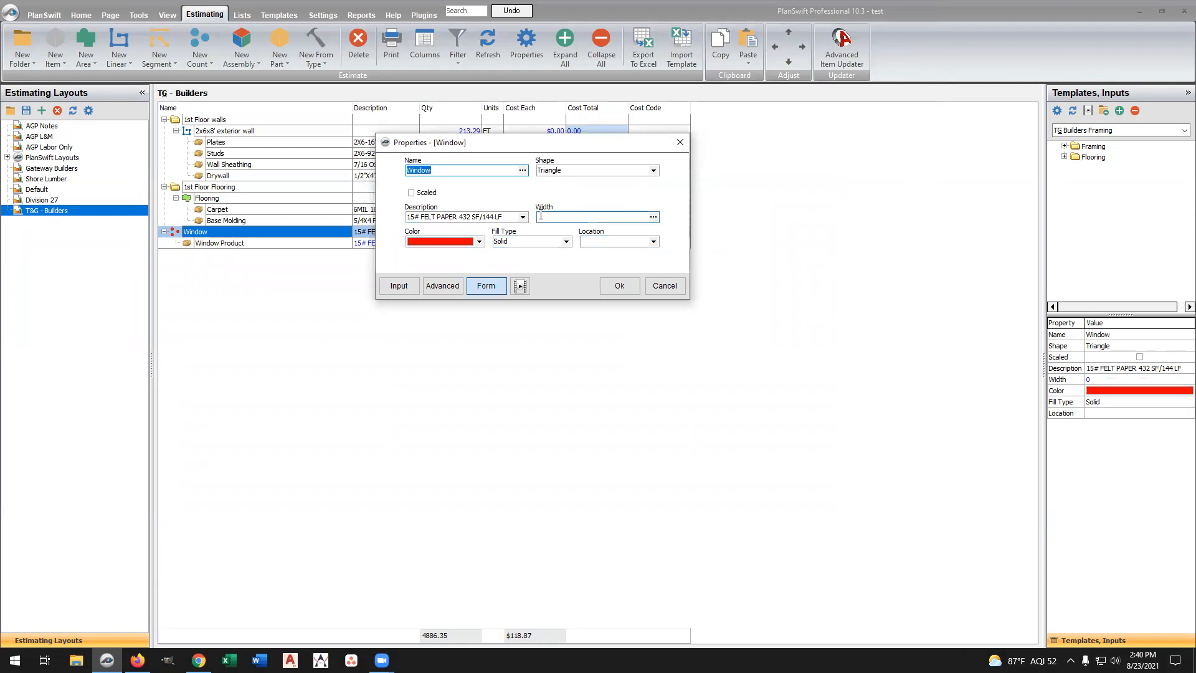
pyautogui.click(442, 285)
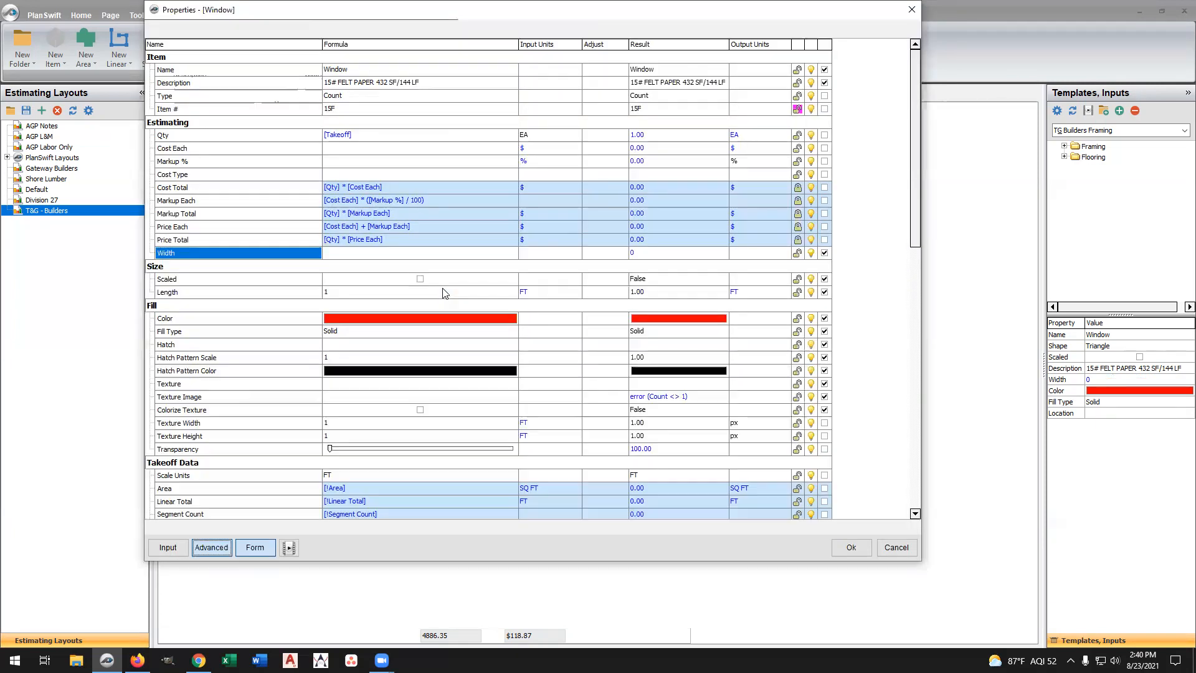
# Add a Height input property to the Window's Estimating group with 0 decimal places and the tool hint "window height"
pyautogui.click(178, 122)
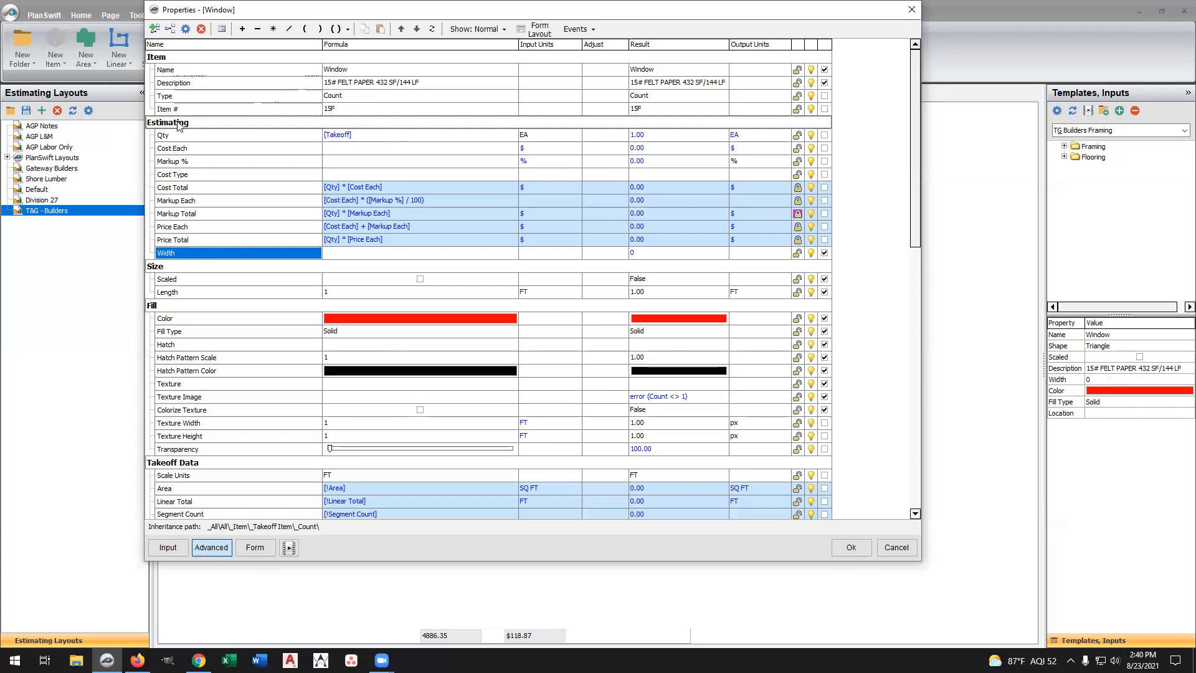
pyautogui.click(154, 29)
pyautogui.write('Height')
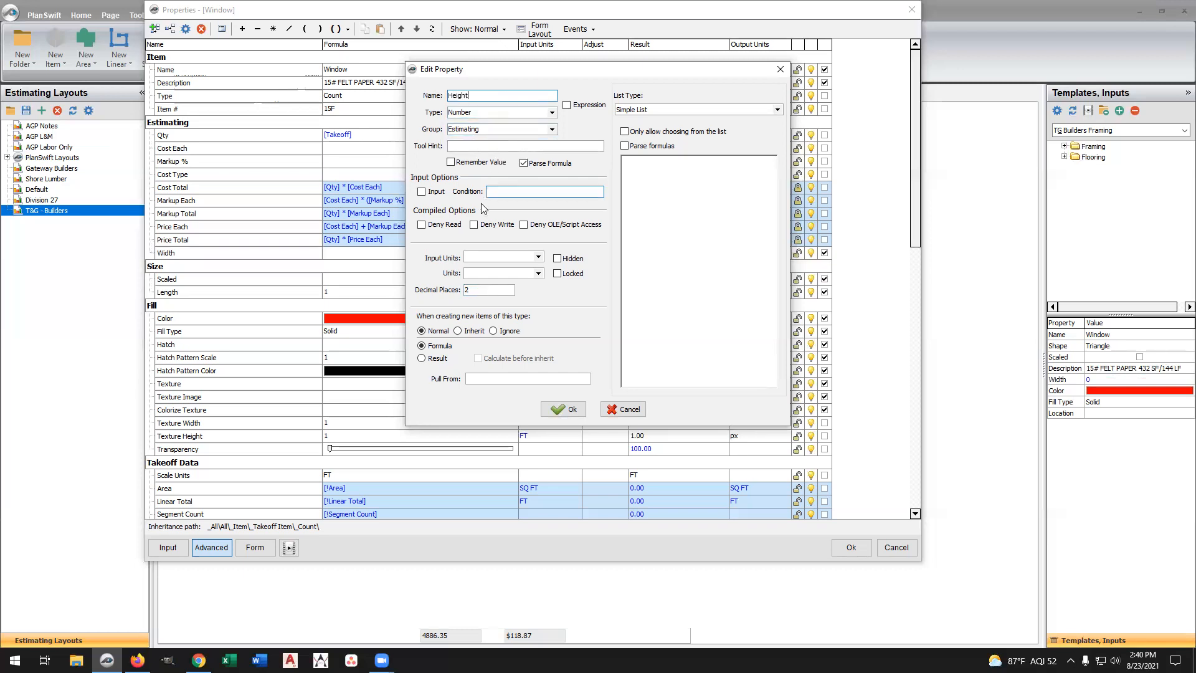
pyautogui.doubleClick(476, 288)
pyautogui.write('0')
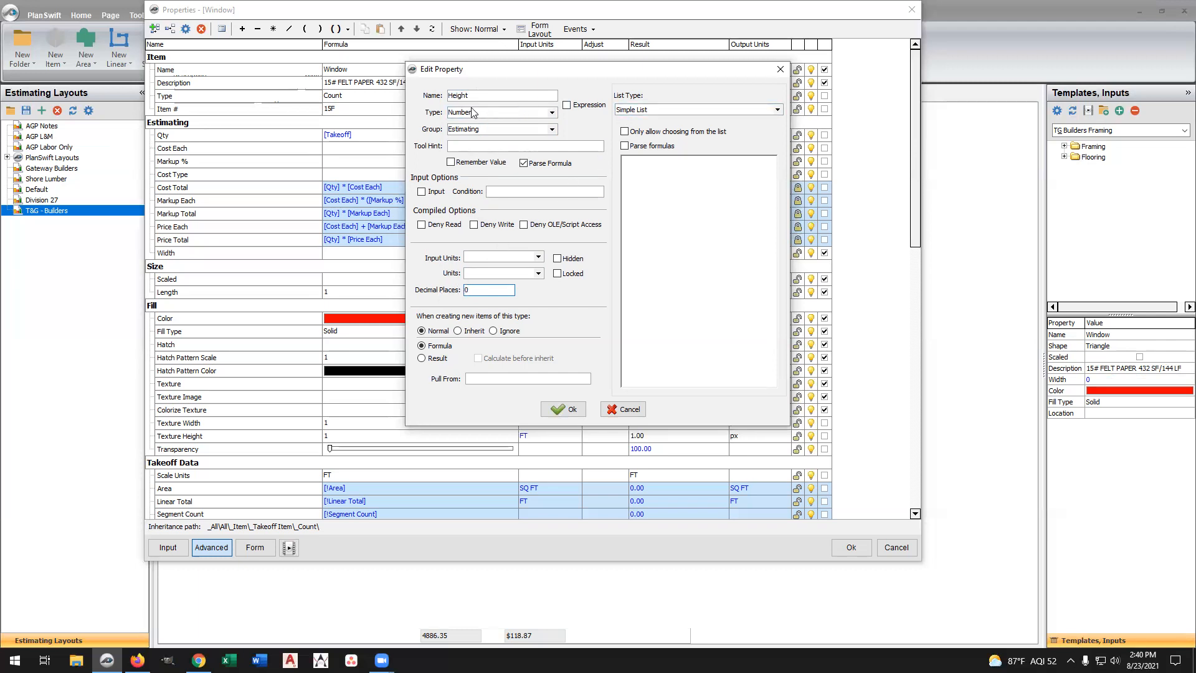
pyautogui.click(466, 146)
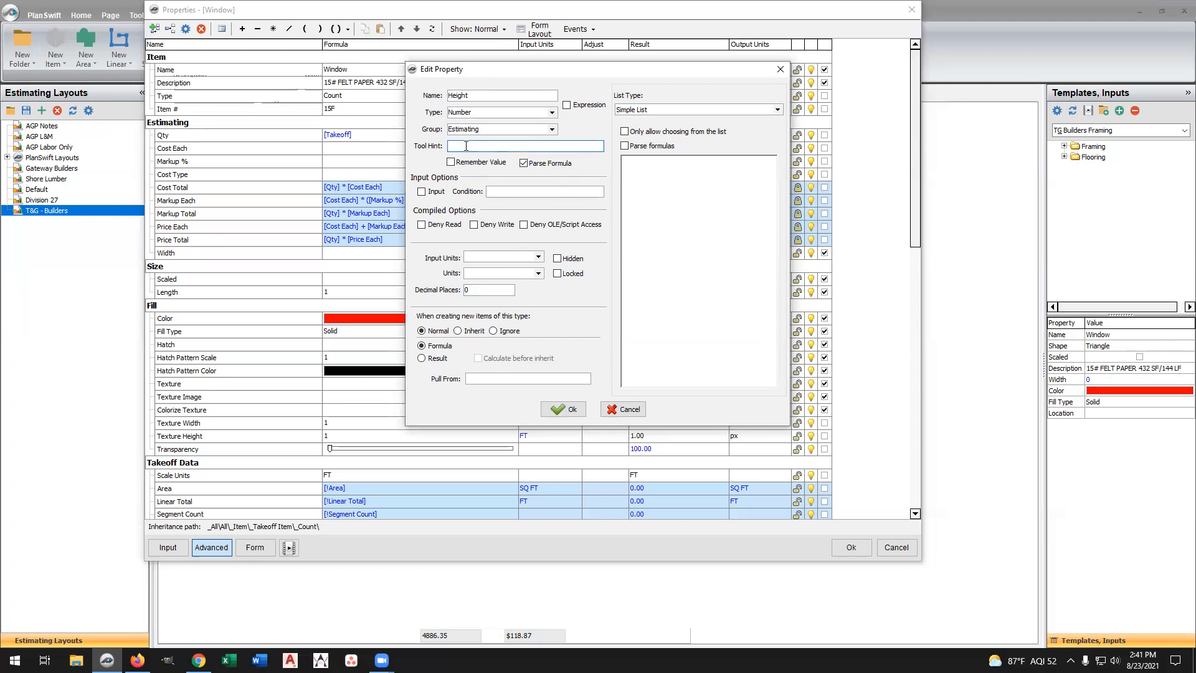
pyautogui.write('window height')
pyautogui.click(571, 411)
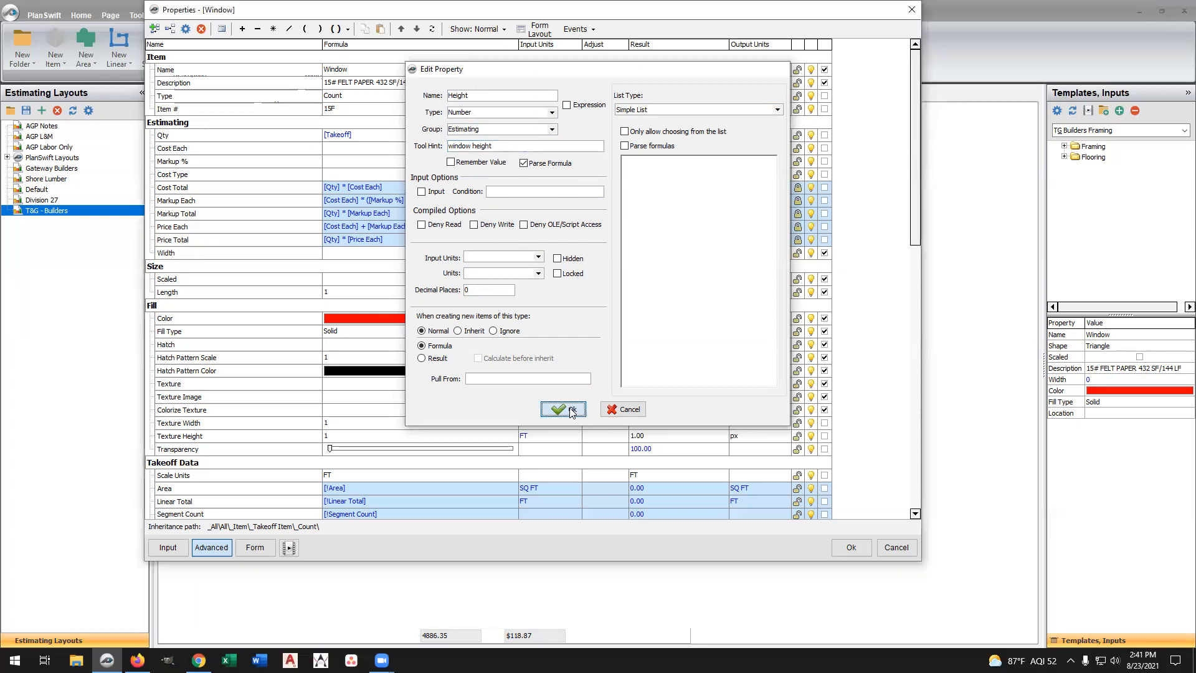
pyautogui.click(824, 266)
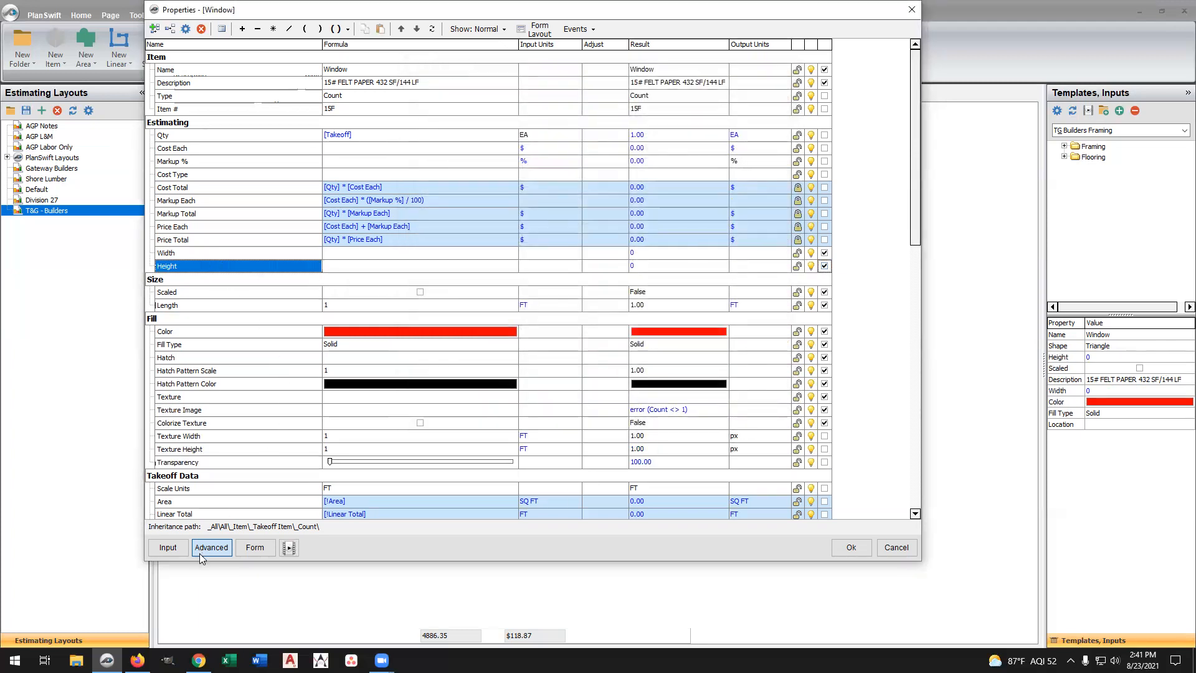
# Set the Window's Height to 60 and Width to 44.5 on its form and accept the properties
pyautogui.click(256, 547)
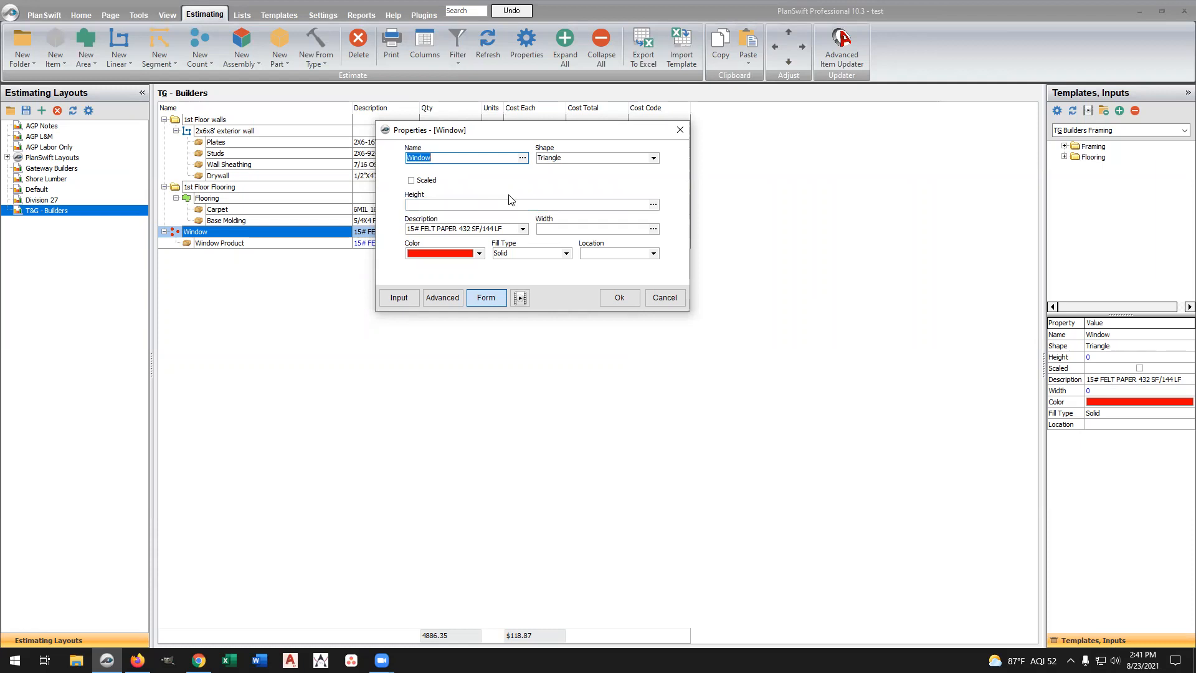
pyautogui.click(450, 201)
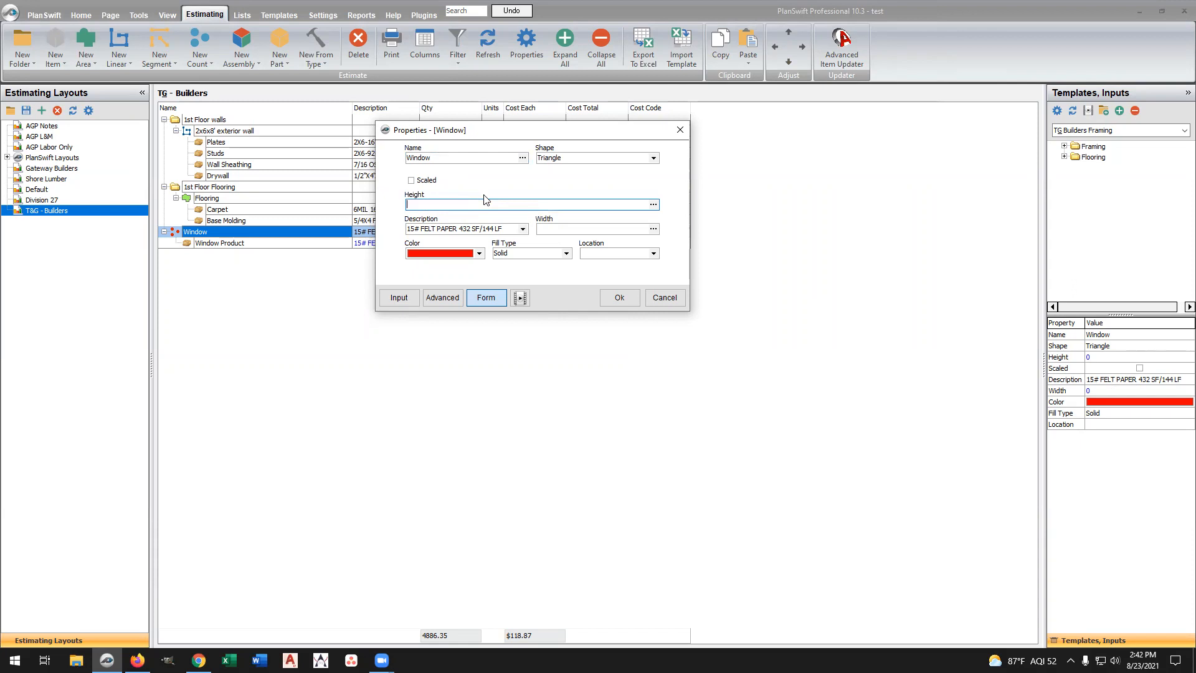
pyautogui.write('44.5')
pyautogui.moveTo(430, 205); pyautogui.dragTo(370, 206)
pyautogui.write('60')
pyautogui.click(549, 228)
pyautogui.write('44.5')
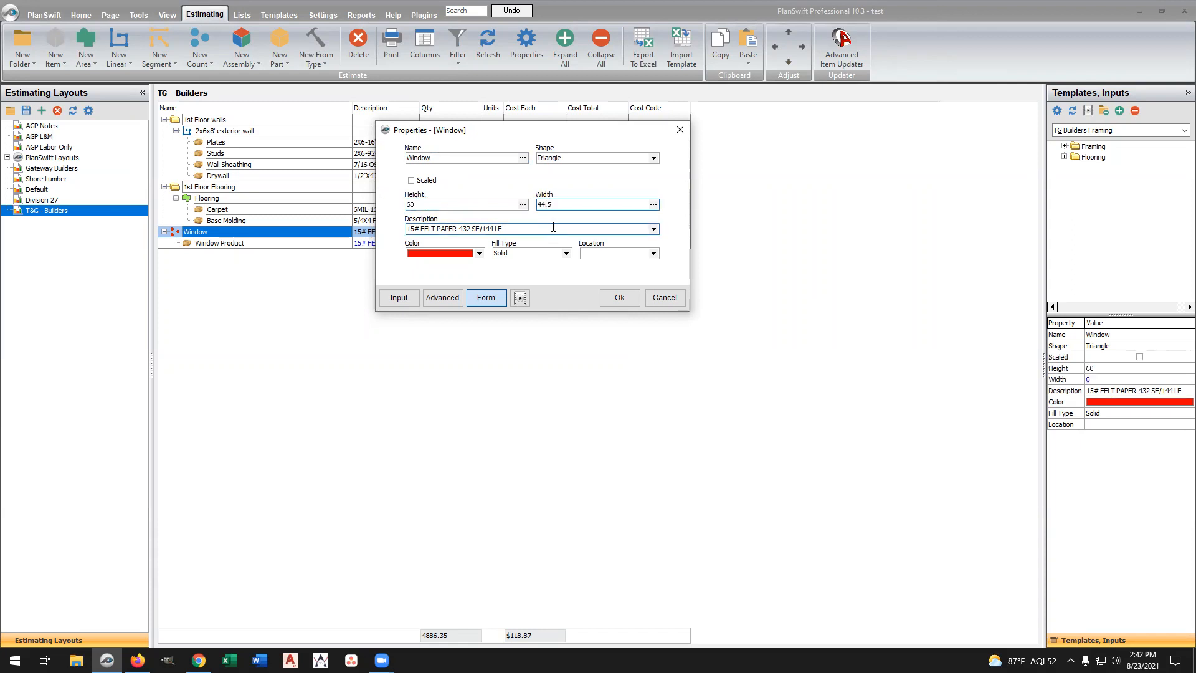
pyautogui.click(619, 299)
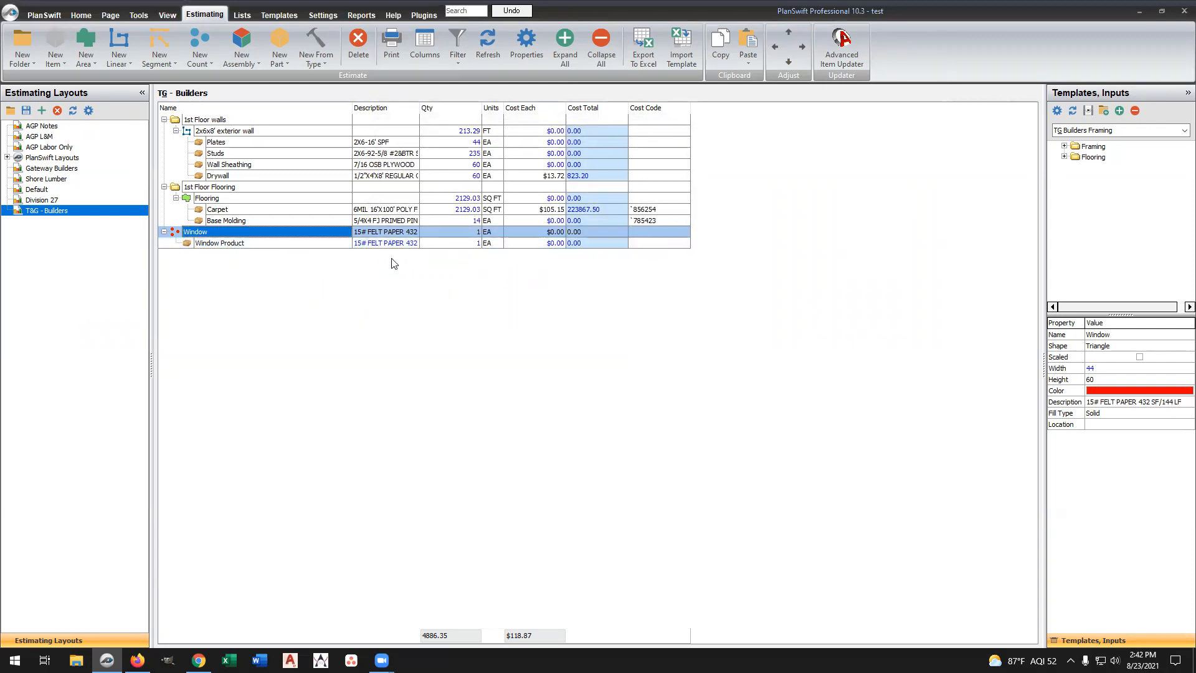
# Add a material part named Head Casing and indent it under the Window takeoff
pyautogui.click(285, 62)
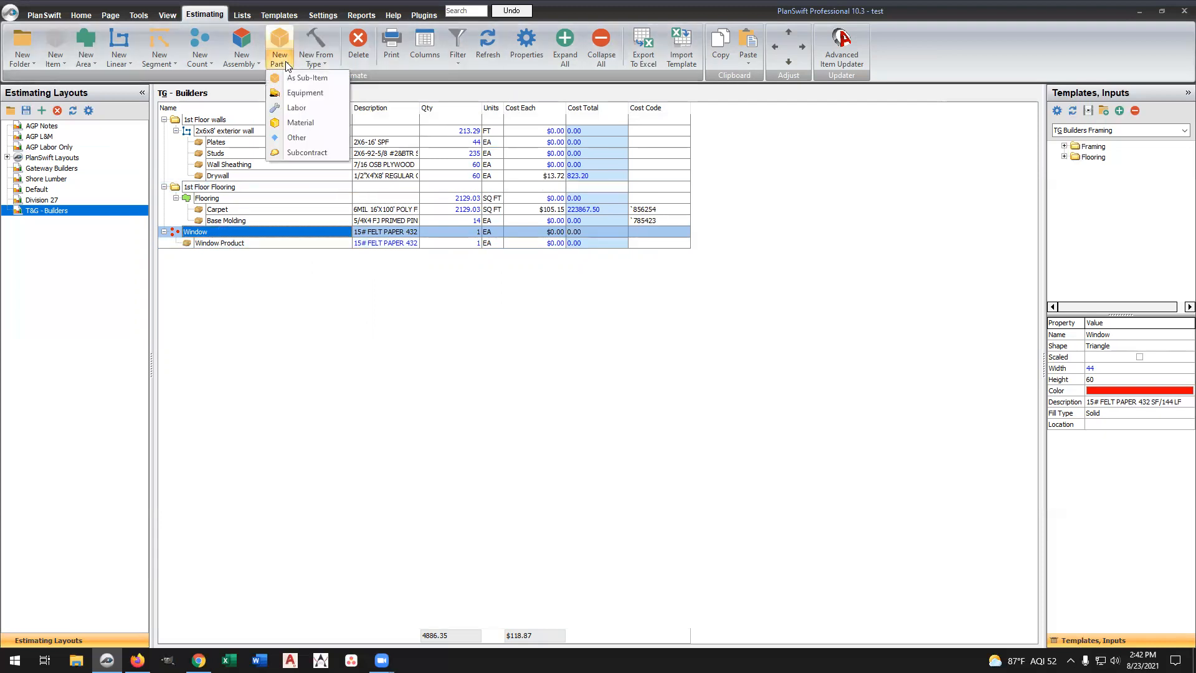
pyautogui.click(302, 123)
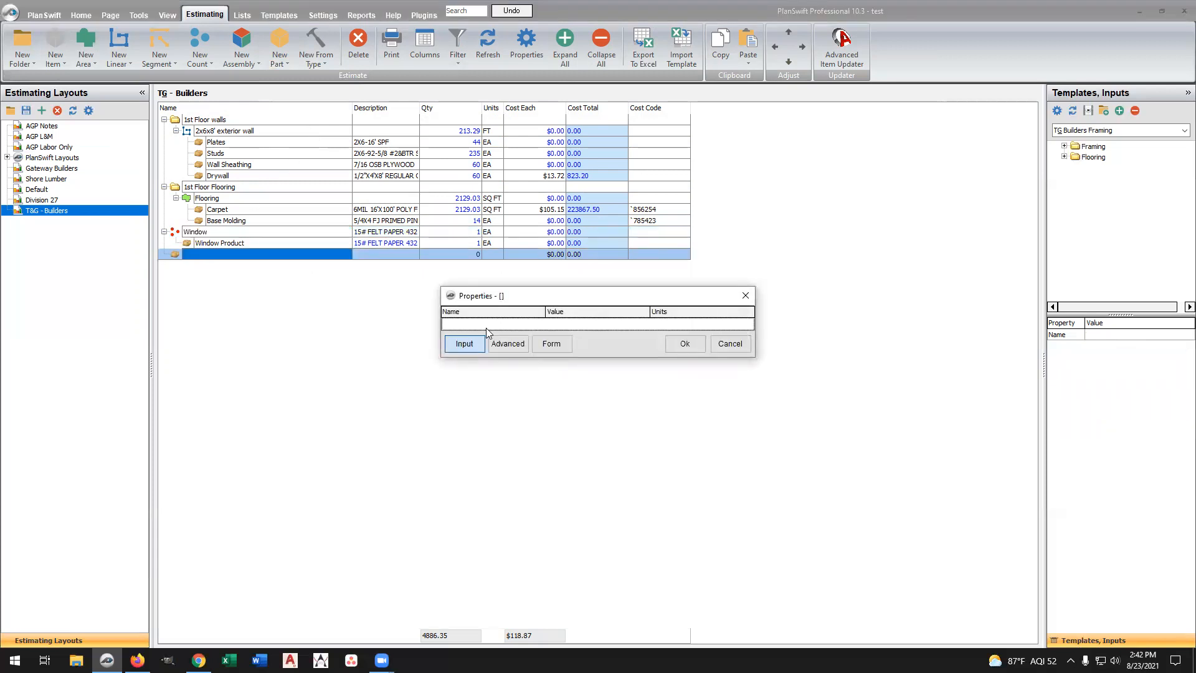
pyautogui.write('Head Casing')
pyautogui.click(684, 343)
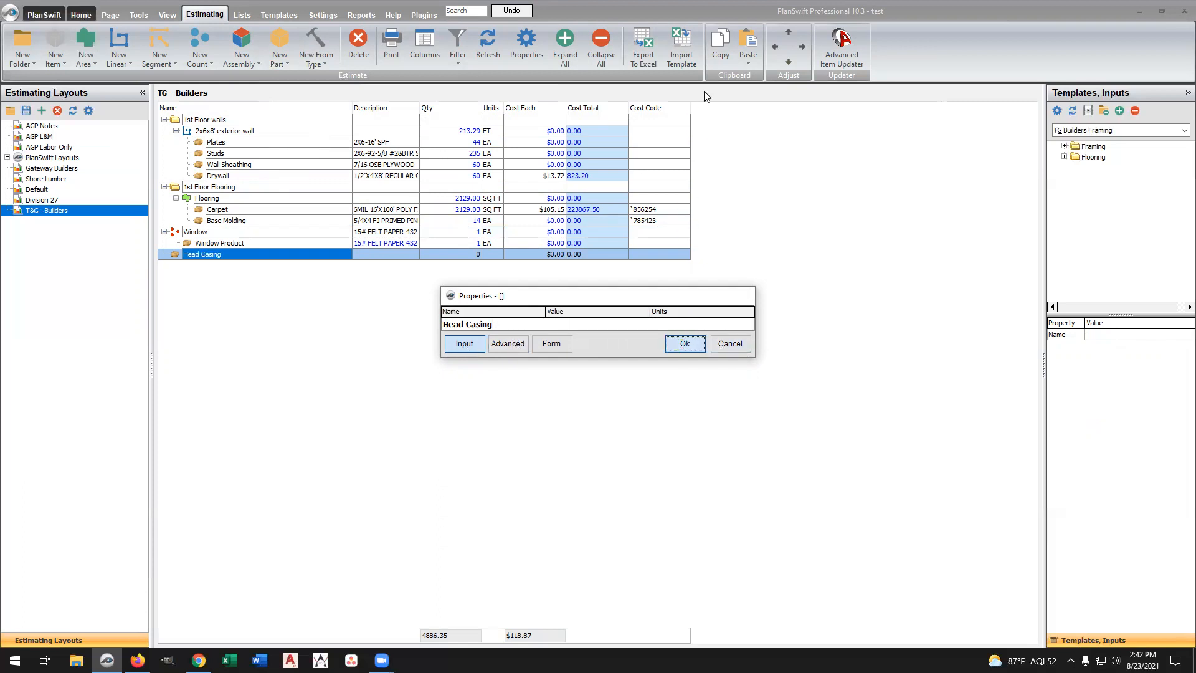
pyautogui.click(801, 47)
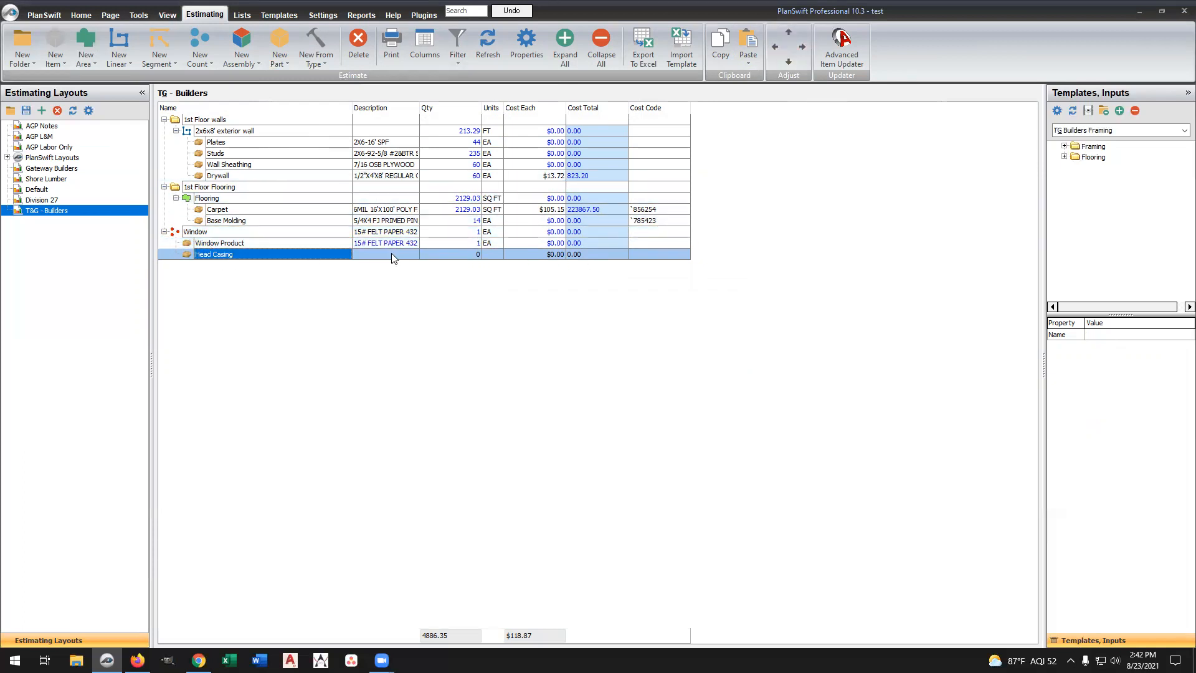
# Set the Head Casing's Description property to the List type, sourced from Finish Lumber in the Lumber Database
pyautogui.doubleClick(239, 260)
pyautogui.click(506, 344)
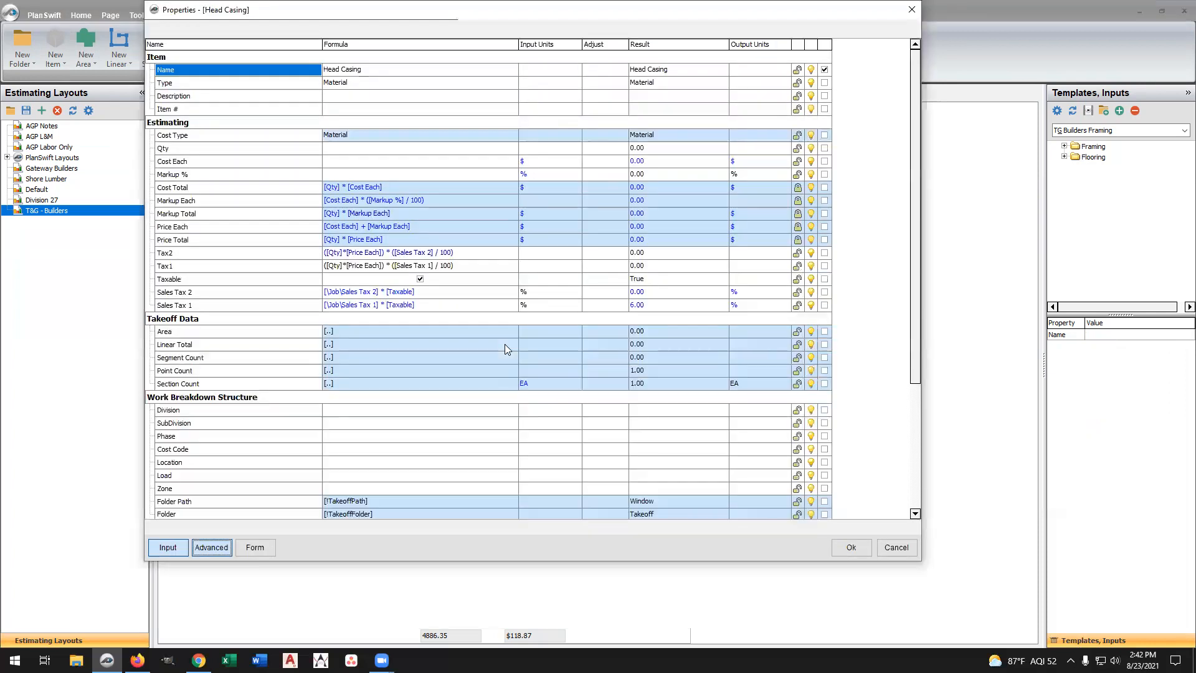
pyautogui.click(313, 98)
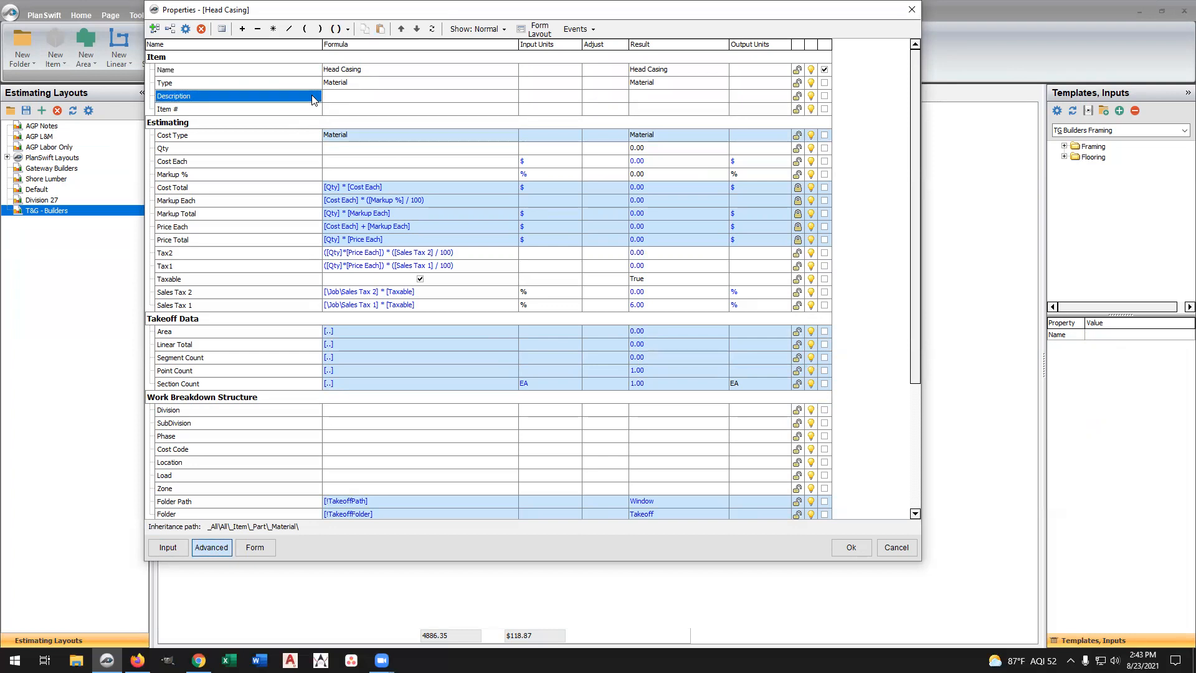
pyautogui.doubleClick(313, 98)
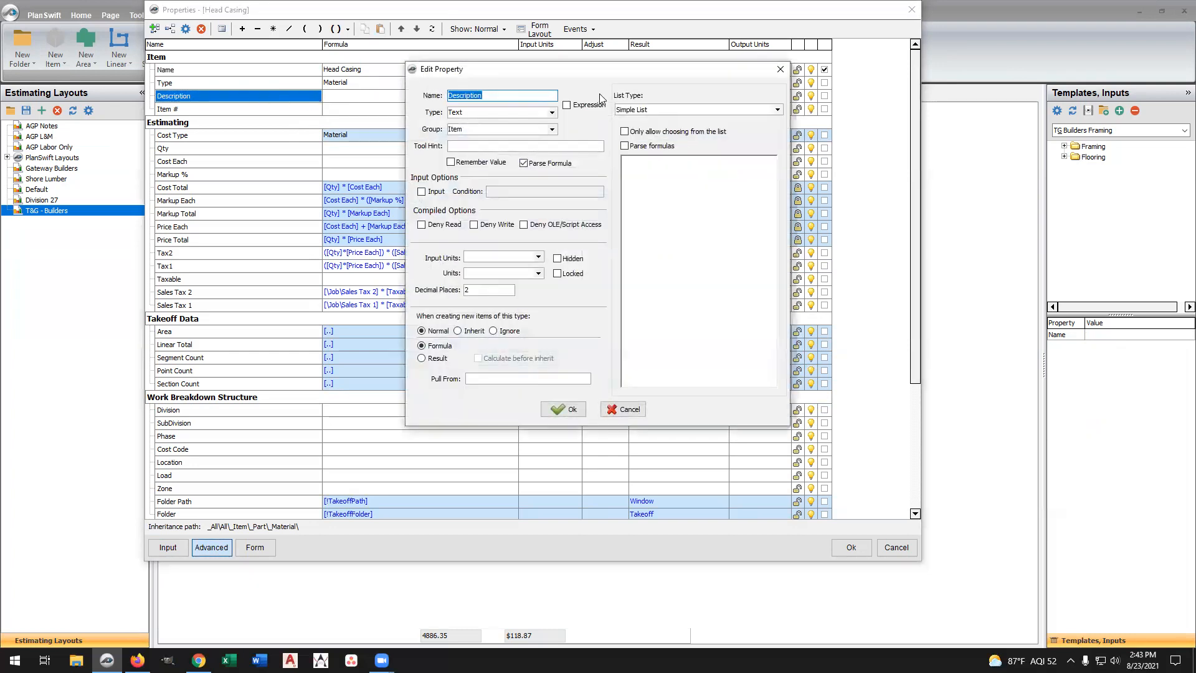
pyautogui.click(777, 110)
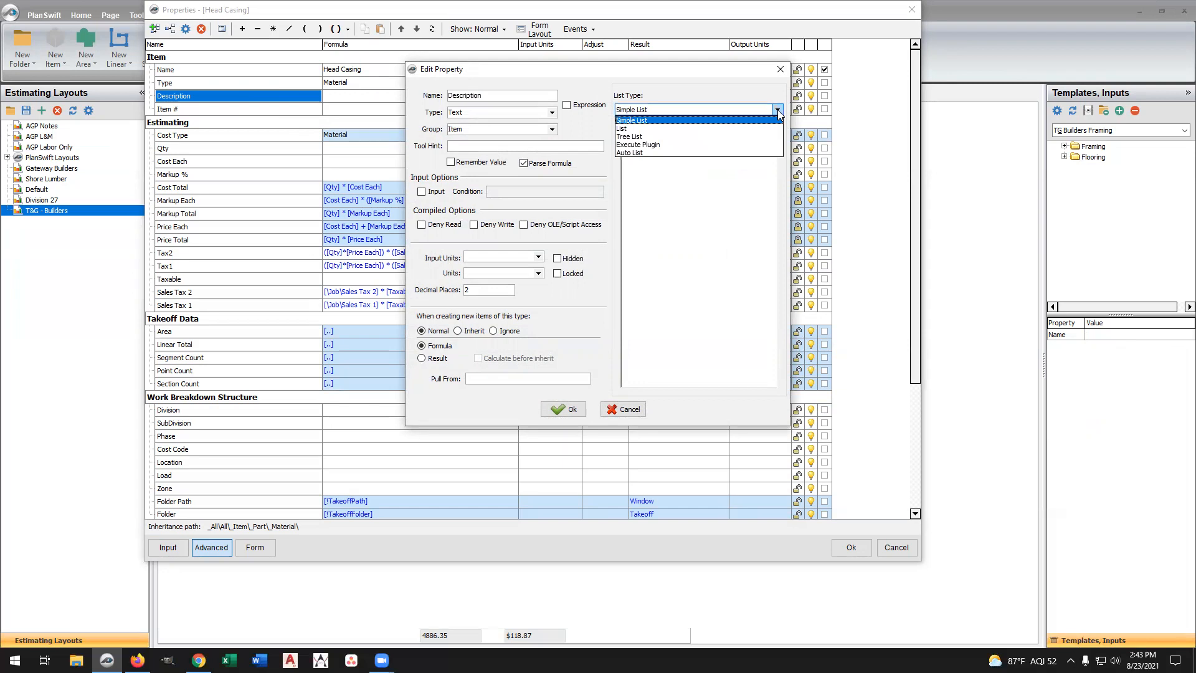
pyautogui.click(647, 128)
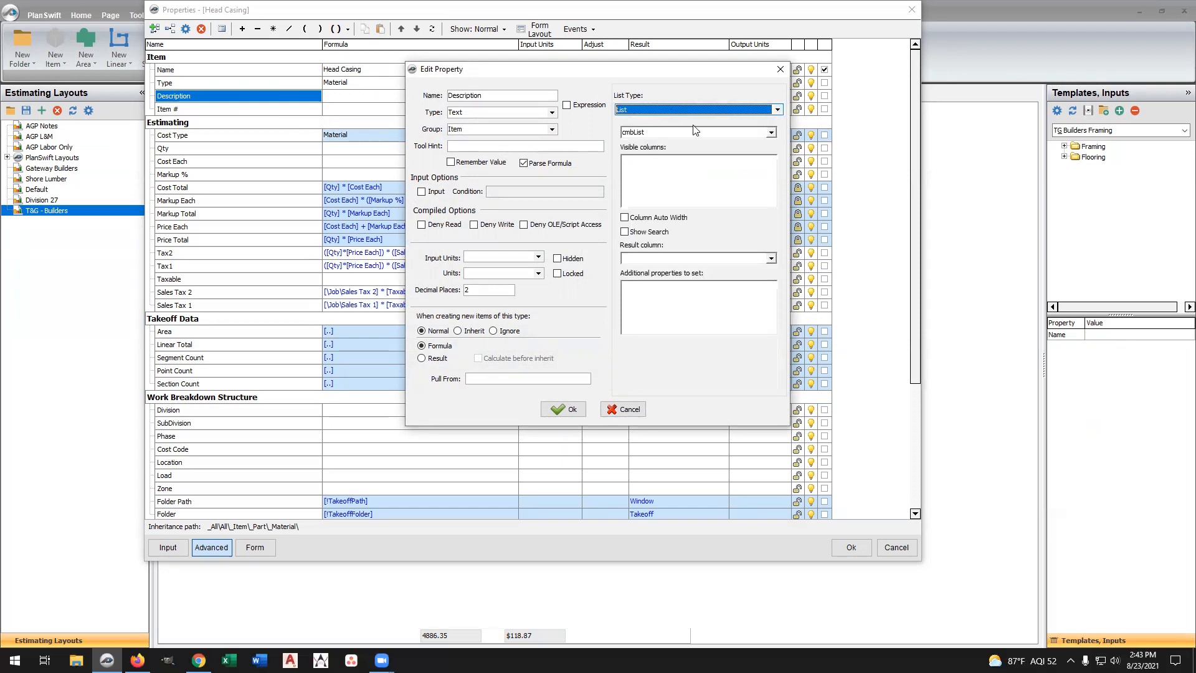
pyautogui.click(771, 132)
pyautogui.scroll(-6, 680, 189)
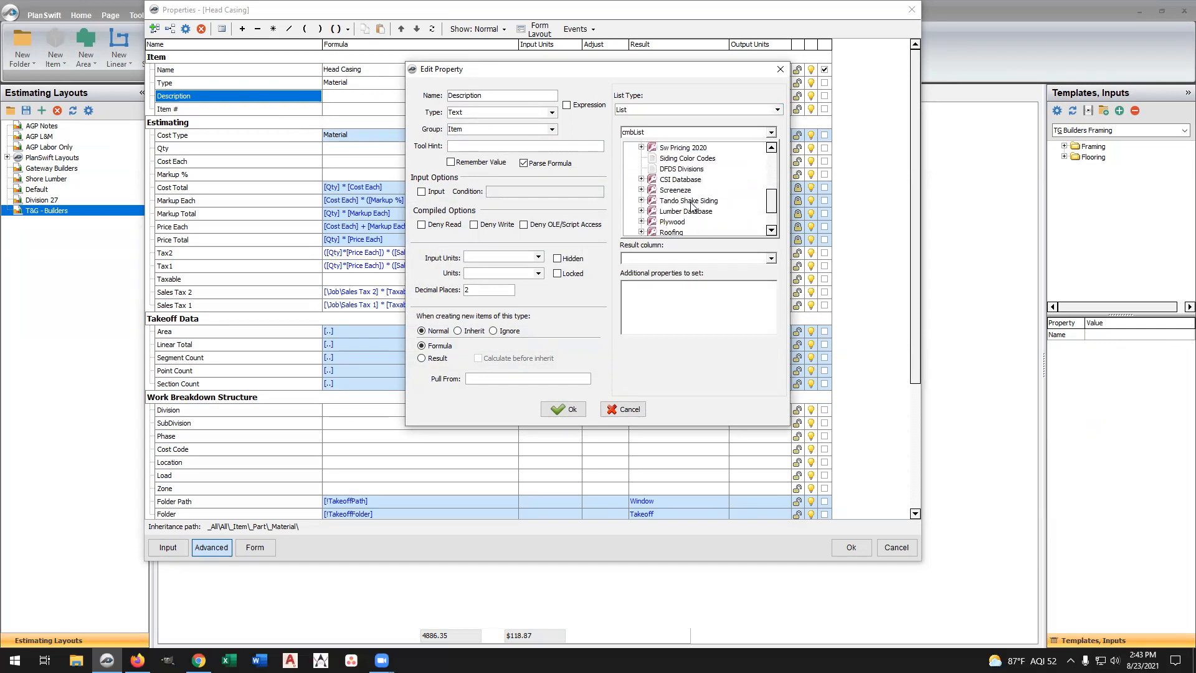
pyautogui.click(641, 168)
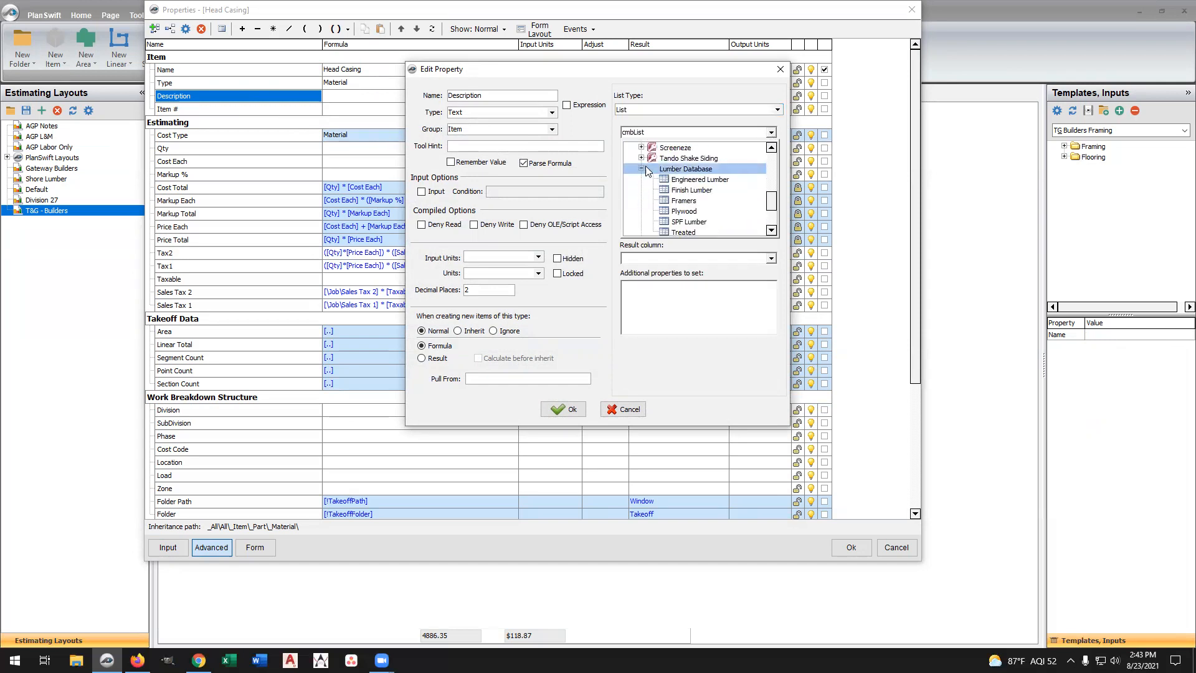
pyautogui.click(679, 192)
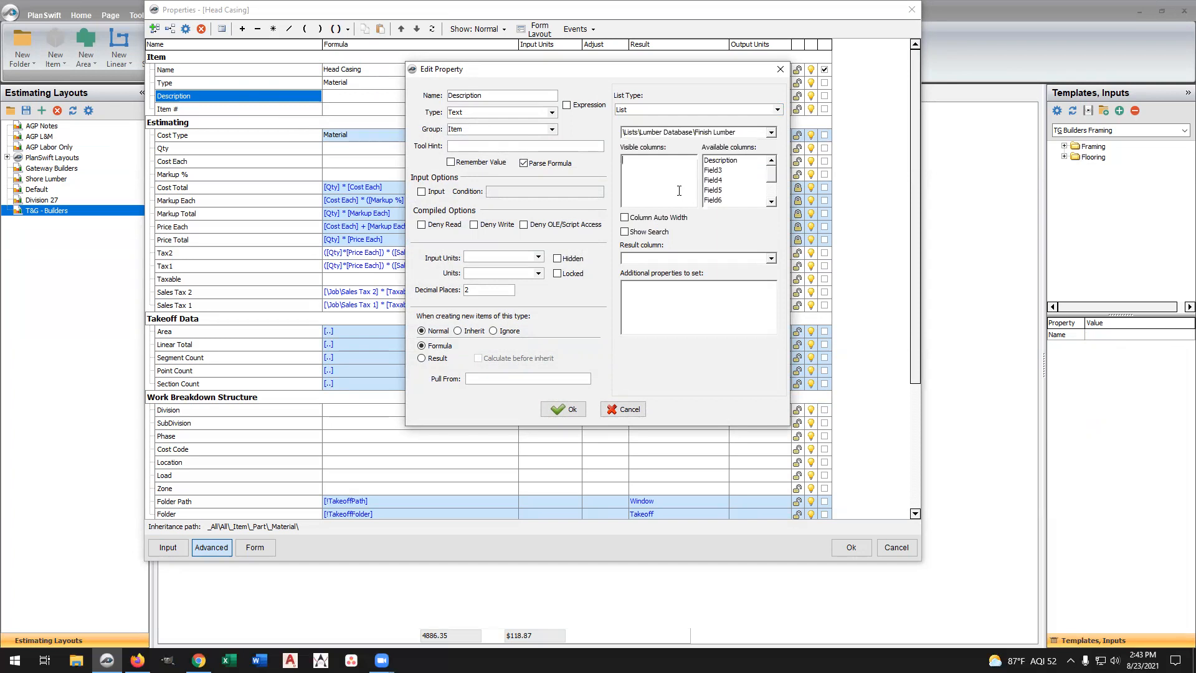
# Show the Item # and Description columns in the Head Casing's Description list, with Column Auto Width and Show Search enabled
pyautogui.scroll(-2, 727, 178)
pyautogui.doubleClick(721, 200)
pyautogui.scroll(2, 719, 183)
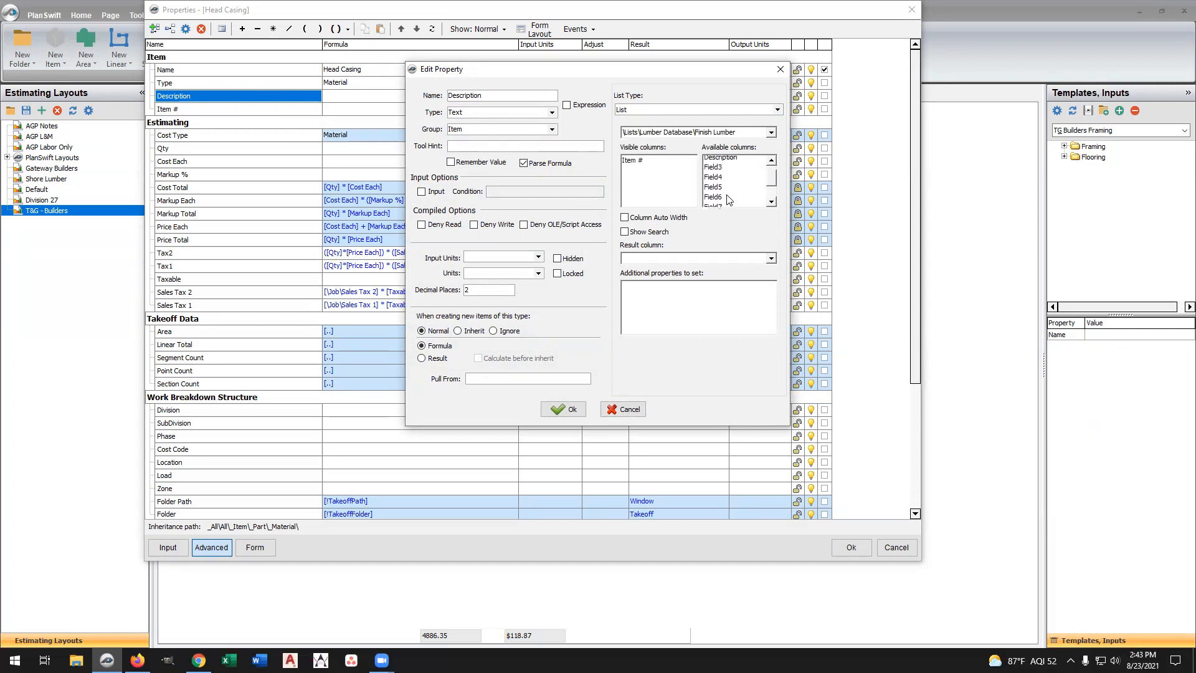
pyautogui.click(718, 161)
pyautogui.doubleClick(717, 161)
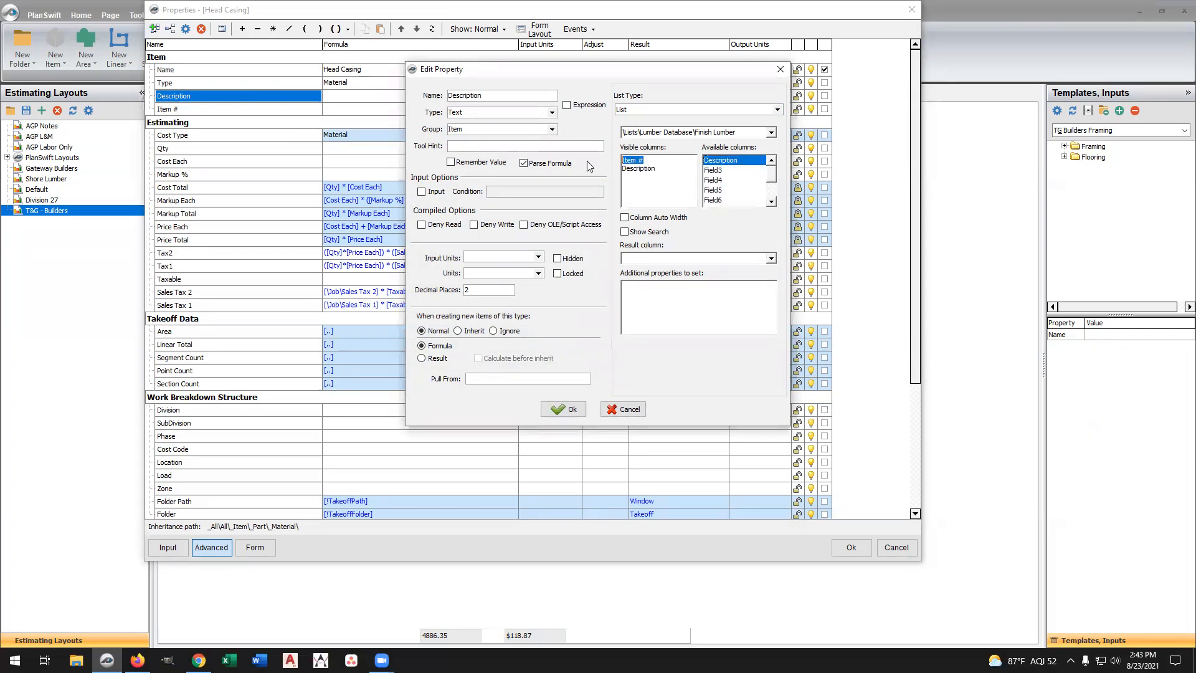
pyautogui.click(624, 216)
pyautogui.click(624, 231)
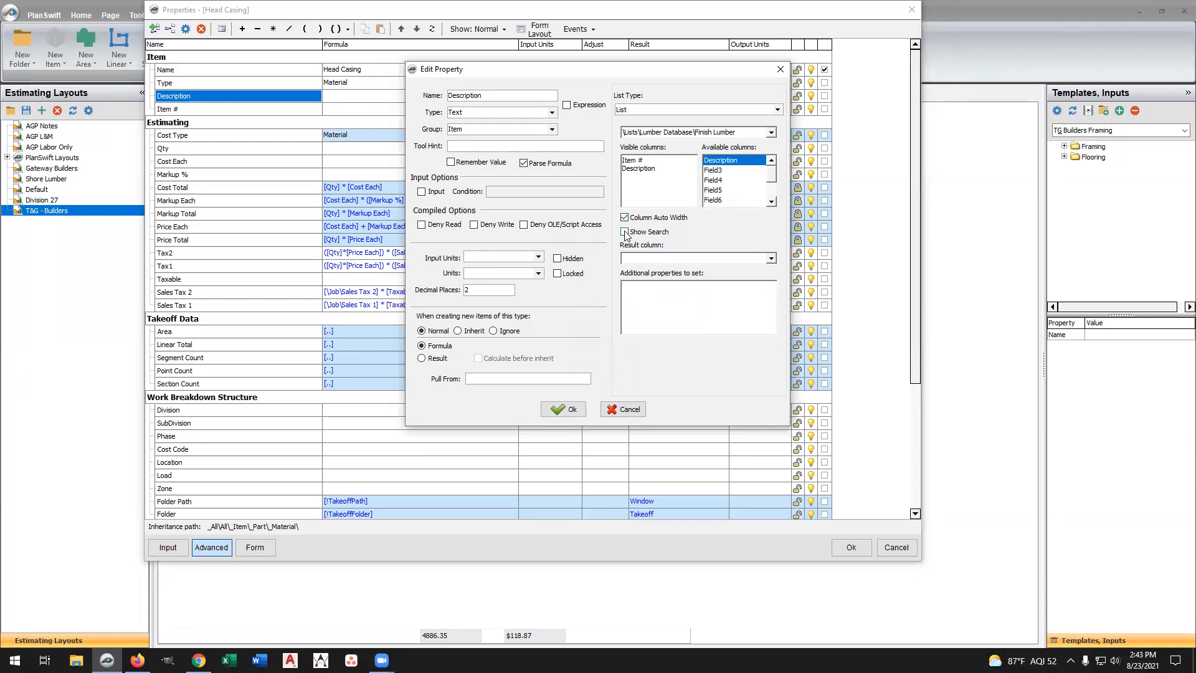
# Set the list's result column to Description, add Item # as an additional property to set, and accept the property
pyautogui.click(770, 258)
pyautogui.click(655, 289)
pyautogui.write('Item #')
pyautogui.click(566, 410)
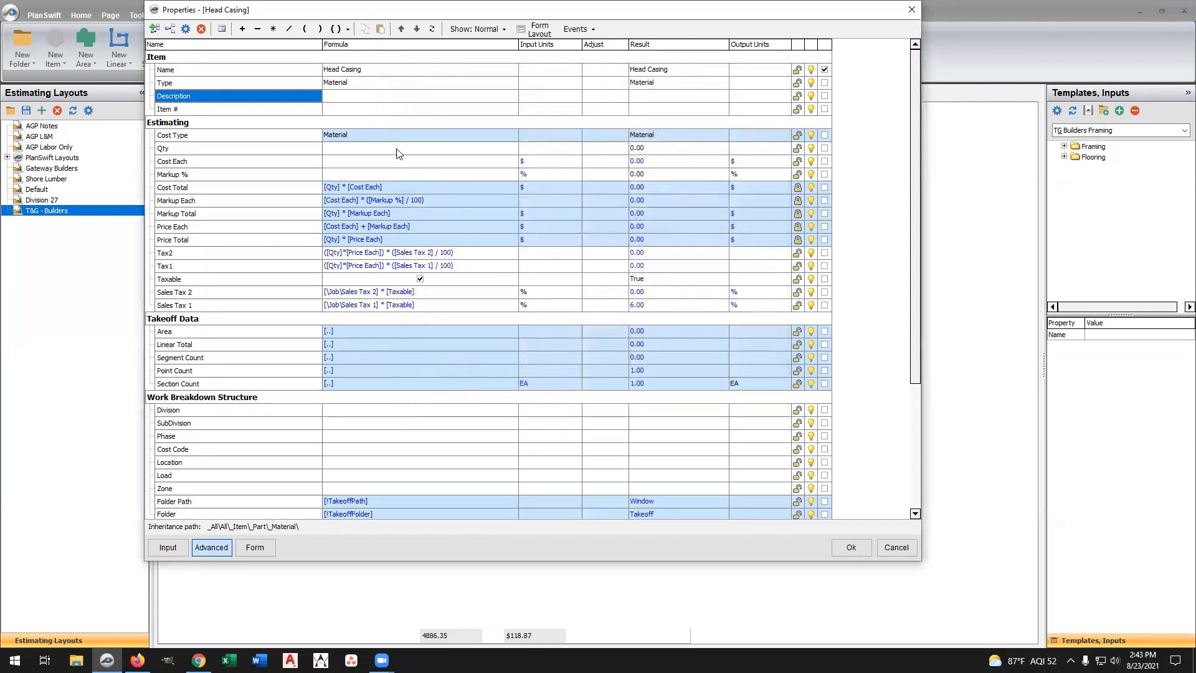
# Choose 5/4 X 6 FJ PRIMED PINE as the Head Casing's description and set its Qty input units to EA
pyautogui.click(347, 100)
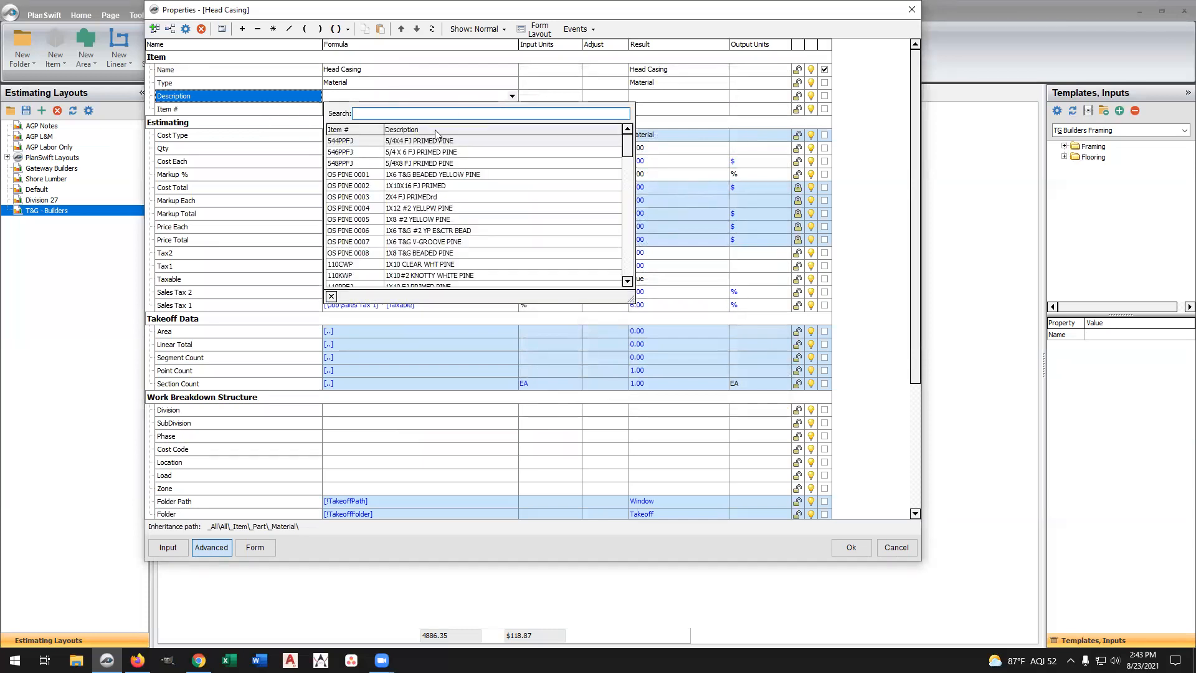
pyautogui.click(412, 153)
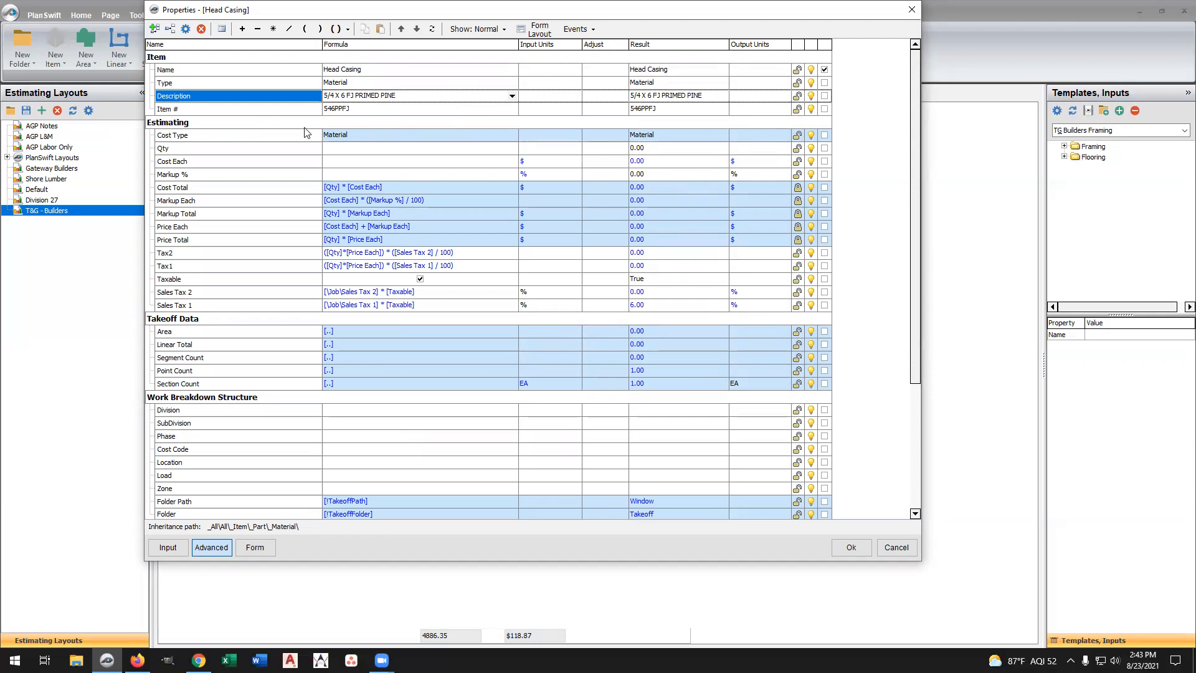
pyautogui.click(537, 149)
pyautogui.click(575, 148)
pyautogui.scroll(-2, 539, 181)
pyautogui.click(538, 176)
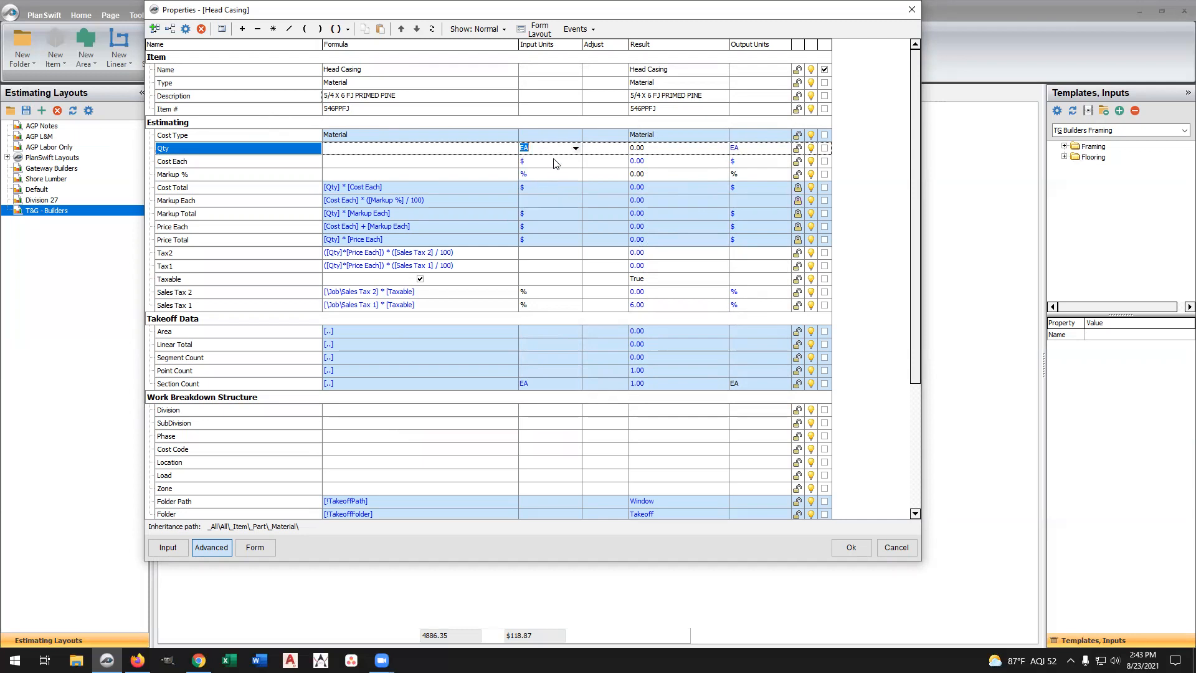
# Insert the Window's Width property into the Head Casing's Qty formula with the relative path [..\Width]
pyautogui.click(395, 147)
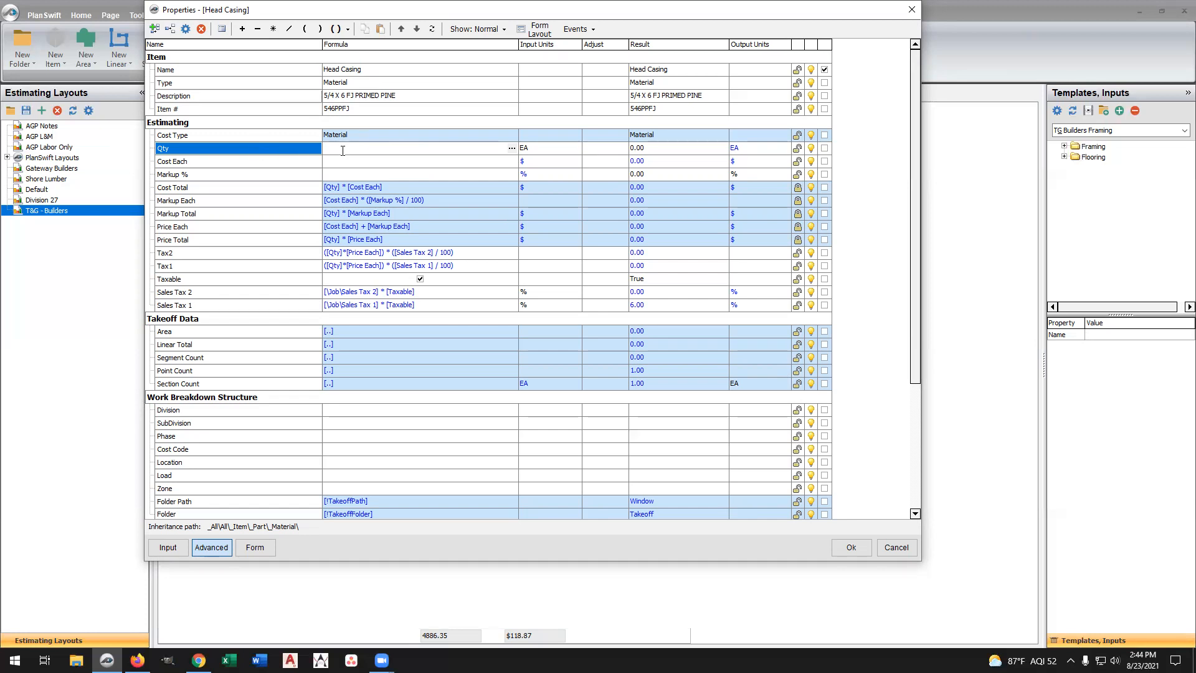
pyautogui.click(174, 31)
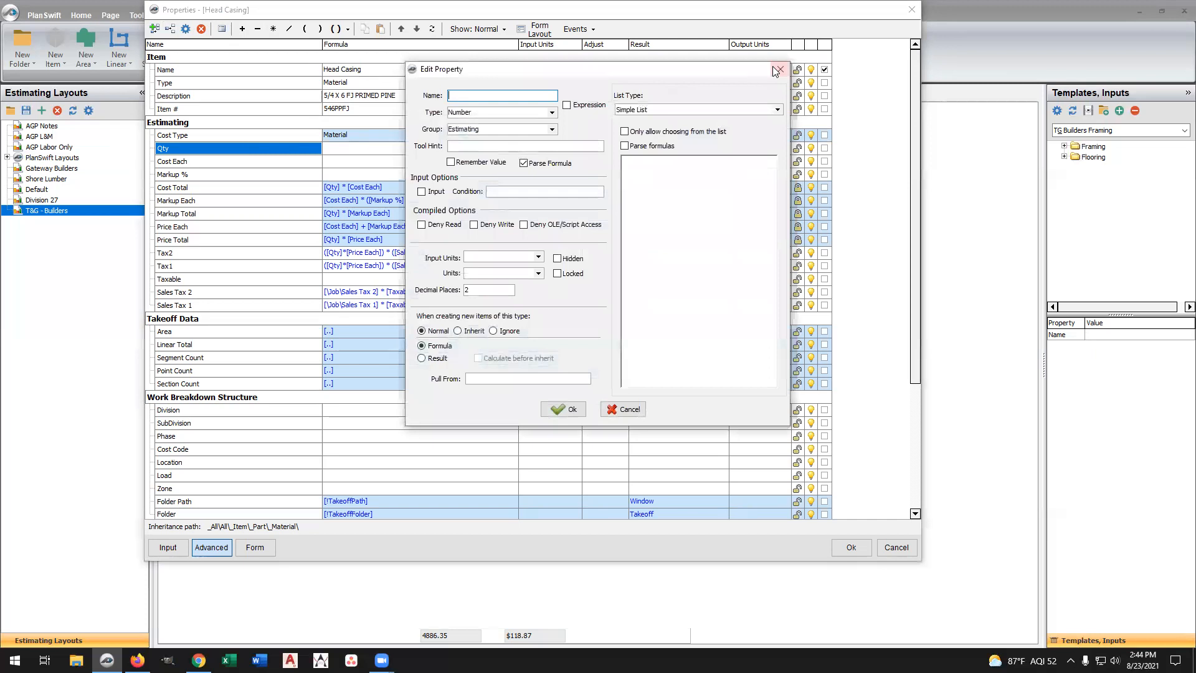
pyautogui.click(768, 70)
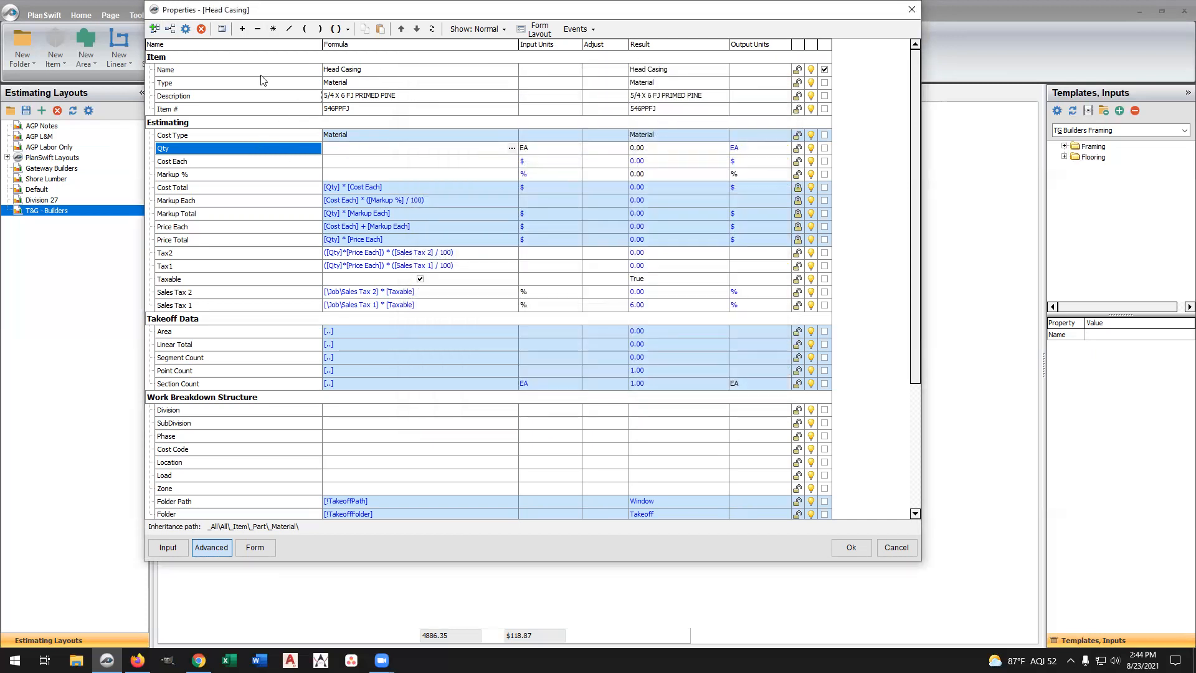
pyautogui.click(222, 29)
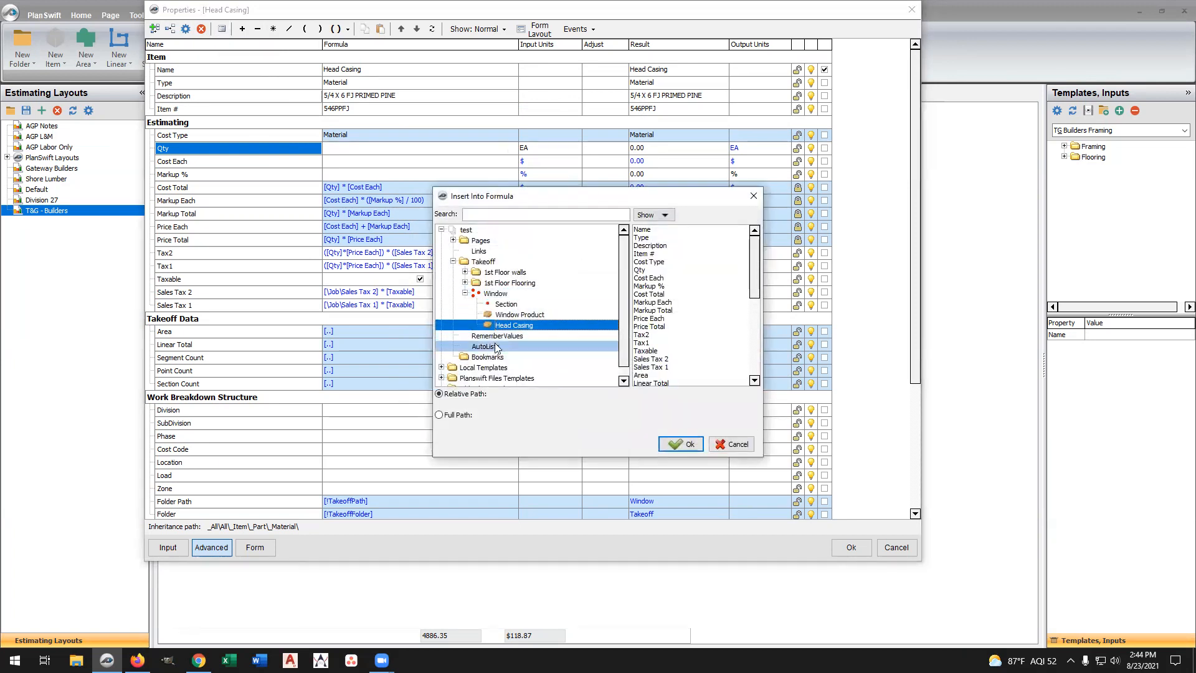
pyautogui.click(496, 293)
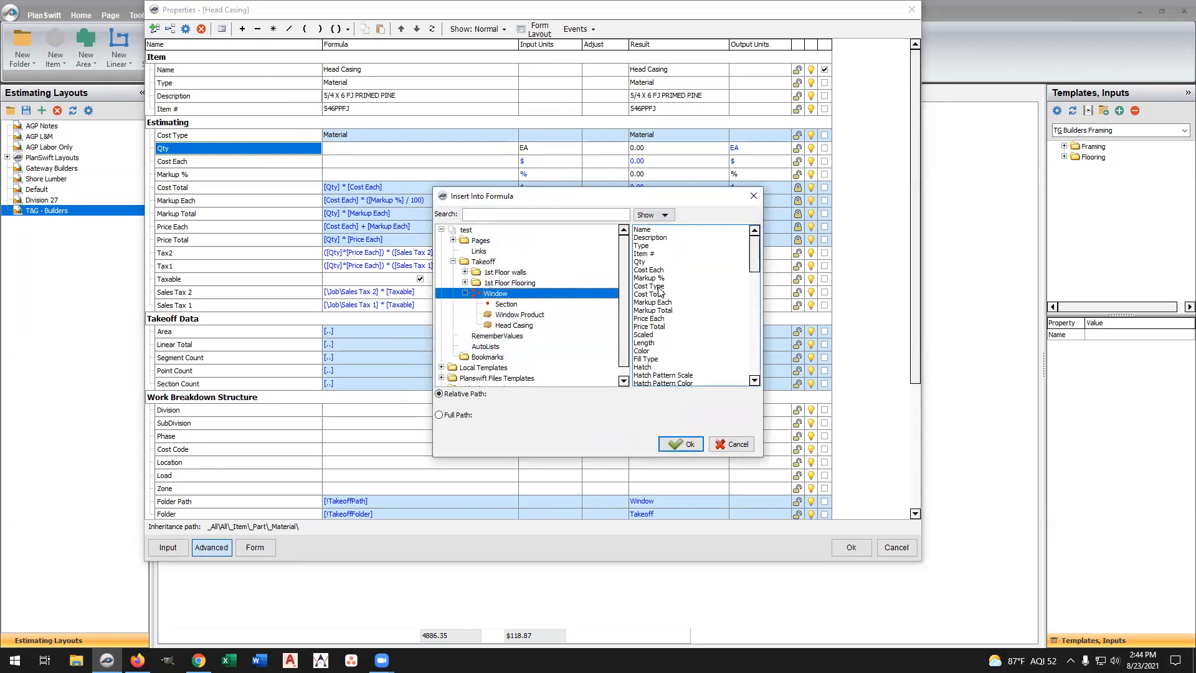
pyautogui.scroll(-5, 677, 293)
pyautogui.moveTo(752, 280); pyautogui.dragTo(753, 365)
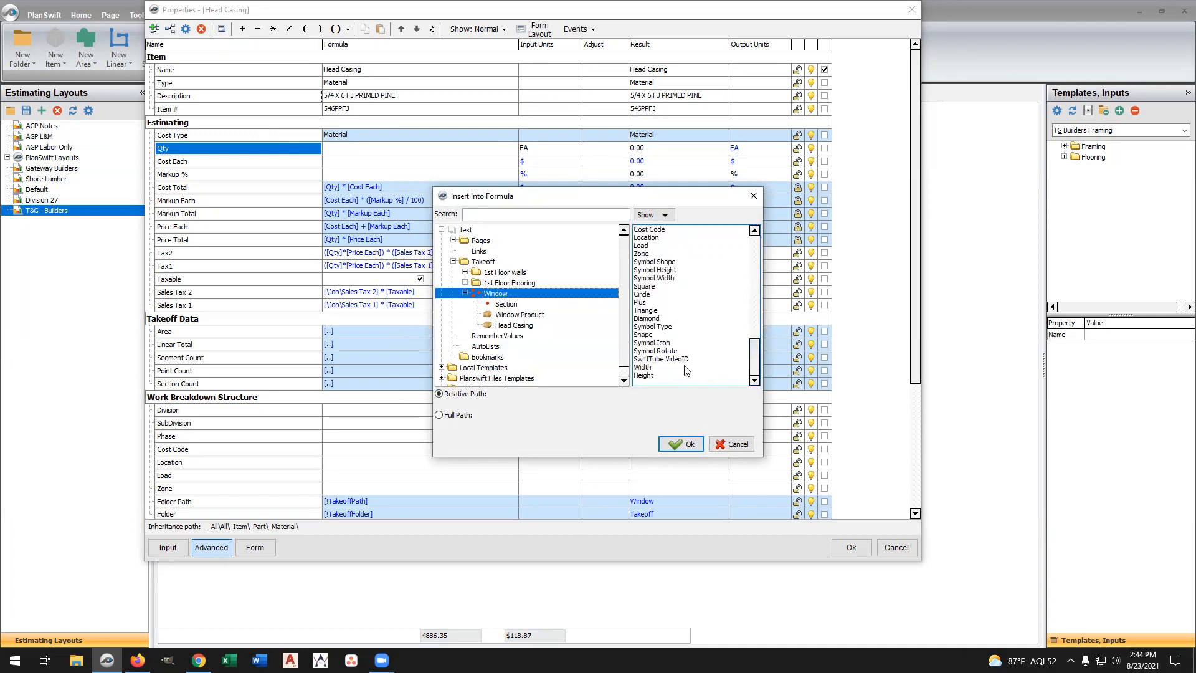
pyautogui.click(643, 368)
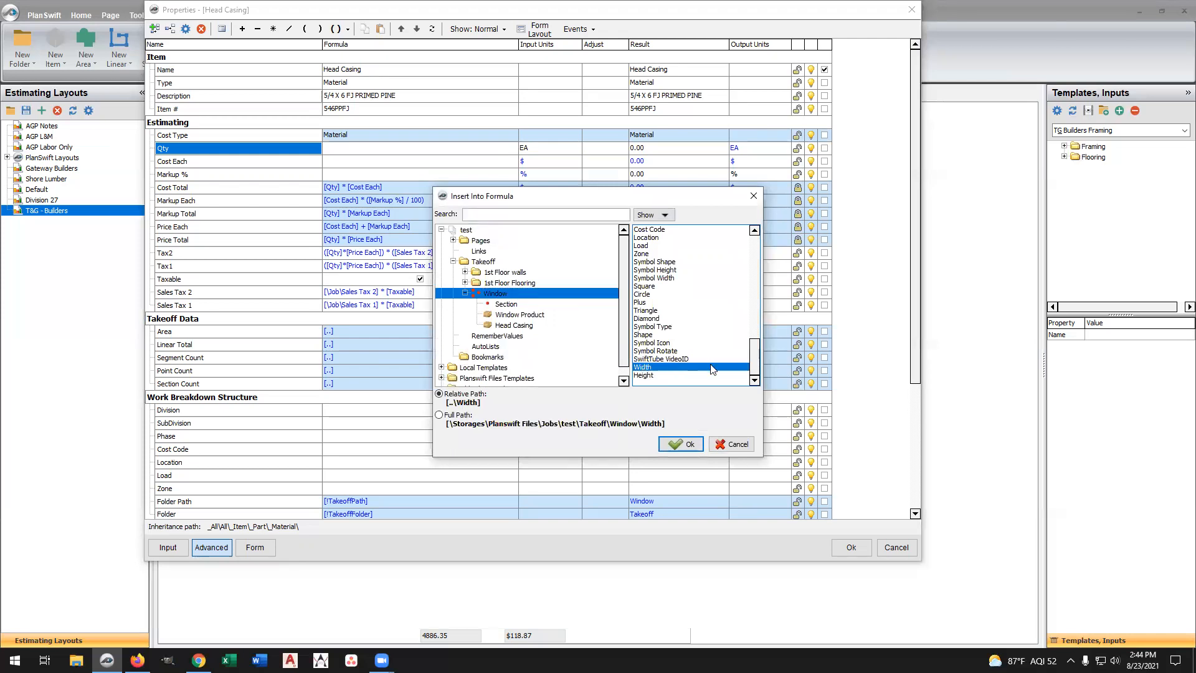
pyautogui.click(688, 445)
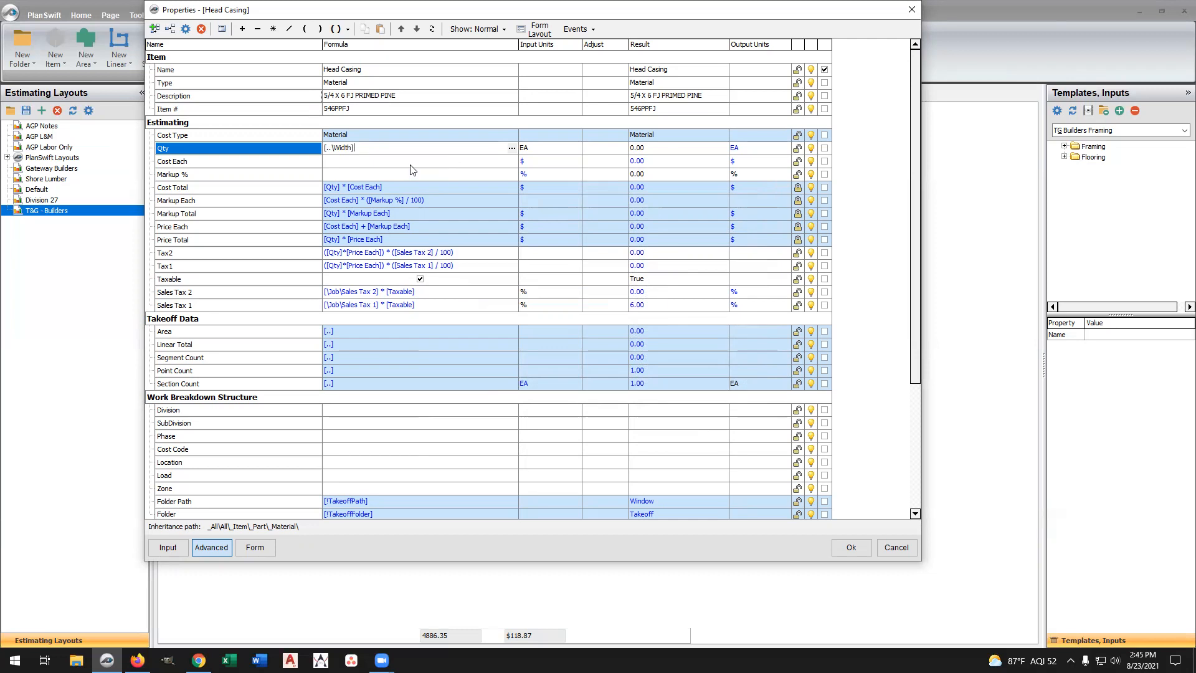
pyautogui.press('Return')
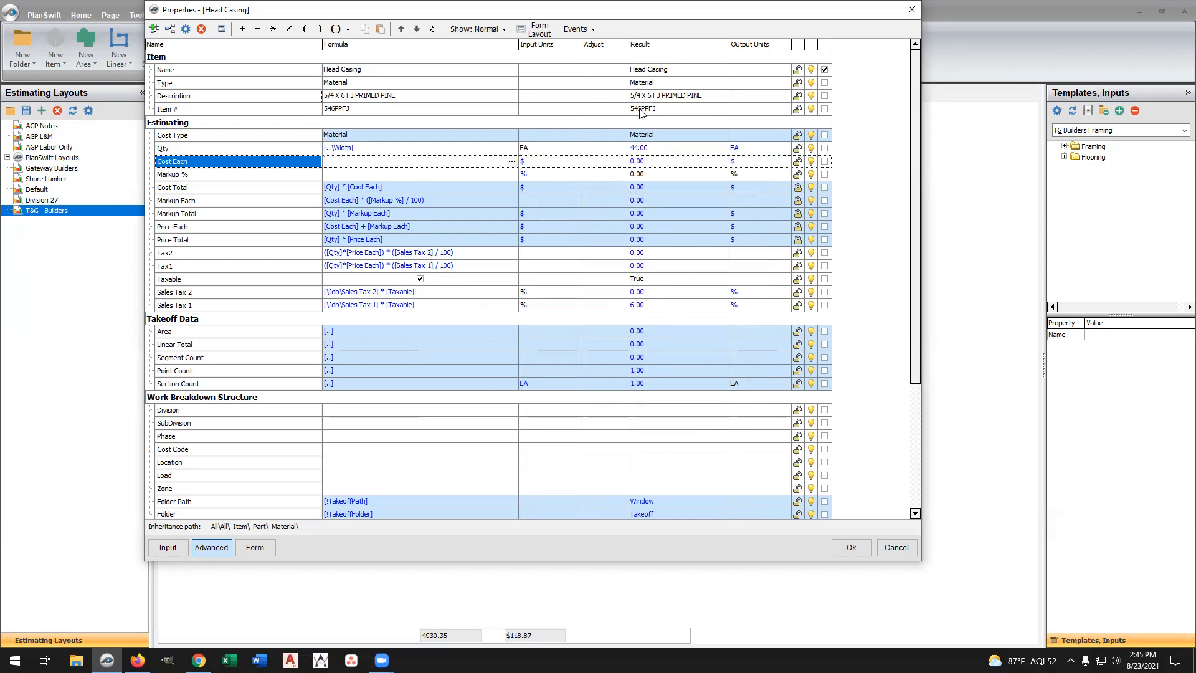
# Clear the Head Casing's Qty formula and accept its properties
pyautogui.click(358, 148)
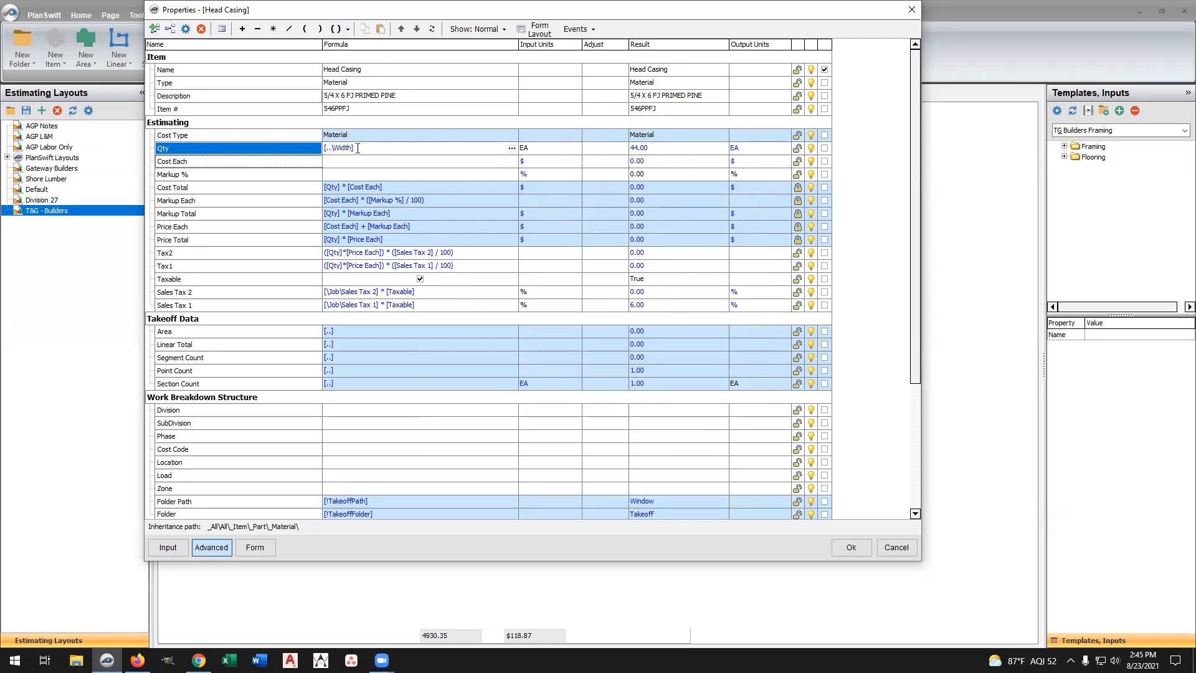
pyautogui.click(538, 148)
pyautogui.click(363, 148)
pyautogui.moveTo(366, 148); pyautogui.dragTo(299, 154)
pyautogui.press('Delete')
pyautogui.click(849, 545)
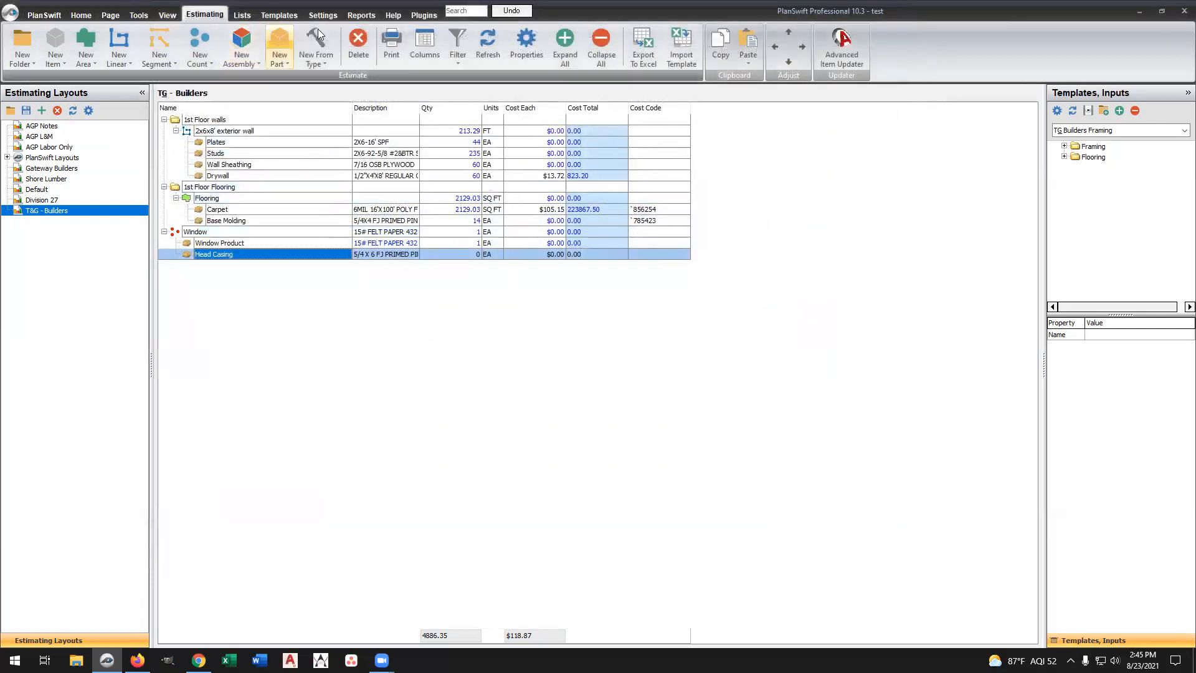
# Open the Shore 5.27.2021 templates and expand 08 (Exterior Doors, Windows) through Window - 3053-2 to its Head Casing part
pyautogui.click(298, 19)
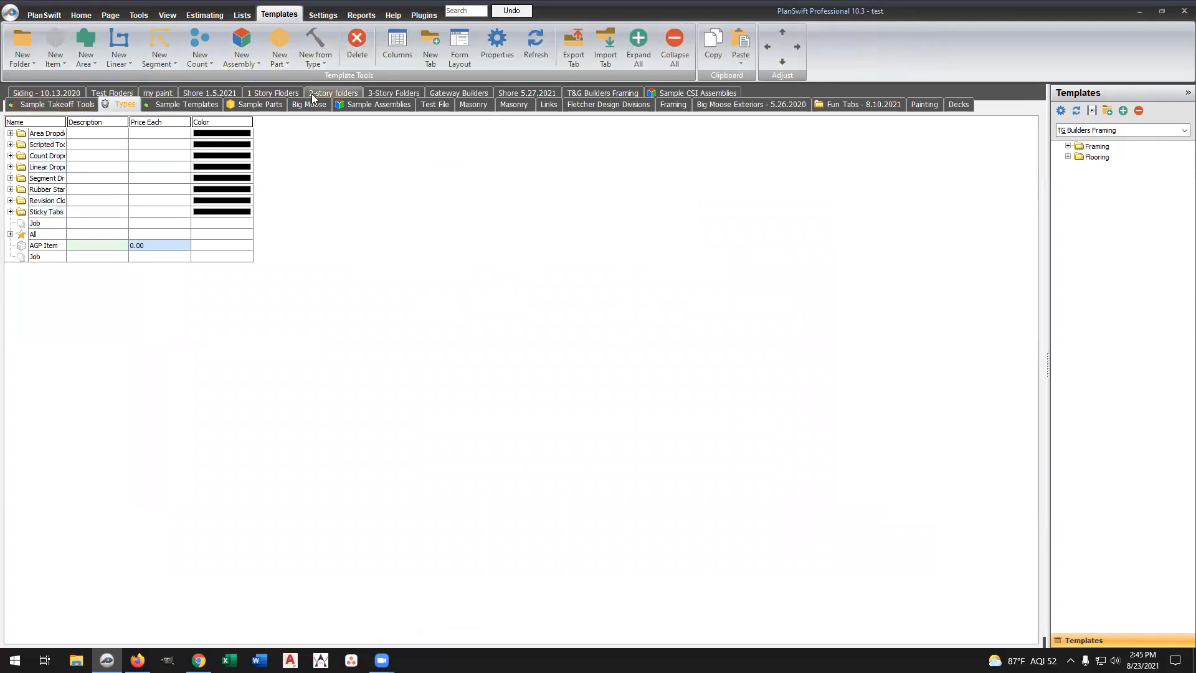
pyautogui.click(527, 93)
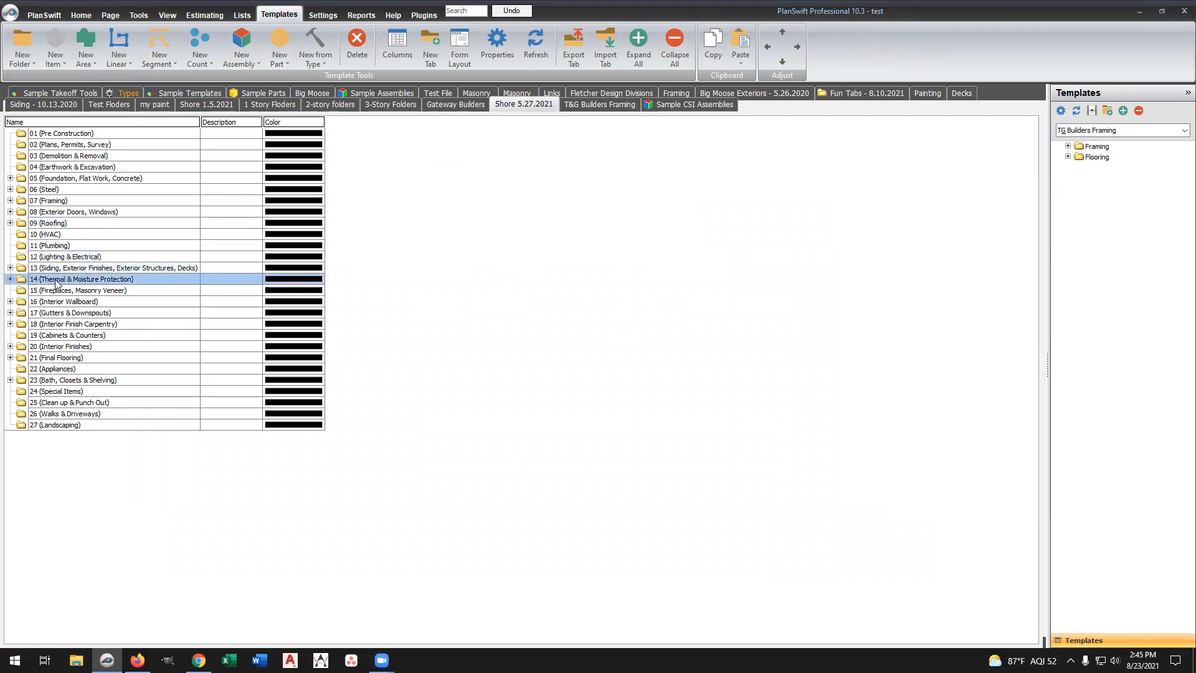
pyautogui.click(11, 211)
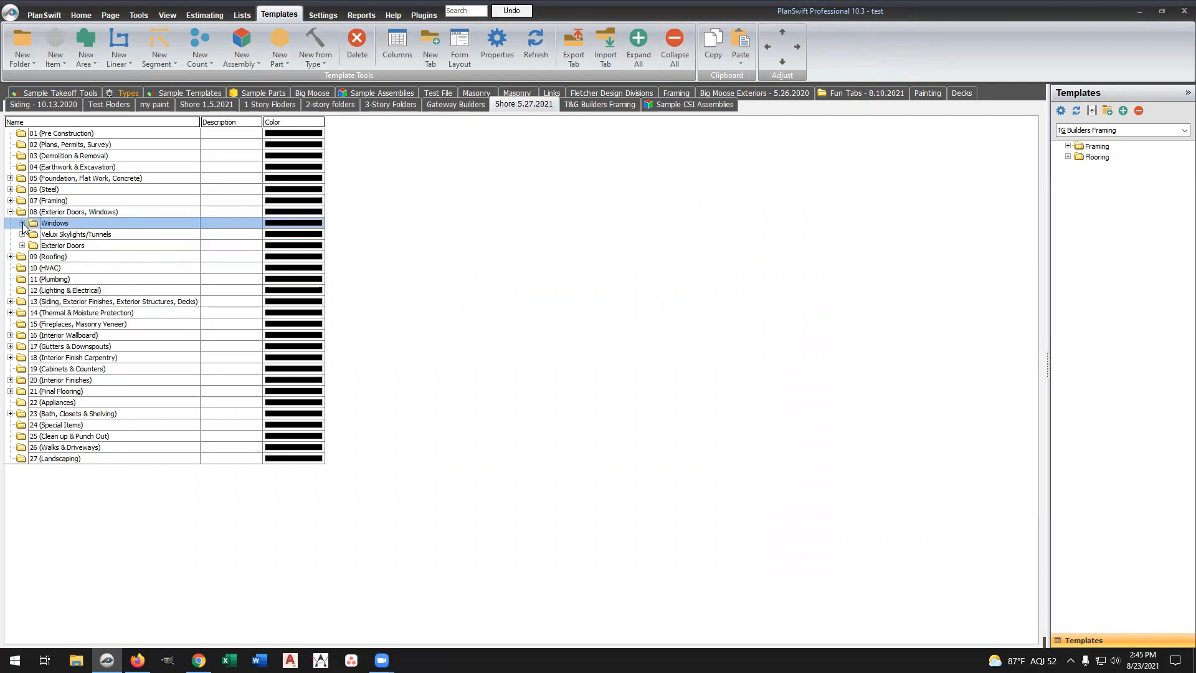
pyautogui.click(22, 223)
pyautogui.doubleClick(87, 235)
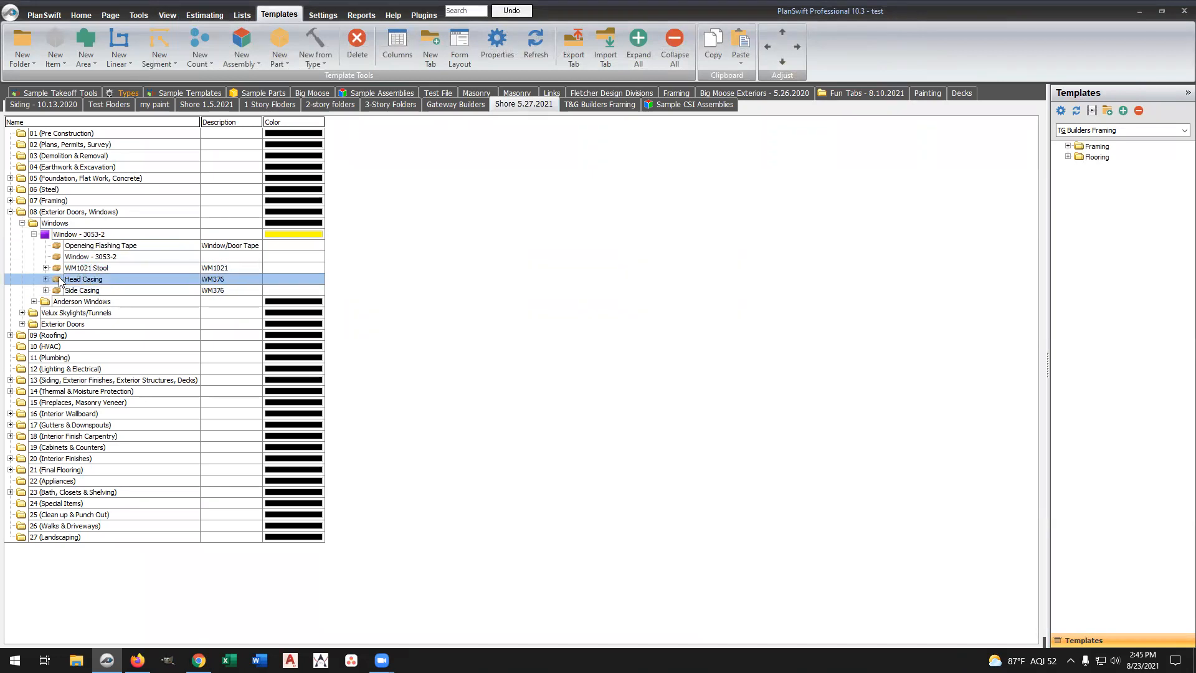
pyautogui.click(46, 279)
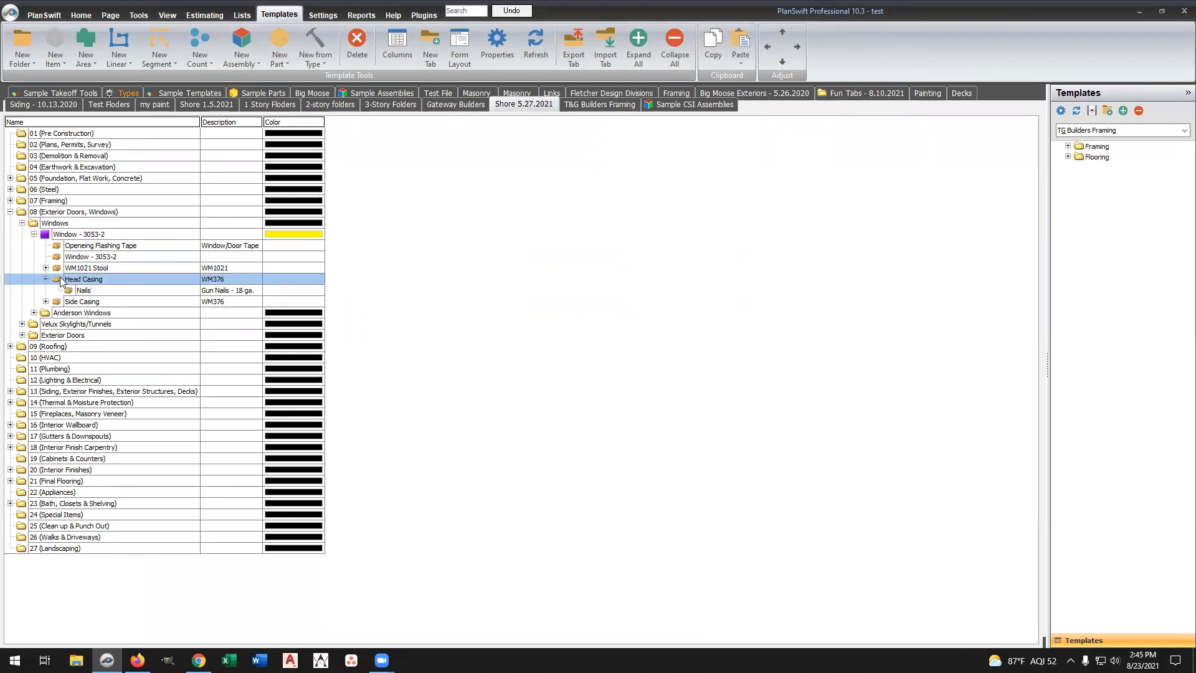
# Examine the Qty formula and its property settings in the template Head Casing's advanced properties
pyautogui.doubleClick(106, 280)
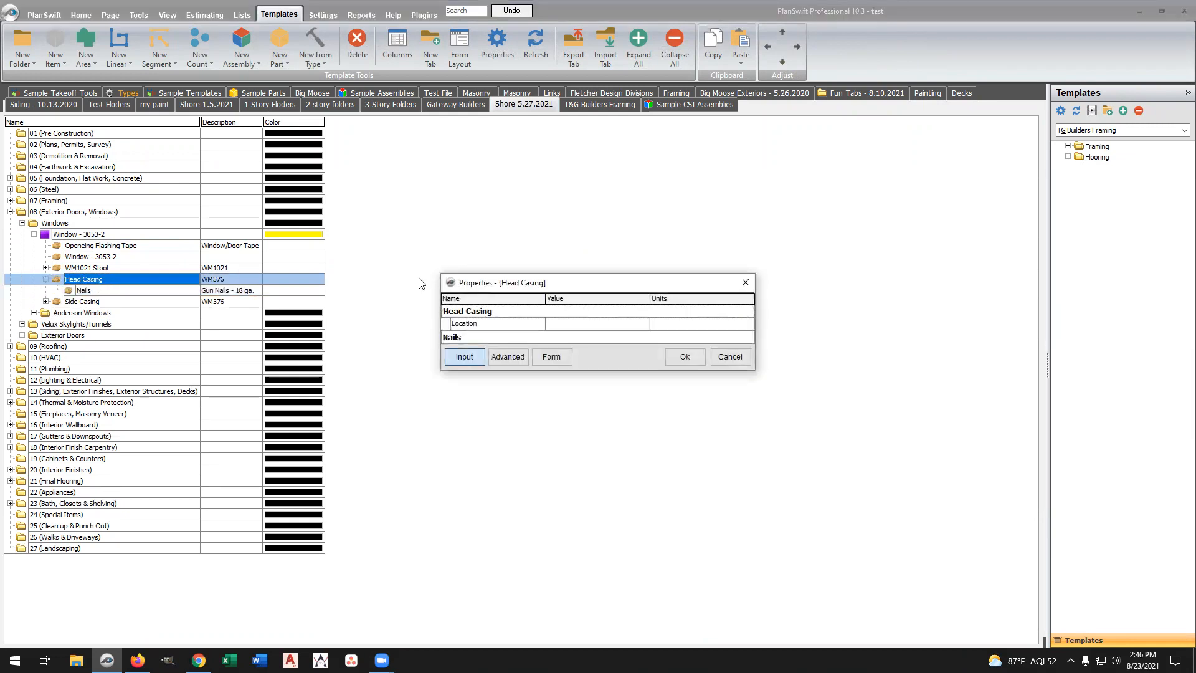
pyautogui.click(508, 356)
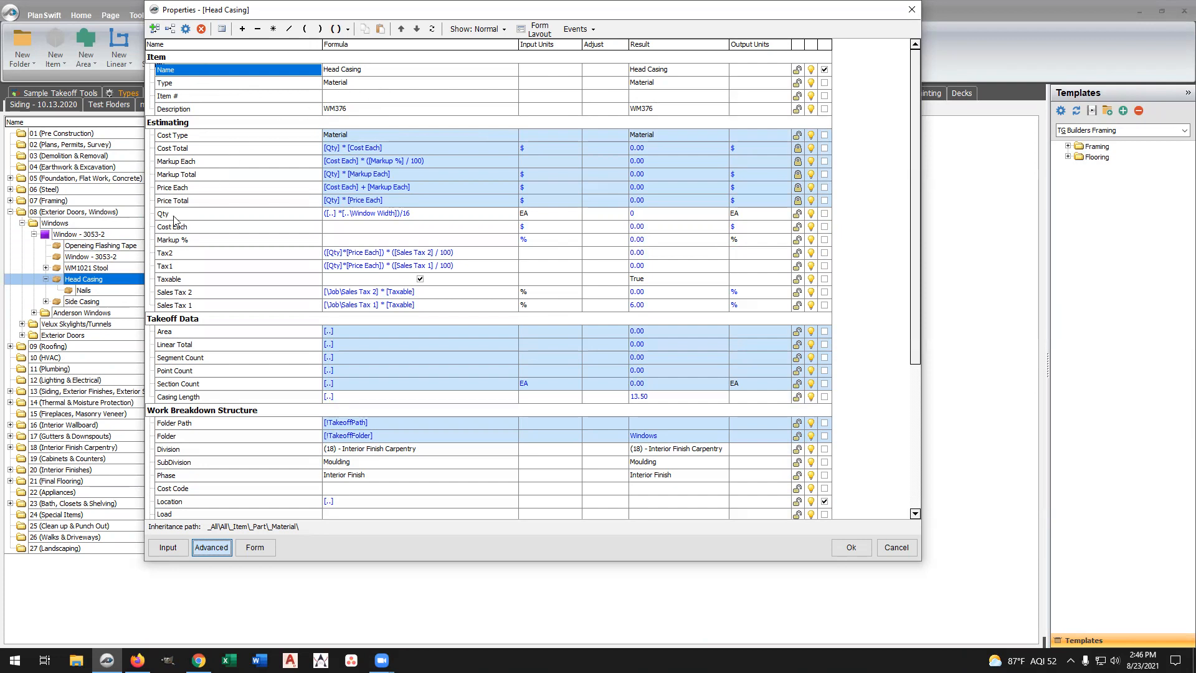
pyautogui.click(312, 217)
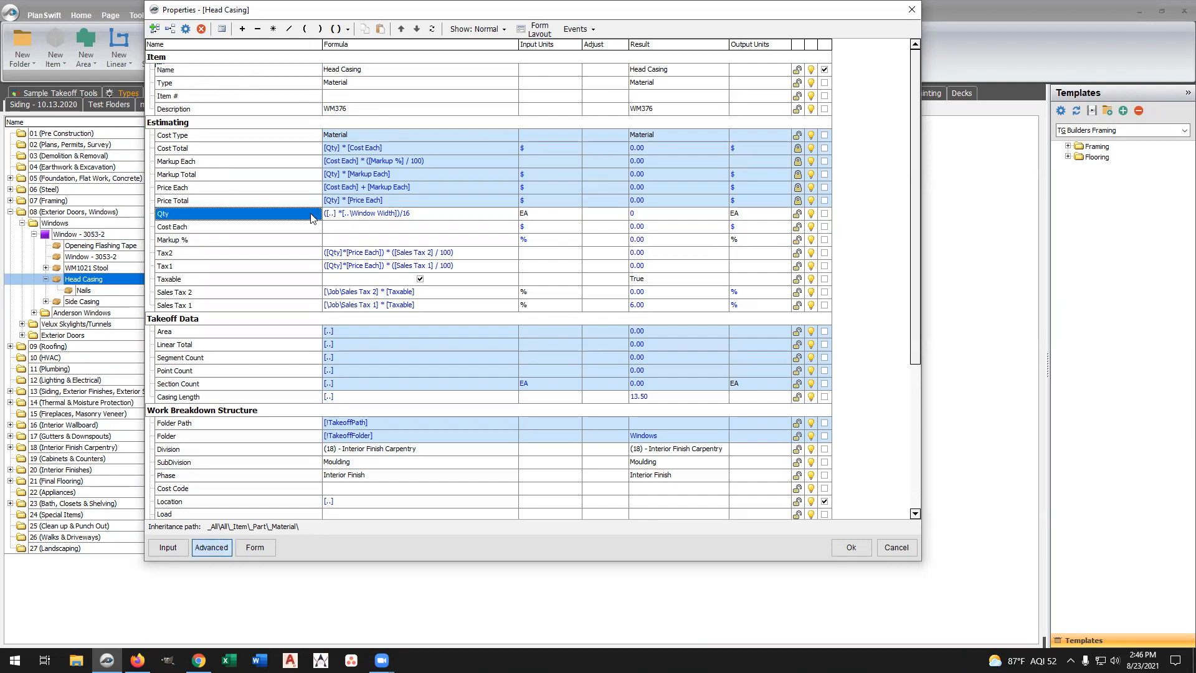
pyautogui.doubleClick(312, 218)
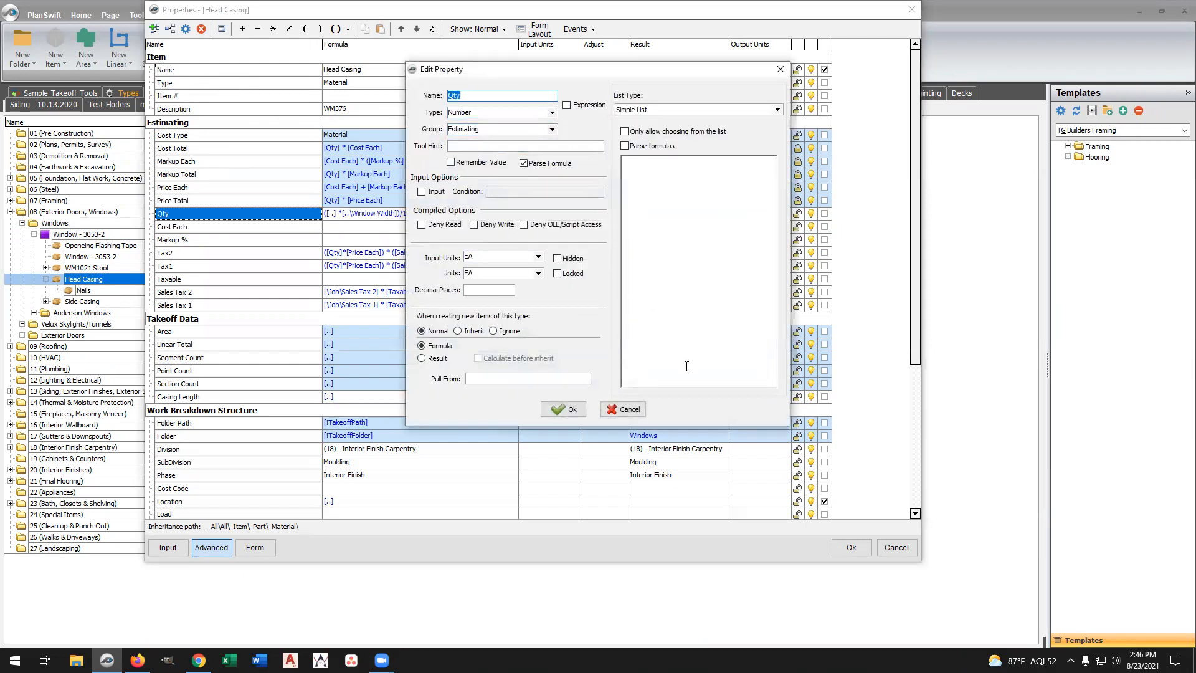
pyautogui.click(626, 409)
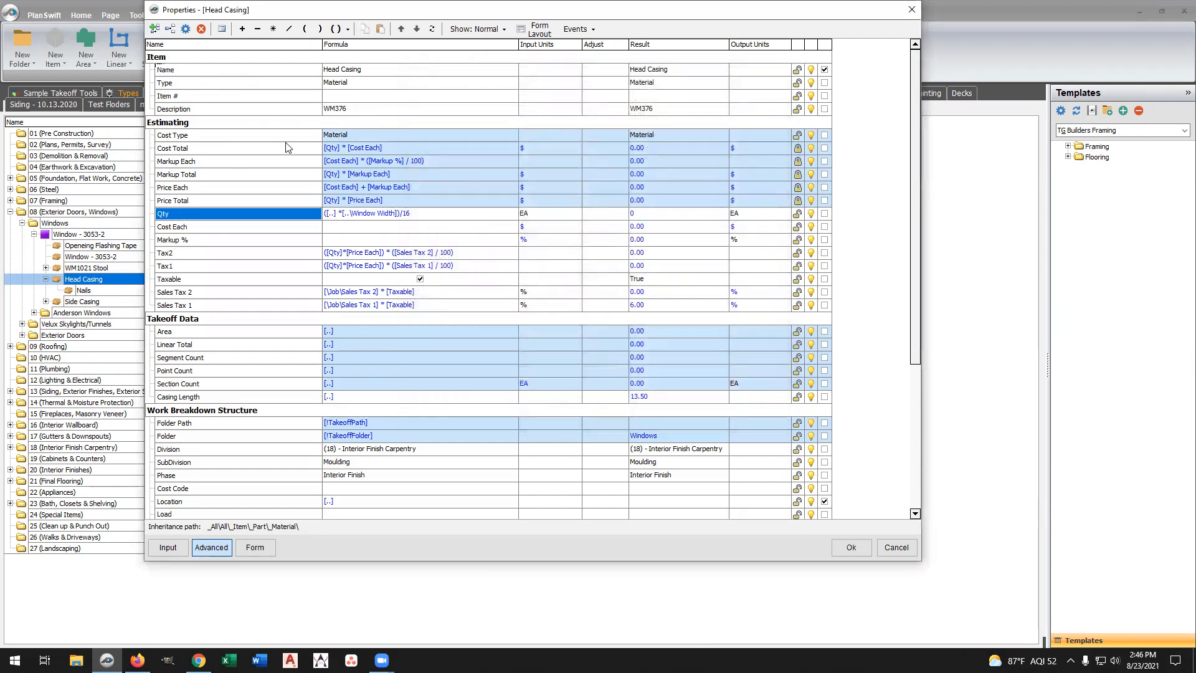
pyautogui.click(851, 547)
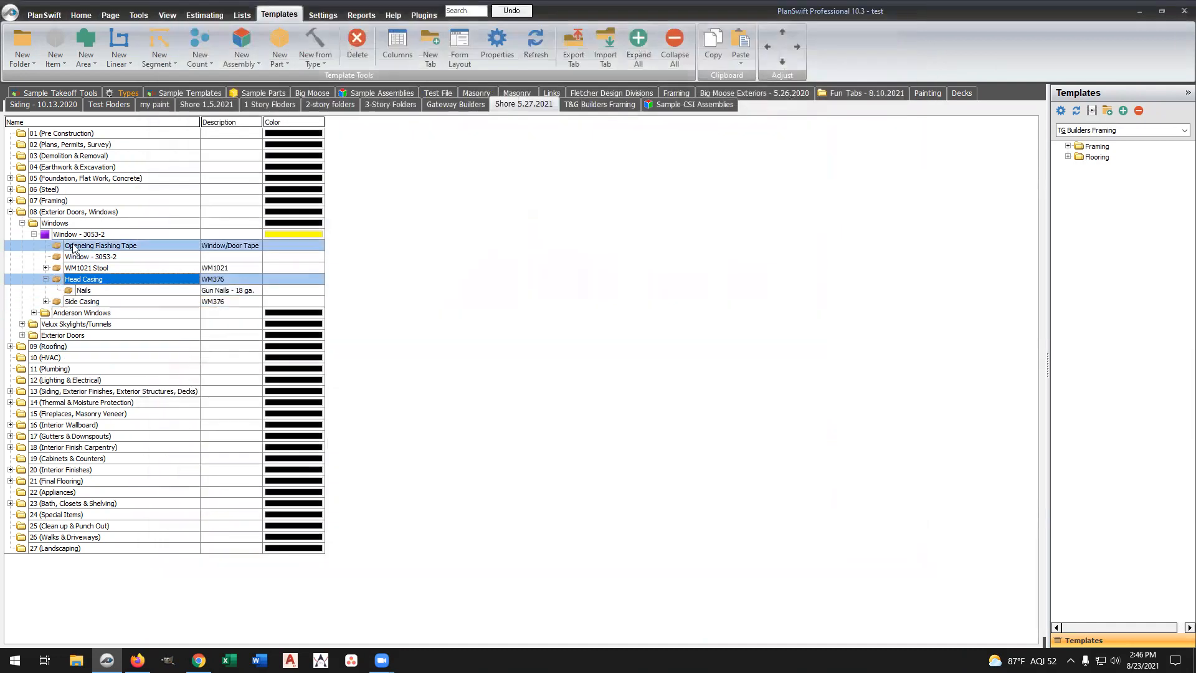
# Examine the Length property's unit settings in the advanced properties of the template's Window - 3053-2
pyautogui.click(87, 235)
pyautogui.doubleClick(87, 236)
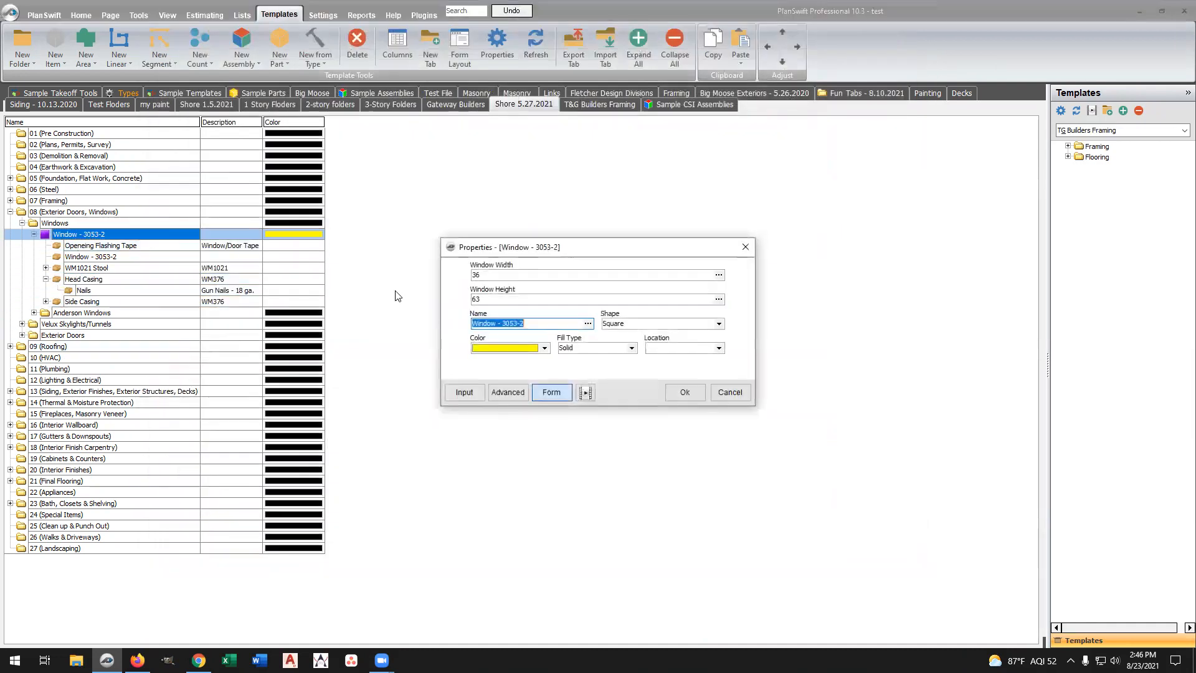
pyautogui.click(507, 394)
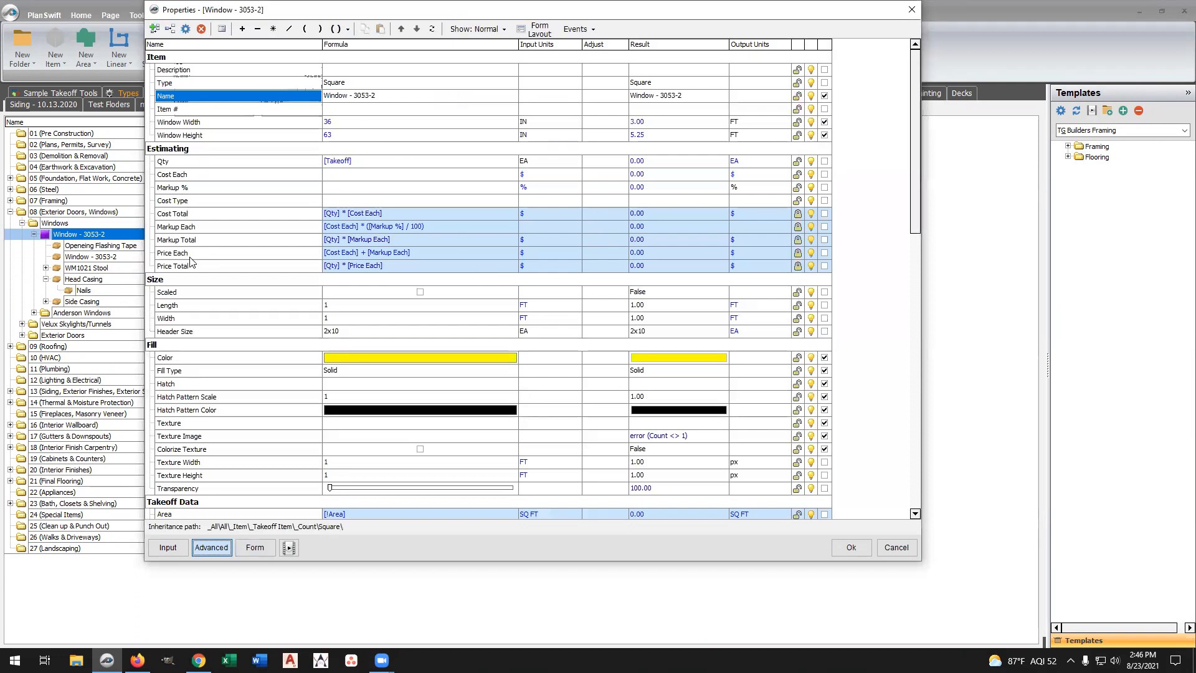
pyautogui.scroll(-1, 195, 290)
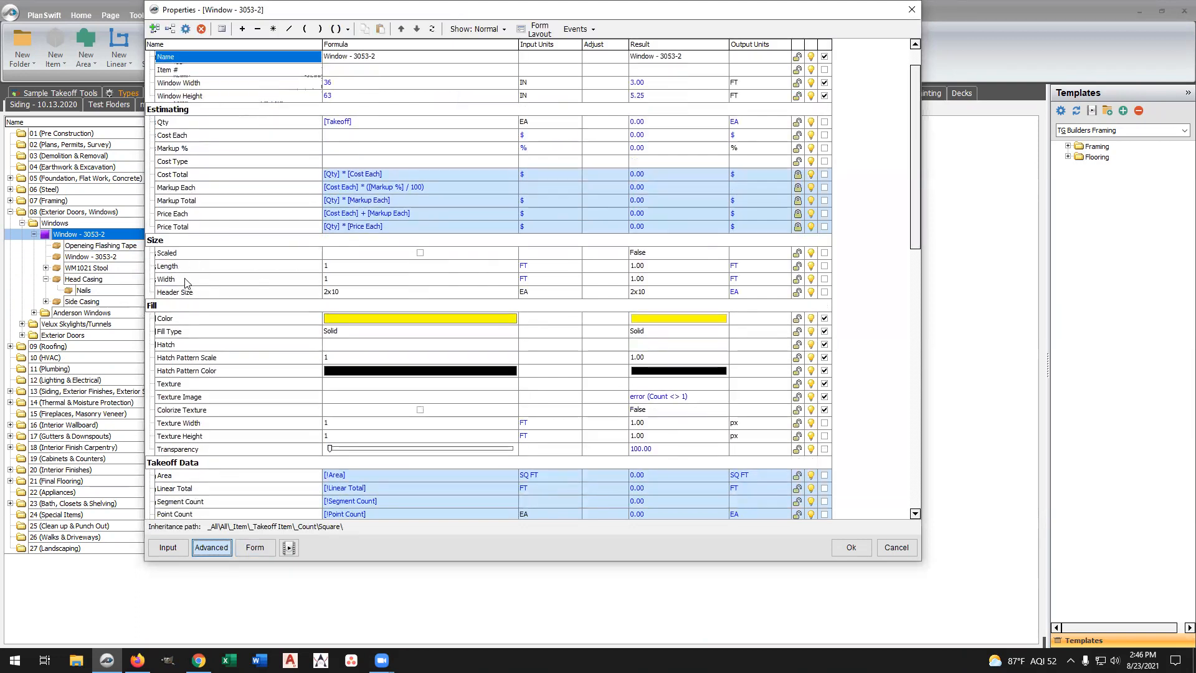
pyautogui.doubleClick(305, 268)
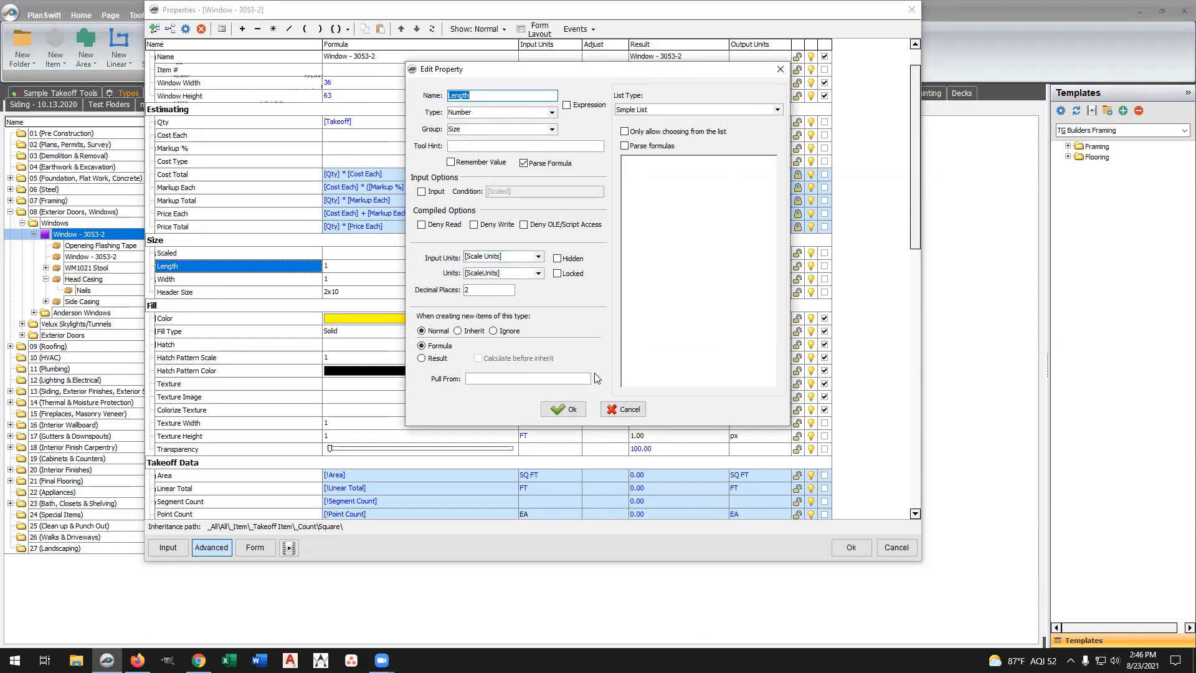
pyautogui.click(567, 409)
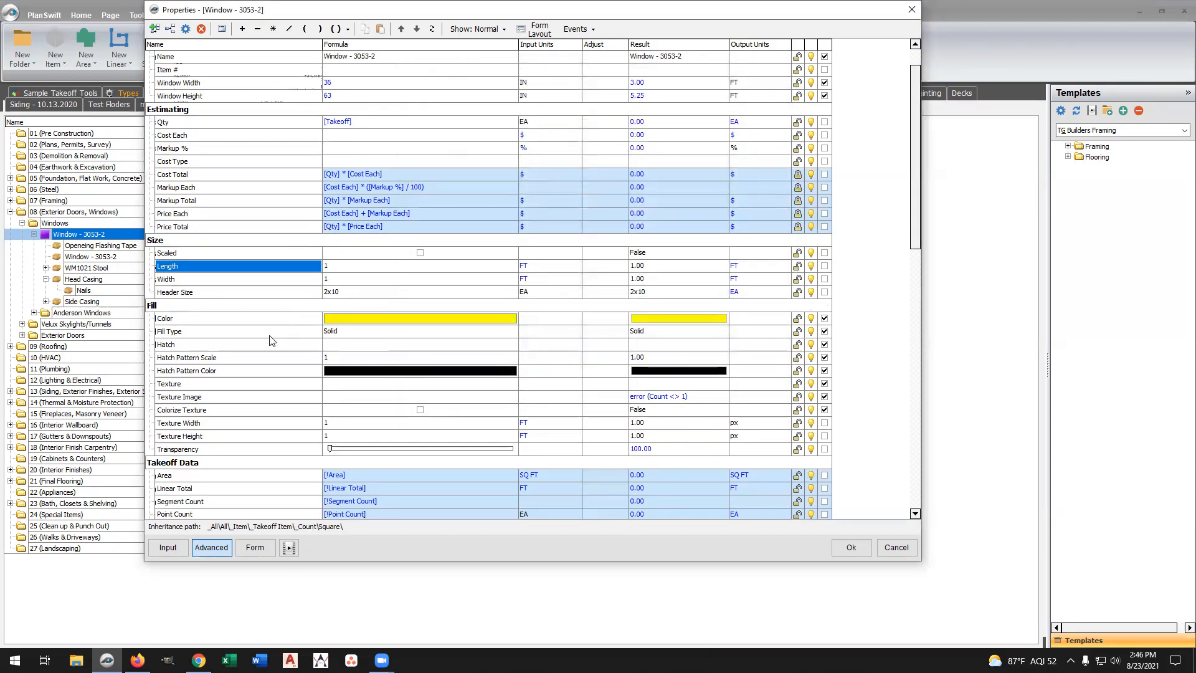
# Examine the Takeoff Data formulas and the Header Length property's units in the template window, leaving the template unchanged
pyautogui.scroll(-3, 268, 396)
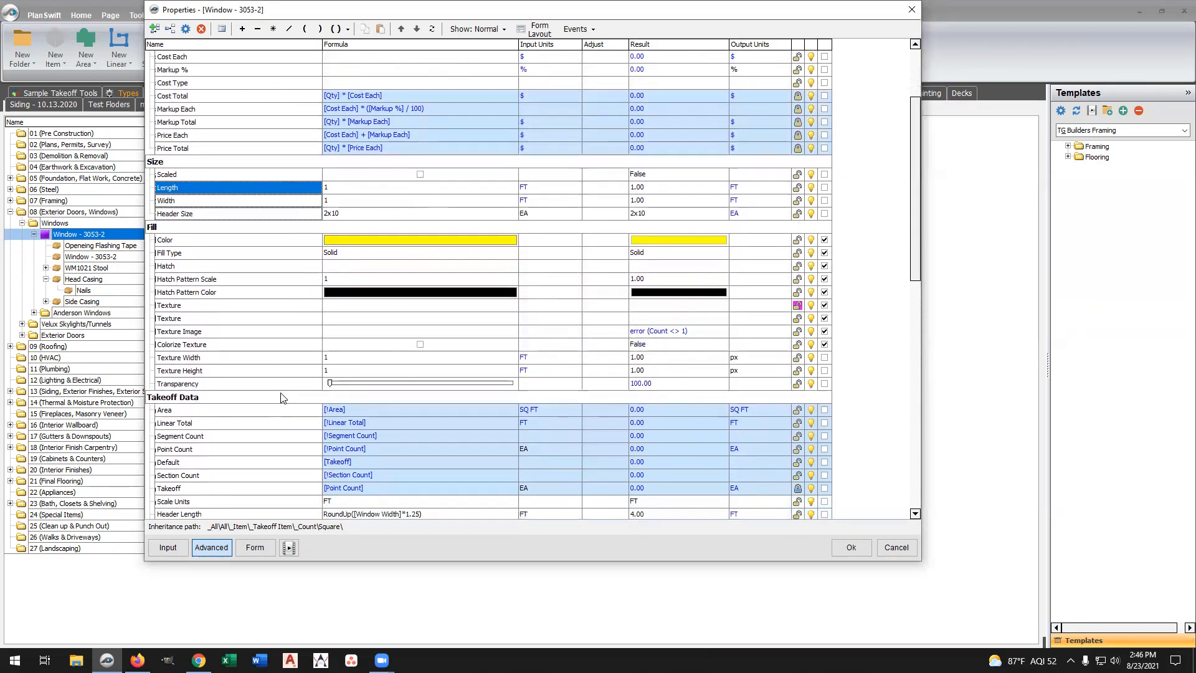
pyautogui.scroll(-2, 282, 397)
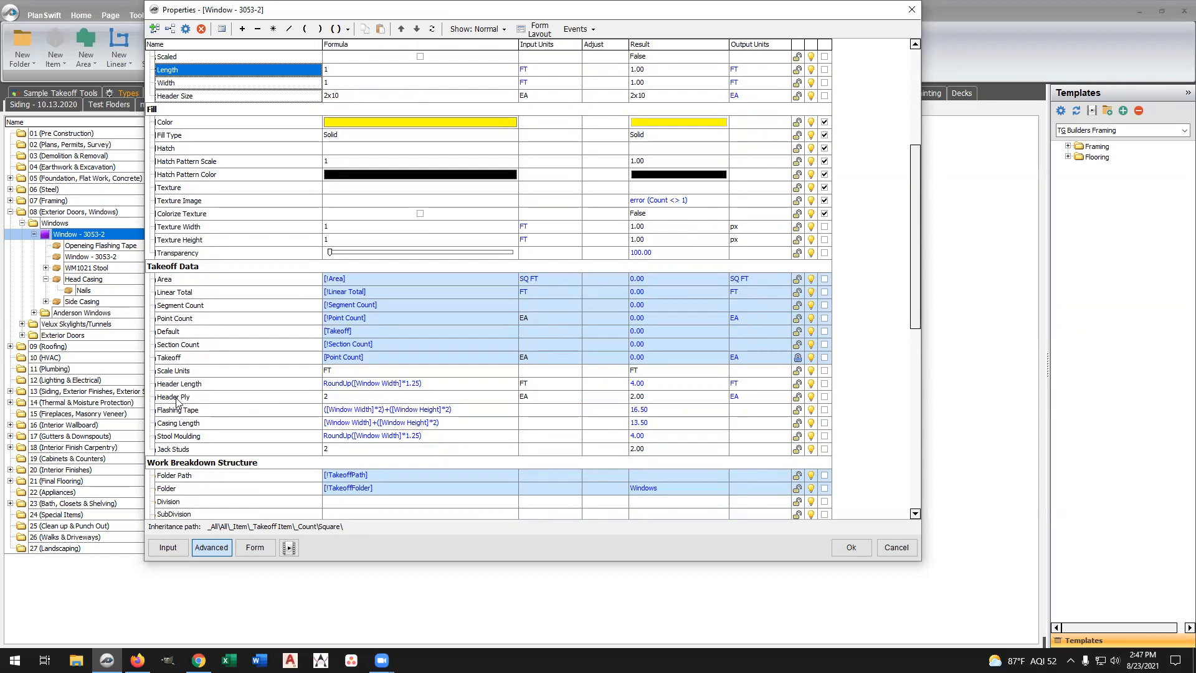
pyautogui.doubleClick(253, 387)
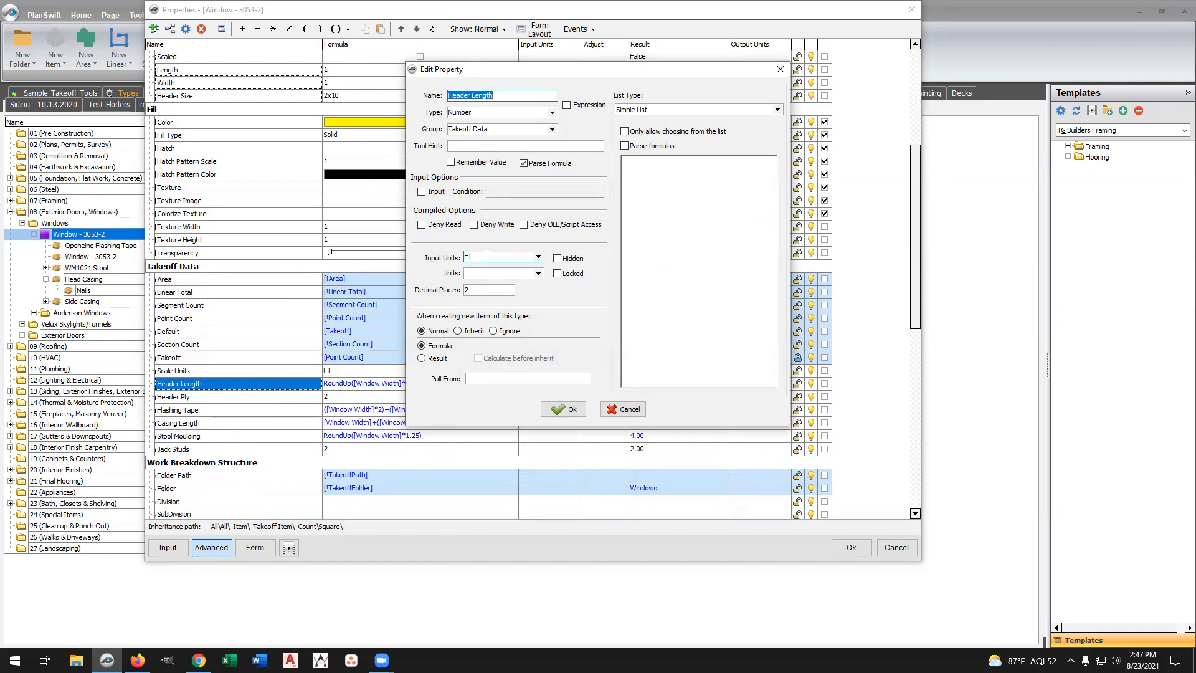
pyautogui.click(568, 410)
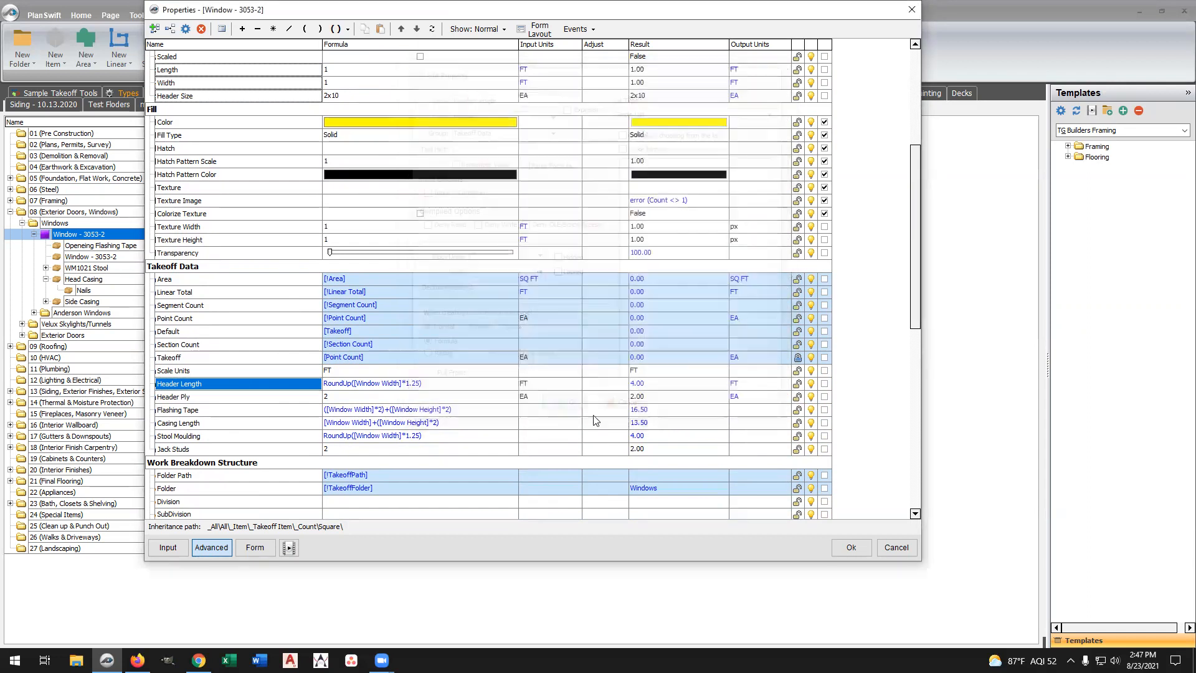
pyautogui.click(897, 548)
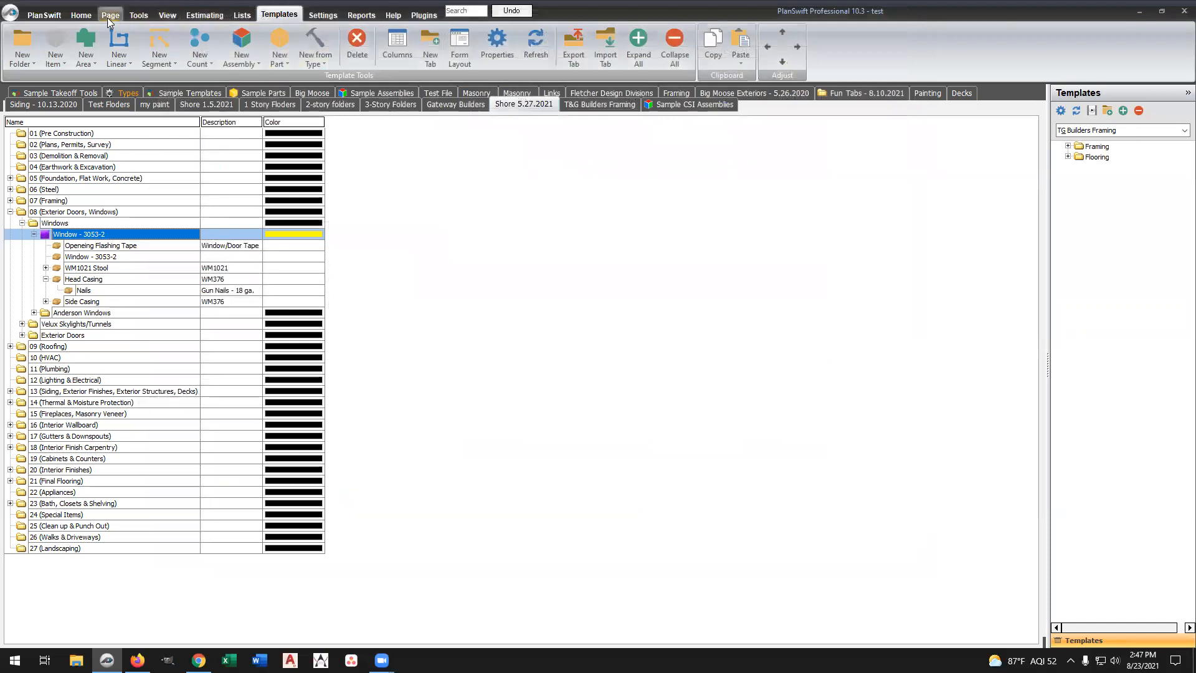
# Return to the estimate and look through all of the Head Casing part's advanced properties
pyautogui.click(203, 19)
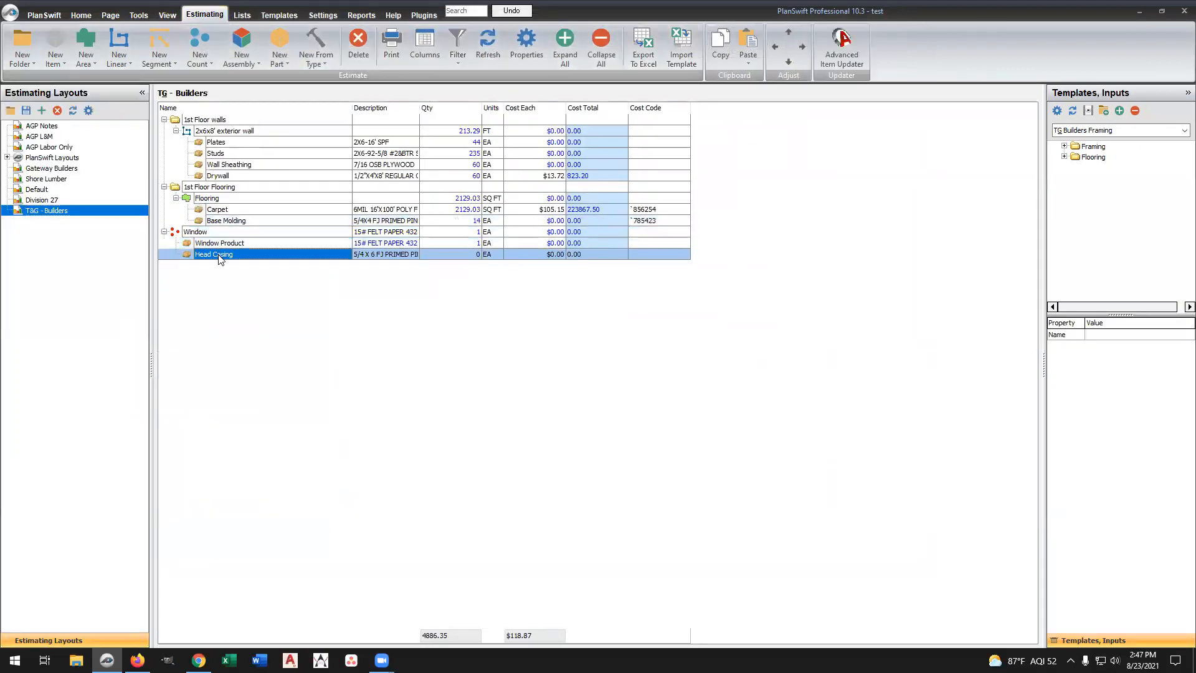
pyautogui.doubleClick(218, 251)
pyautogui.click(507, 343)
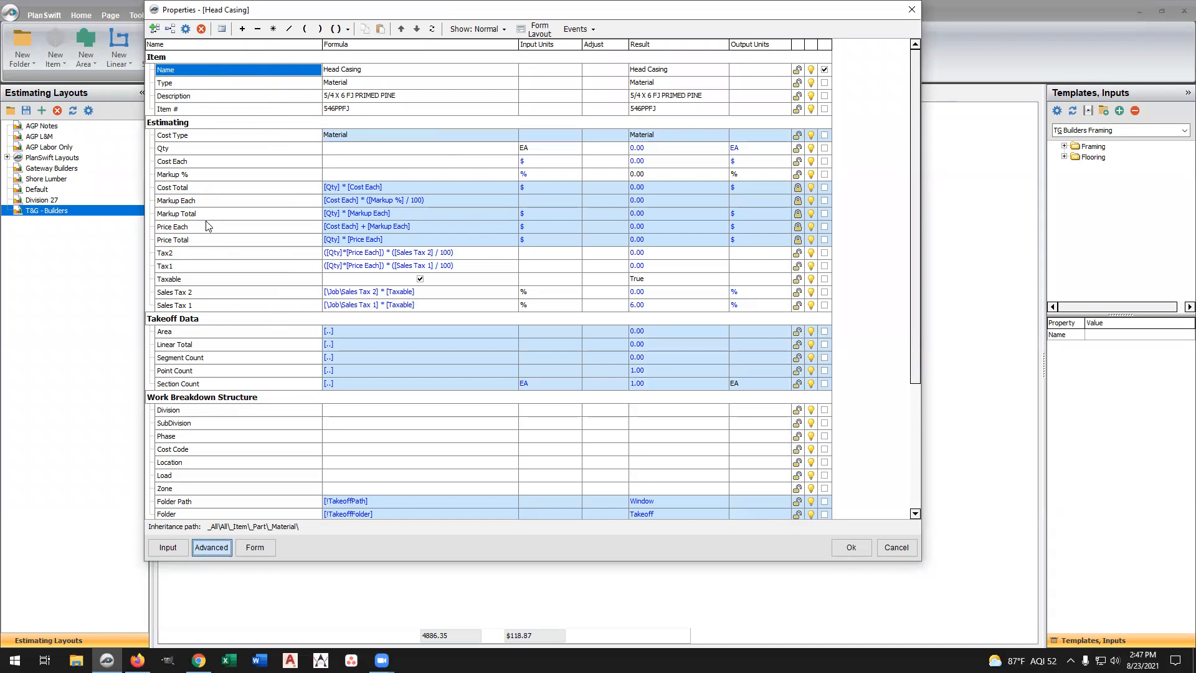
pyautogui.scroll(-2, 203, 228)
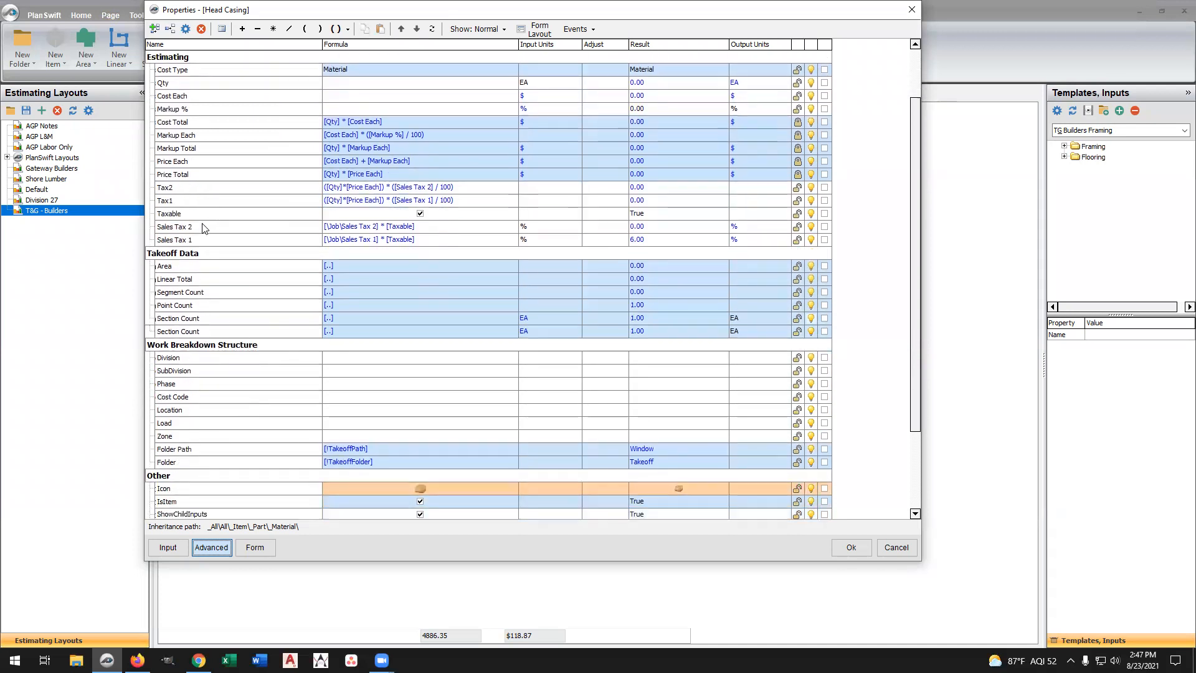
pyautogui.scroll(-2, 204, 228)
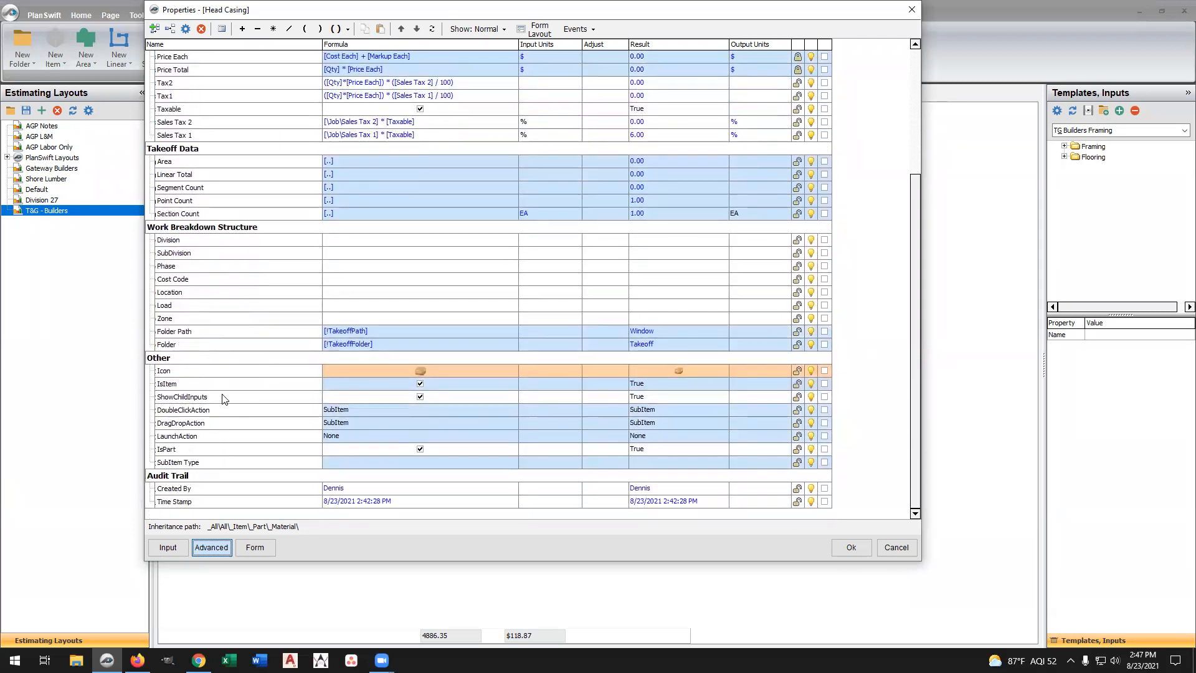
pyautogui.scroll(1, 231, 320)
pyautogui.scroll(2, 231, 324)
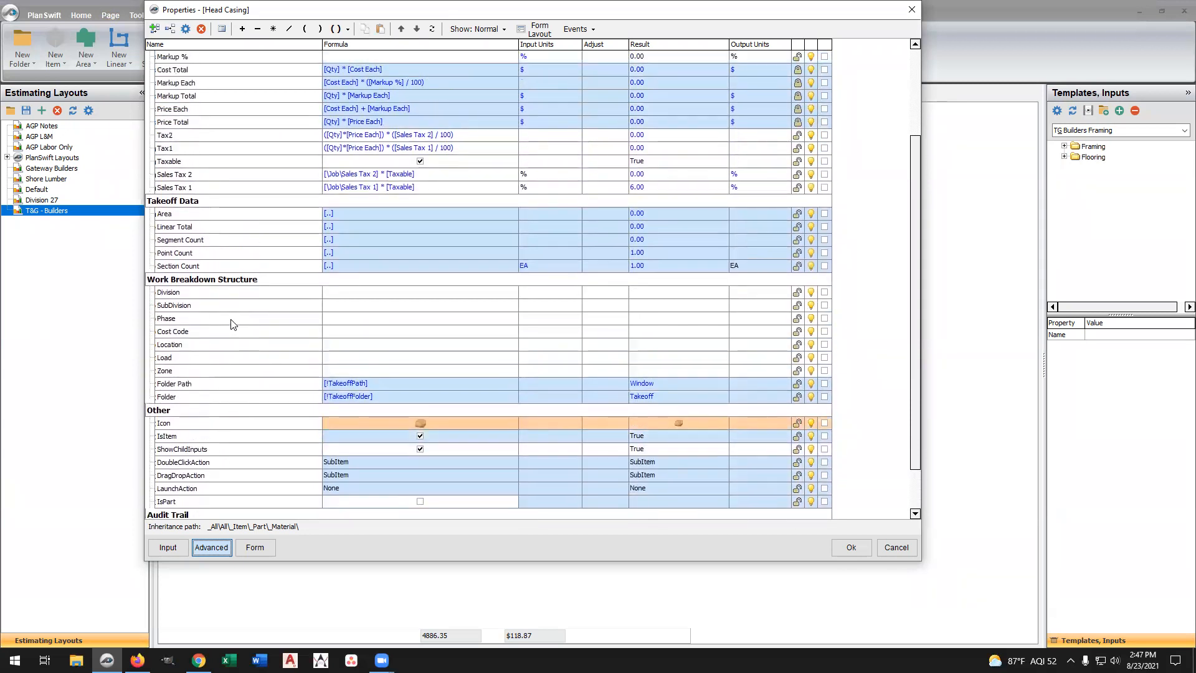
pyautogui.scroll(2, 231, 323)
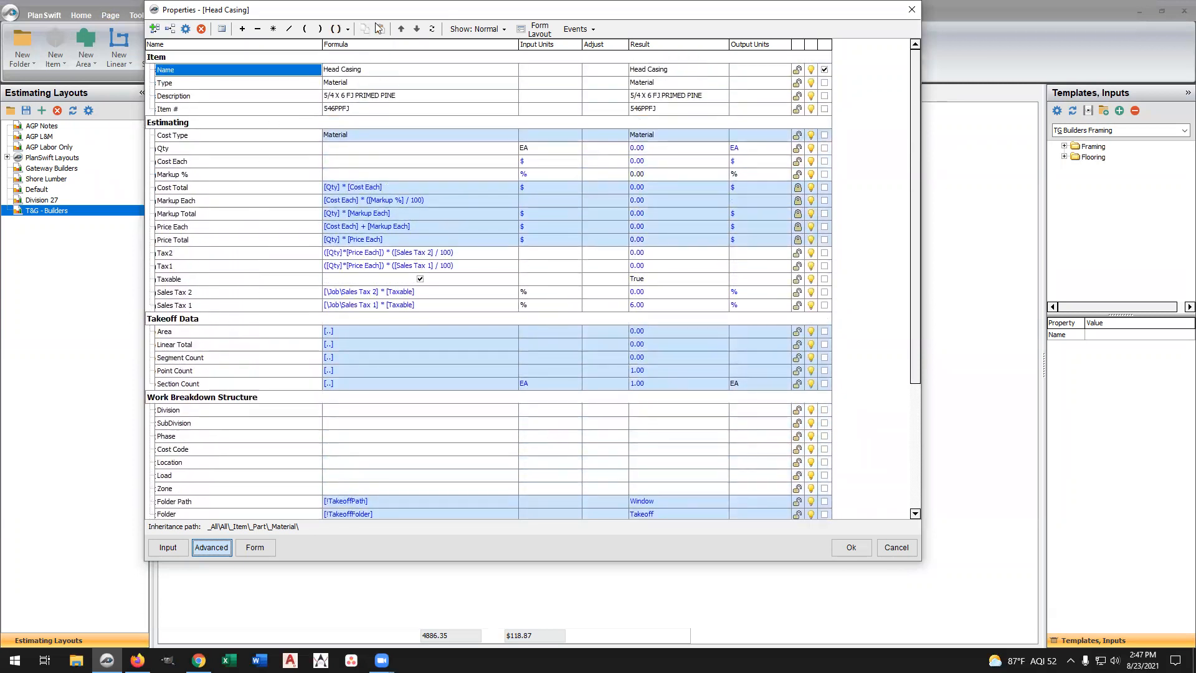
pyautogui.click(911, 10)
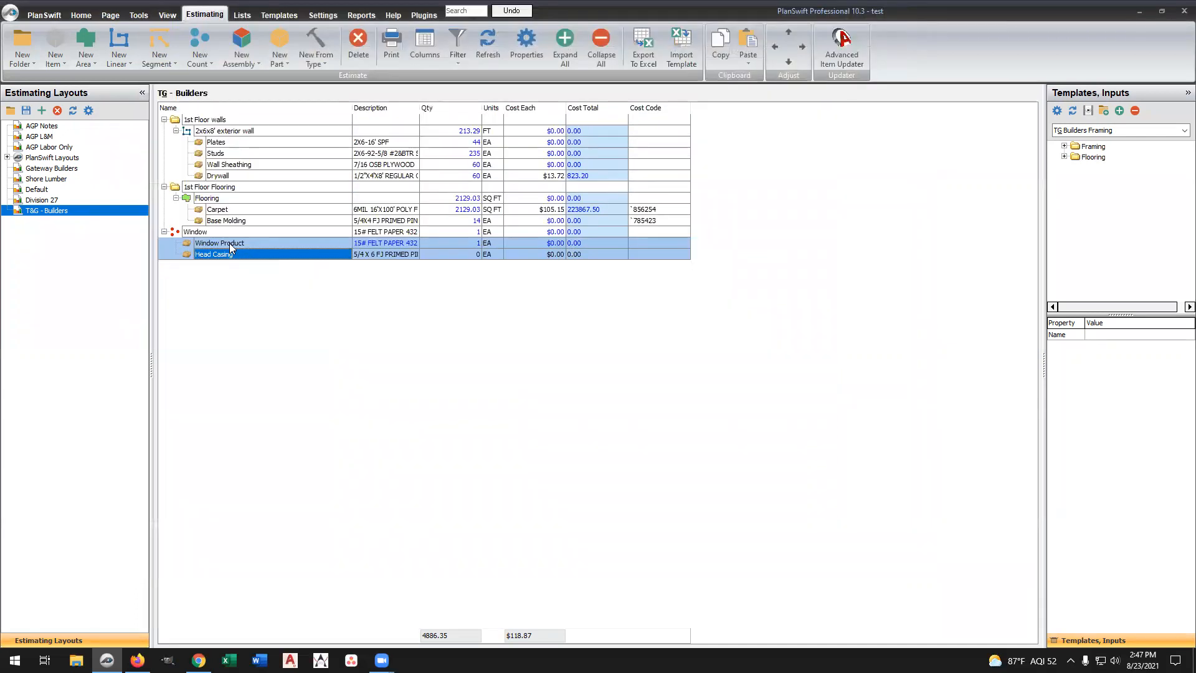
# Set the estimate Window's Width property to FT input units and 2 decimal places
pyautogui.doubleClick(233, 230)
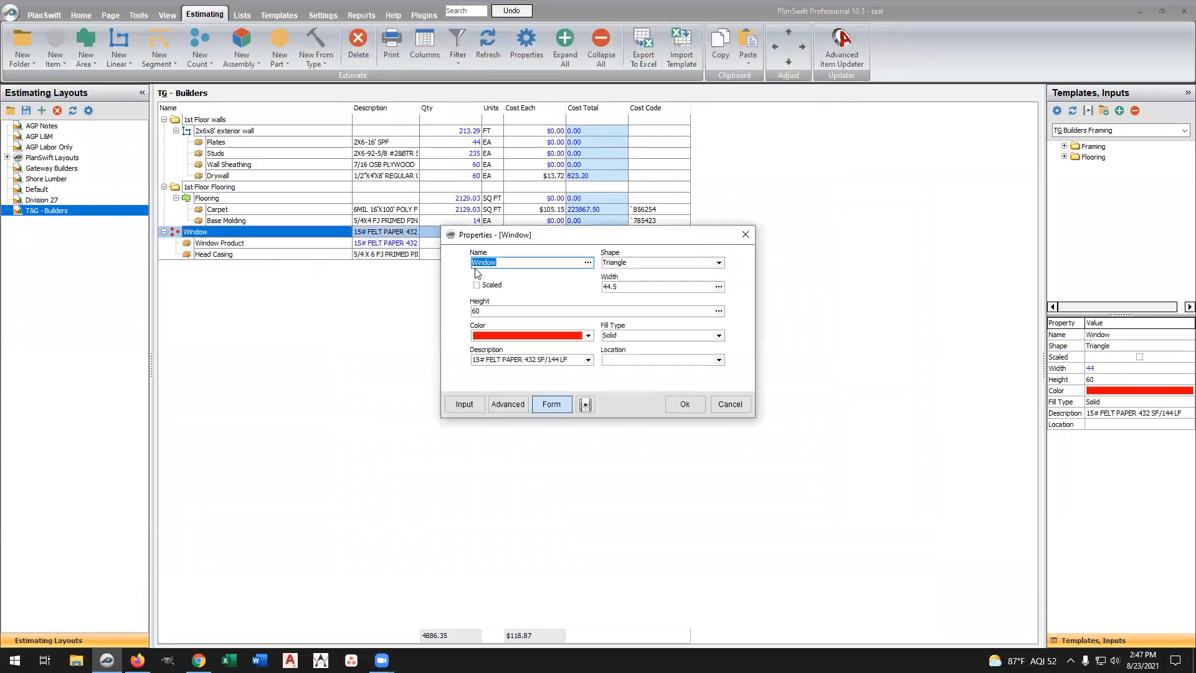
pyautogui.click(508, 402)
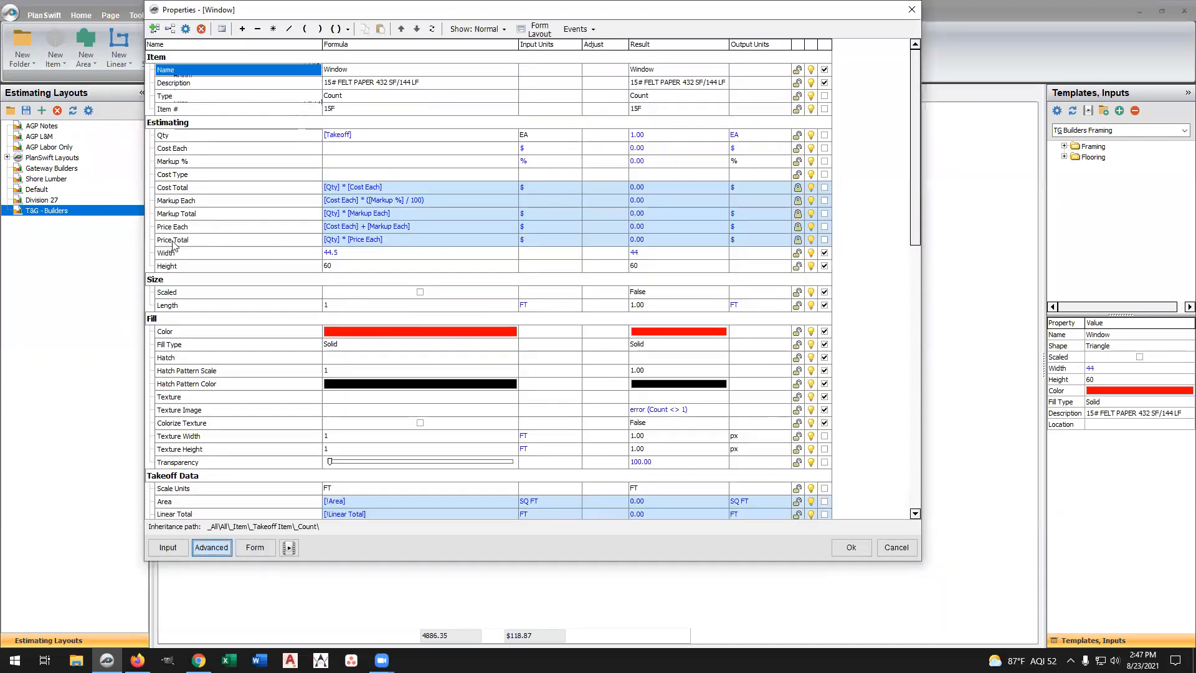
pyautogui.click(212, 254)
pyautogui.doubleClick(212, 254)
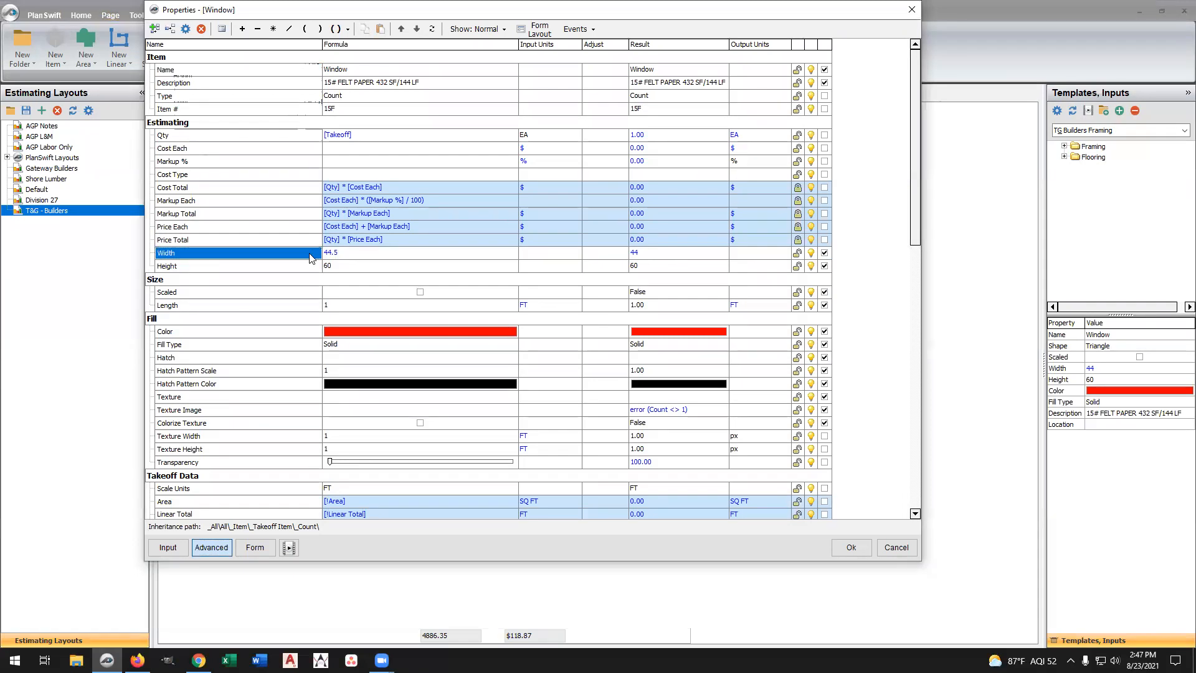
pyautogui.click(507, 256)
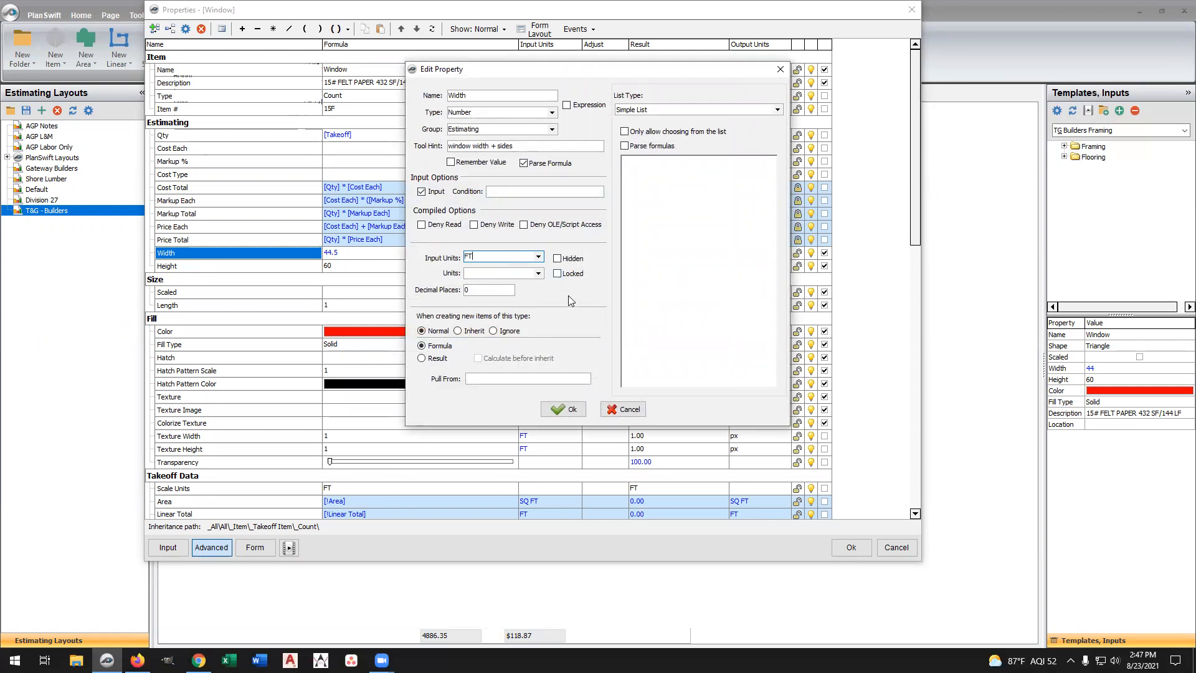
pyautogui.click(502, 291)
pyautogui.doubleClick(481, 290)
pyautogui.click(562, 409)
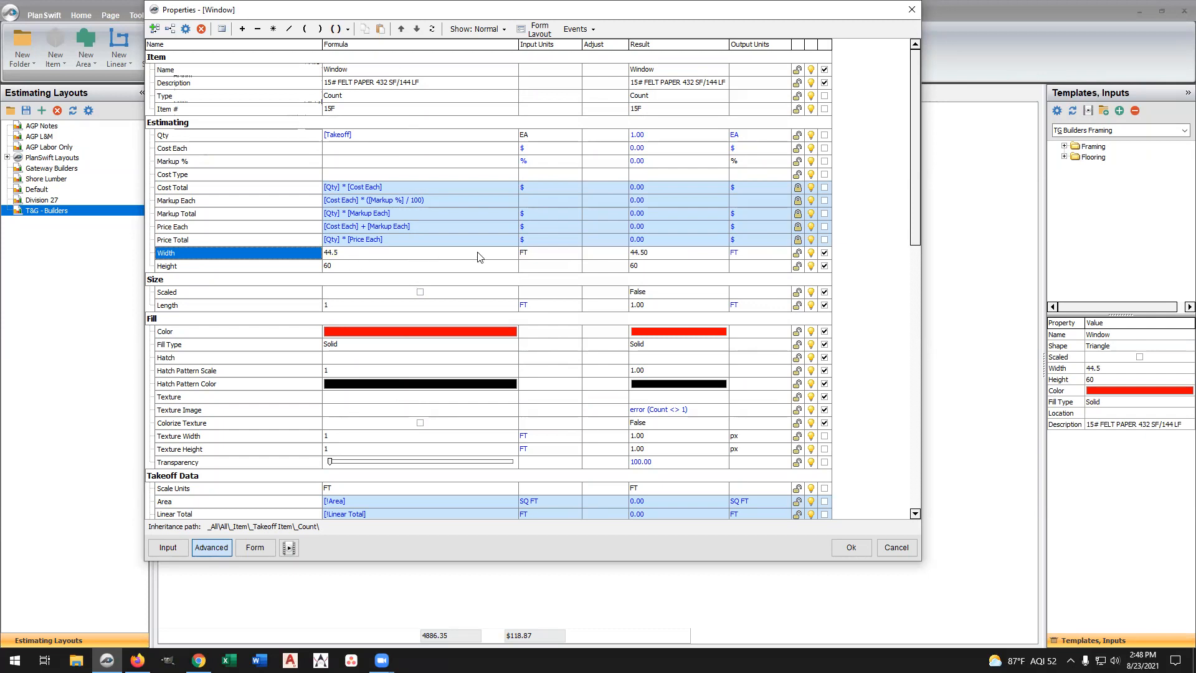
# Change the Window's Width property to IN input units and FT output units
pyautogui.doubleClick(305, 258)
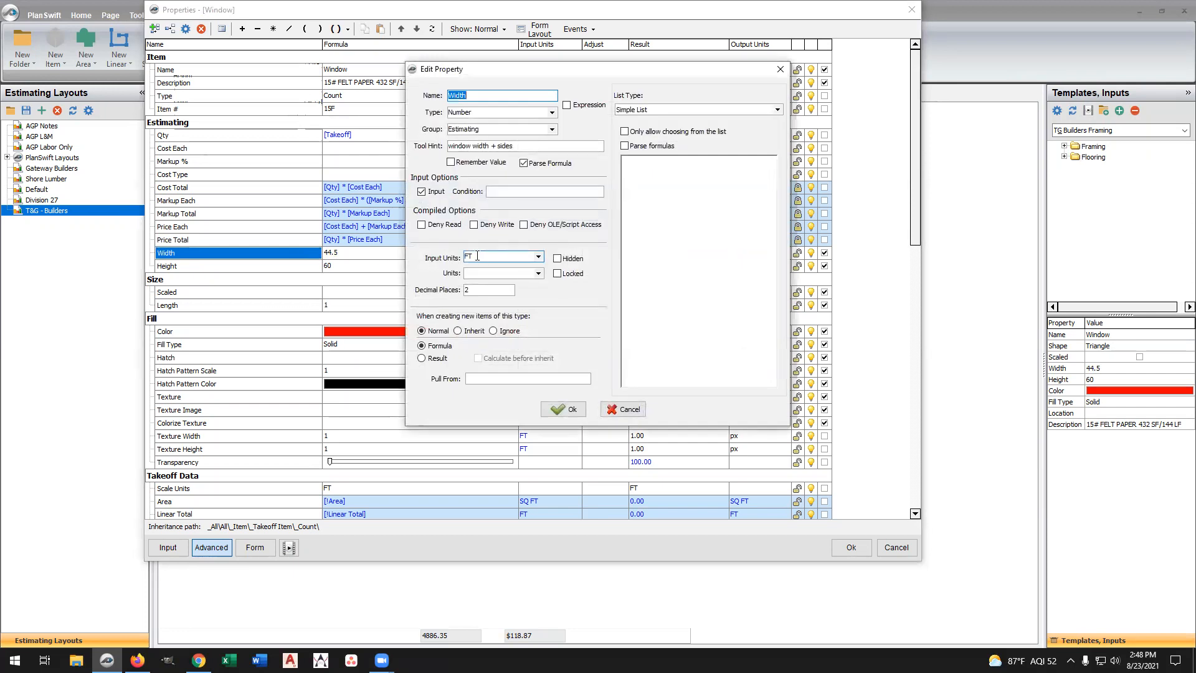
pyautogui.click(480, 258)
pyautogui.click(480, 274)
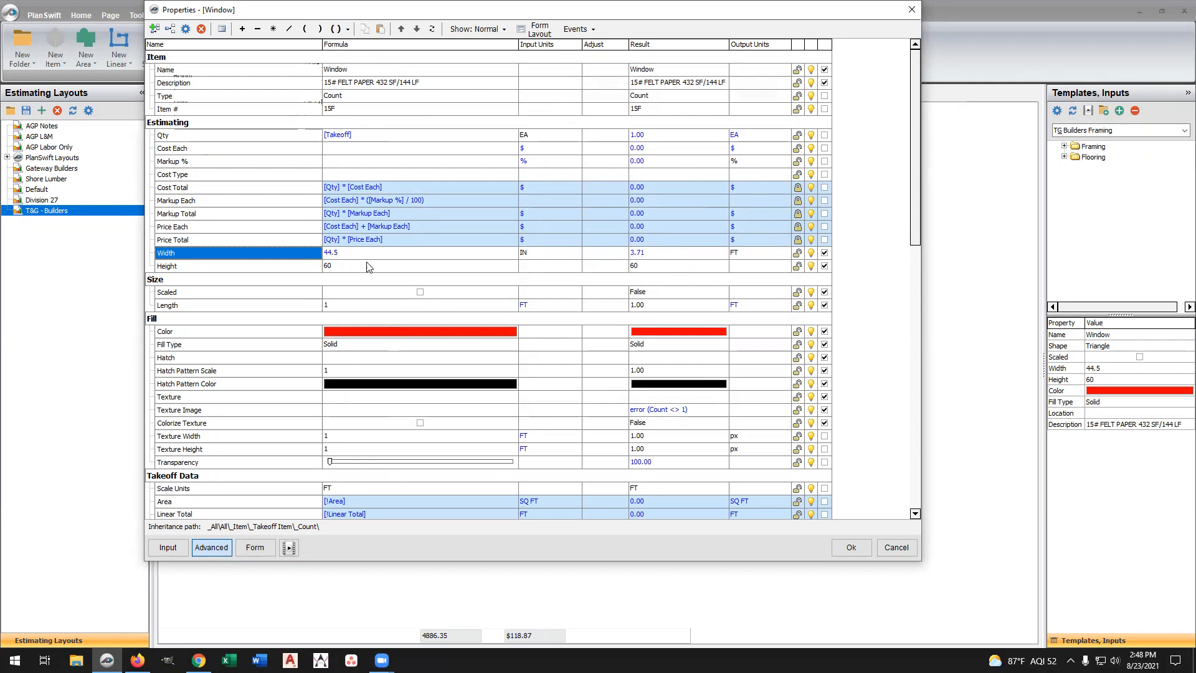
# Set the Window's Height property to IN input units, FT output units and 2 decimal places, and accept the Window's properties
pyautogui.doubleClick(313, 267)
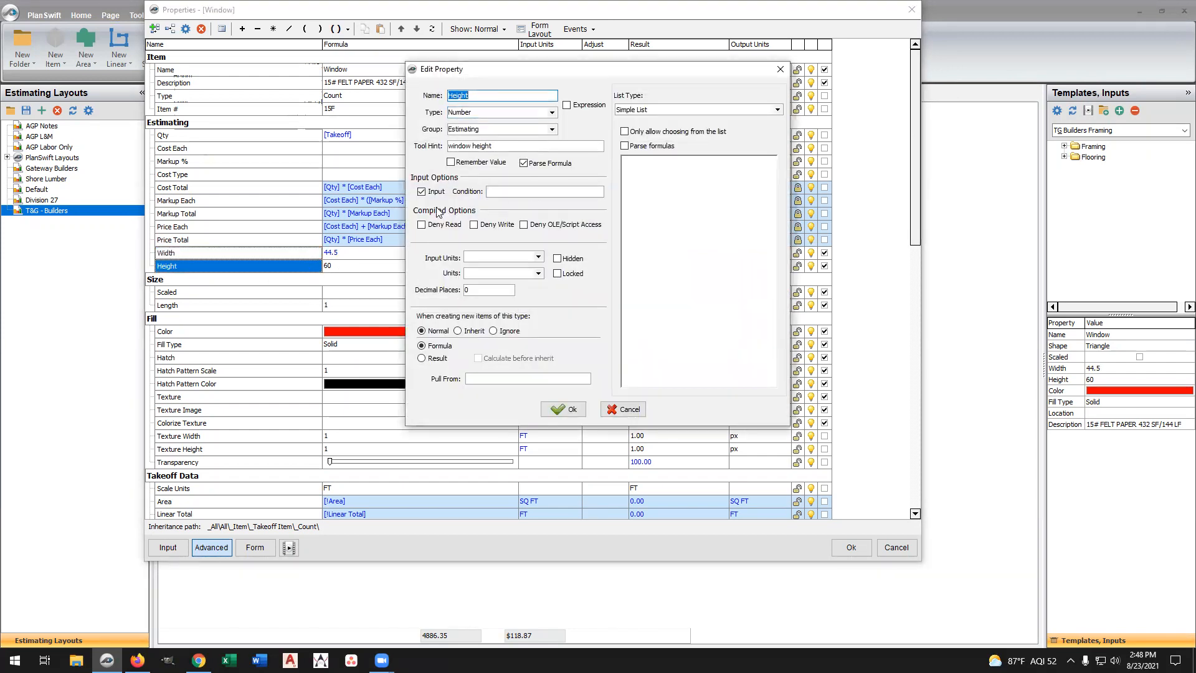
pyautogui.click(469, 254)
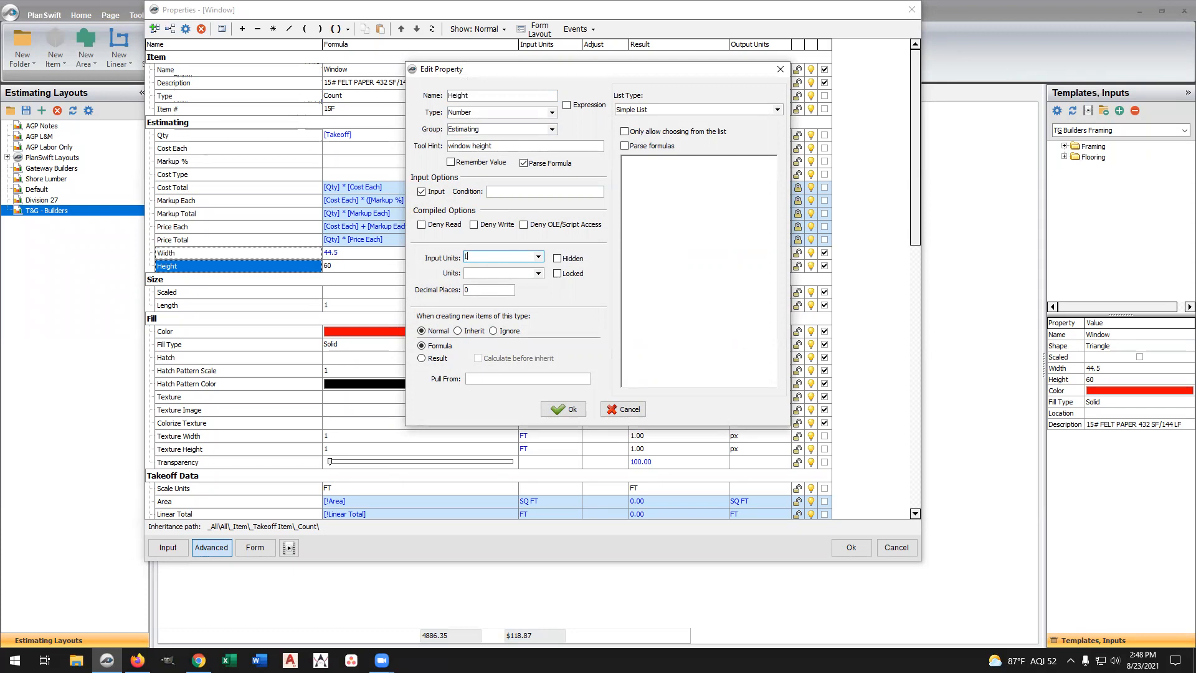
pyautogui.click(481, 273)
pyautogui.click(482, 291)
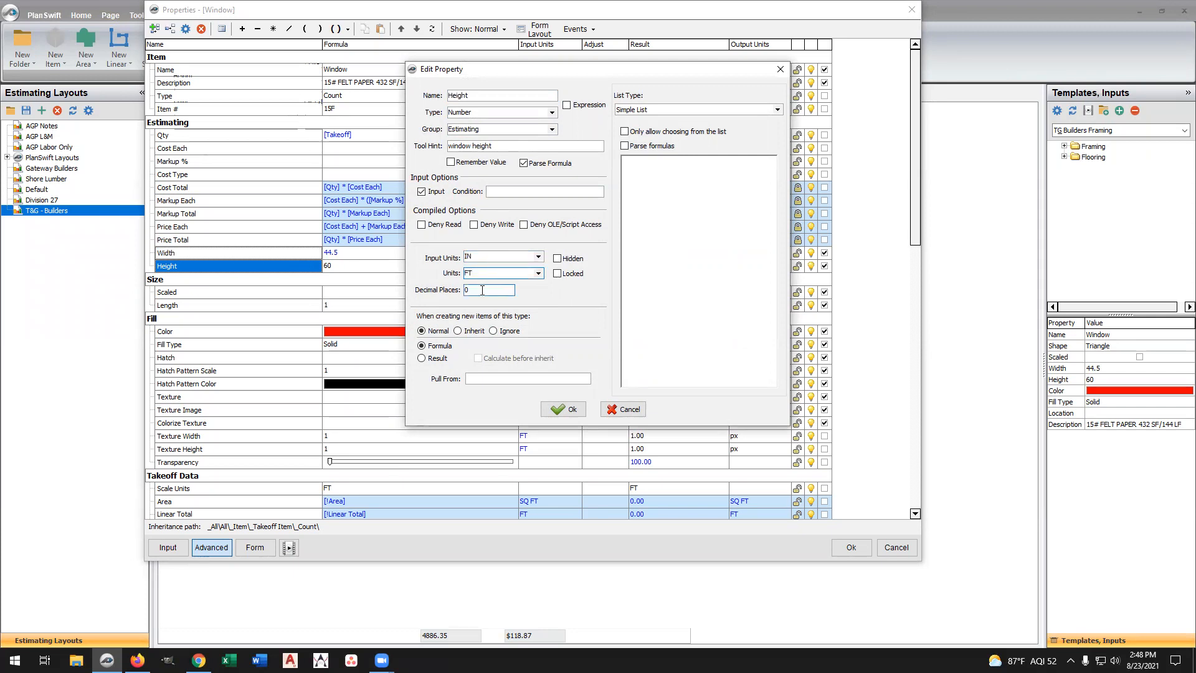
pyautogui.write('2')
pyautogui.click(557, 407)
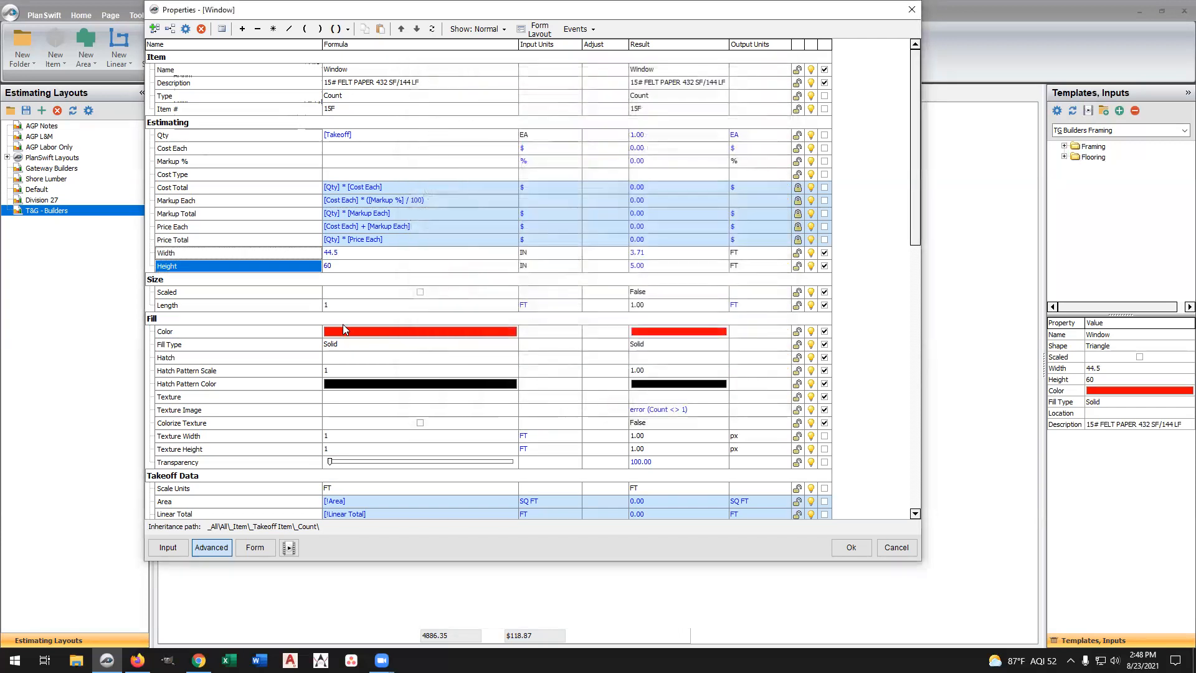
pyautogui.click(363, 281)
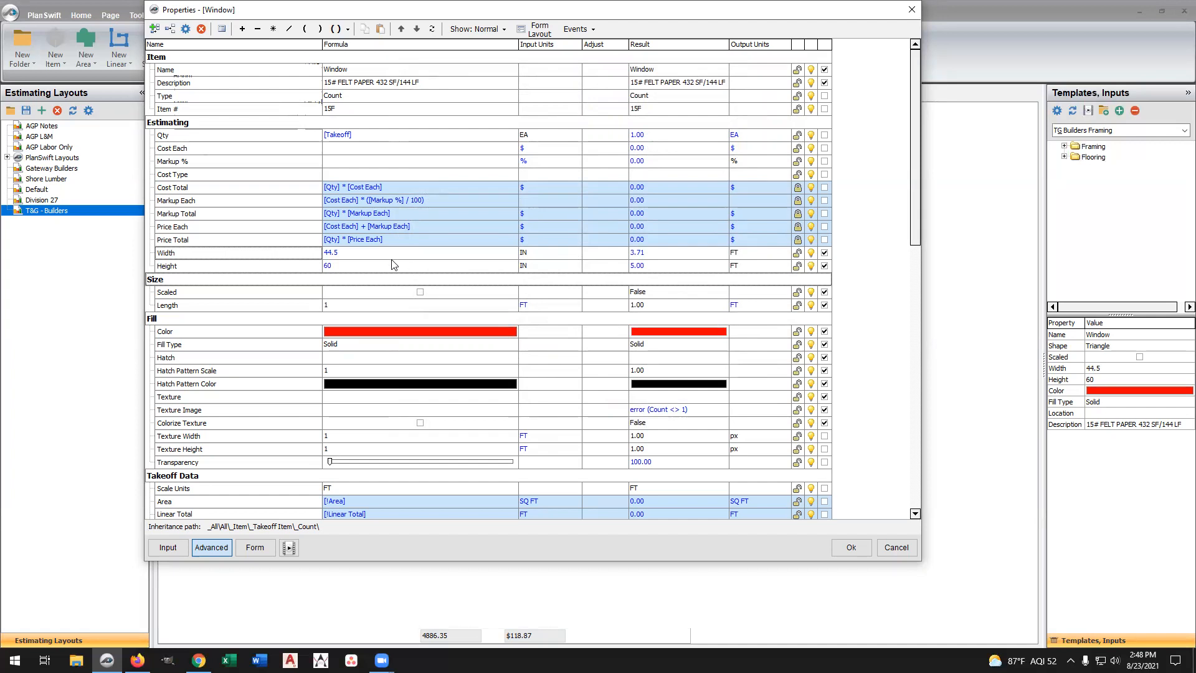
pyautogui.click(856, 547)
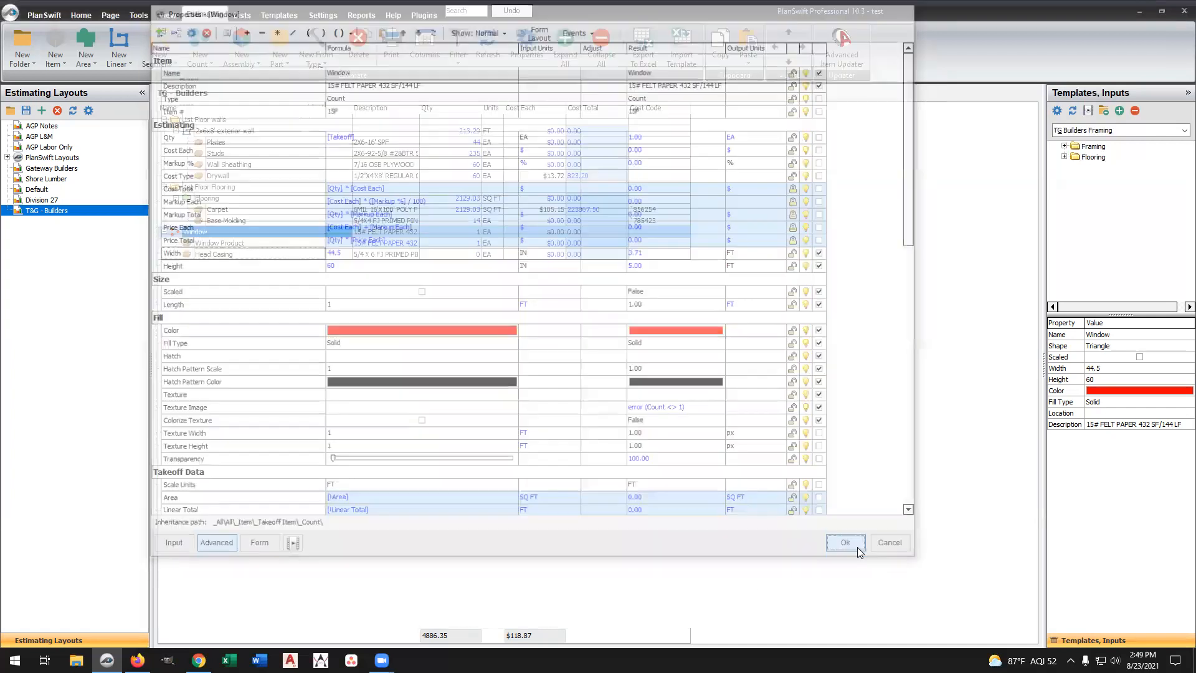
# Set the Head Casing part's Qty formula to the parent Window's Width divided by 16, using the relative path [..\Width]/16
pyautogui.doubleClick(234, 253)
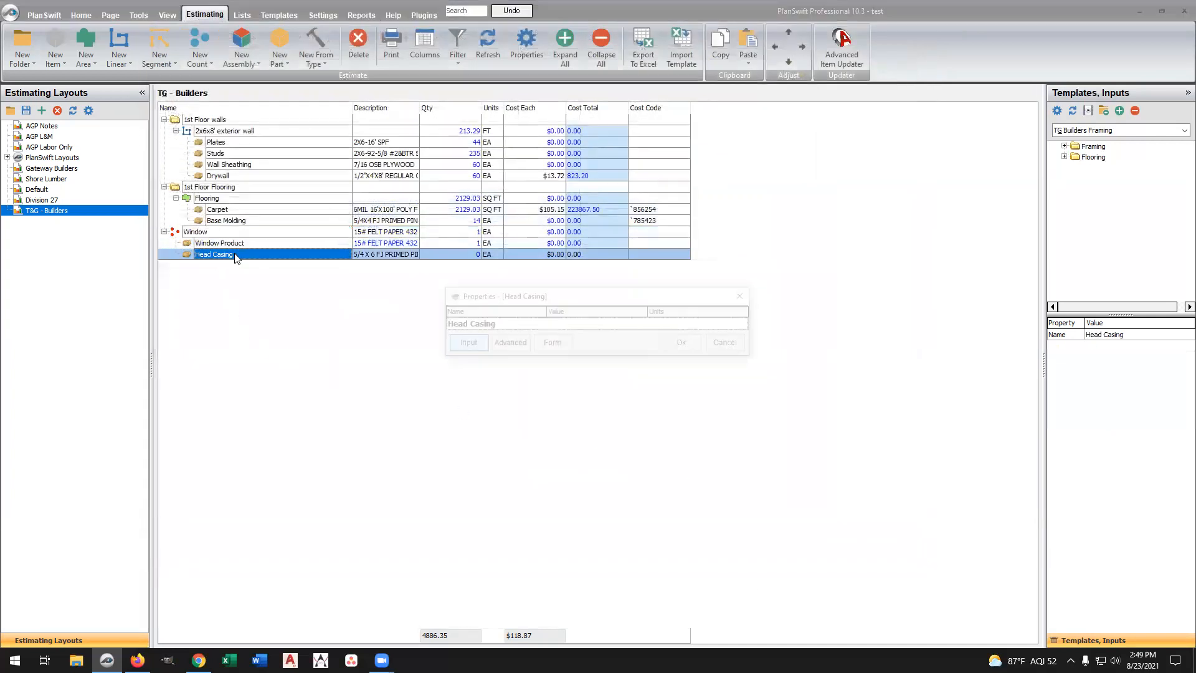
pyautogui.click(507, 342)
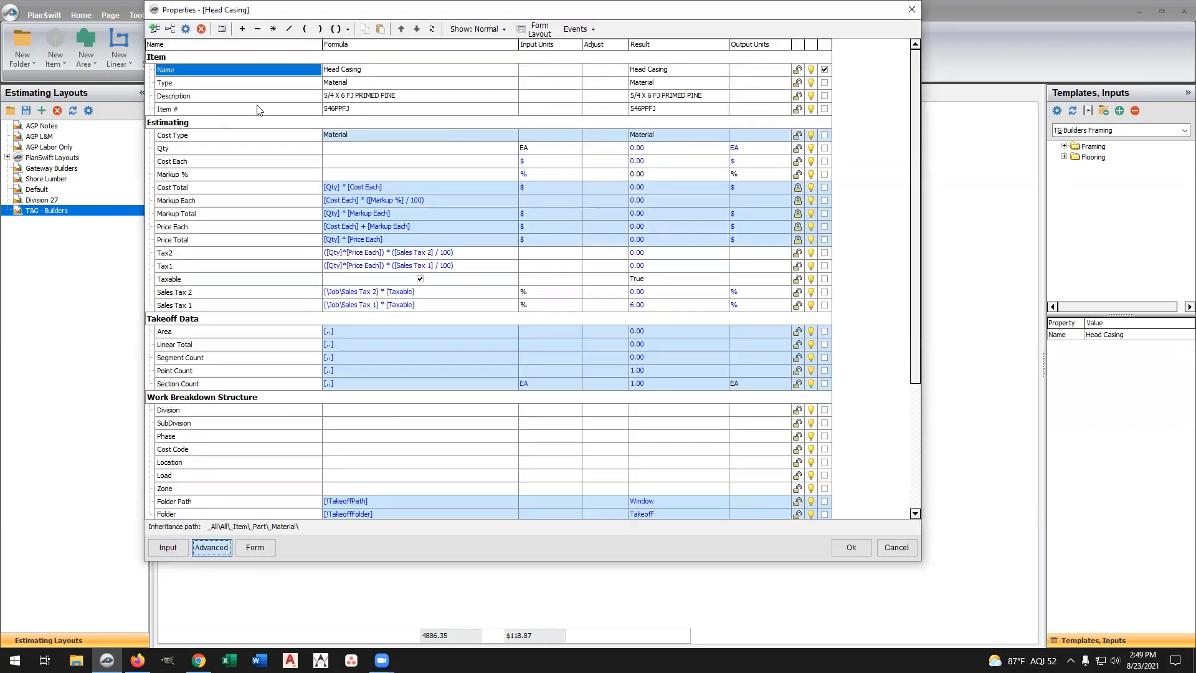
pyautogui.click(336, 148)
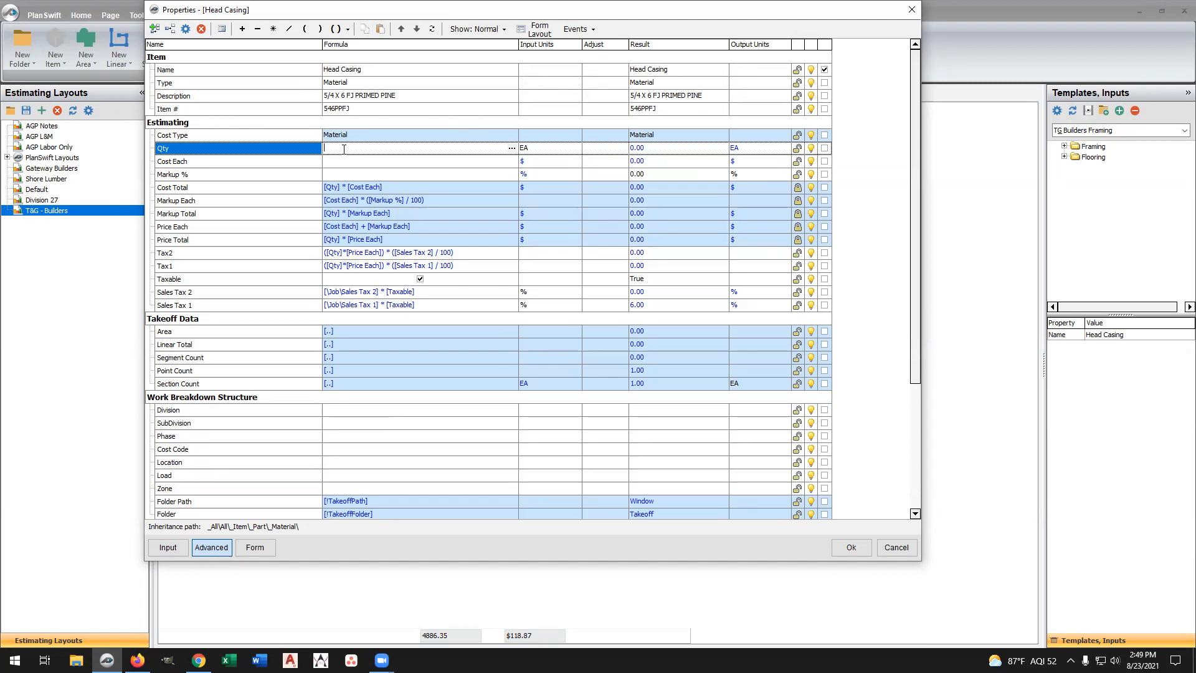
pyautogui.click(221, 29)
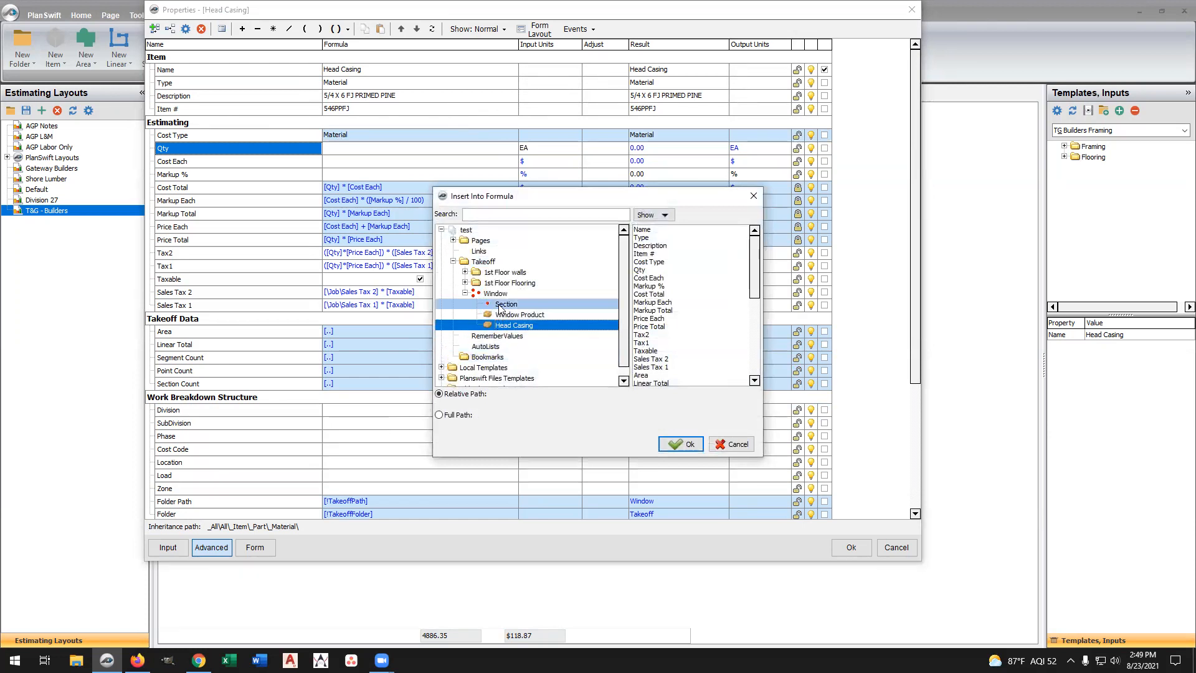
pyautogui.click(579, 295)
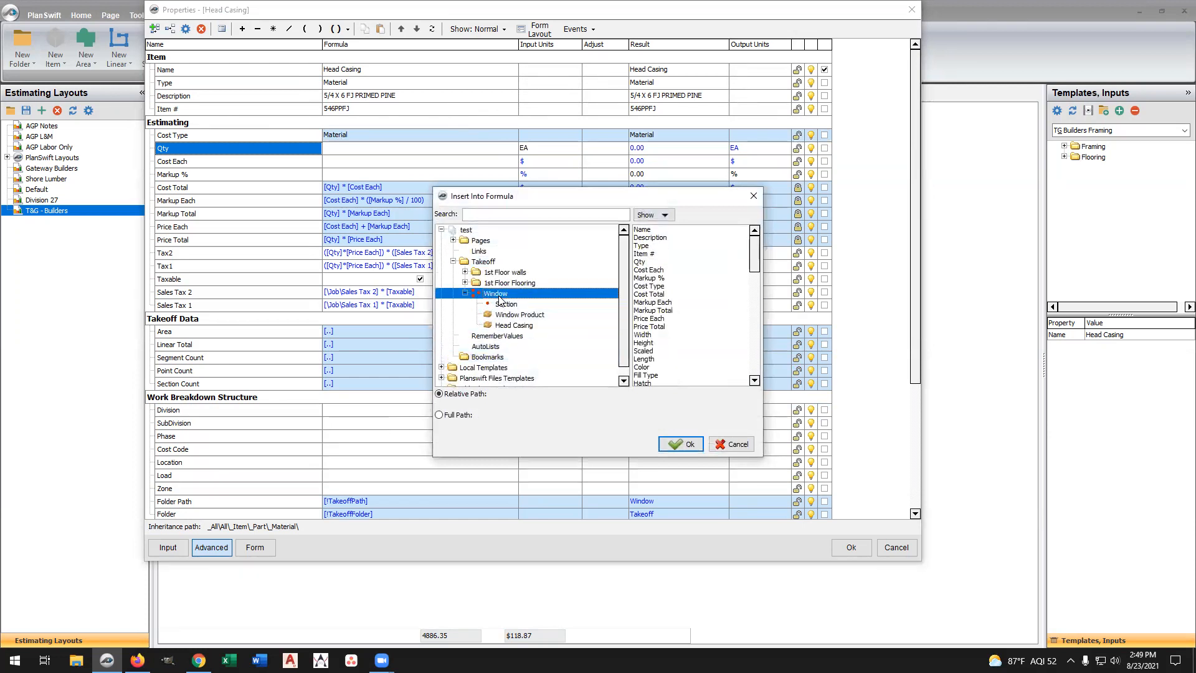
pyautogui.click(649, 334)
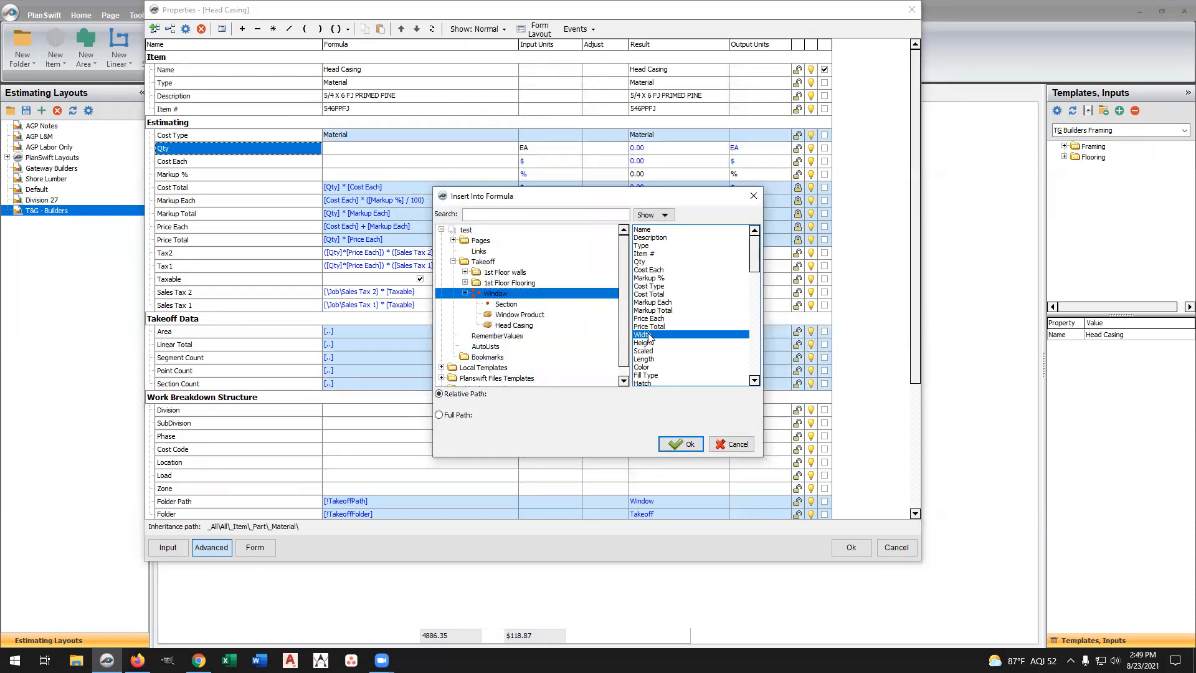
pyautogui.click(689, 445)
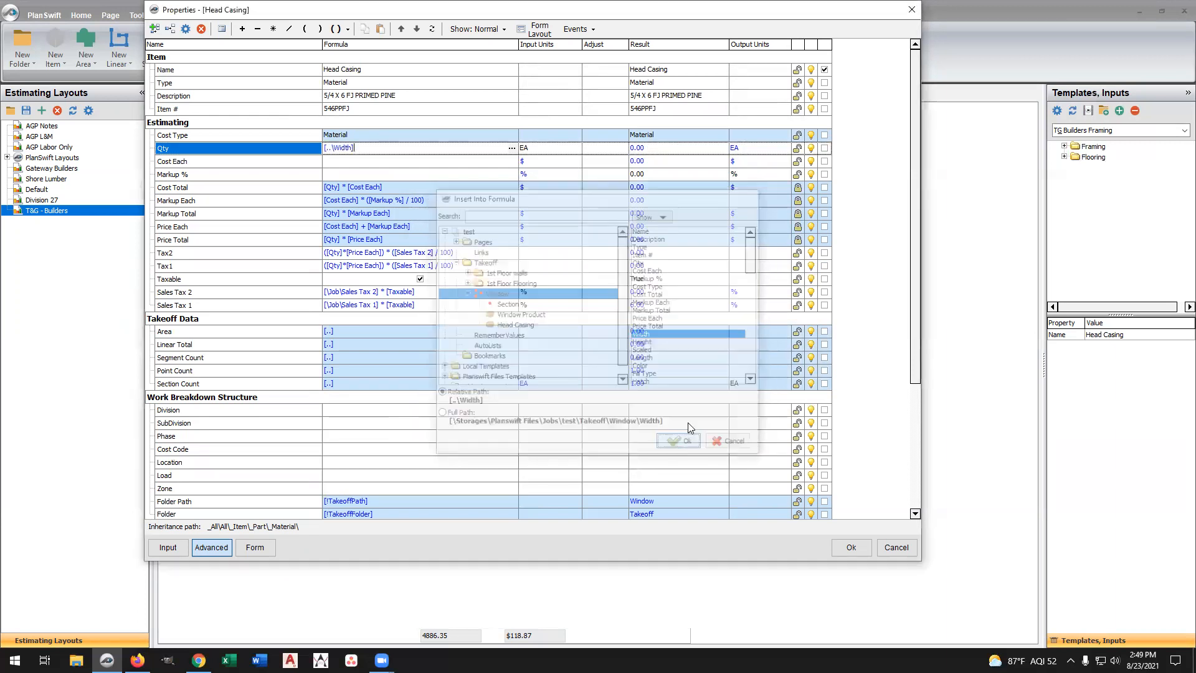
pyautogui.click(372, 162)
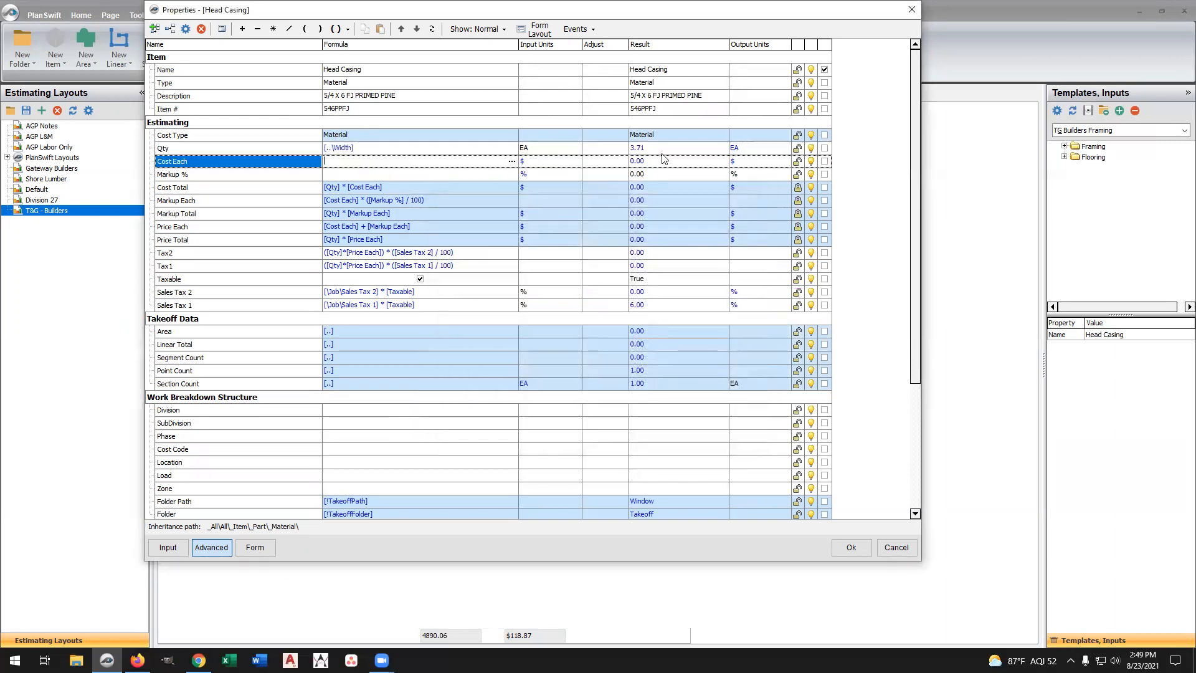
pyautogui.click(365, 147)
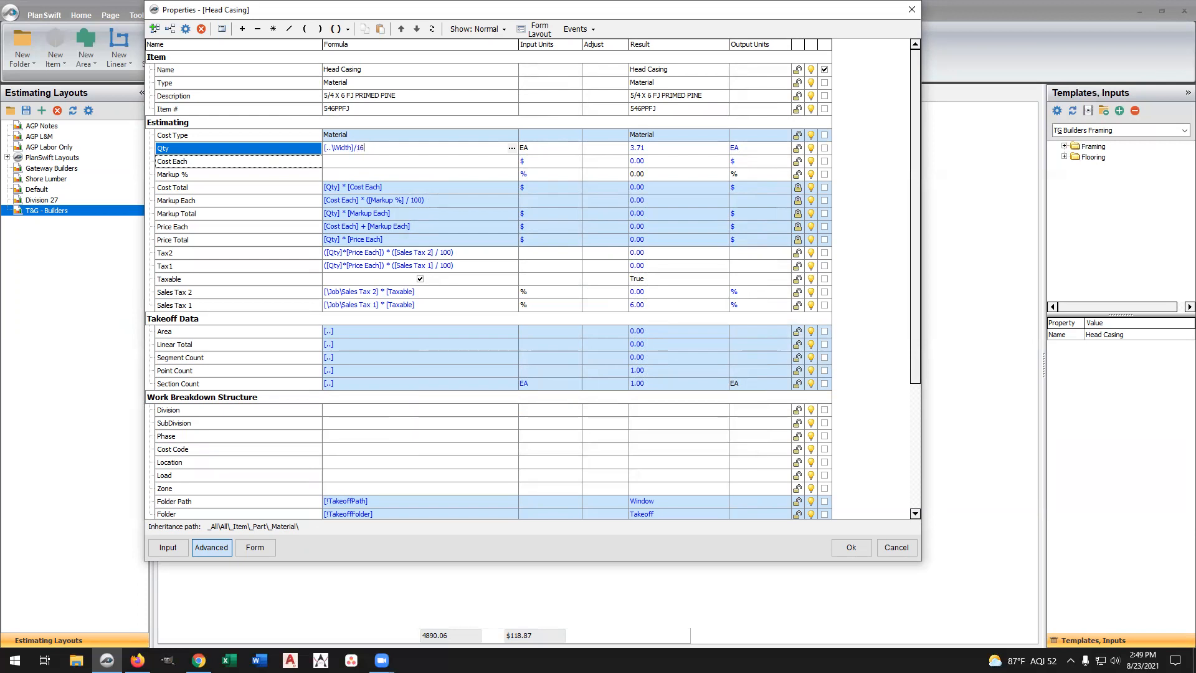
pyautogui.click(378, 160)
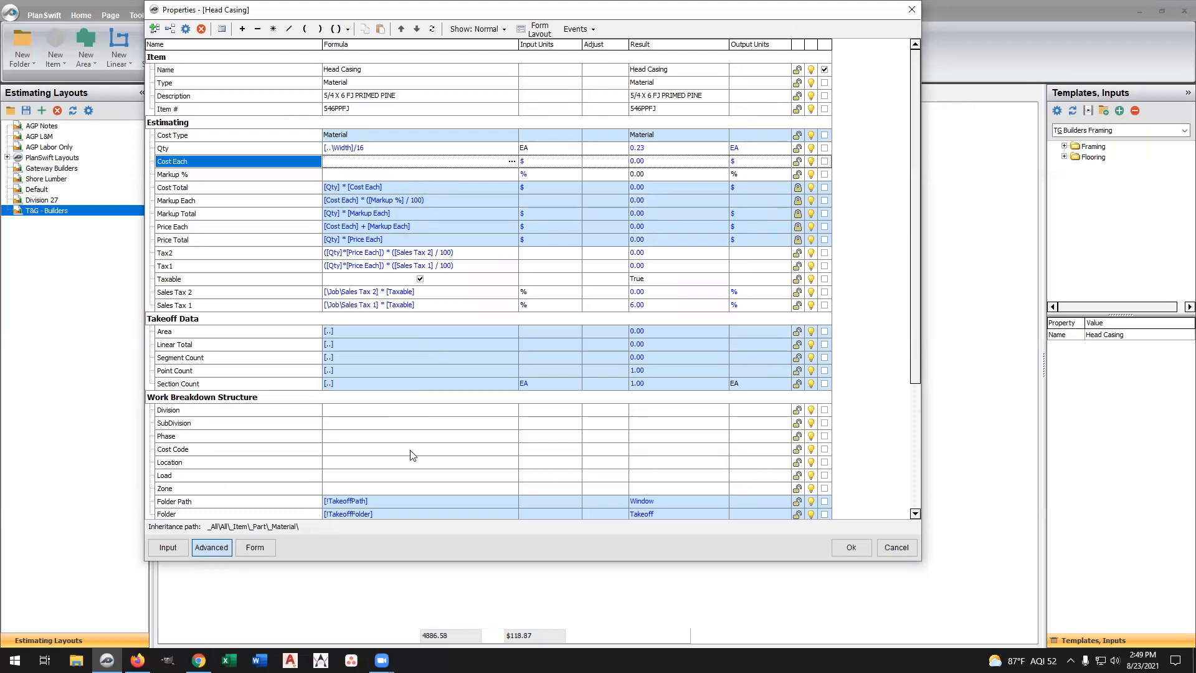
# Set the Head Casing part's Location formula to [..] and accept its properties
pyautogui.click(344, 462)
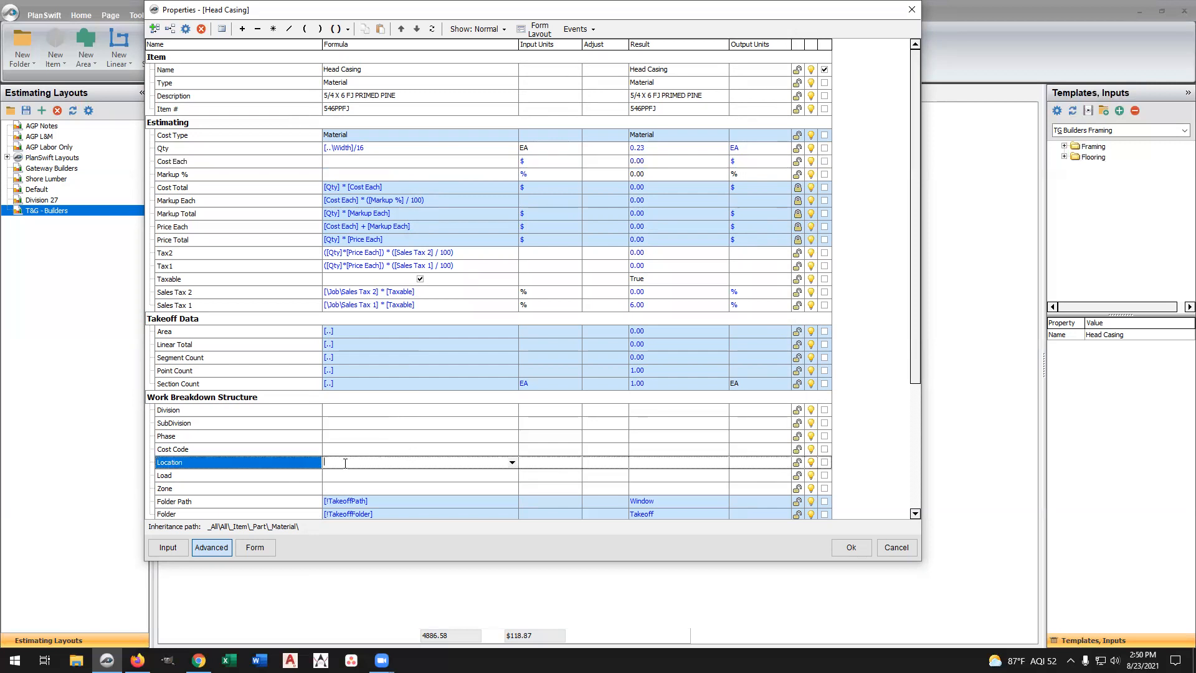
pyautogui.click(344, 463)
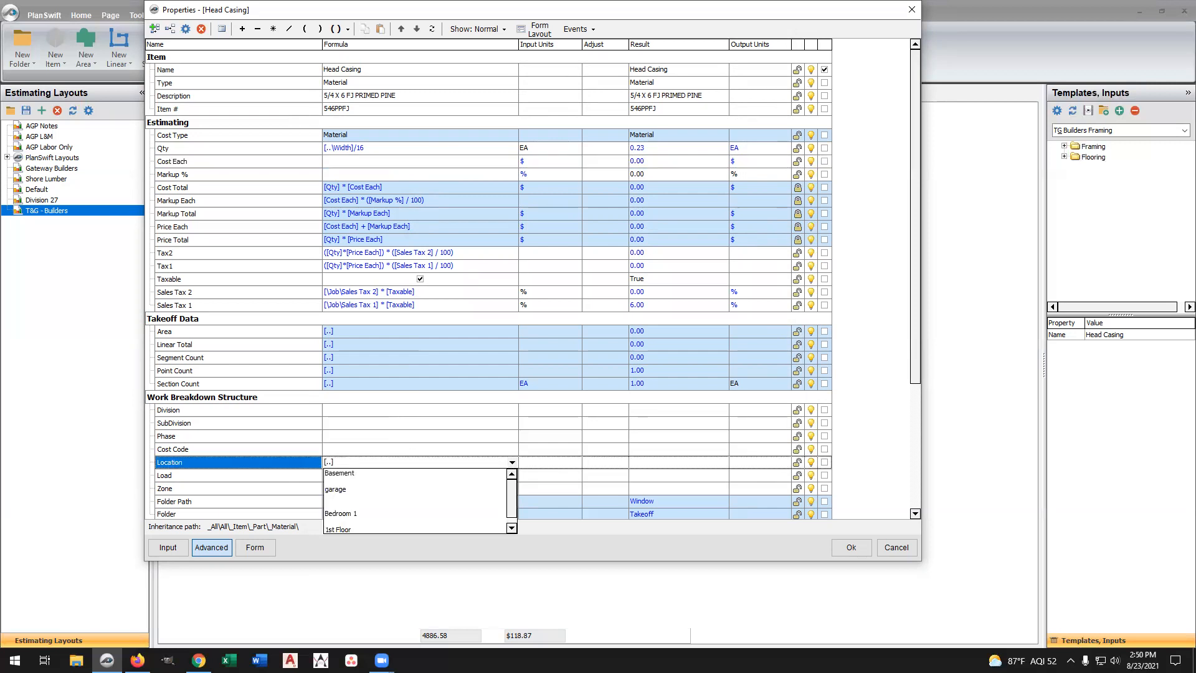
pyautogui.click(436, 556)
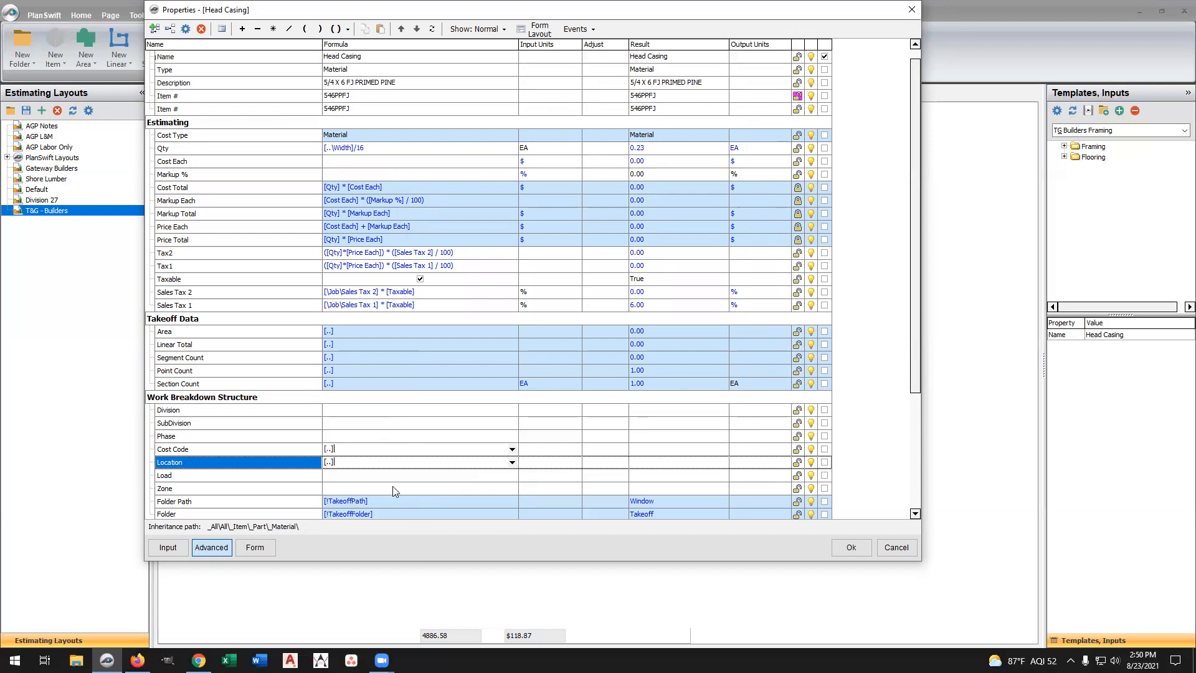
pyautogui.scroll(-1, 393, 491)
pyautogui.scroll(-1, 393, 492)
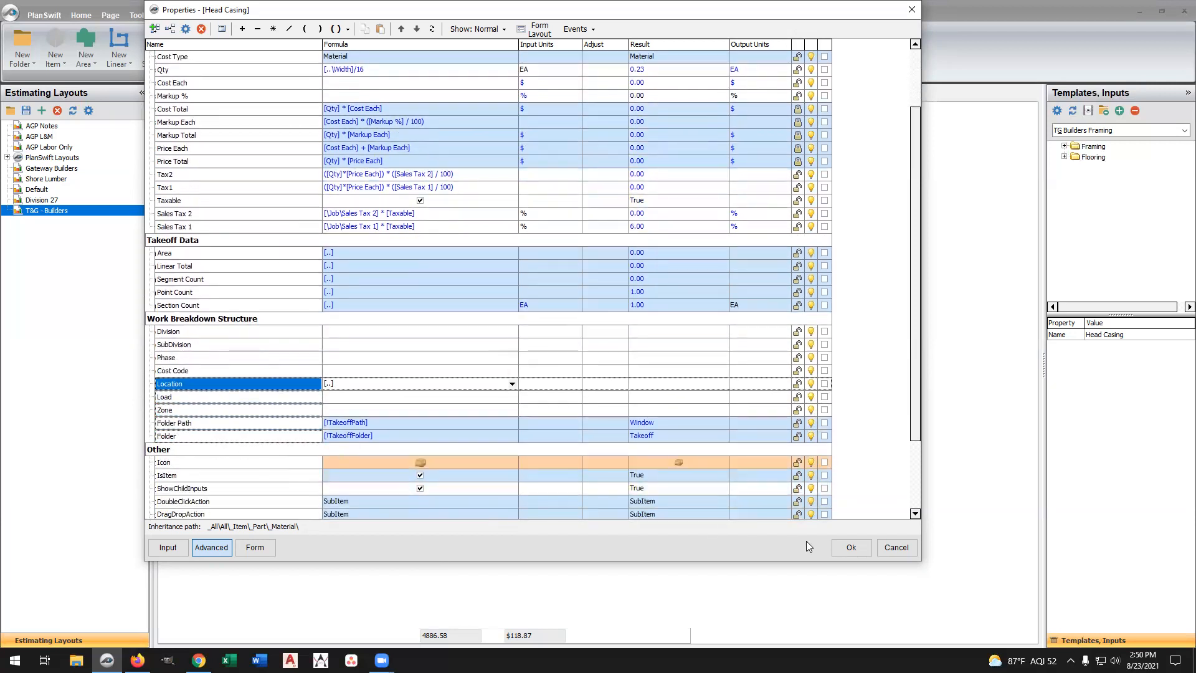
pyautogui.click(852, 548)
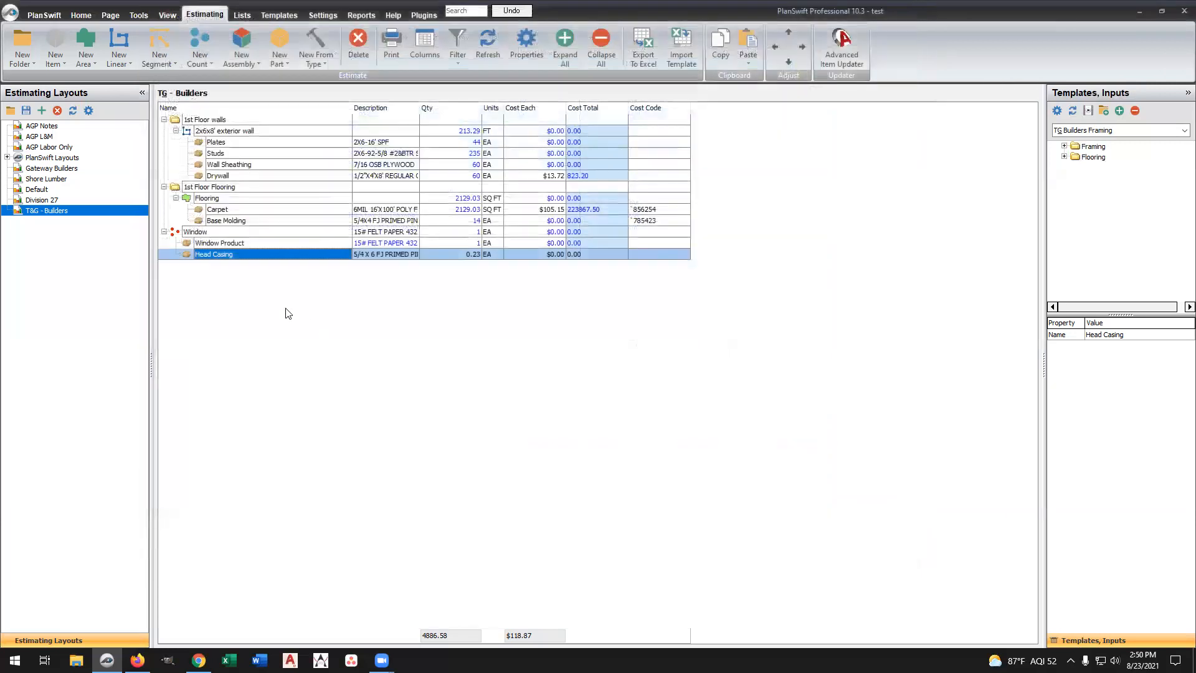
# Copy the Head Casing part and paste it as a sub-item of the Window item
pyautogui.rightClick(228, 250)
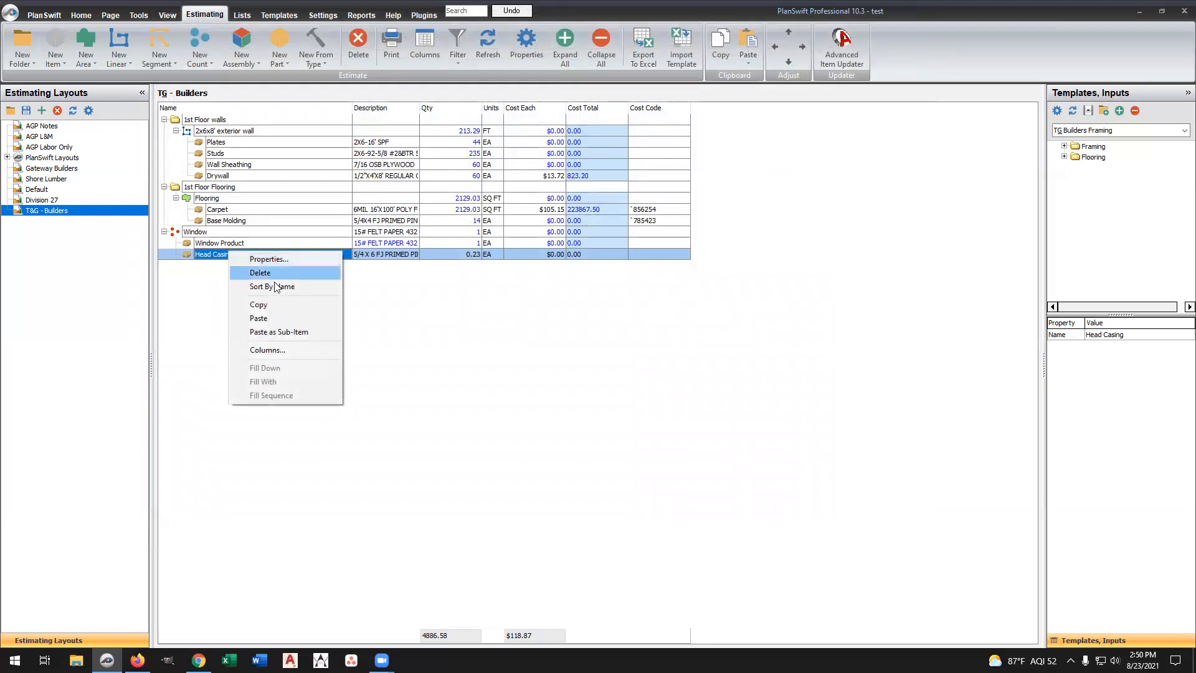
pyautogui.click(273, 303)
pyautogui.rightClick(232, 233)
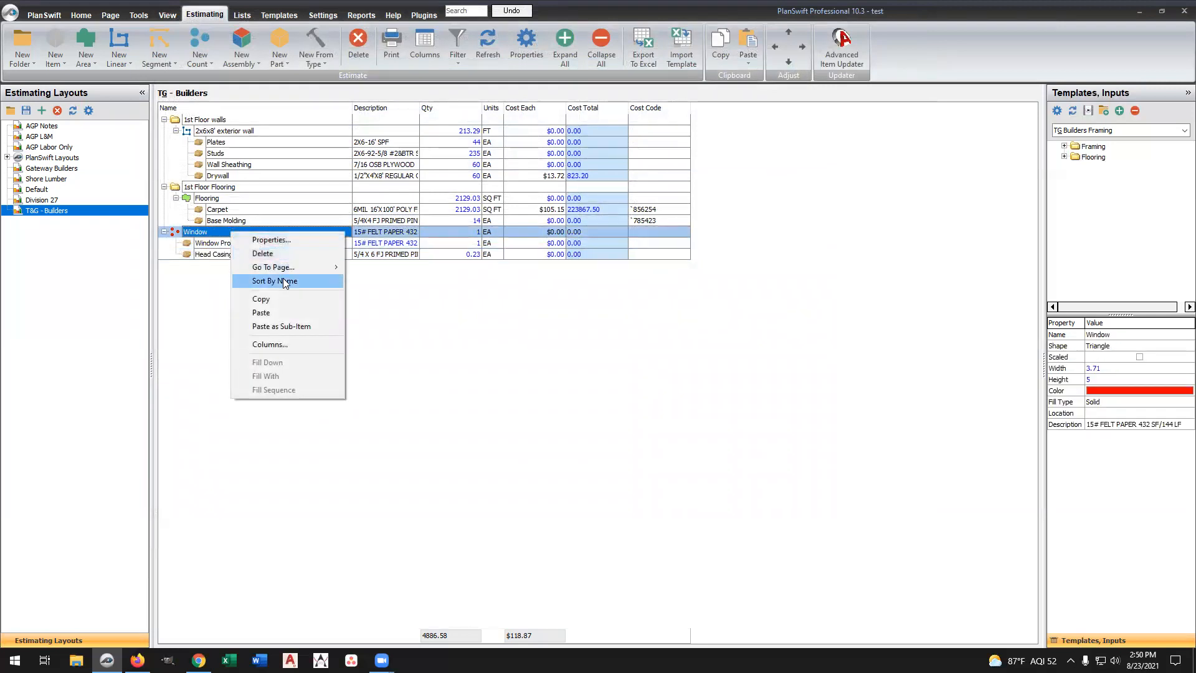
pyautogui.click(283, 326)
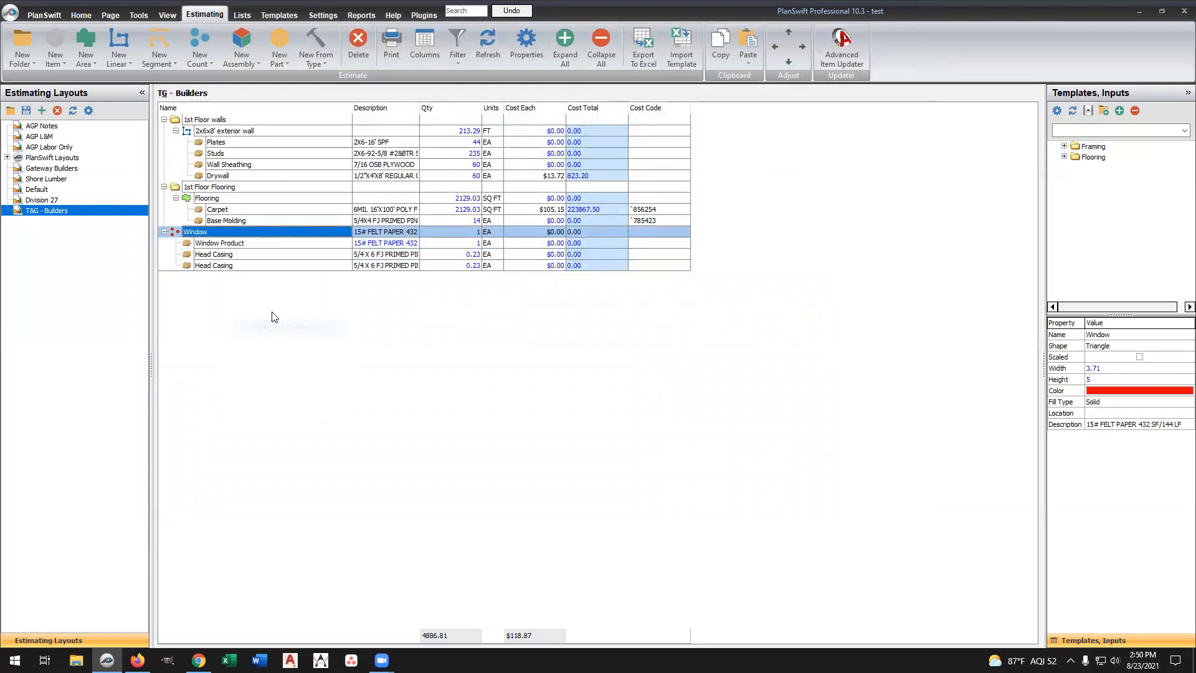
# In the lower Head Casing copy's advanced properties, set the name to Window Stool and the description to 5/4X4 FJ PRIMED PINE
pyautogui.doubleClick(218, 267)
pyautogui.click(511, 343)
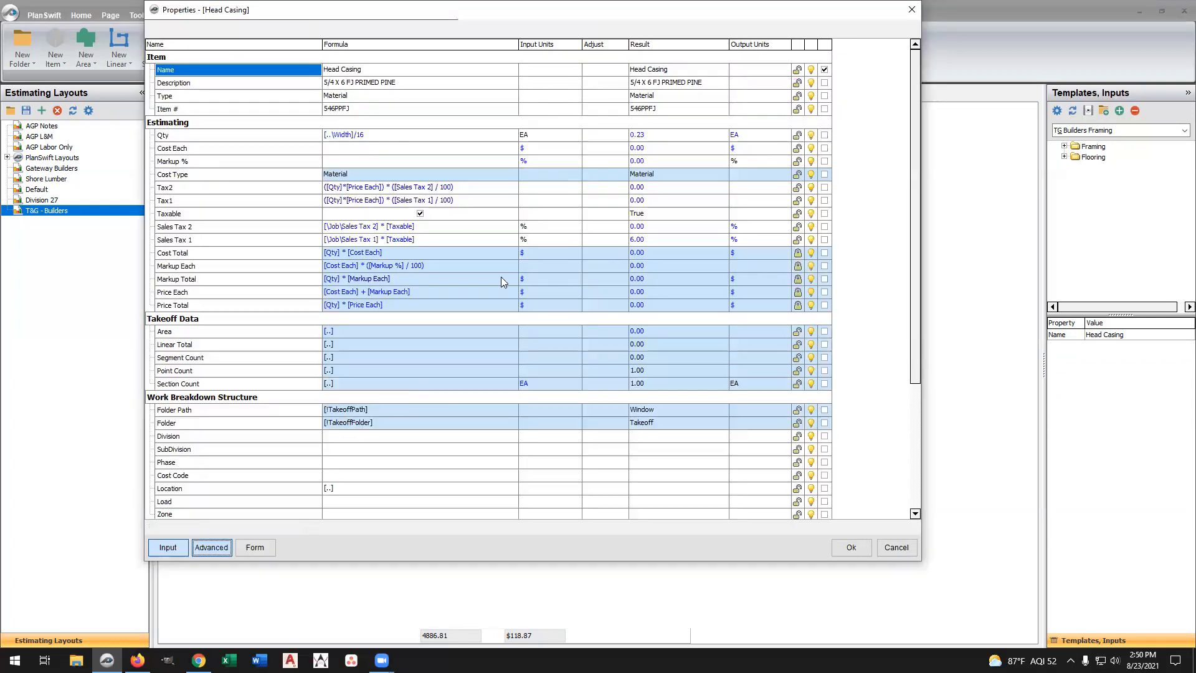
pyautogui.click(377, 69)
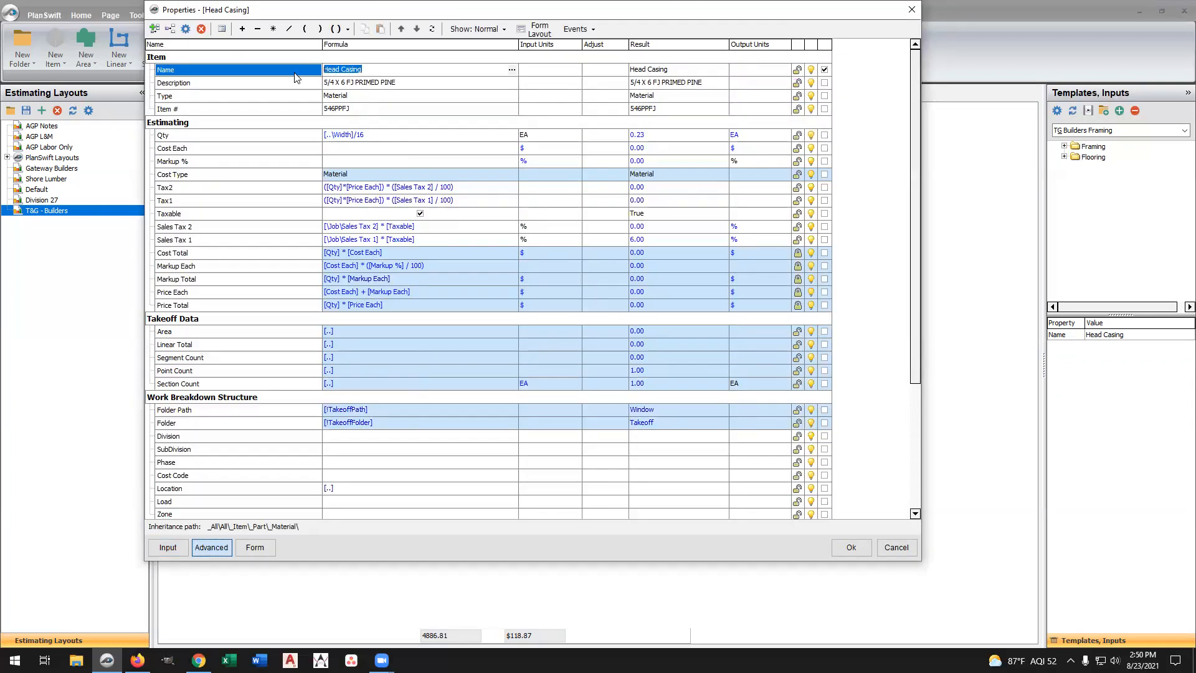
pyautogui.write('Window Stool')
pyautogui.click(426, 82)
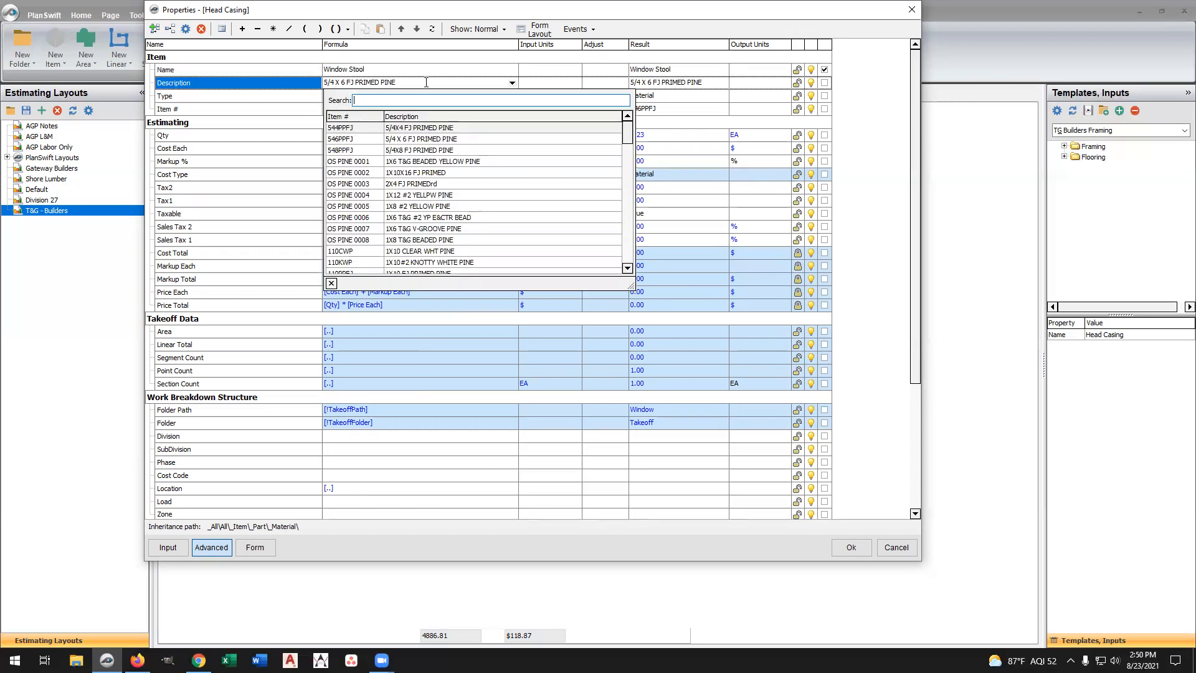
pyautogui.click(411, 128)
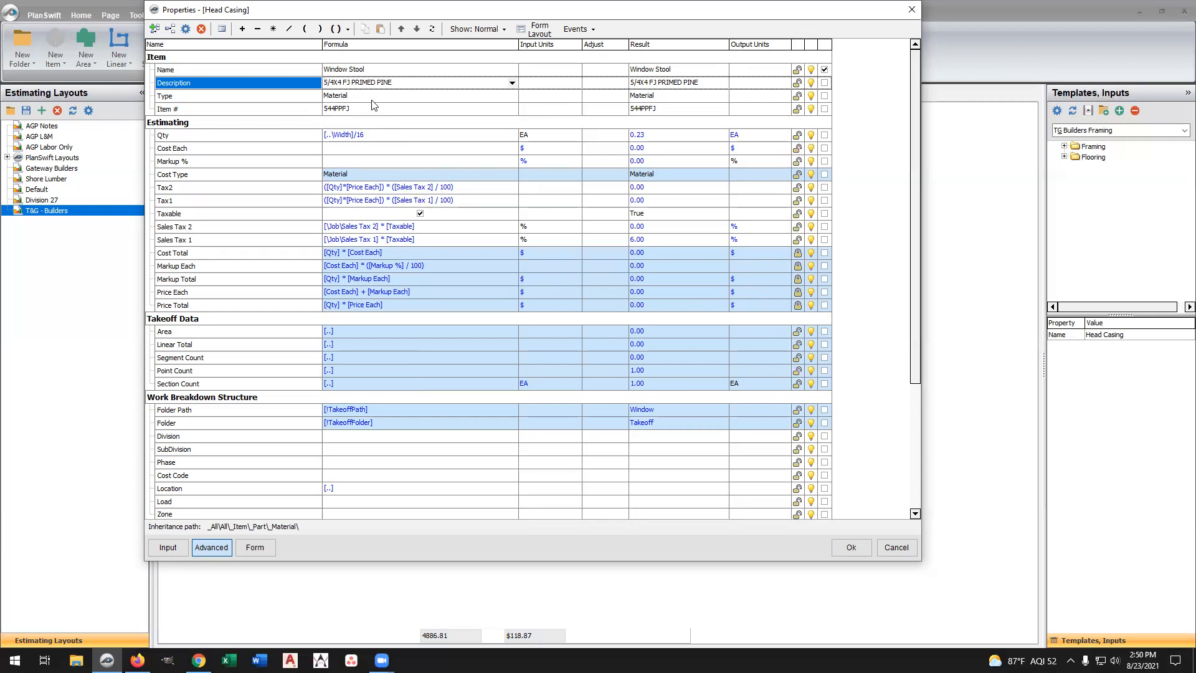
# Extend the part's name to Window Stool - Top, keep the Width-based Qty formula, and accept the properties
pyautogui.click(373, 68)
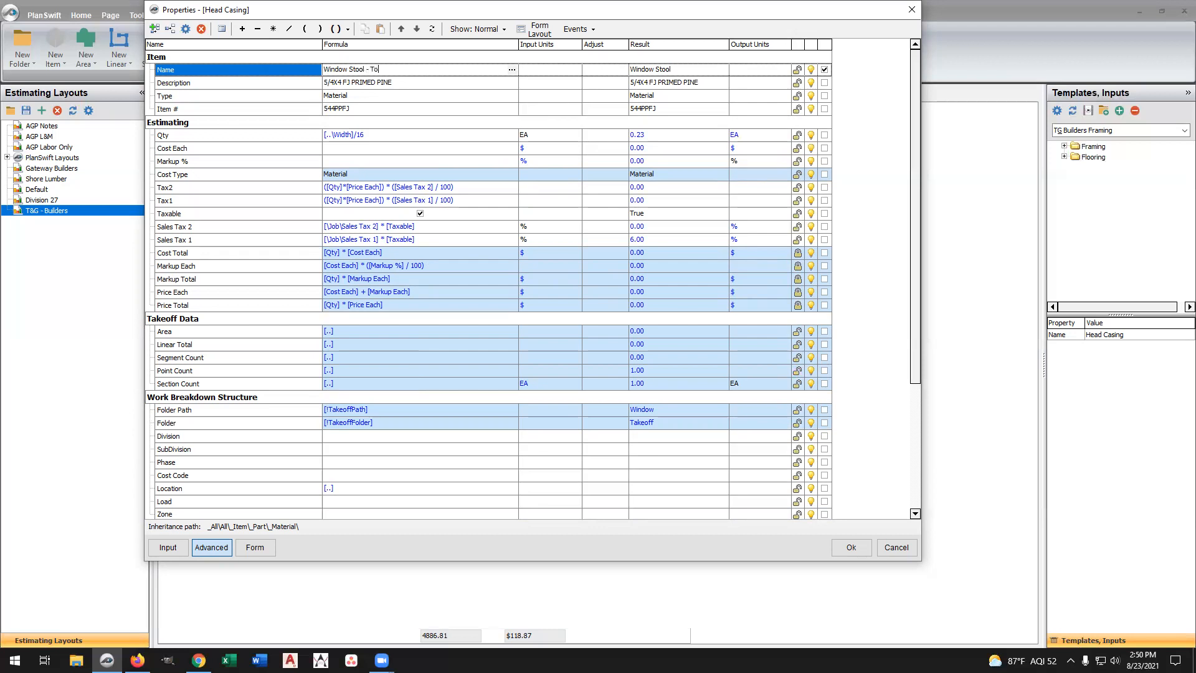
pyautogui.write('- Top')
pyautogui.click(377, 134)
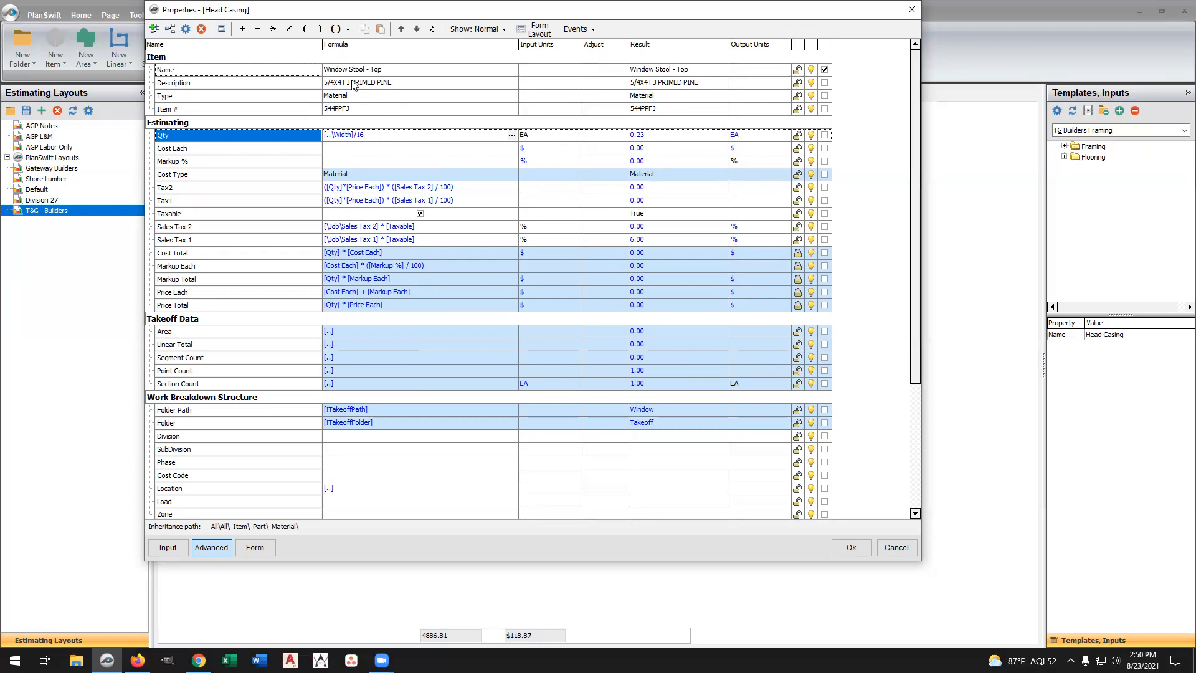
pyautogui.click(850, 547)
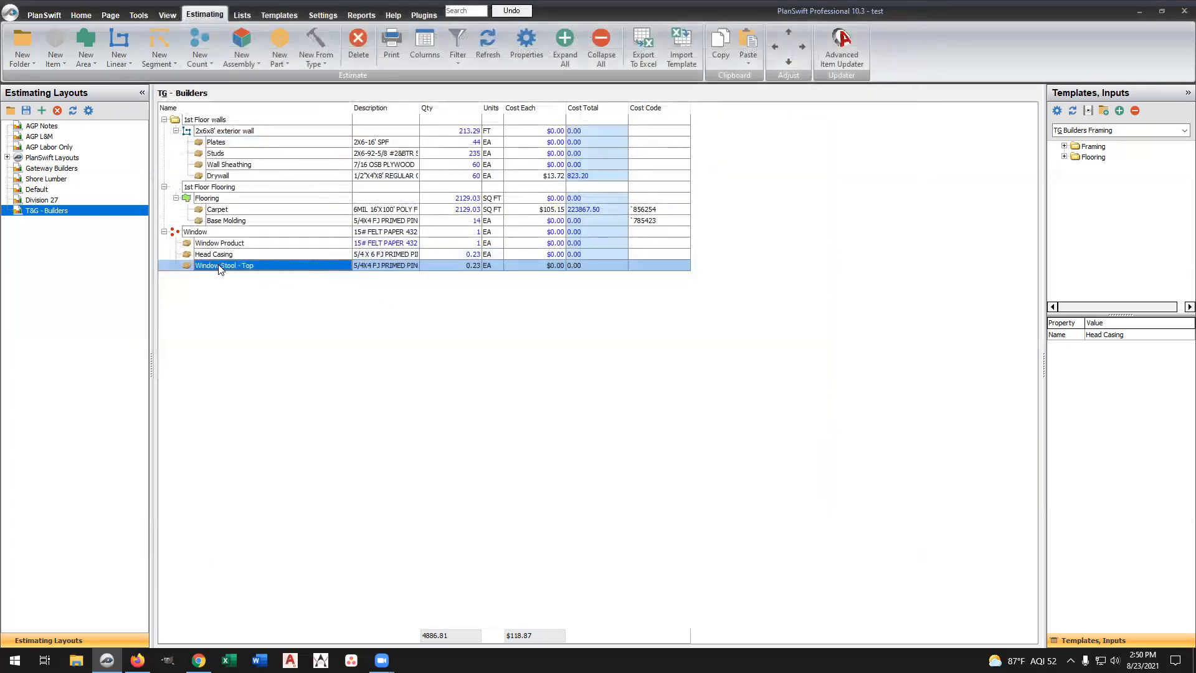
# Copy the Window Stool - Top part and paste it as a sub-item of the Window item
pyautogui.rightClick(219, 268)
pyautogui.keyDown('ctrl'); pyautogui.click(216, 257); pyautogui.keyUp('ctrl')
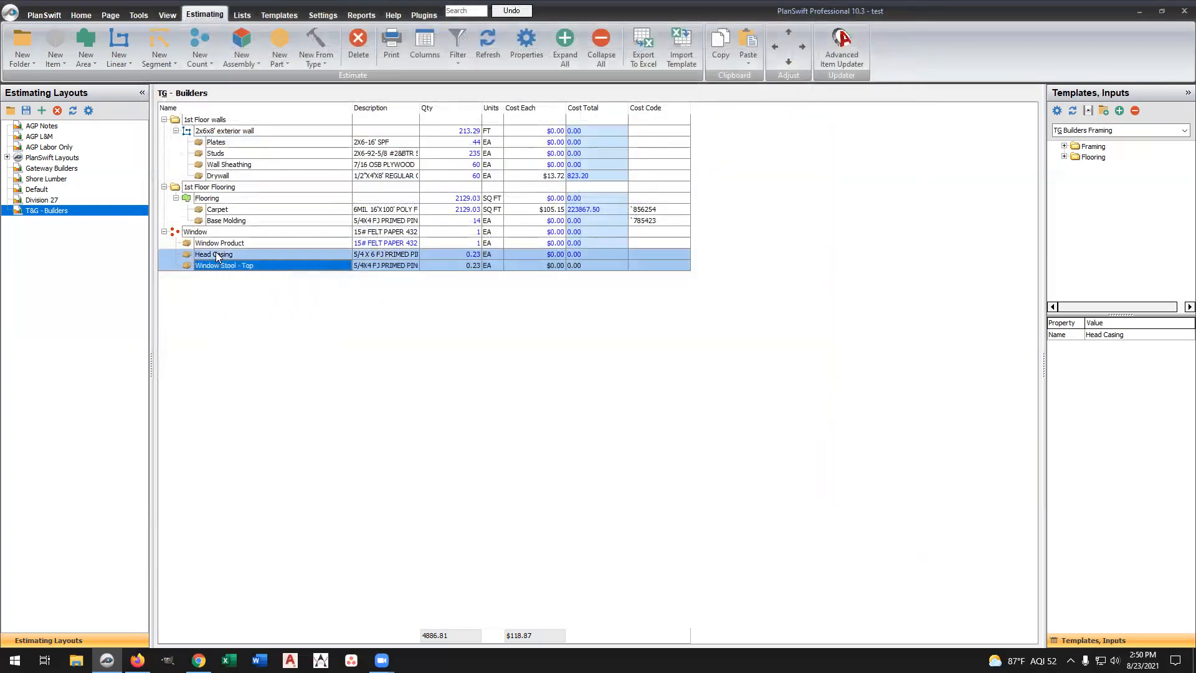
pyautogui.click(215, 233)
pyautogui.rightClick(213, 232)
pyautogui.click(241, 328)
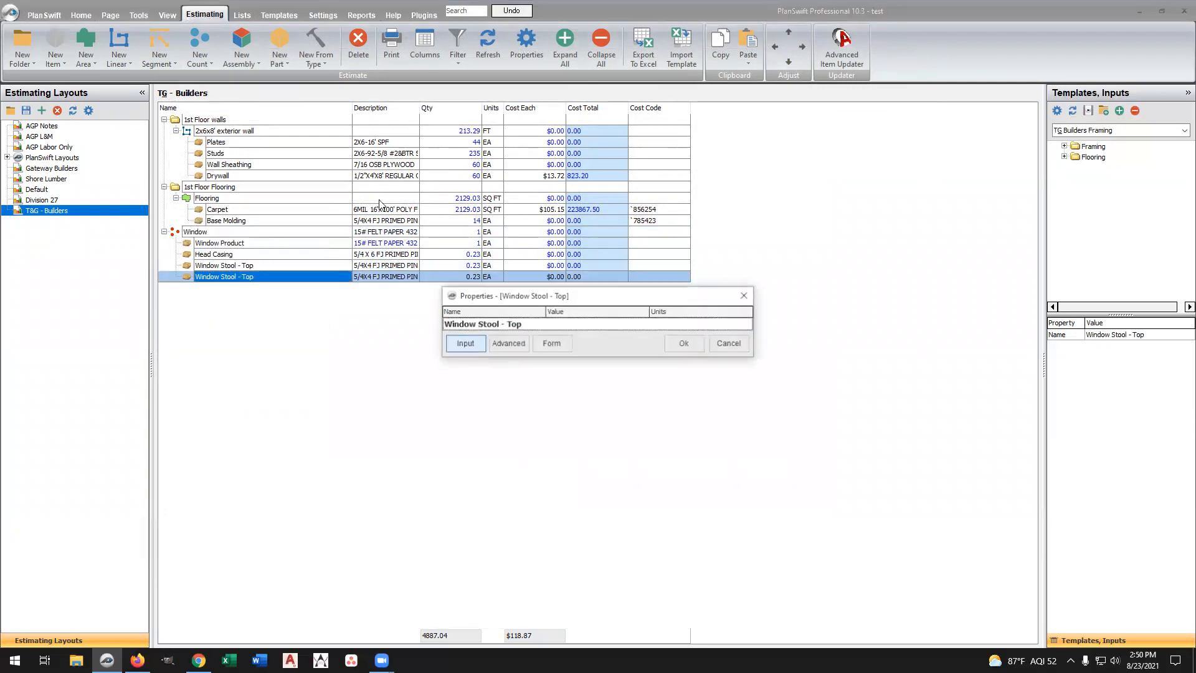
# Rename the lower Window Stool copy as Window Stool - Bottom, set its description to 5/4 X 6 FJ PRIMED PINE, and accept its properties
pyautogui.click(508, 344)
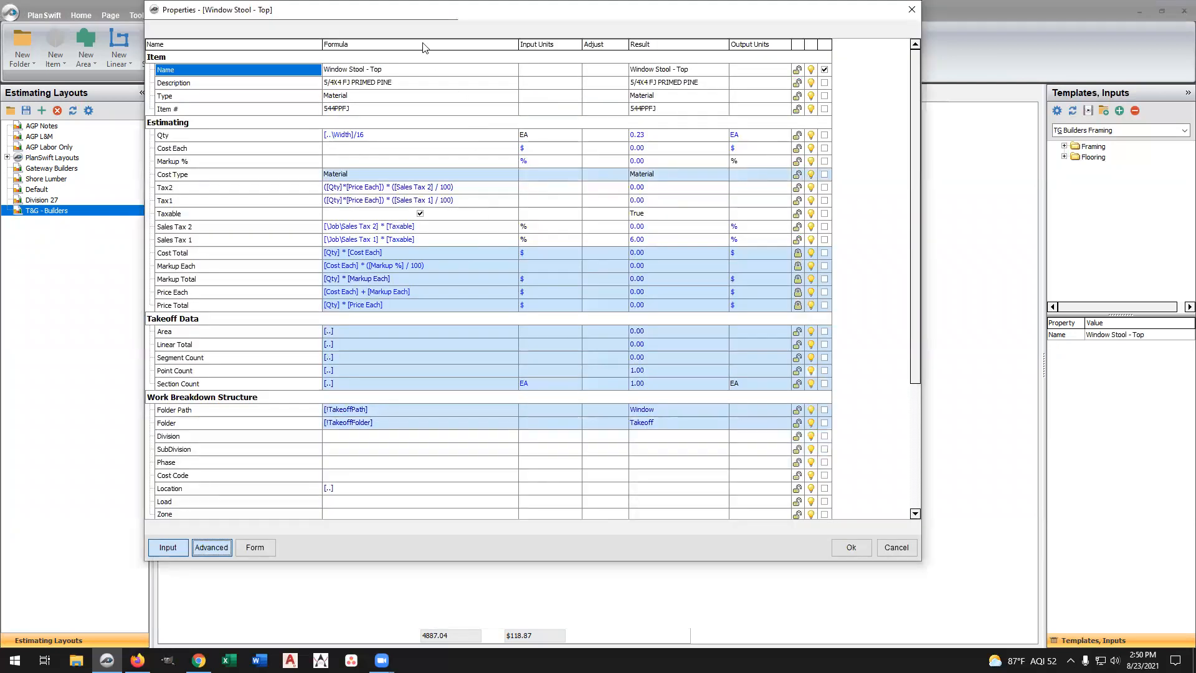
pyautogui.doubleClick(376, 69)
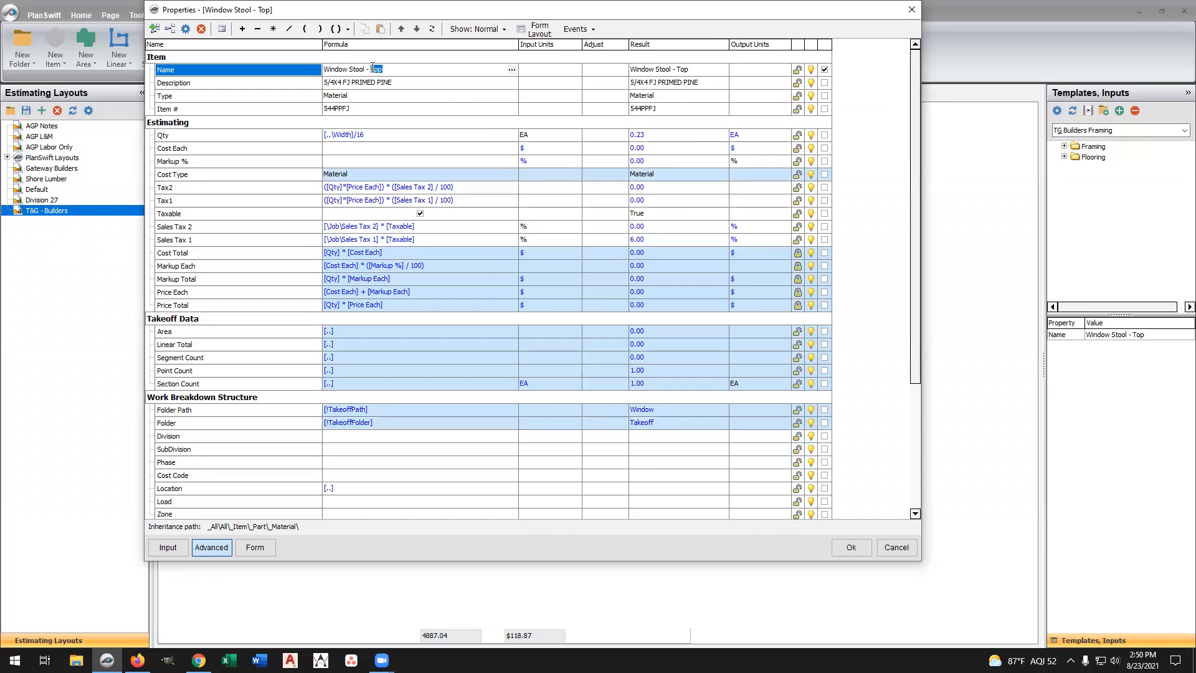
pyautogui.write('Bottom')
pyautogui.click(431, 87)
pyautogui.click(407, 138)
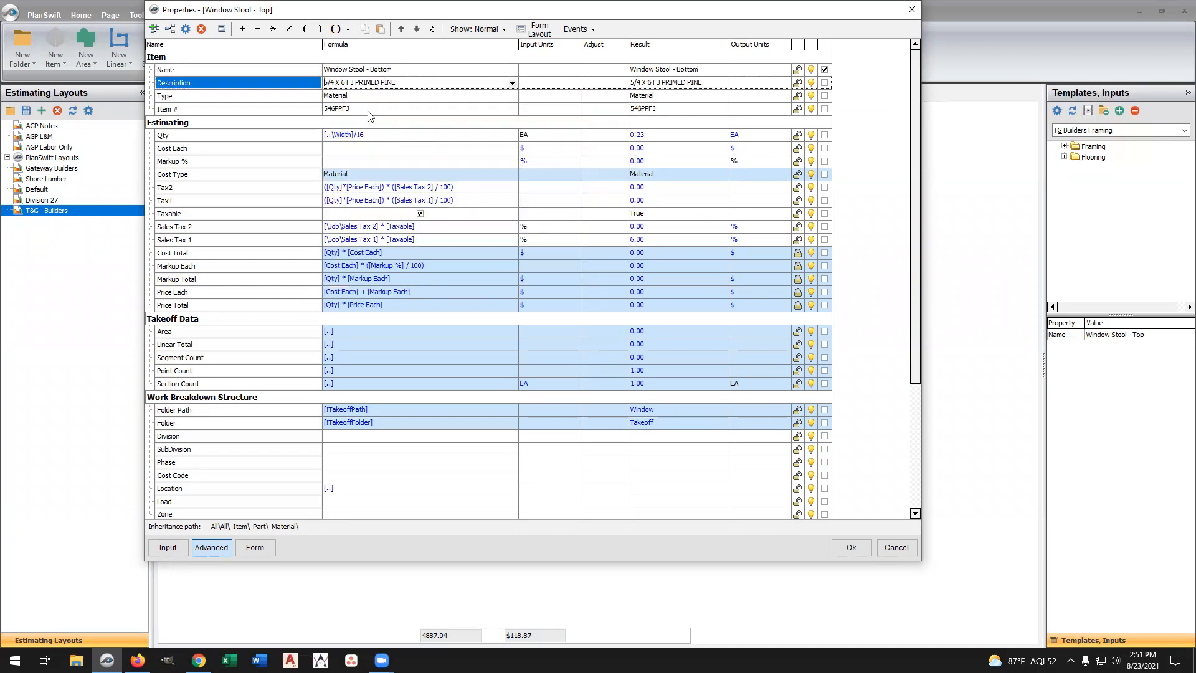
pyautogui.click(366, 120)
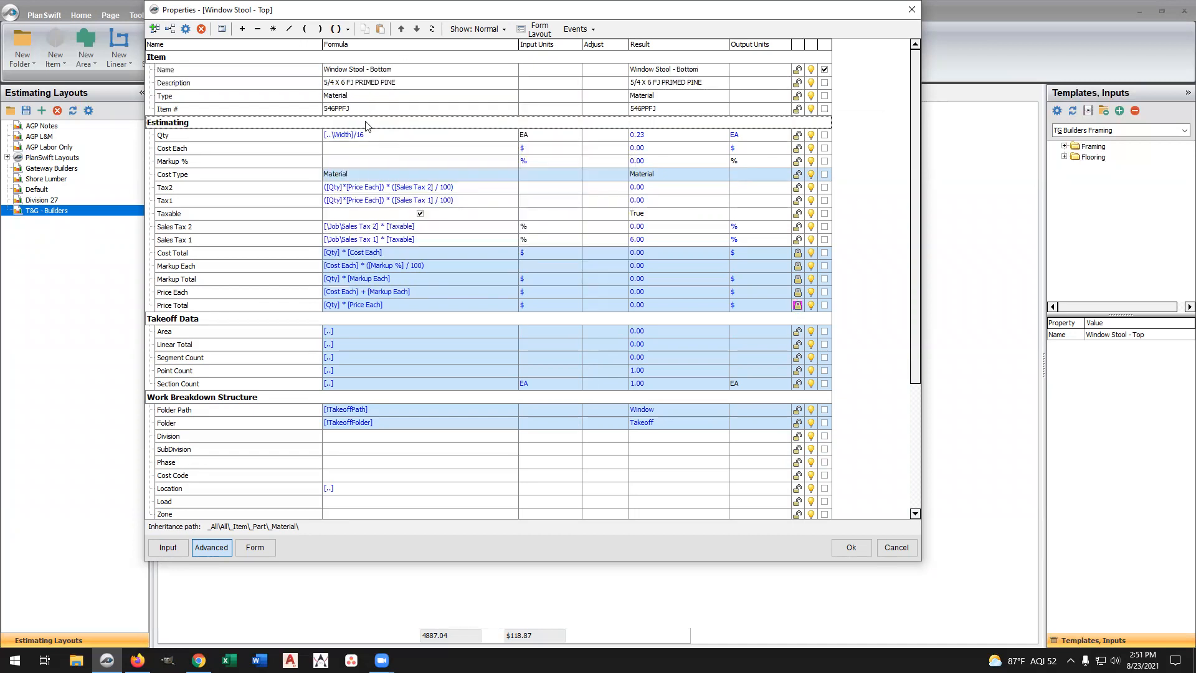
pyautogui.click(851, 548)
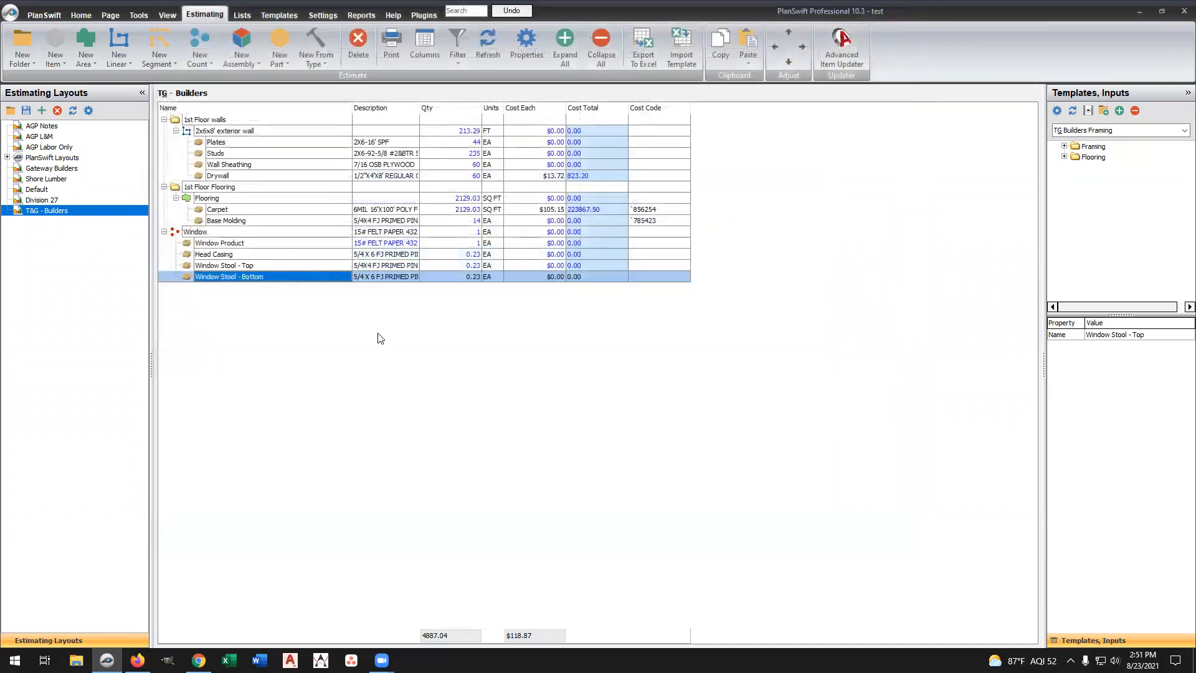
# Copy the Head Casing part and paste it as a sub-item of the Window item
pyautogui.click(218, 255)
pyautogui.rightClick(218, 254)
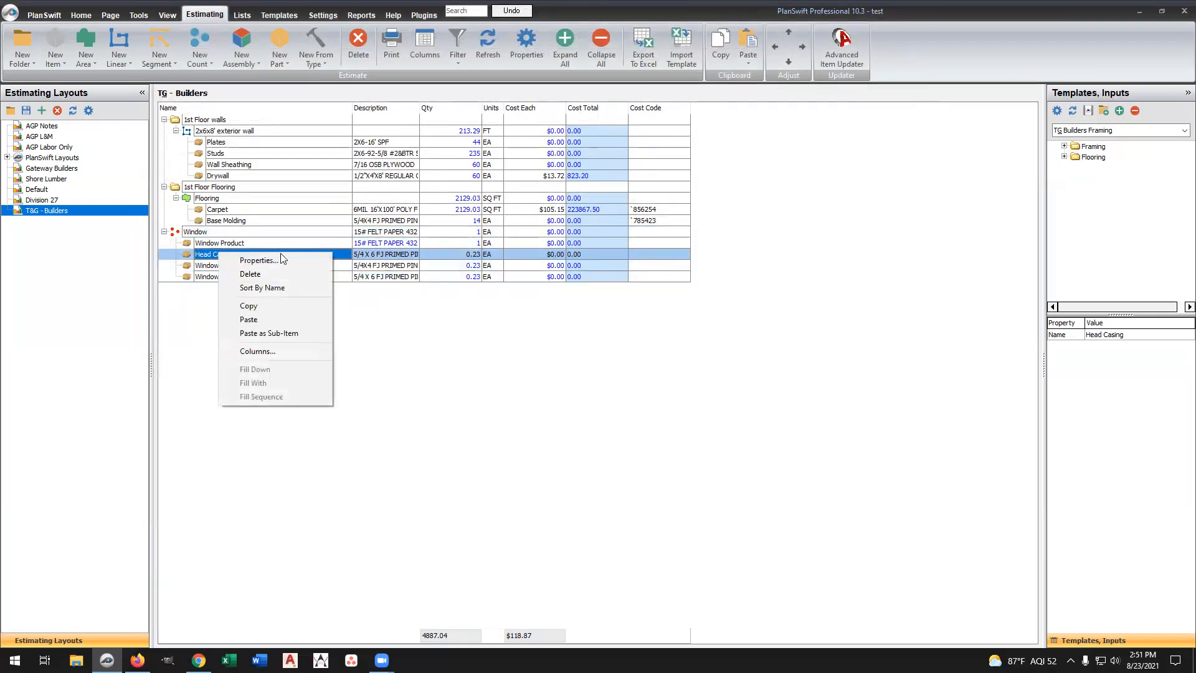
pyautogui.click(250, 306)
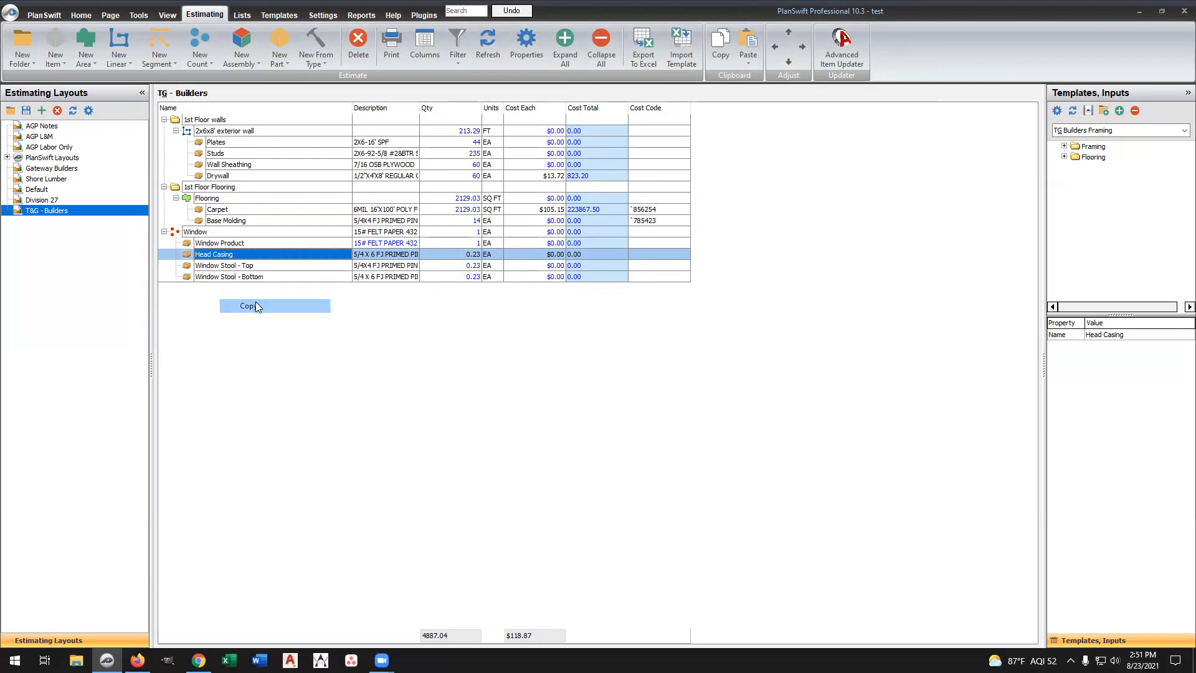
pyautogui.click(200, 232)
pyautogui.rightClick(219, 231)
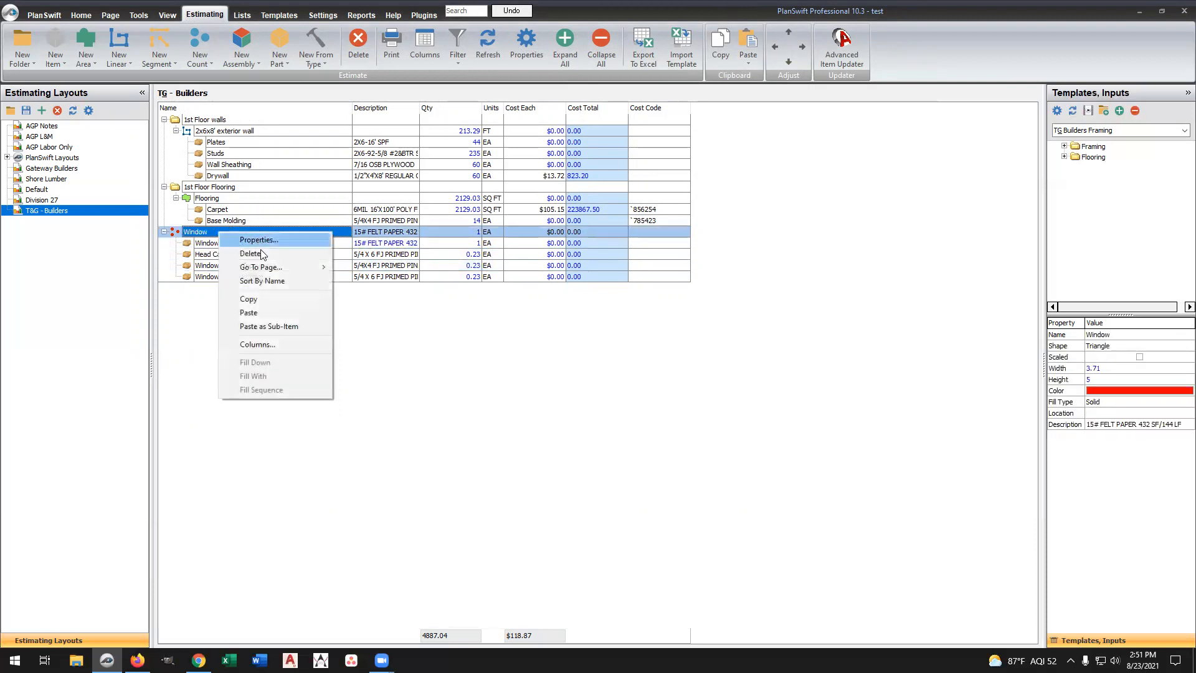
pyautogui.click(260, 326)
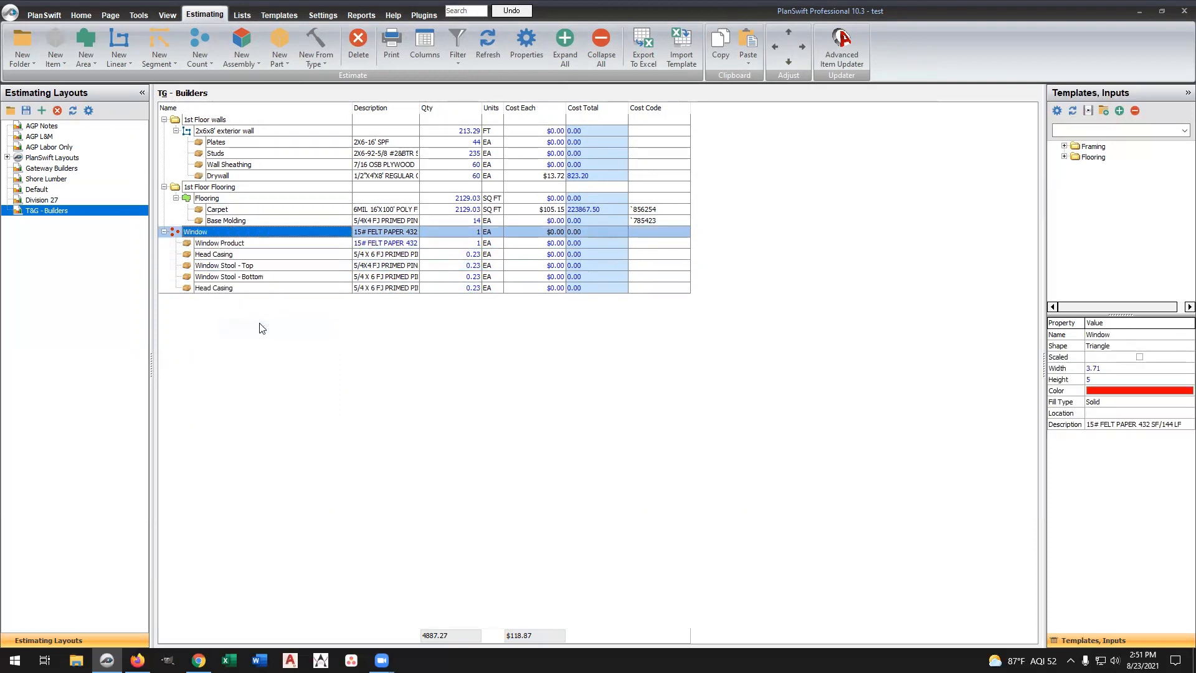
# Rename the lower Head Casing copy as Side Casing in its advanced properties
pyautogui.doubleClick(216, 290)
pyautogui.click(509, 346)
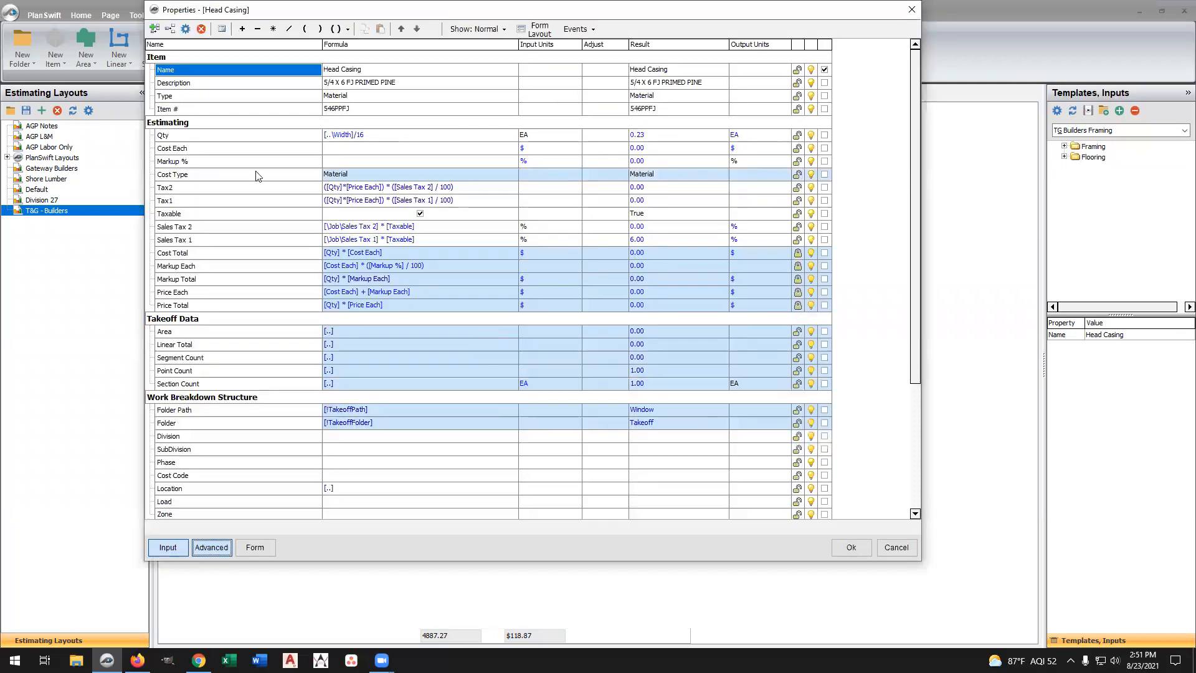
pyautogui.click(345, 69)
pyautogui.moveTo(339, 69); pyautogui.dragTo(318, 71)
pyautogui.write('Side')
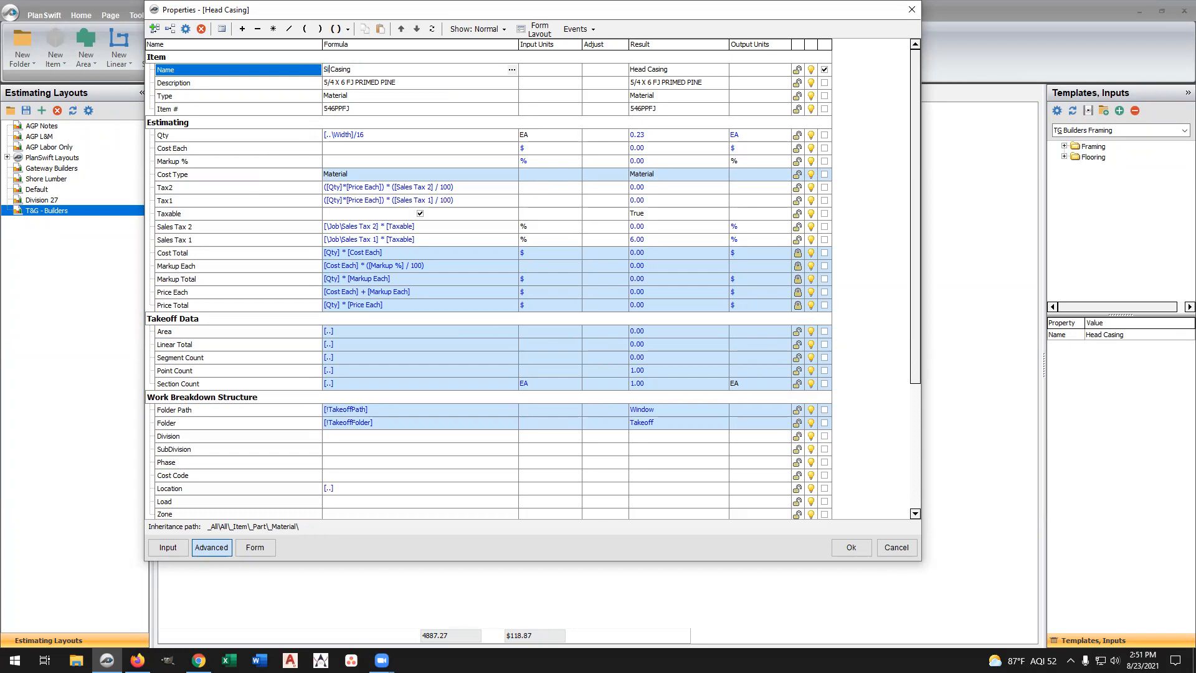
# Replace the Side Casing's Qty formula with twice the Window's height, enclosed in parentheses: ([..\Height]*2)
pyautogui.click(315, 140)
pyautogui.click(312, 139)
pyautogui.press('BackSpace')
pyautogui.click(222, 28)
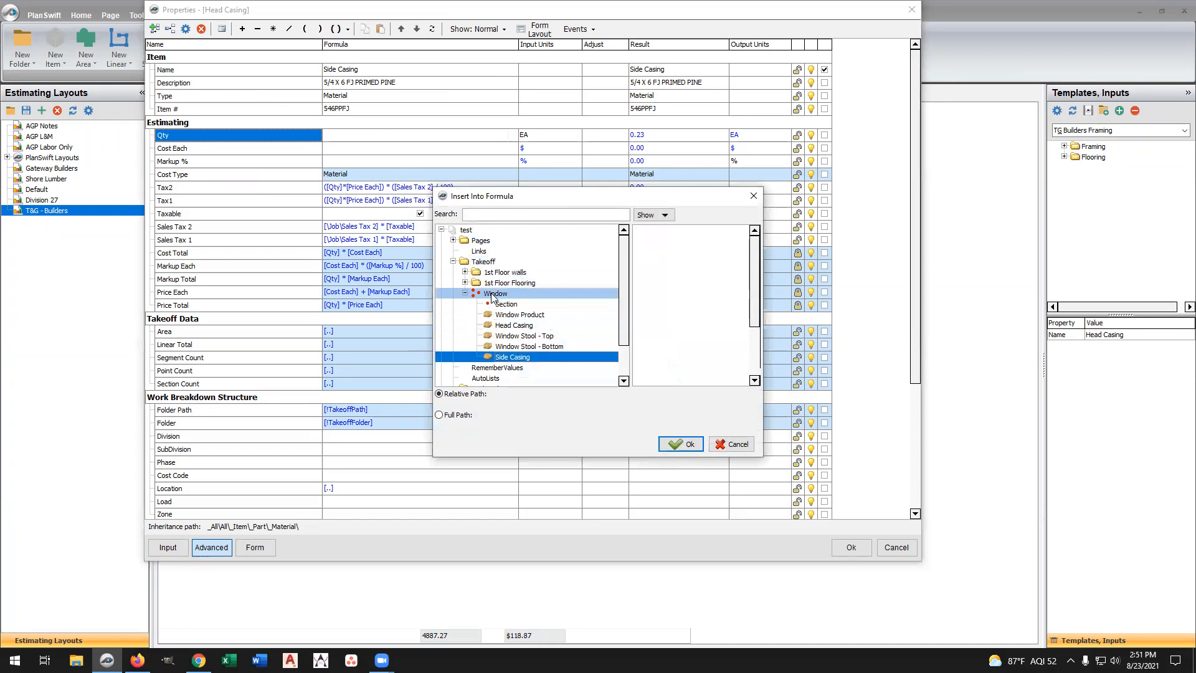
pyautogui.click(495, 293)
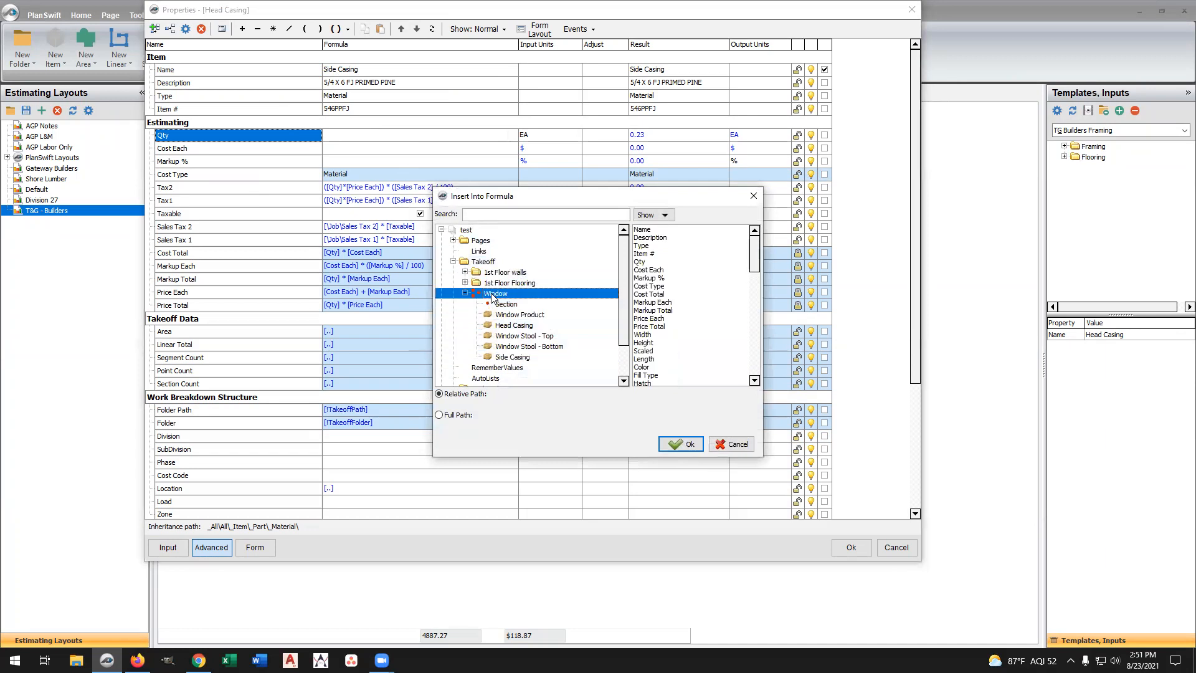
pyautogui.click(645, 343)
pyautogui.click(684, 445)
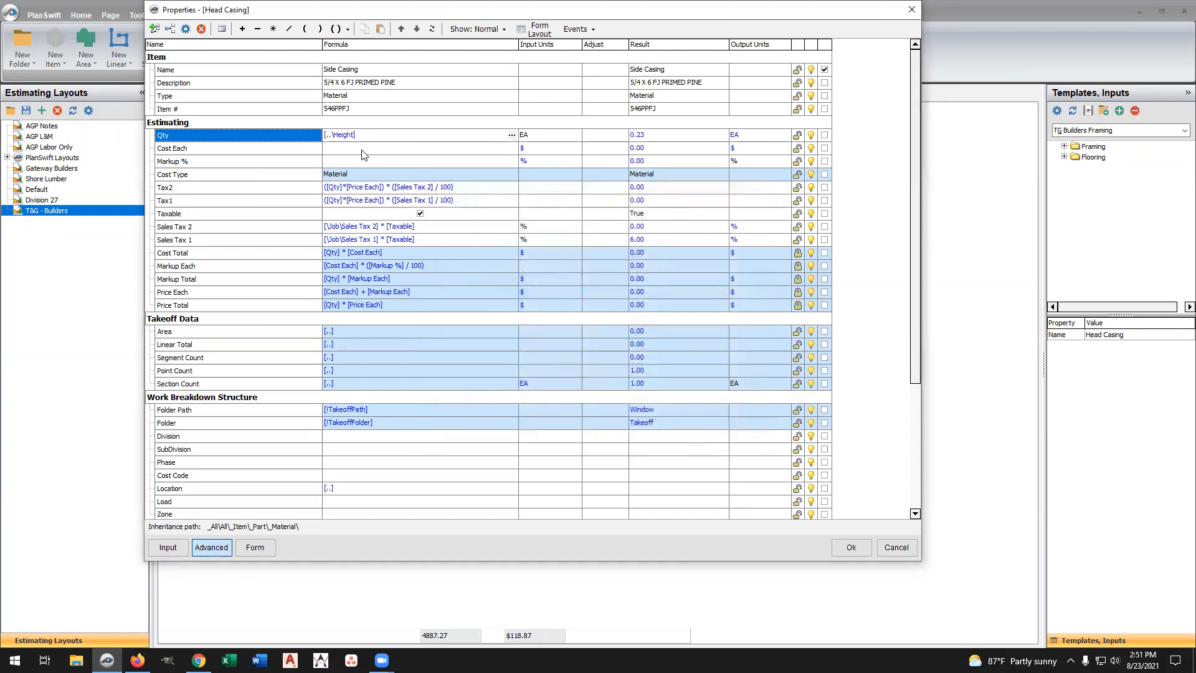
pyautogui.write('*2')
pyautogui.click(347, 29)
pyautogui.click(360, 46)
pyautogui.click(382, 150)
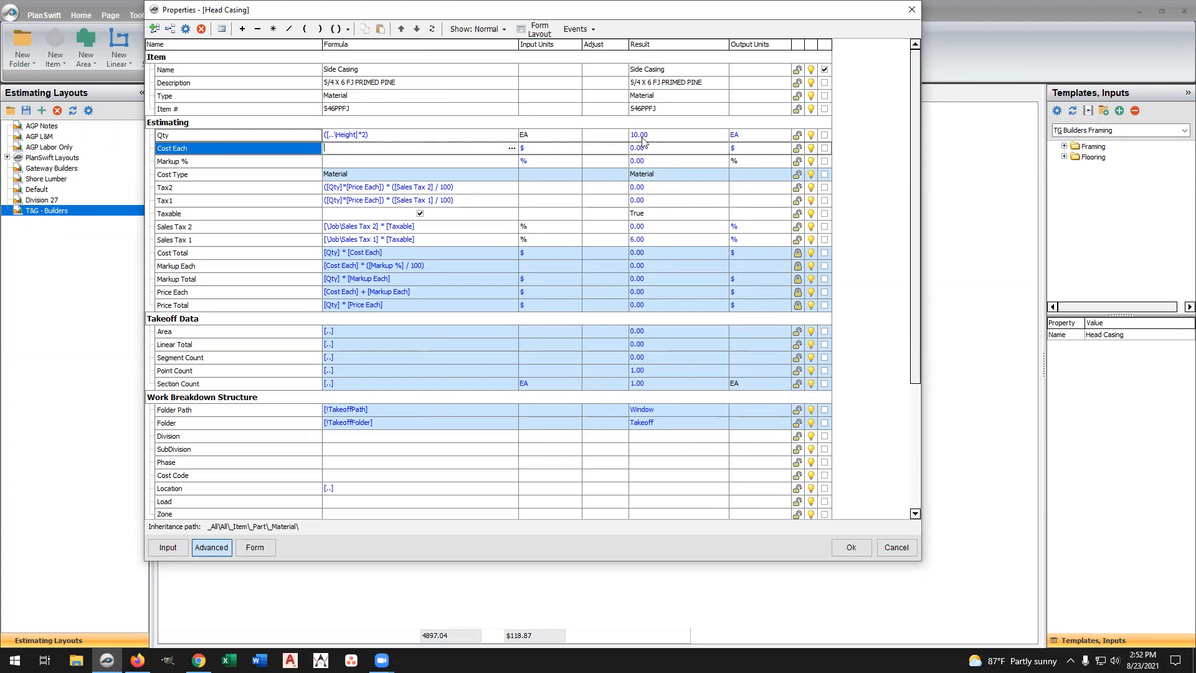
# Divide the Side Casing's Qty formula by 16 and accept the part's properties
pyautogui.click(376, 135)
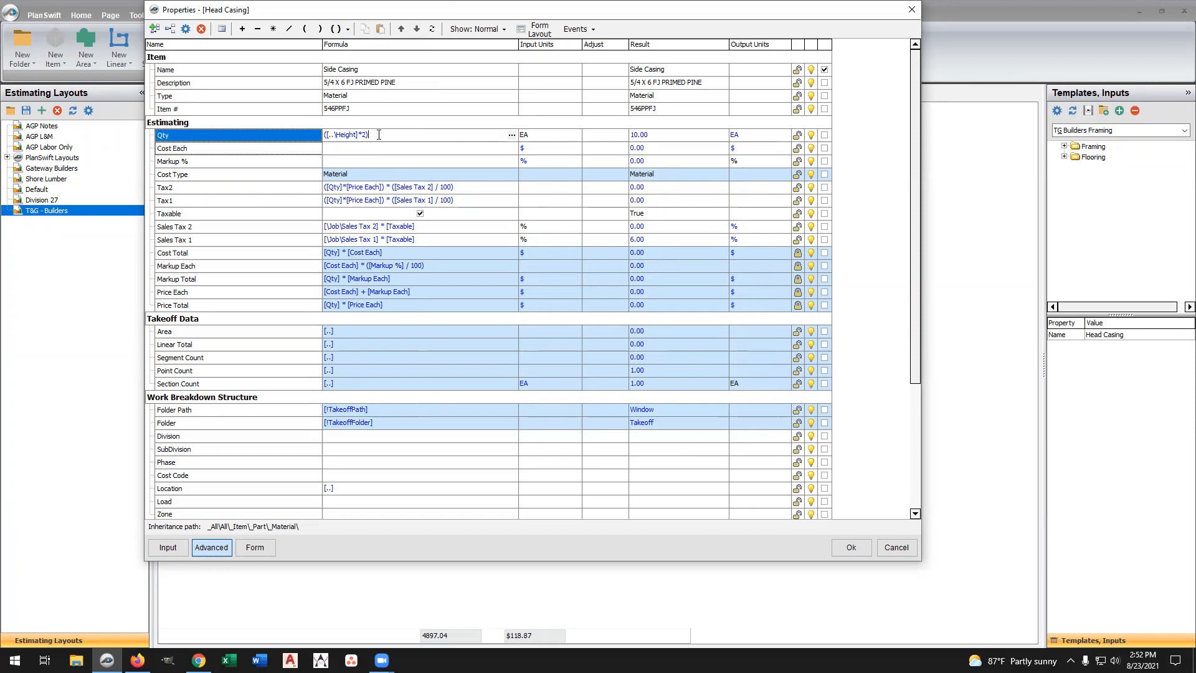
pyautogui.write('/16')
pyautogui.click(383, 149)
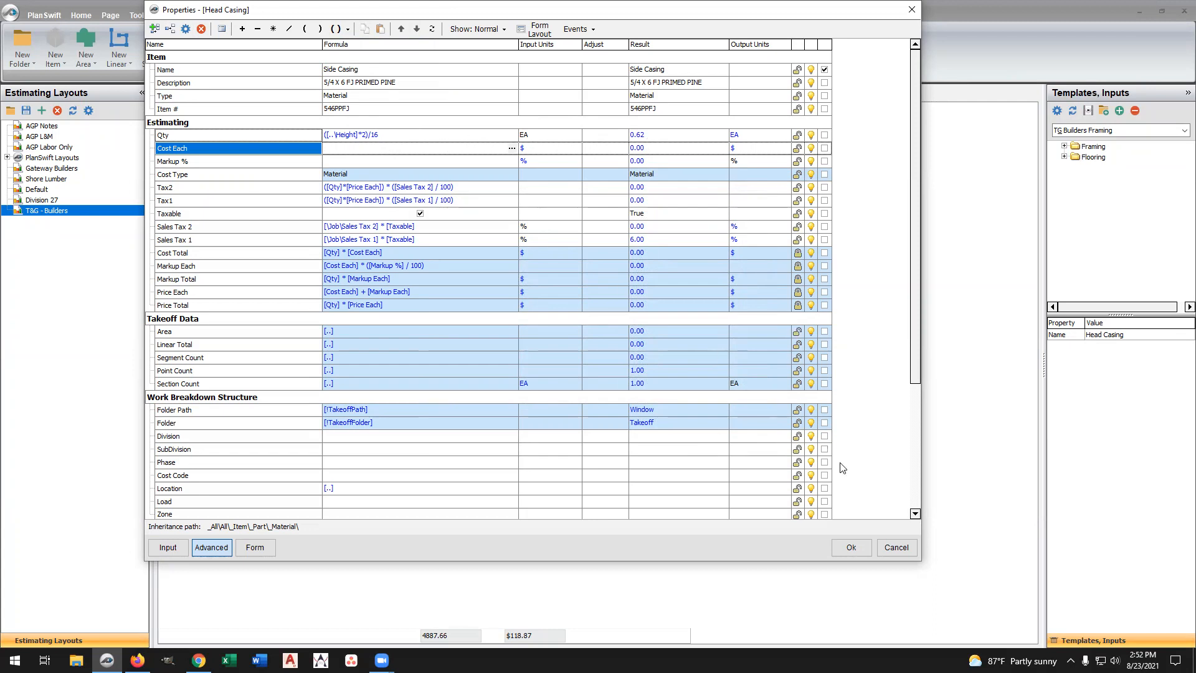
pyautogui.click(851, 547)
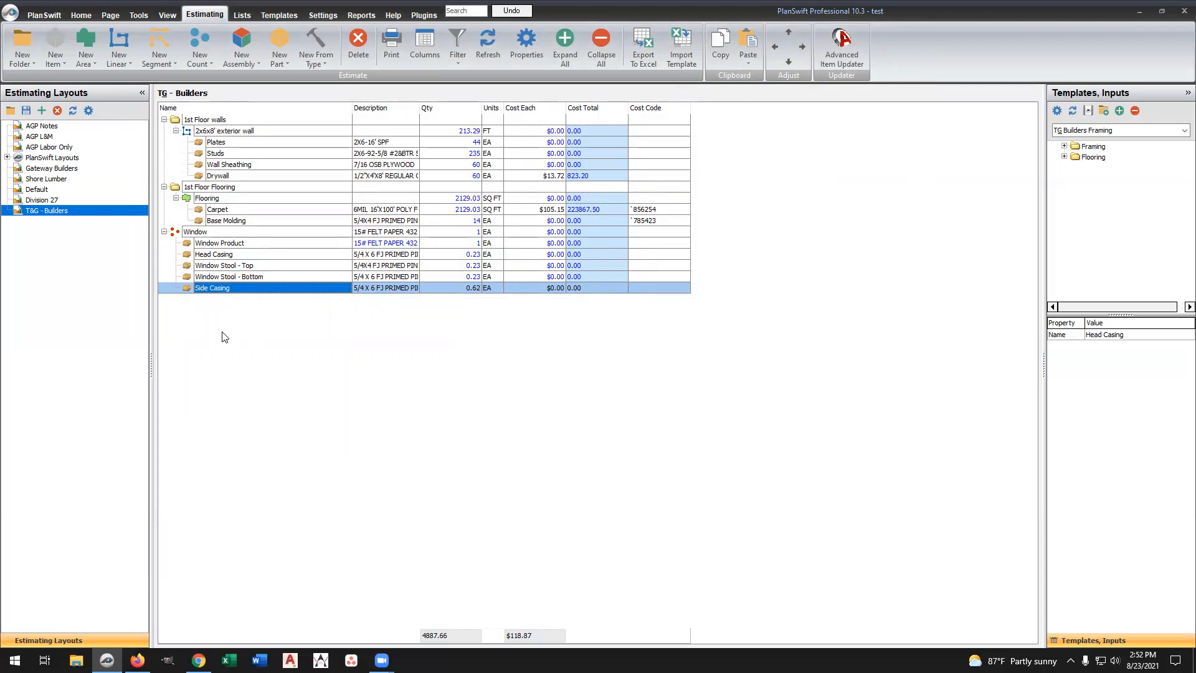
# Copy the original Head Casing part and paste it under the Window item as another sub-item
pyautogui.rightClick(209, 231)
pyautogui.click(200, 231)
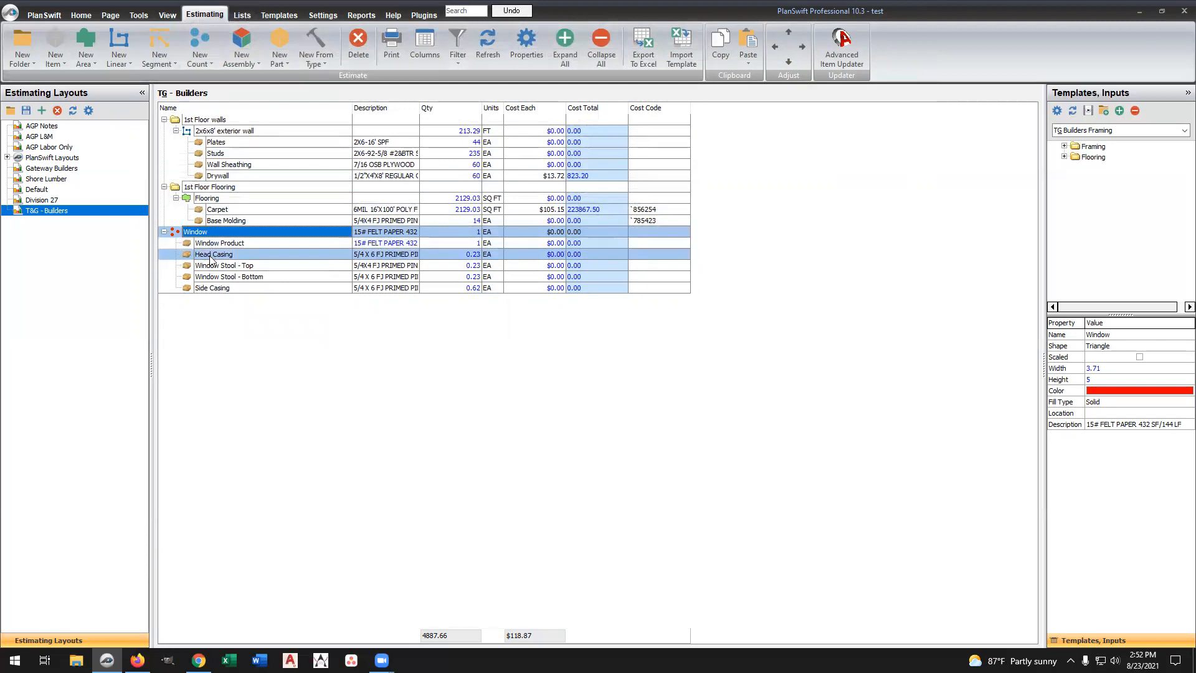
pyautogui.click(210, 259)
pyautogui.rightClick(209, 256)
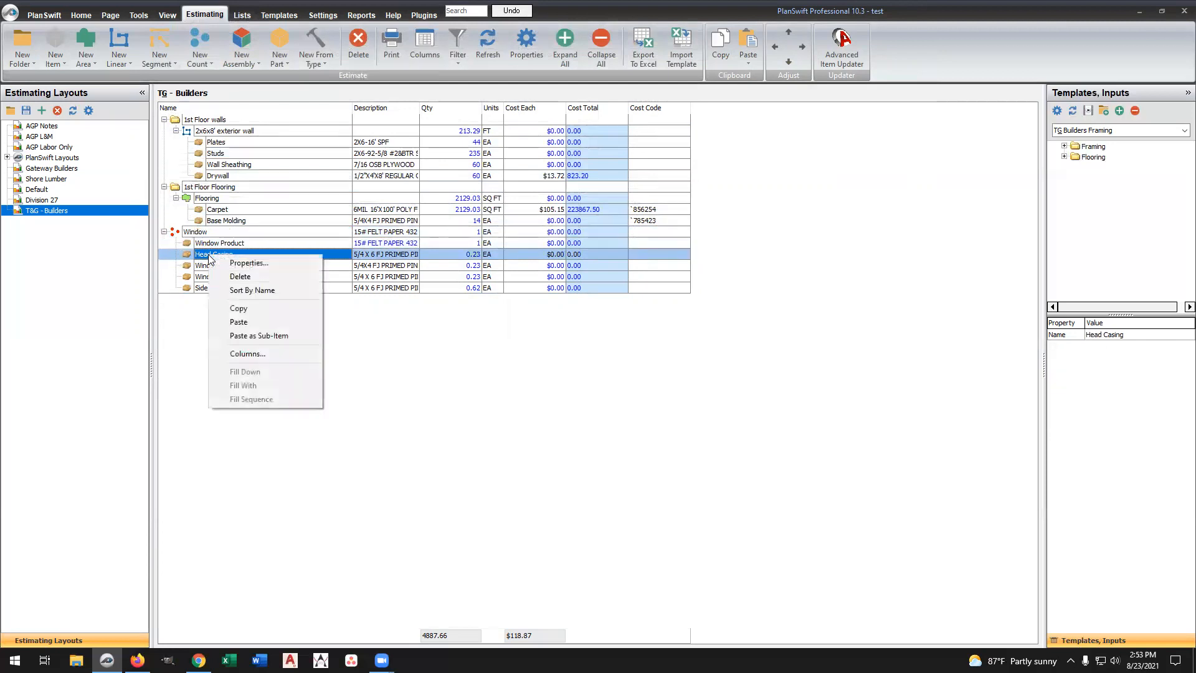
pyautogui.click(245, 309)
pyautogui.rightClick(208, 232)
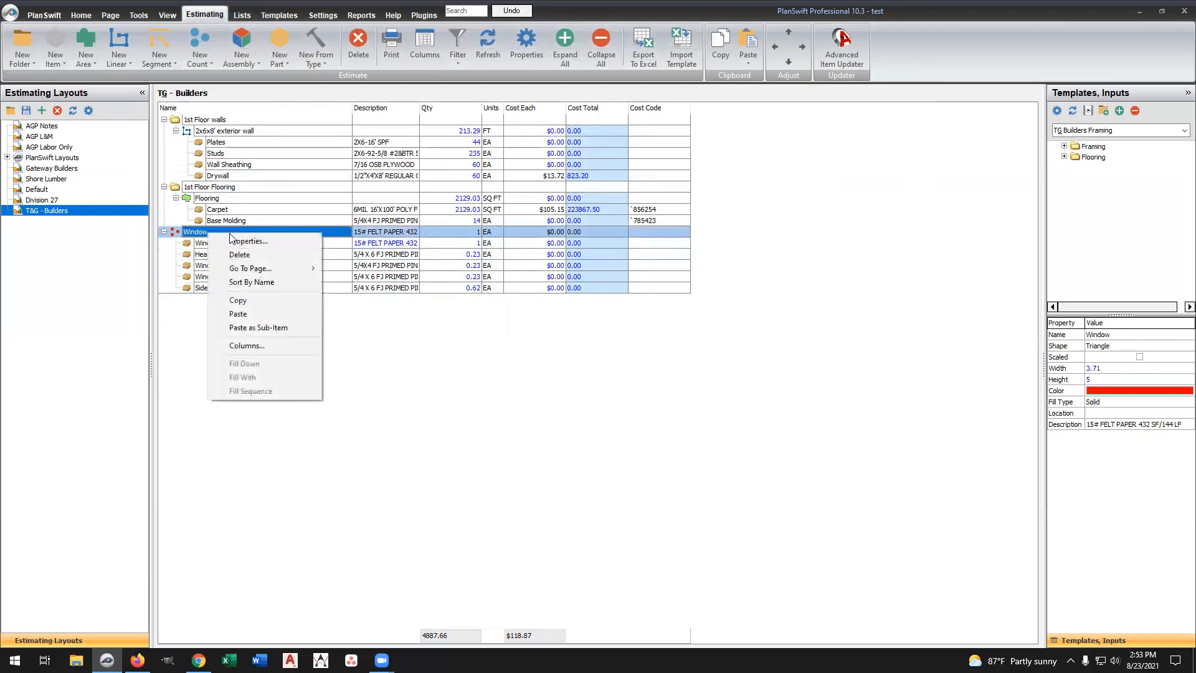
pyautogui.click(242, 330)
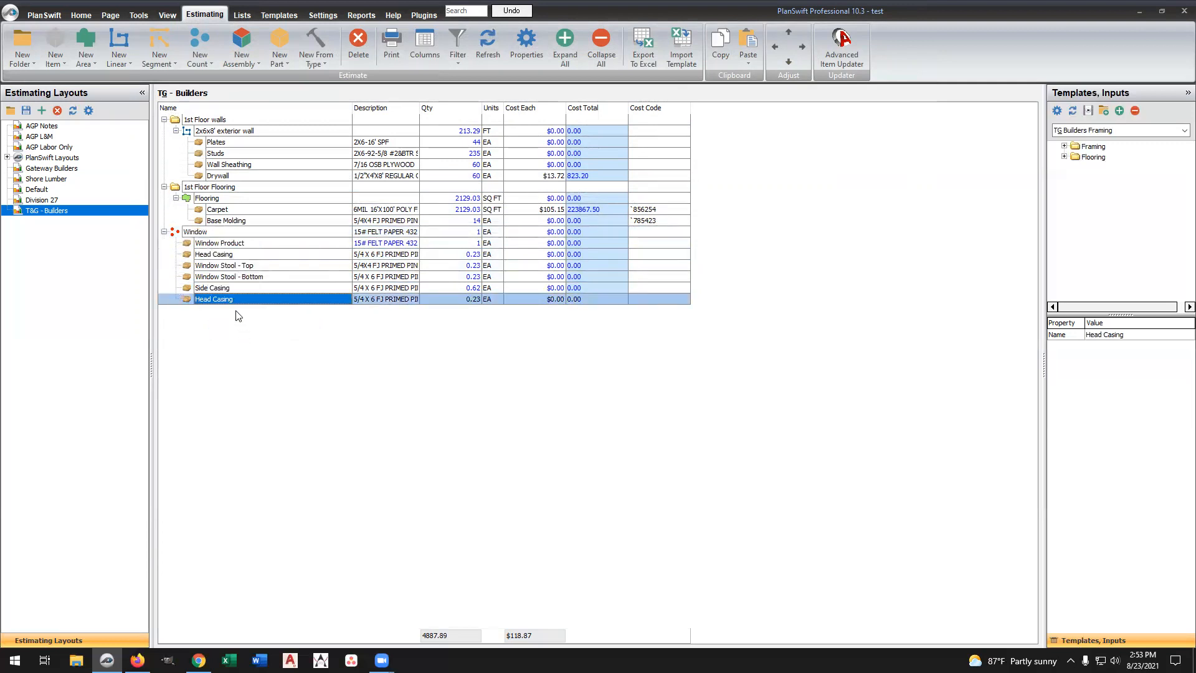
# In the new Head Casing copy's advanced properties, change the Description property's list type to Simple List
pyautogui.doubleClick(214, 299)
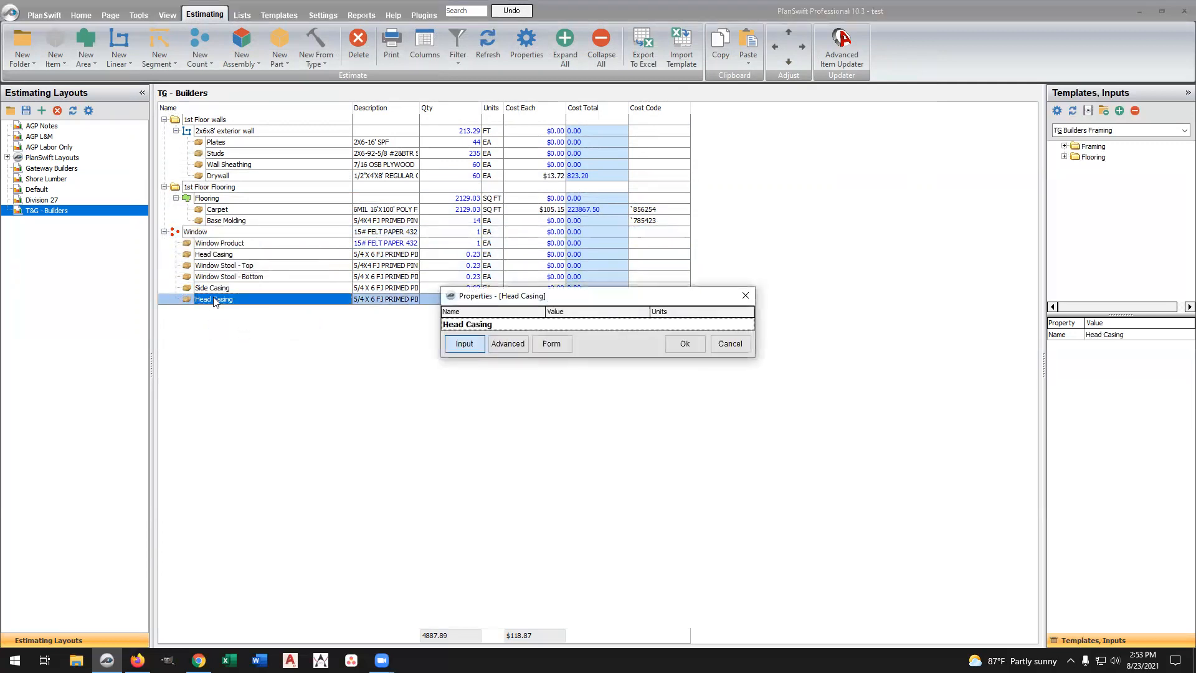
pyautogui.click(509, 342)
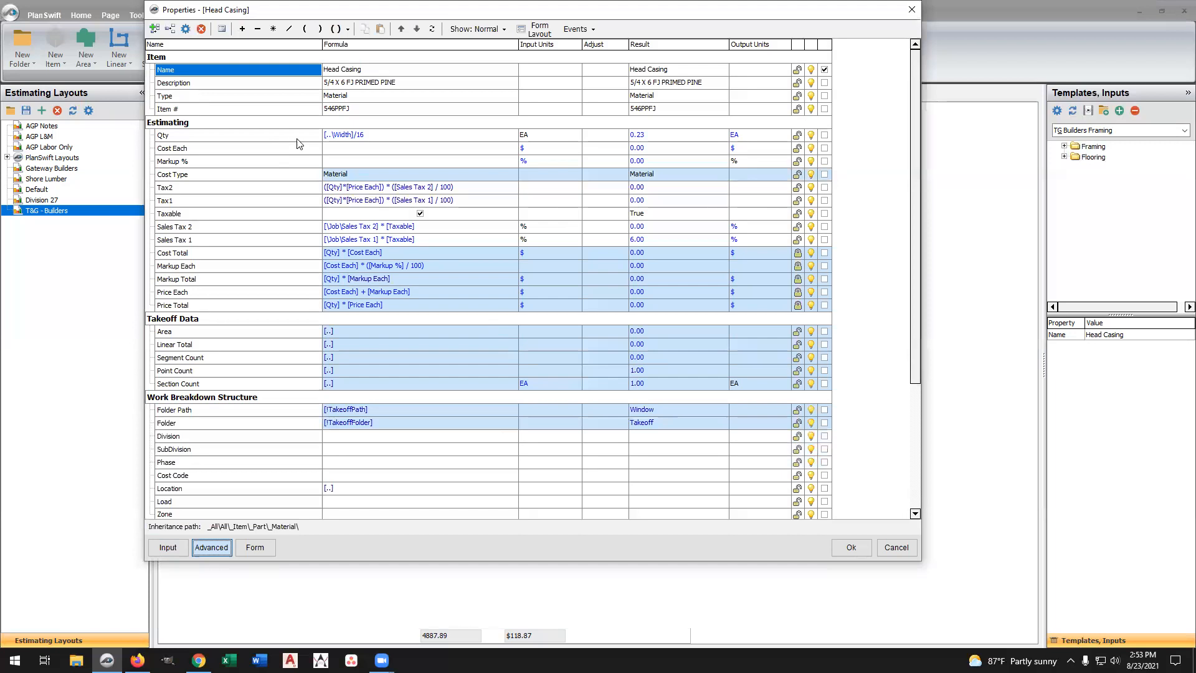
pyautogui.click(305, 86)
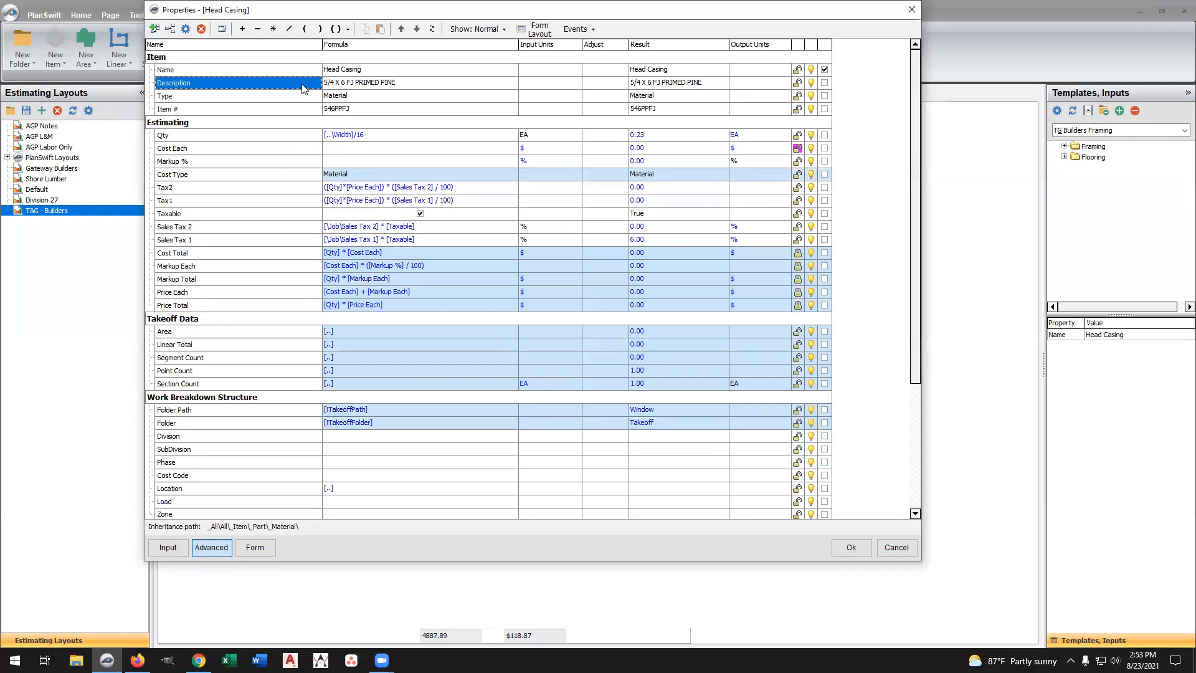
pyautogui.doubleClick(363, 86)
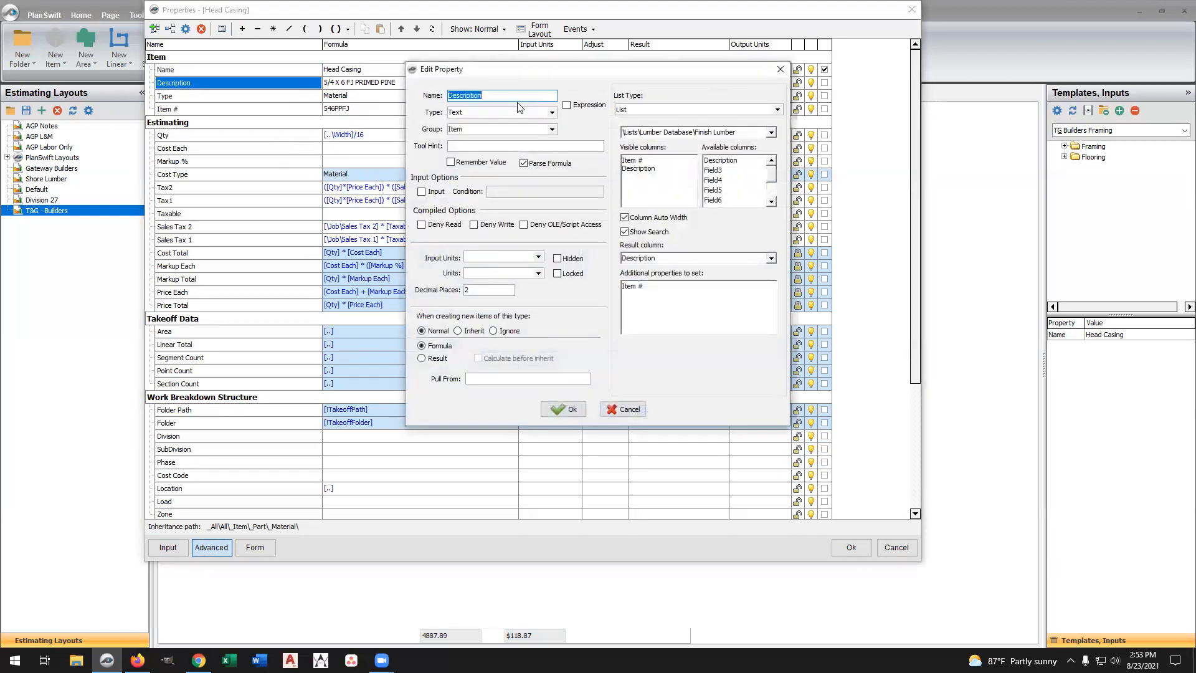
pyautogui.click(777, 109)
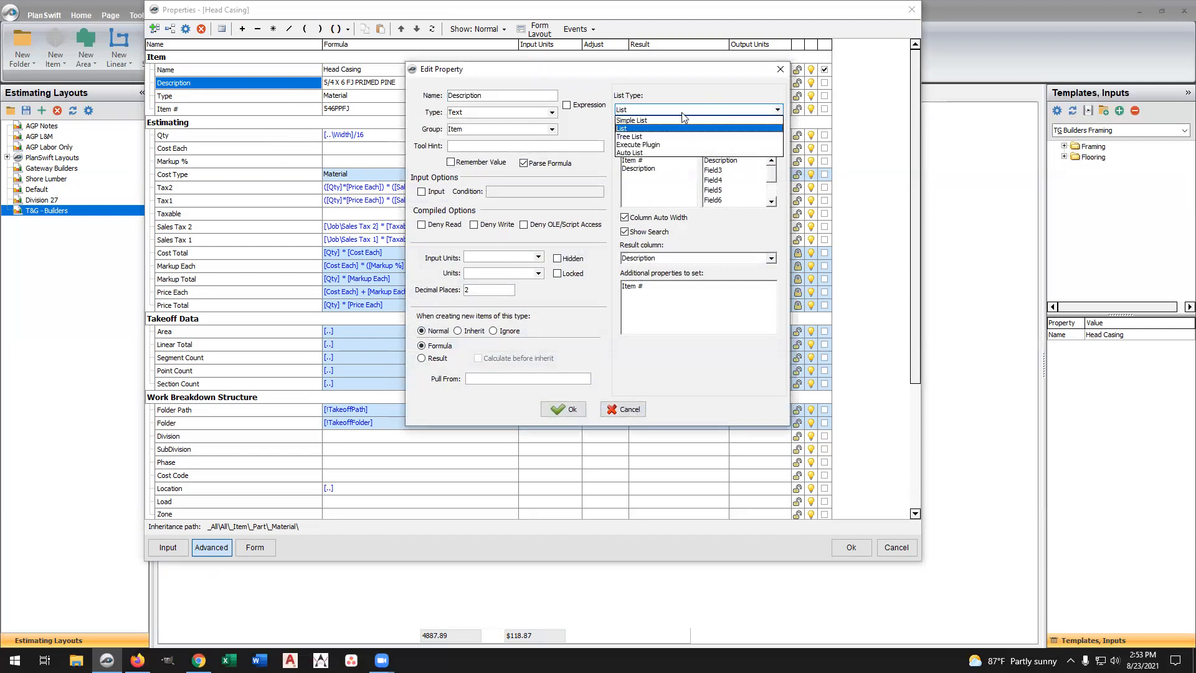
pyautogui.click(637, 130)
pyautogui.click(567, 410)
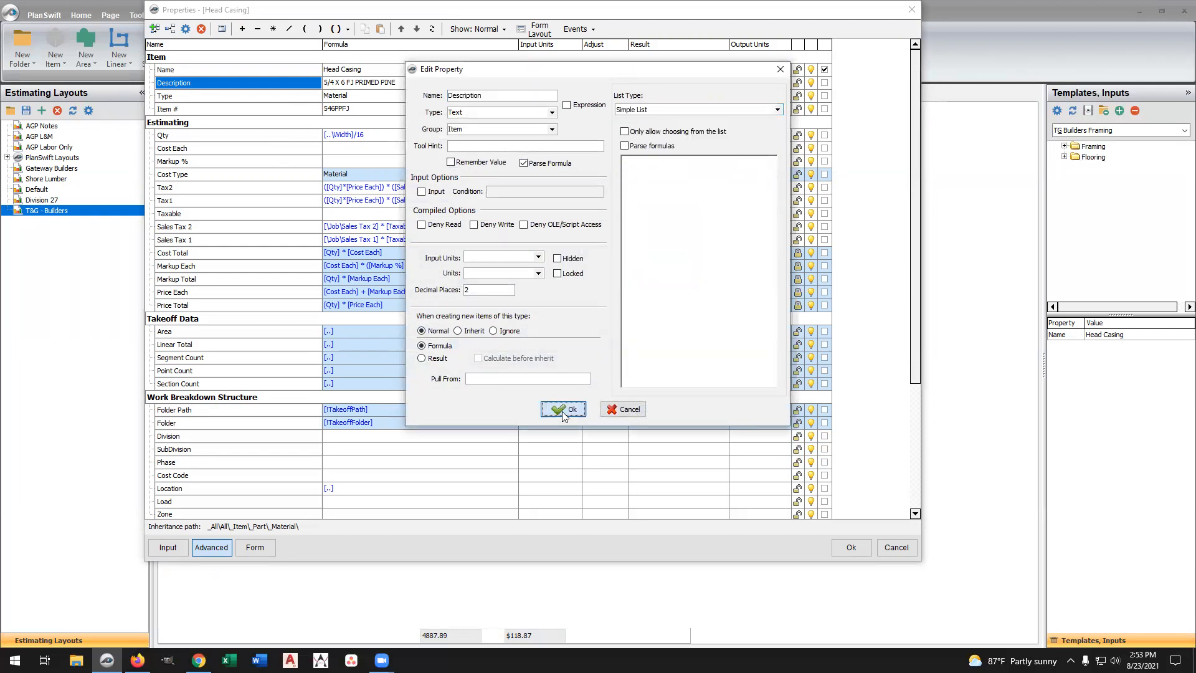
# Set the Head Casing copy's description to Window Flashing and clear its Item # value
pyautogui.click(399, 83)
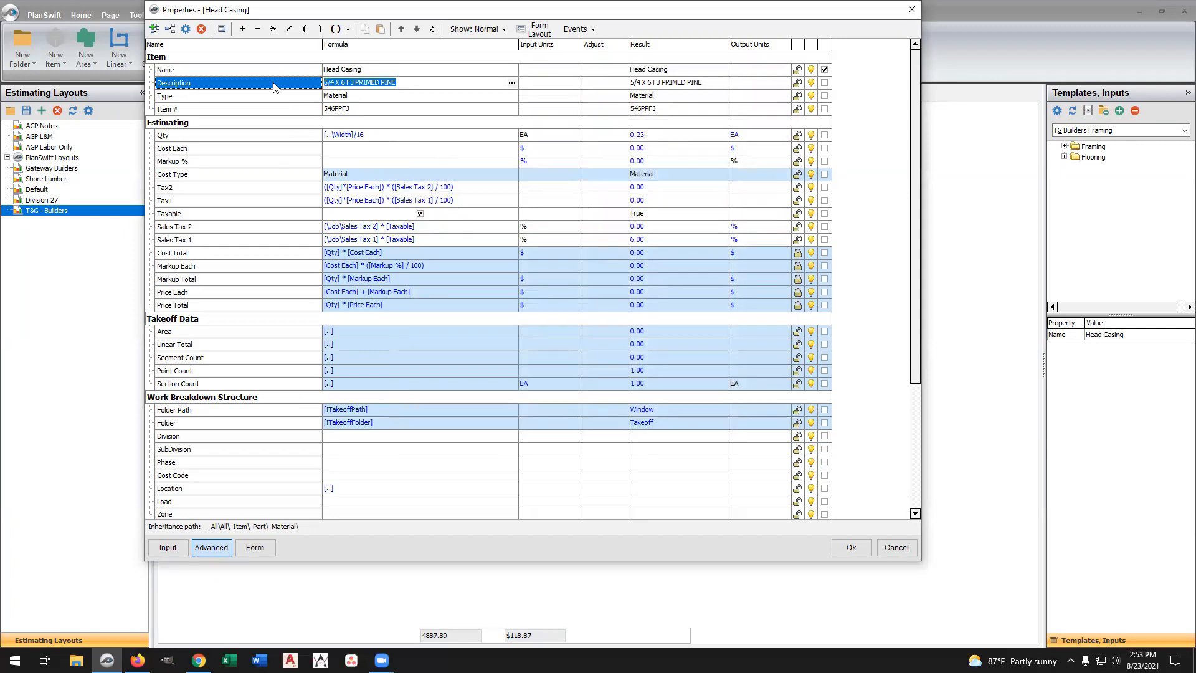
pyautogui.write('W')
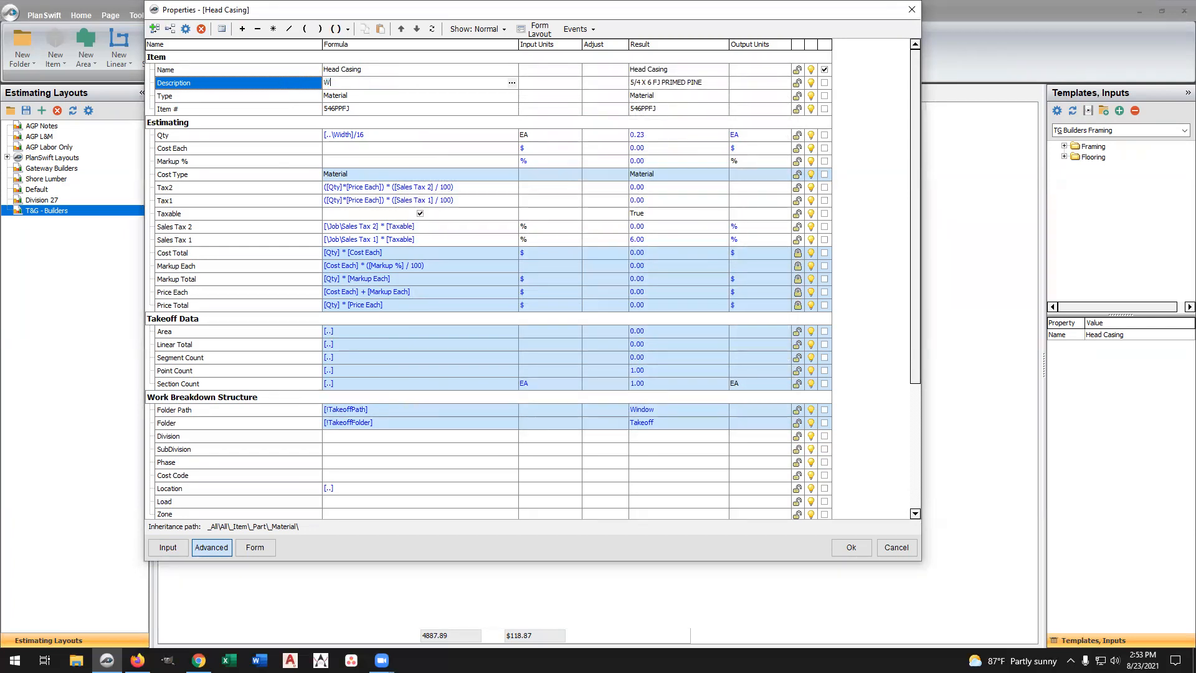
pyautogui.write('indow Flashing')
pyautogui.click(368, 109)
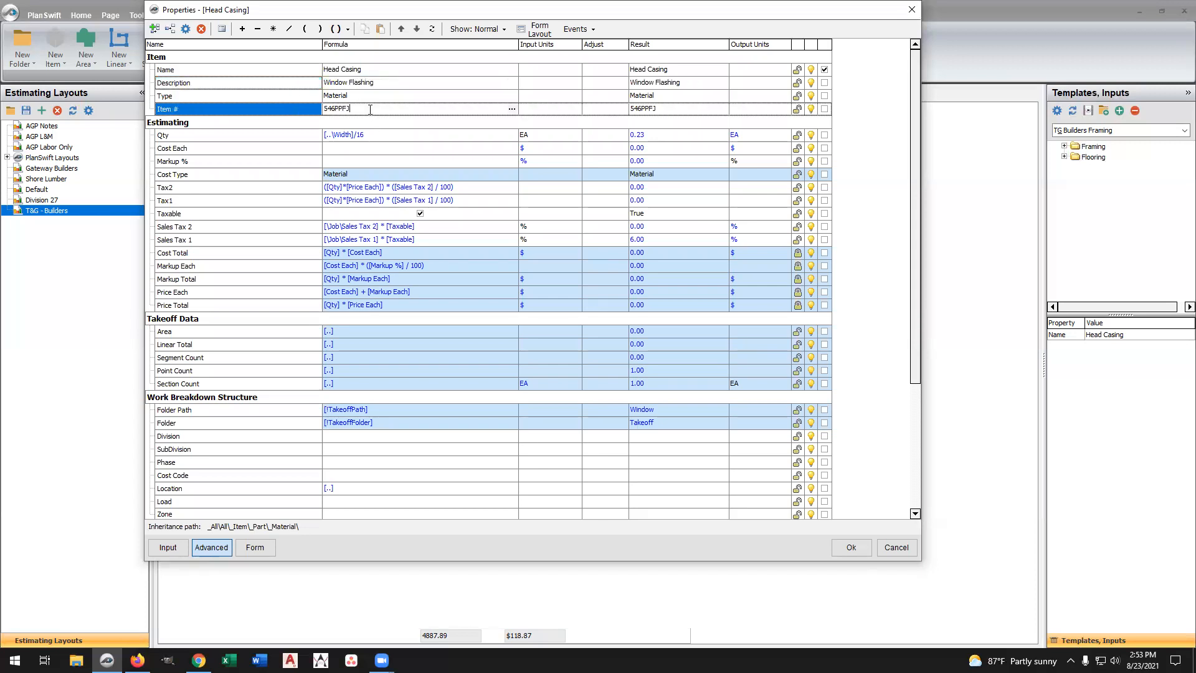
pyautogui.press('Delete')
# Replace the part's Qty formula with twice the Window's width, enclosed in parentheses: ([..\Width]*2)
pyautogui.click(368, 135)
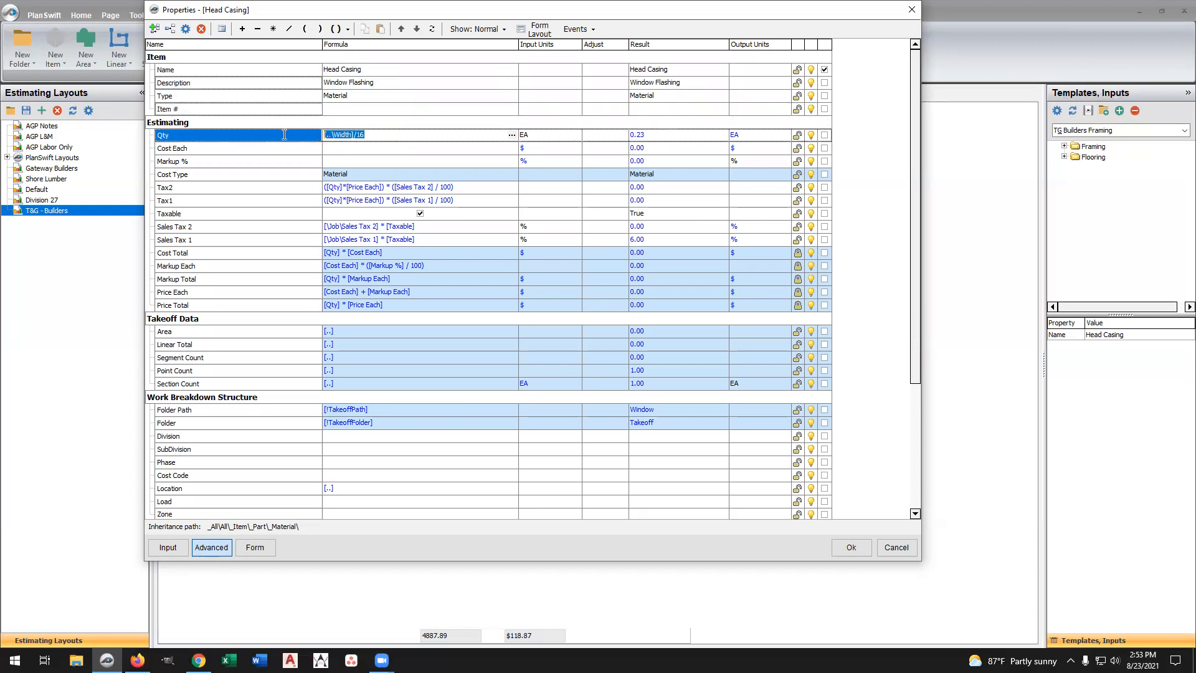
pyautogui.press('Delete')
pyautogui.click(222, 29)
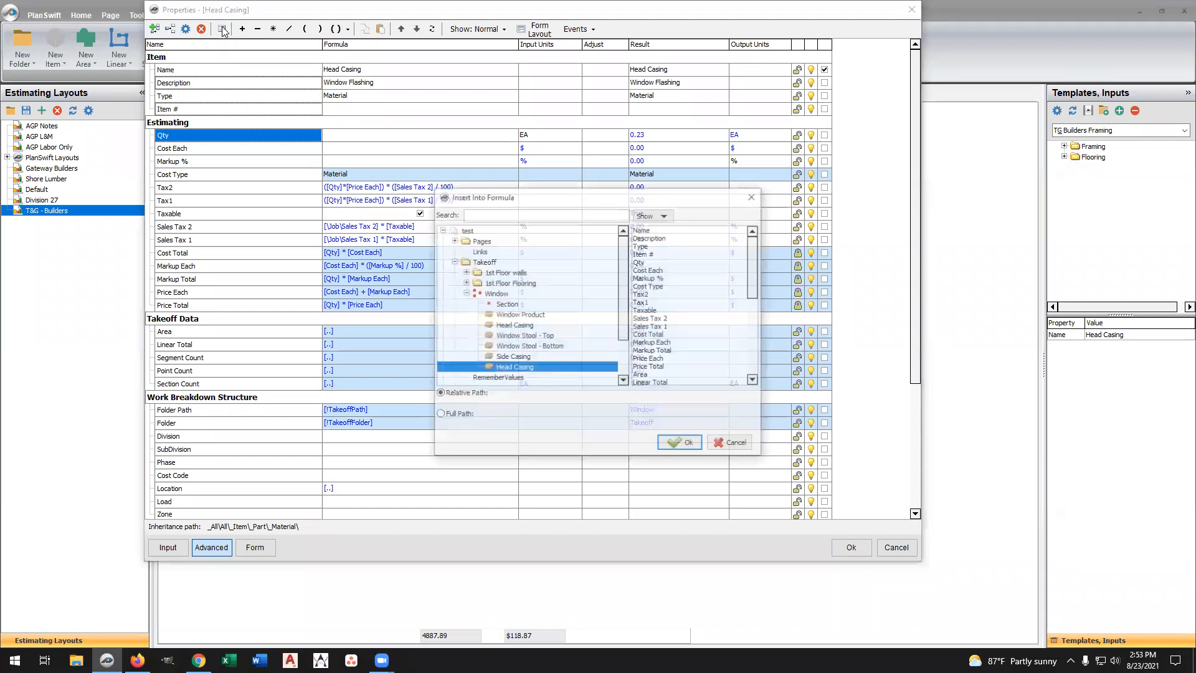
pyautogui.click(498, 293)
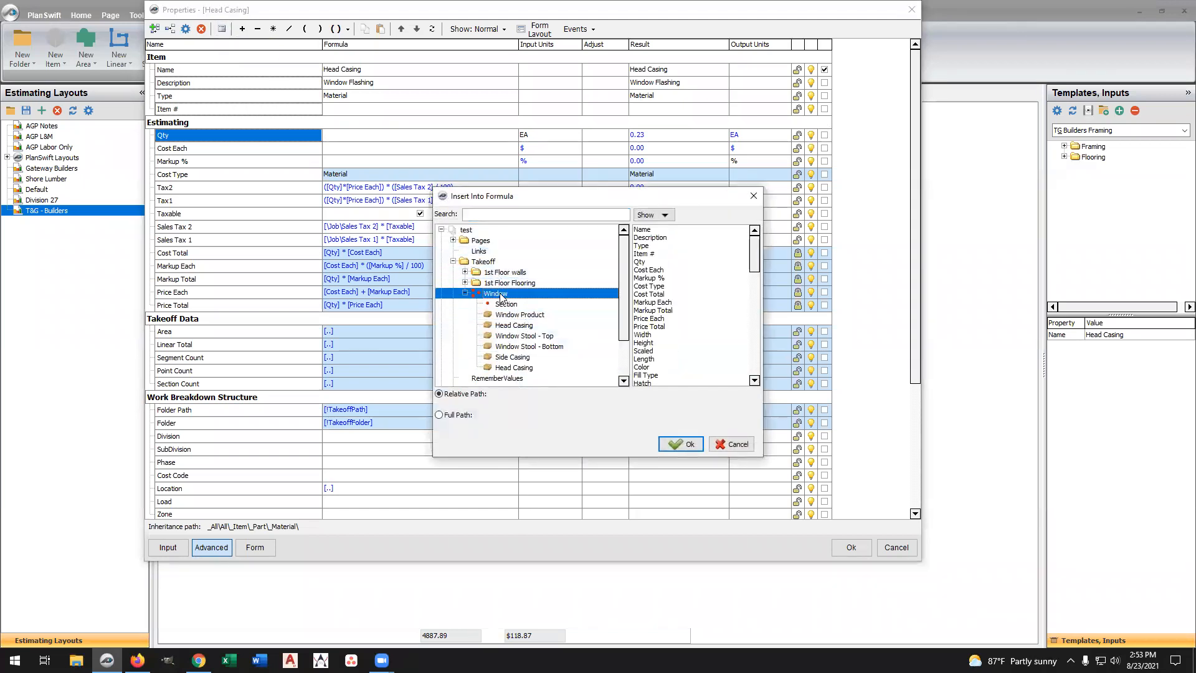
pyautogui.click(651, 334)
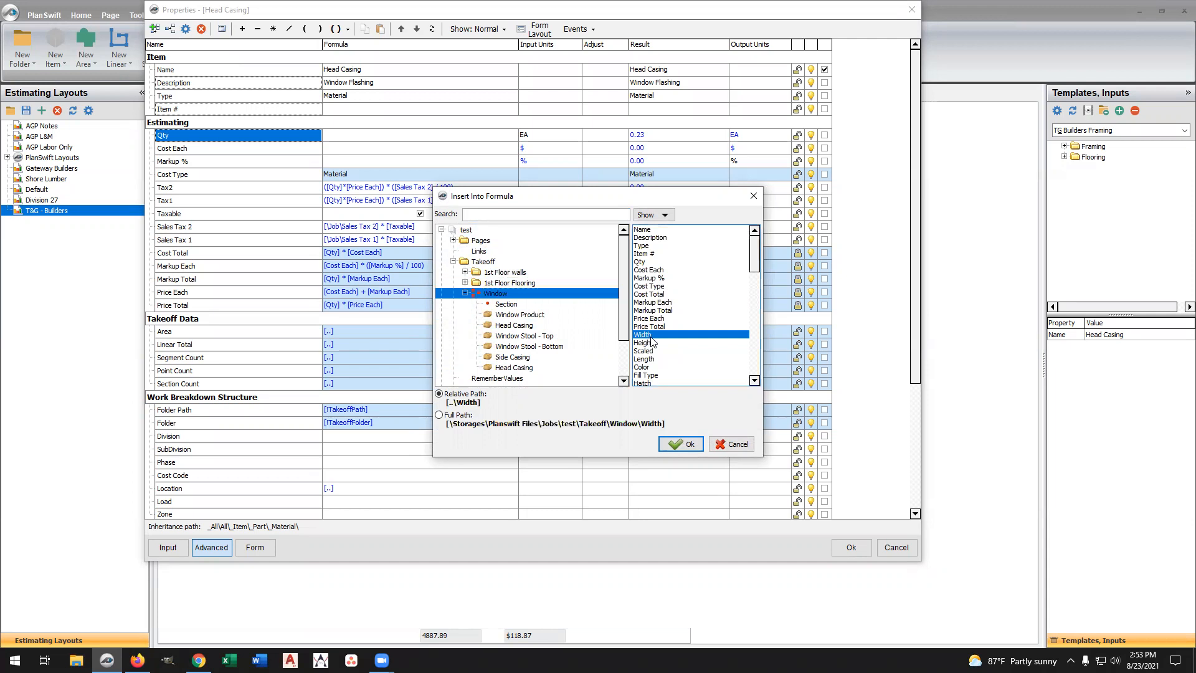
pyautogui.click(685, 444)
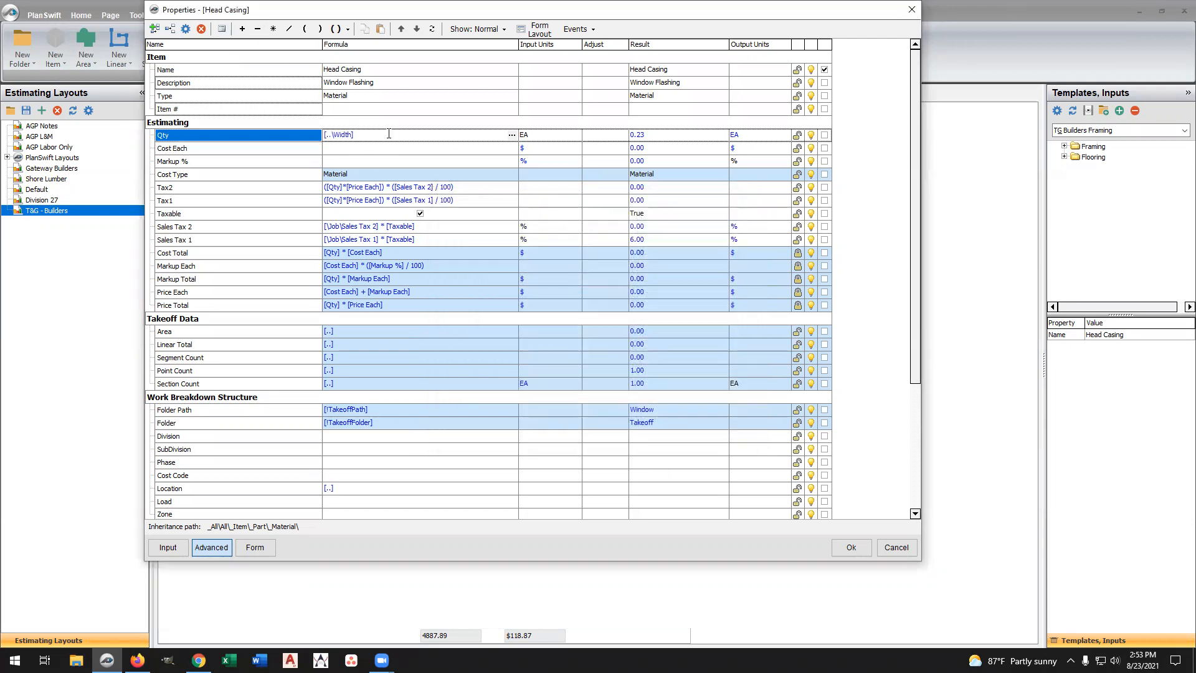
pyautogui.write('*2')
pyautogui.click(346, 30)
pyautogui.click(366, 46)
# Extend the Qty formula by adding twice the Window's height, giving ([..\Width]*2)+([..\Height]*2)
pyautogui.write('+')
pyautogui.click(304, 30)
pyautogui.click(222, 30)
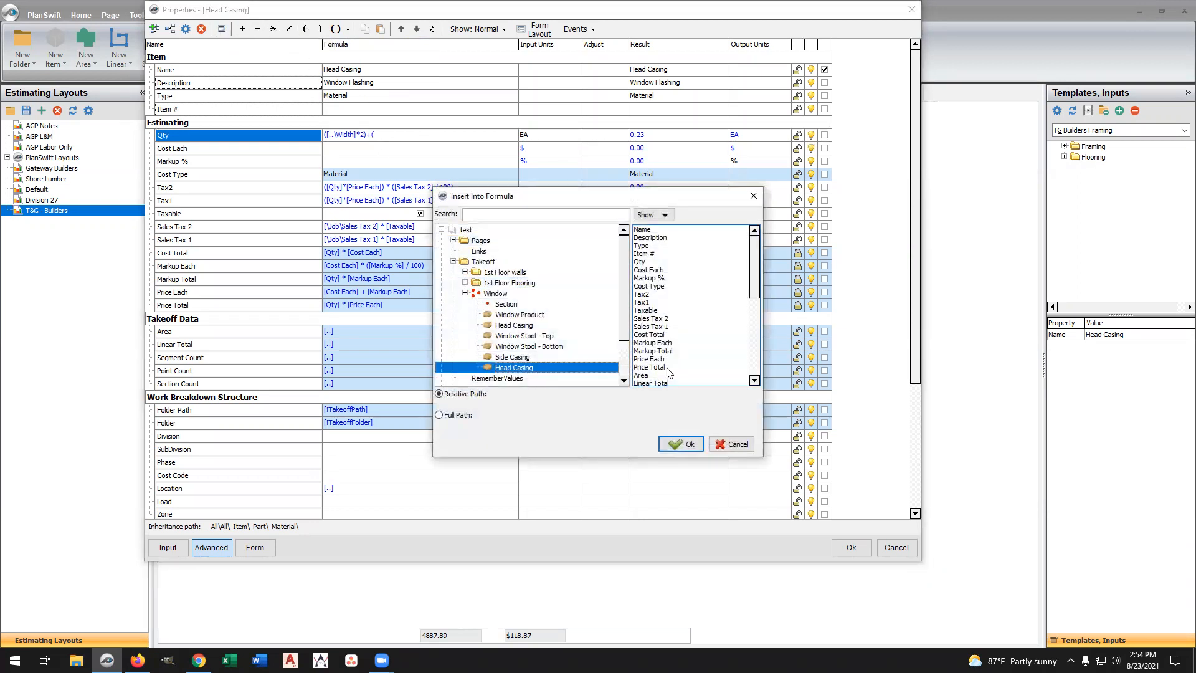
pyautogui.click(506, 294)
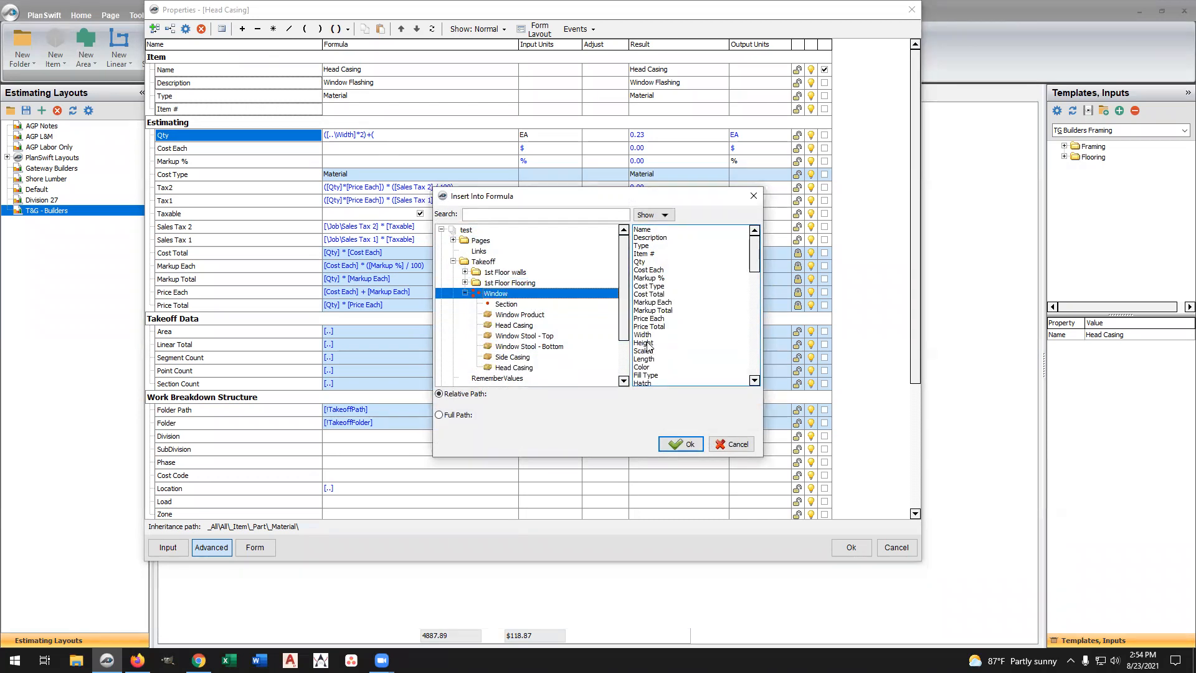
pyautogui.click(644, 343)
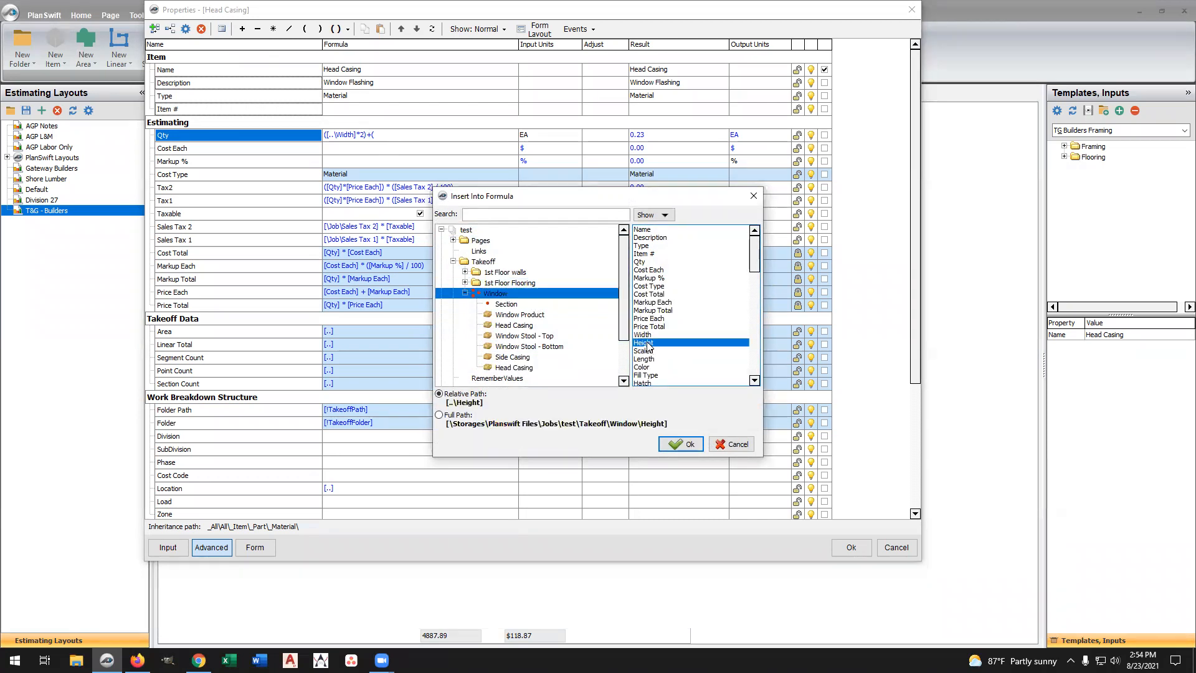
pyautogui.click(685, 443)
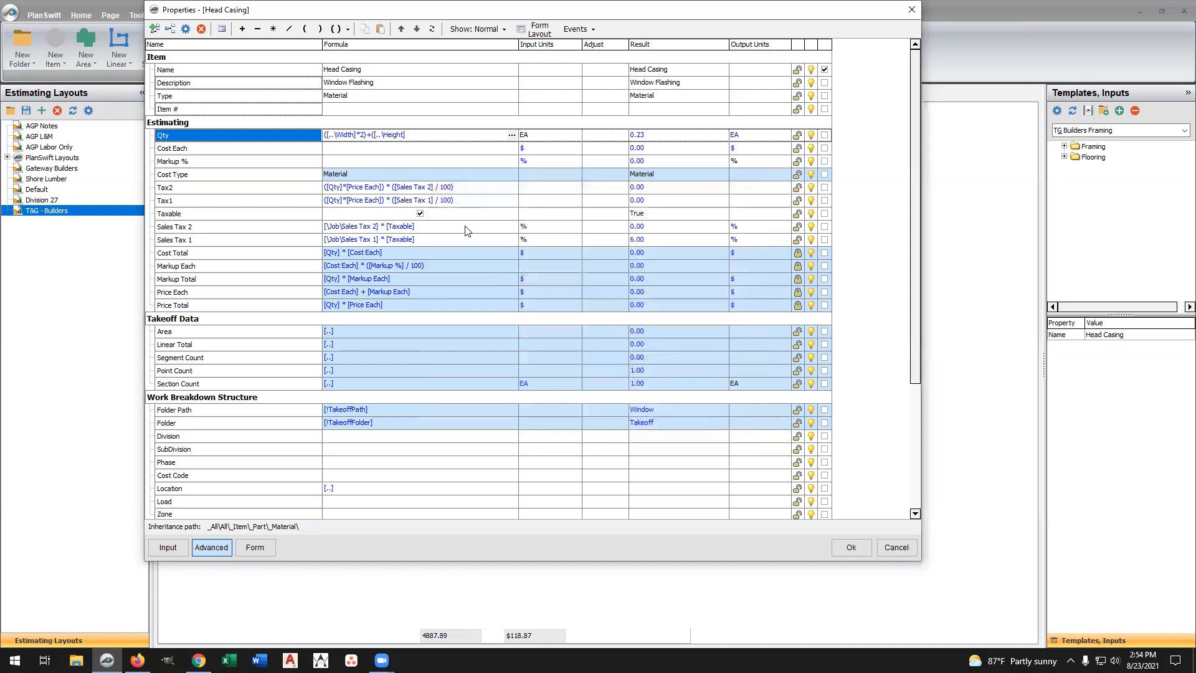
pyautogui.write('*2)')
pyautogui.click(447, 147)
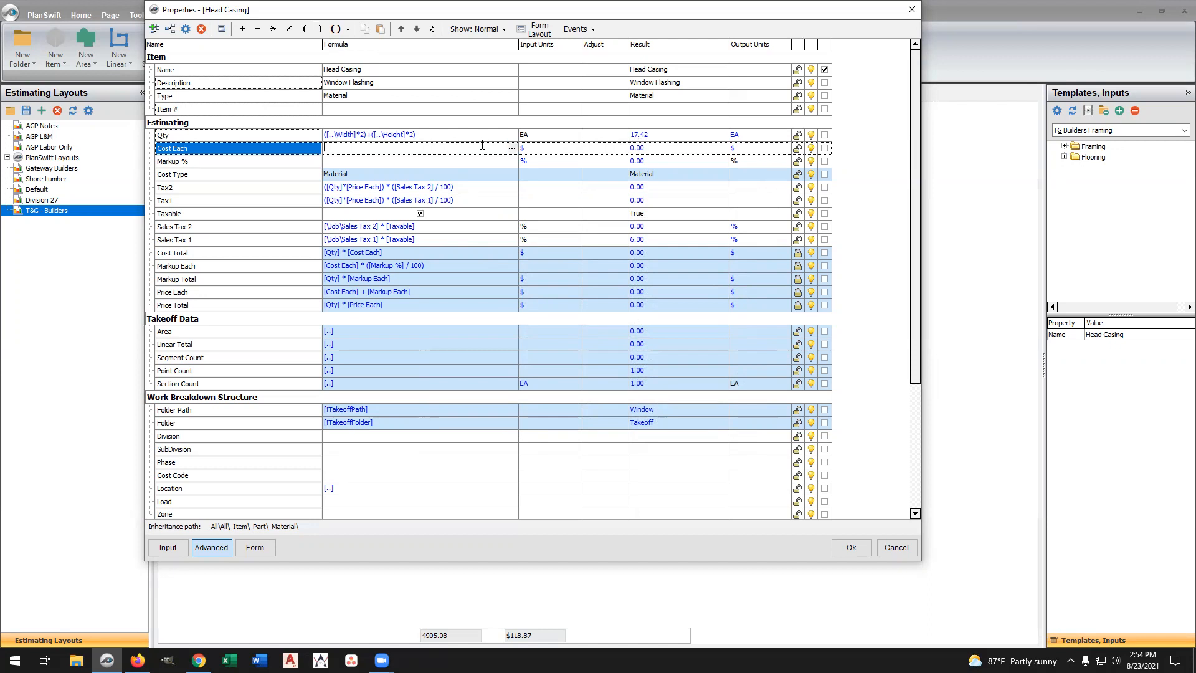
# Set the Qty input units of the Window Flashing part to FT and save its properties
pyautogui.click(535, 134)
pyautogui.click(575, 134)
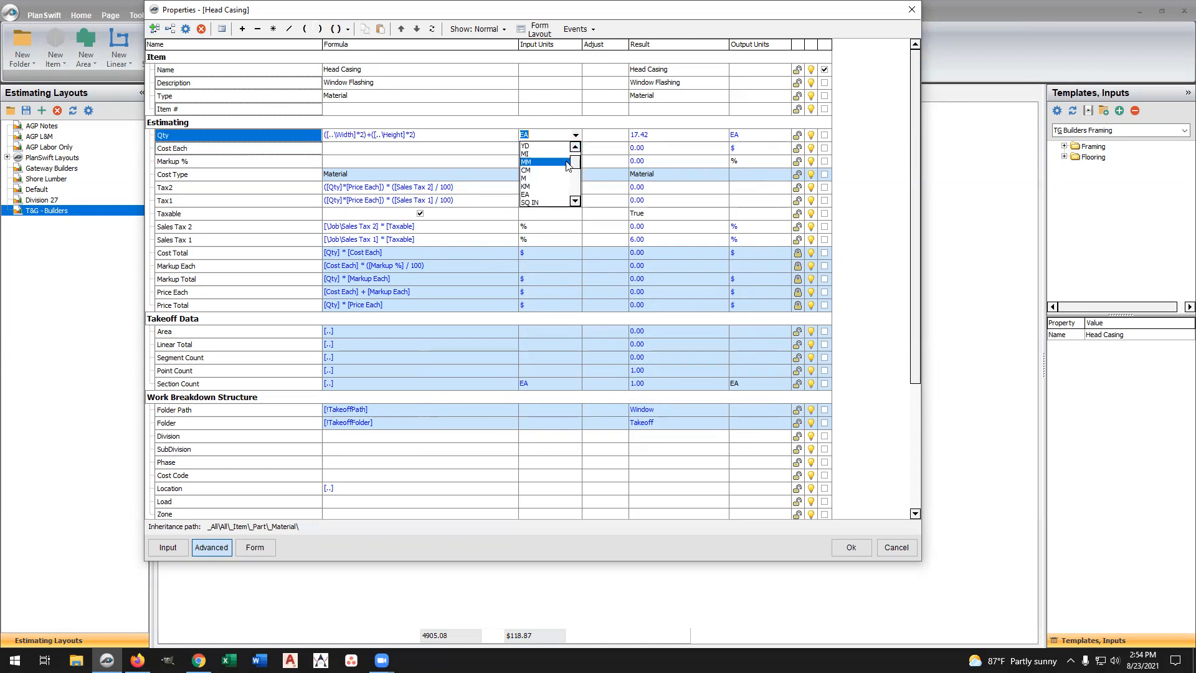
pyautogui.scroll(-2, 560, 181)
pyautogui.scroll(2, 558, 178)
pyautogui.click(534, 158)
pyautogui.click(488, 148)
pyautogui.click(485, 134)
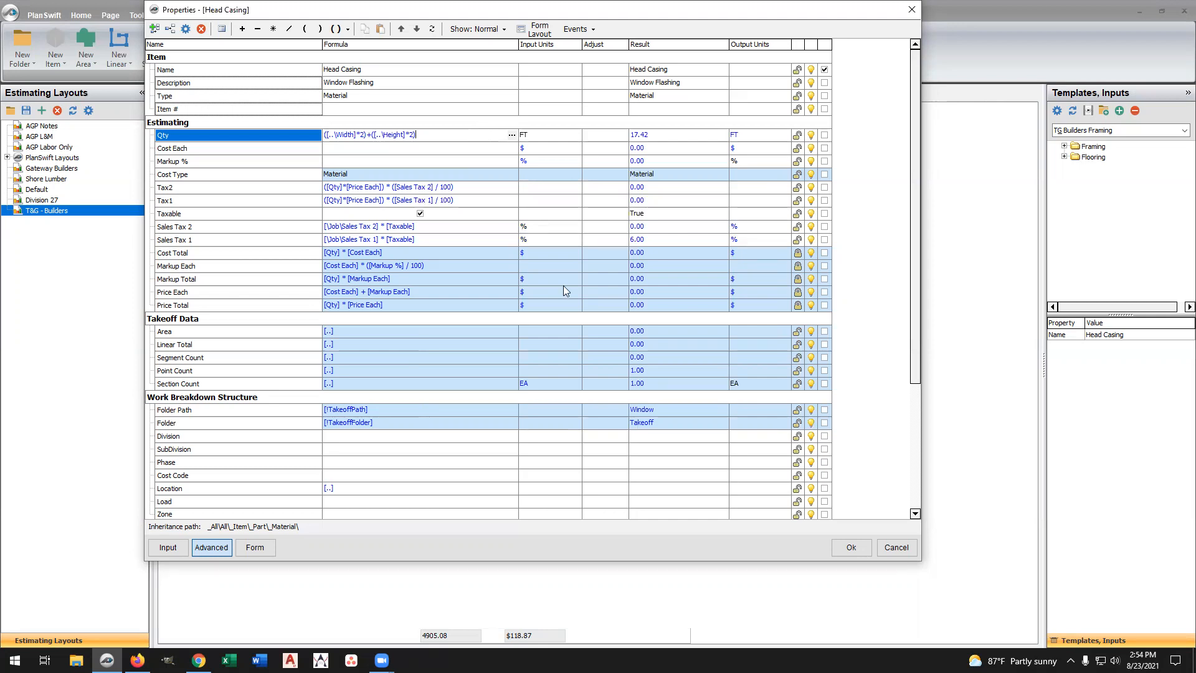
pyautogui.click(850, 546)
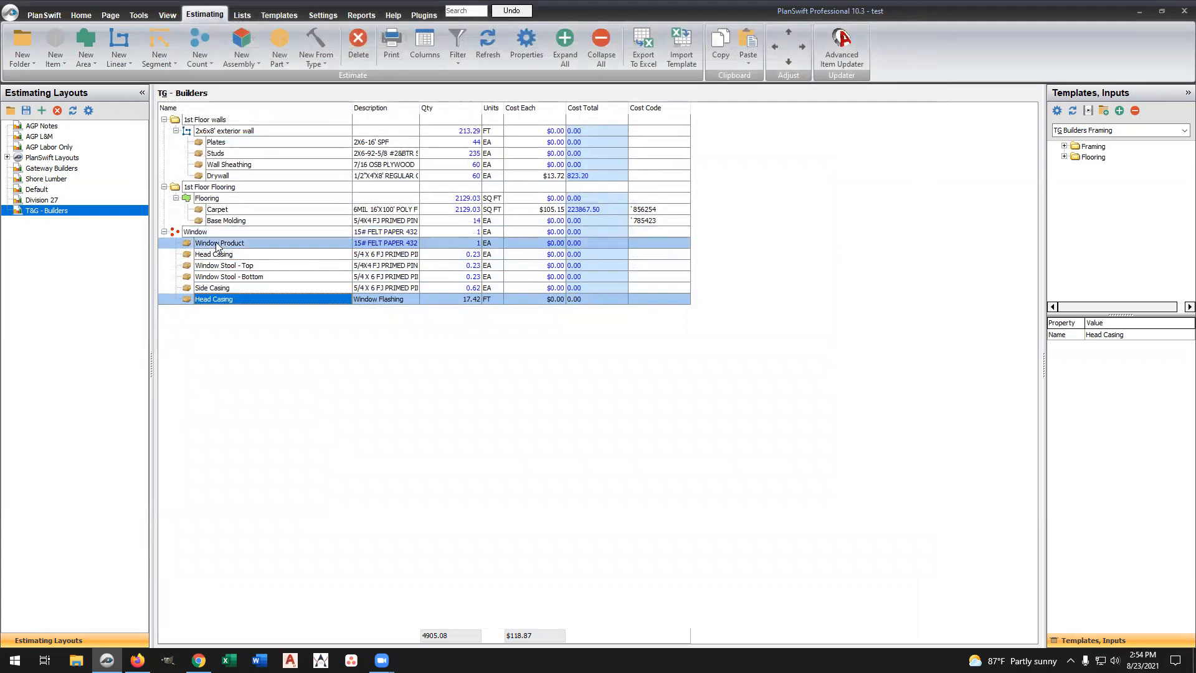
# Rename the last Head Casing part under the Window item as Window Flashing and save its properties
pyautogui.doubleClick(243, 300)
pyautogui.click(507, 344)
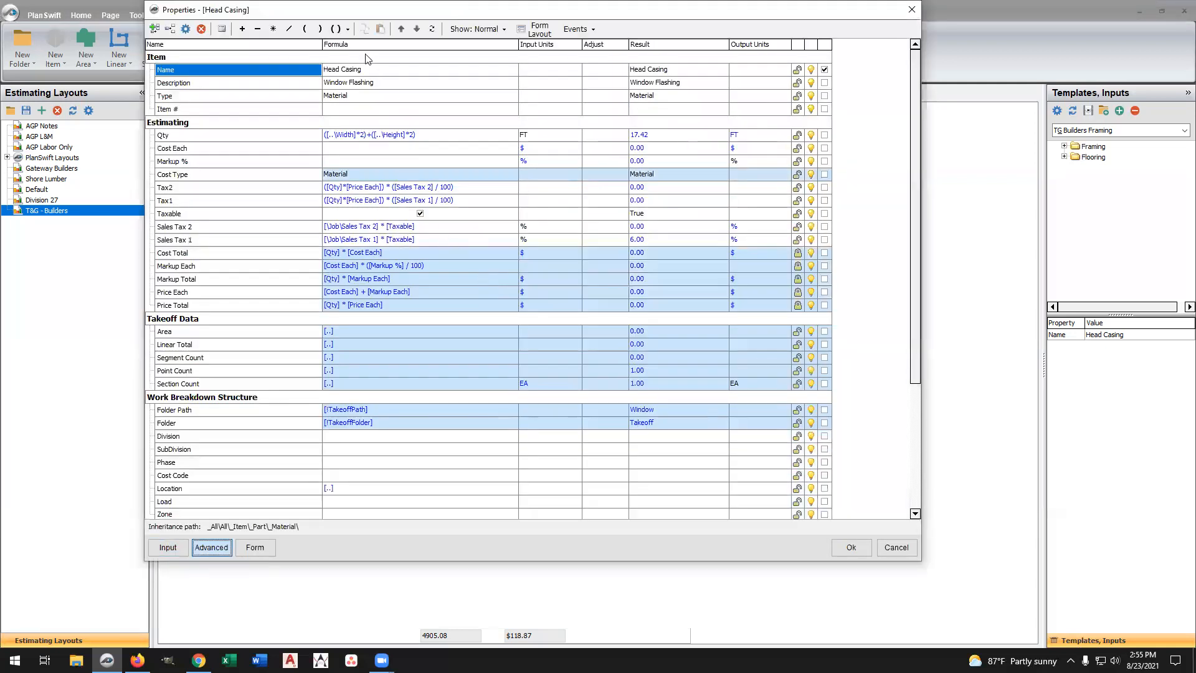
pyautogui.click(269, 74)
pyautogui.write('Window Flashing')
pyautogui.click(850, 548)
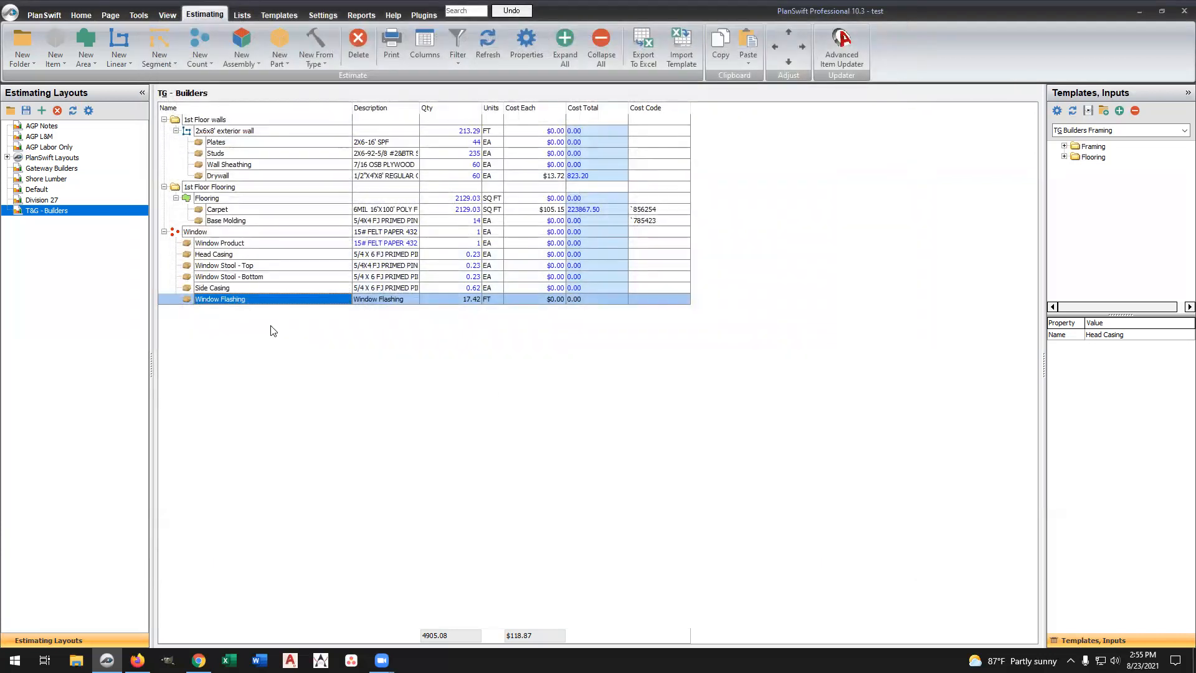